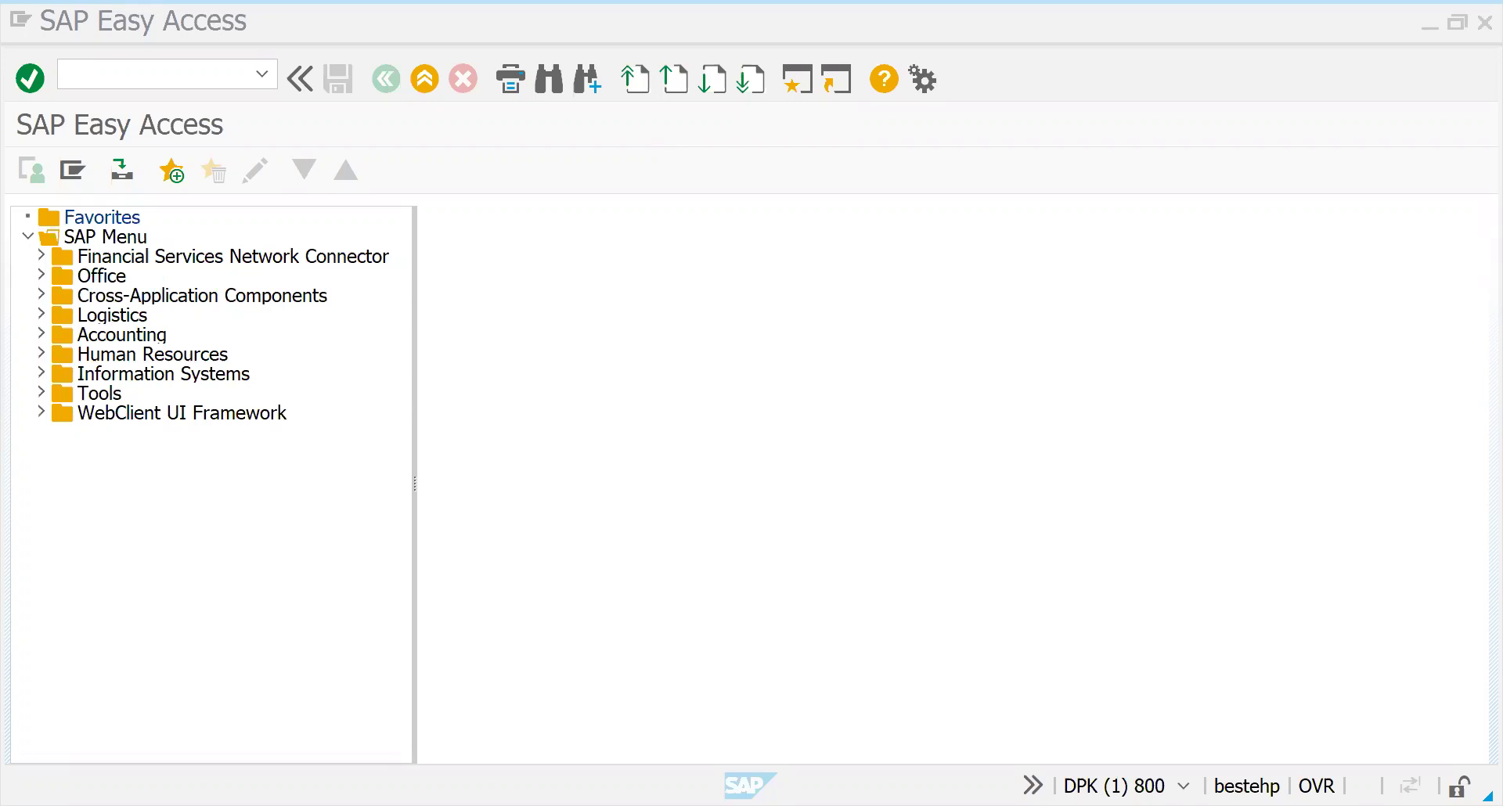
- Start transaction /nspro and open the SAP Reference IMG
key("alt+shift+s")
left_click(157, 74)
type("/ns")
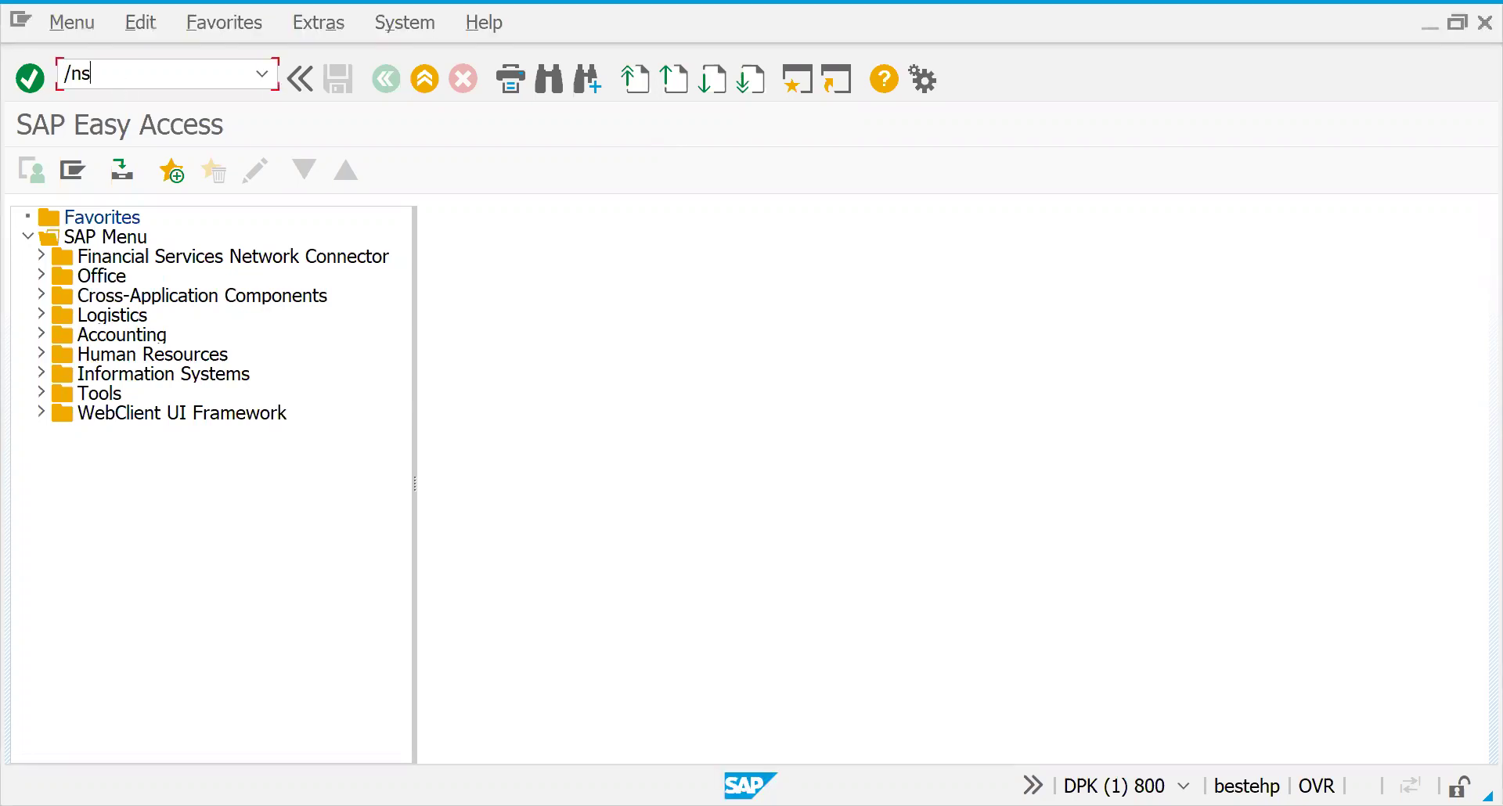
type("pro")
key("Return")
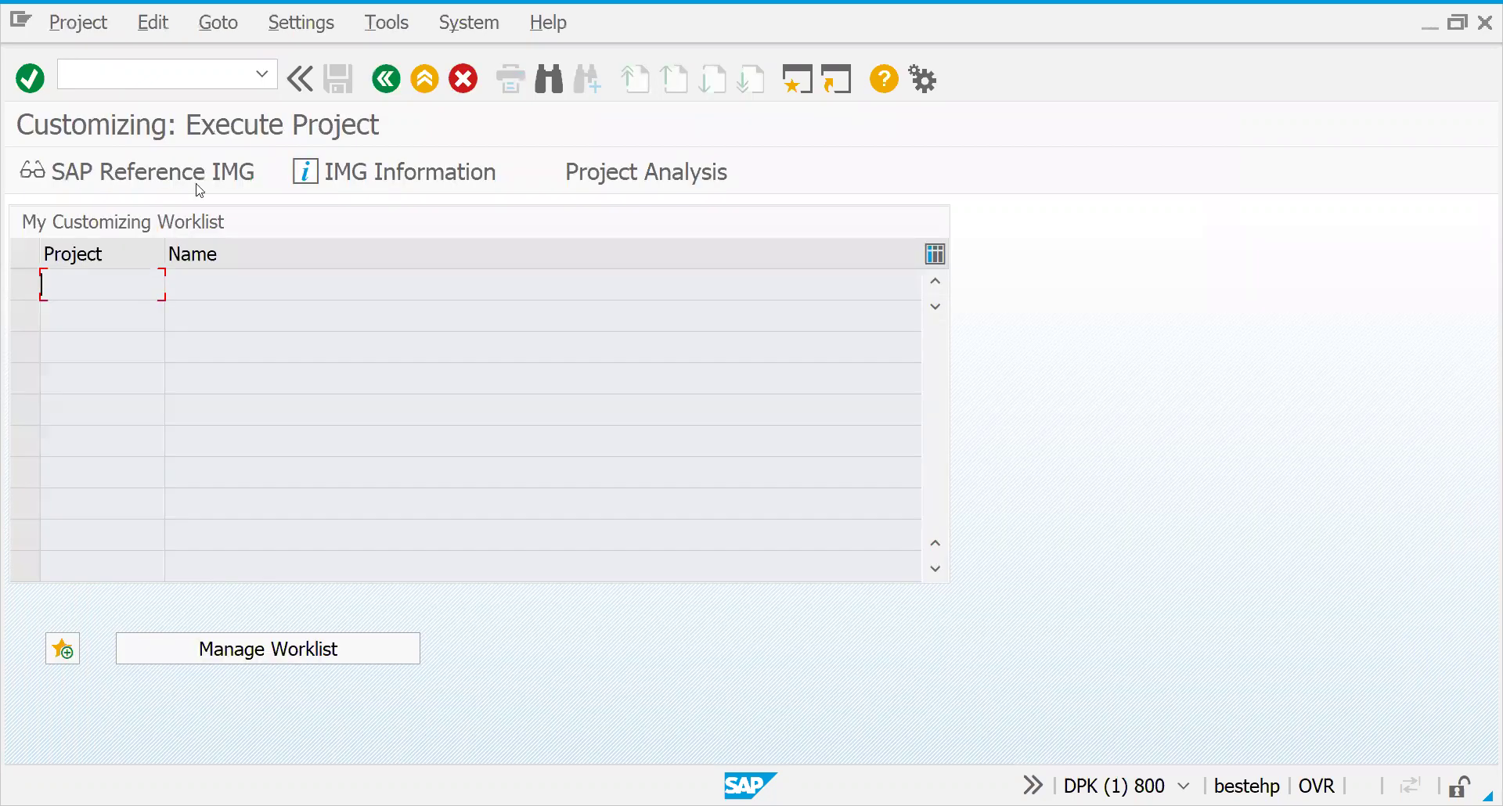
left_click(200, 186)
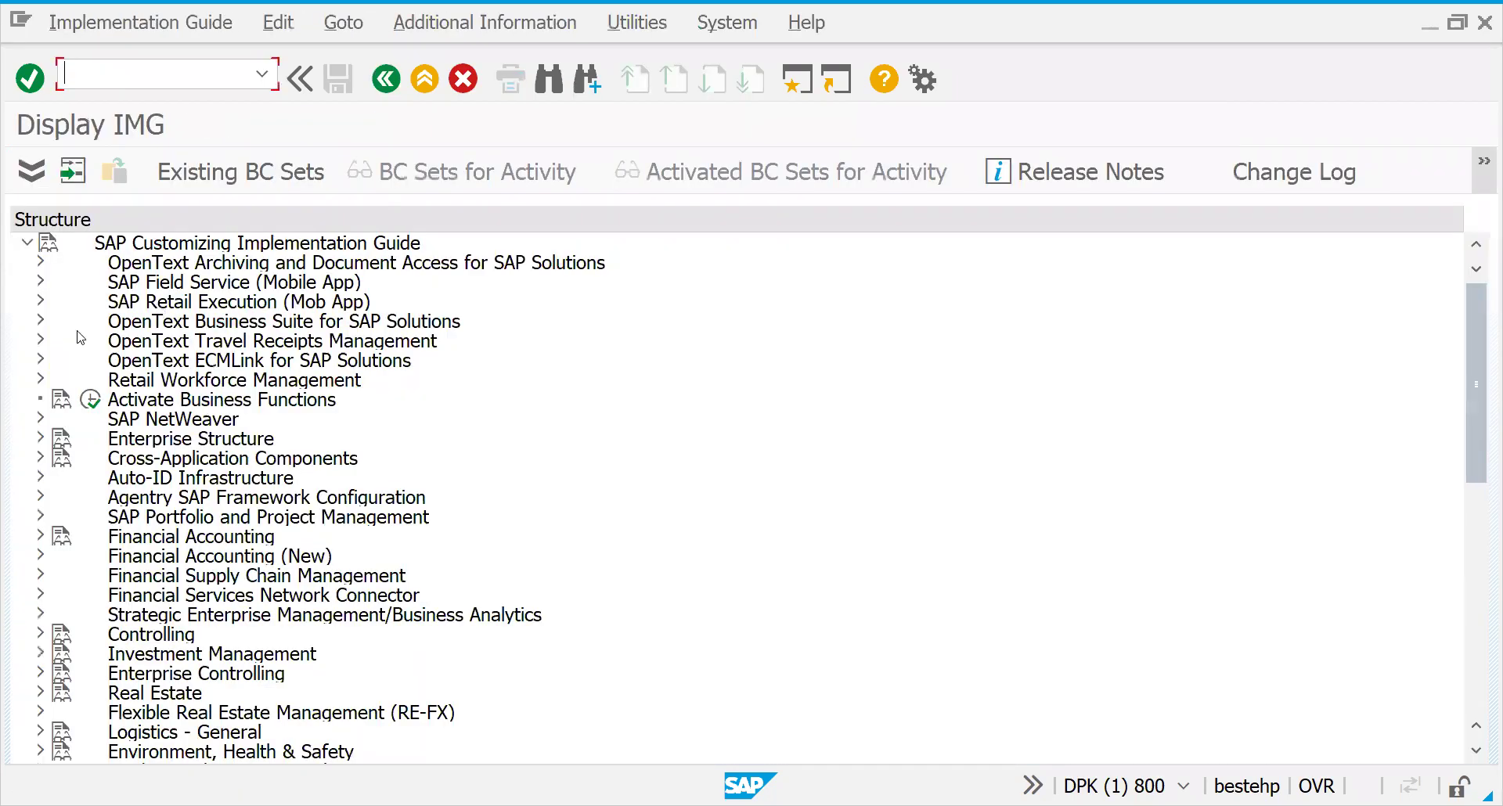
- Expand the Enterprise Structure node in the SAP Customizing Implementation Guide
left_click(186, 364)
key("Down")
key("Down")
key("Down")
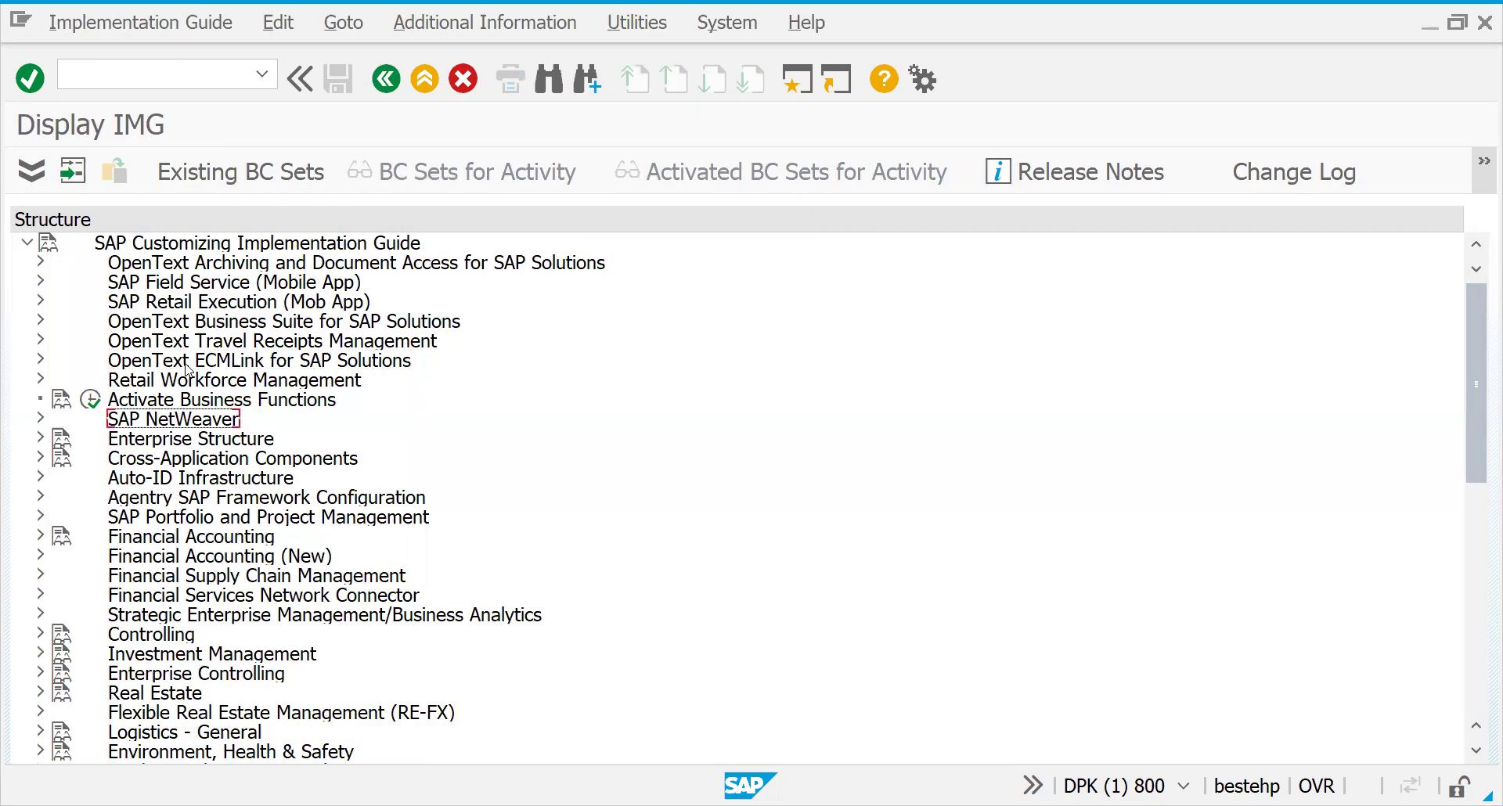
key("Down")
key("Right")
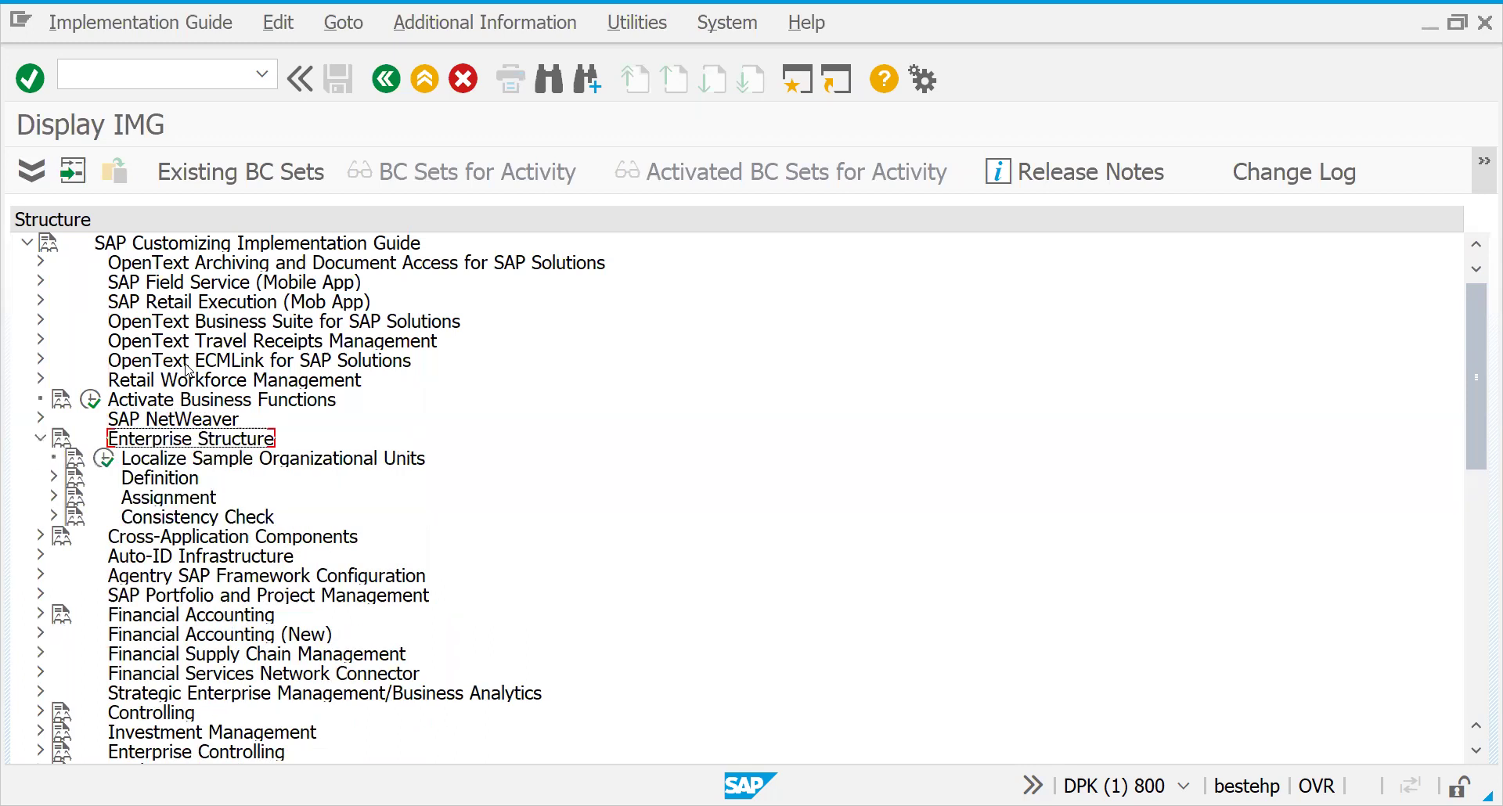
- Expand Definition and its Financial Accounting node under Enterprise Structure
key("Down")
key("Down")
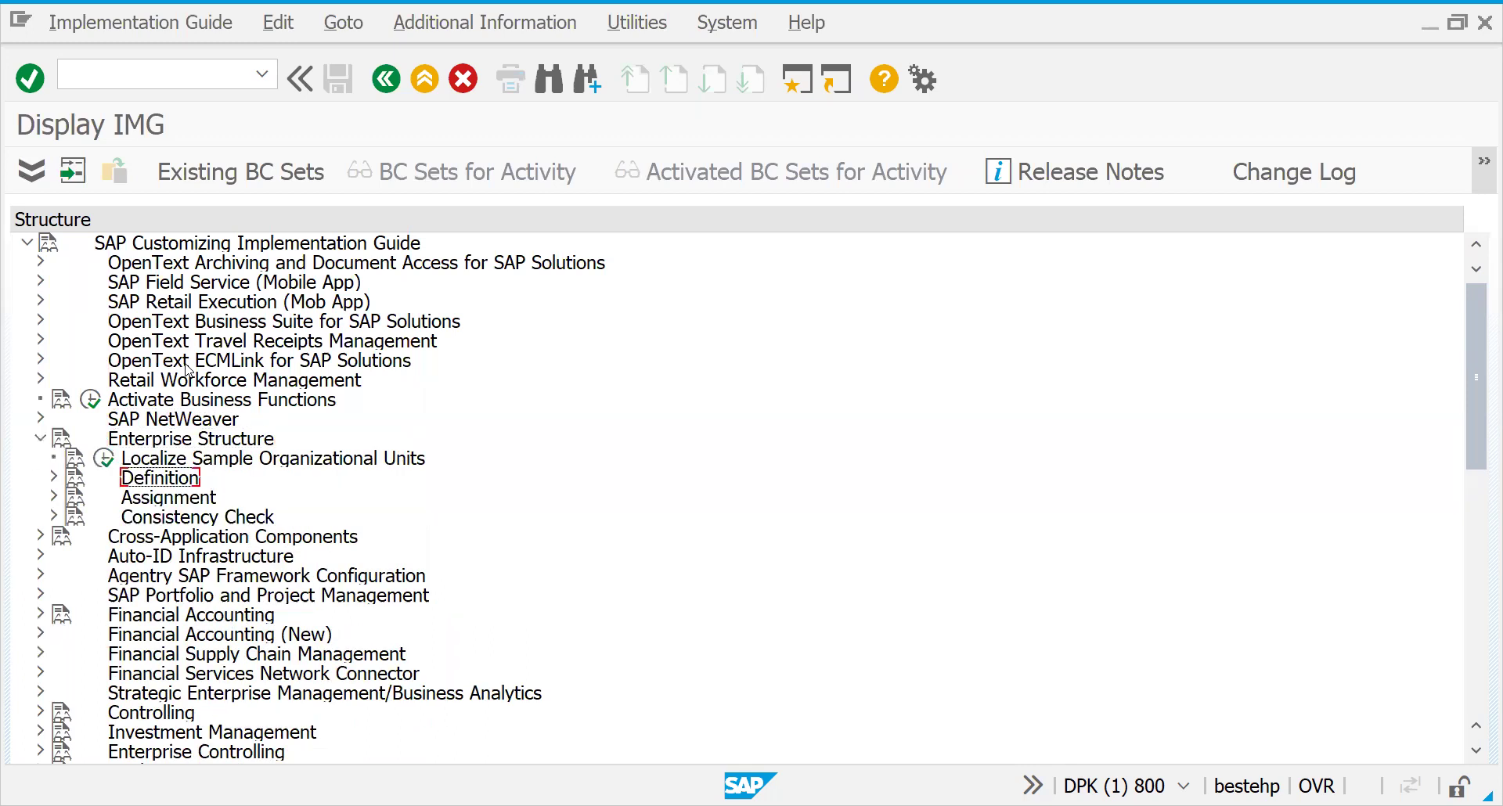
key("Down")
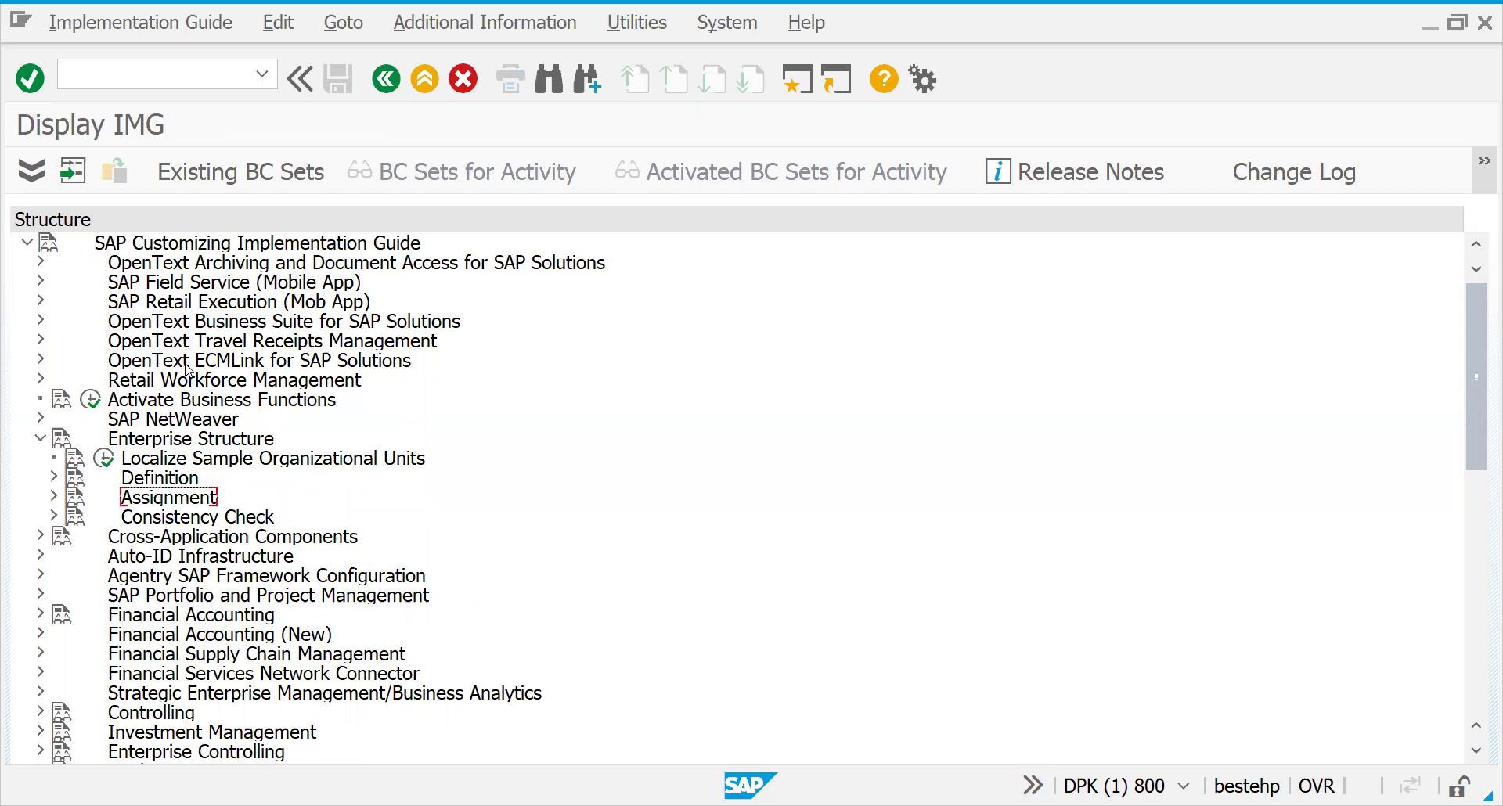
key("Up")
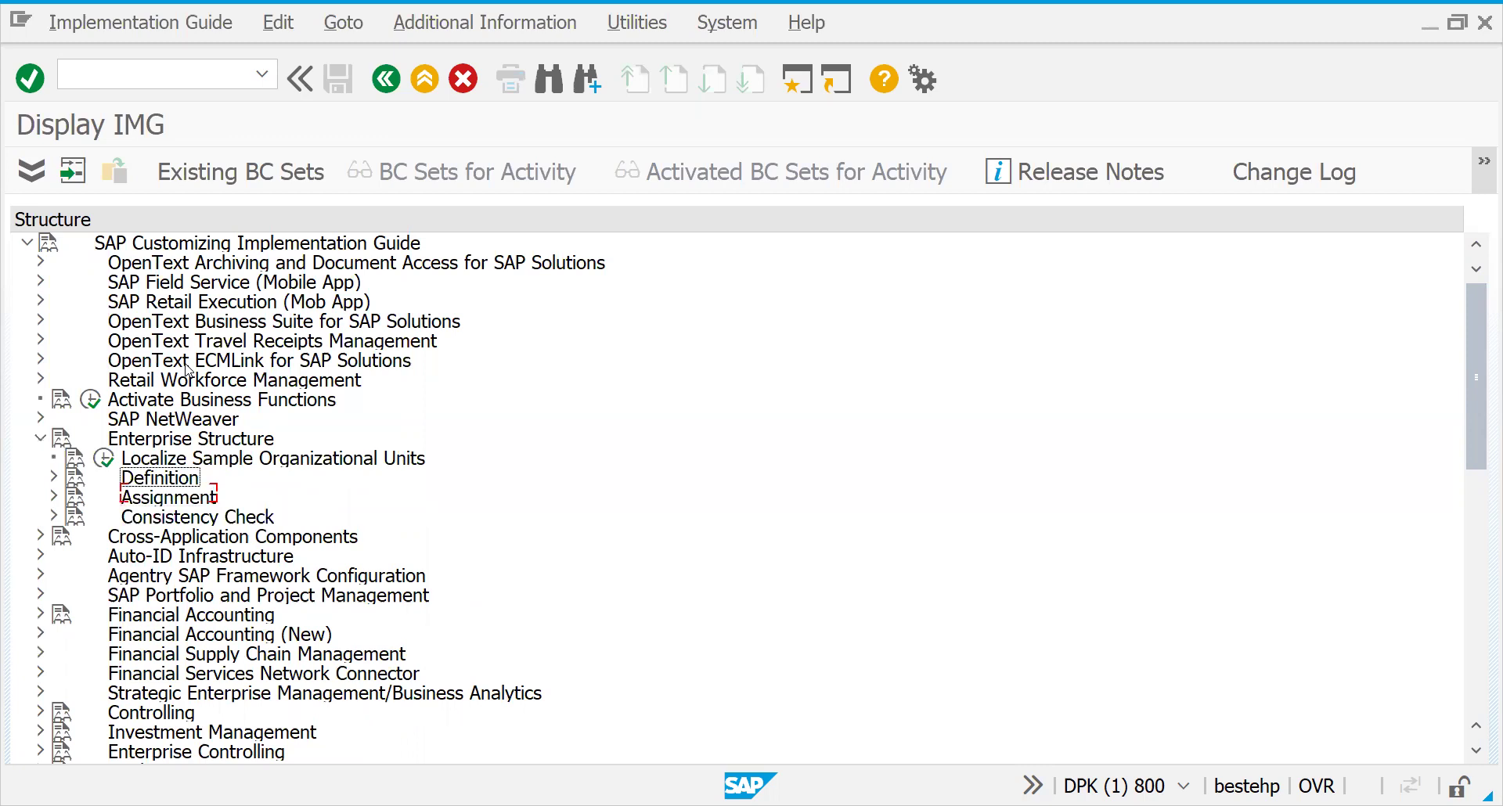
key("Down")
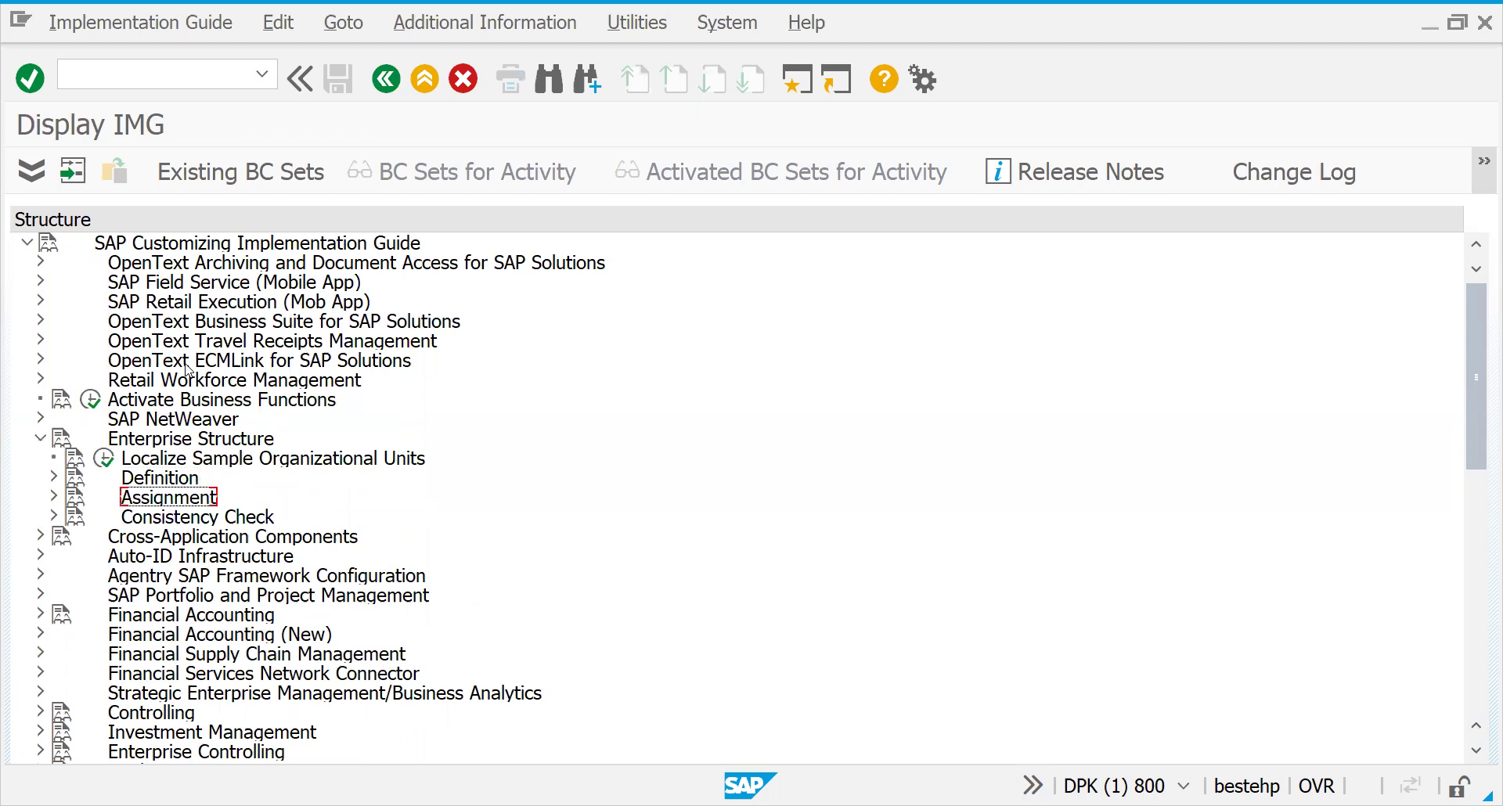
key("Up")
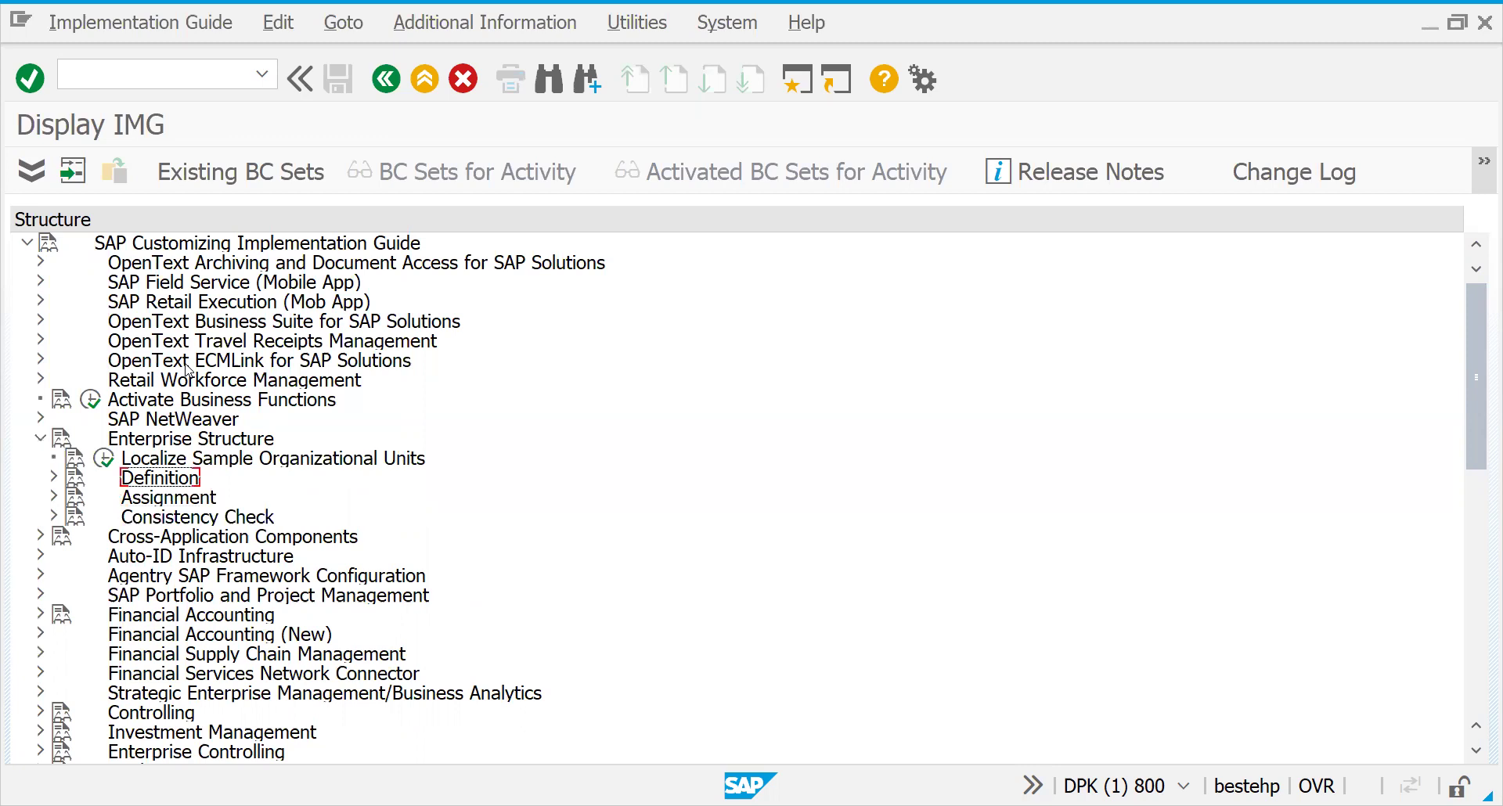
key("Right")
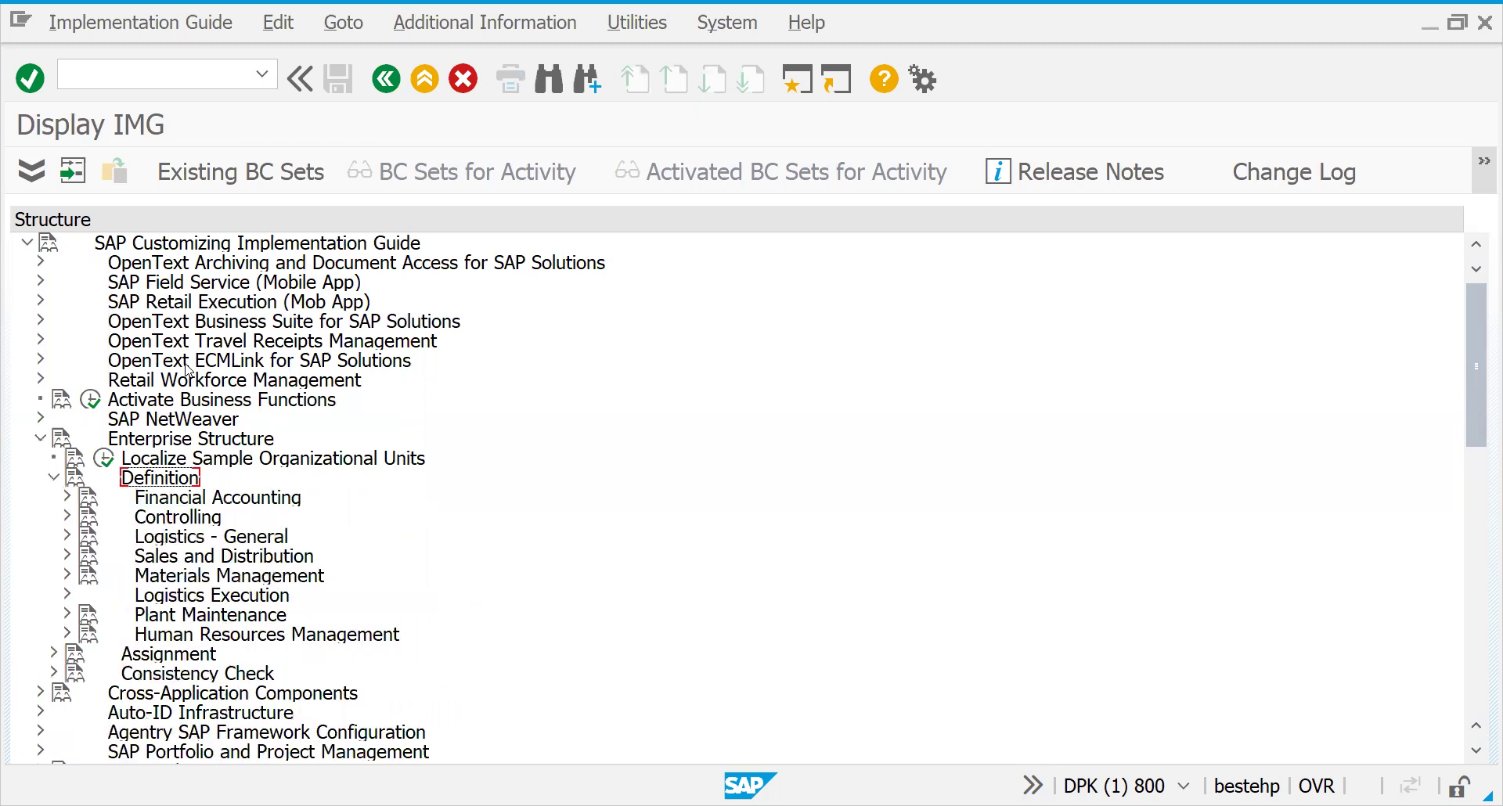
key("Down")
key("Right")
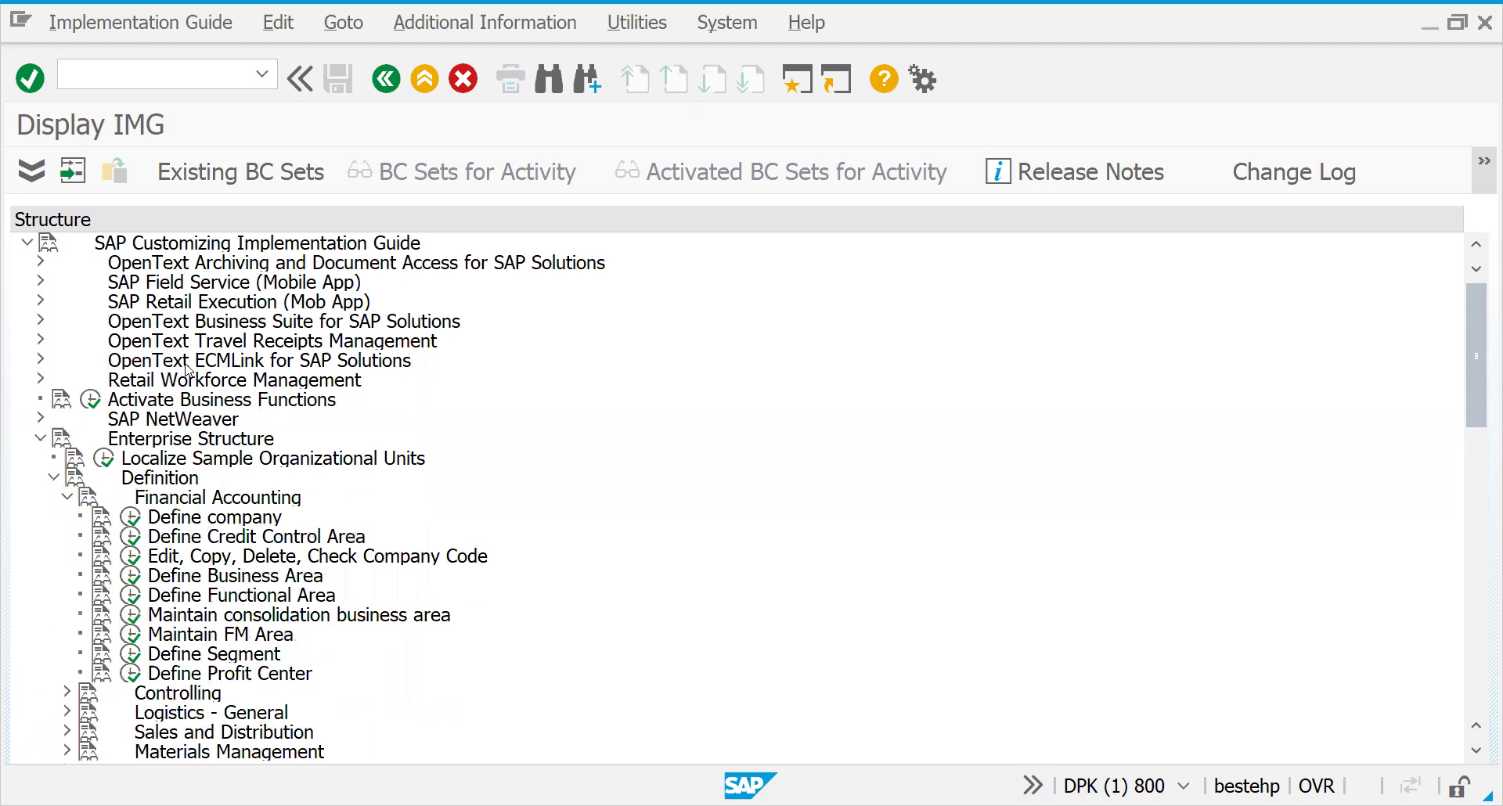
key("Down")
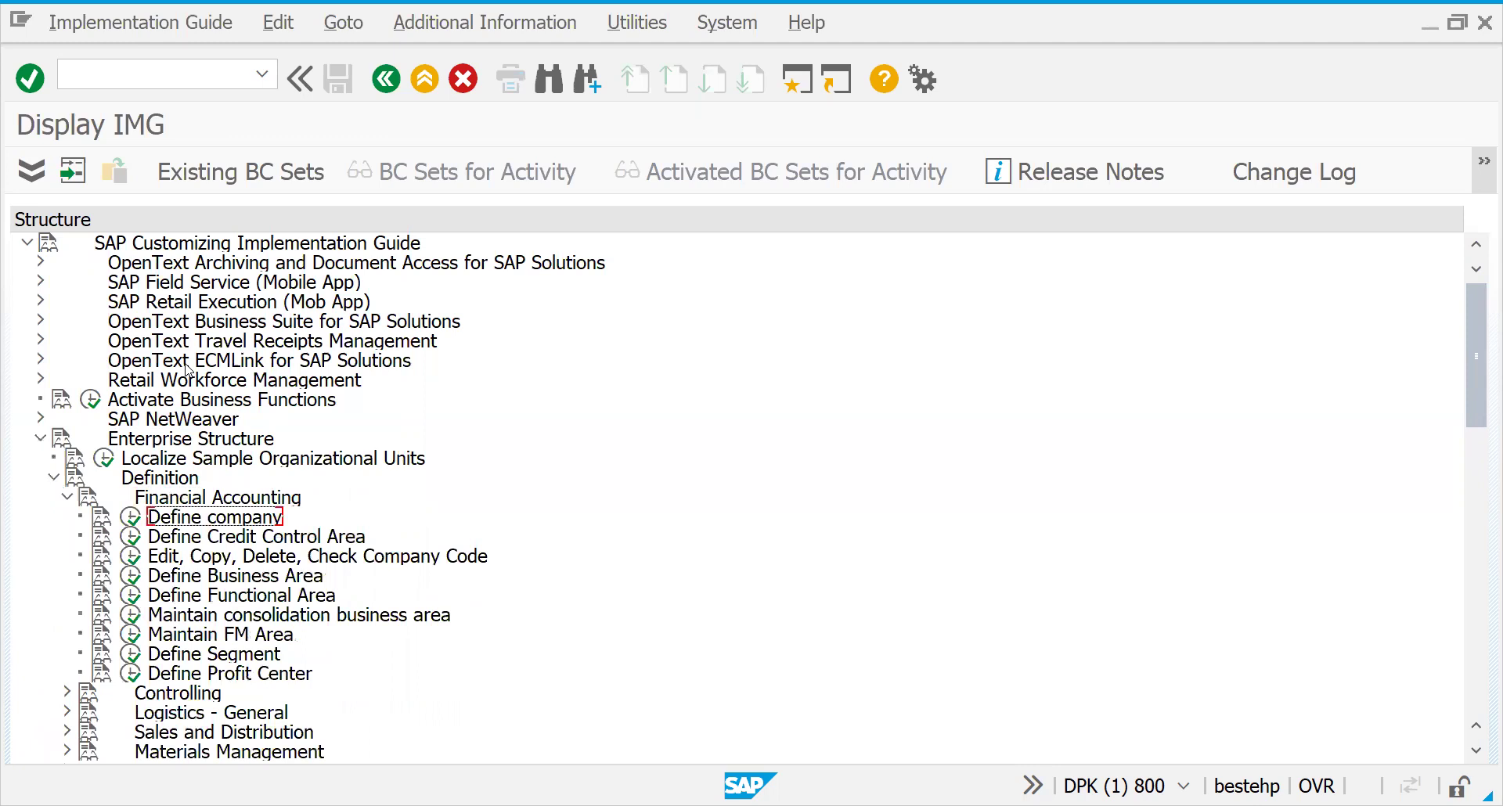
- Examine the company code overview through Edit Company Code Data under Edit, Copy, Delete, Check Company Code, and return to the activity choice
left_click(131, 559)
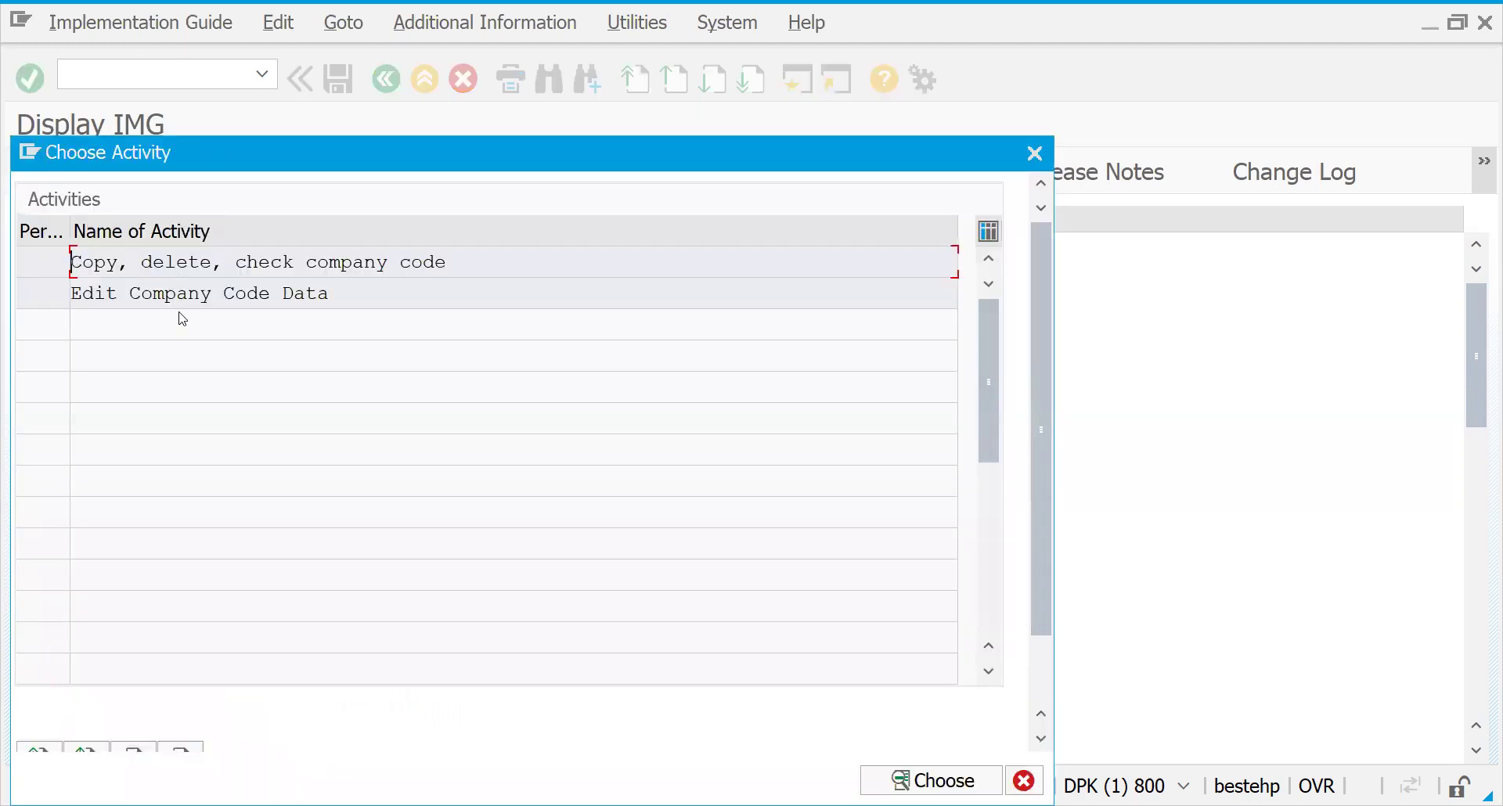
double_click(180, 304)
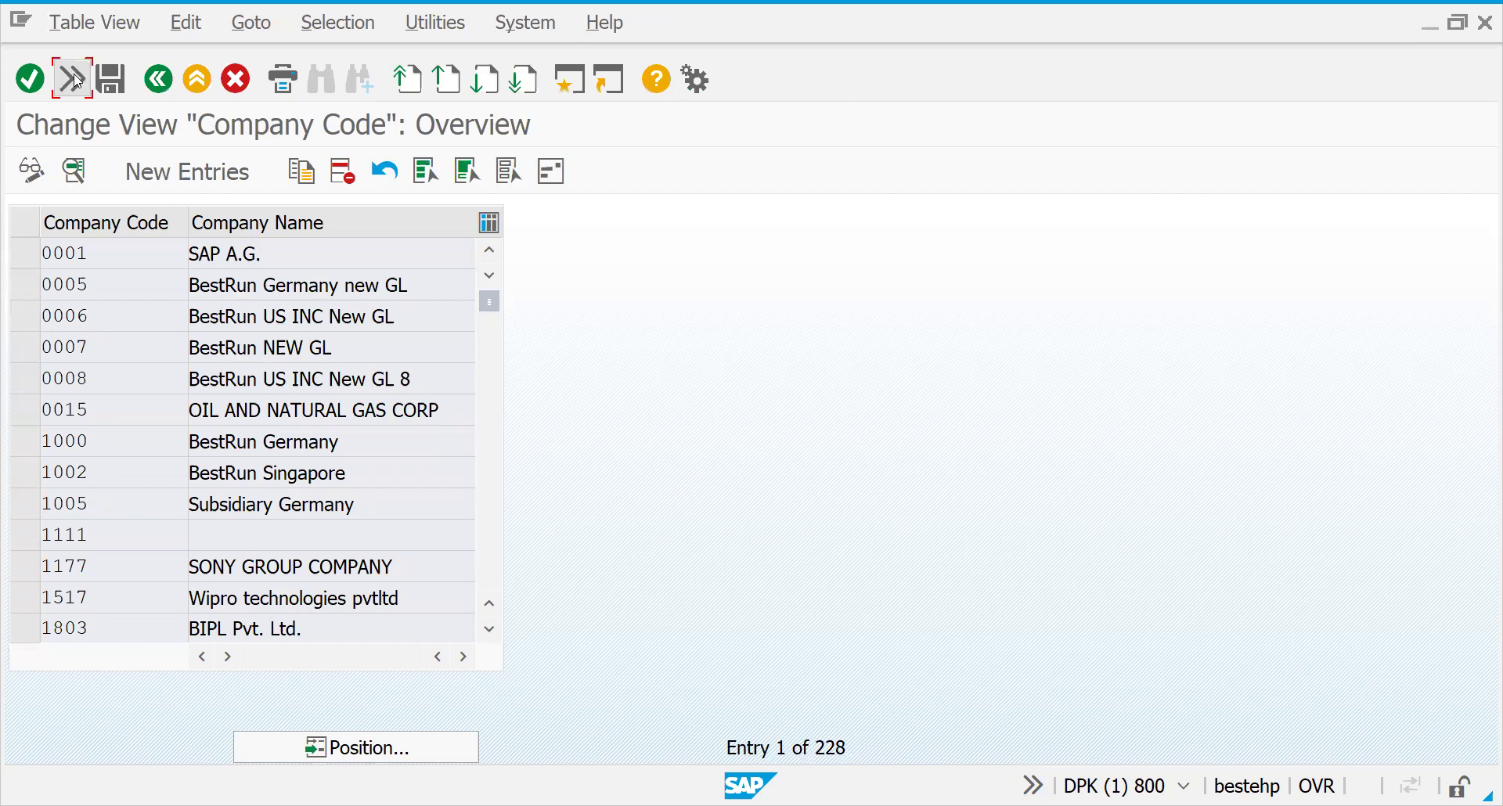
left_click(73, 78)
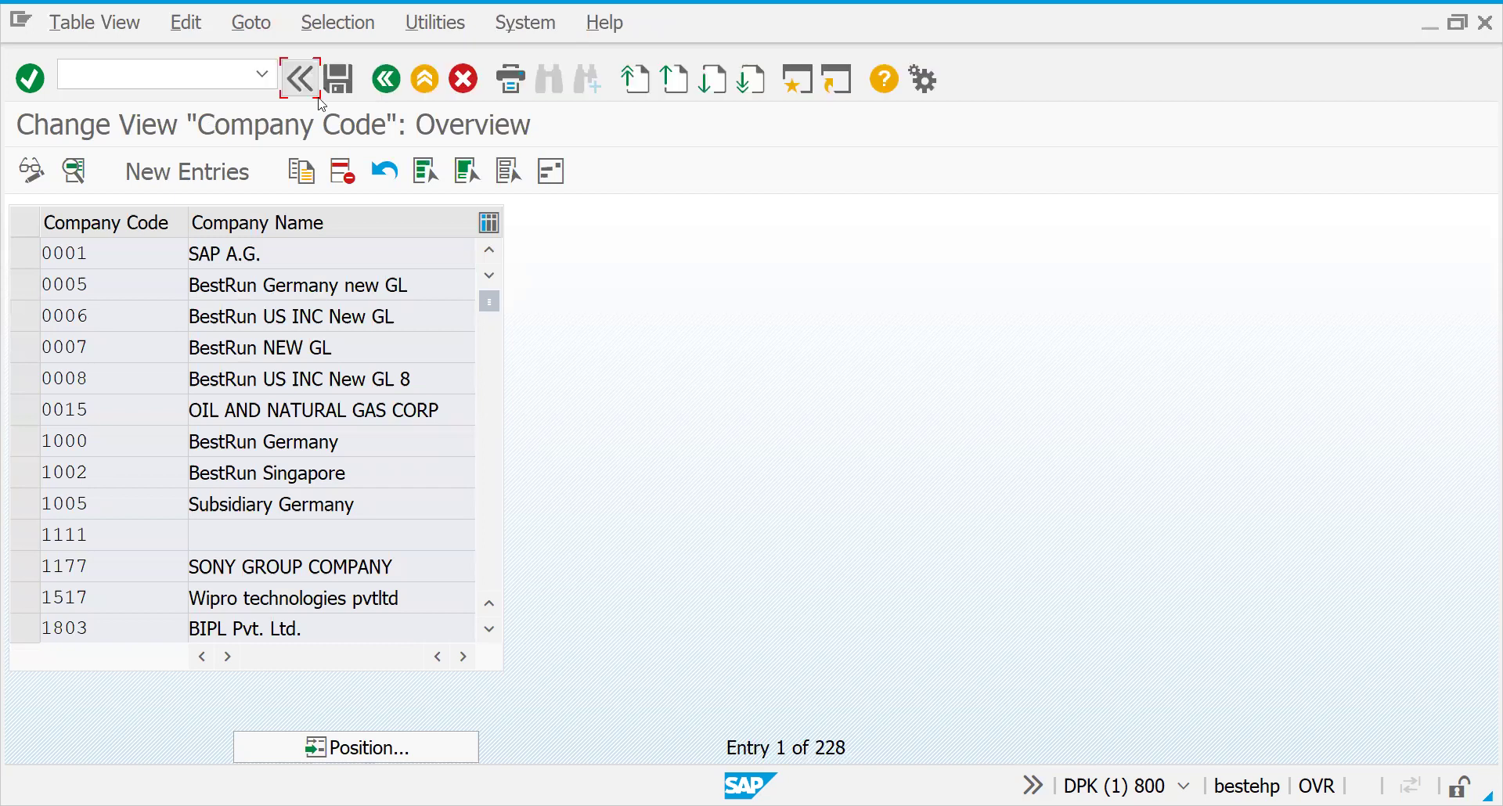
key("F3")
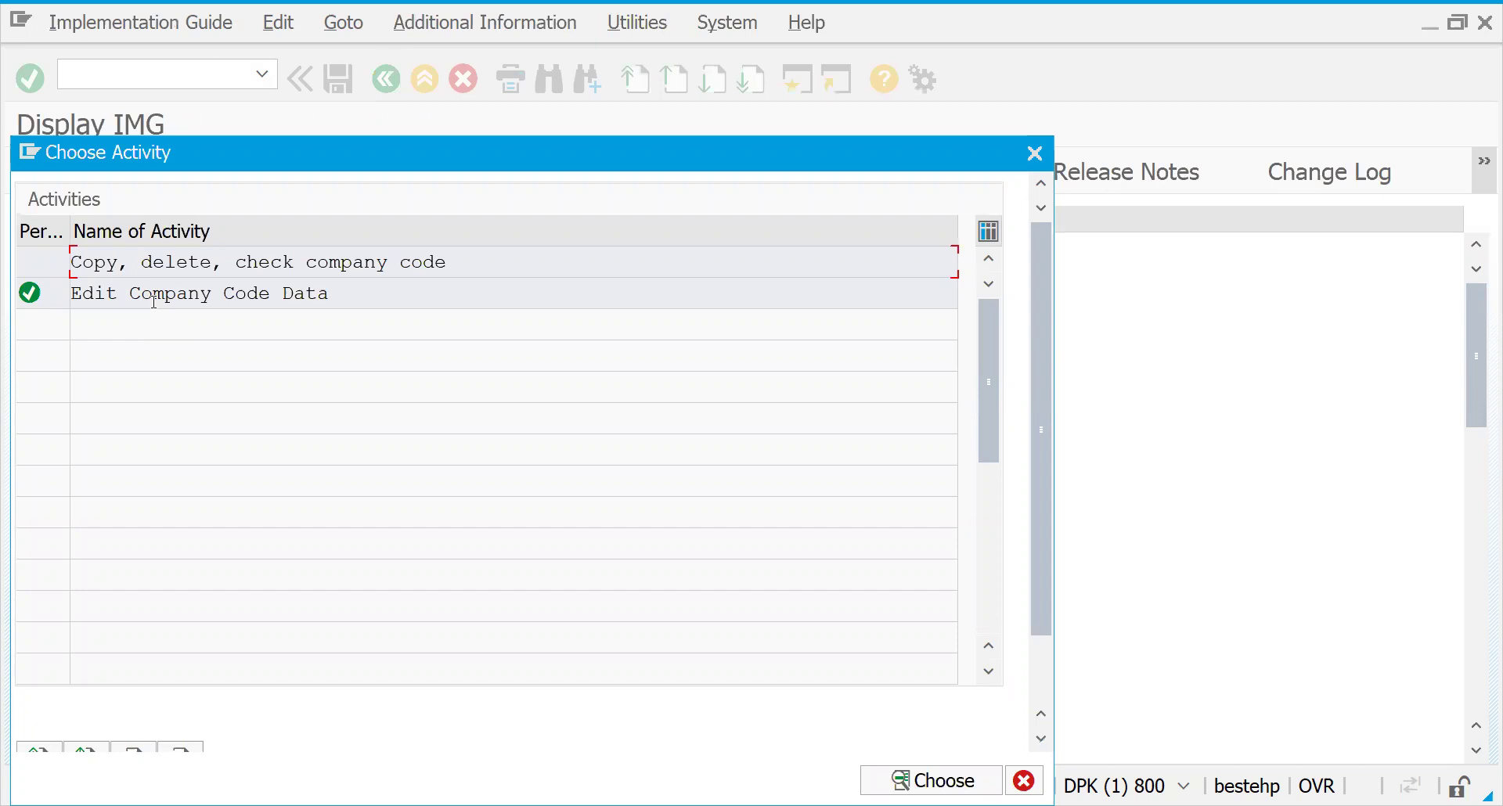
- Start the Copy, delete, check company code activity and copy company code 1000 to GS01
double_click(171, 262)
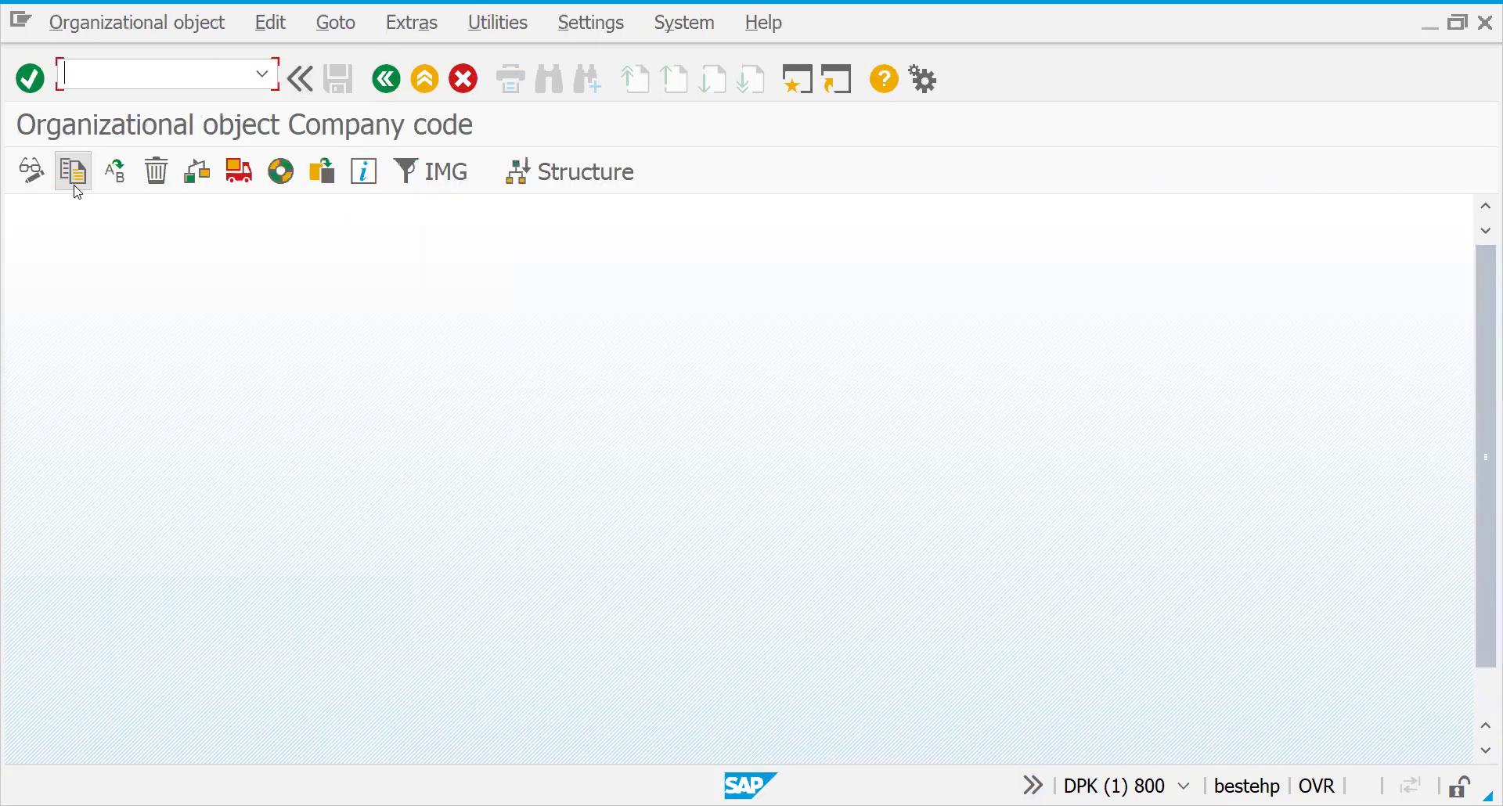
left_click(76, 186)
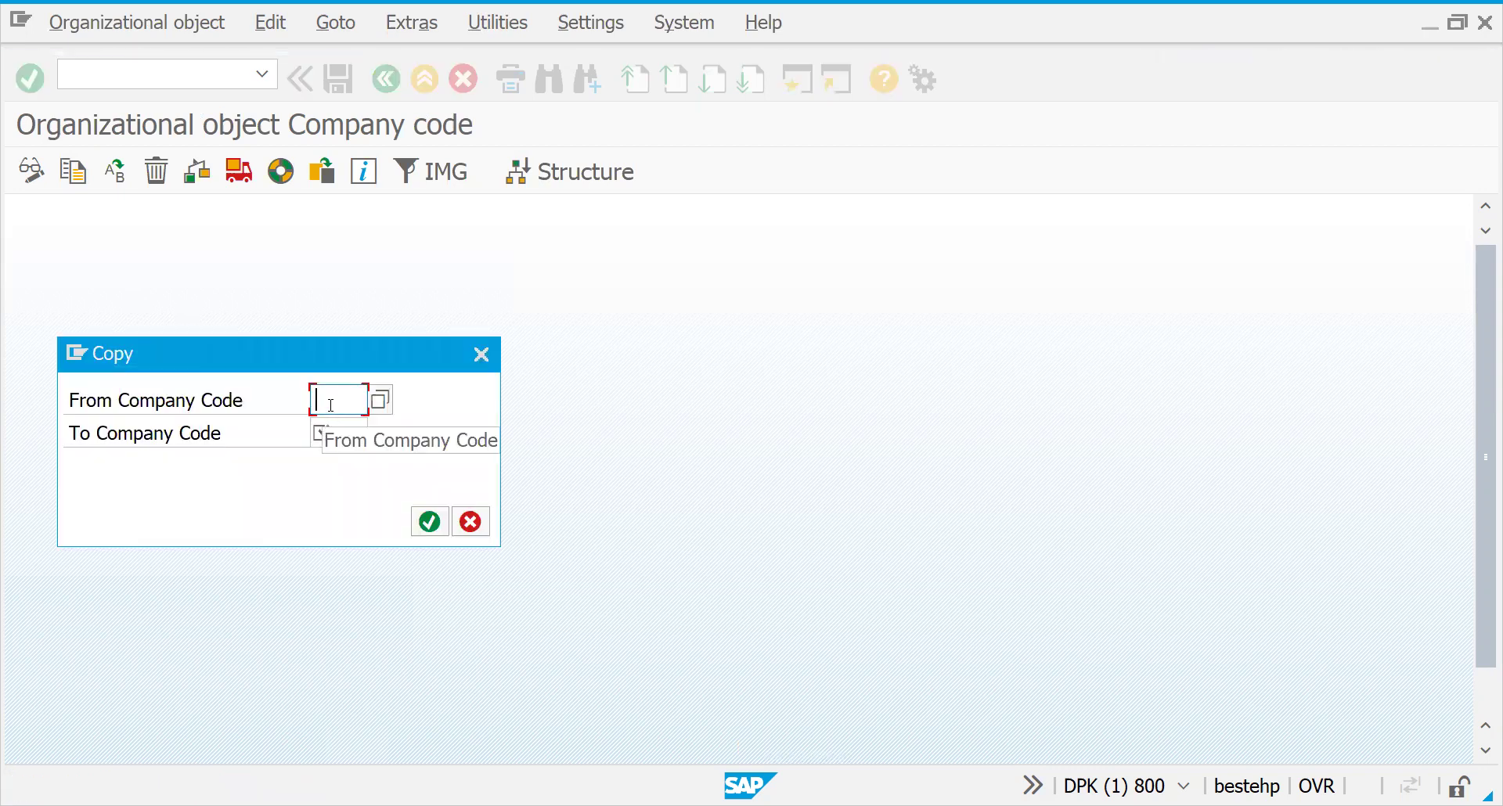
type("1000")
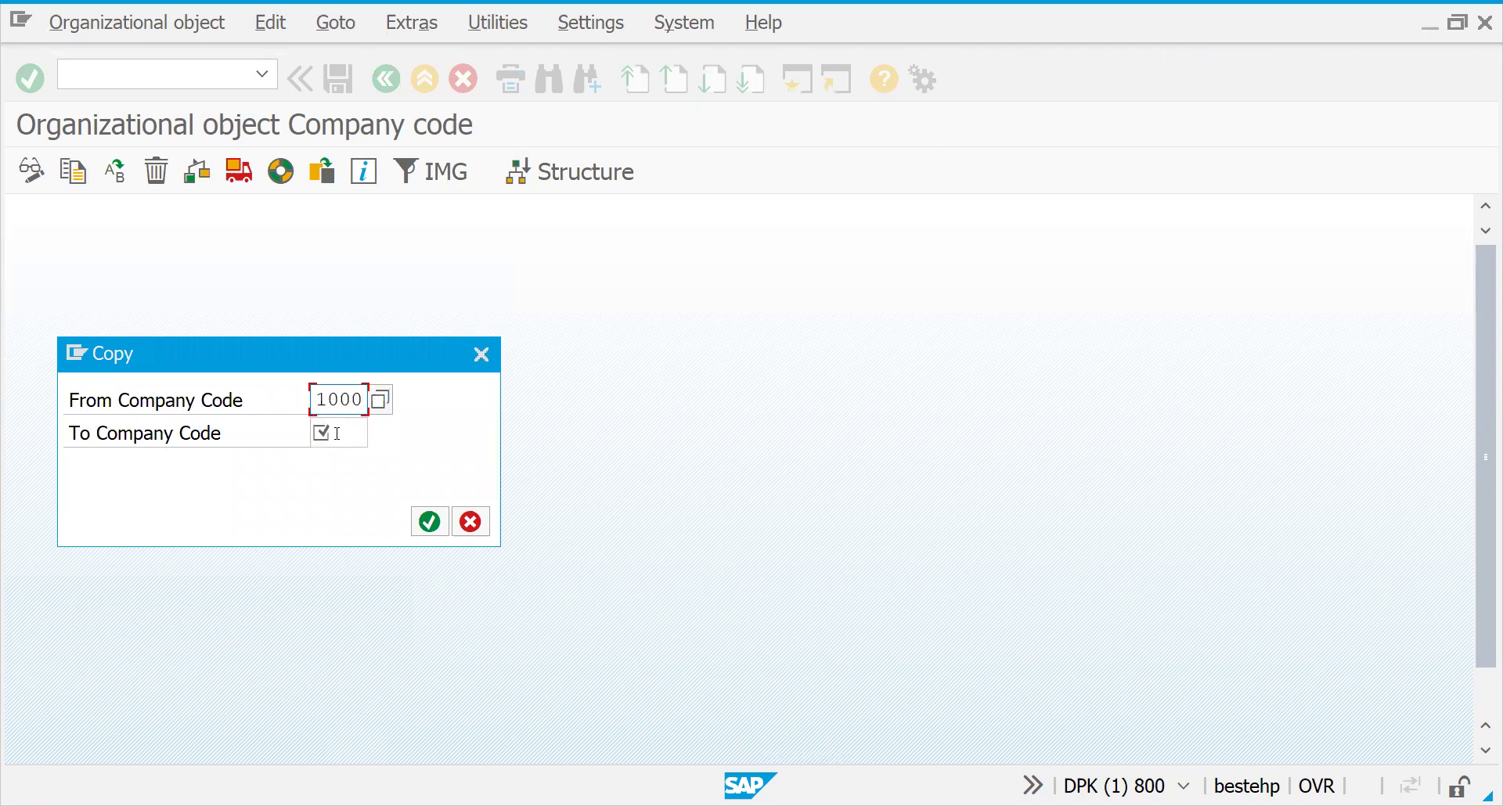
left_click(336, 433)
type("gs")
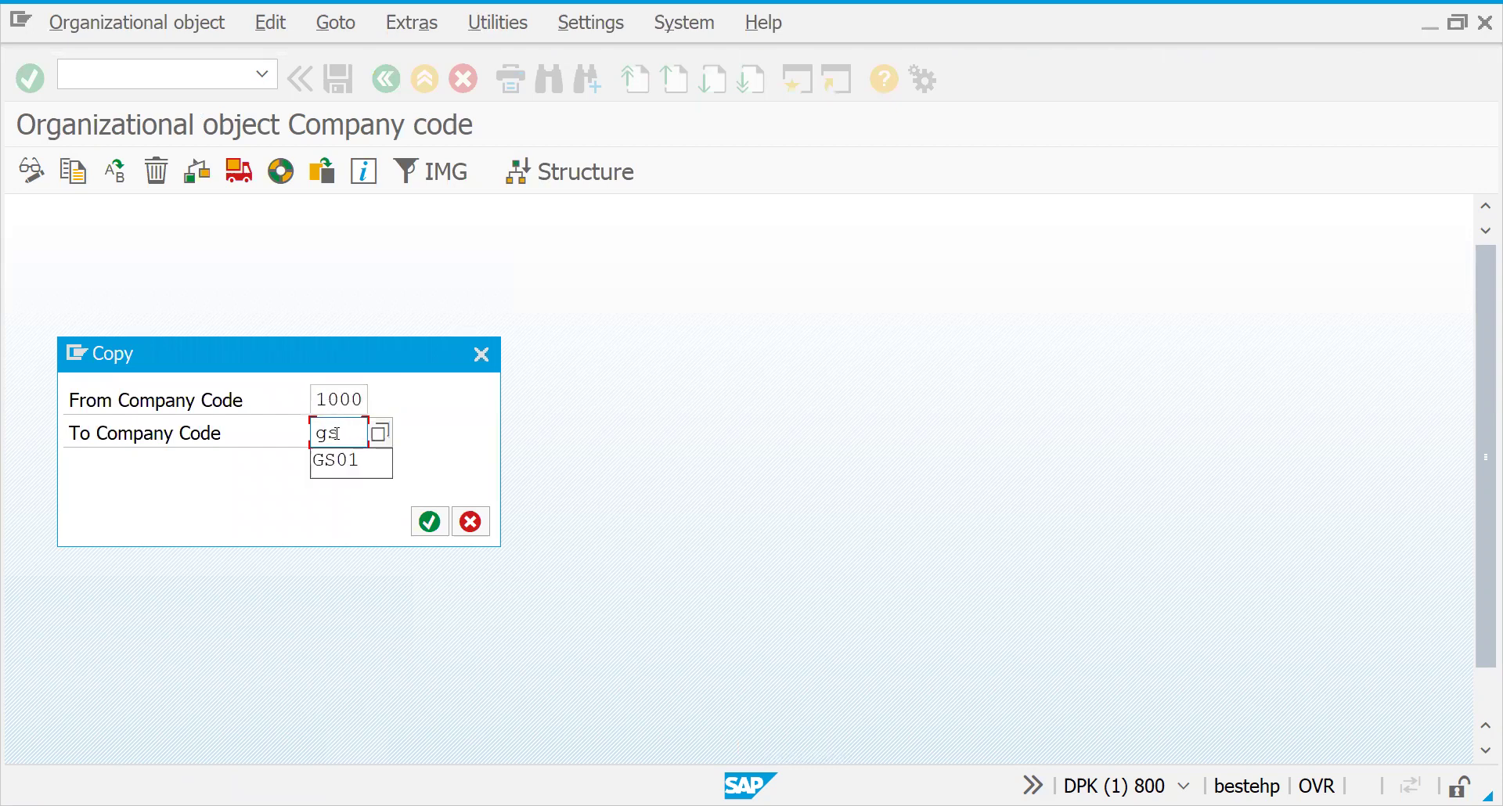
type("01")
left_click(431, 522)
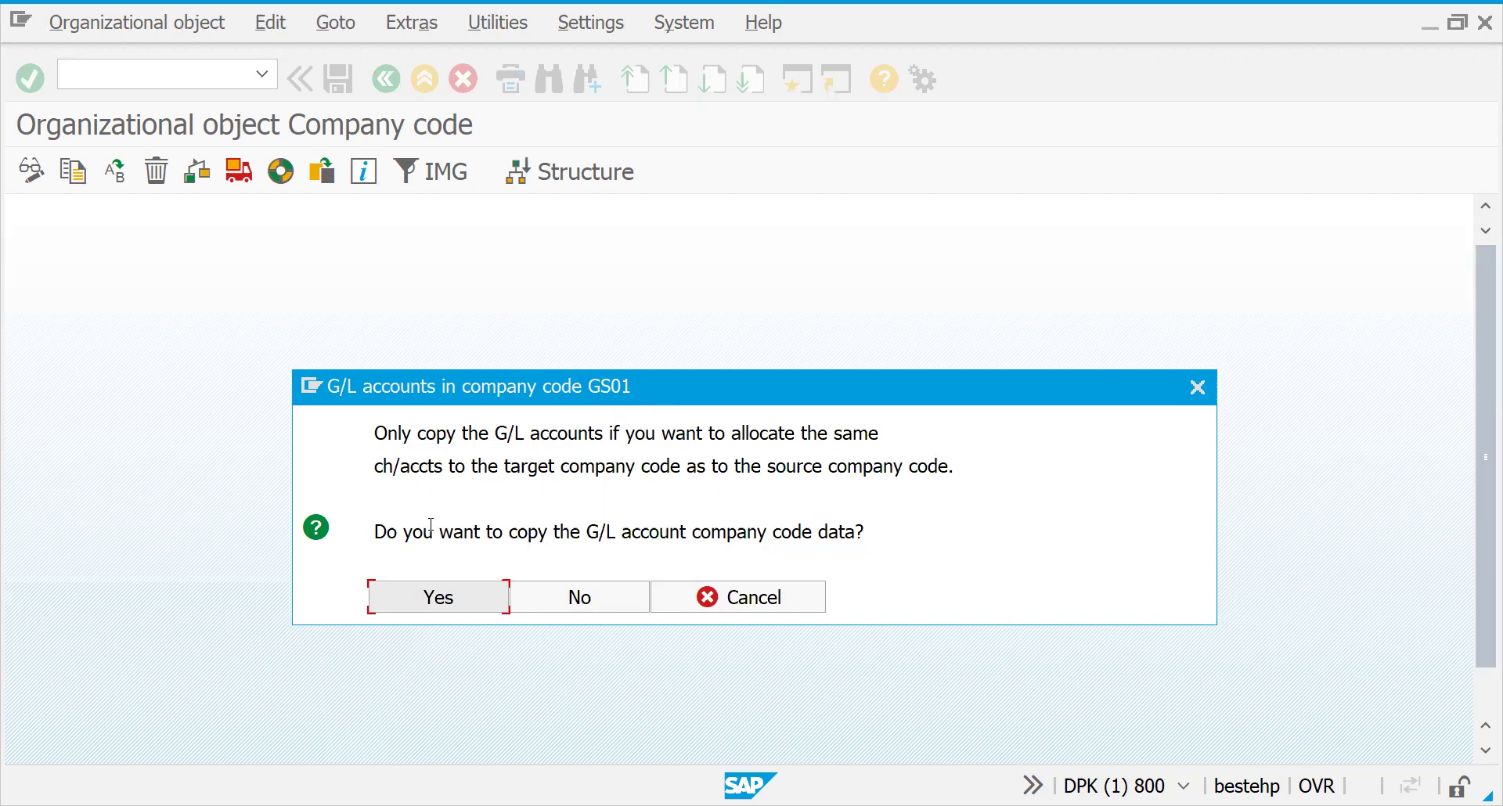
- Include the G/L account company code data in the copy and keep the reference company code's local currency
left_click(430, 607)
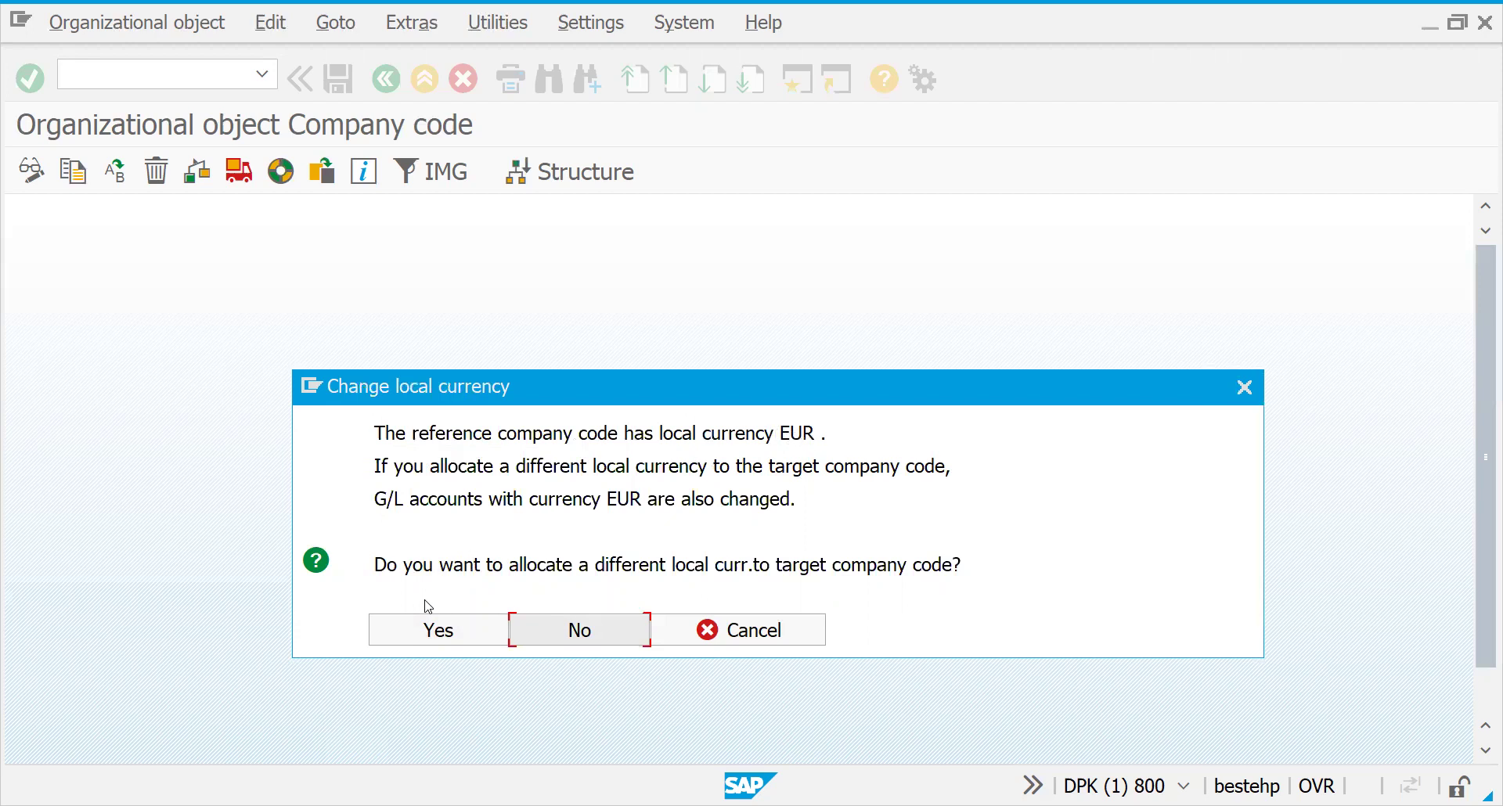
left_click(591, 637)
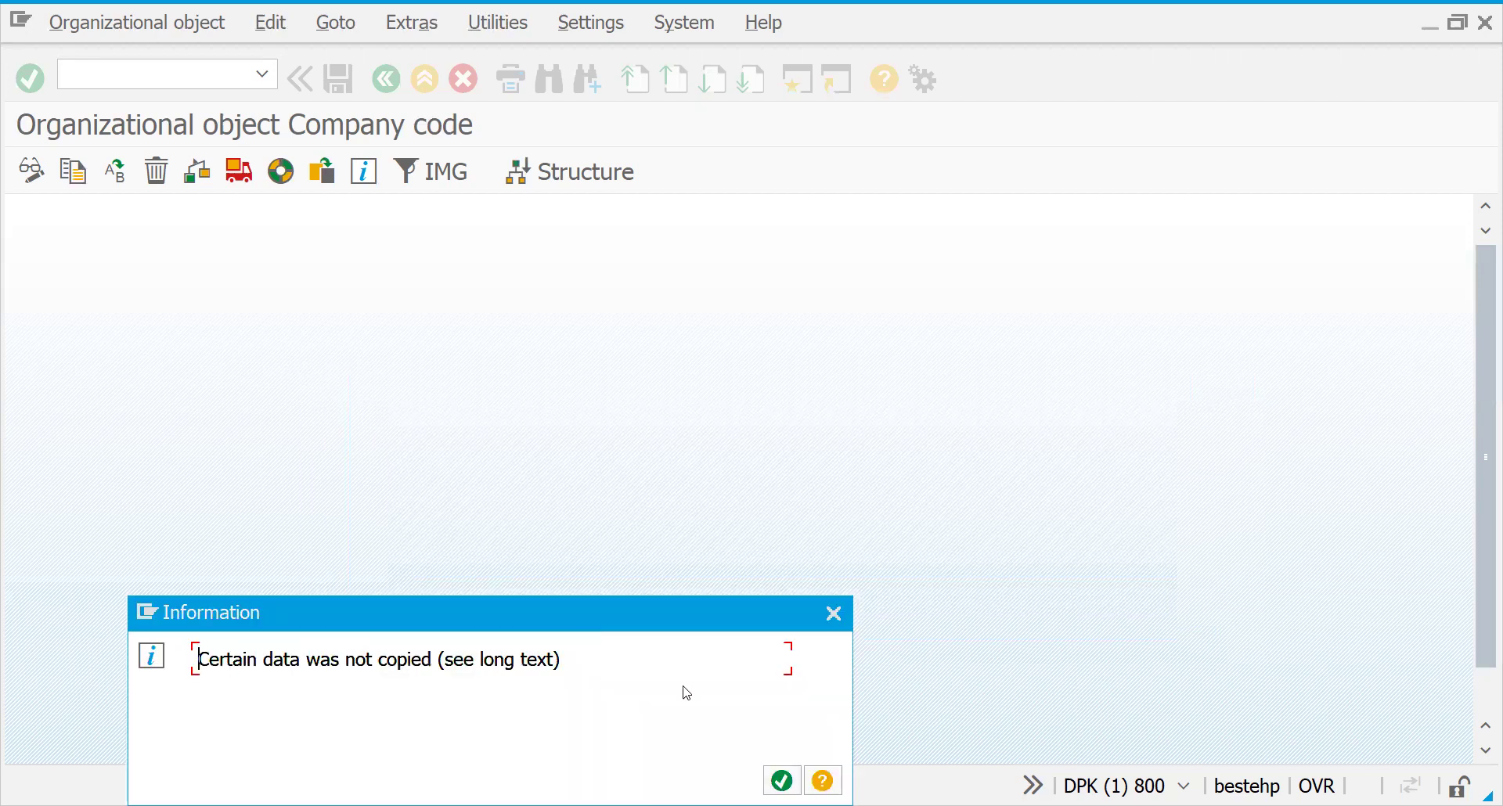
key("Return")
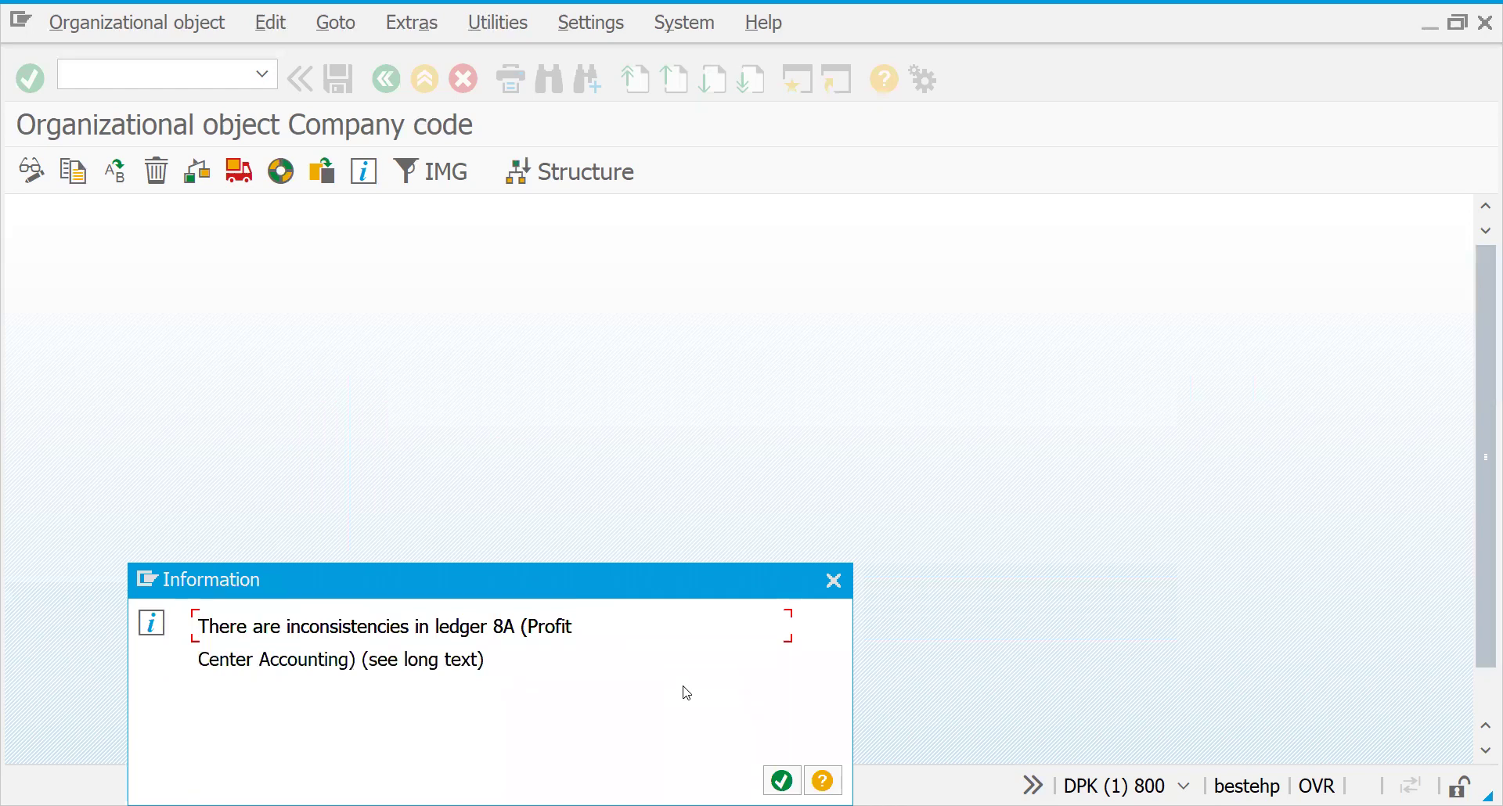
key("Return")
key("Return")
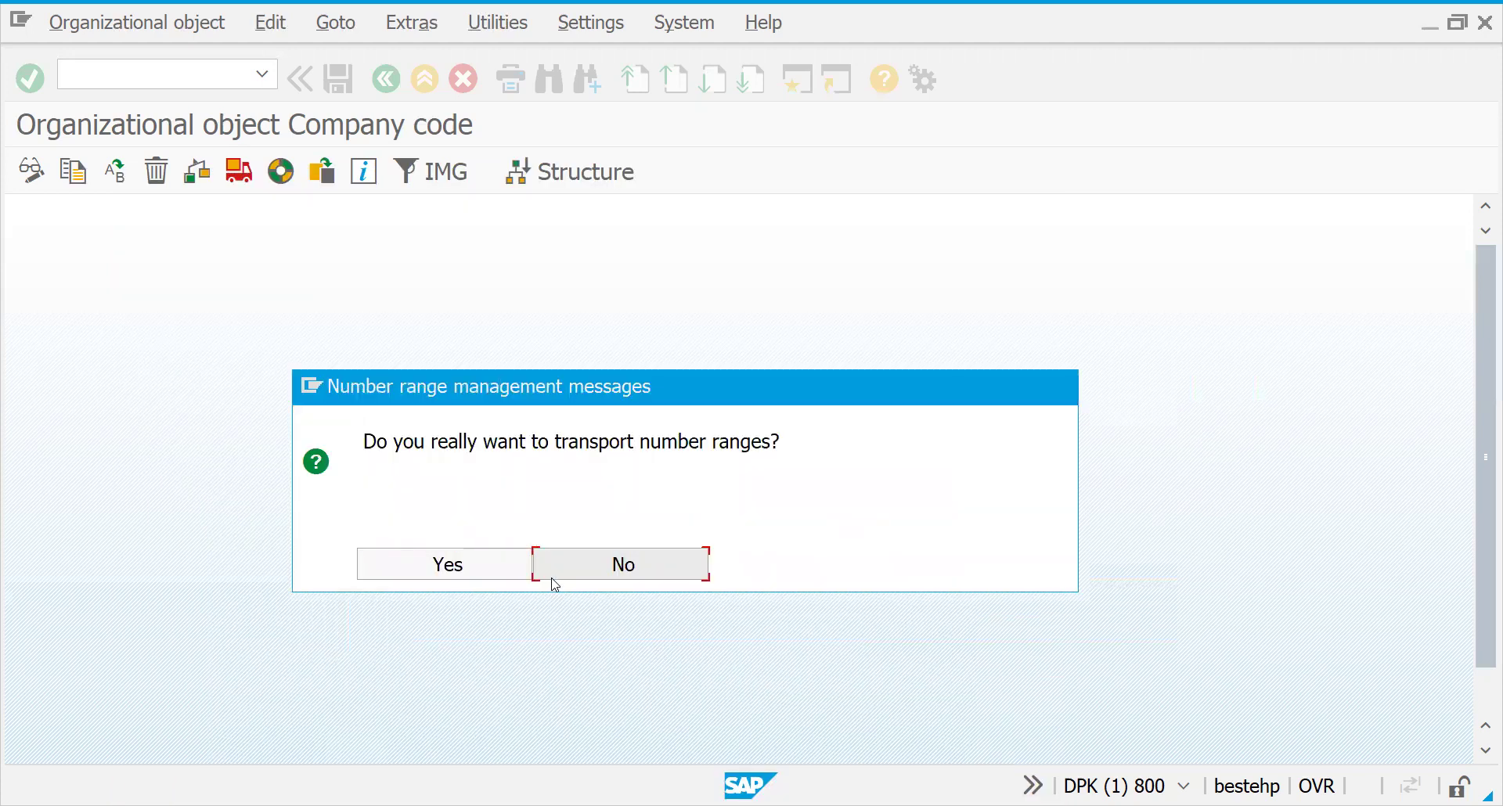
- Decline transporting number ranges and record the copy in customizing request DPKK900344, FI: SETTINGS - ES
left_click(590, 569)
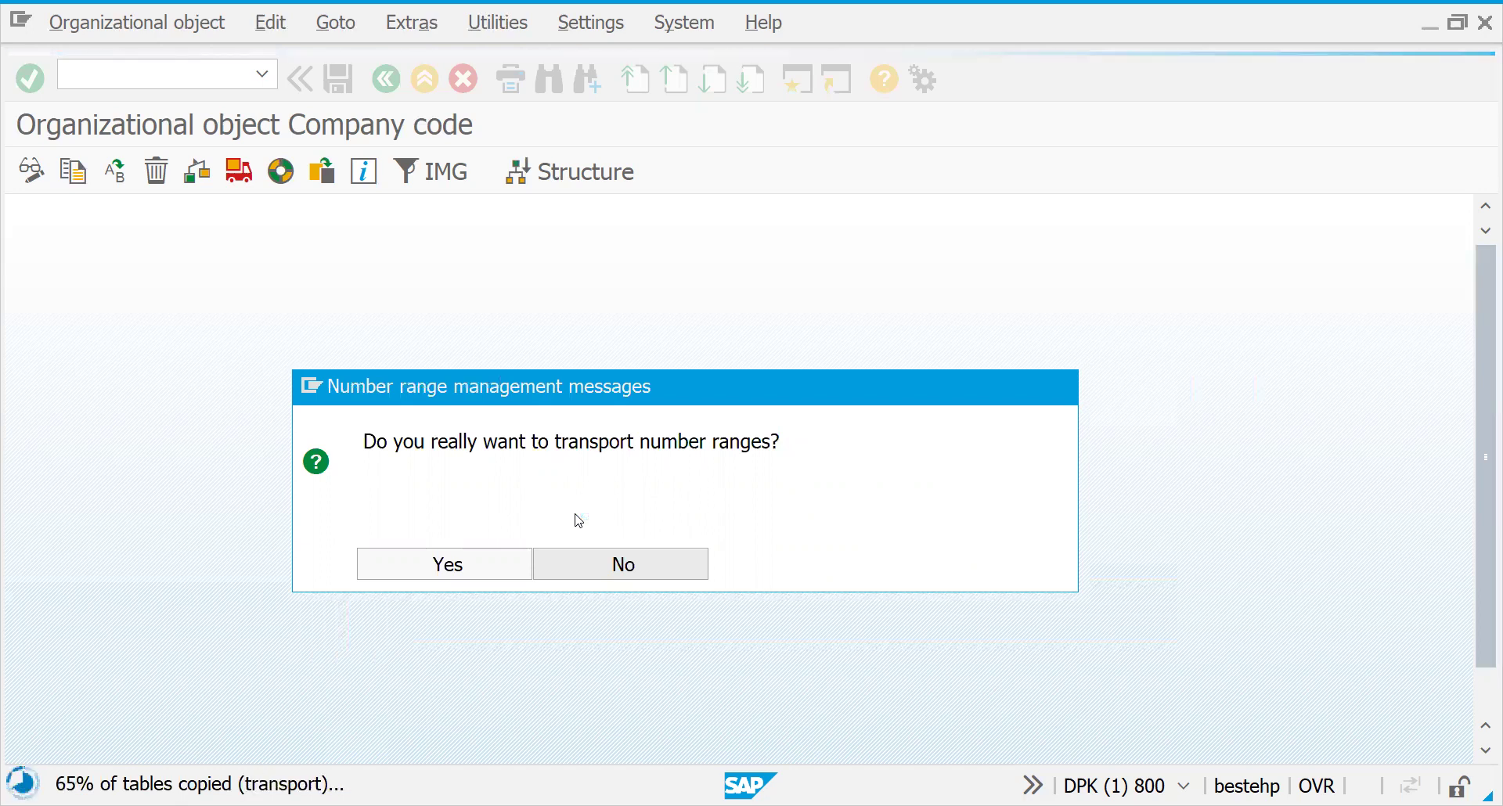
key("Return")
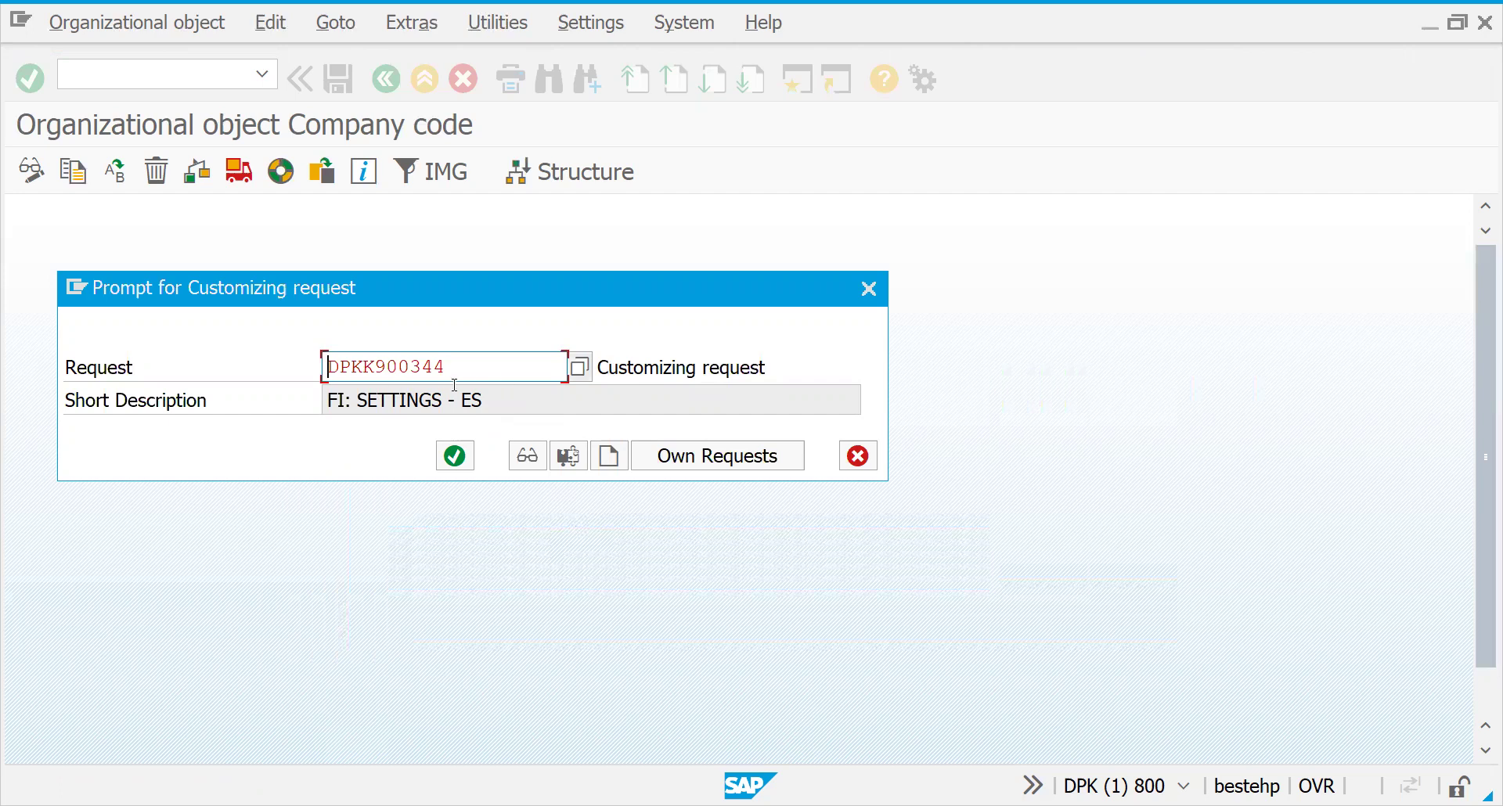
left_click(671, 467)
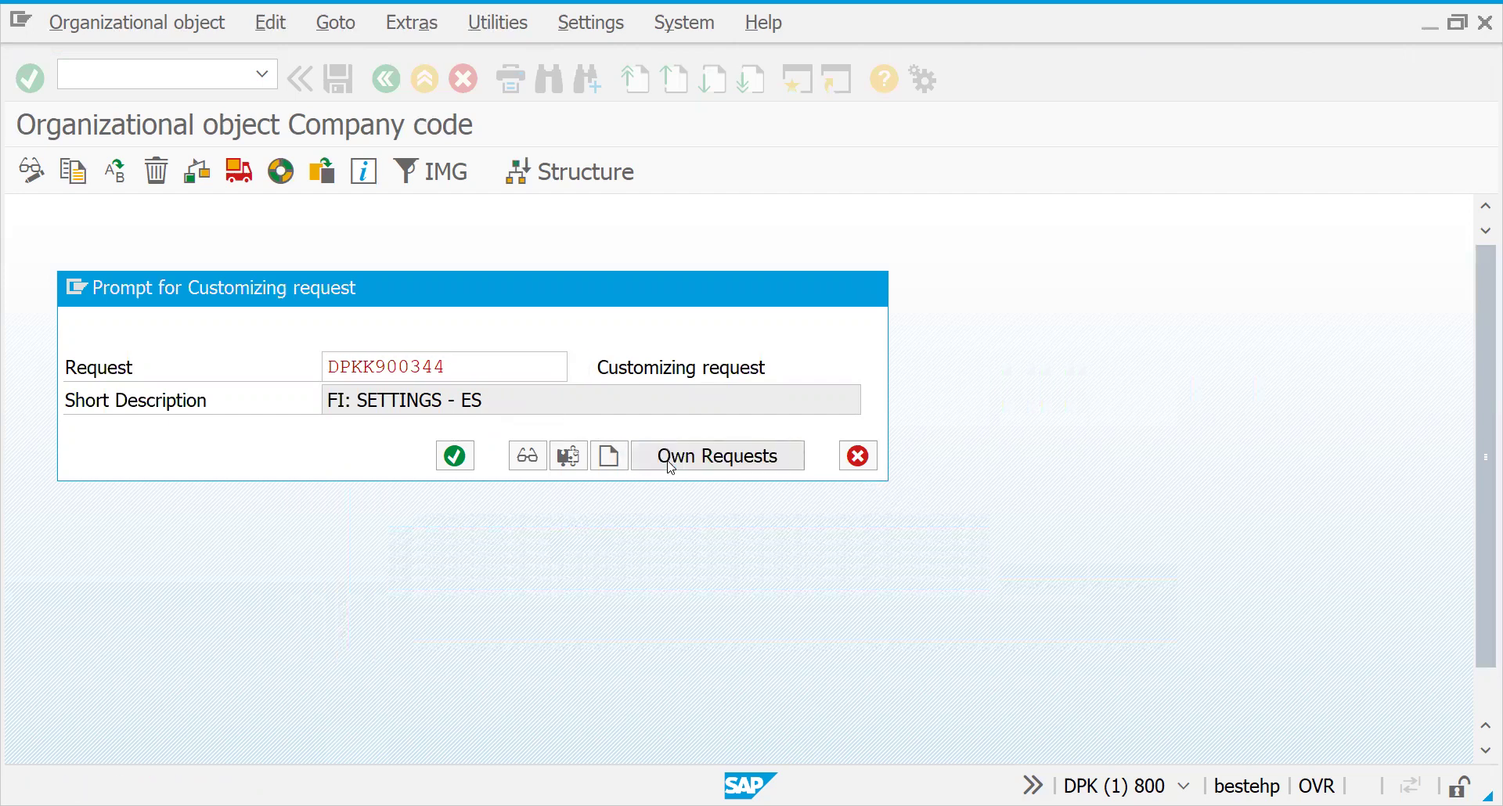
left_click(232, 470)
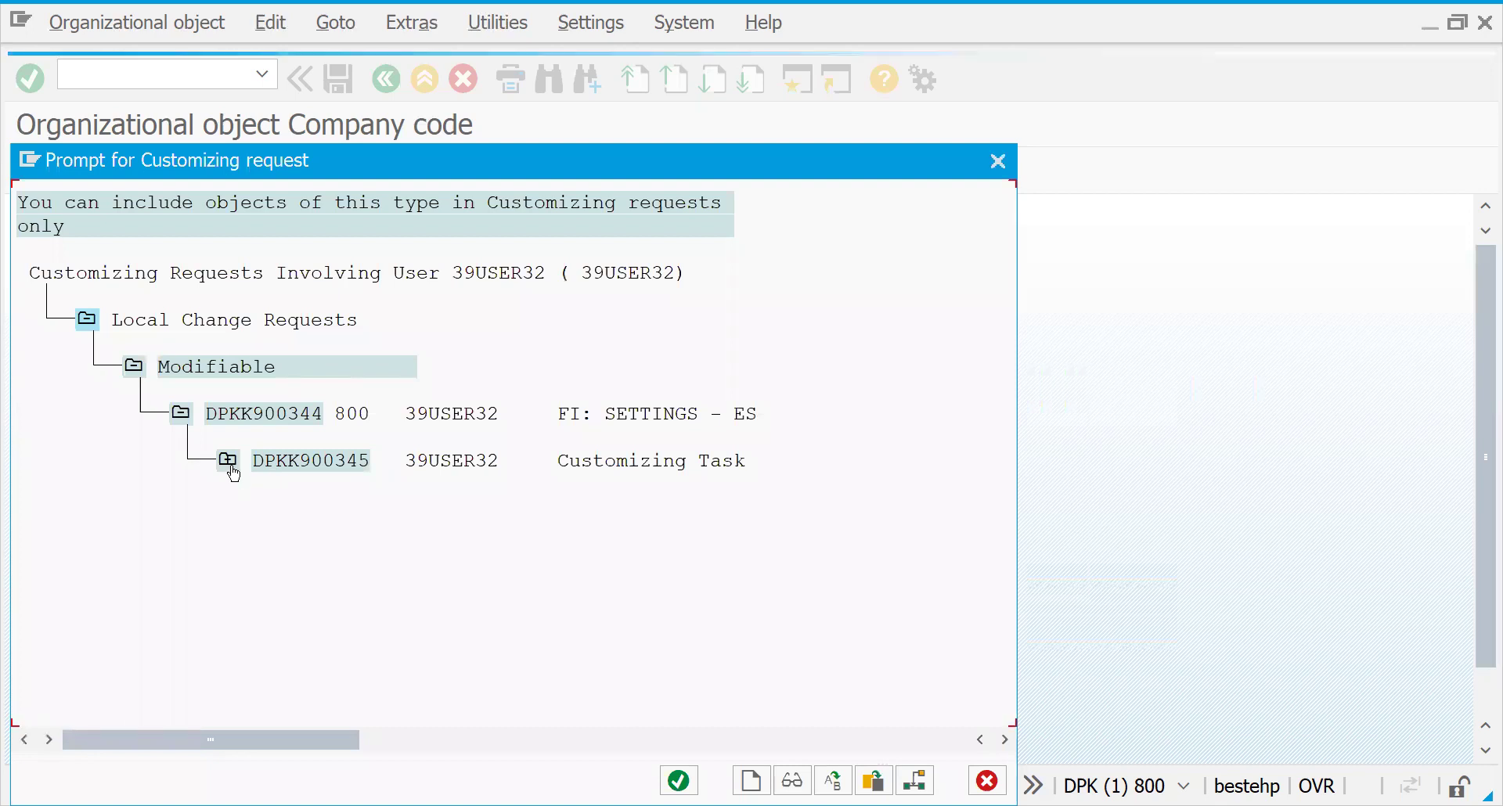
left_click(279, 513)
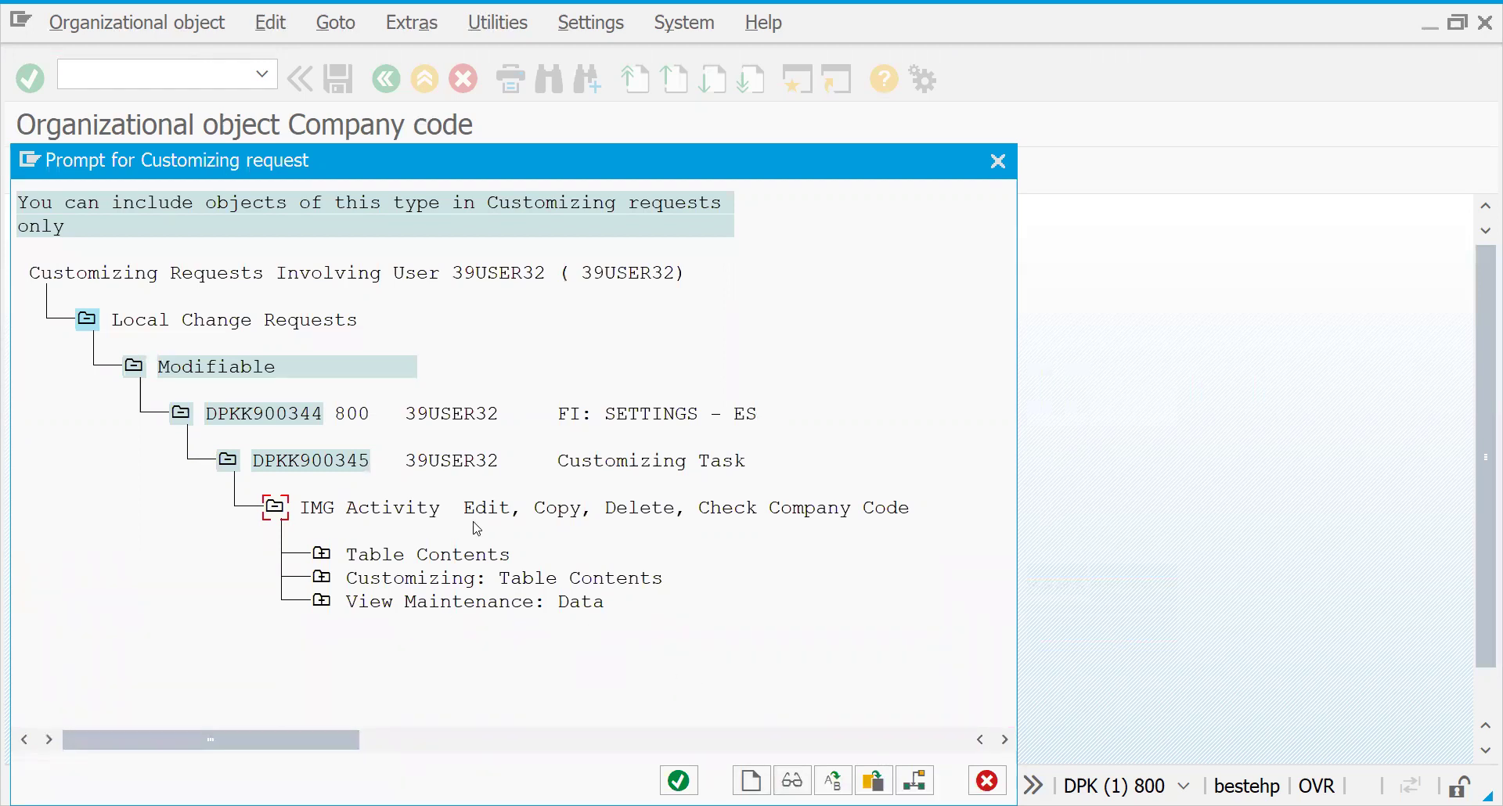
double_click(291, 420)
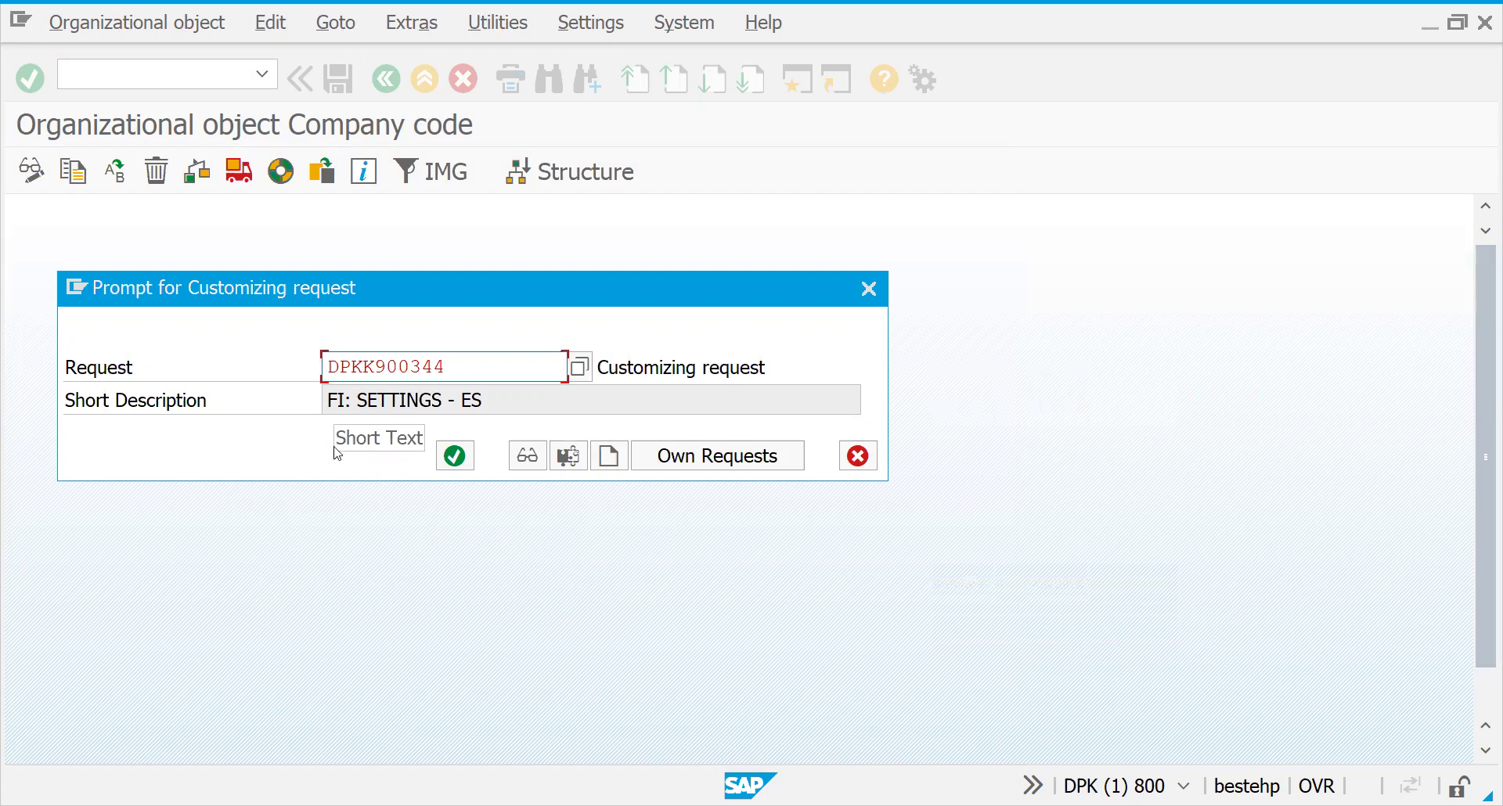
left_click(456, 457)
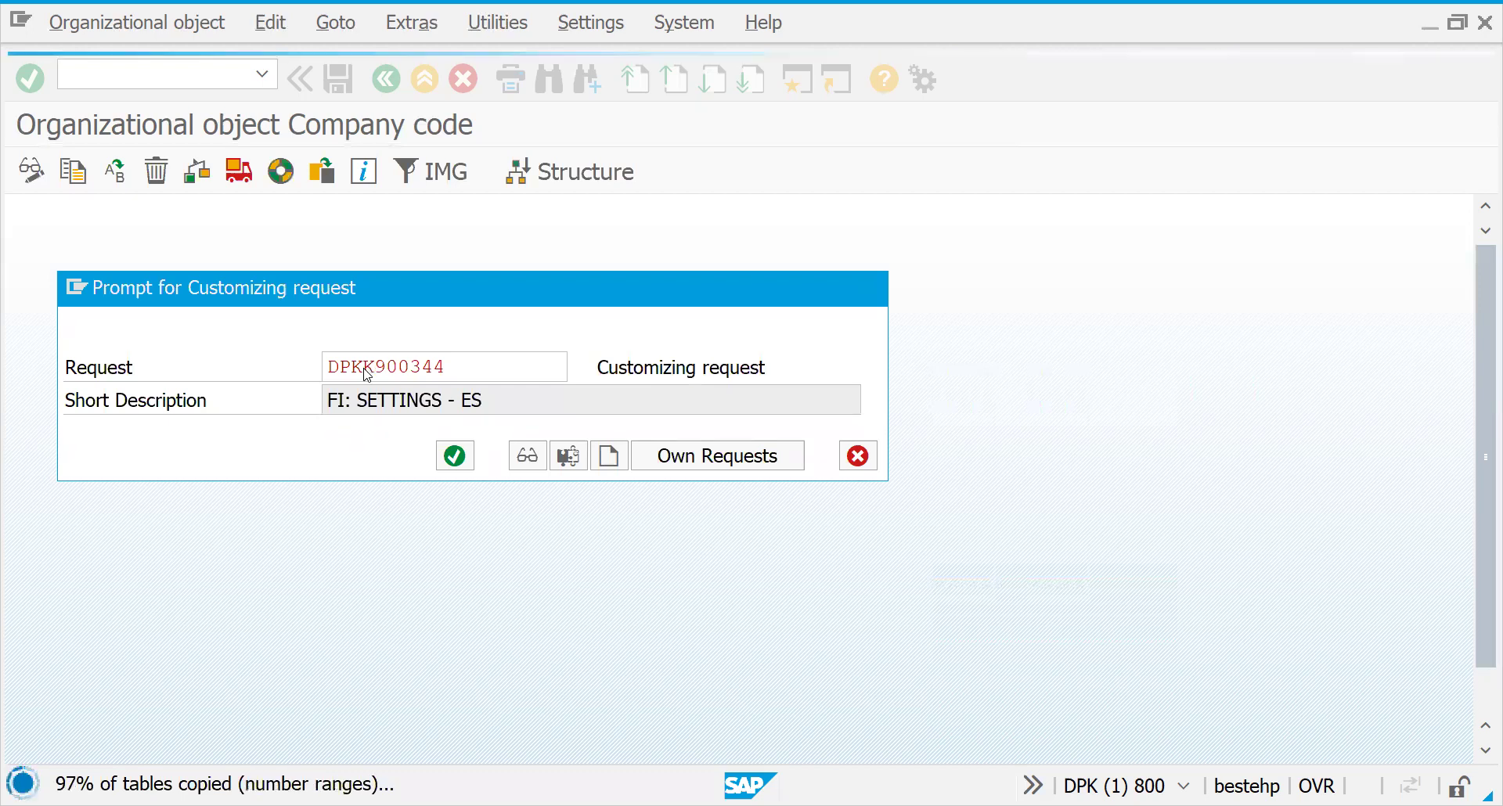
- Confirm the customizing request and work through the number range interval copies from 1000 to GS01, cancelling the repeated one
key("Return")
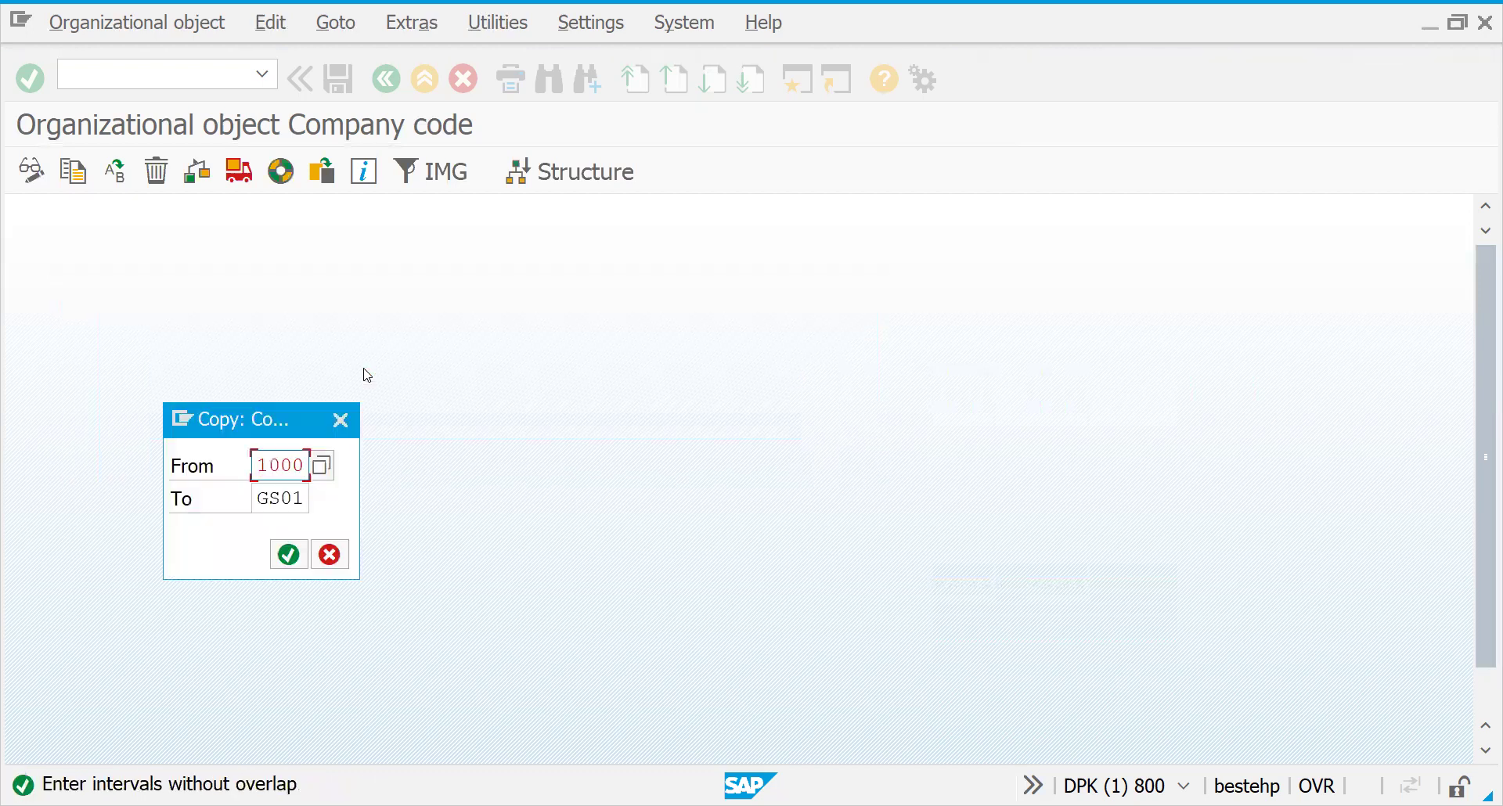
left_click(283, 567)
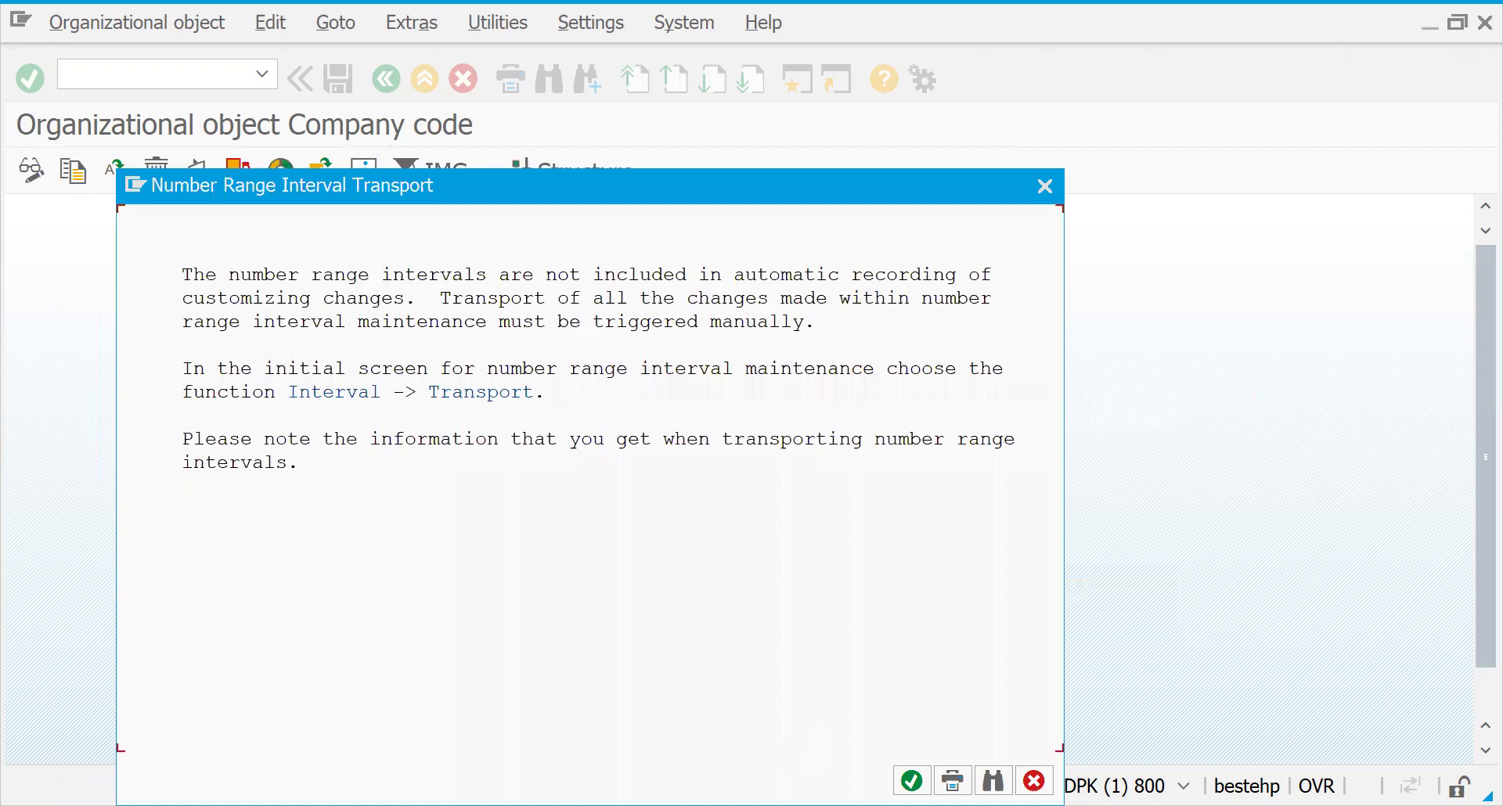
left_click(911, 780)
left_click(289, 557)
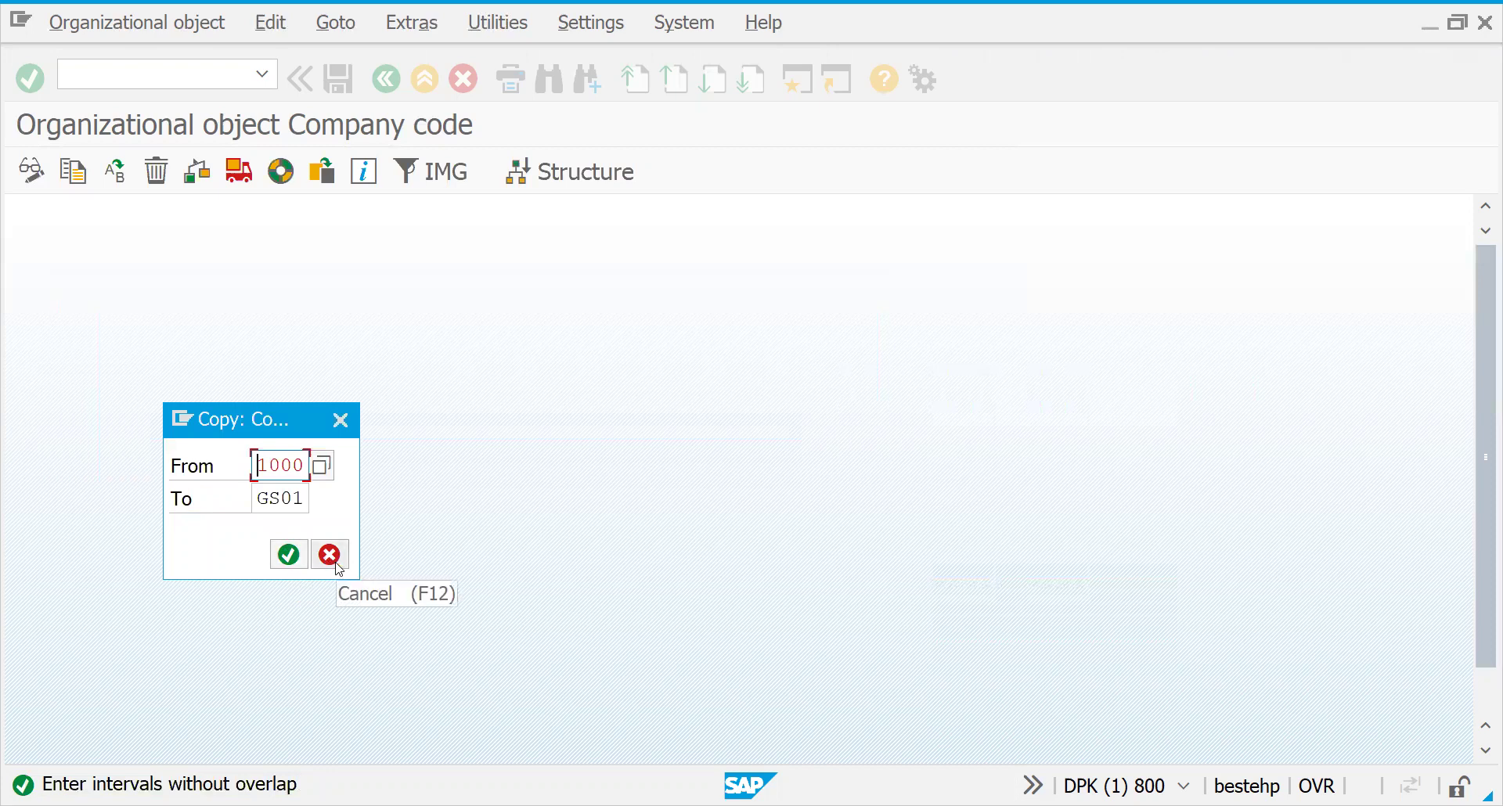
left_click(303, 556)
left_click(333, 558)
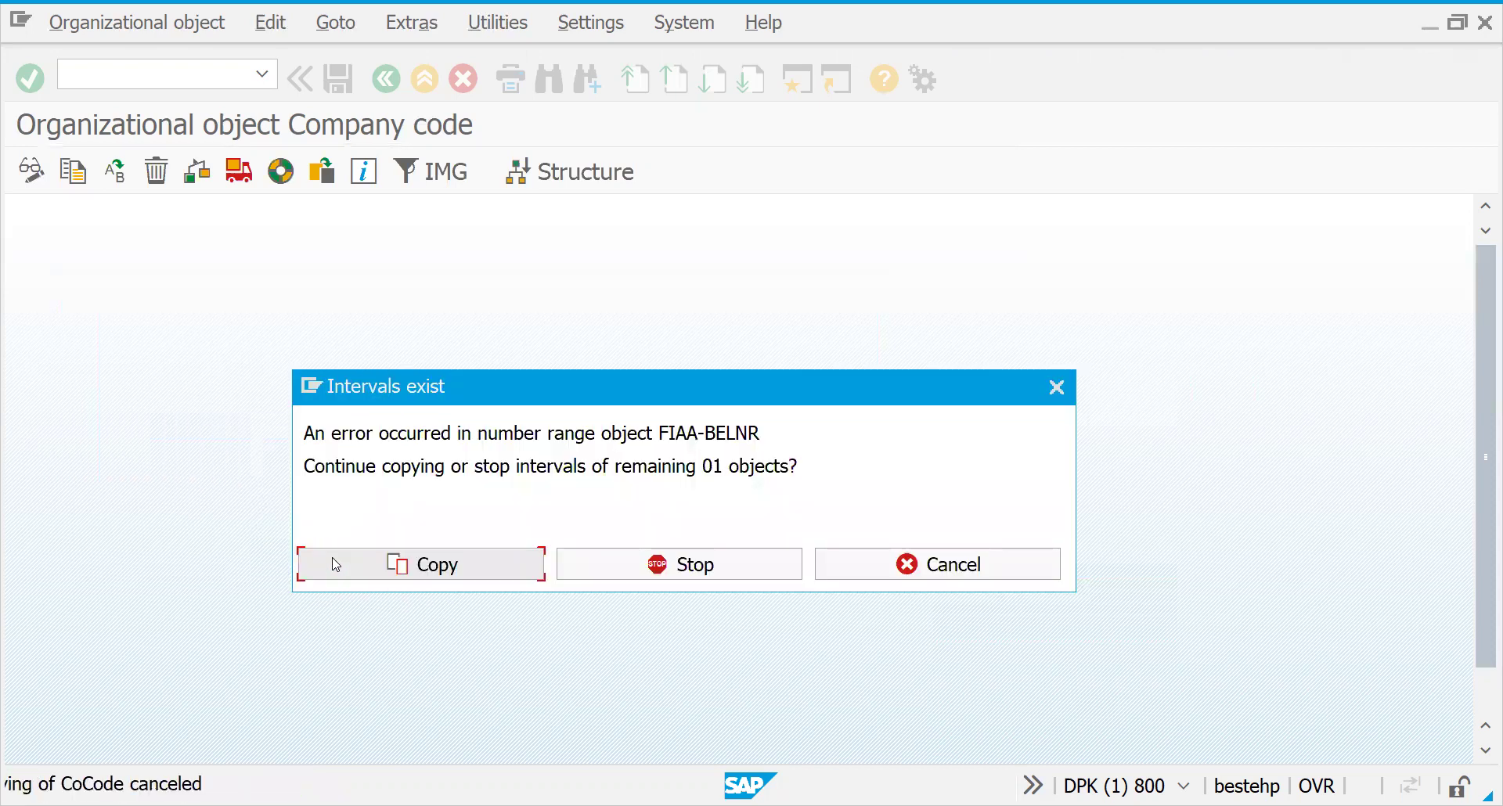
- Continue copying the remaining number range objects to GS01 and open the list of completed activities
left_click(428, 577)
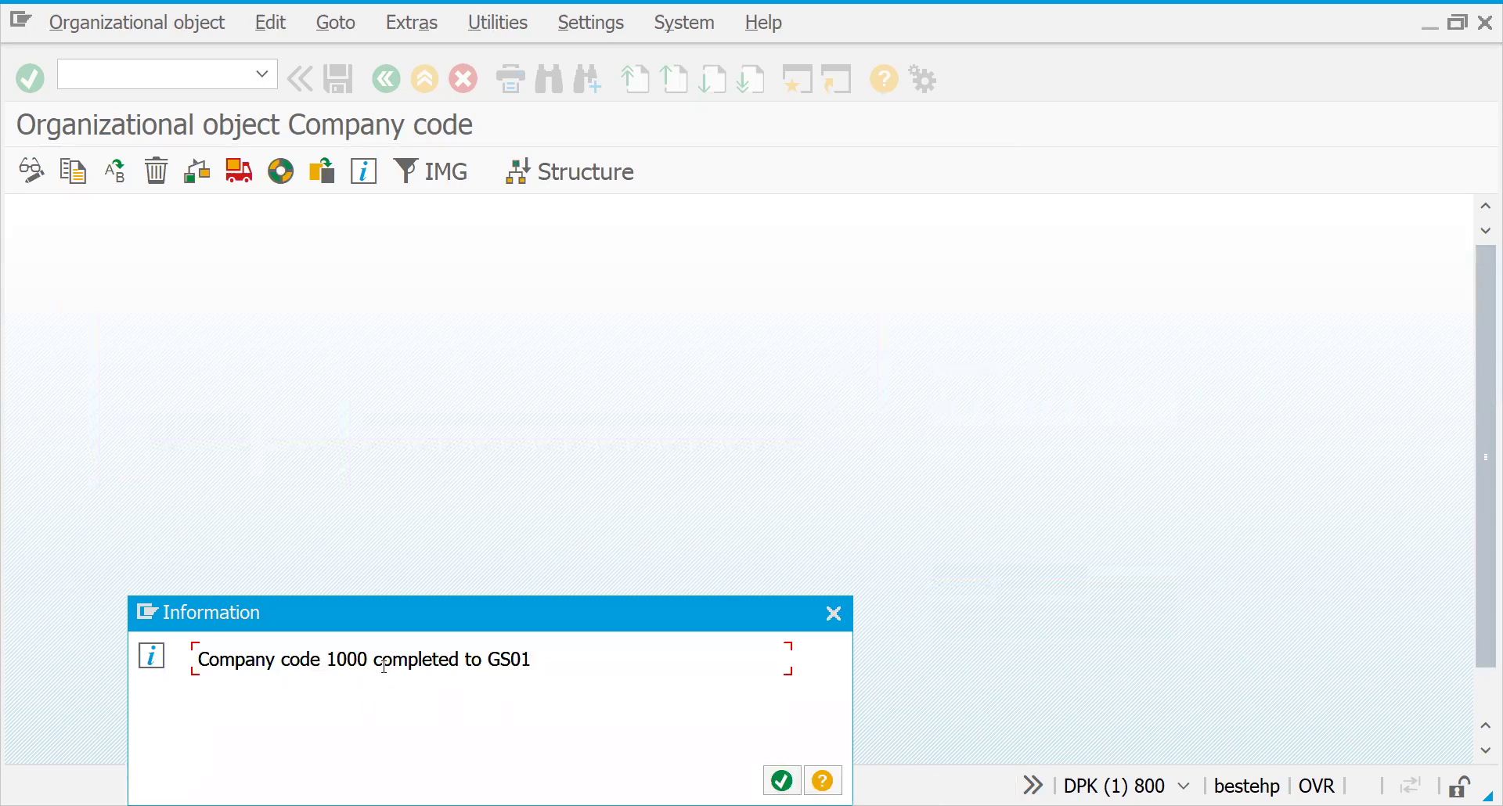
key("Return")
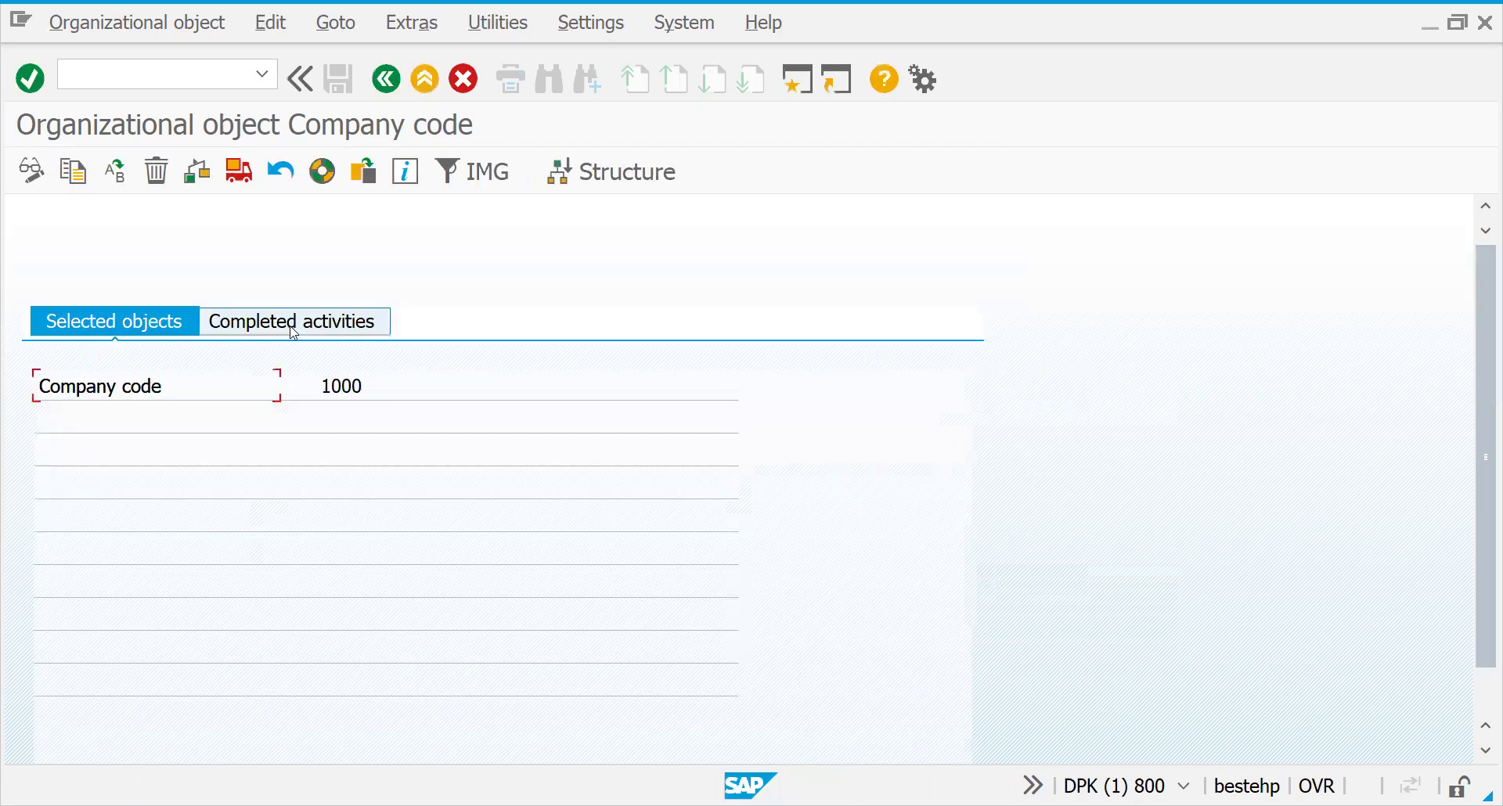
left_click(290, 326)
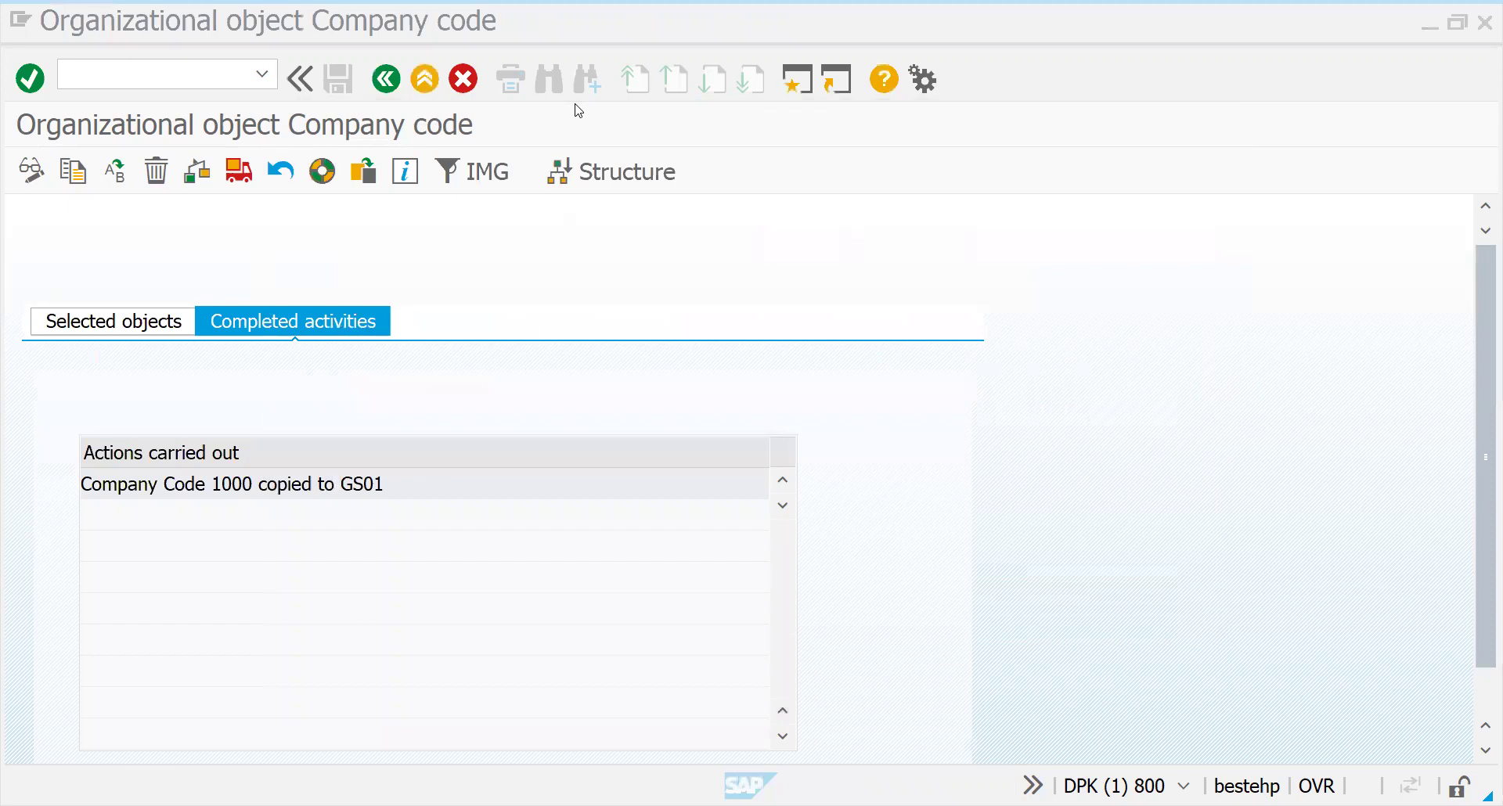
- Switch to the COURSE workbook in Excel and examine company codes GS01 and GS02 on the EP sheet
key("alt+Tab")
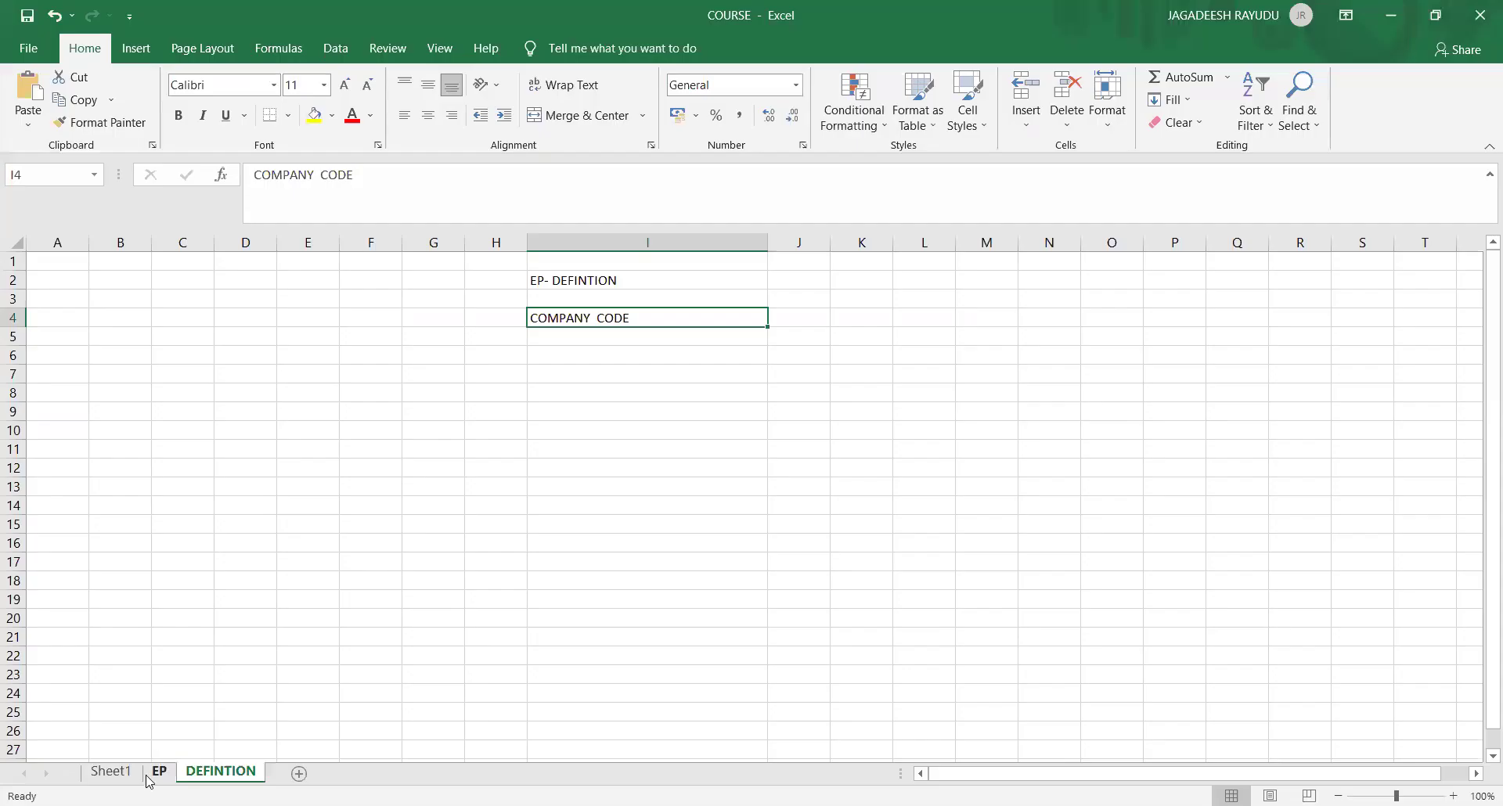
left_click(159, 772)
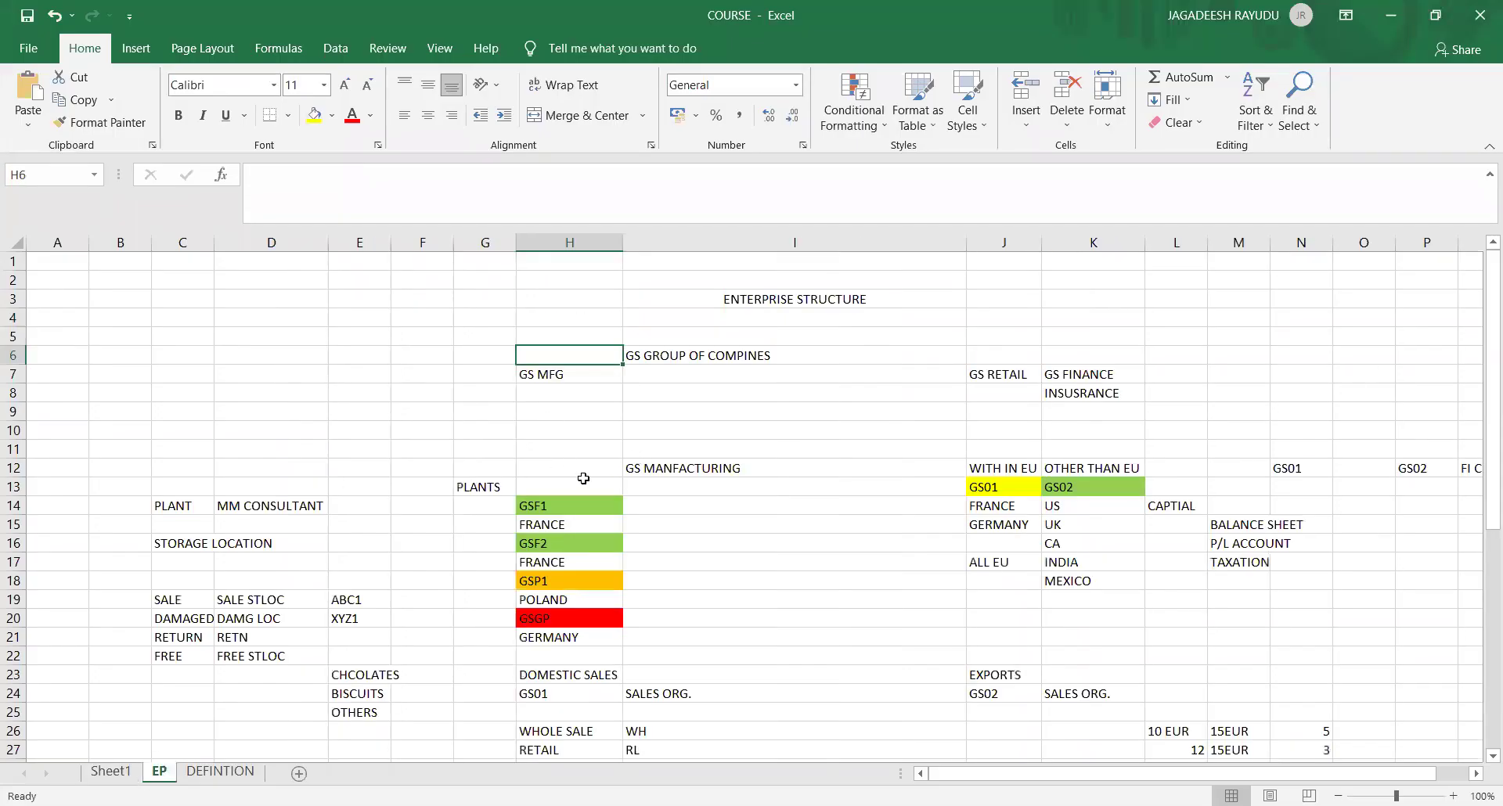
left_click(989, 486)
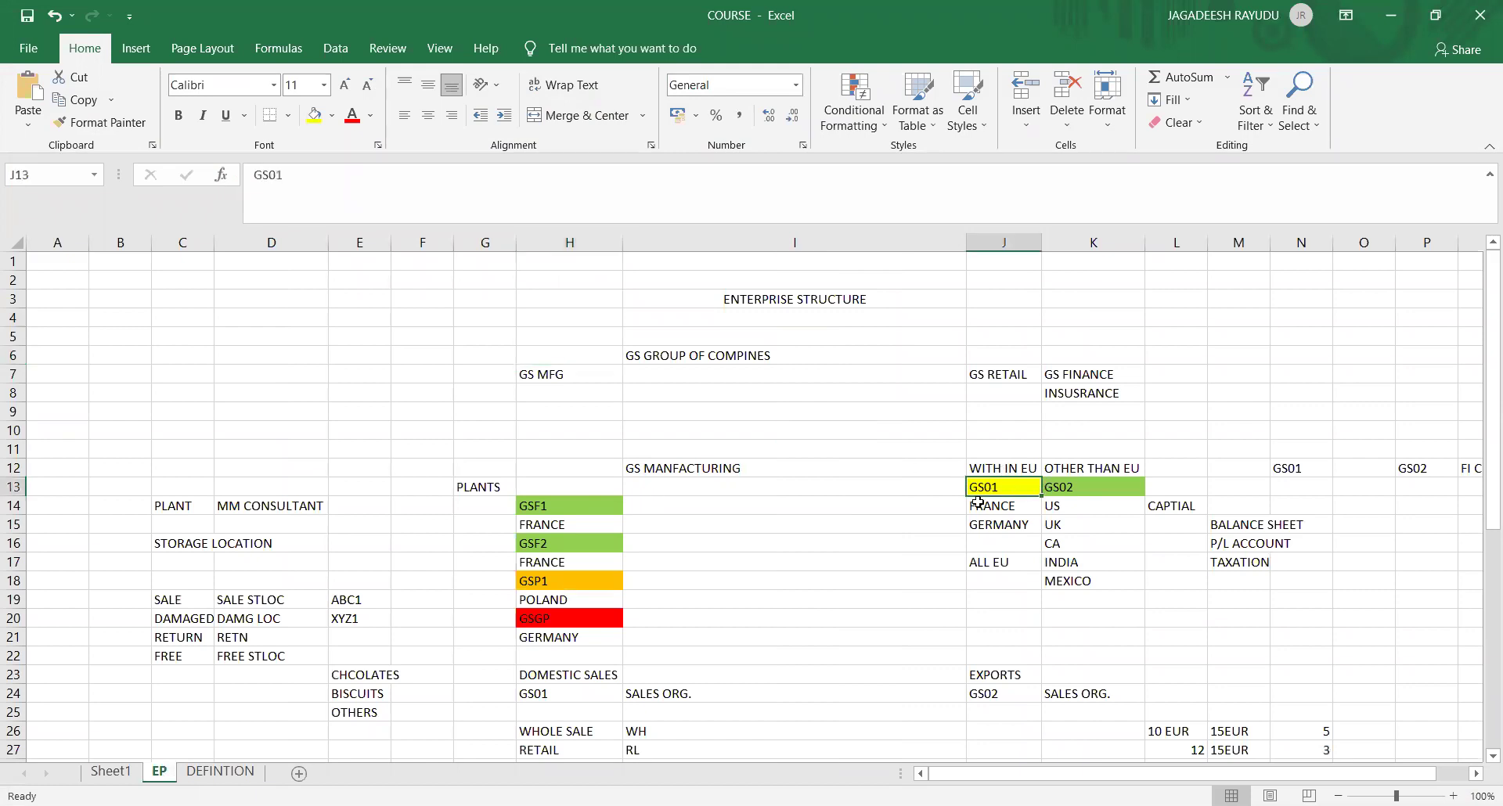
left_click(1070, 486)
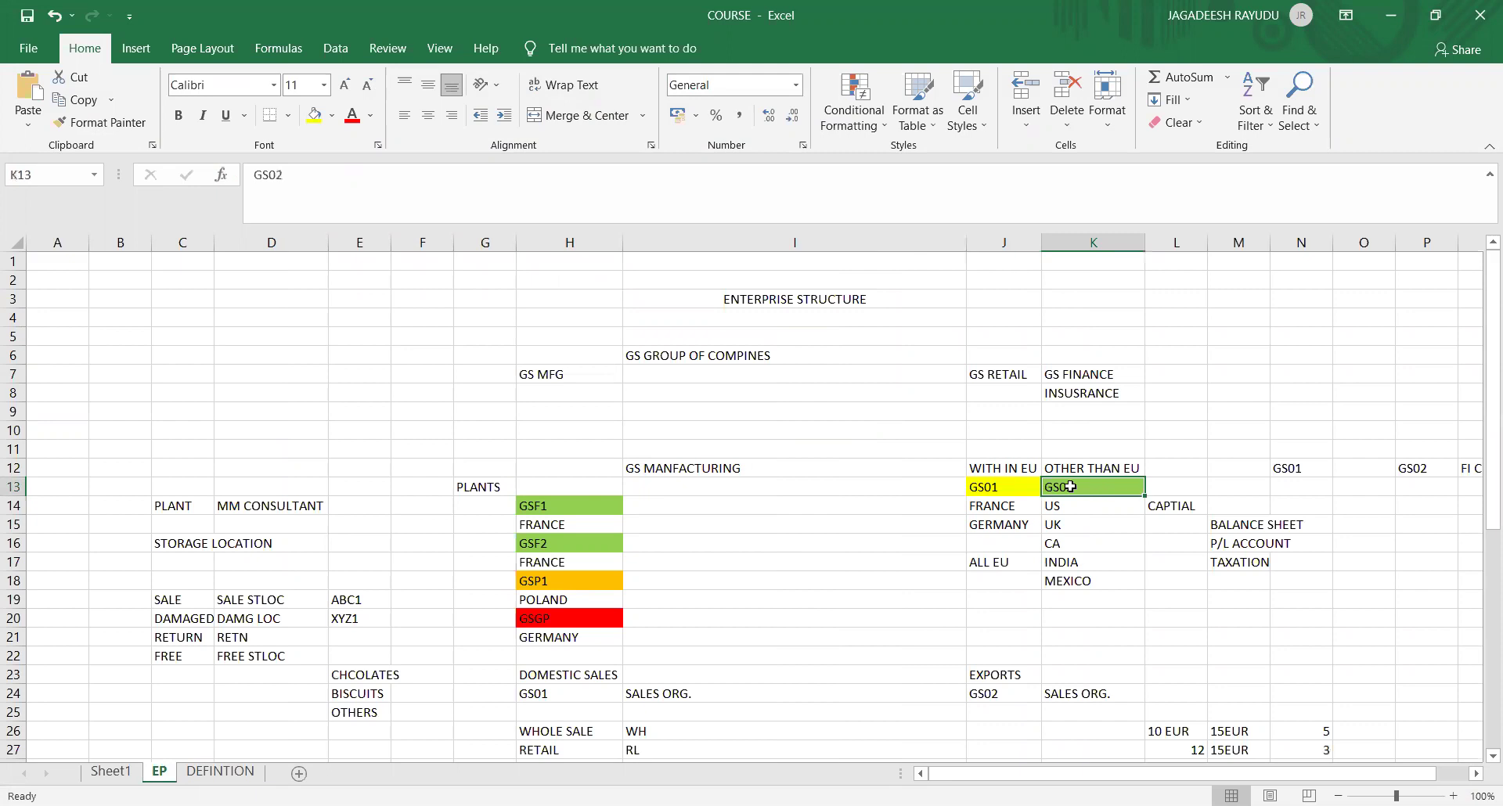
left_click(974, 491)
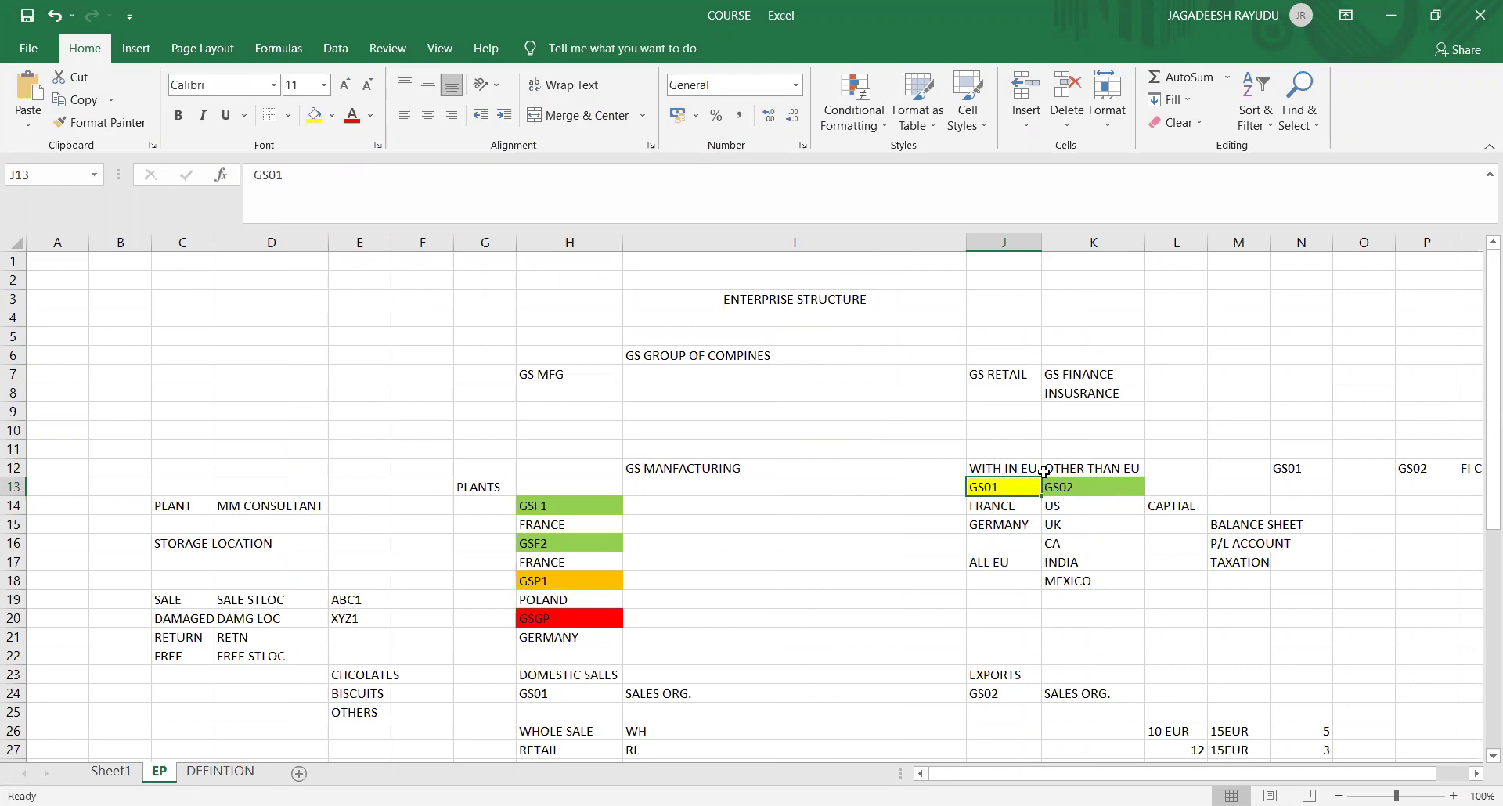
left_click(1069, 481)
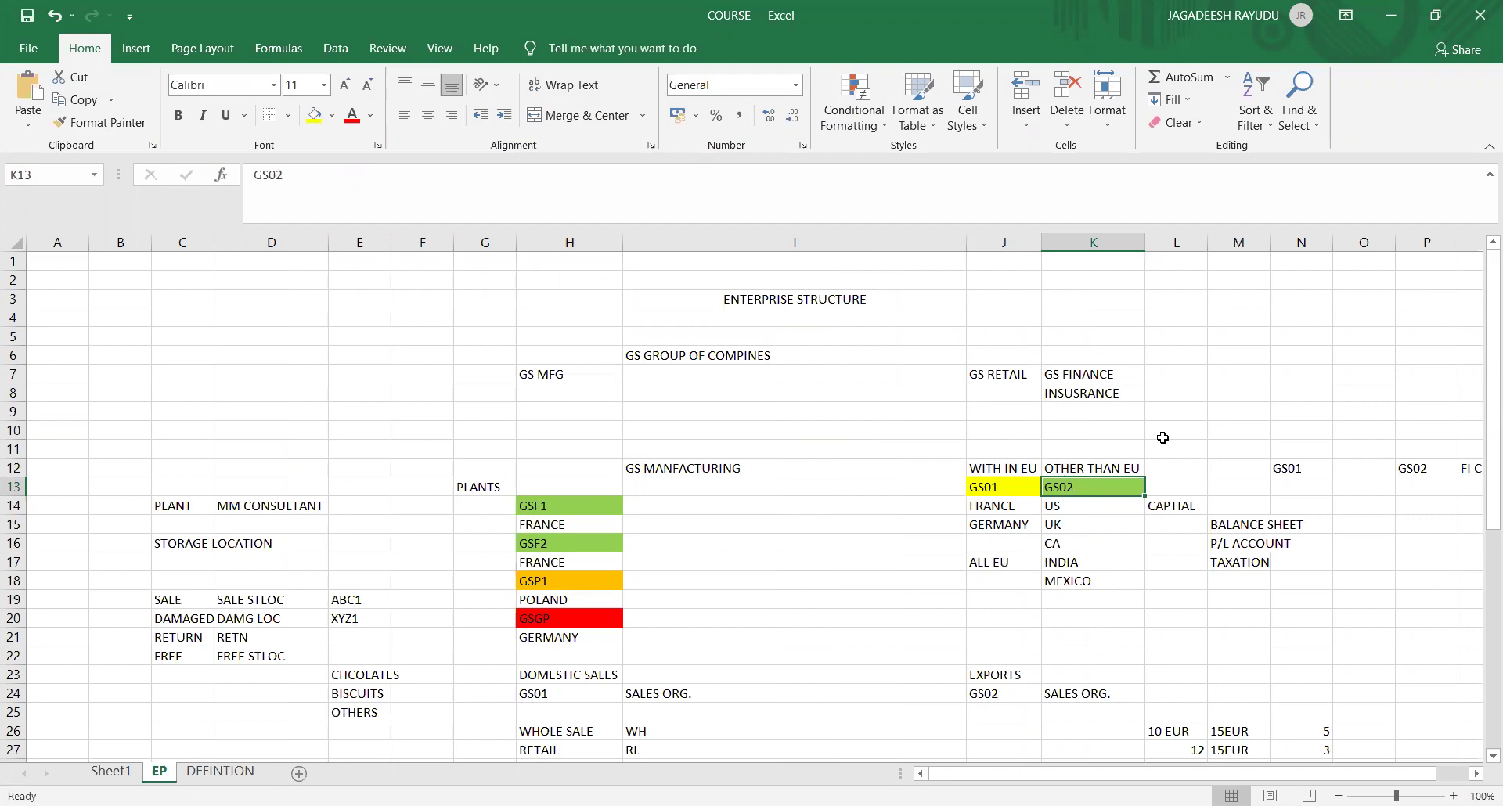
left_click(642, 121)
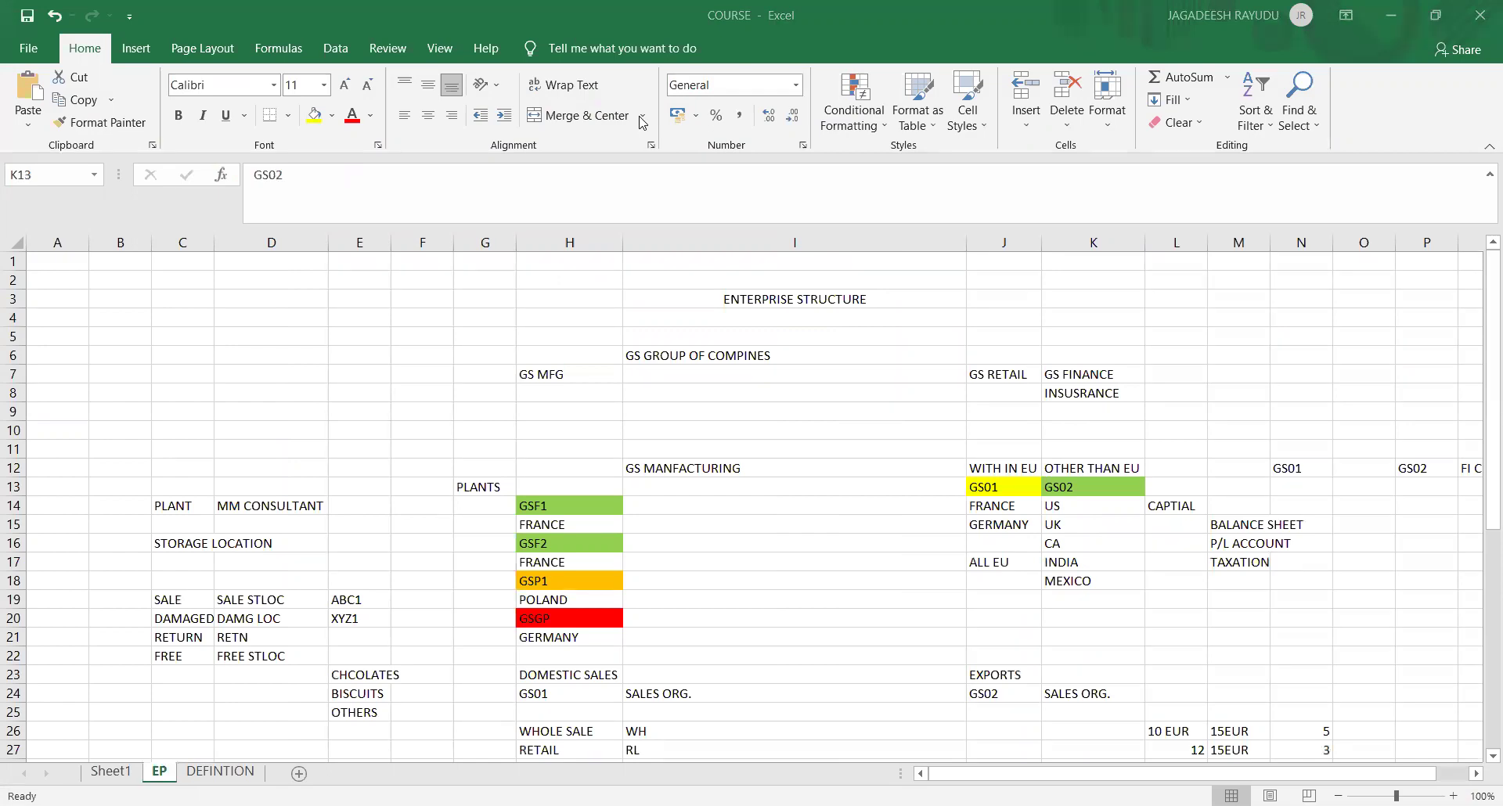
- Switch back to SAP, reopen Copy, delete, check company code and start a new copy from company code 1000
key("alt+Tab")
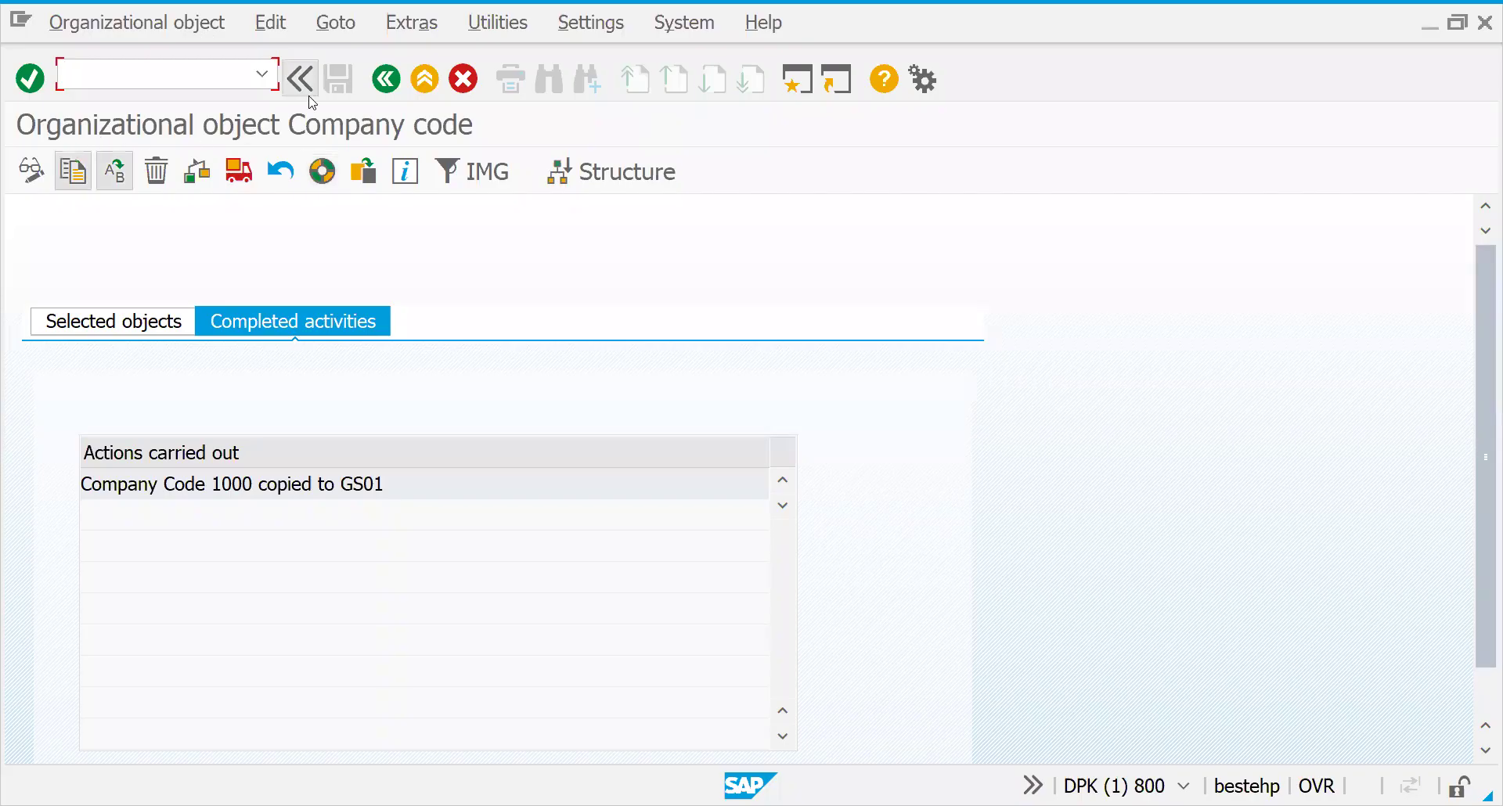
key("F3")
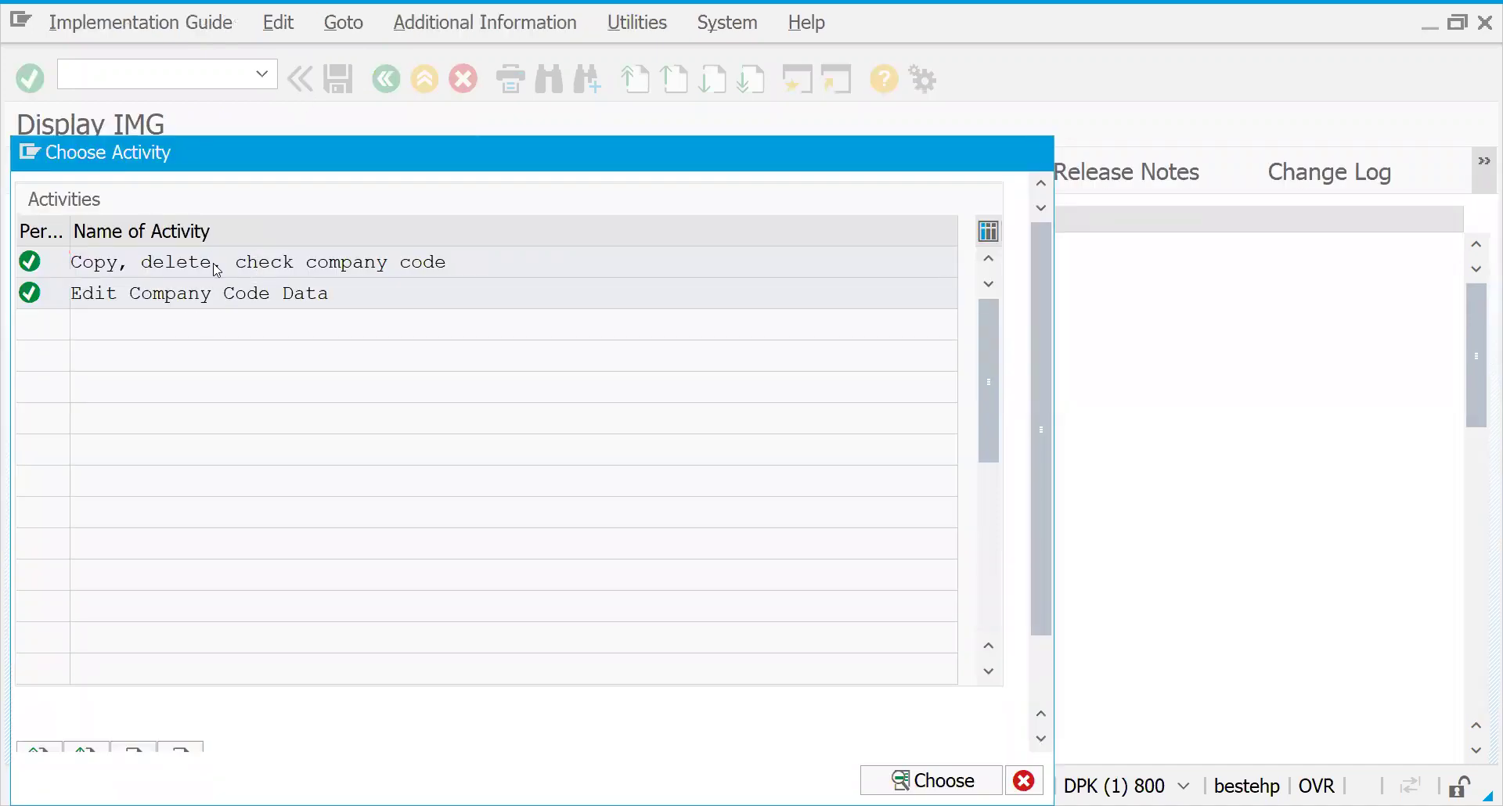
double_click(216, 269)
key("F6")
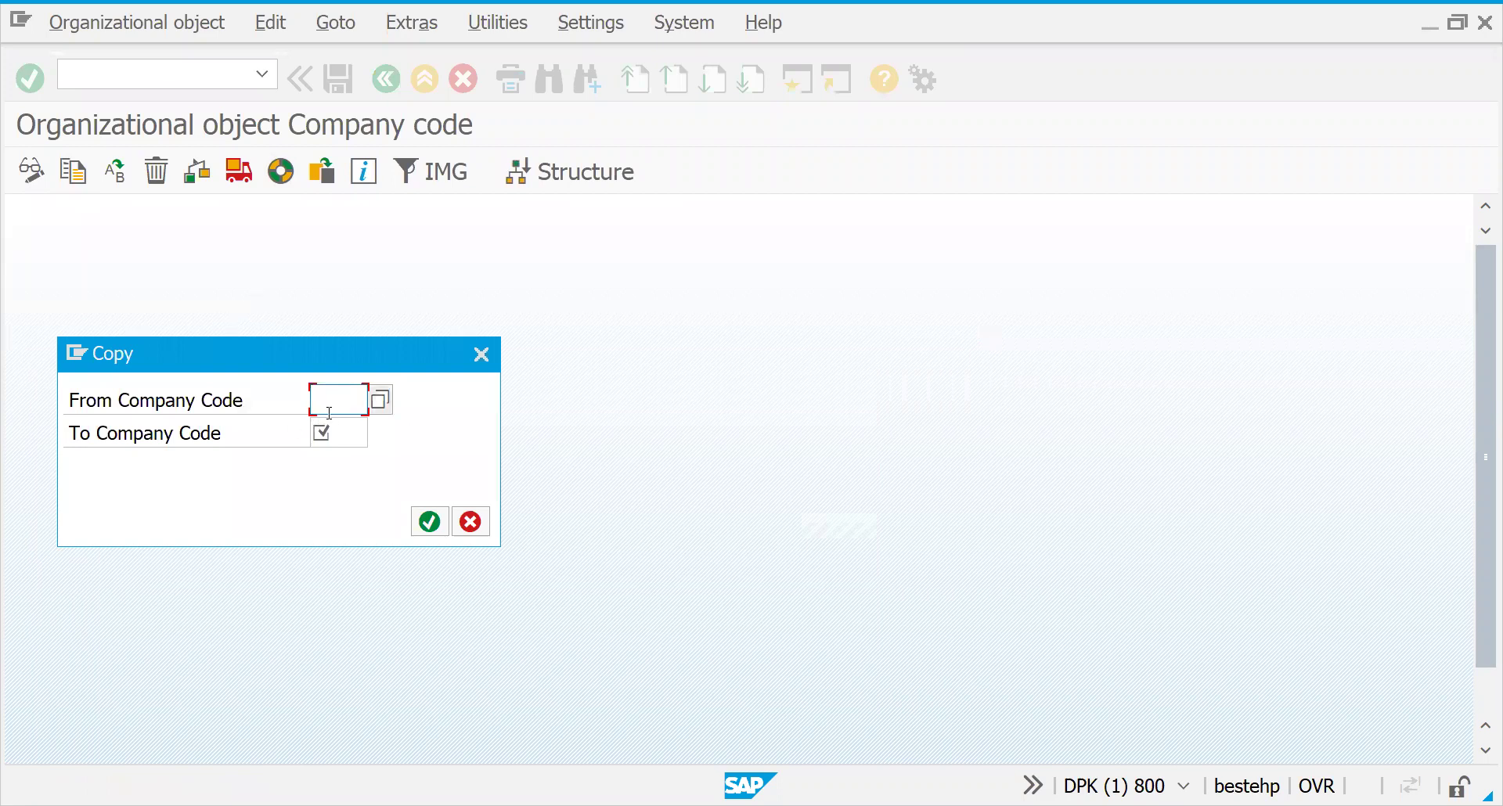
type("1000")
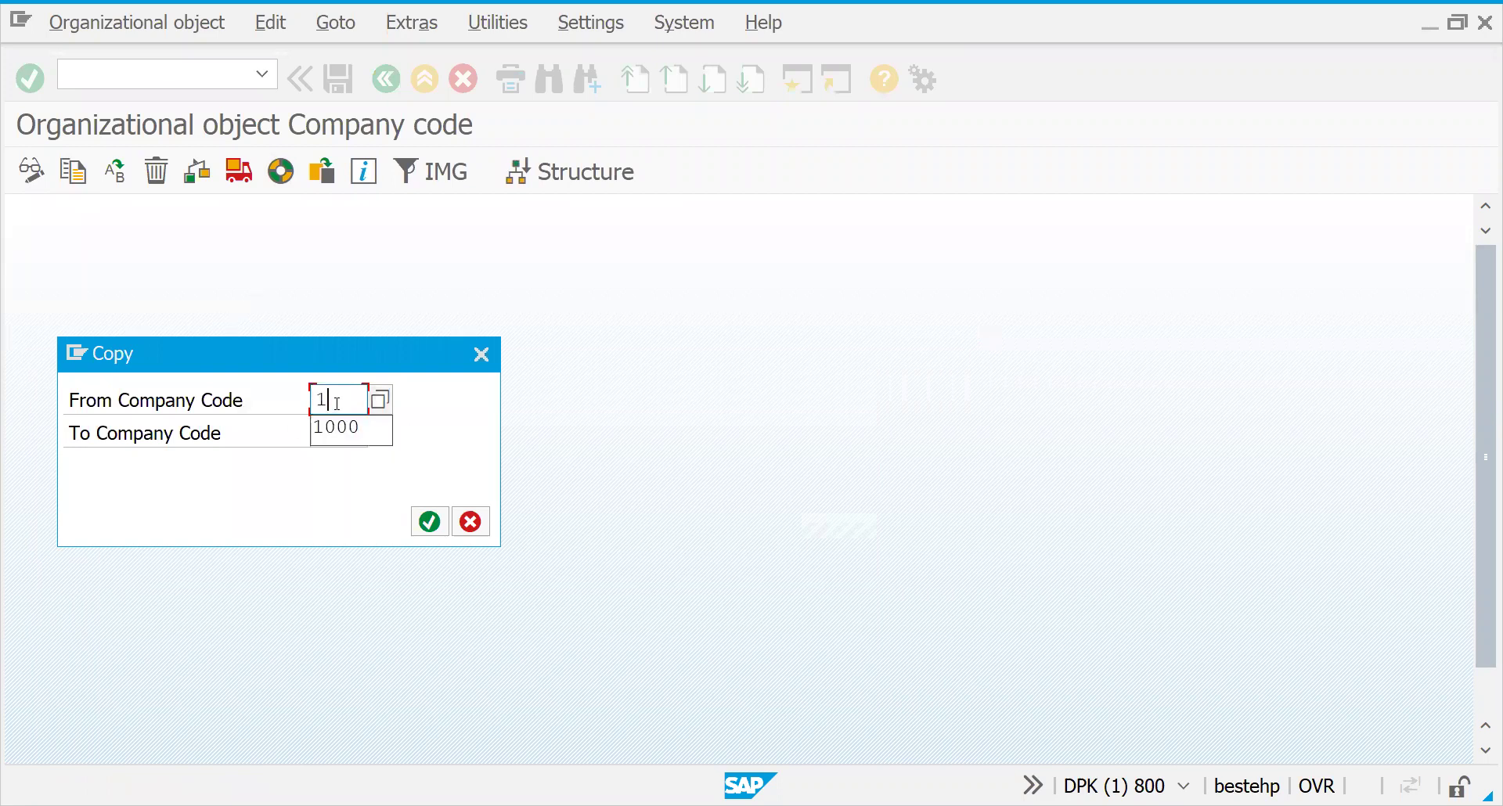
left_click(345, 434)
type("gs01")
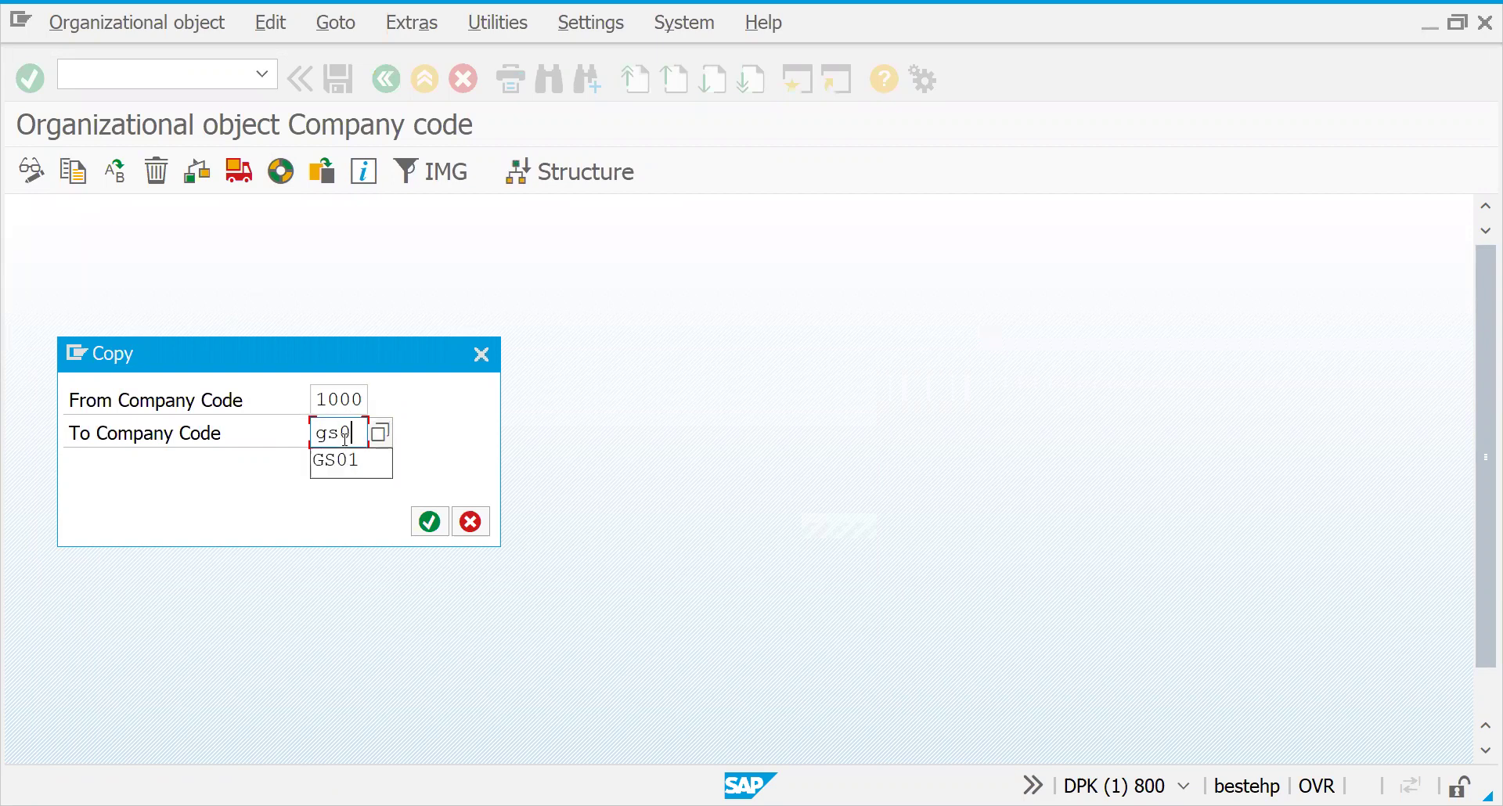
left_click(431, 525)
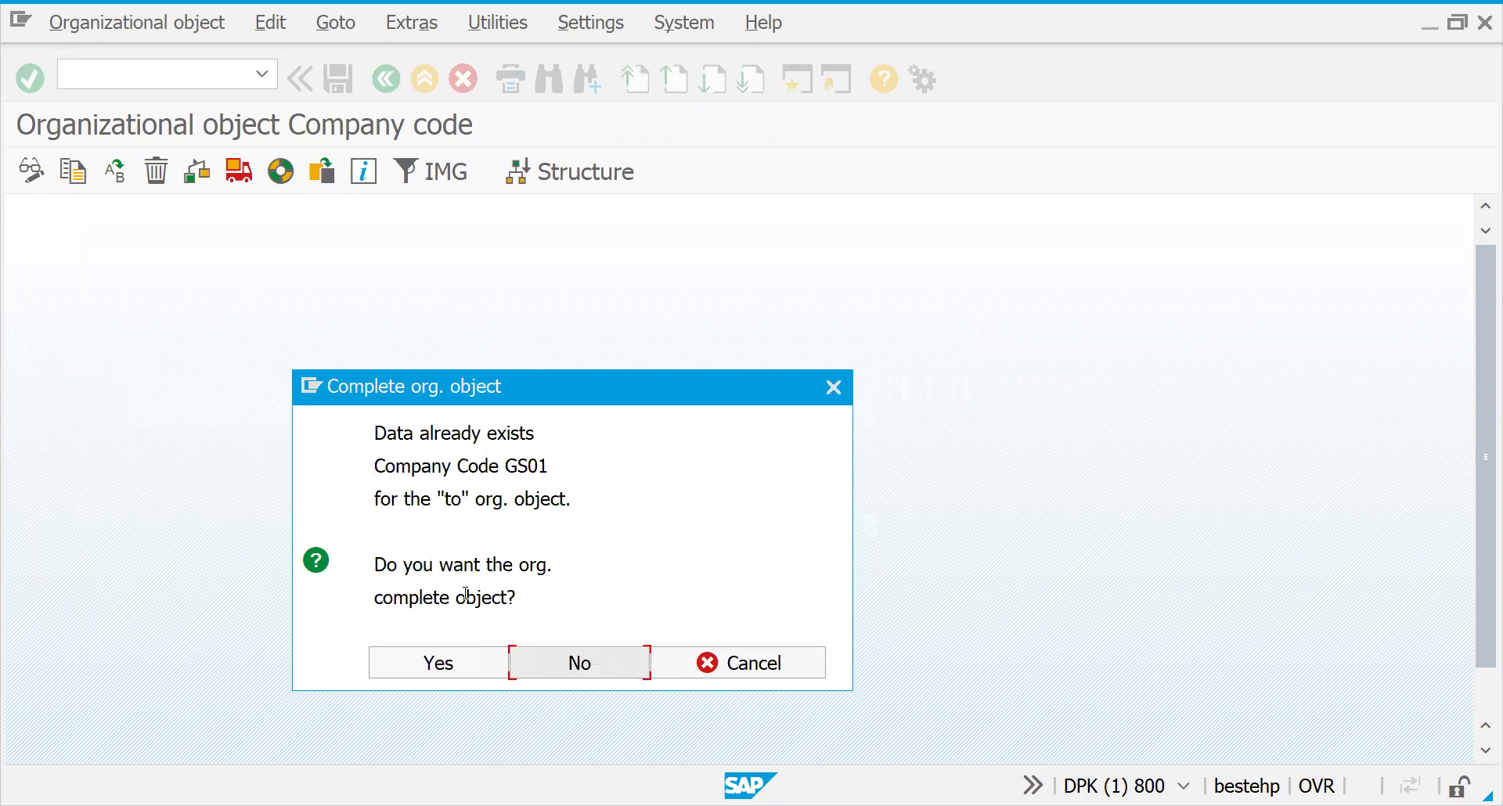
left_click(599, 678)
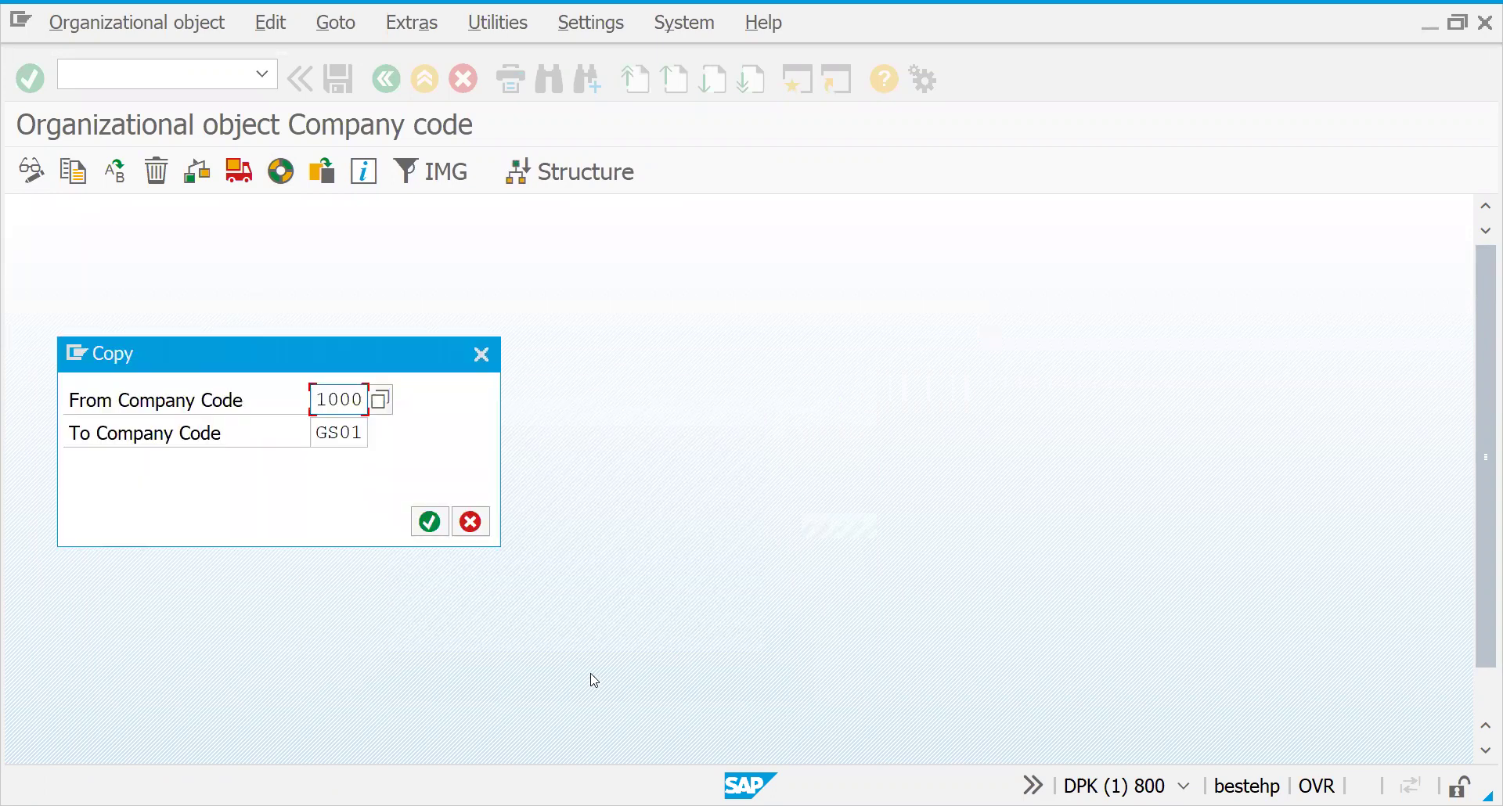
- Set the target company code to GS02 and include the G/L account company code data in the copy
left_click(353, 429)
type("2")
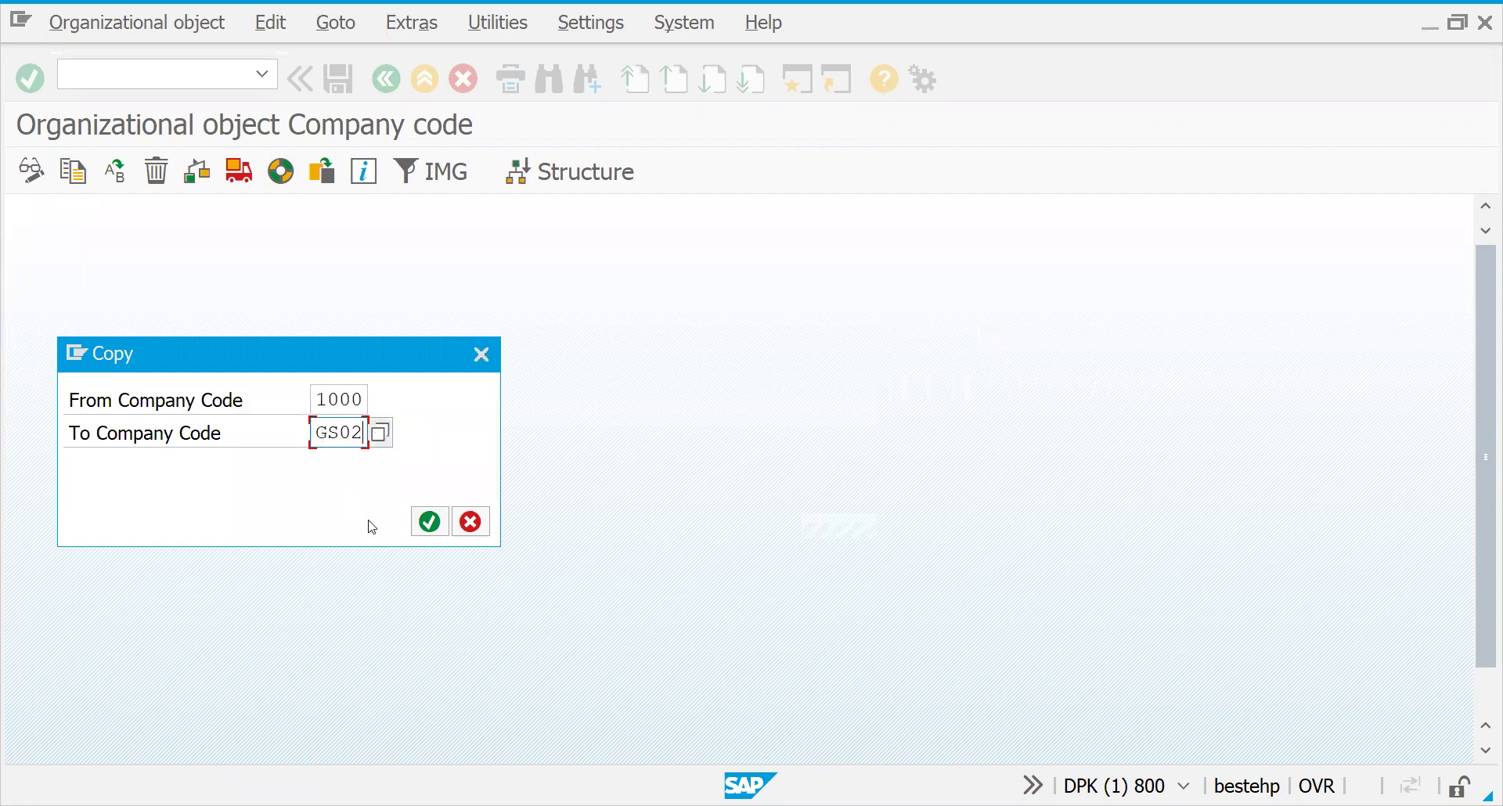
left_click(430, 523)
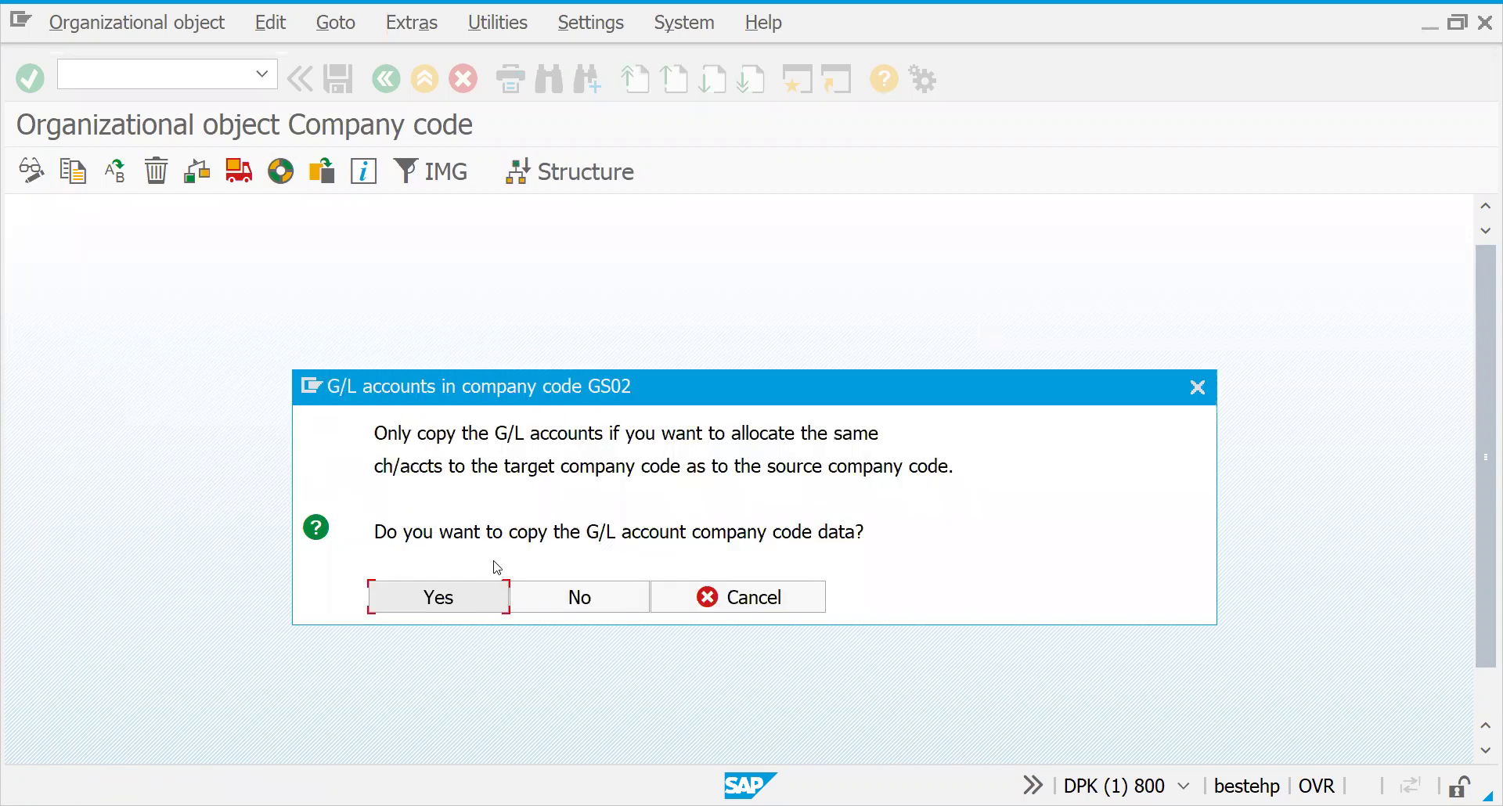
left_click(464, 604)
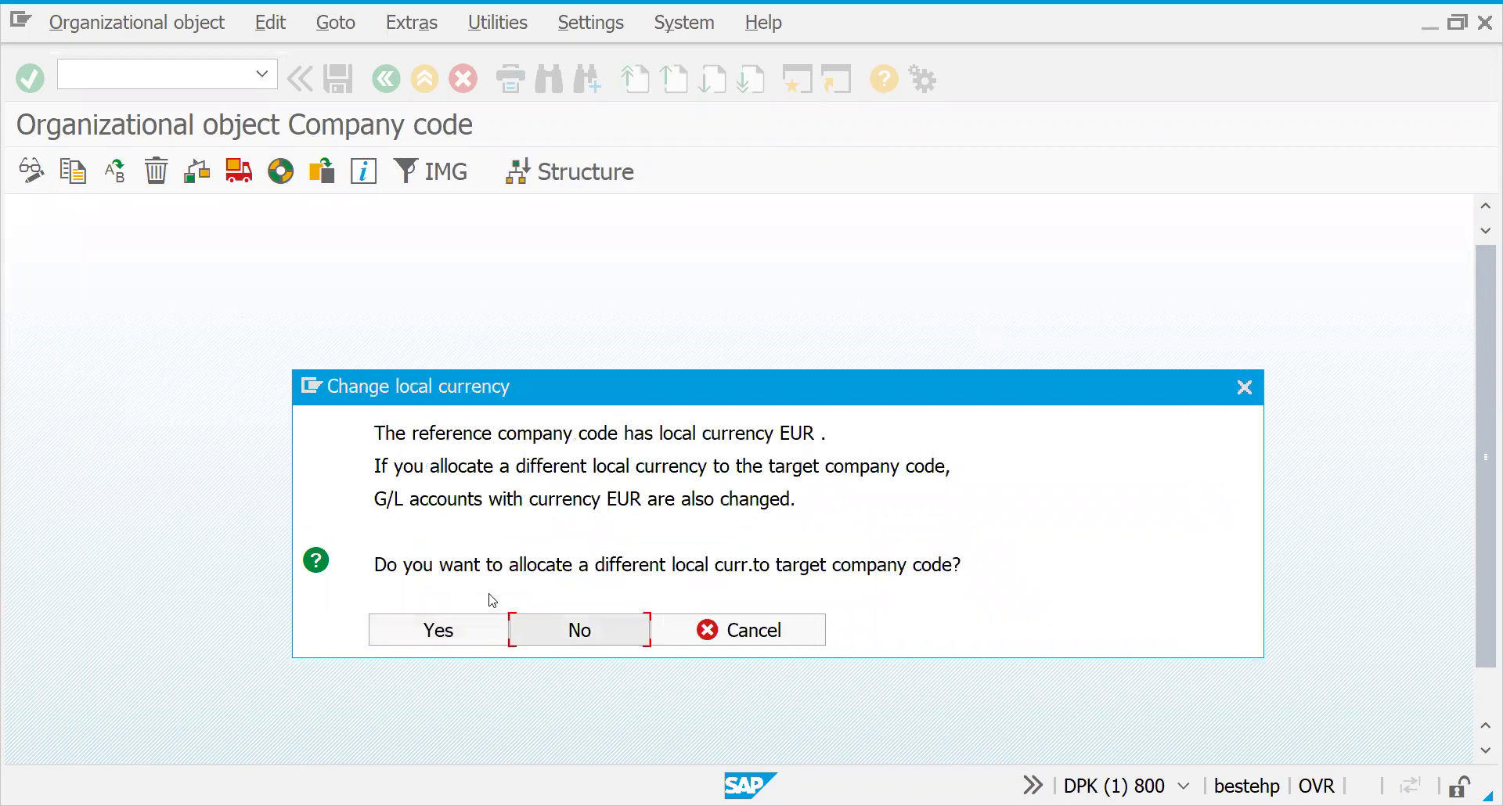
- Allocate a different local currency to GS02 by restricting the currency list to d* and choosing DEM, German Mark
left_click(435, 633)
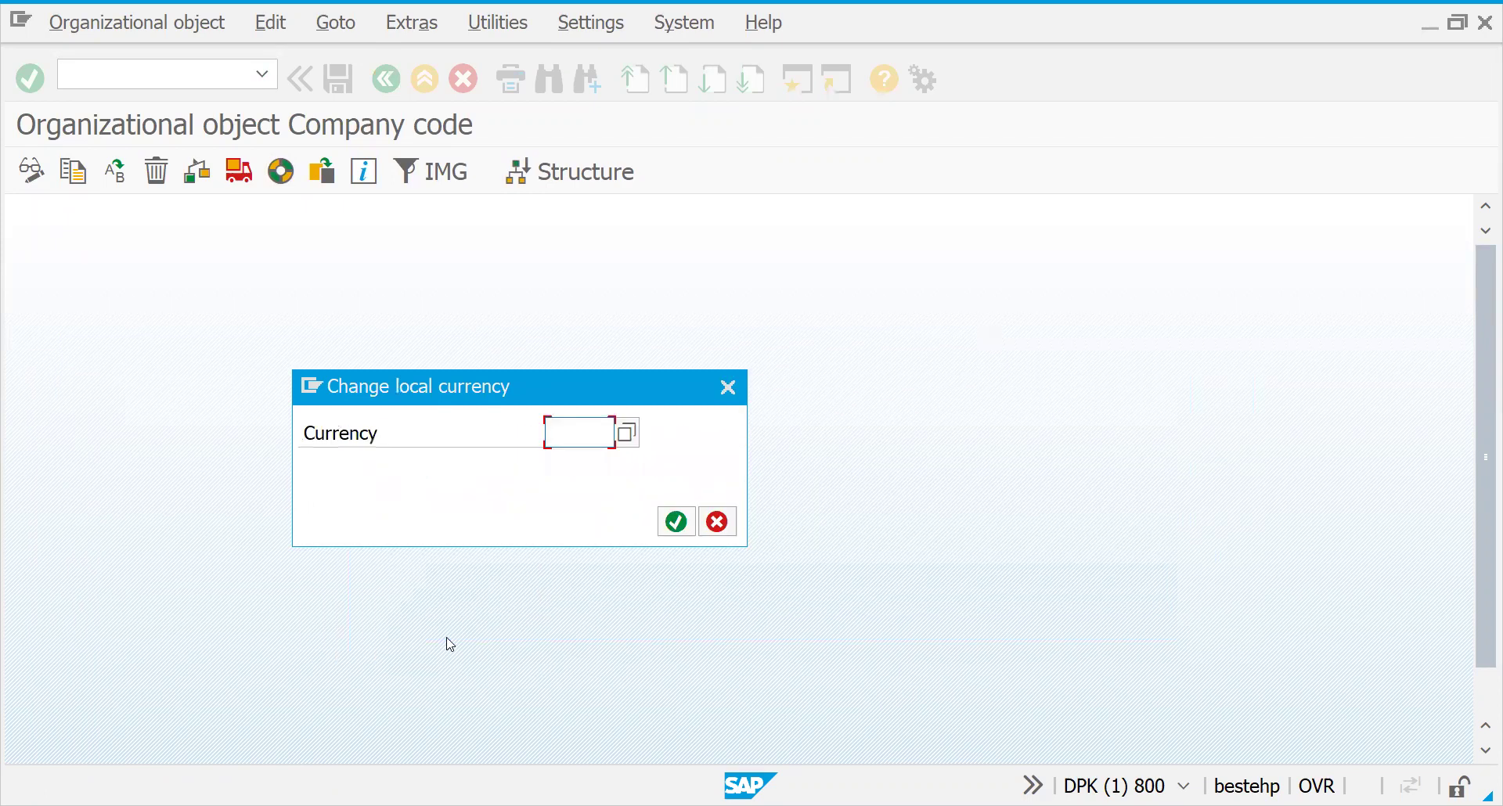
left_click(635, 439)
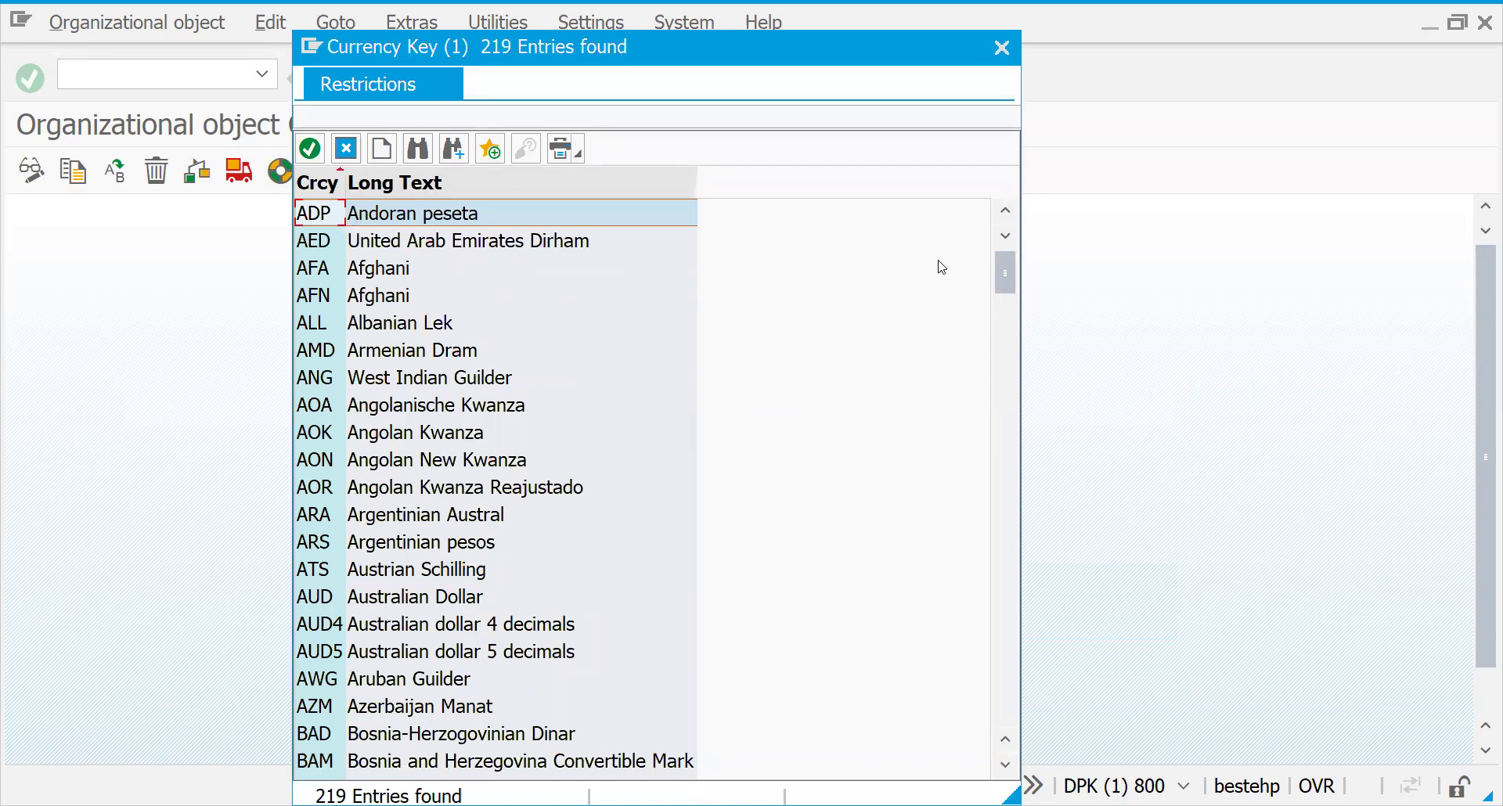
left_click_drag(1013, 287, 1015, 379)
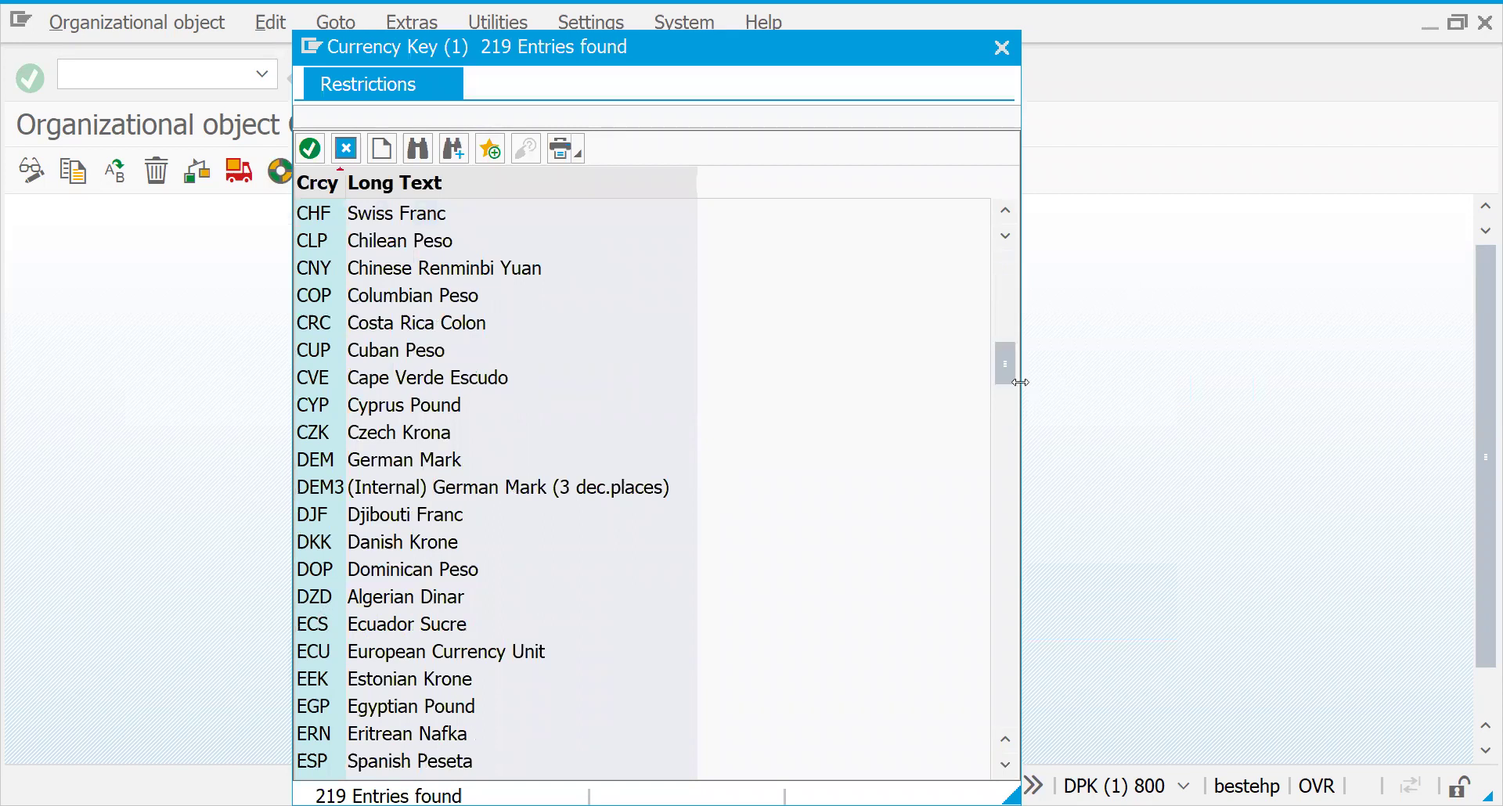
left_click_drag(1008, 374, 1016, 478)
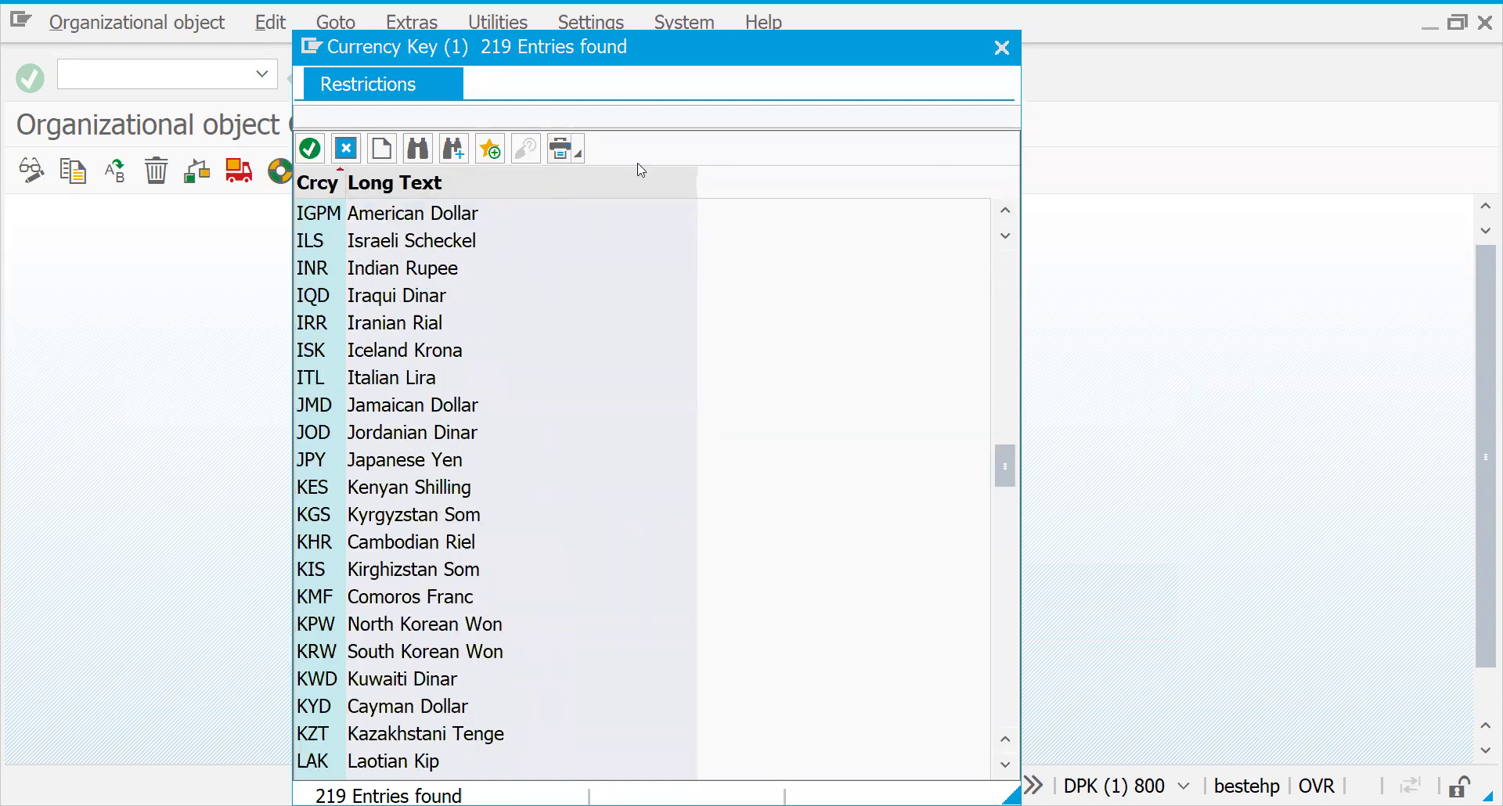
left_click(640, 123)
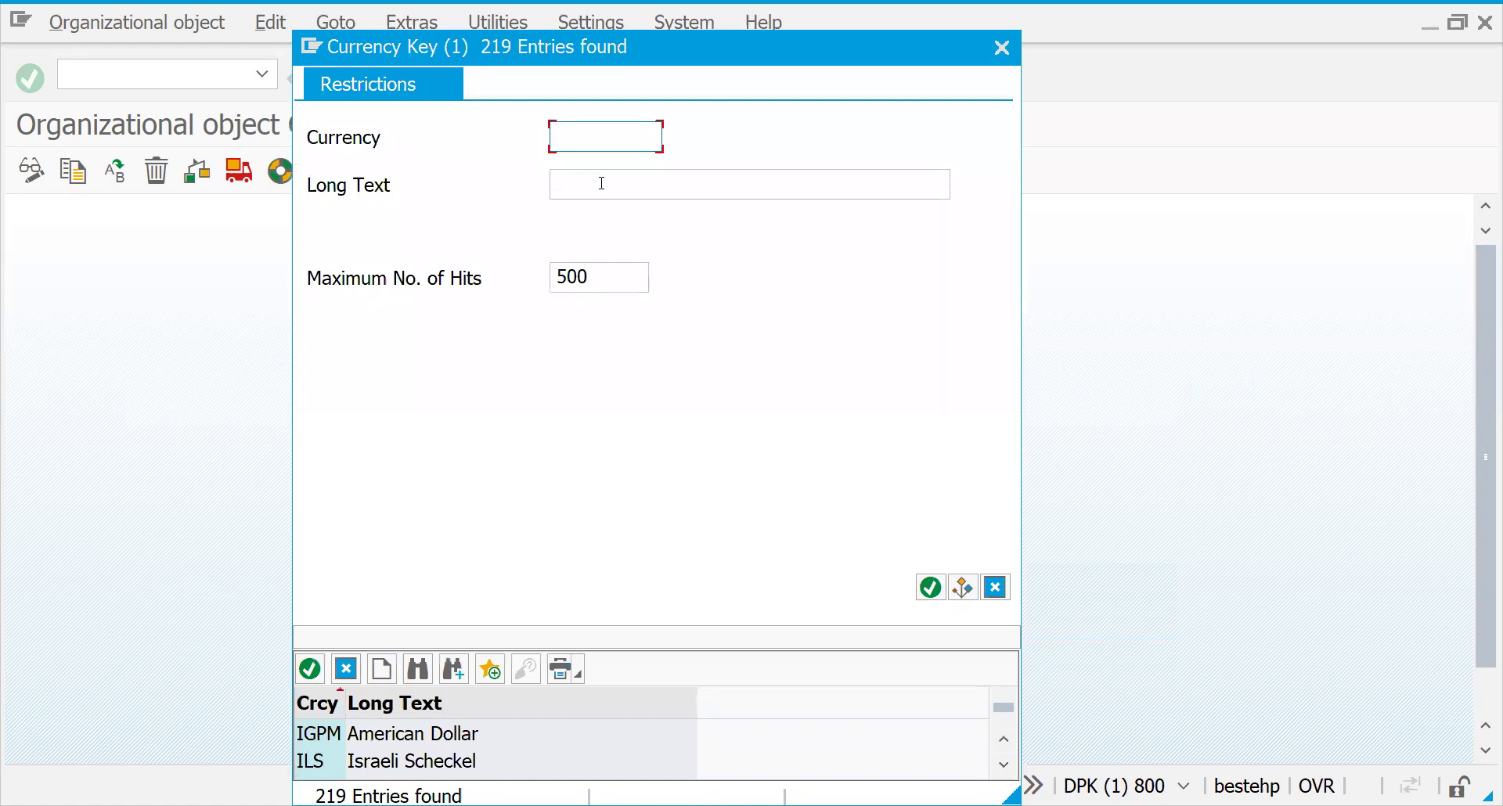
type("d*")
key("Return")
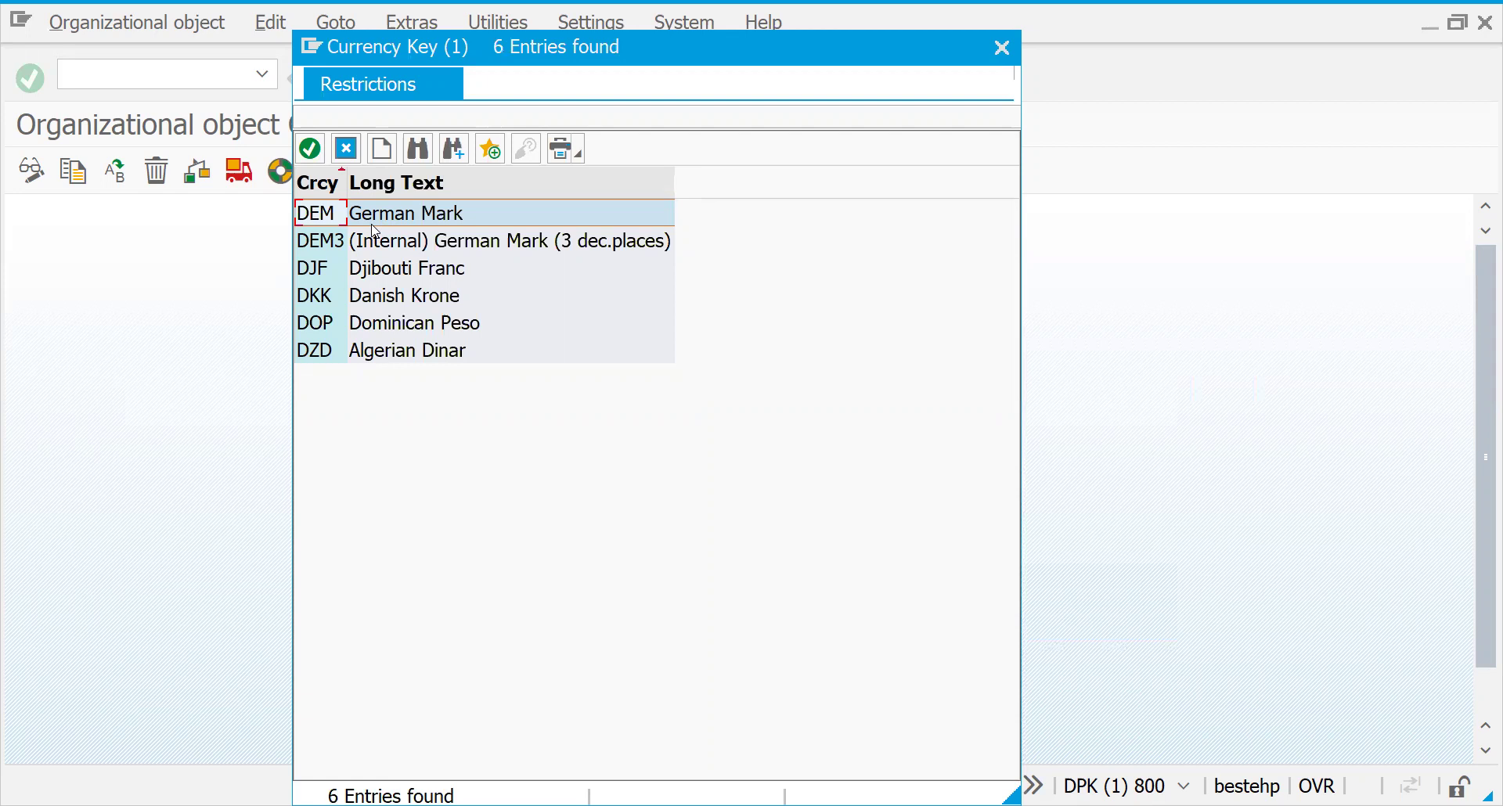
key("Return")
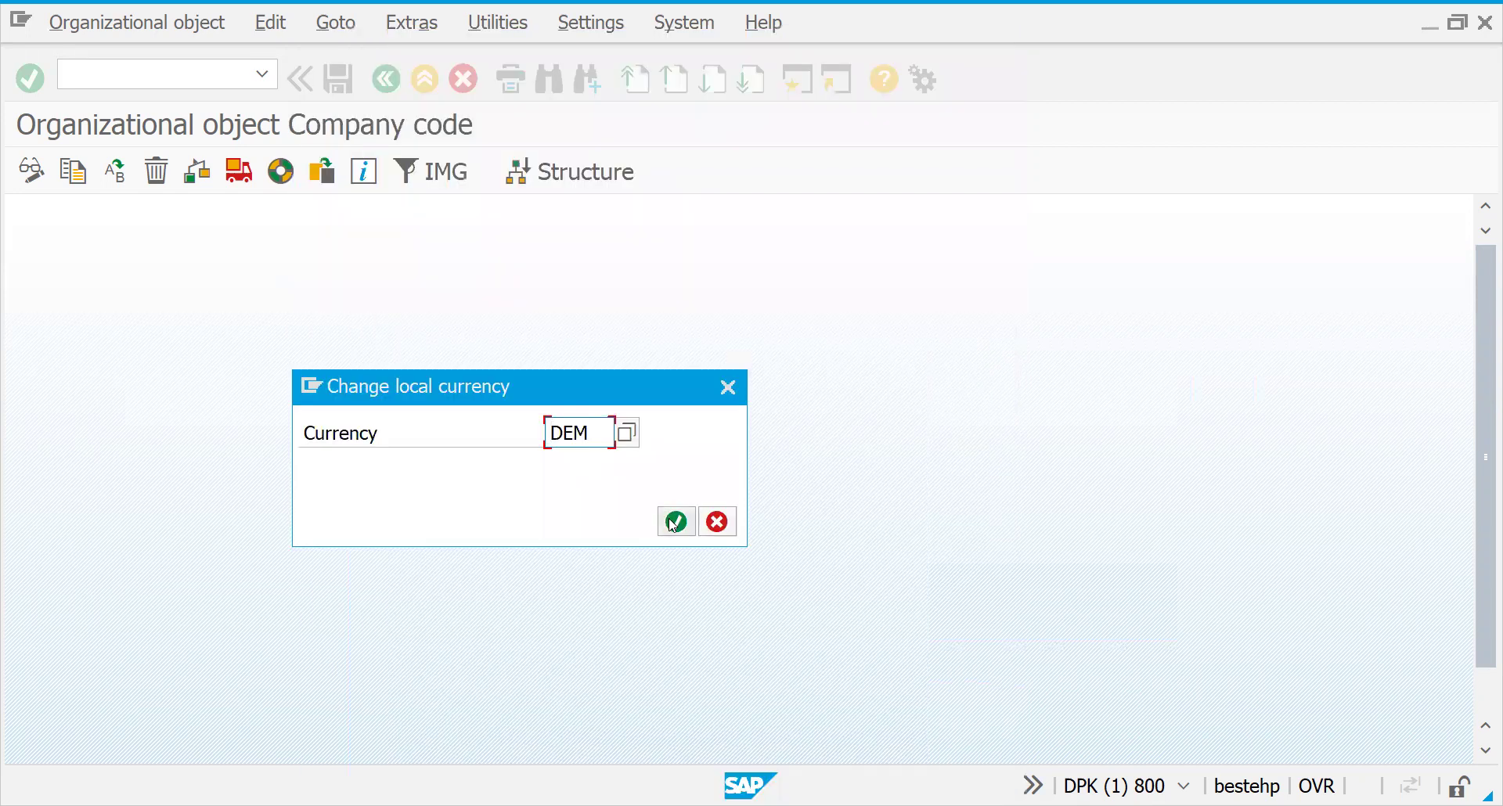
left_click(673, 520)
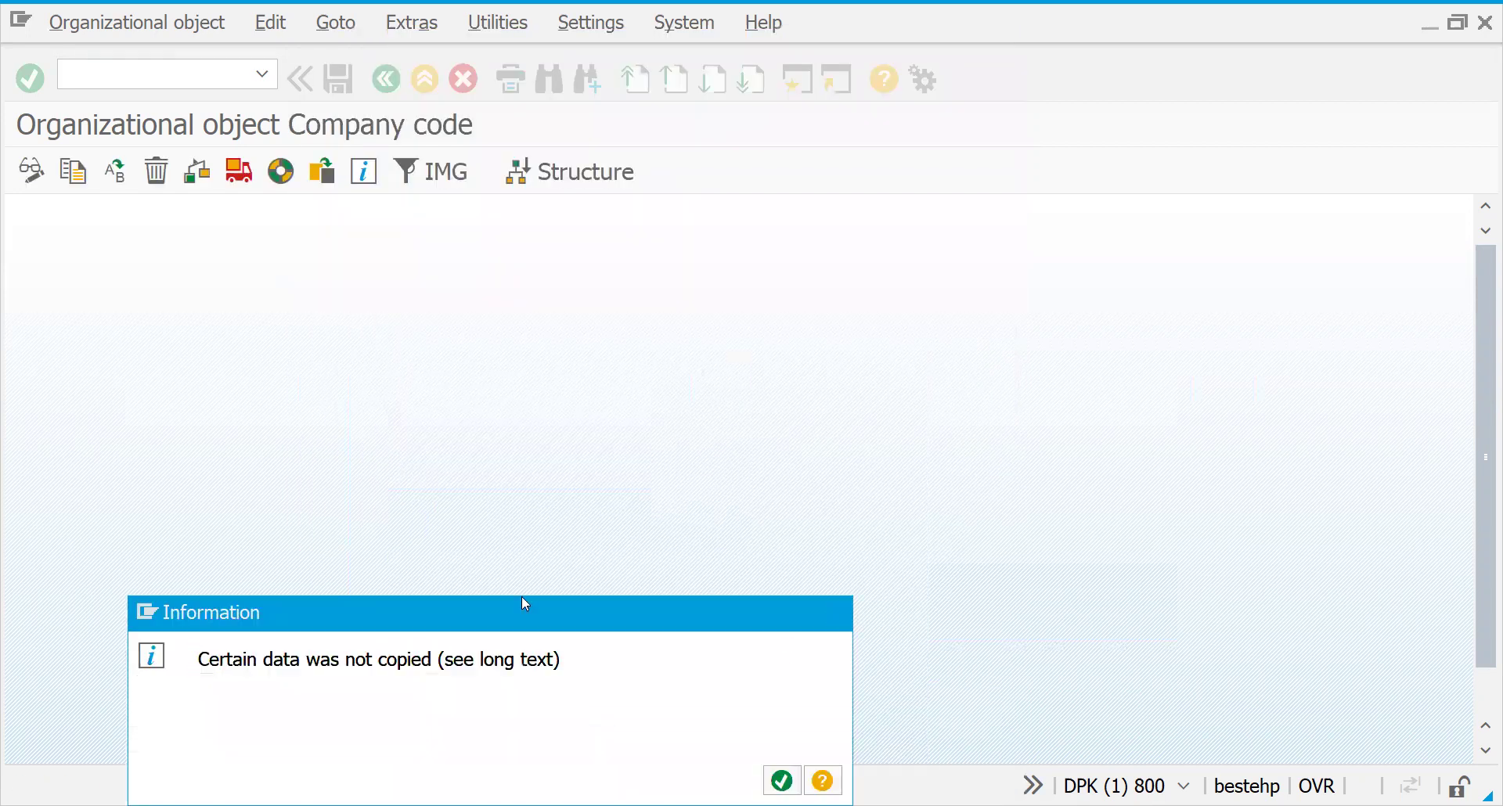
- Complete the copy of company code 1000 to GS02, agreeing to transport number ranges, and check the completed activities
key("Return")
key("Return")
key("Return")
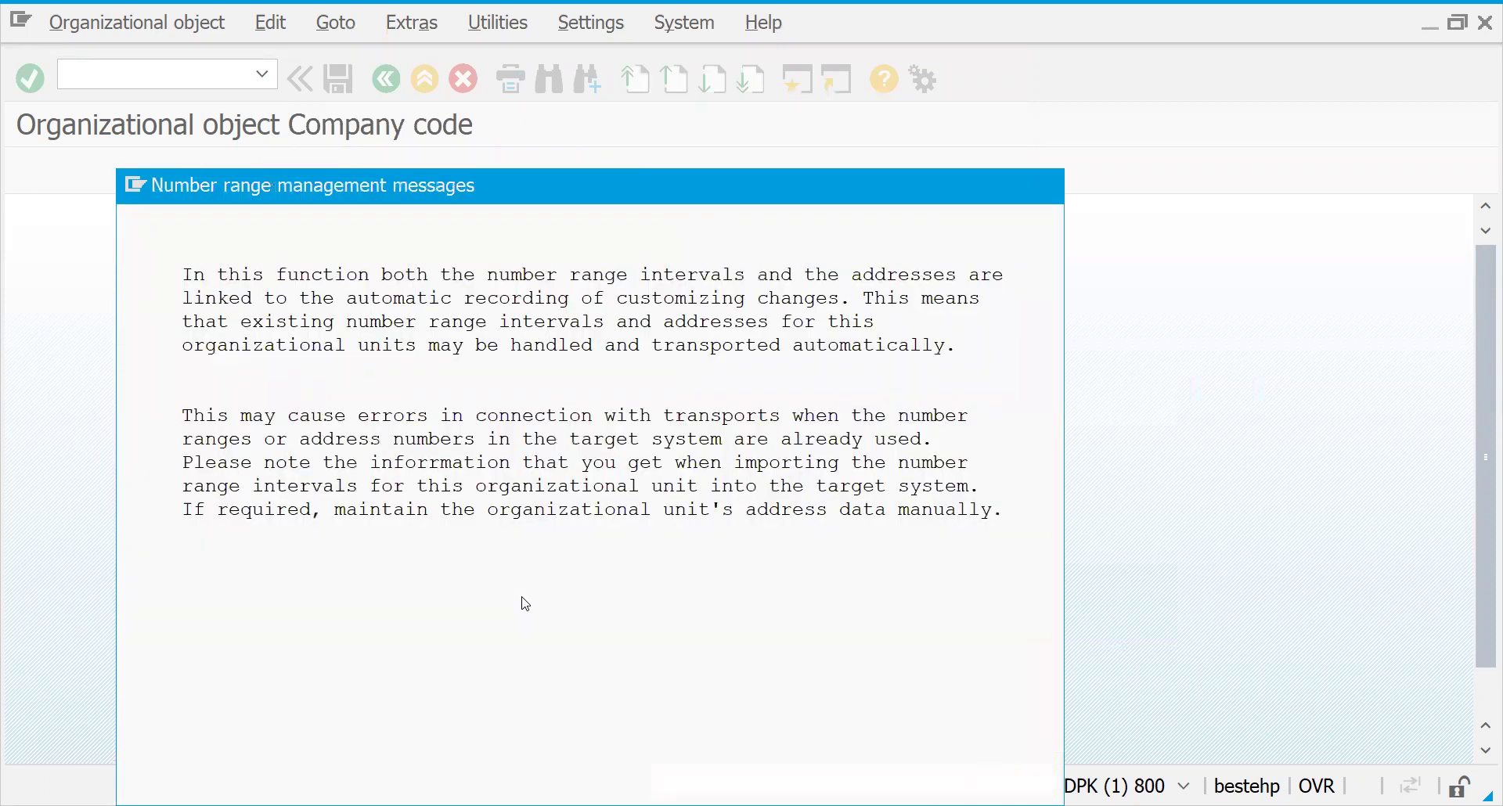
key("Return")
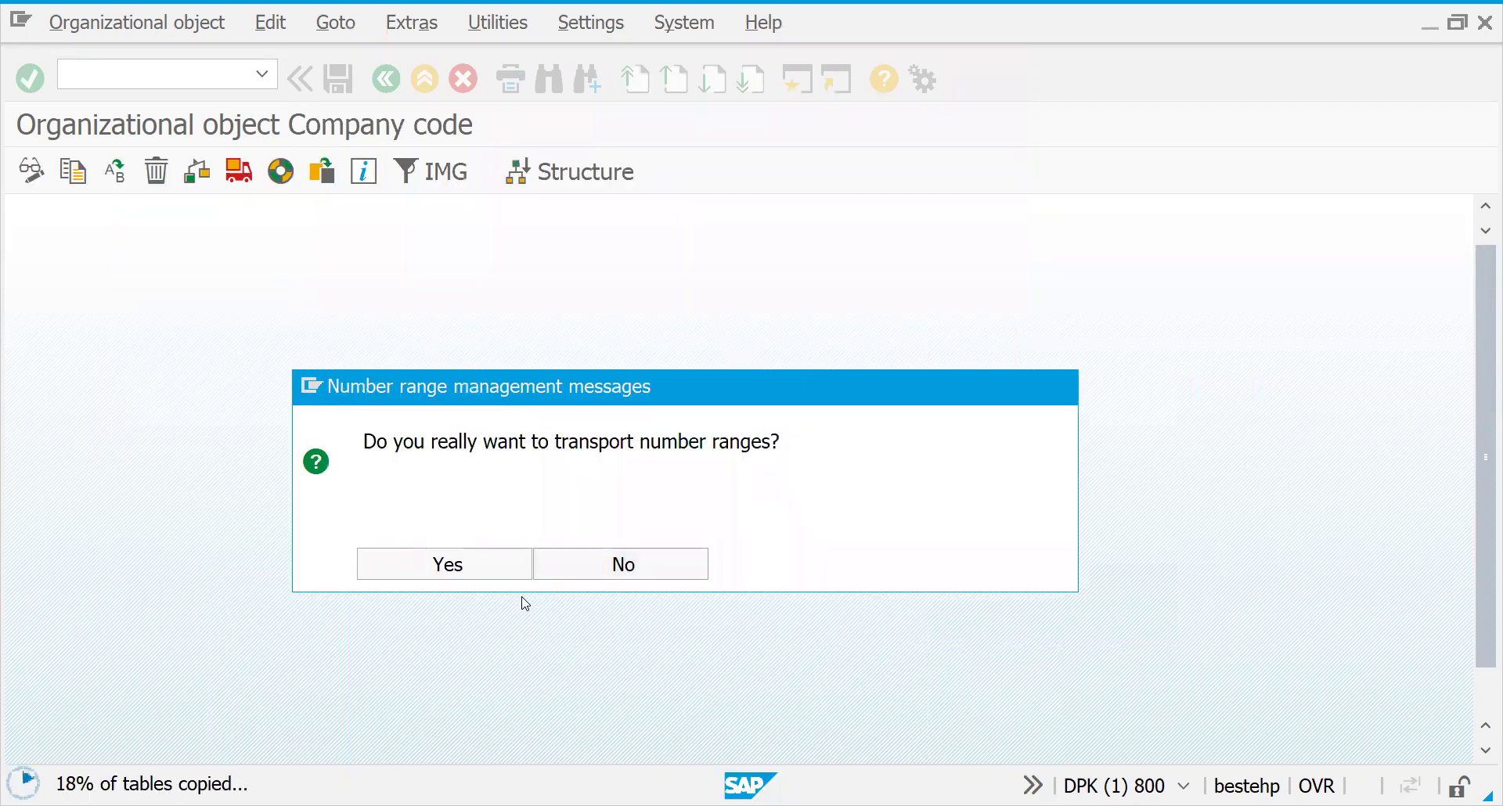
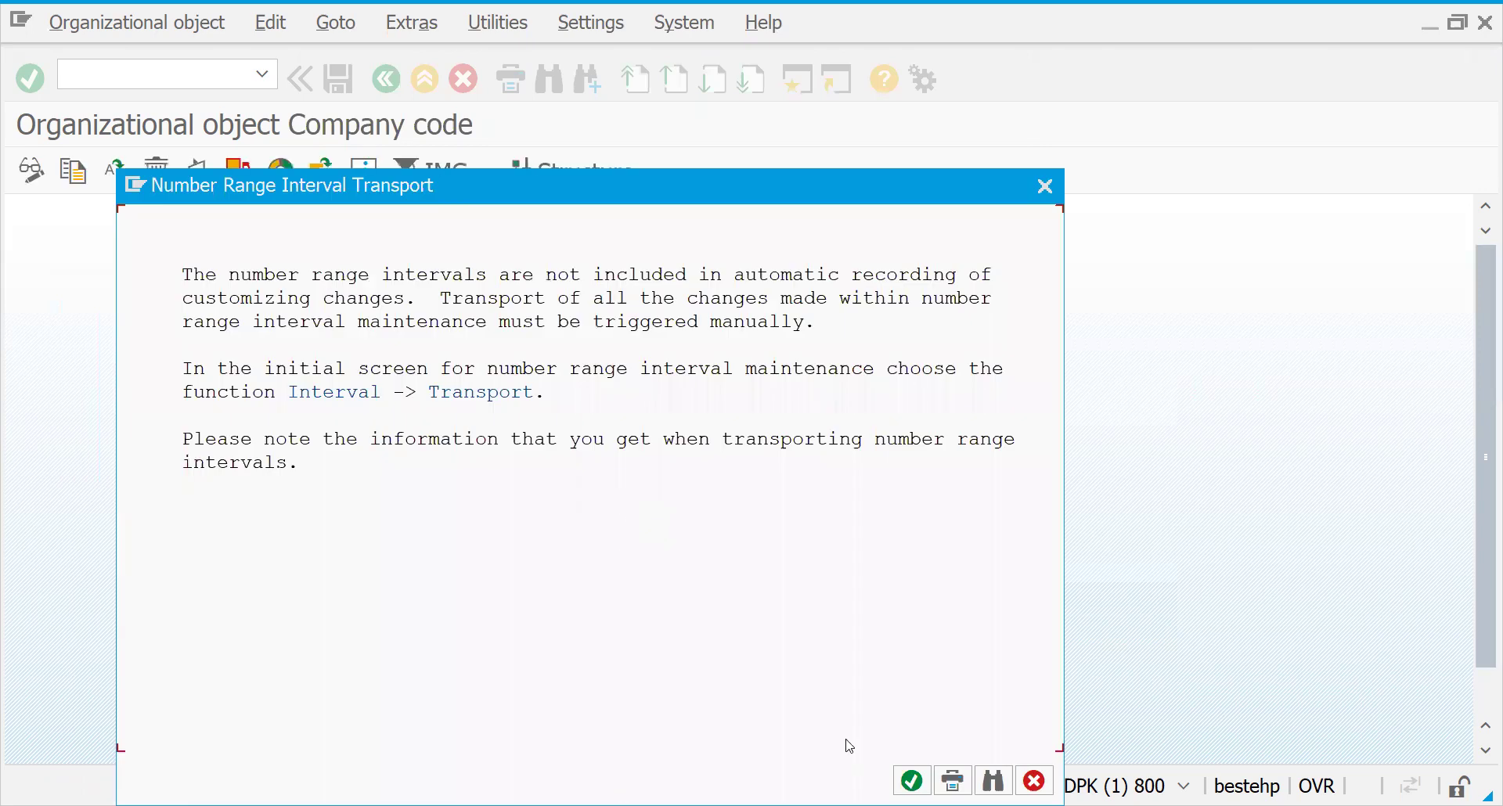
key("Return")
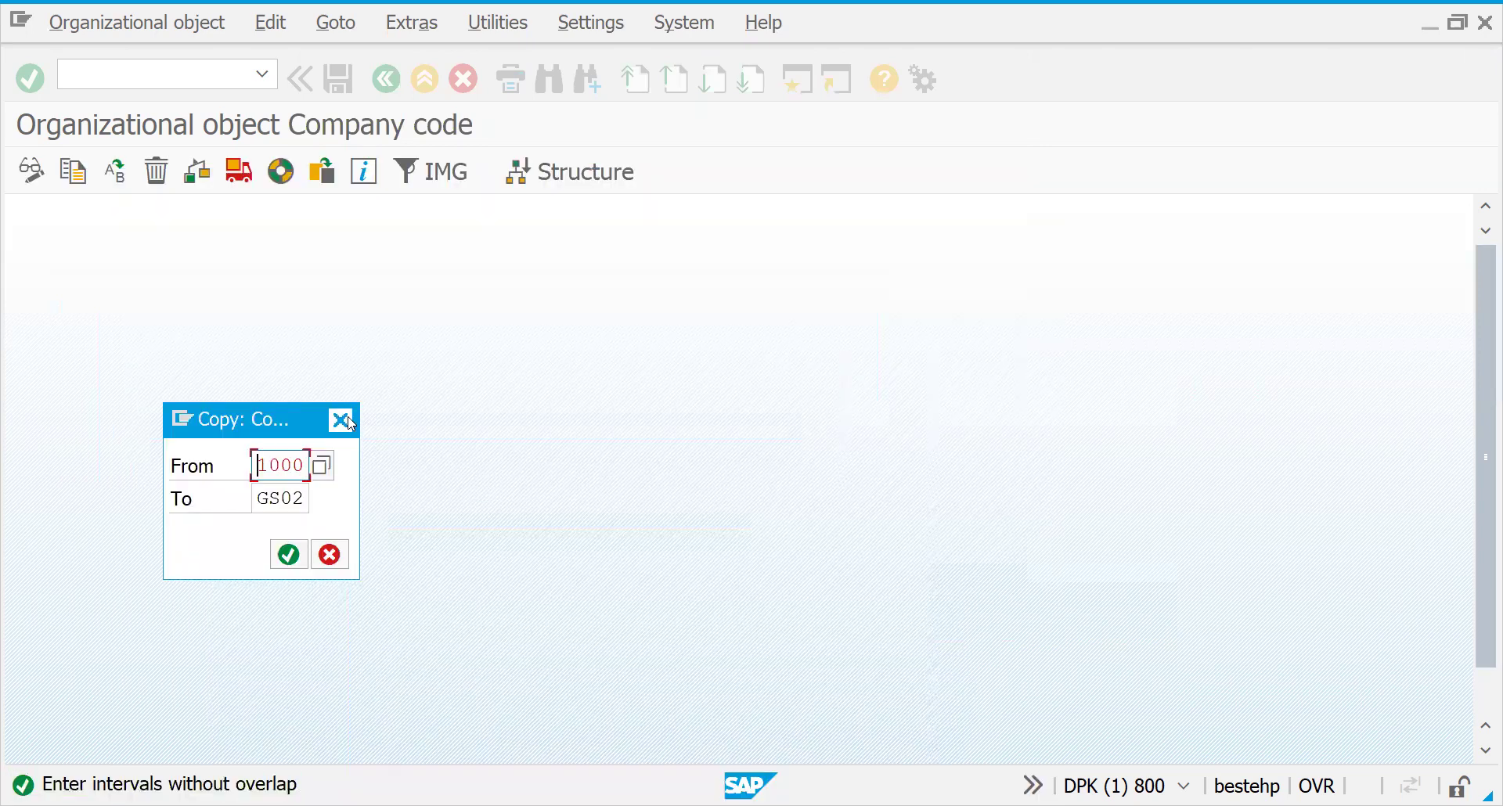
left_click(478, 562)
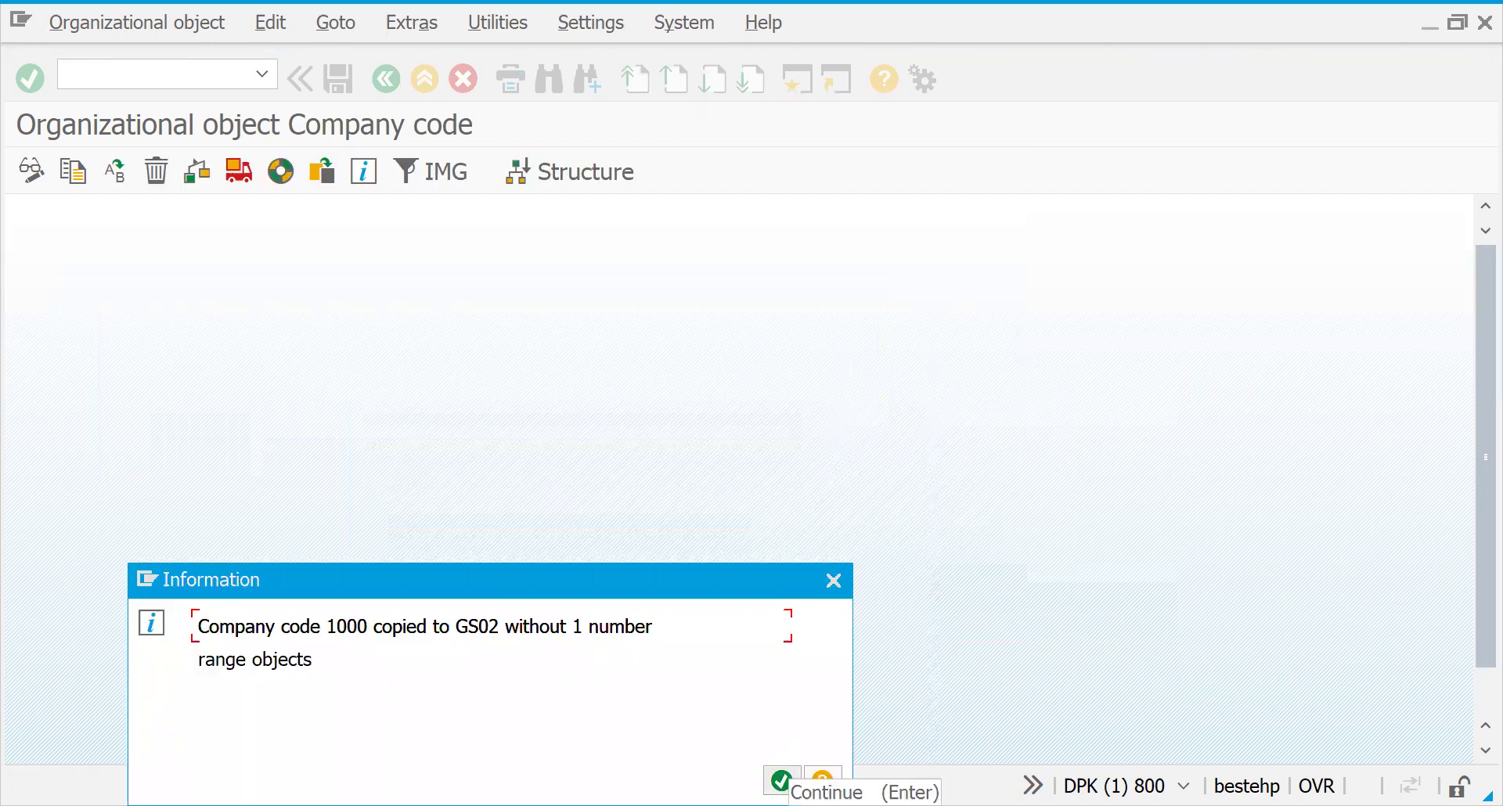
left_click(781, 781)
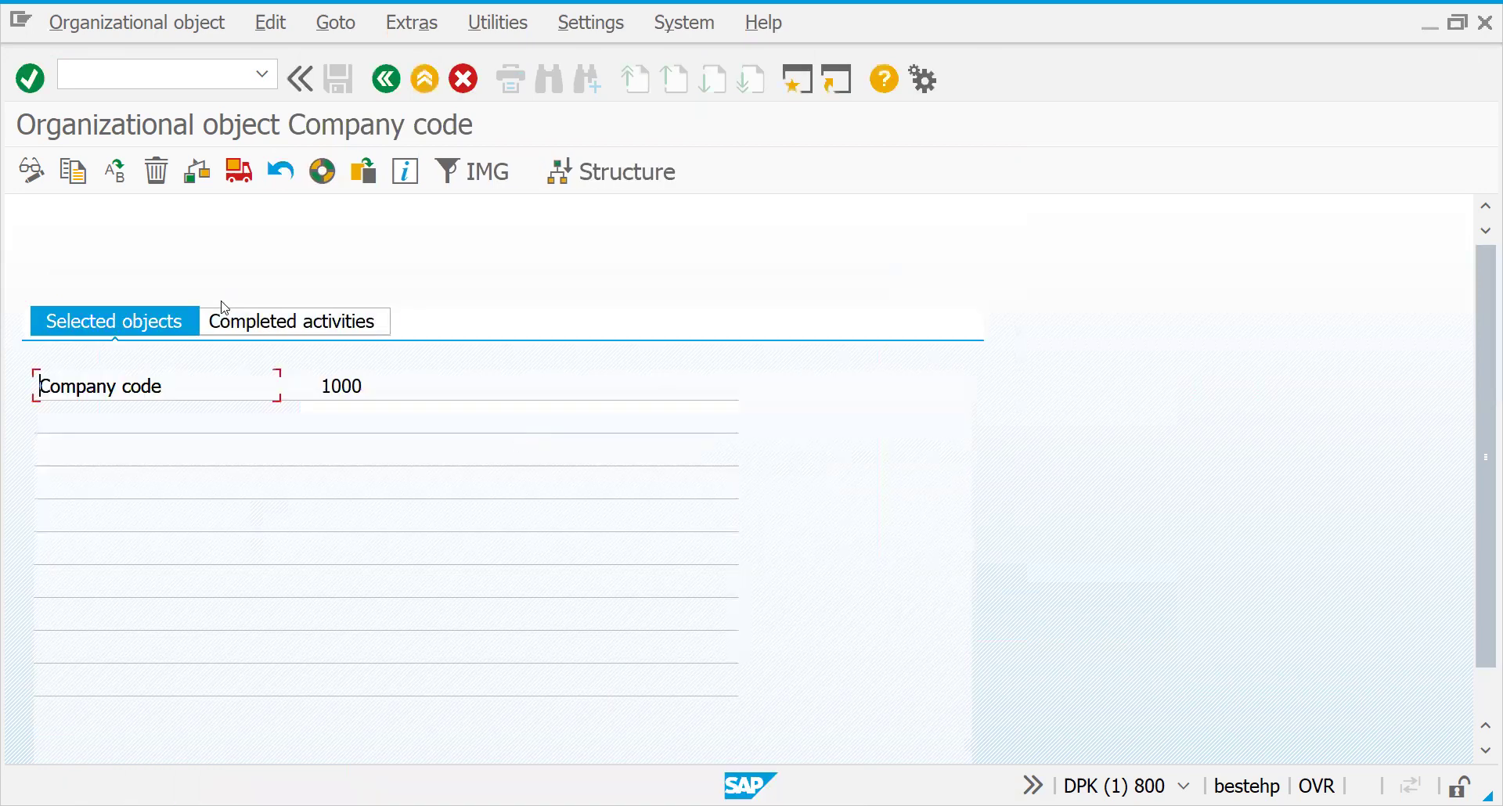
left_click(243, 332)
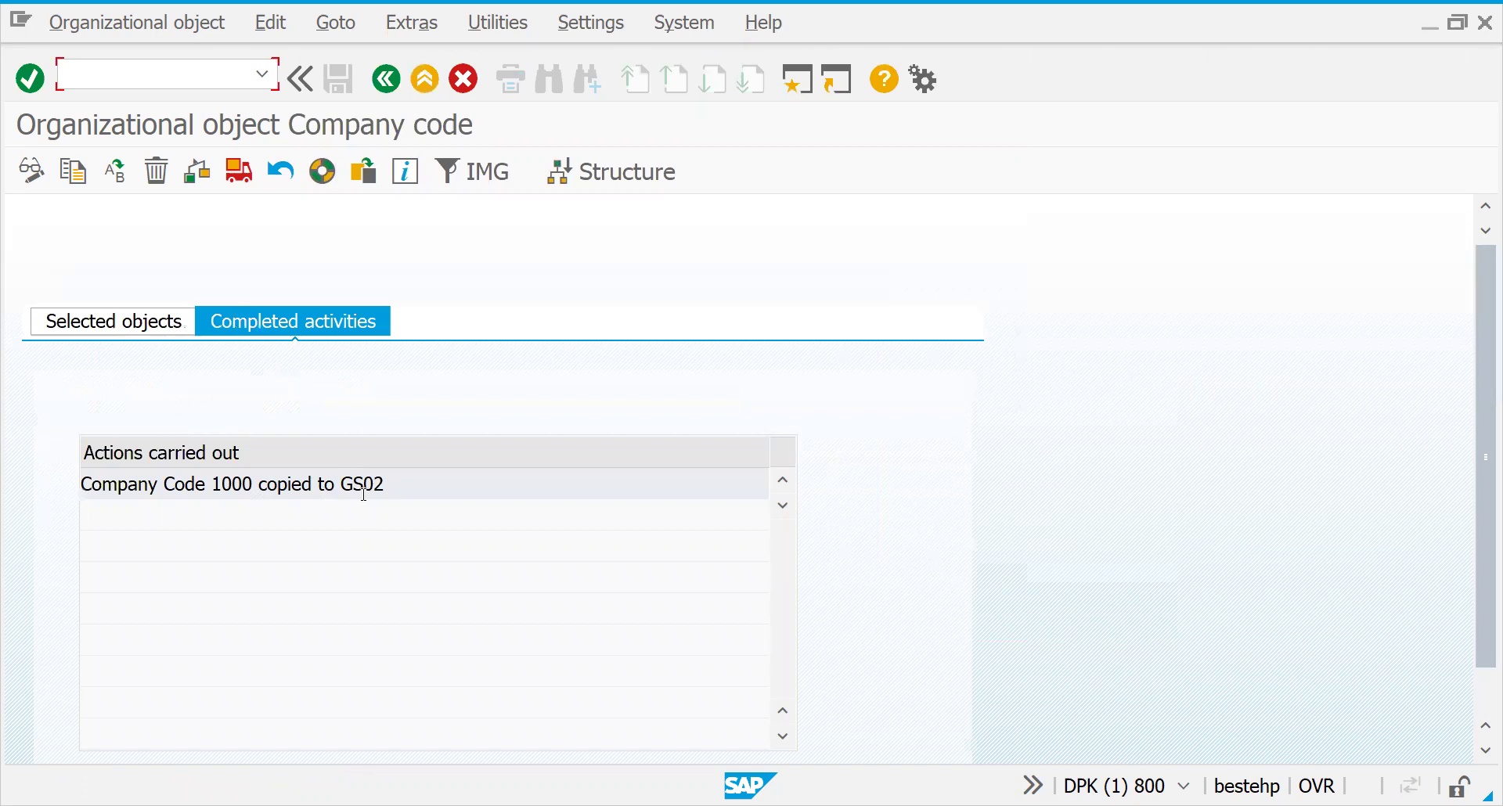
- Return to the implementation guide and open the Edit Company Code Data activity
key("F3")
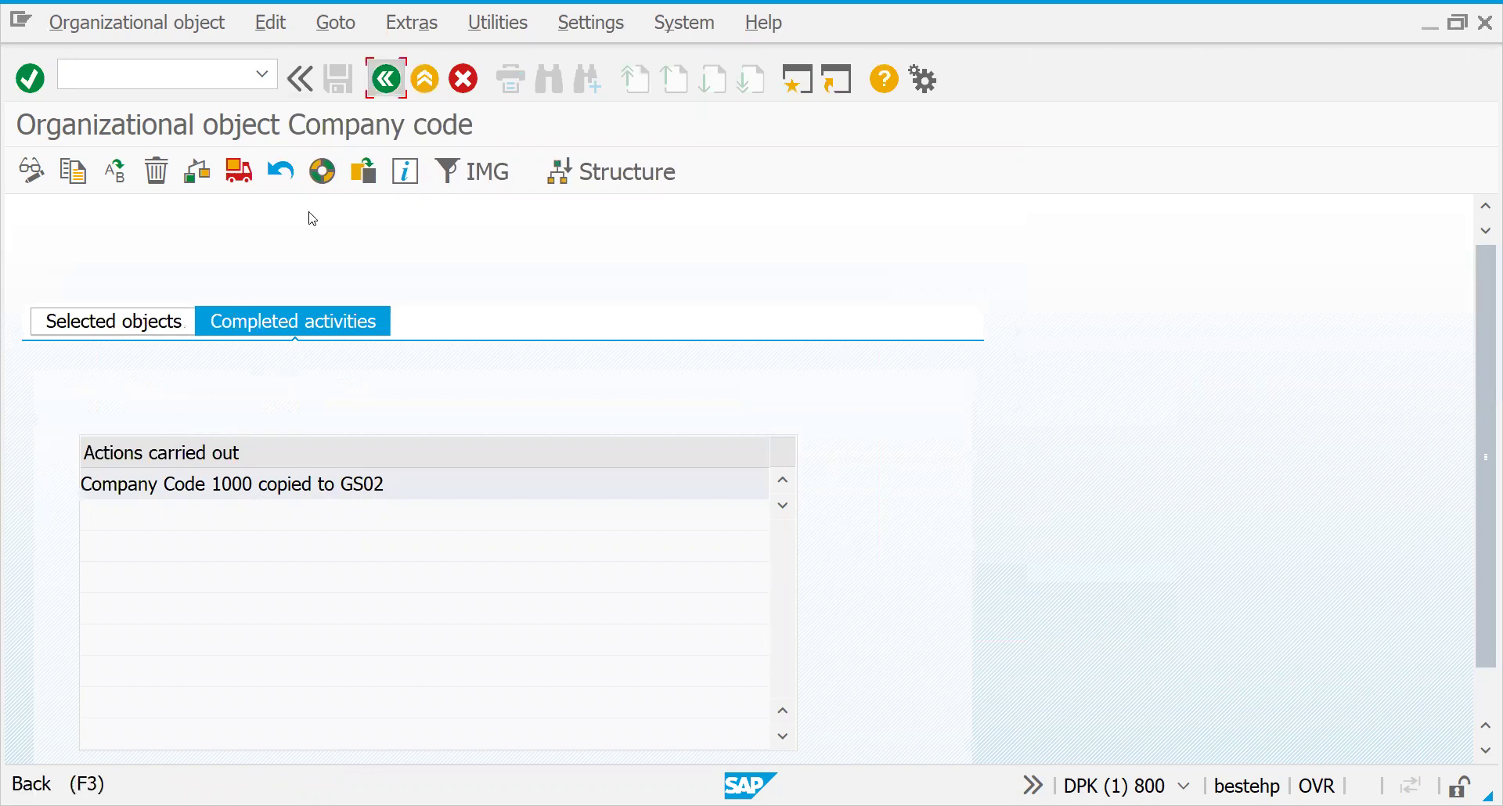
key("Return")
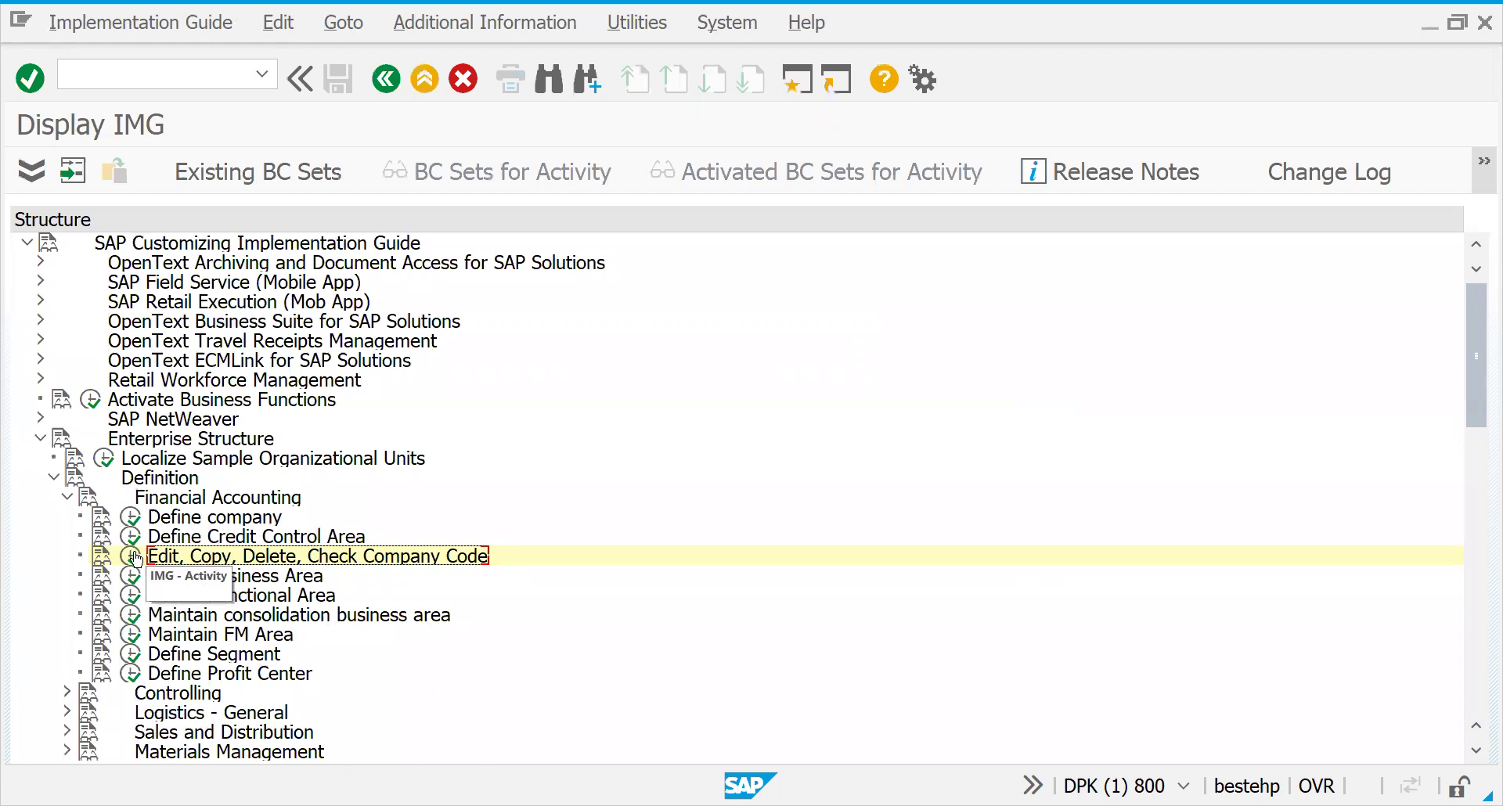
left_click(133, 559)
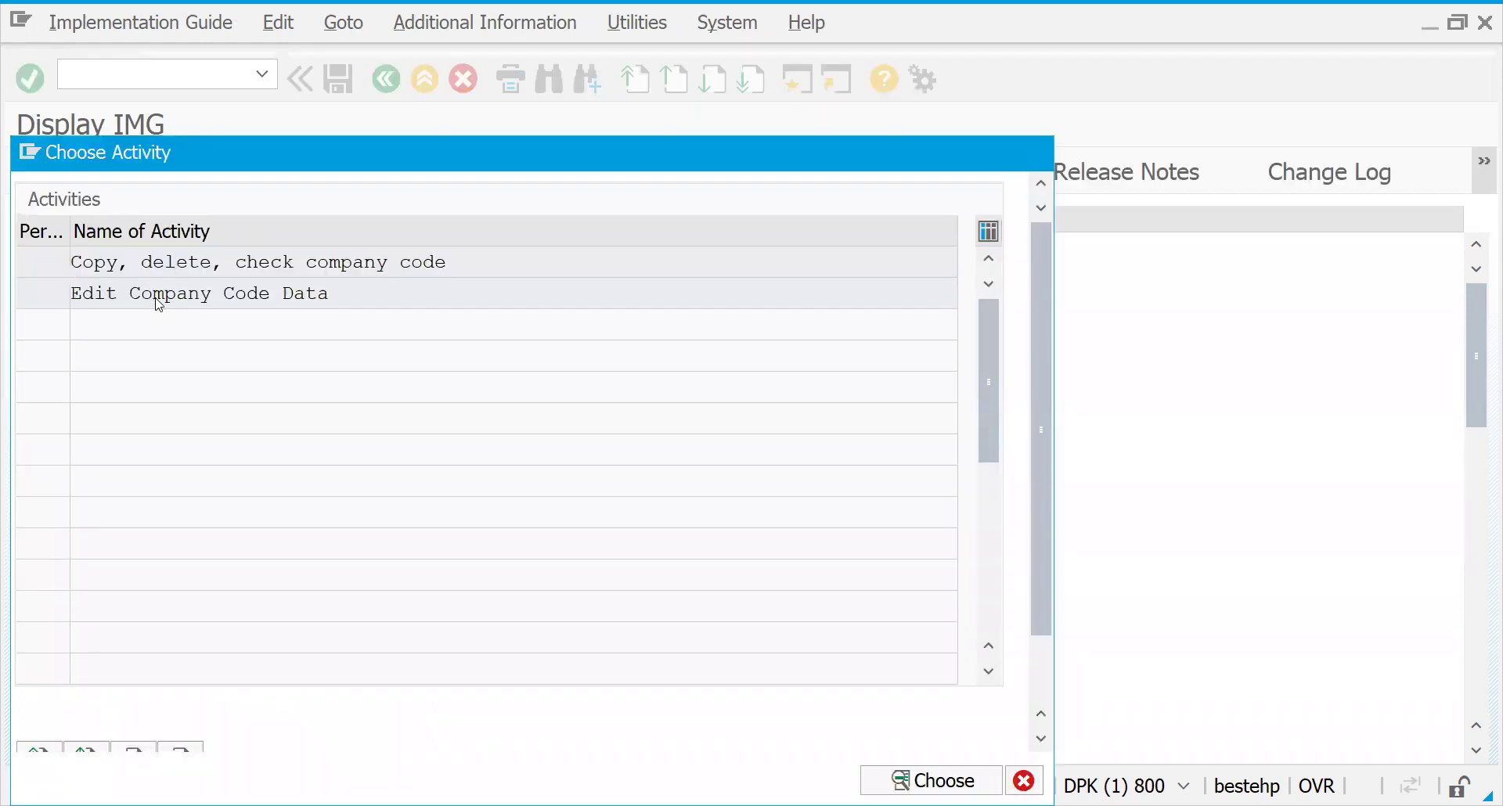
double_click(159, 305)
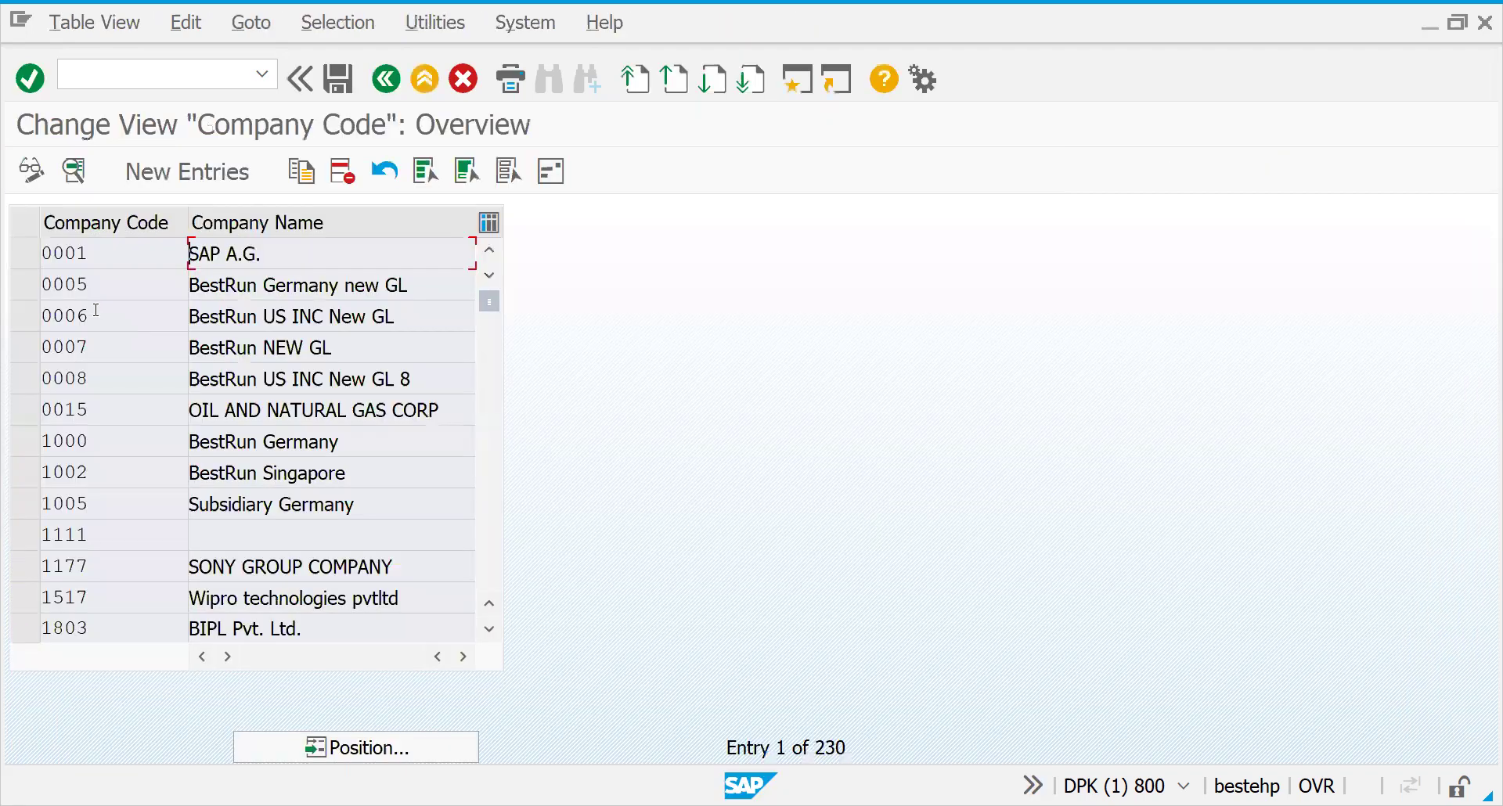
- Position the company code list at GS01 and open the details of both GS01 and GS02
left_click(415, 749)
type("g")
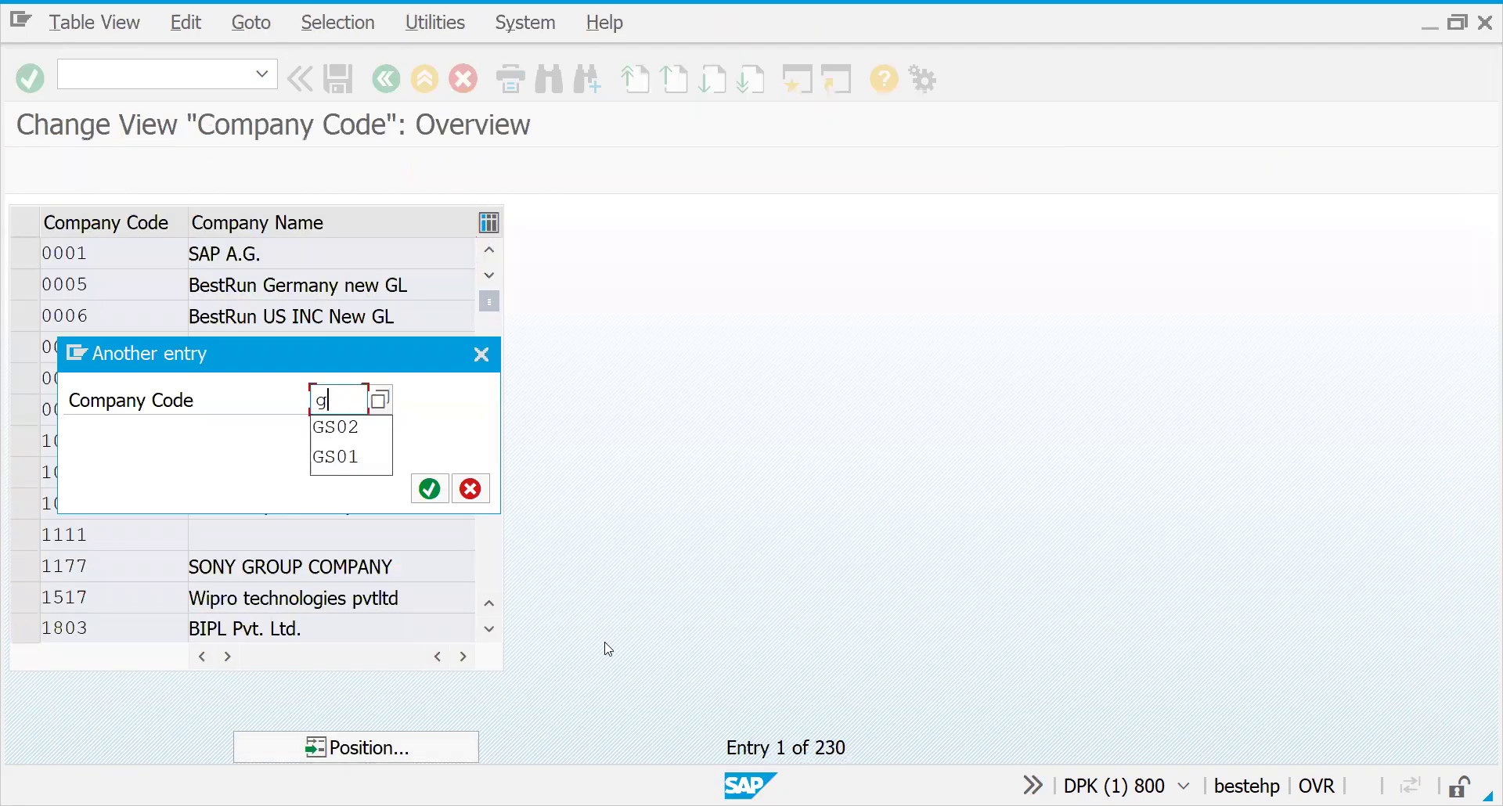
type("s01")
key("Return")
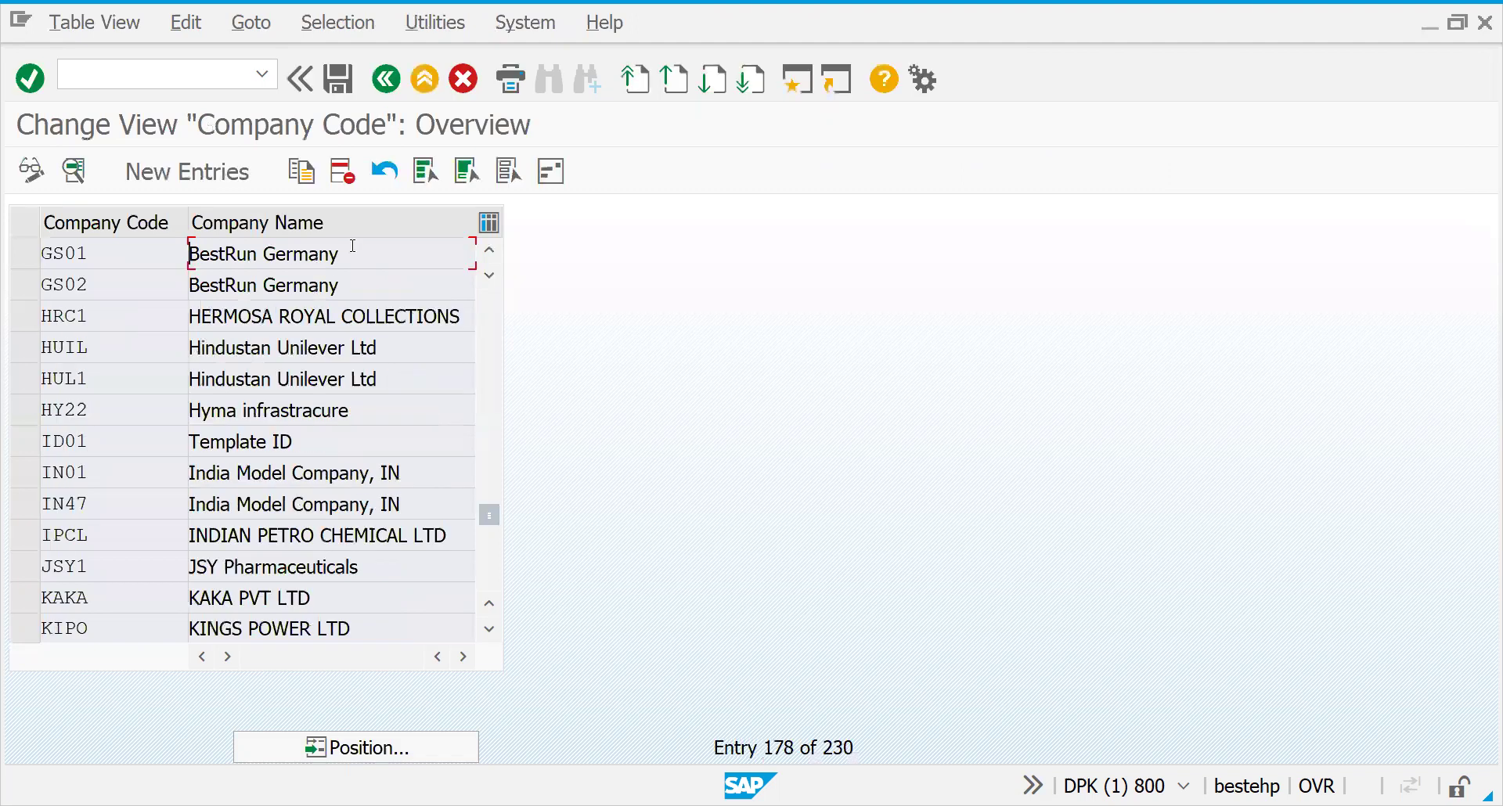
left_click(23, 255)
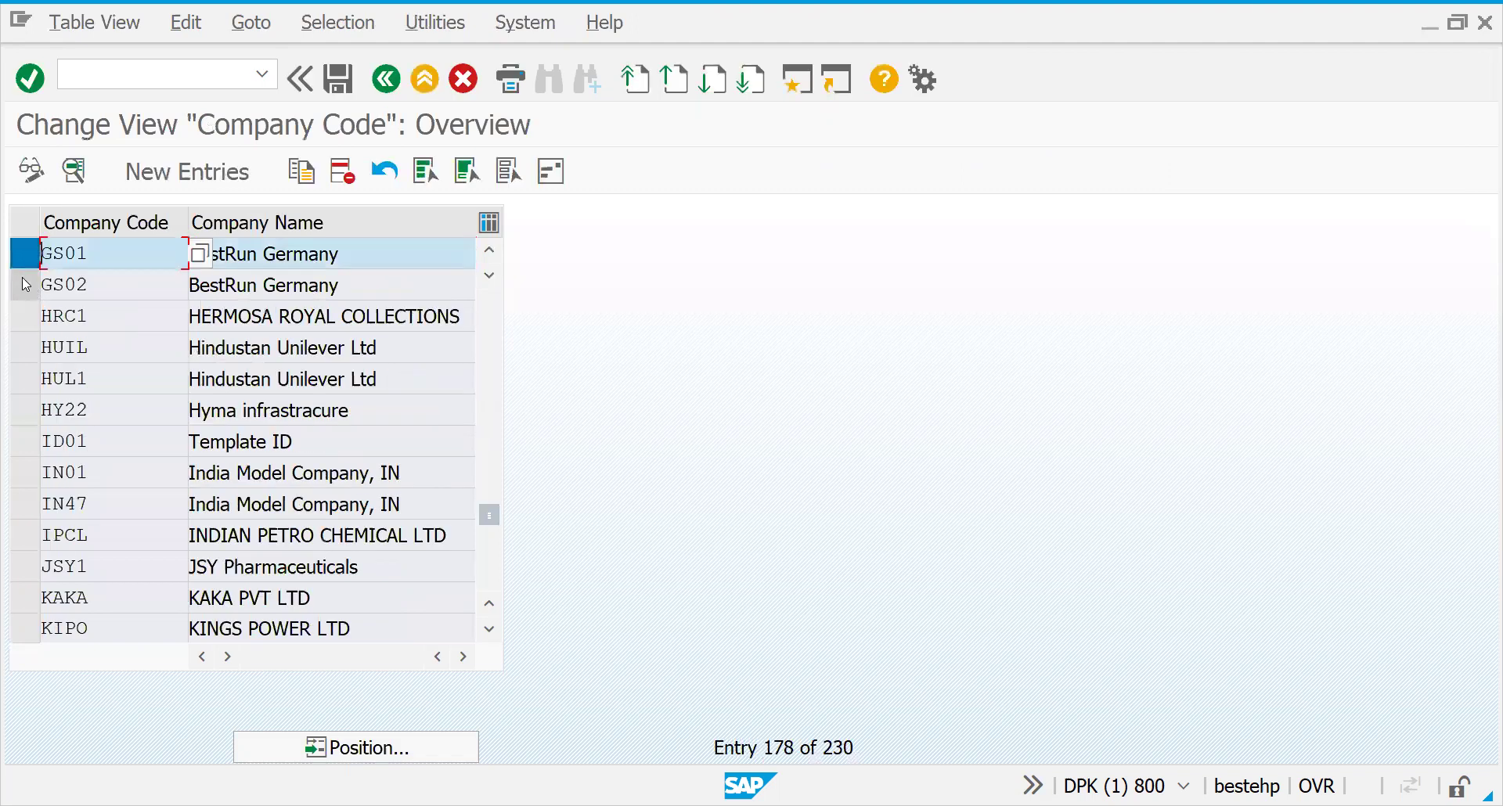
left_click(31, 282)
left_click(76, 172)
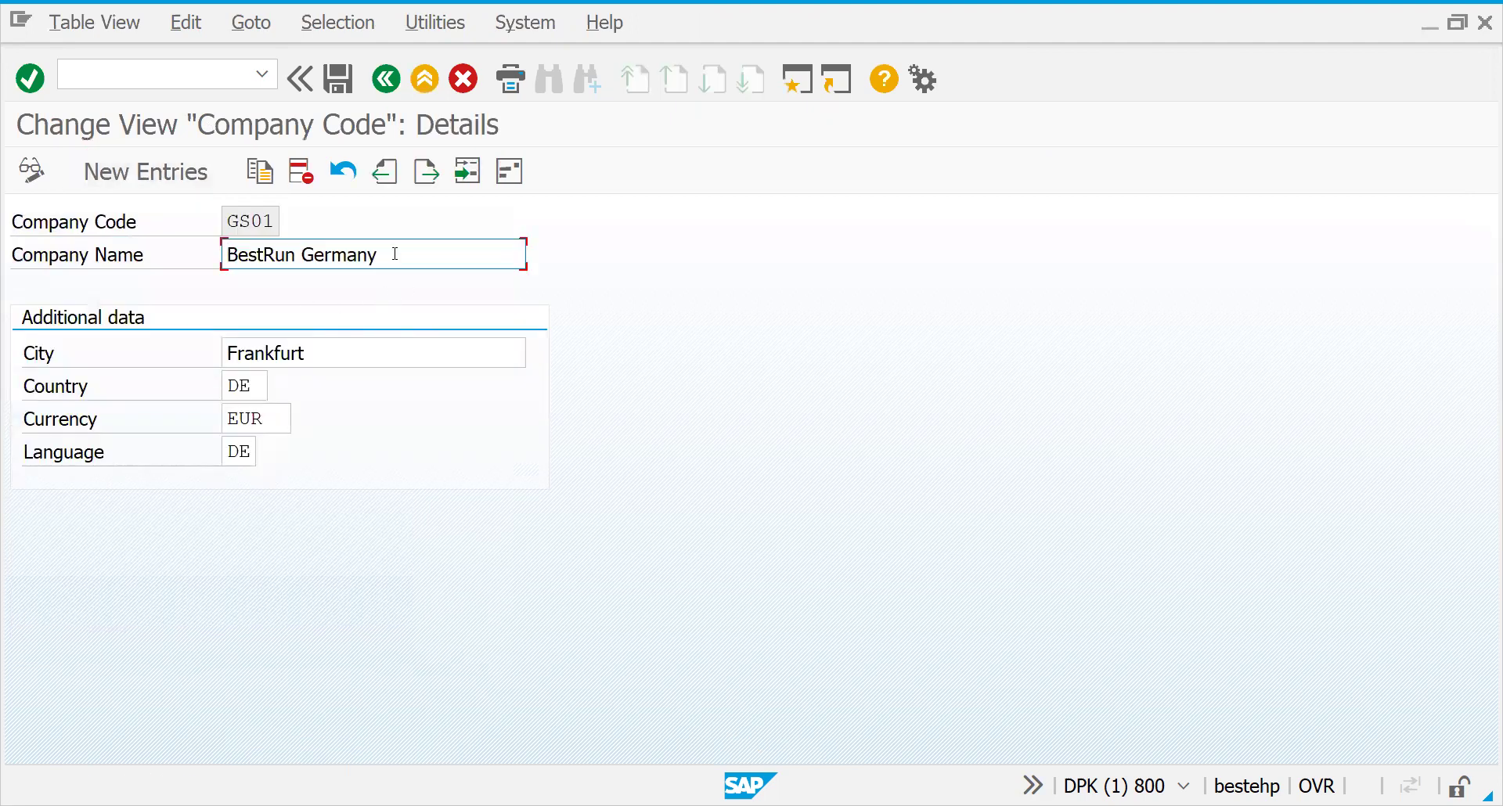
- Change the company name of GS01 to GS EU DOMESTIC
left_click_drag(395, 254, 158, 272)
type("Ge")
key("BackSpace")
key("BackSpace")
type("GS DM")
key("BackSpace")
key("BackSpace")
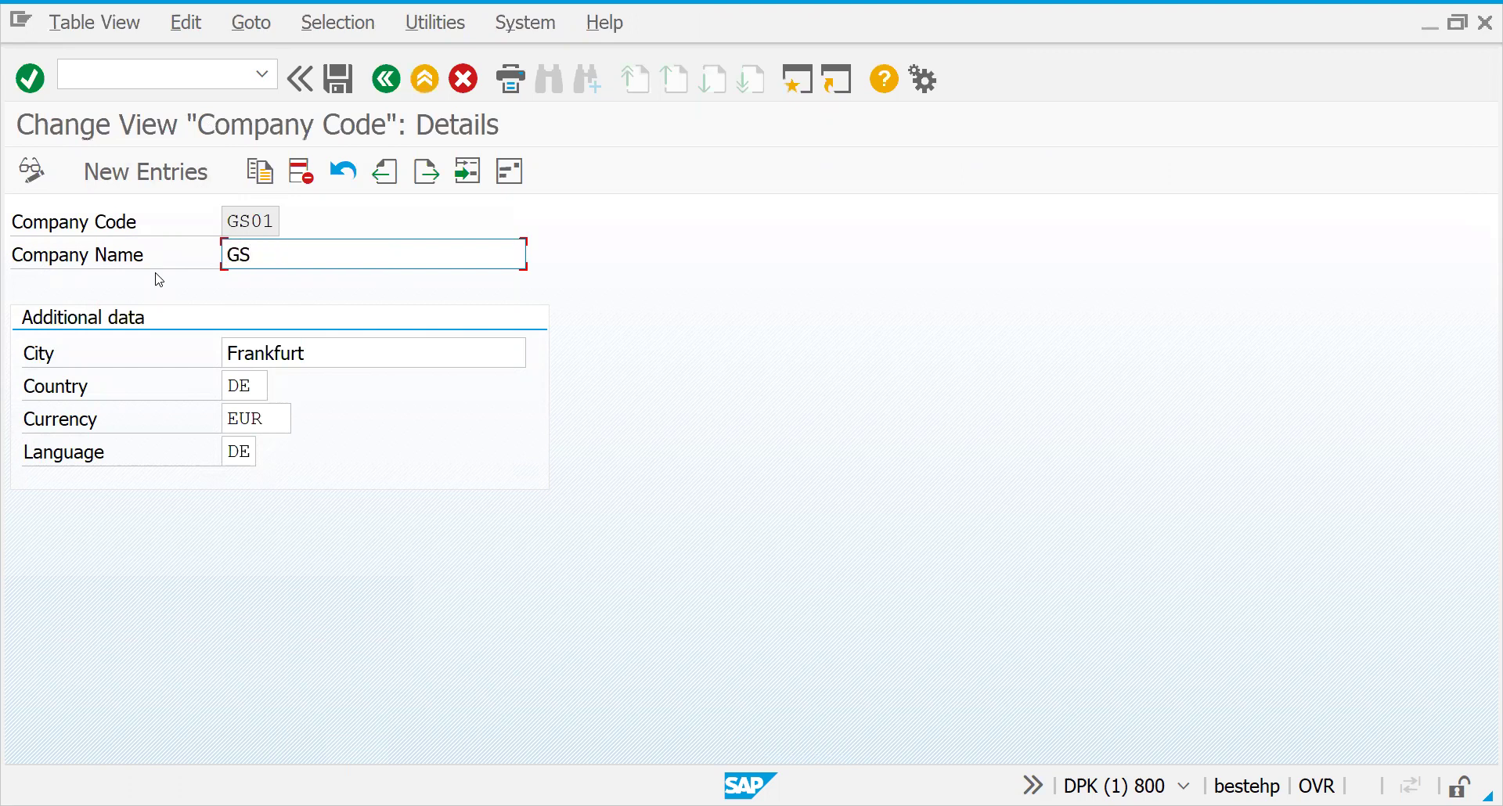
type("EU DOMESTIC")
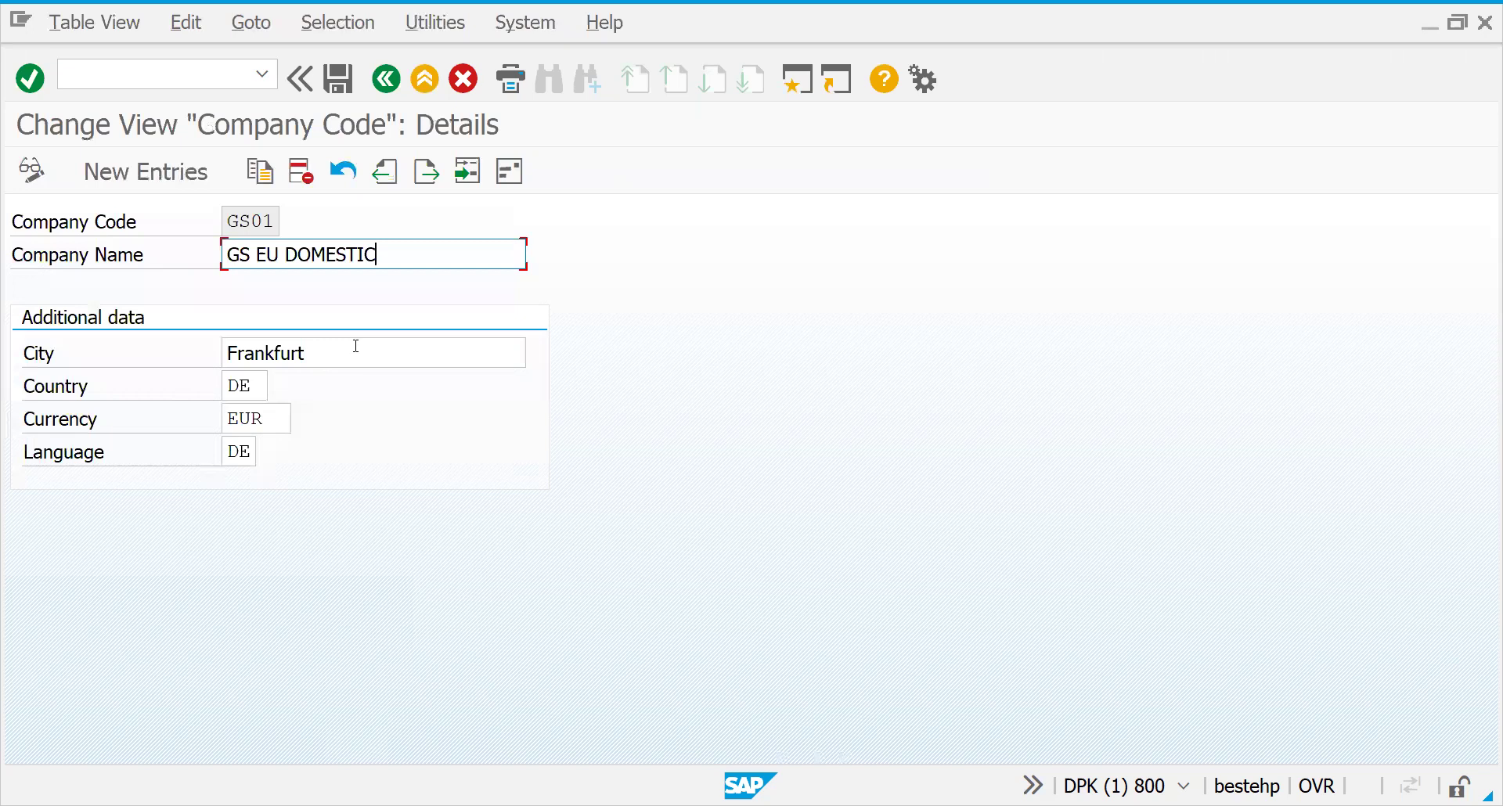
- Set the language of company code GS01 to EN
key("Tab")
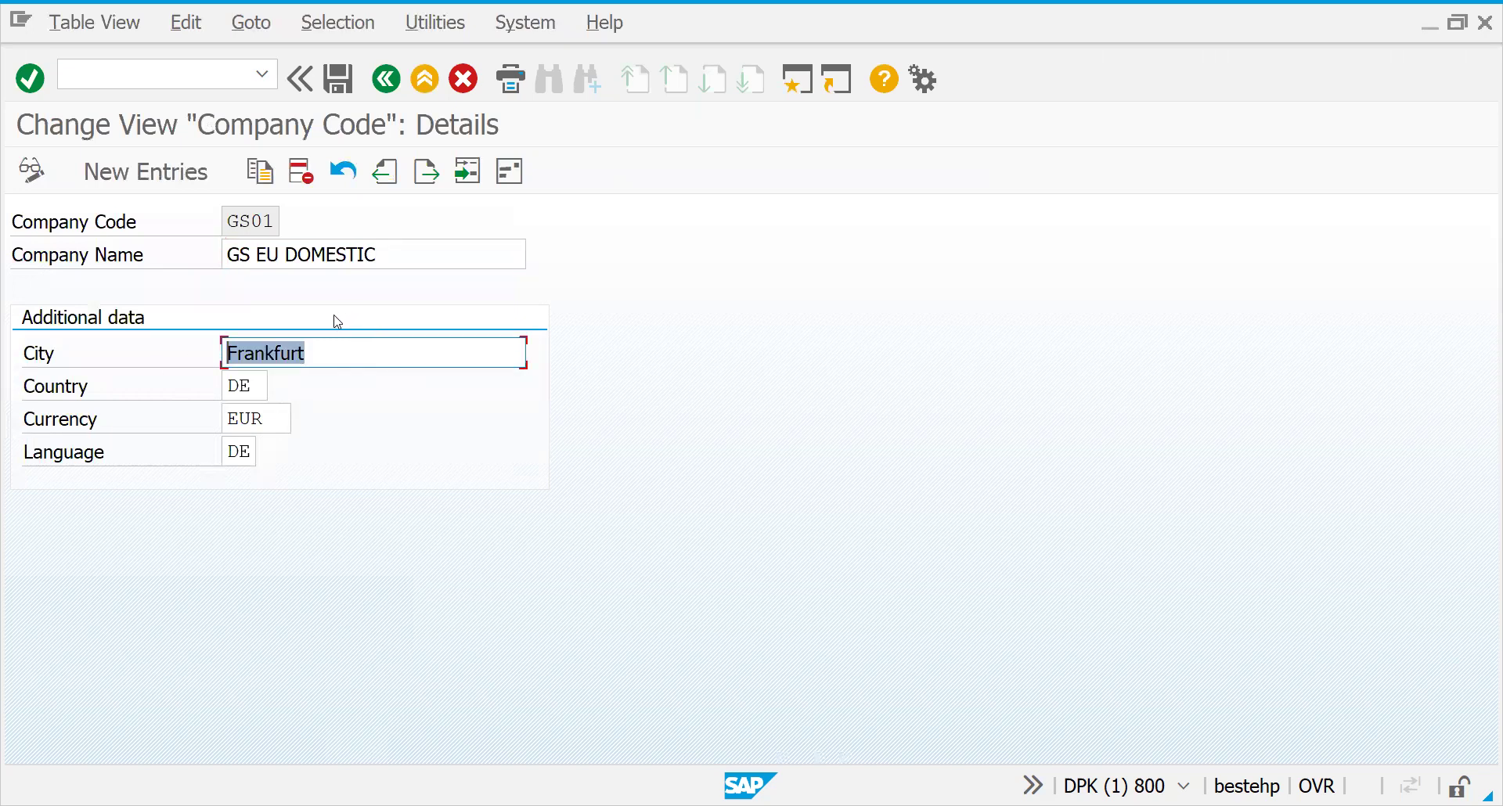
left_click(256, 382)
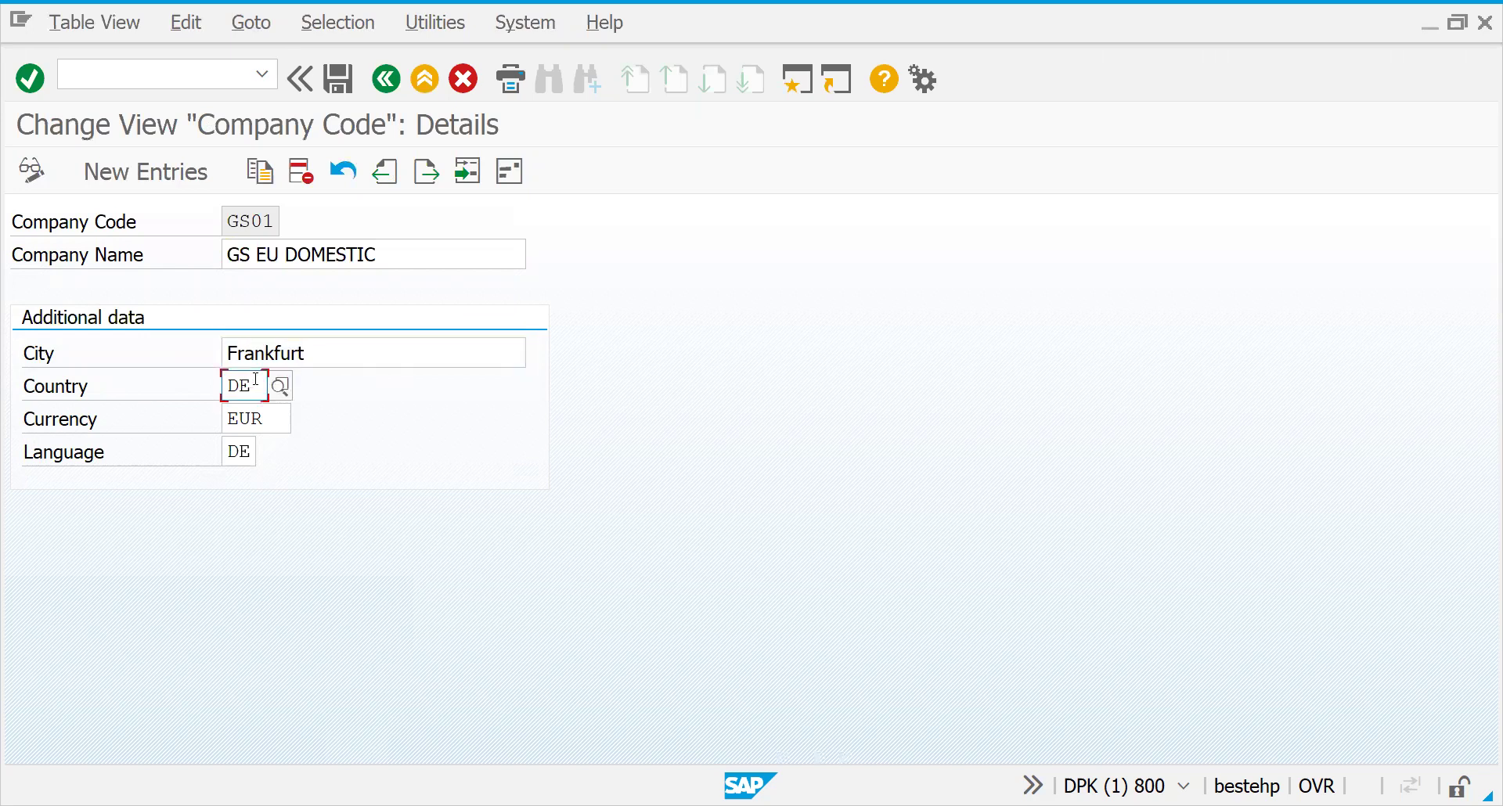
left_click(245, 419)
left_click(245, 447)
key("BackSpace")
type("EN")
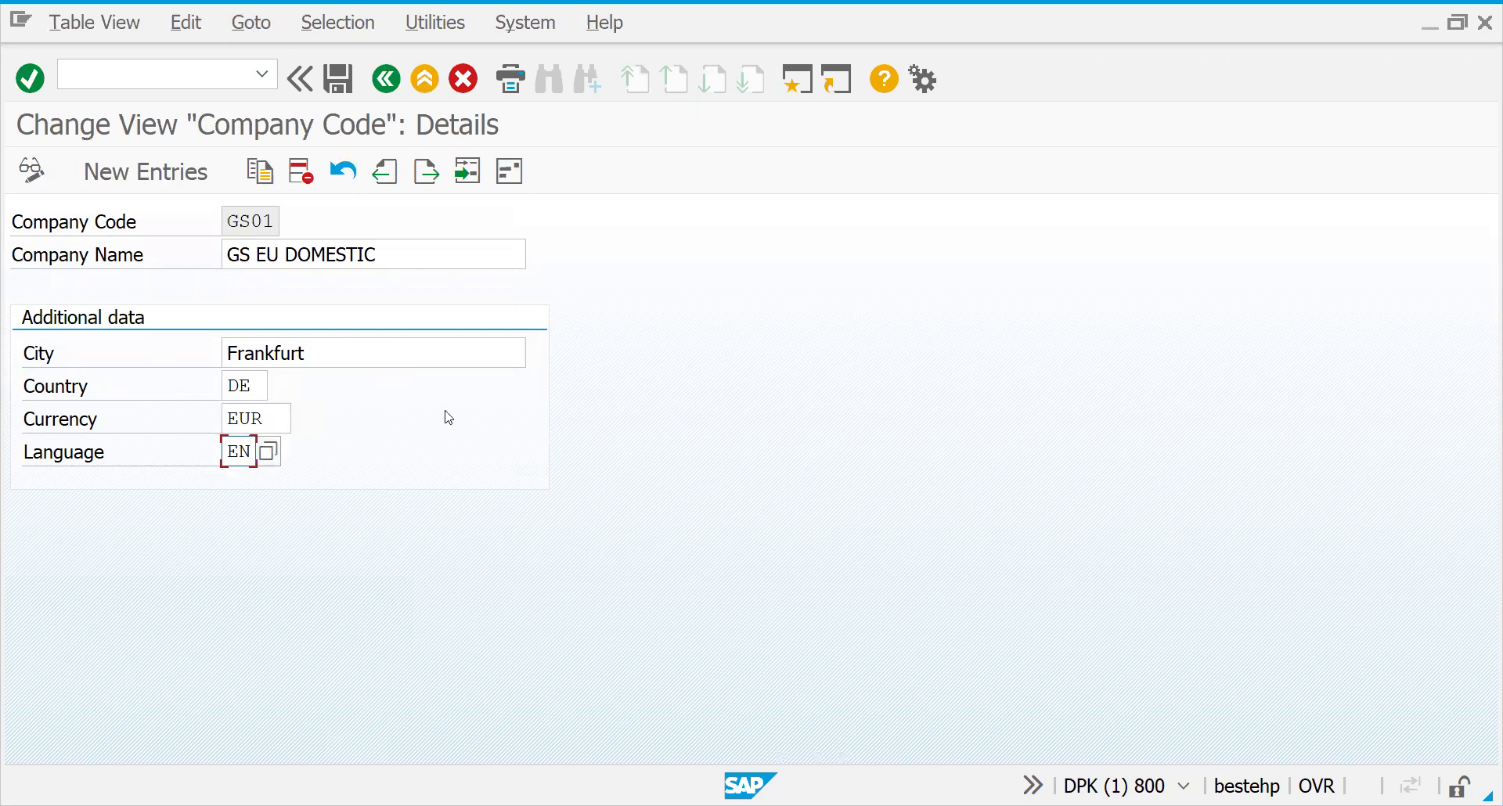
key("Tab")
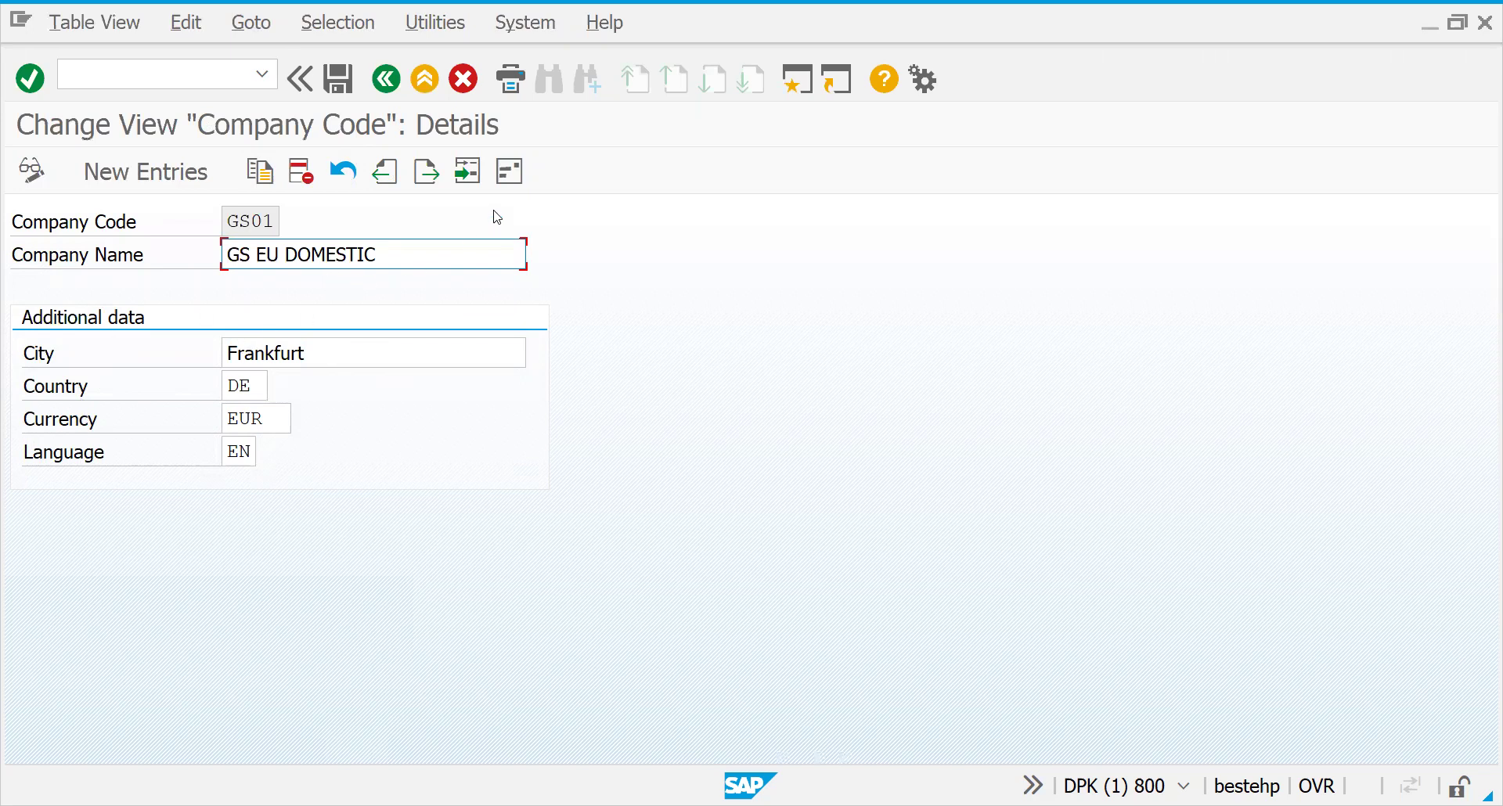
- Open the address of GS01, set the name to GS EU DOMESTIC and clear the two additional name lines
left_click(510, 182)
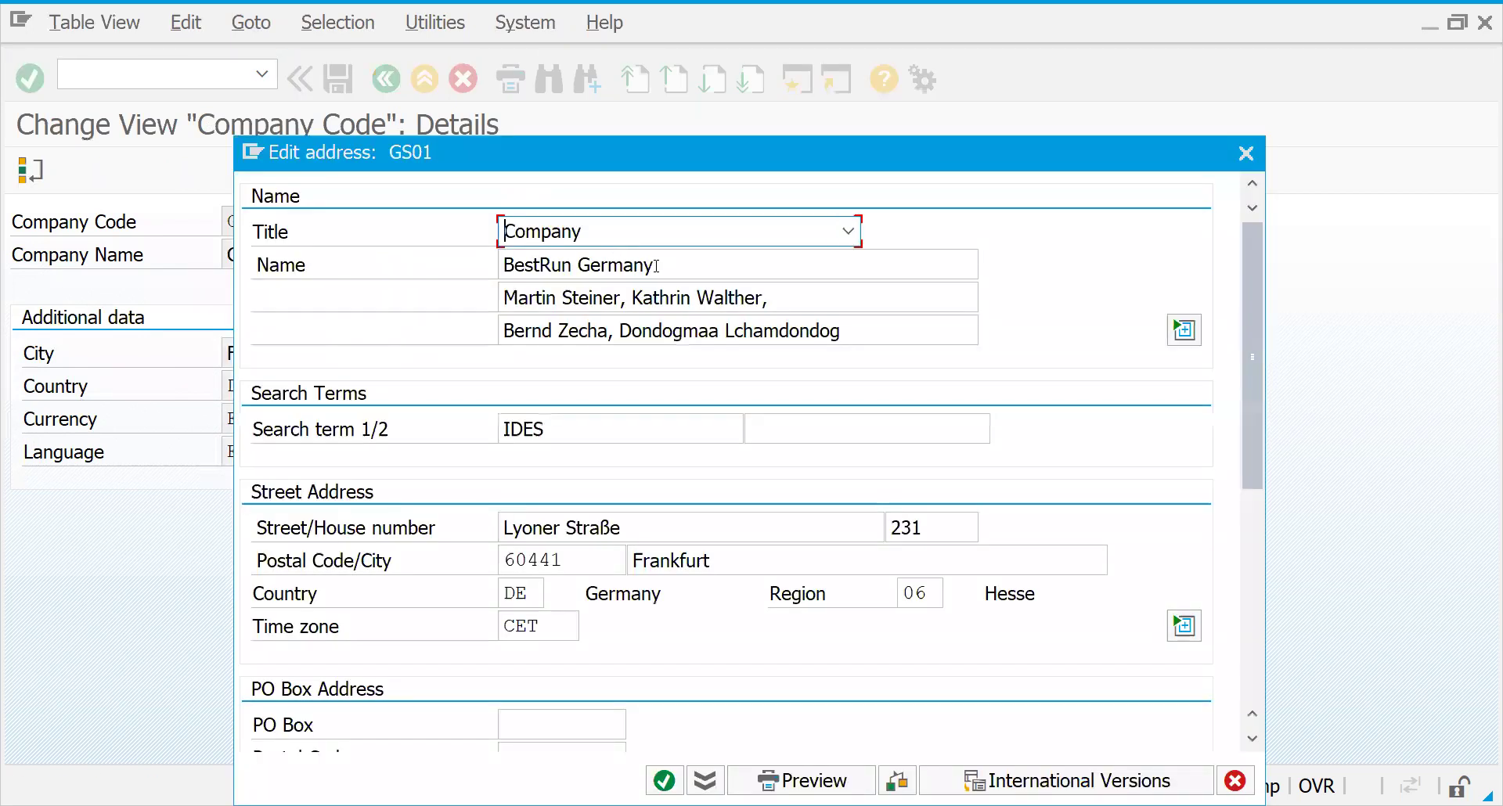
left_click_drag(685, 271, 360, 285)
type("GS ")
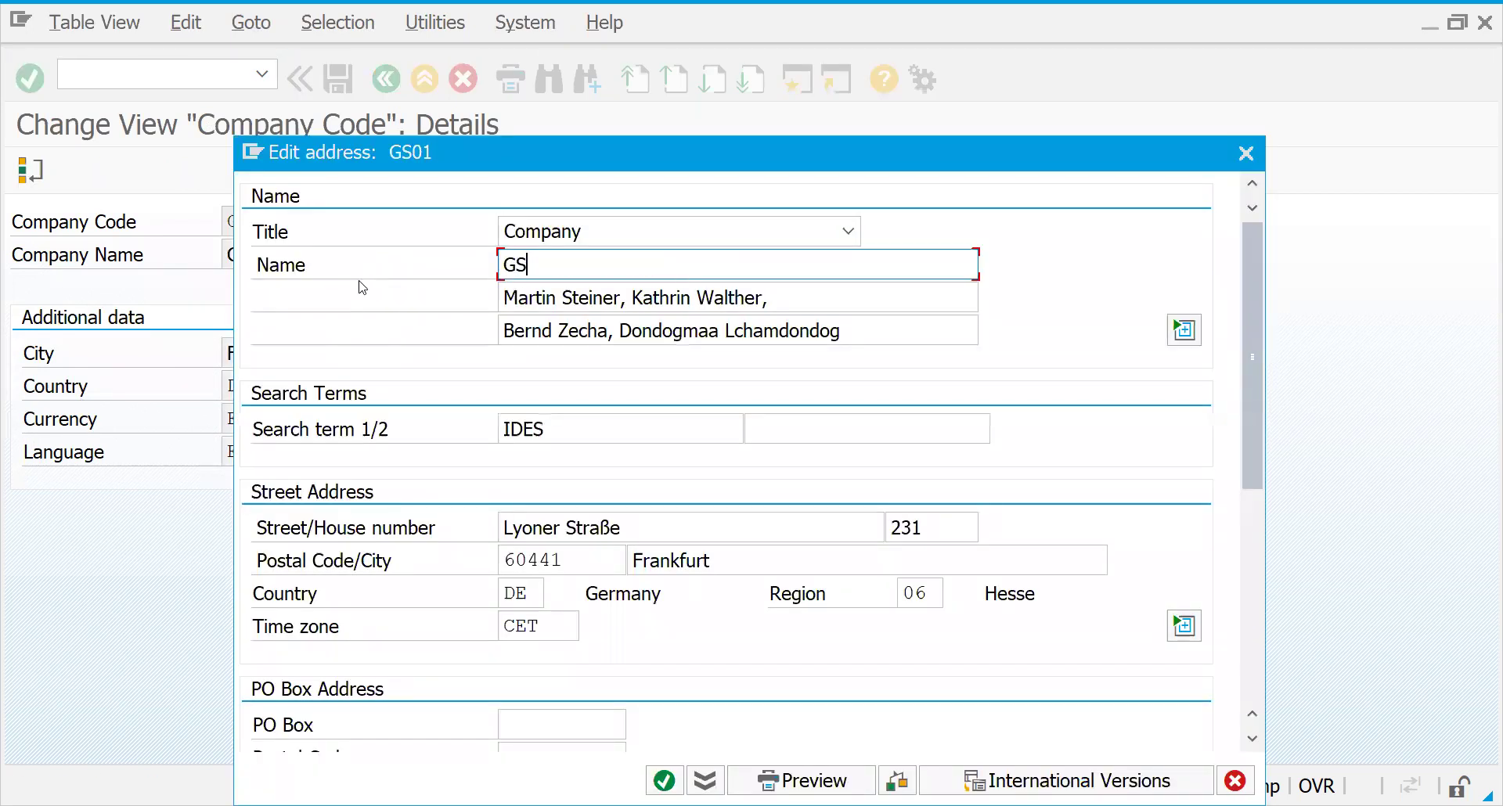
type("EU DOMESTIC")
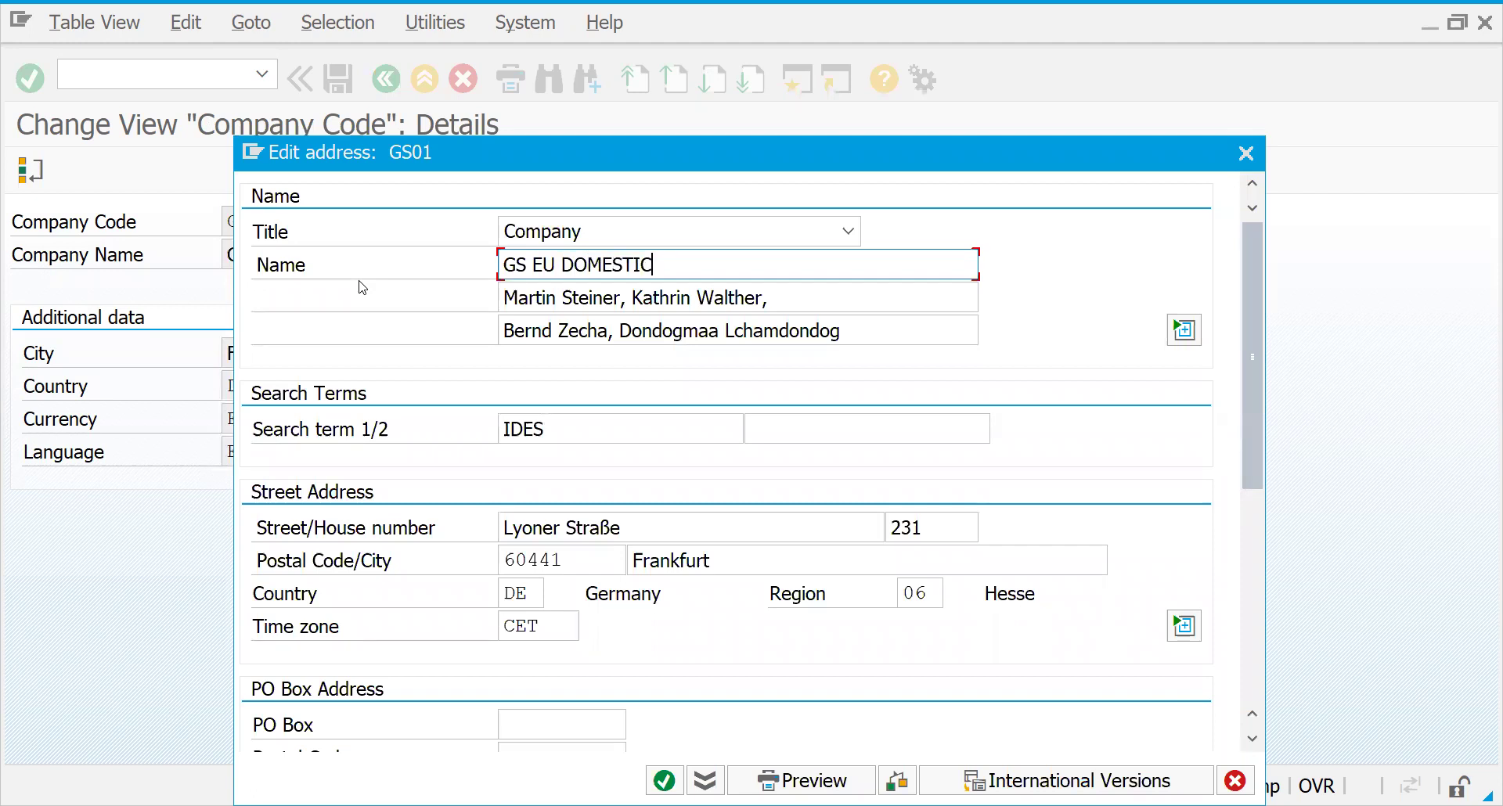
key("Tab")
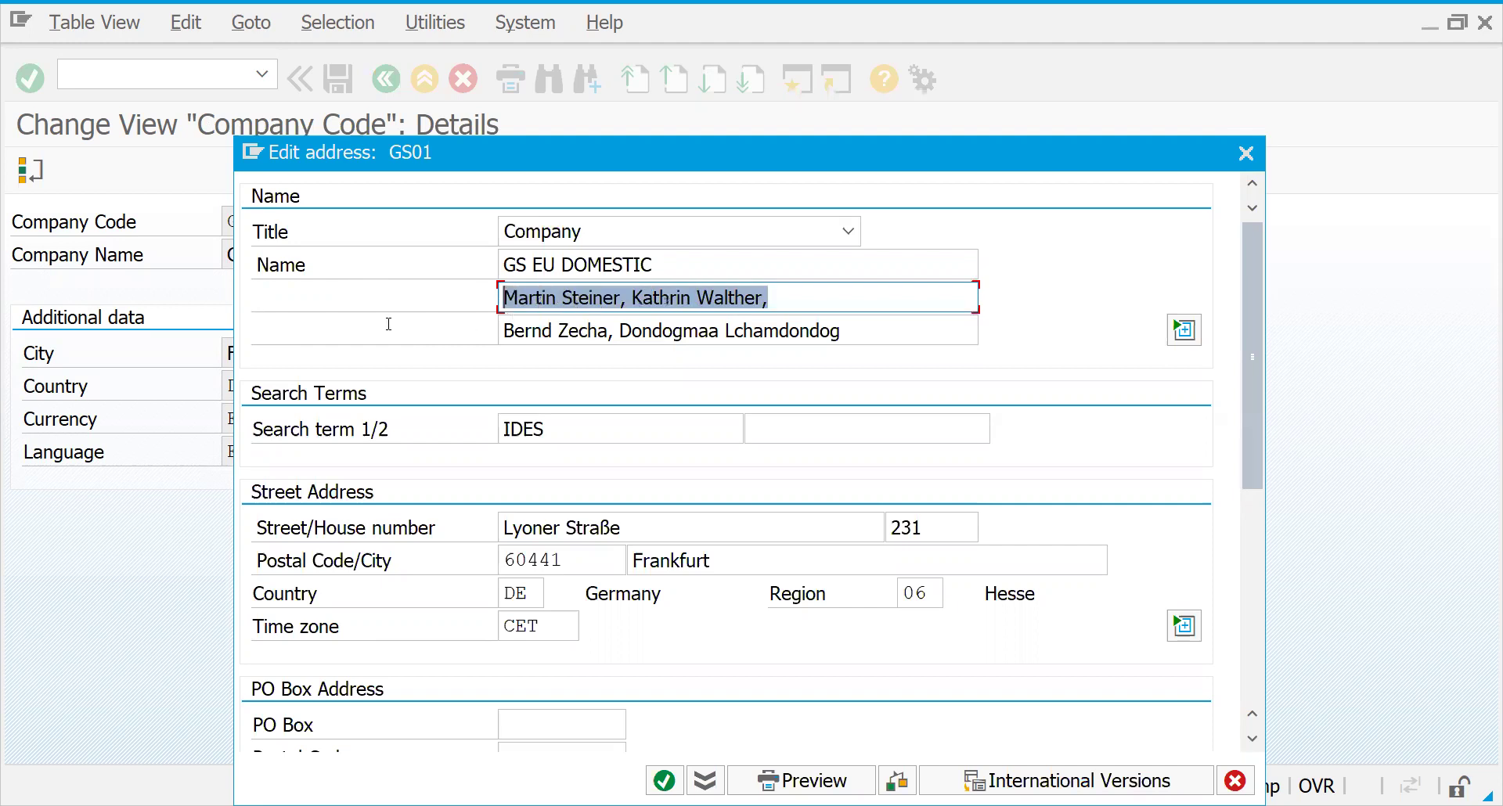
key("Delete")
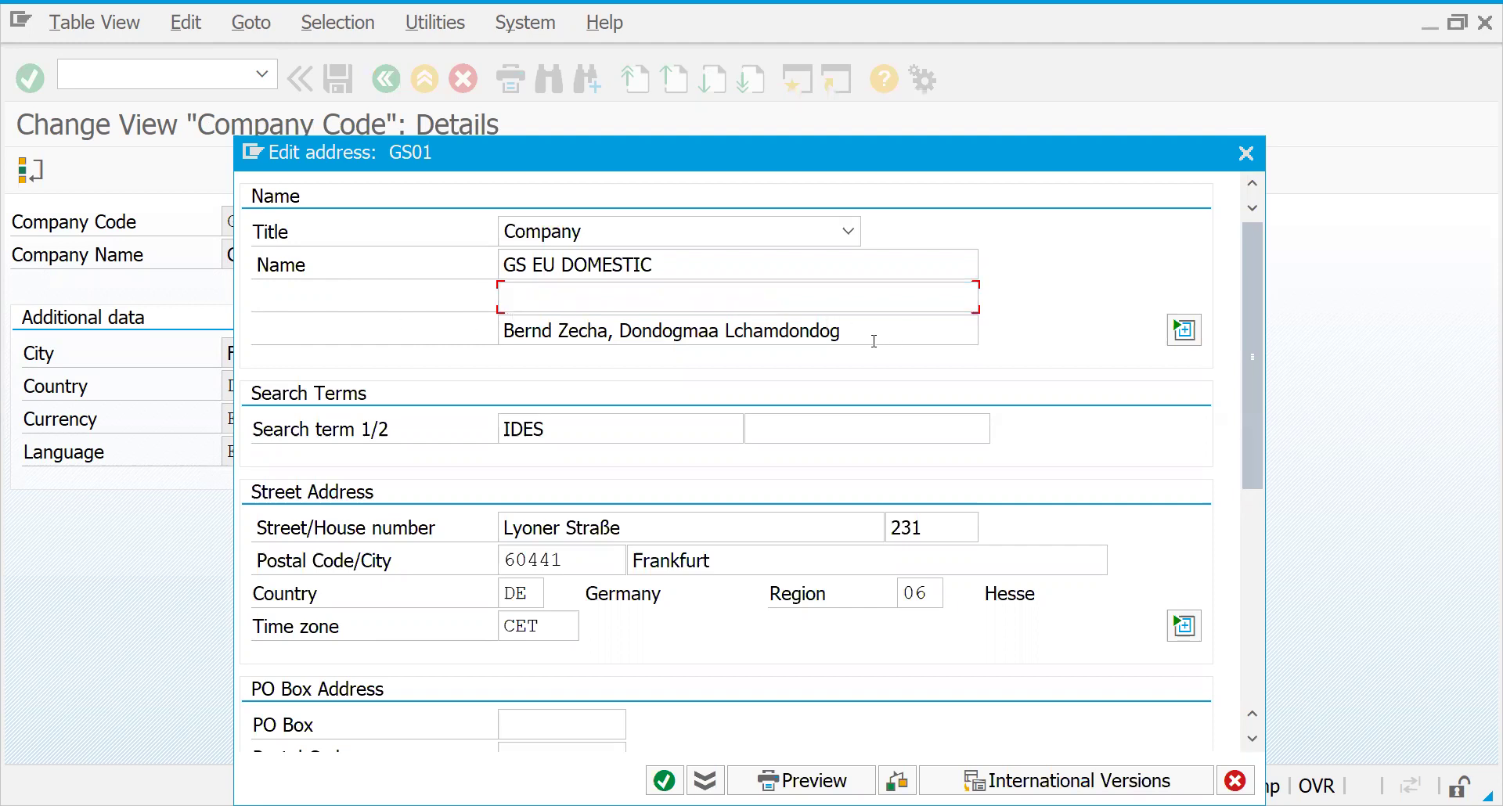
key("Tab")
key("Delete")
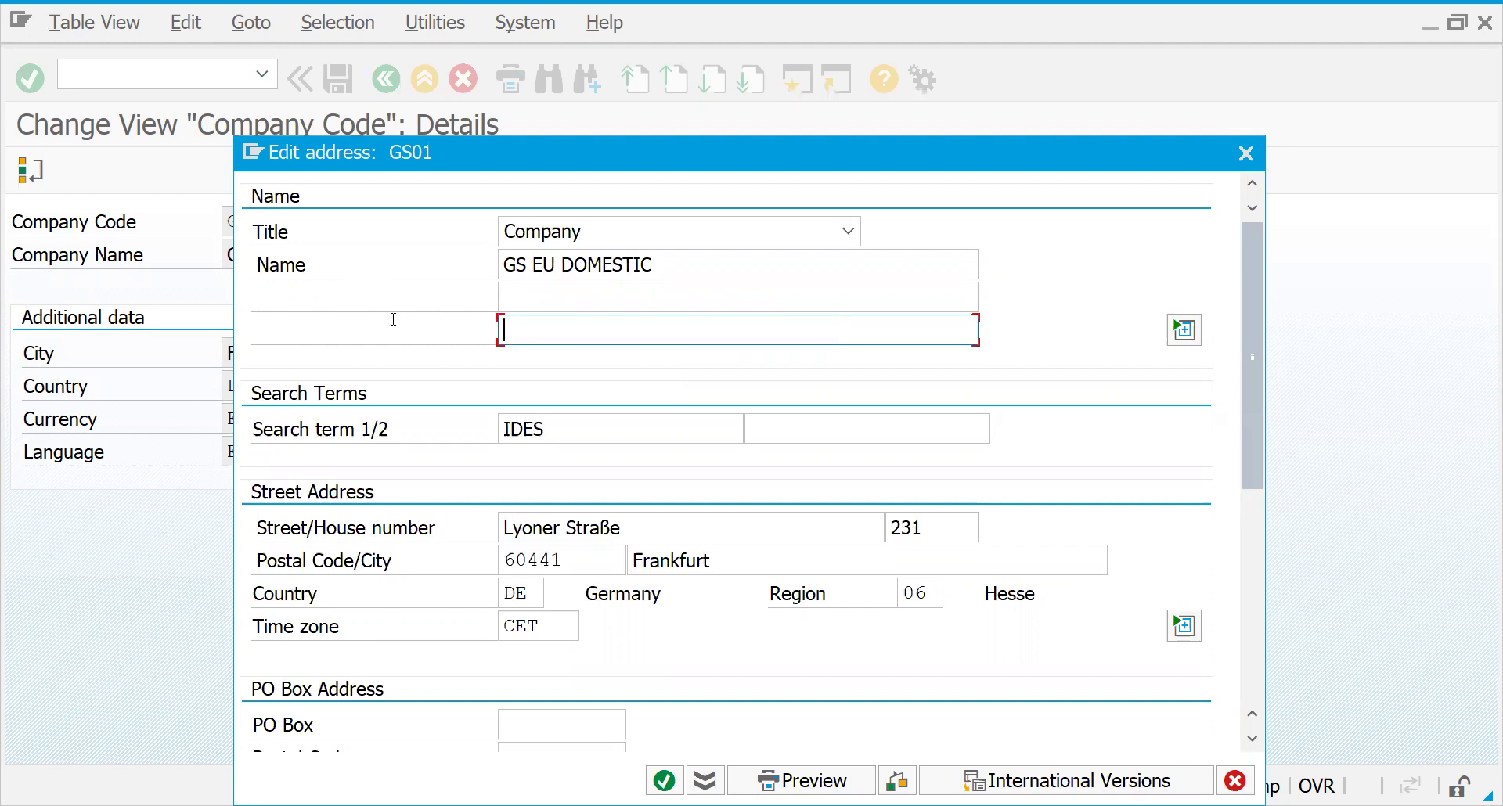
- Set the postal code in the street address of GS01 to 55555
mouse_move(1251, 319)
left_mouse_down()
mouse_move(1257, 396)
mouse_move(1251, 336)
left_mouse_up()
left_click_drag(589, 562, 398, 584)
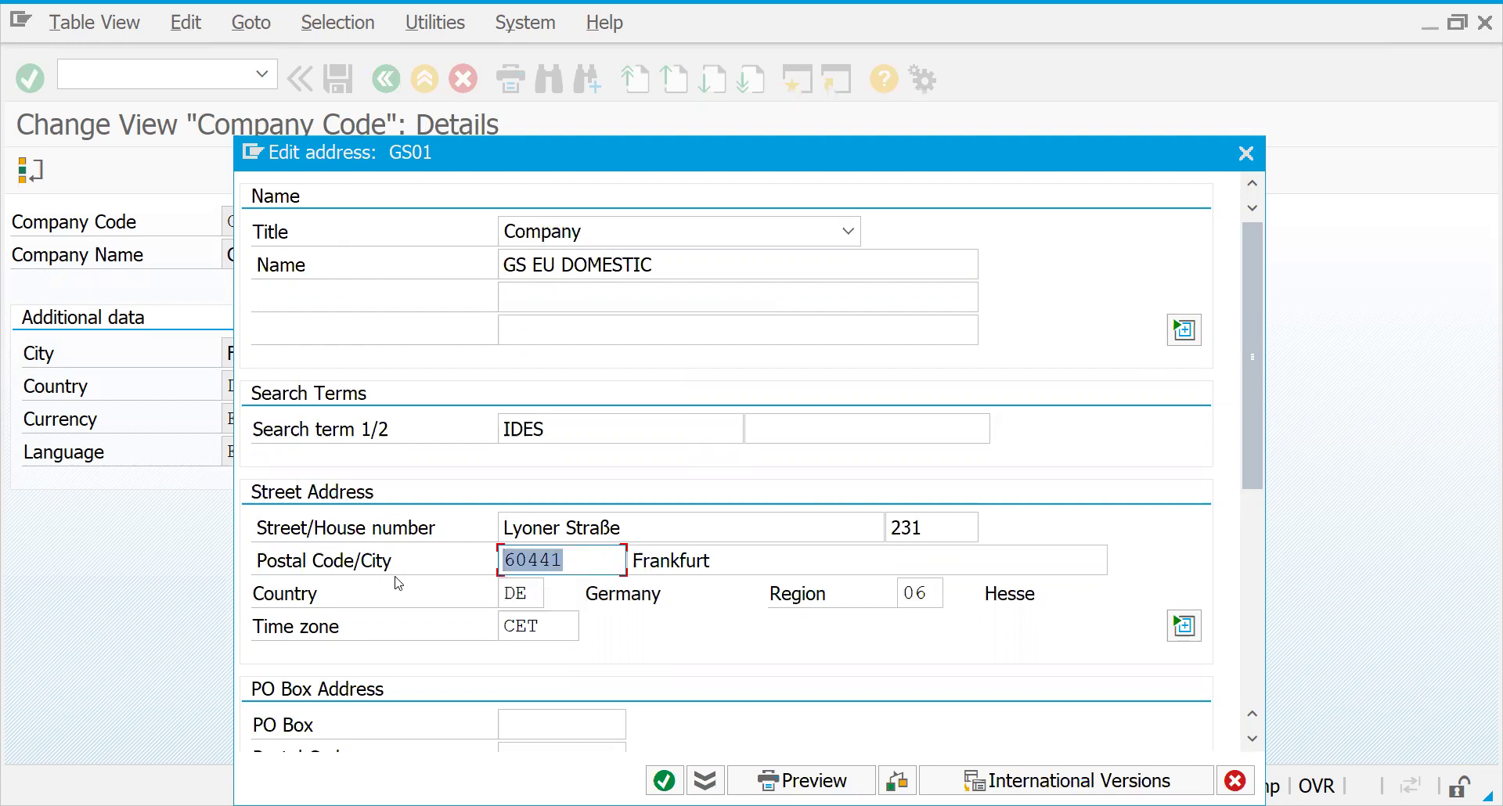
type("5")
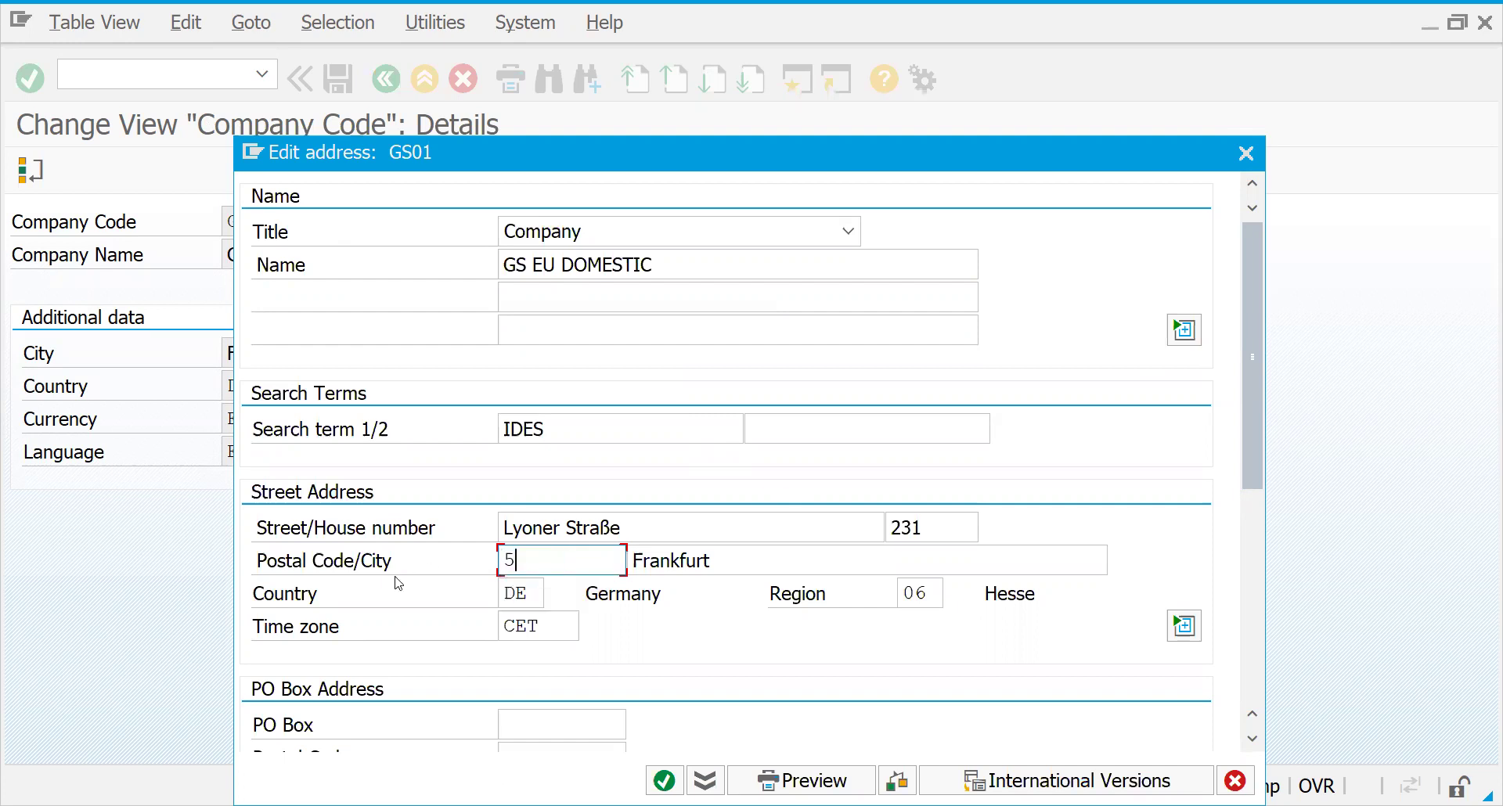
type("5555")
- Set the region in the GS01 address to 02, Hamburg, accept the address and save the company code data
left_click(921, 596)
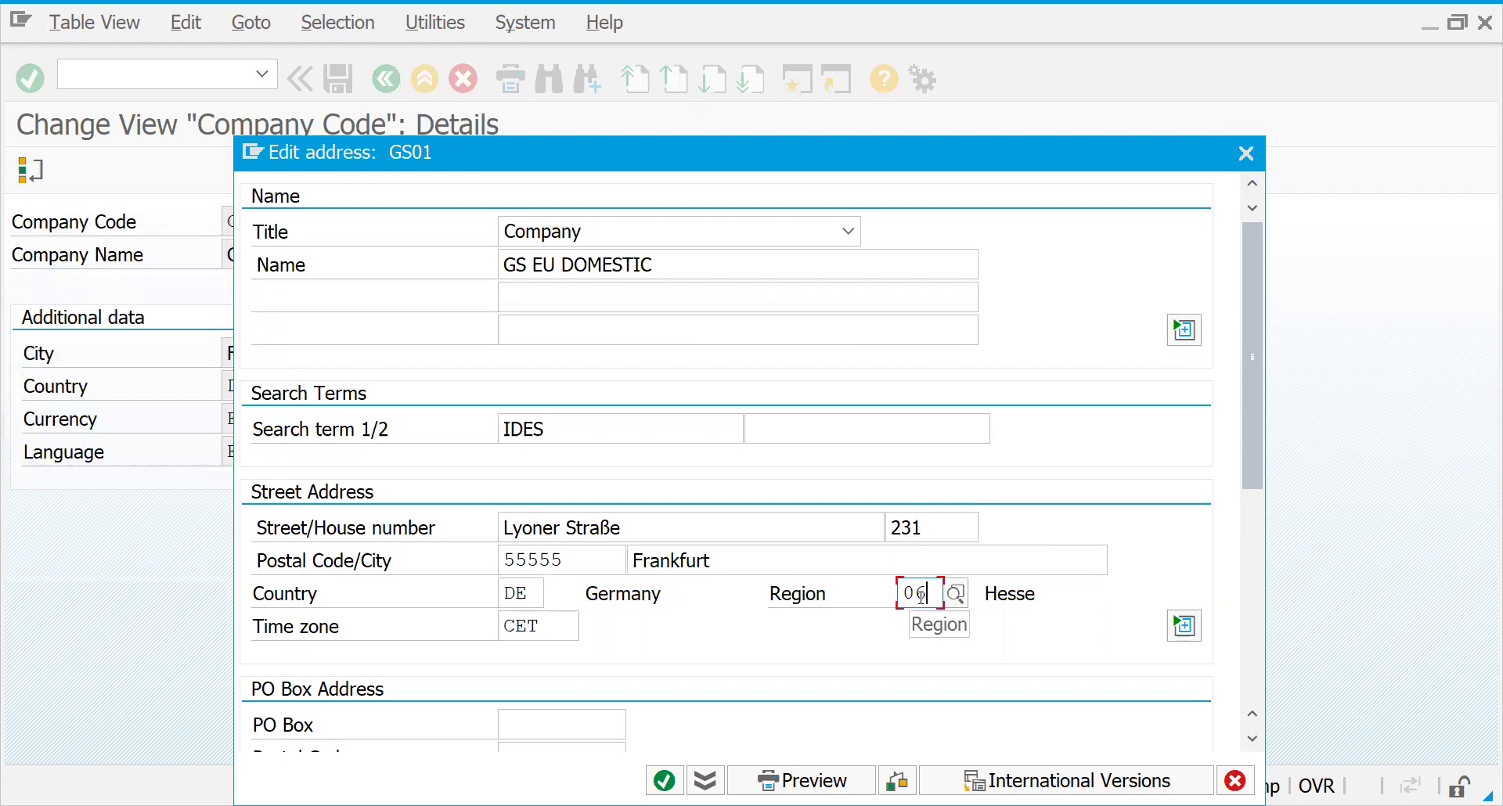
key("Return")
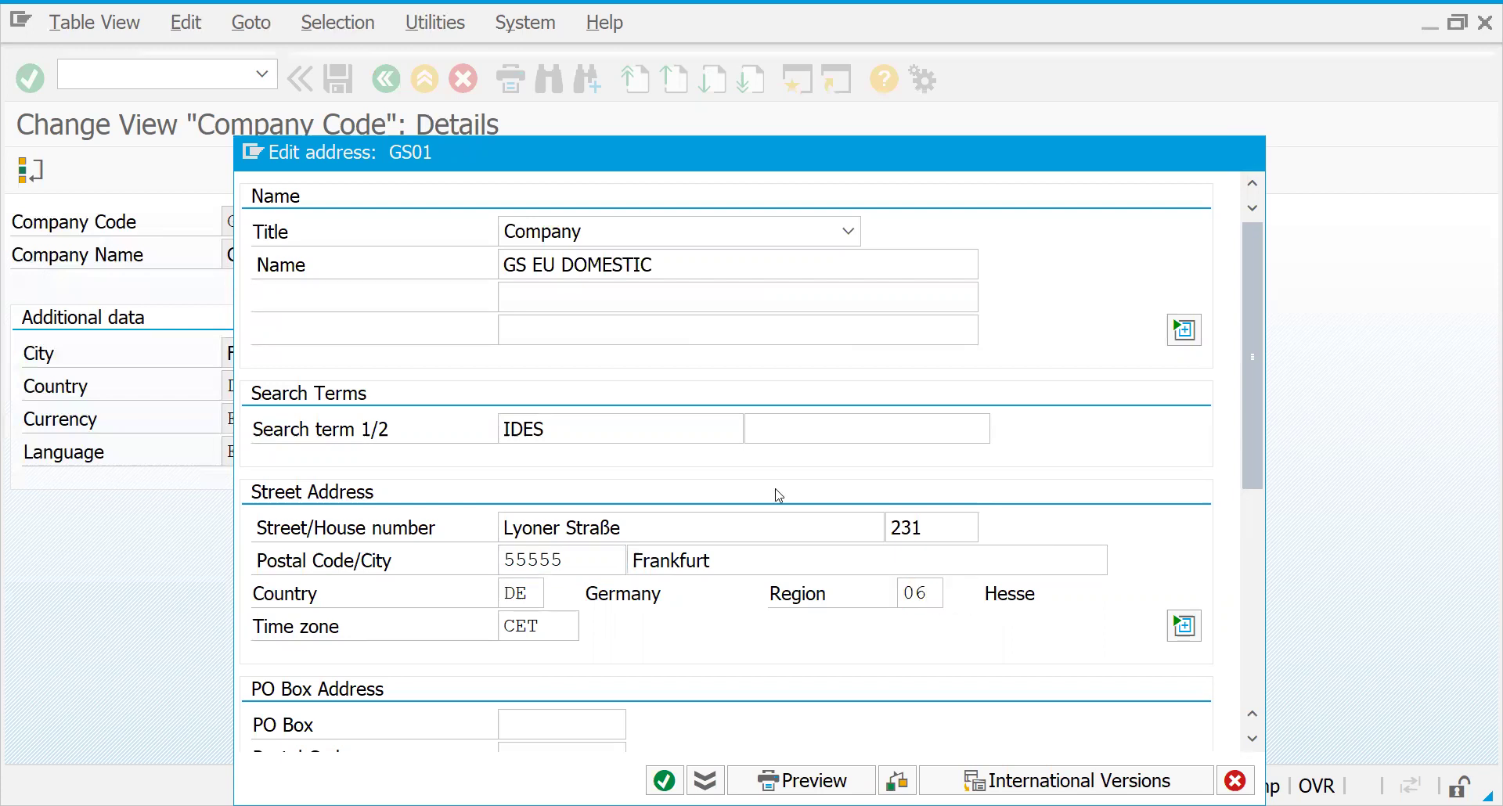
left_click(948, 350)
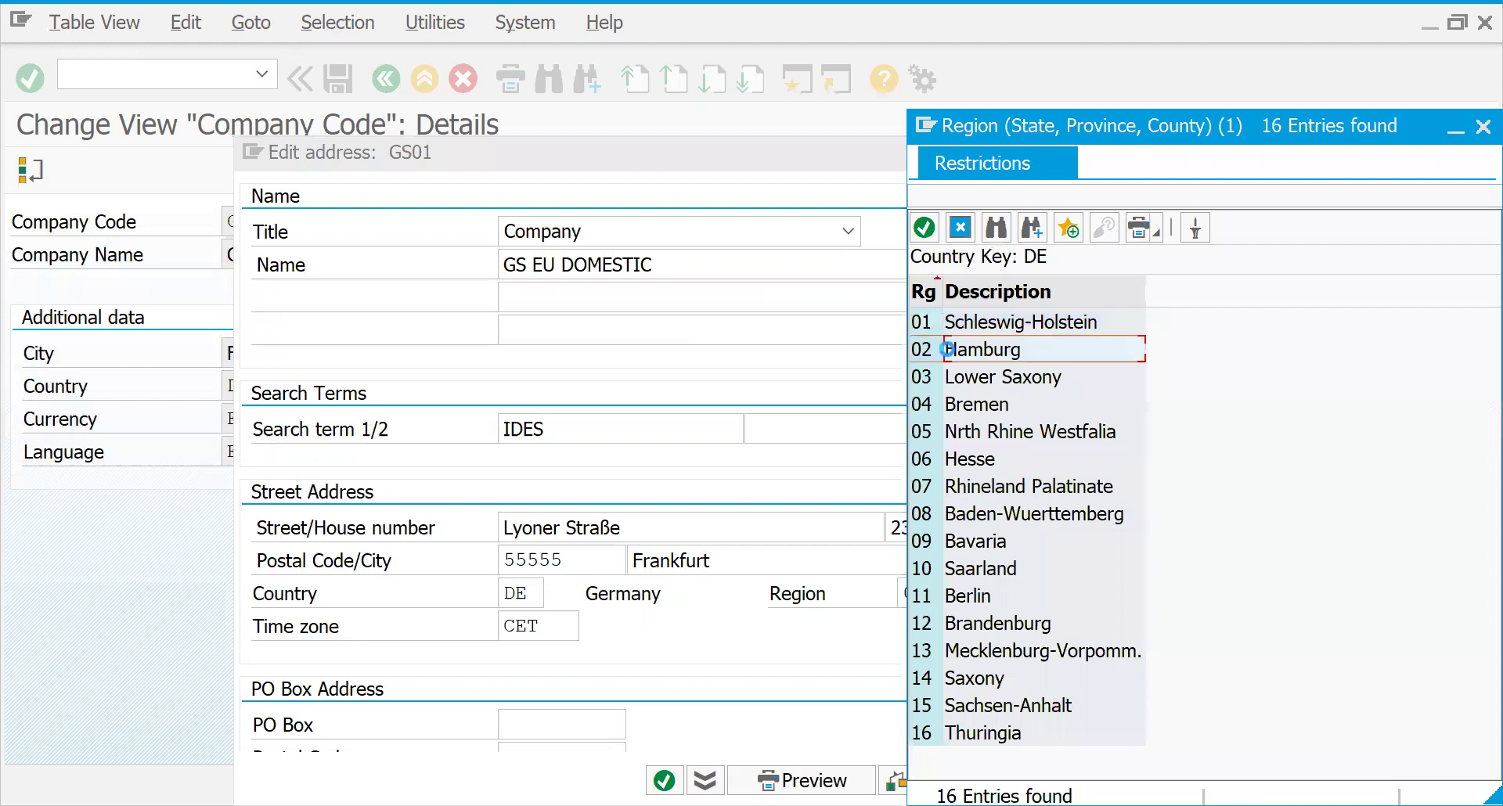
double_click(948, 350)
mouse_move(1255, 432)
left_mouse_down()
mouse_move(1298, 693)
mouse_move(1276, 412)
mouse_move(1279, 462)
mouse_move(1270, 400)
mouse_move(1242, 413)
left_mouse_up()
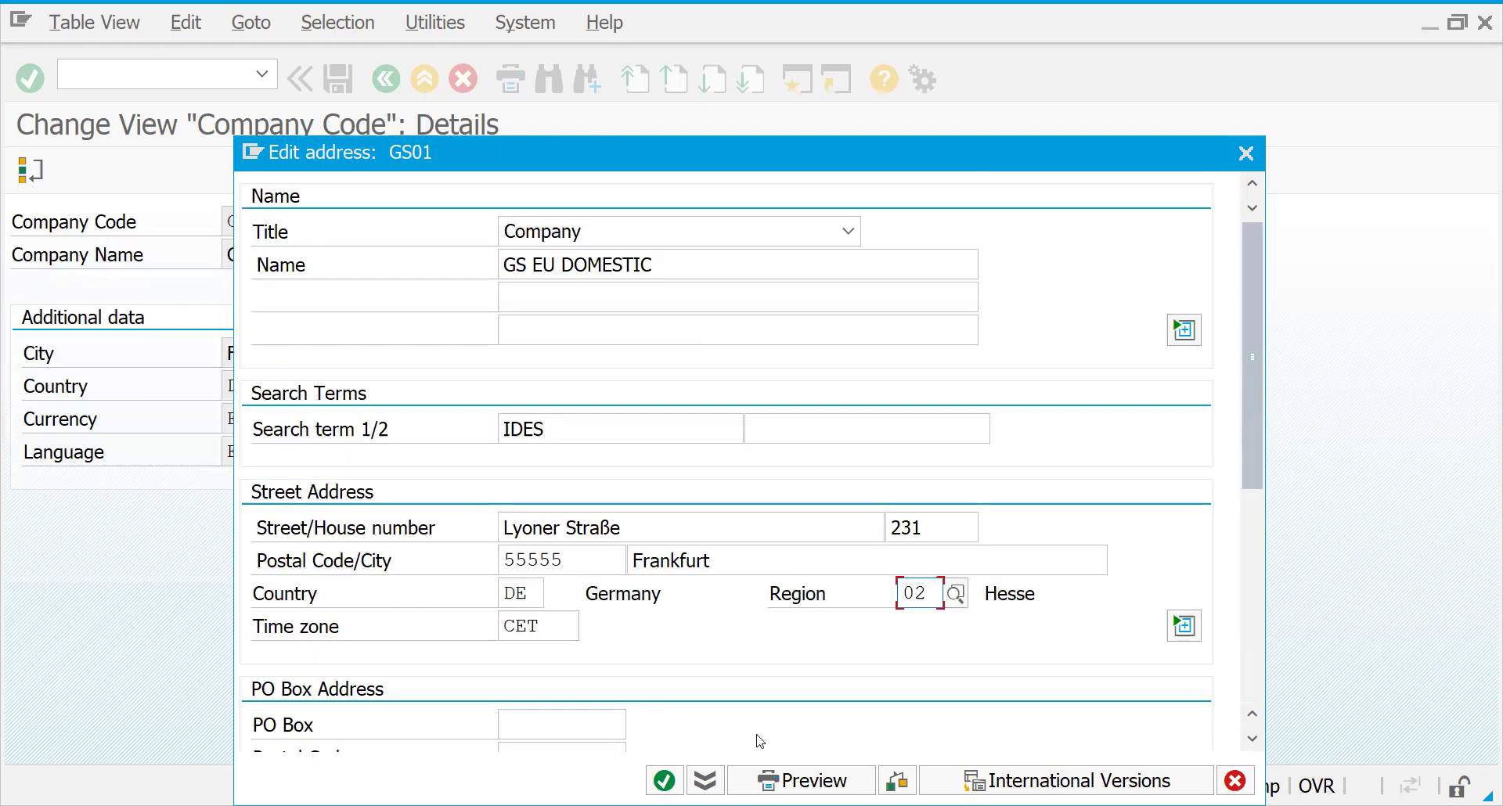
left_click(664, 781)
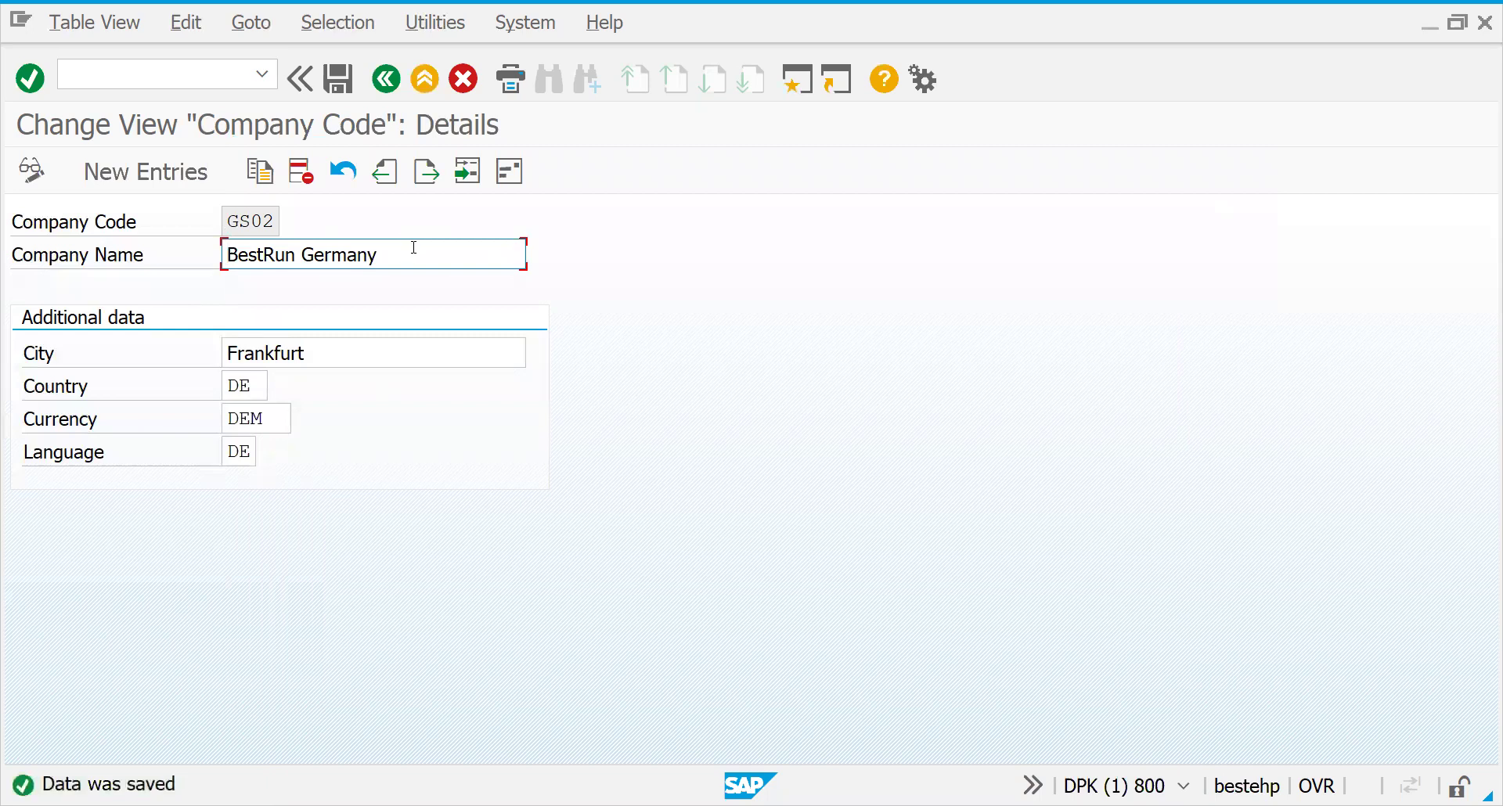
- Set the company name of company code GS02 to GS EXPORTS MFG
key("ctrl+a")
type("D")
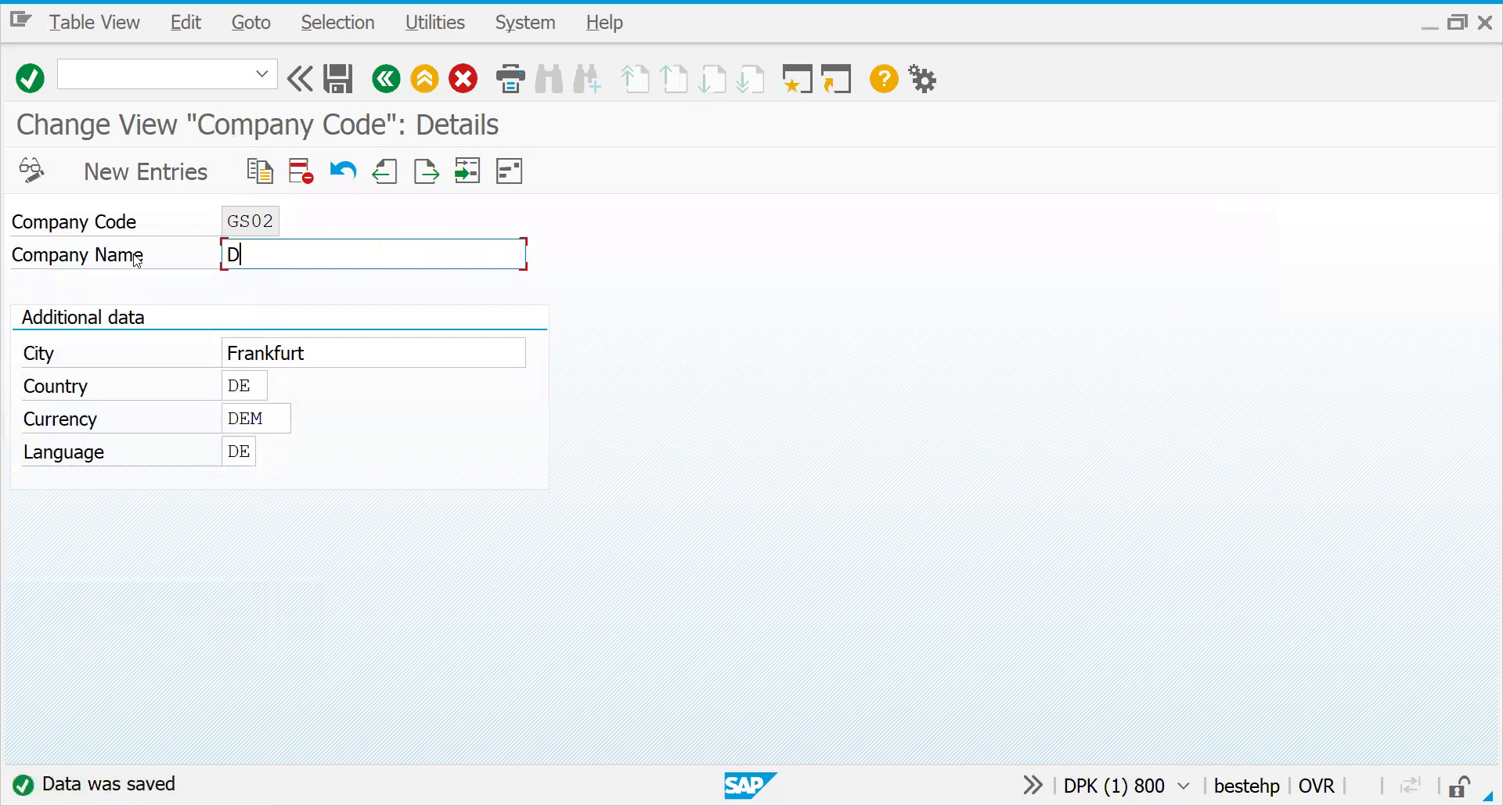
key("BackSpace")
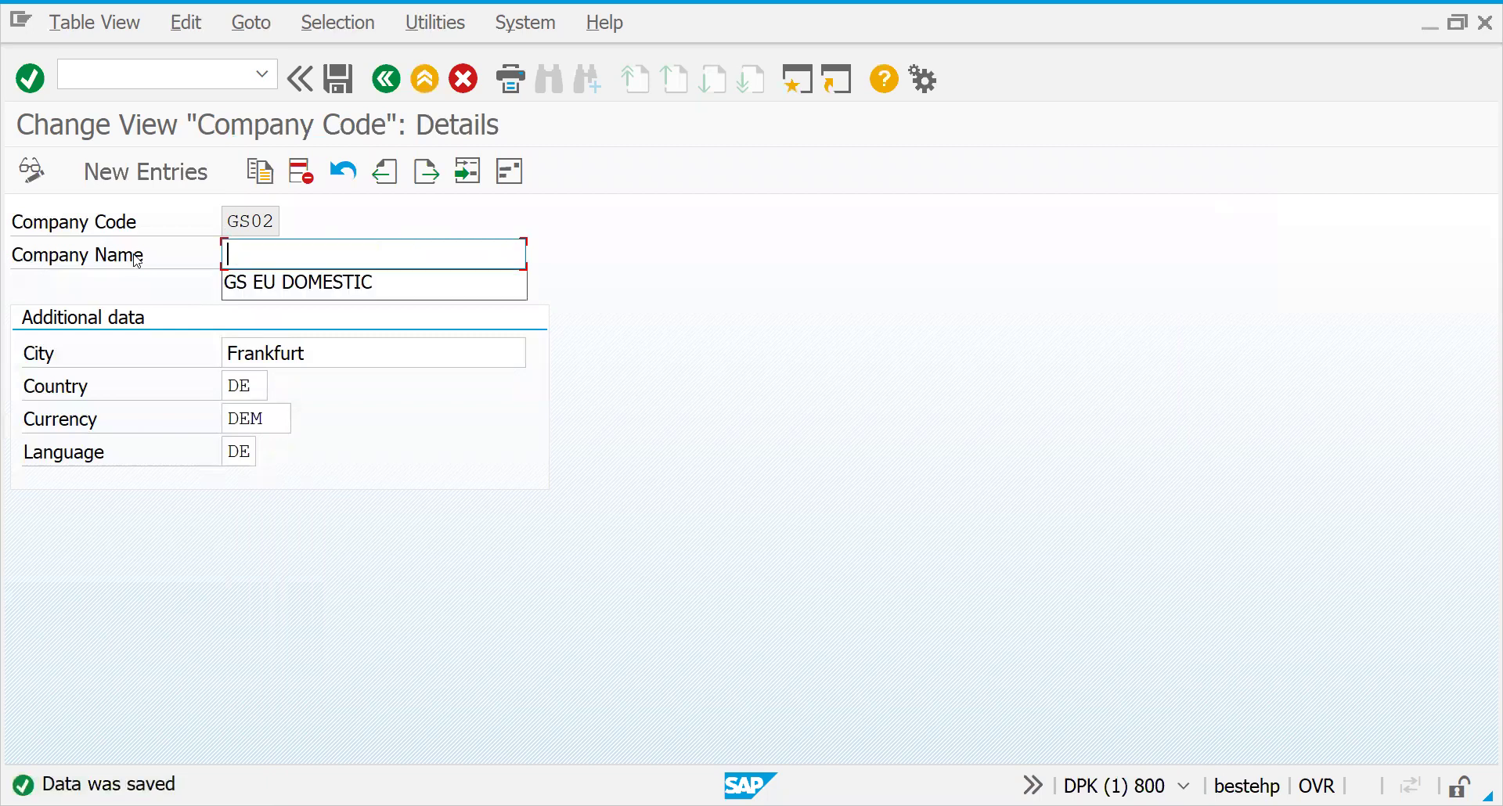
left_click(250, 283)
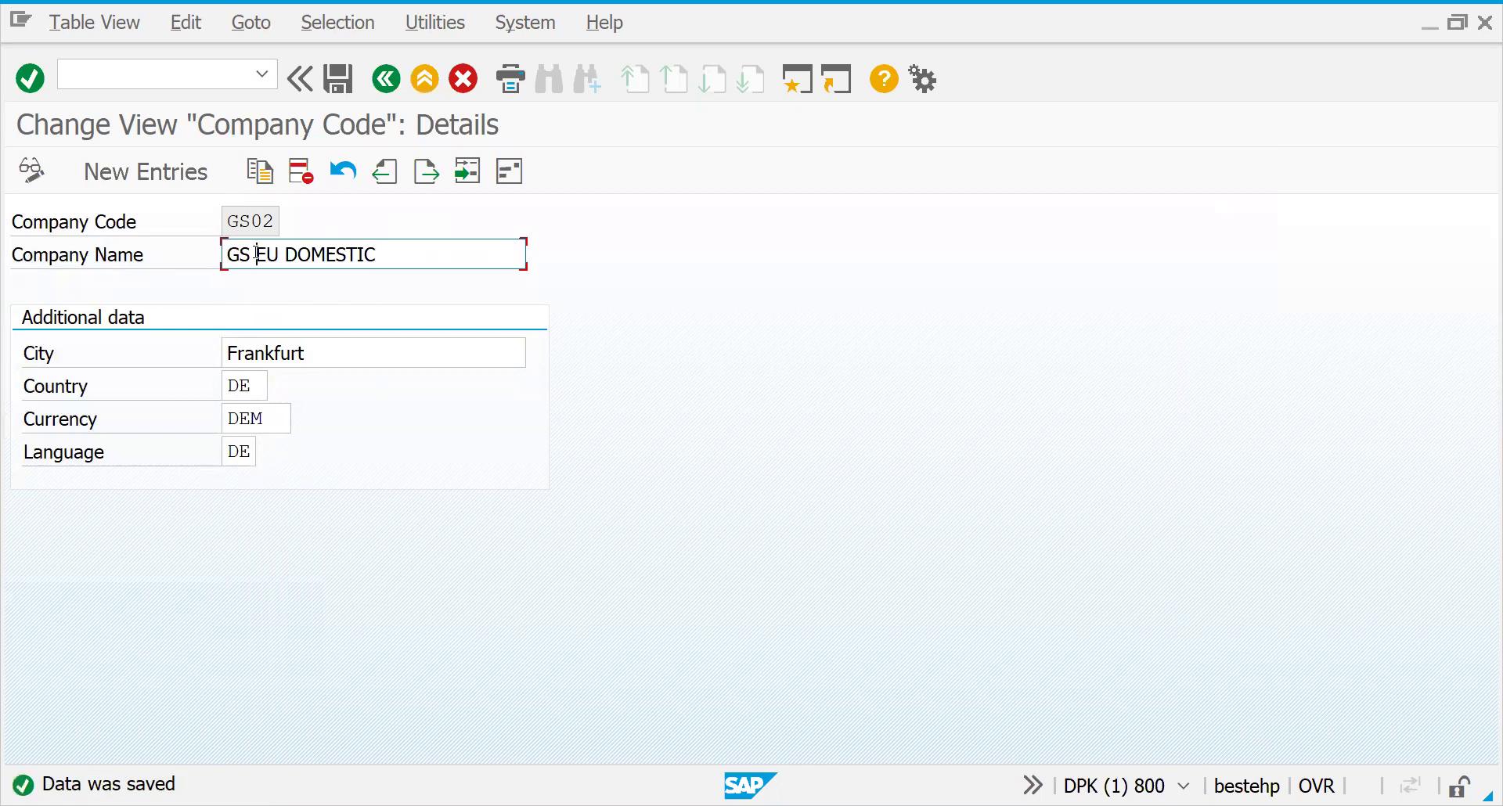
key("Delete")
key("Delete")
key("Delete")
key("Delete")
key("Delete")
key("Delete")
key("Delete")
key("Delete")
key("Delete")
key("Delete")
key("Delete")
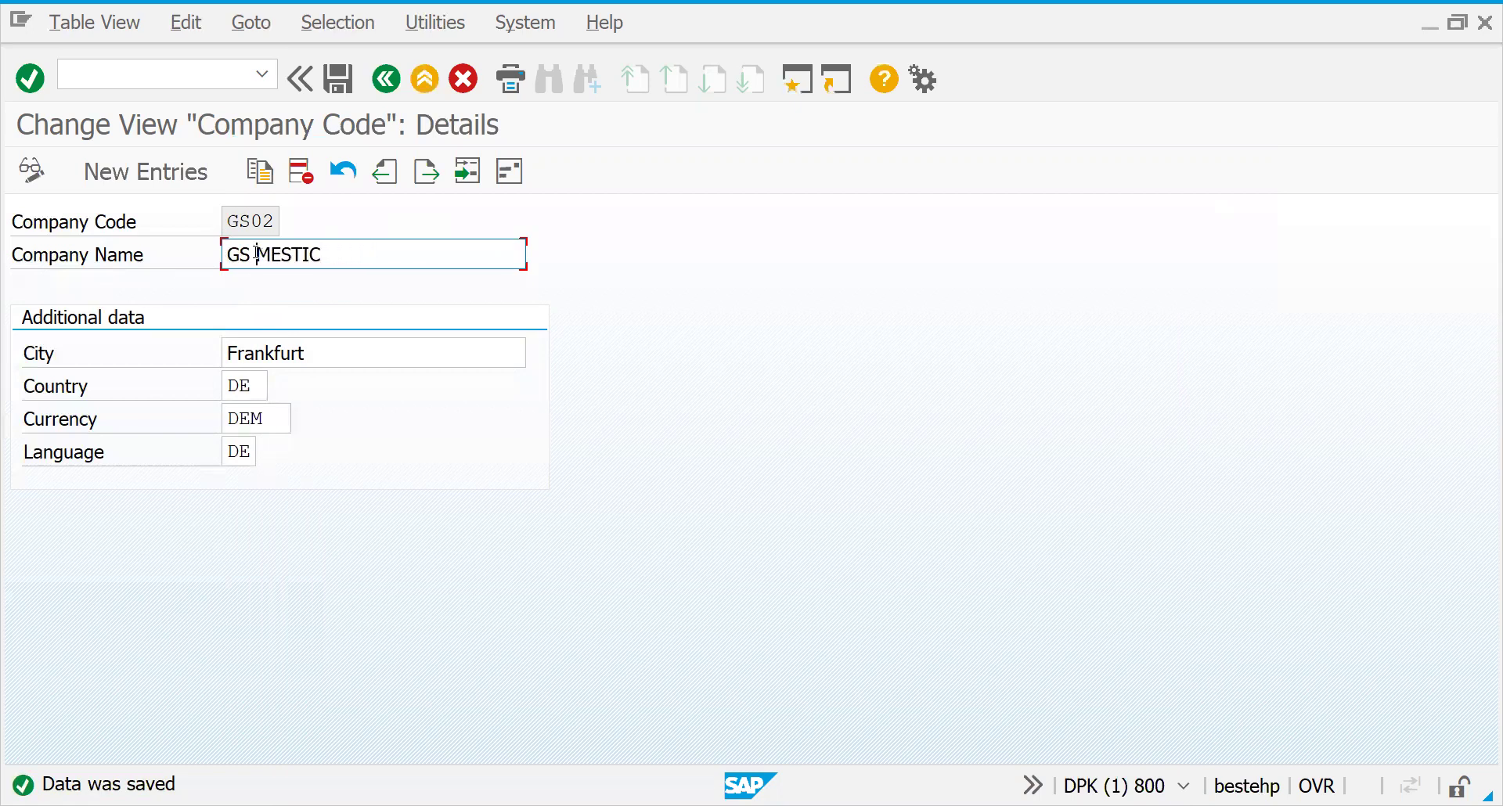
type("EXPORTS MA")
key("BackSpace")
type("FG")
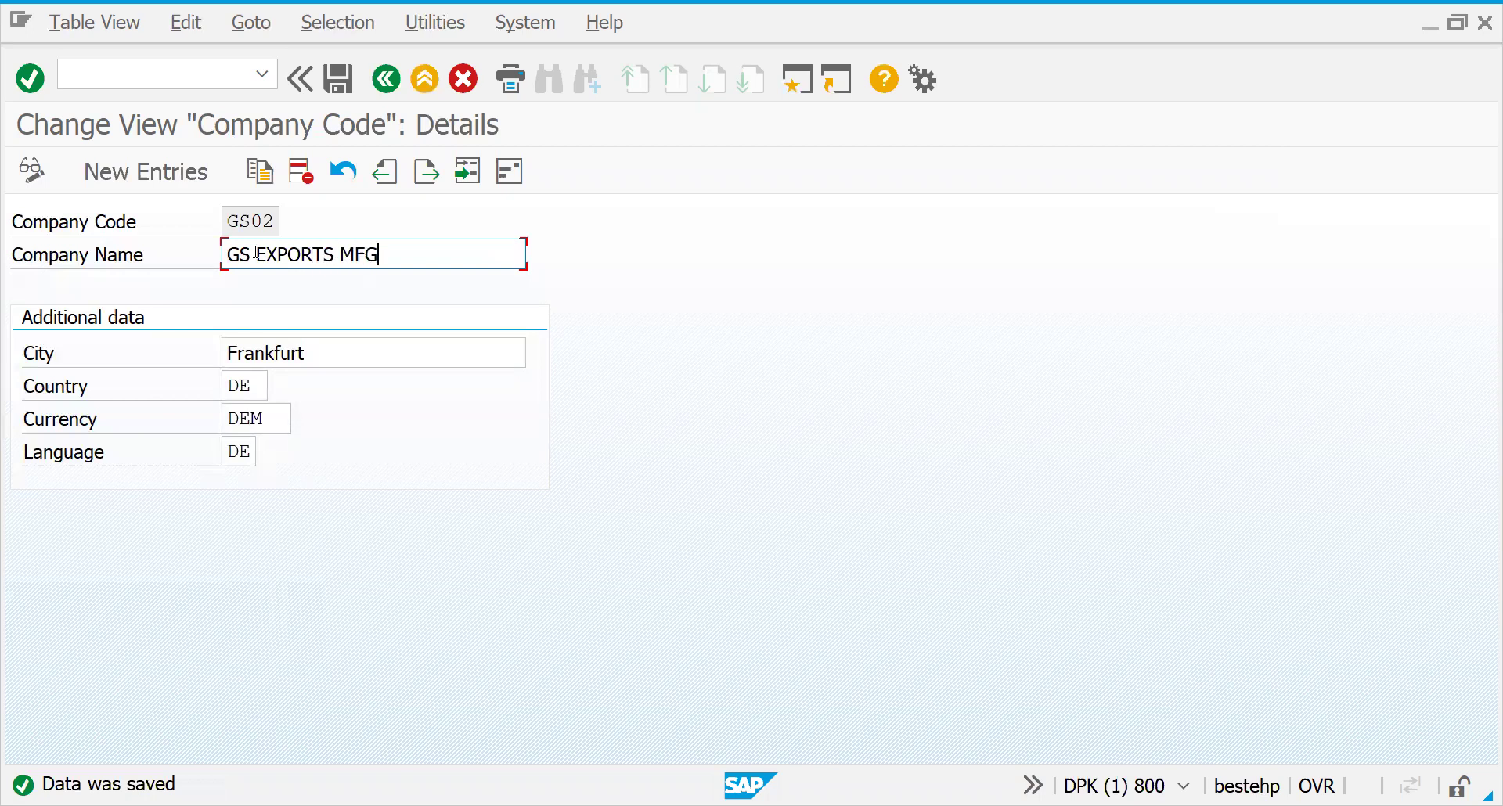
- Set the city of company code GS02 to BERLIN and its language to EN
left_click(322, 349)
left_click_drag(321, 349, 226, 354)
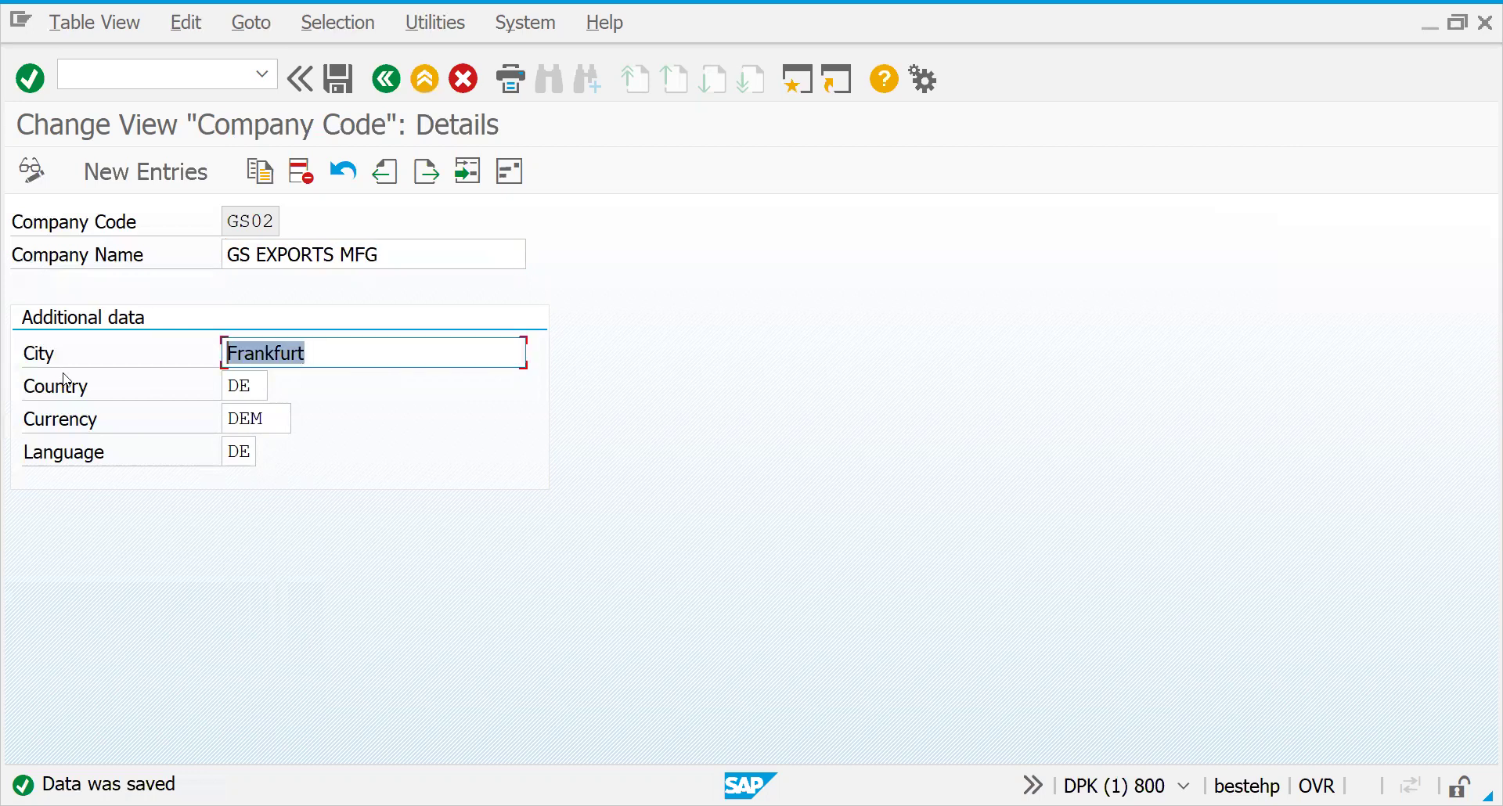
type("BE")
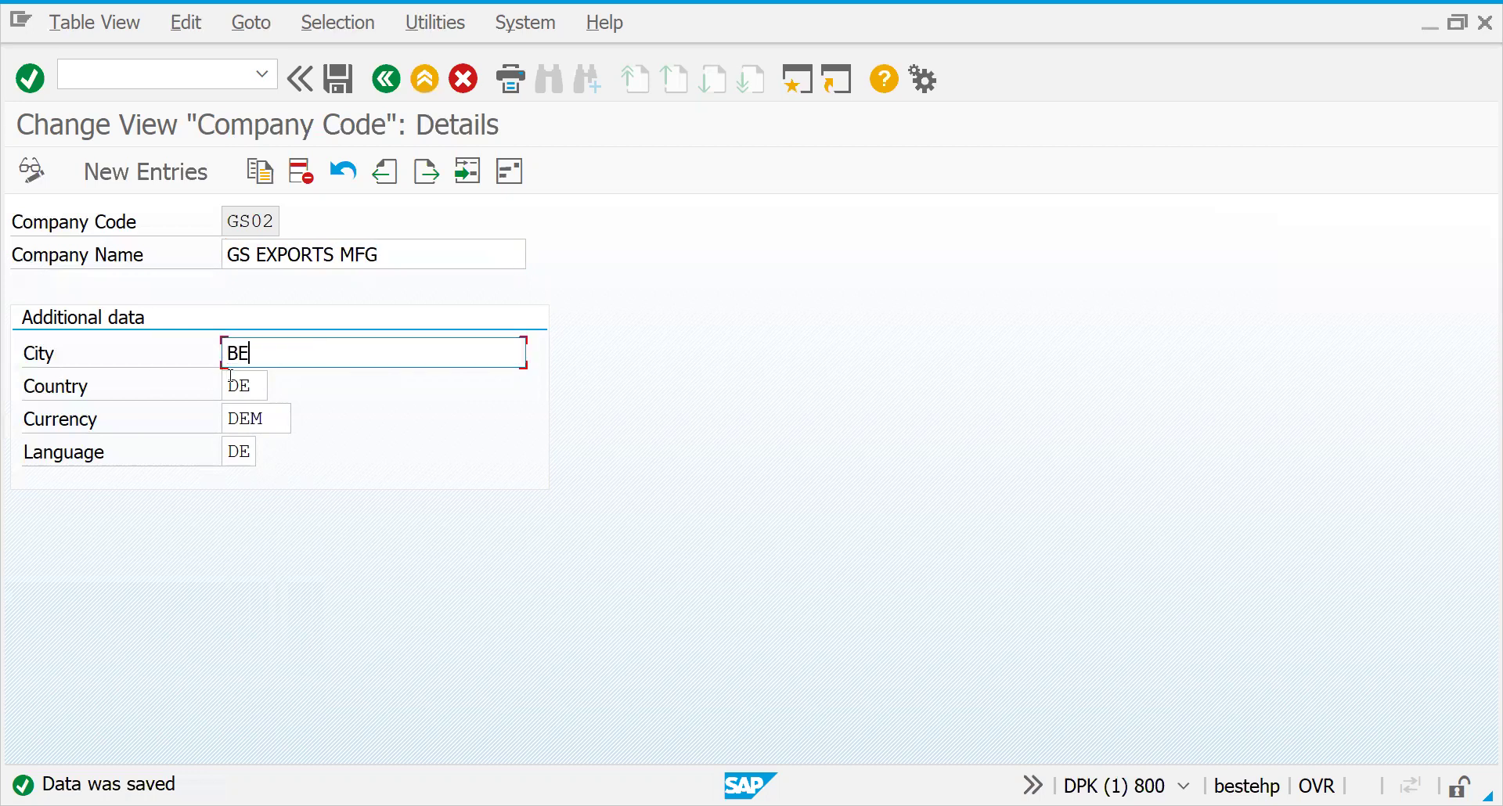
type("RLIN")
left_click_drag(226, 386, 282, 400)
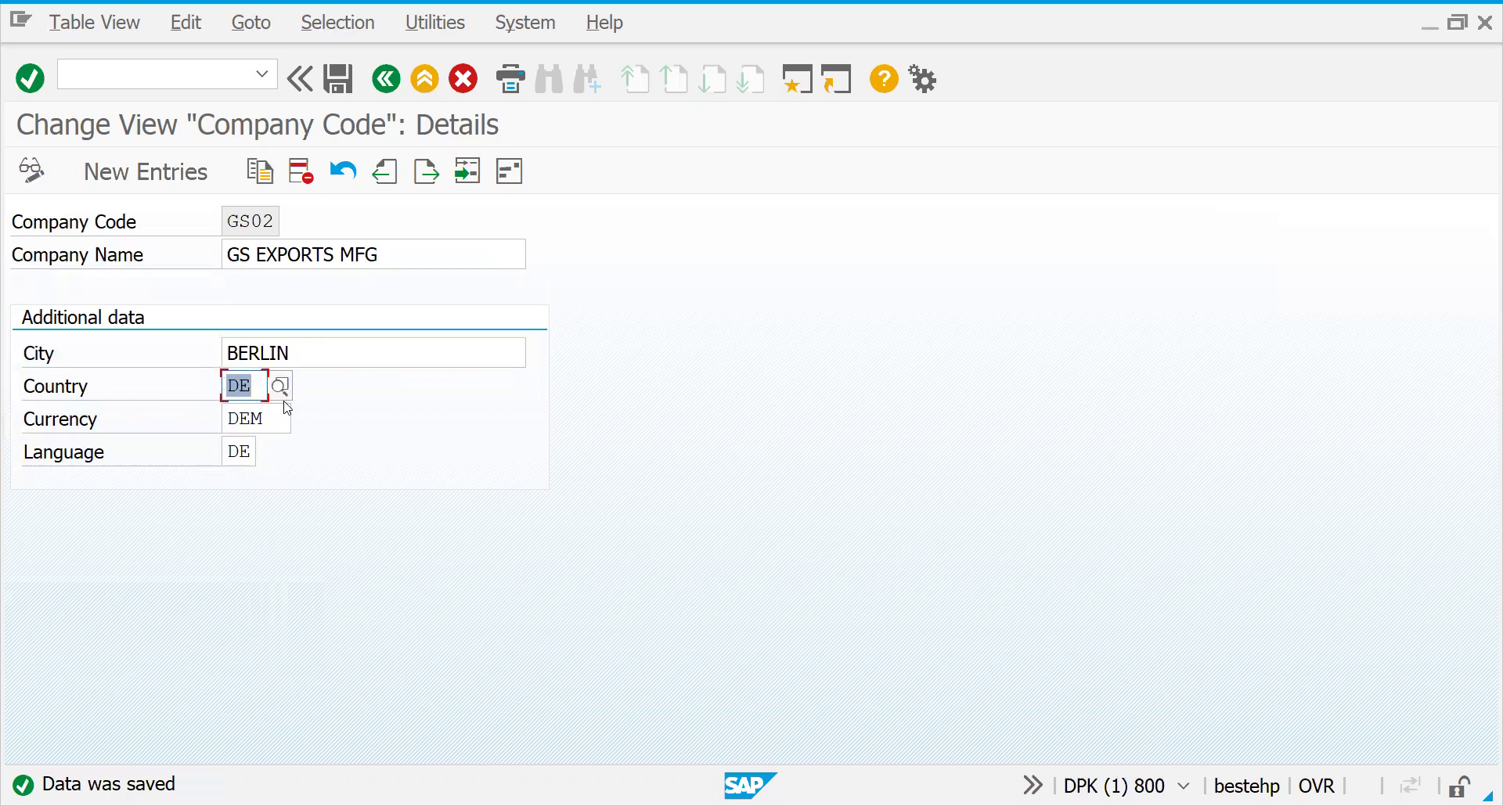
double_click(234, 450)
type("EN")
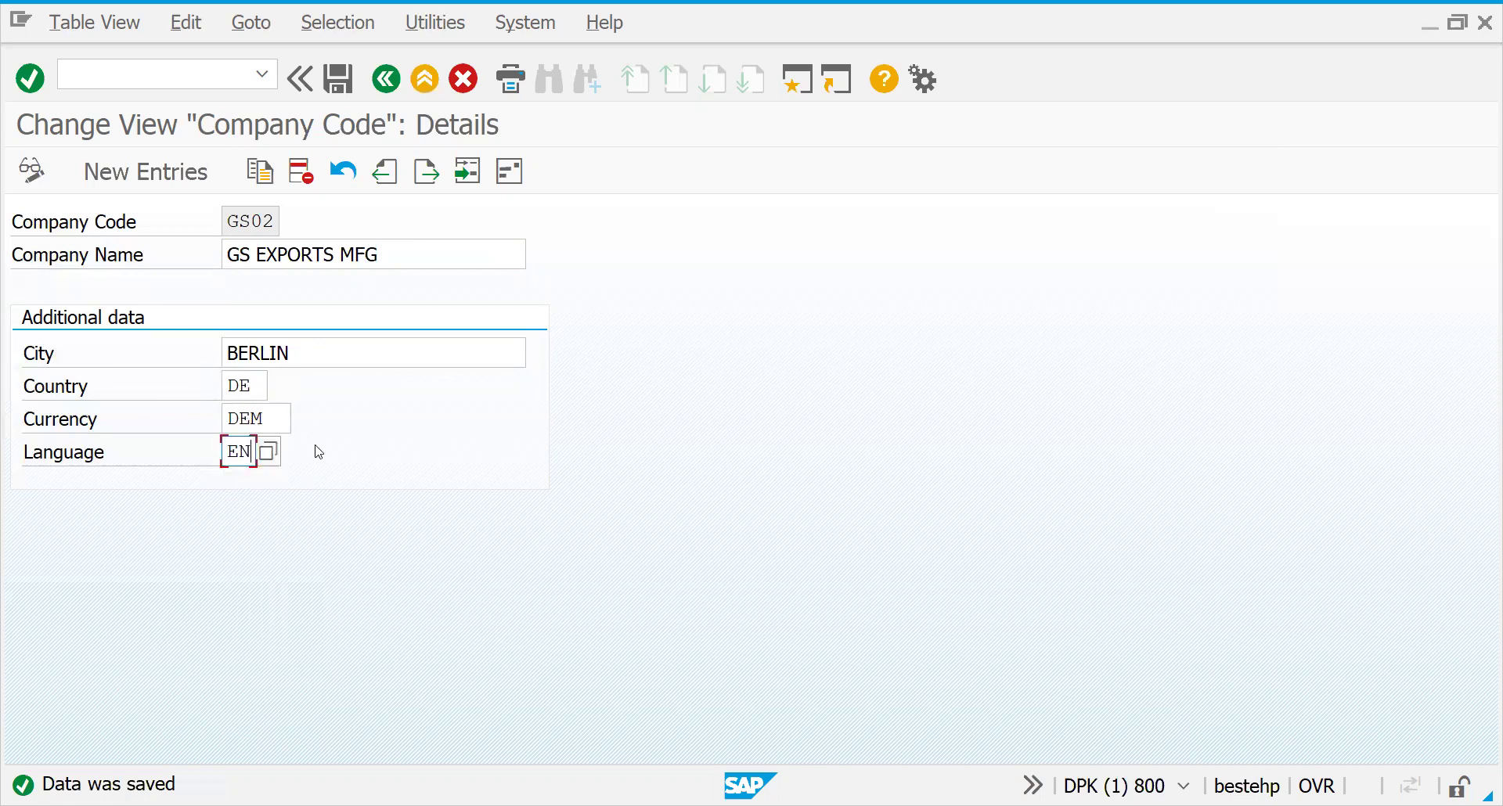
key("Return")
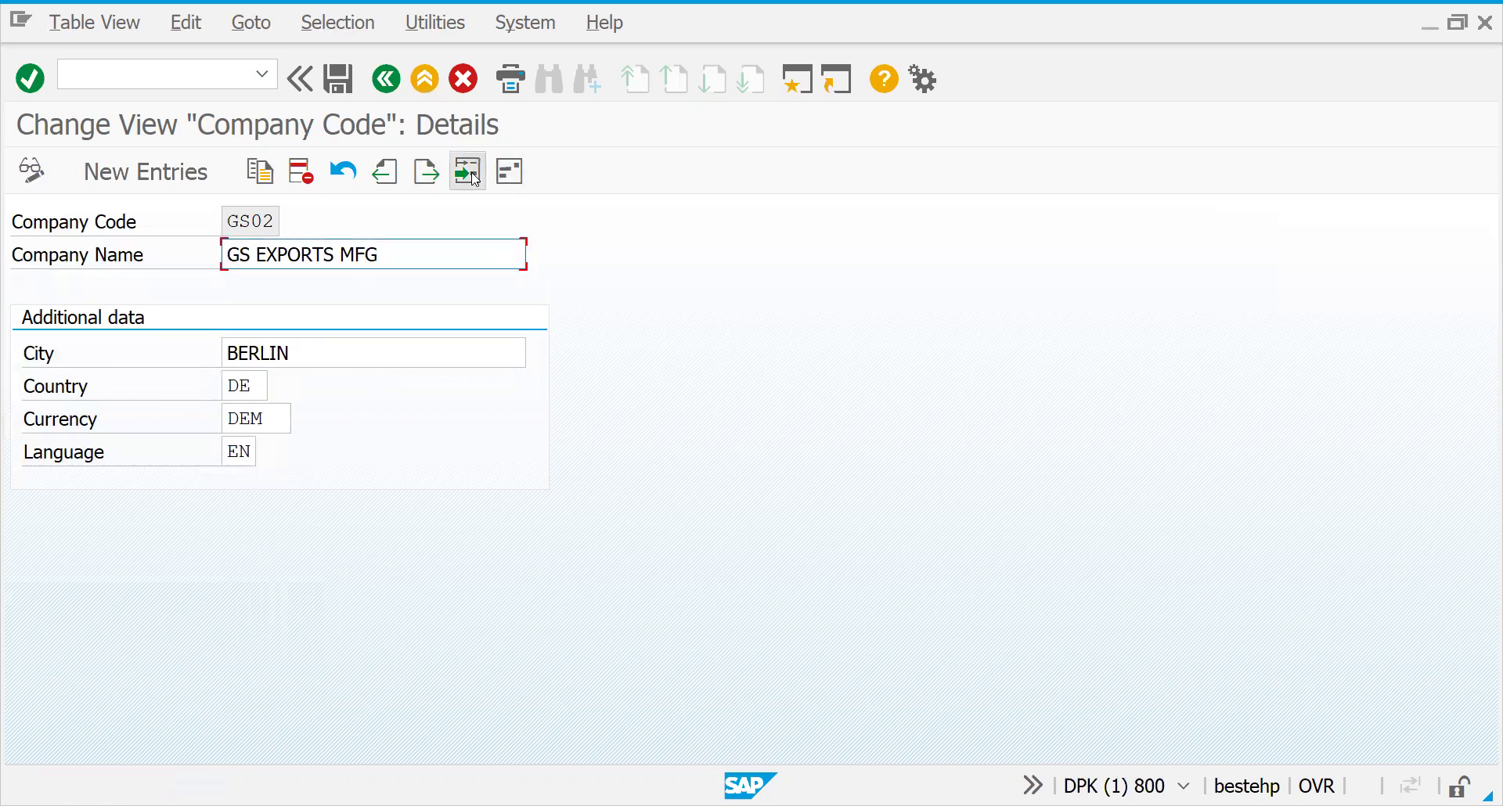
- Open the address of company code GS02 and set the first name line to GS EXPORTS MFG
left_click(510, 172)
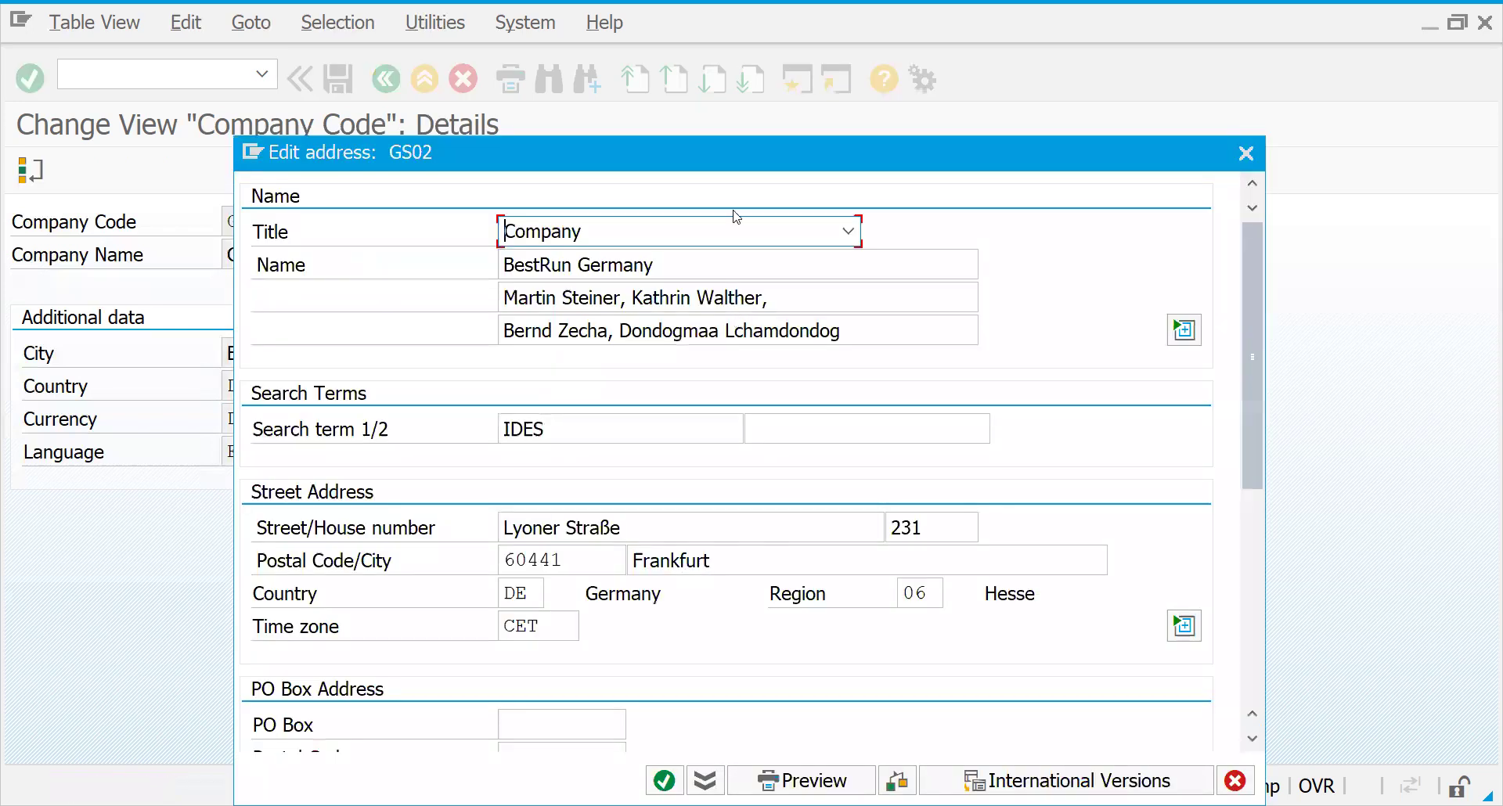
key("Tab")
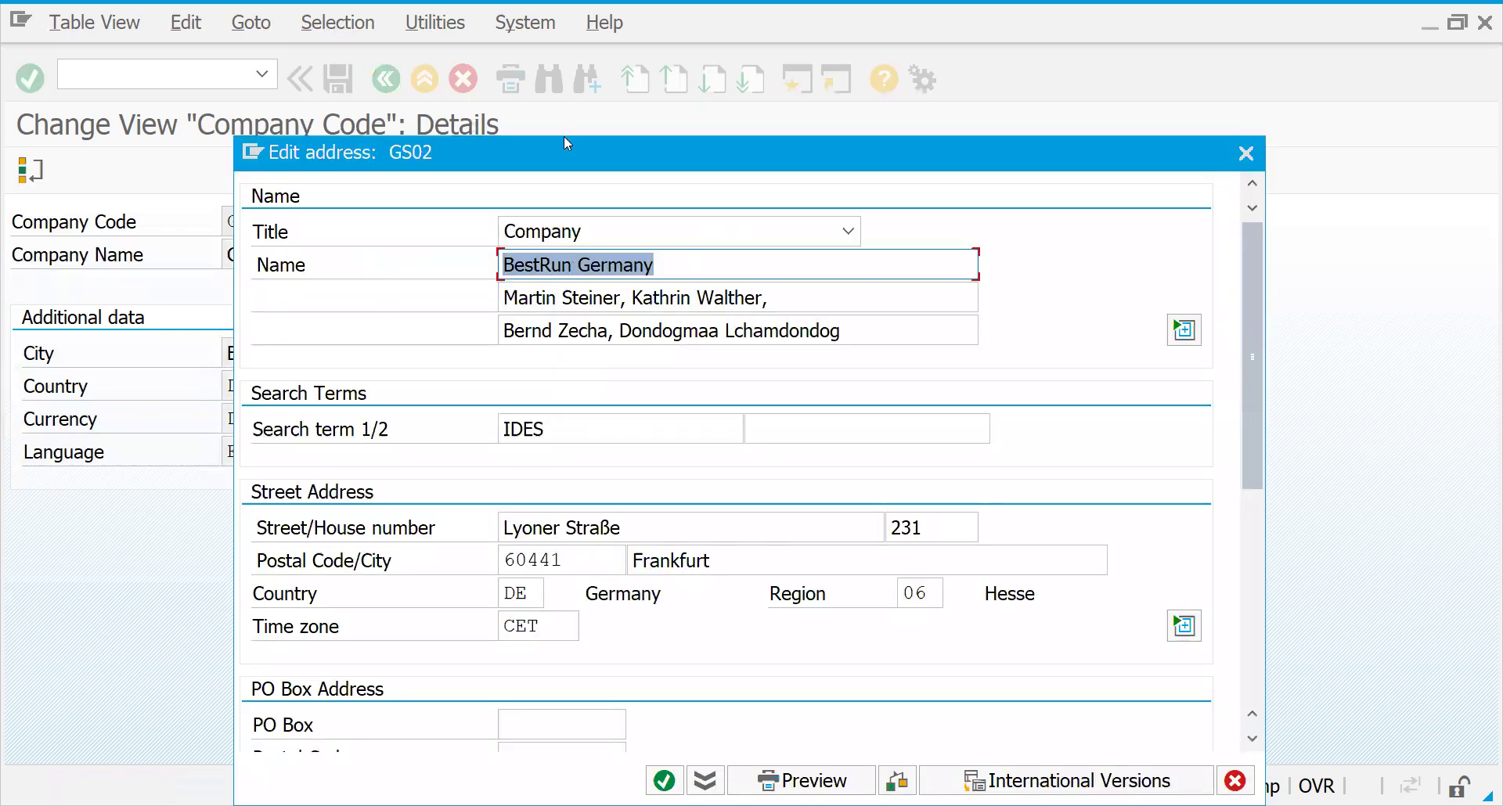
left_click_drag(579, 153, 867, 58)
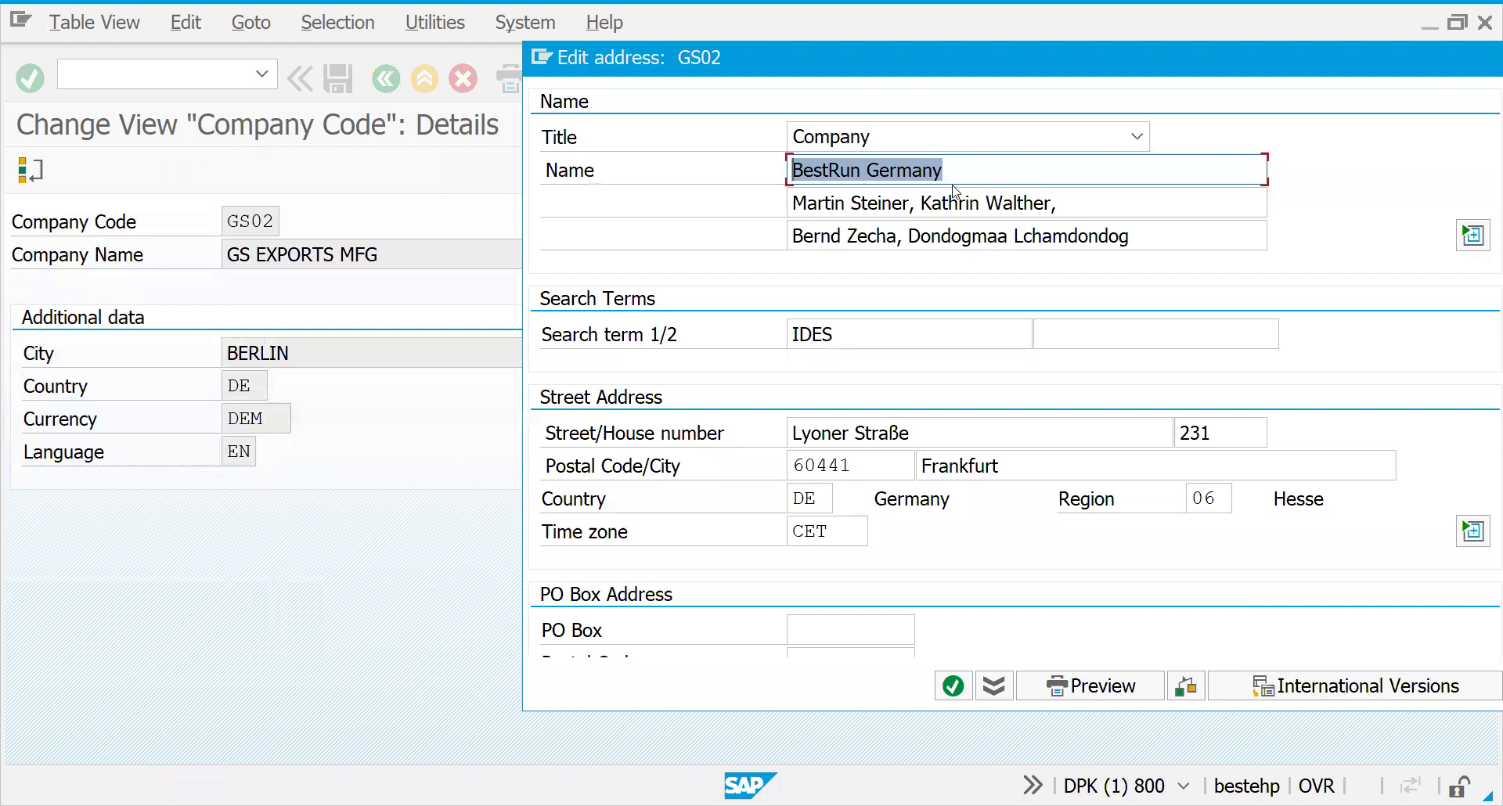
type("GS EXPO")
key("BackSpace")
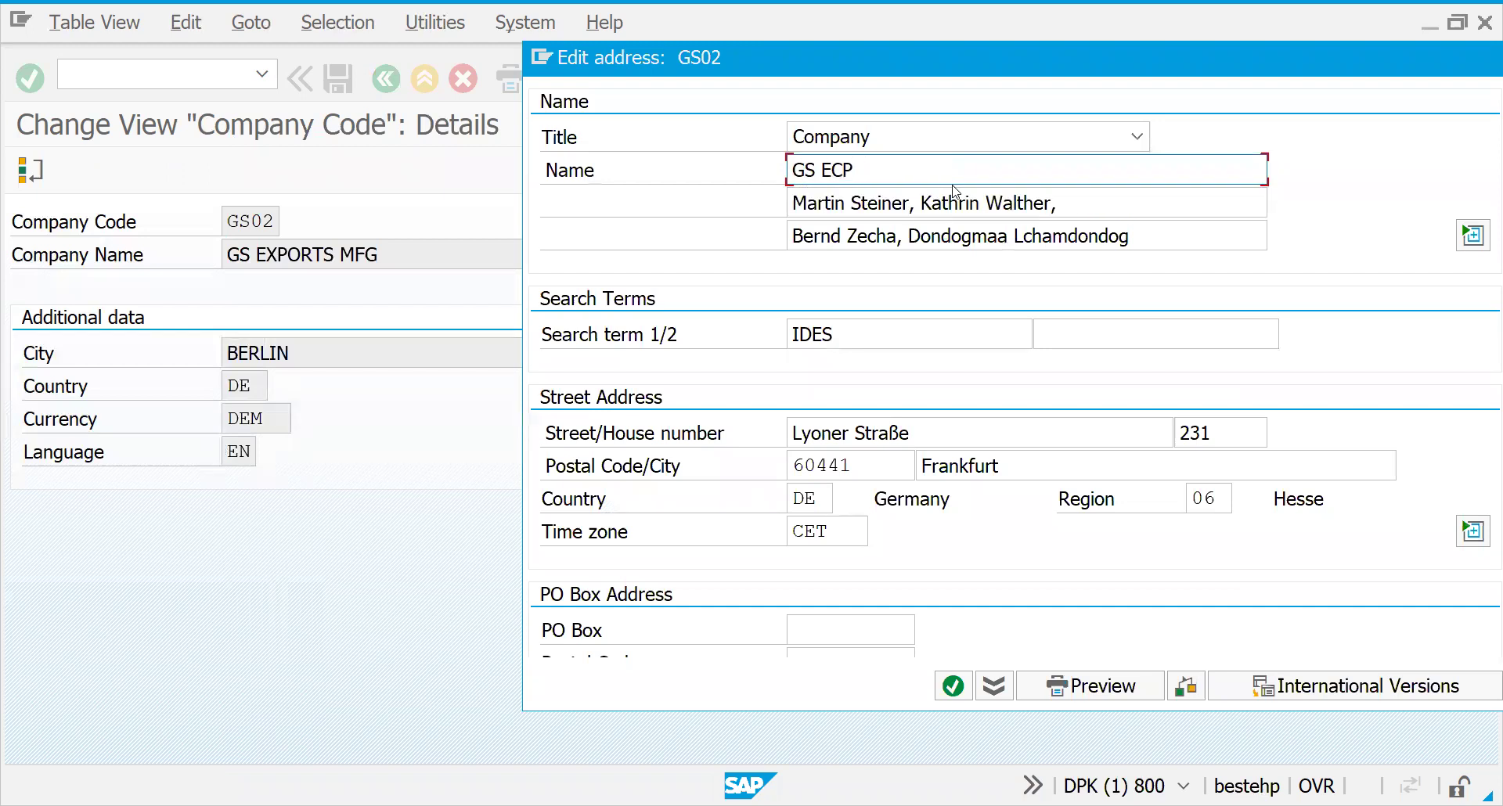
type("ORTS MFG")
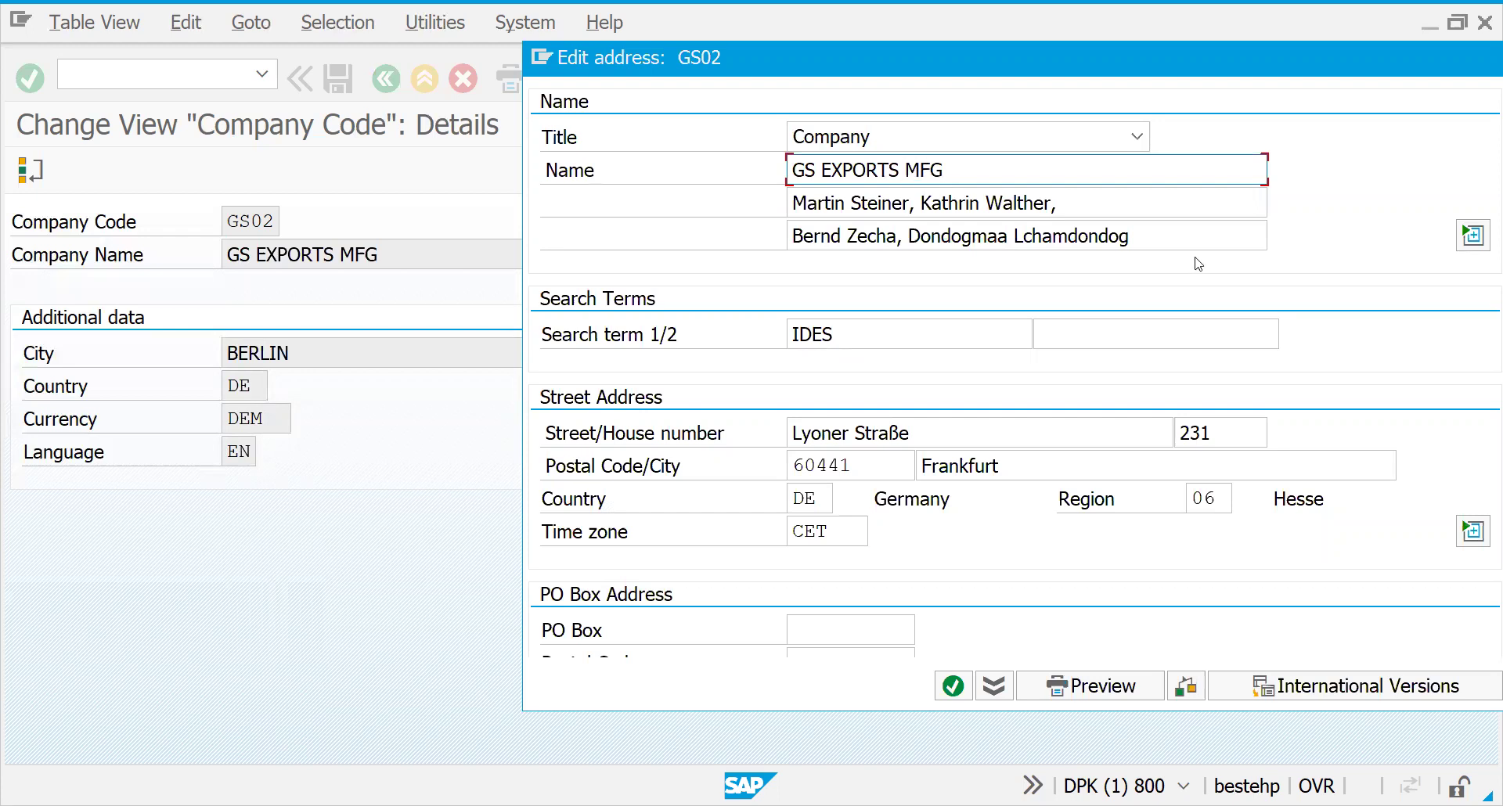
- Clear the two additional name lines in the GS02 address
left_click_drag(1089, 194, 648, 216)
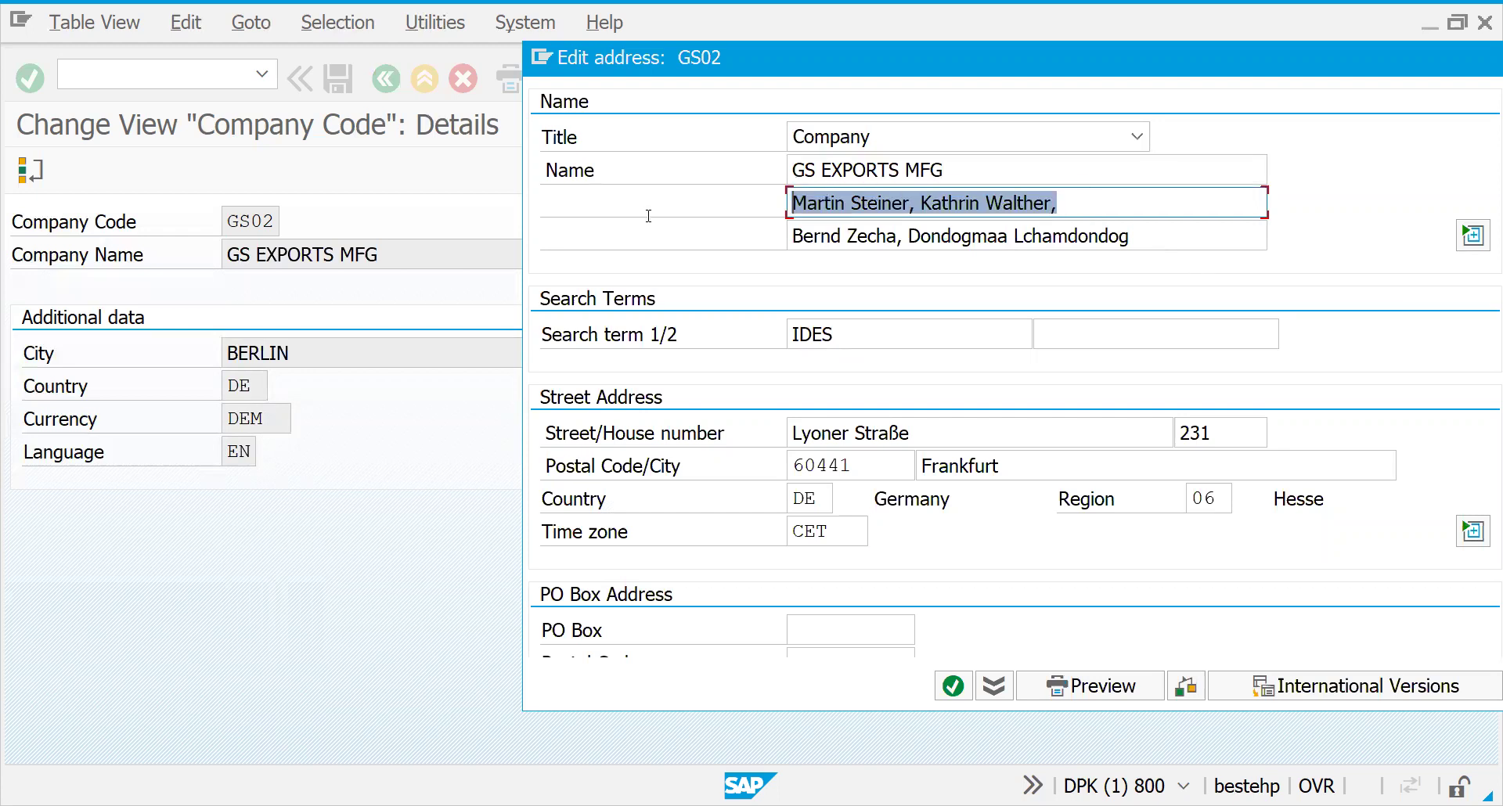
key("Delete")
left_click_drag(1238, 229, 584, 224)
key("Delete")
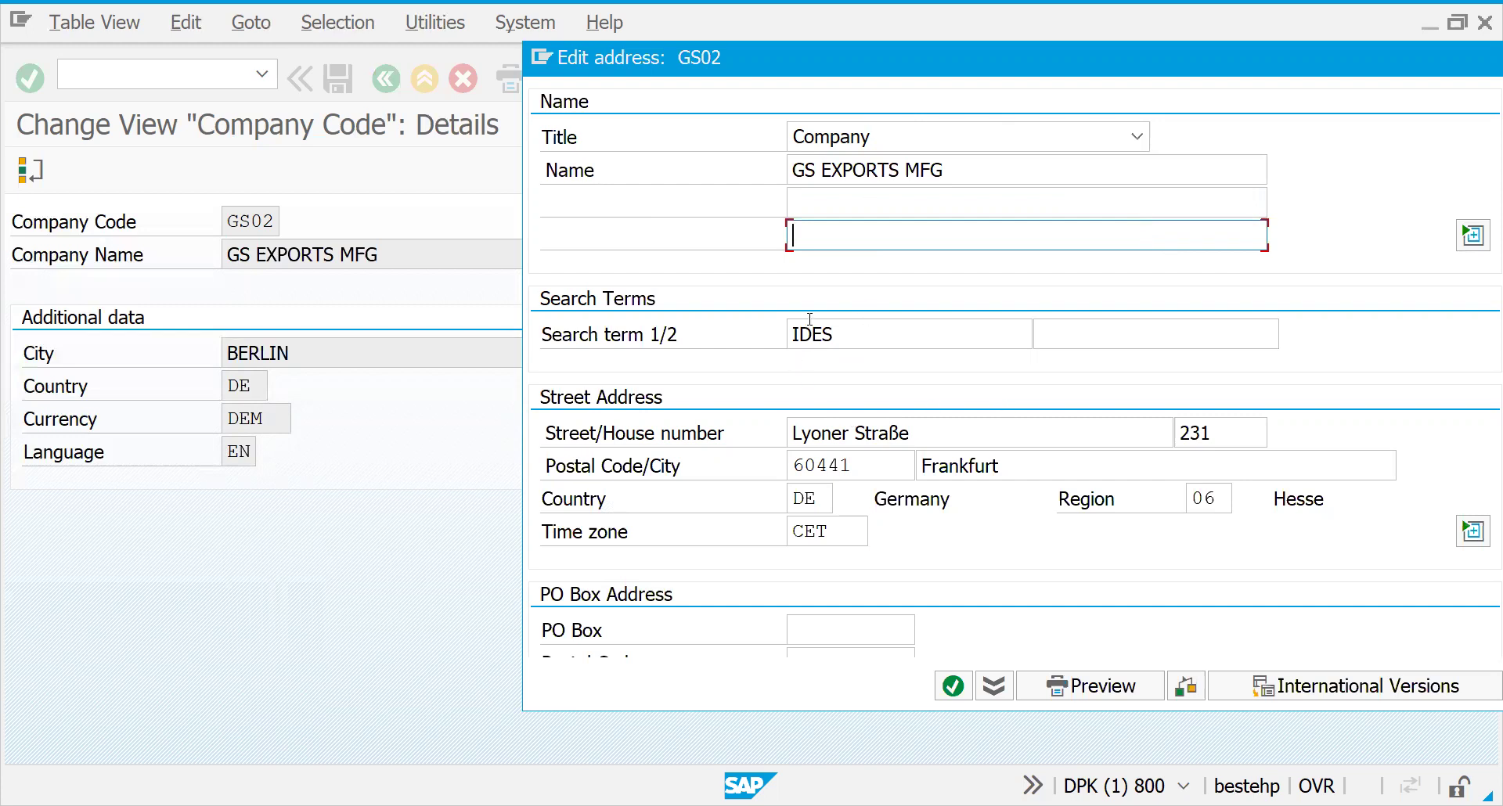
- Set the postal code to 66666 and the city to BERLIN in the street address of GS02
double_click(860, 467)
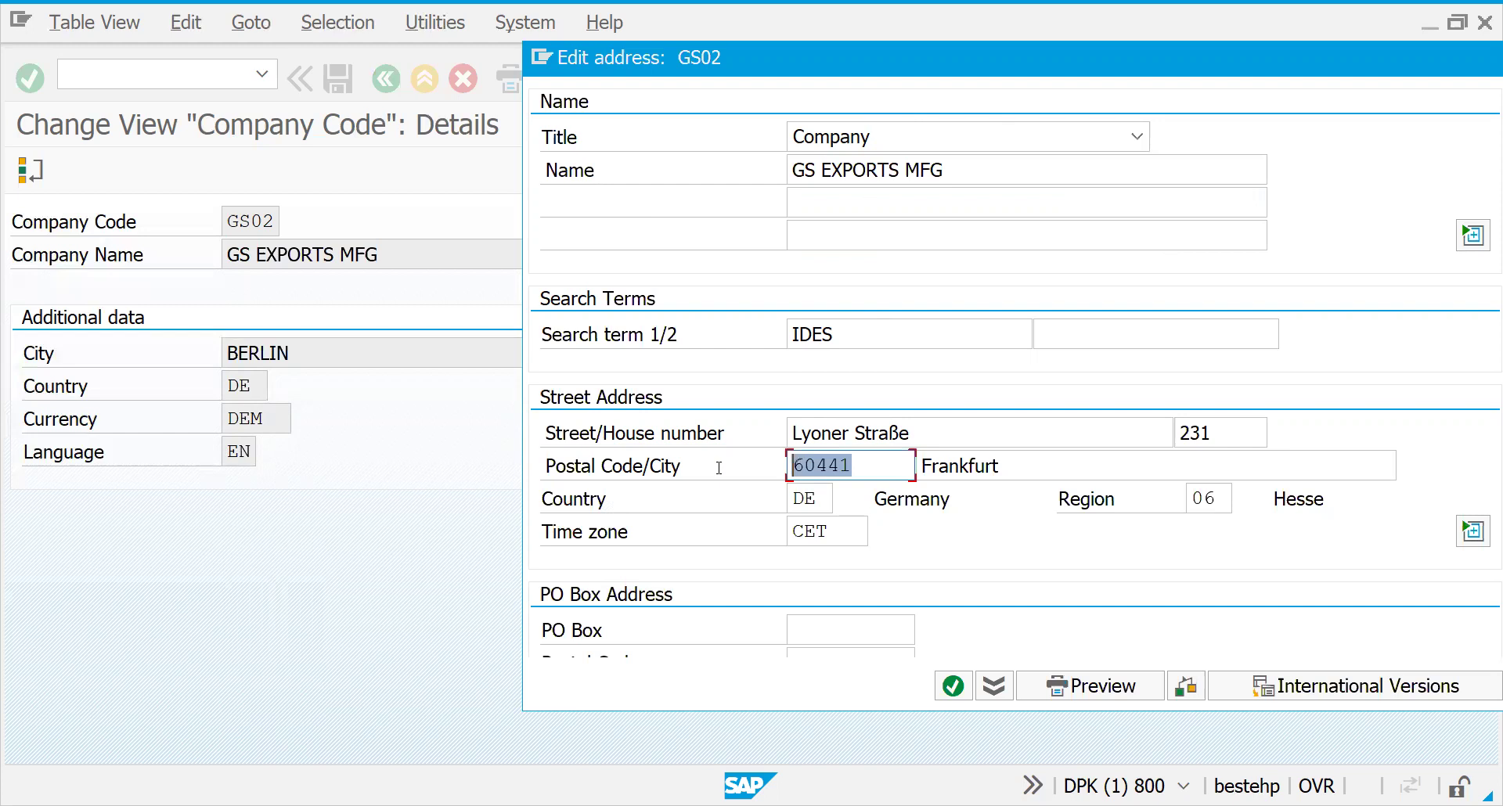
type("66666")
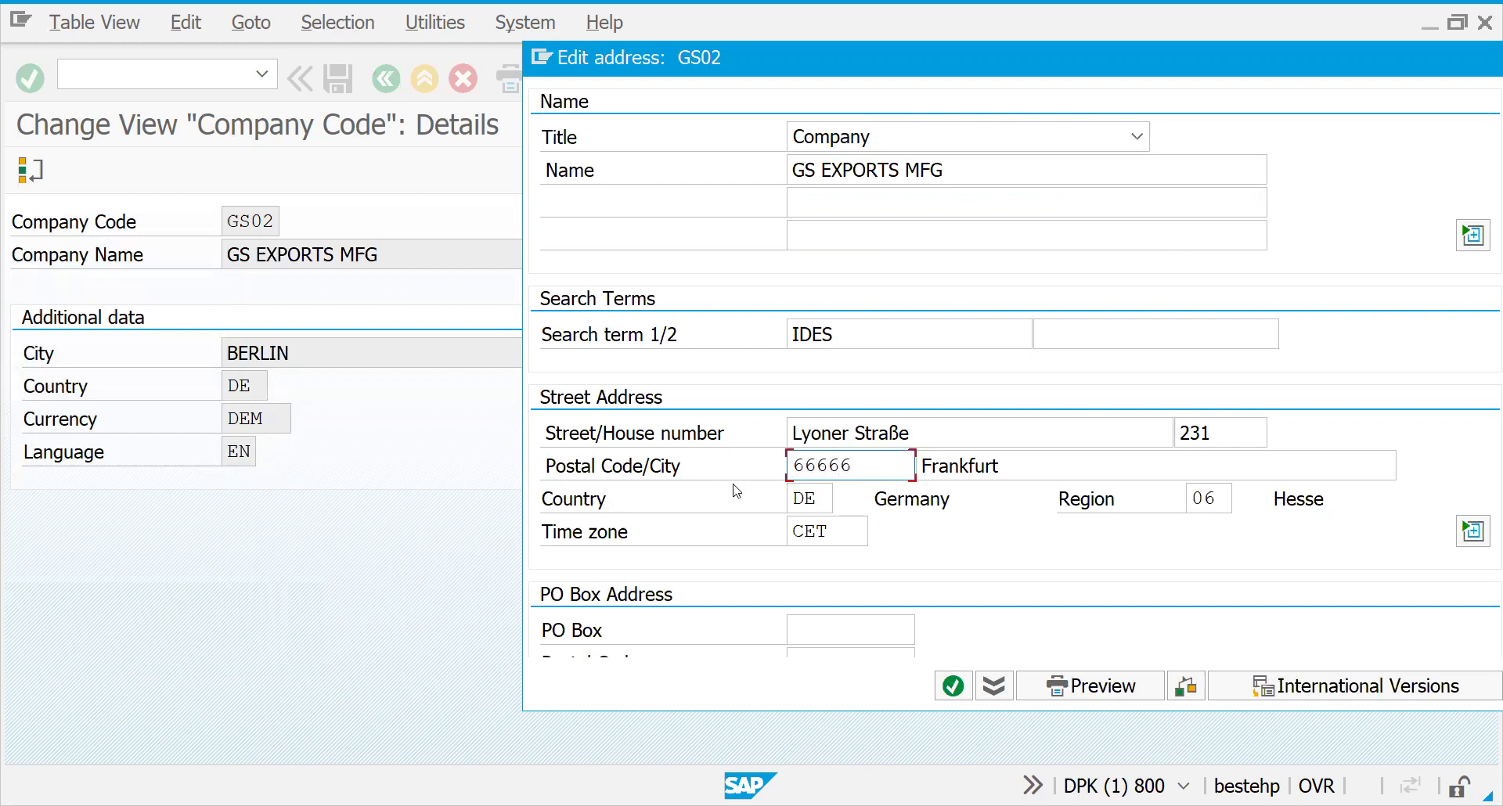
key("Tab")
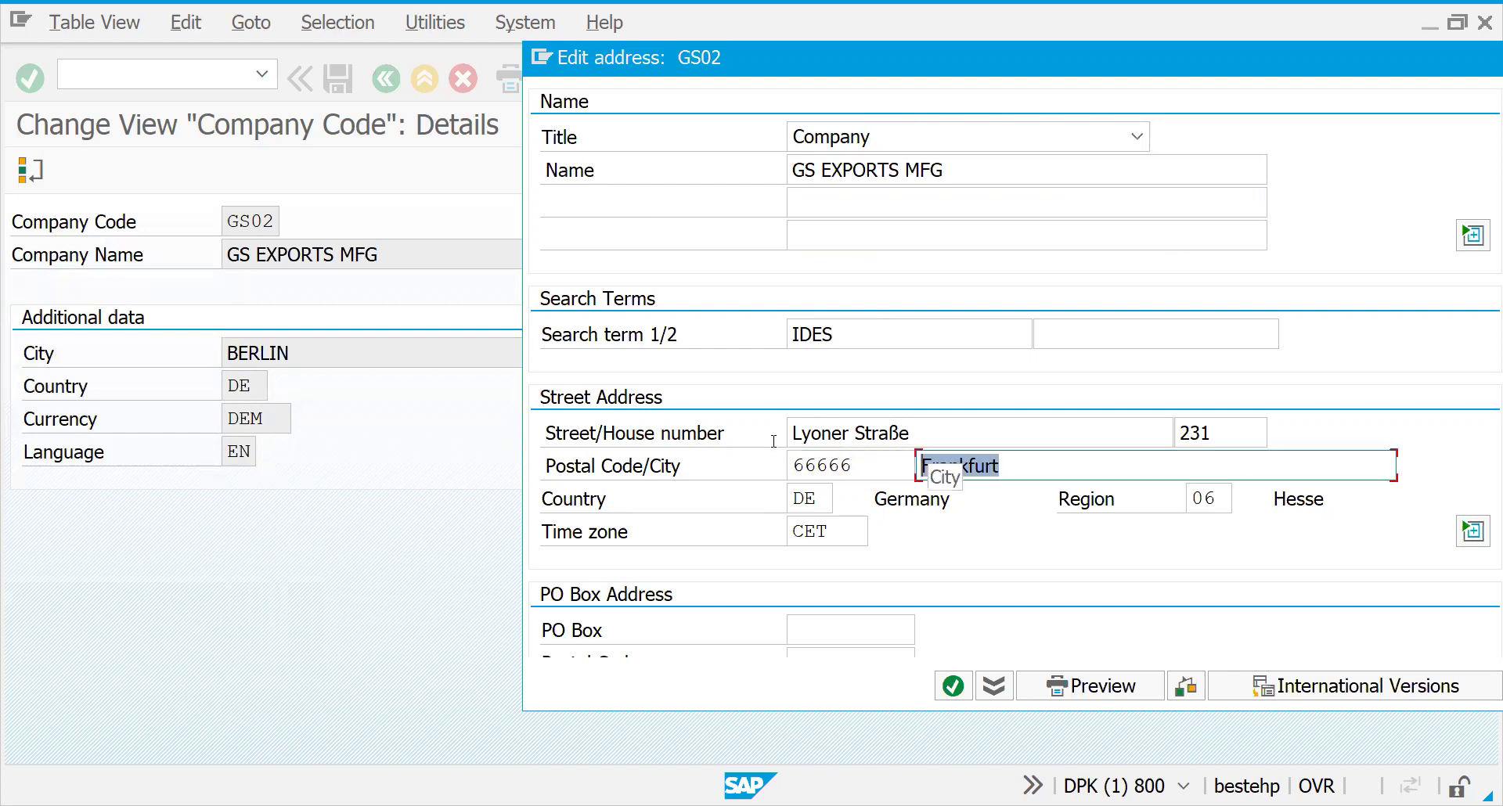
type("BERLIN")
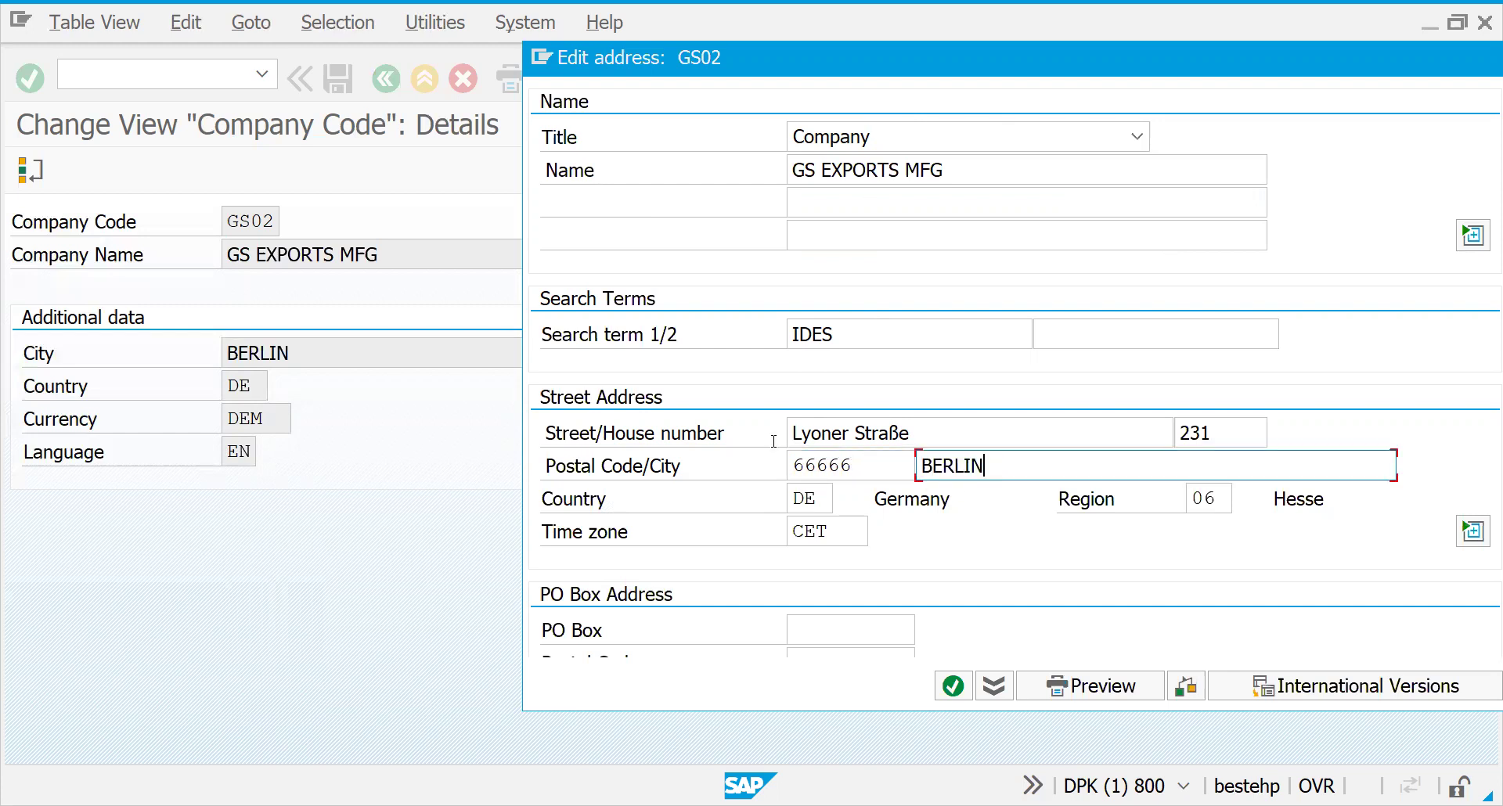
- Set the region in the GS02 address to 11, Berlin, accept the address and save the company code data
left_click(1198, 500)
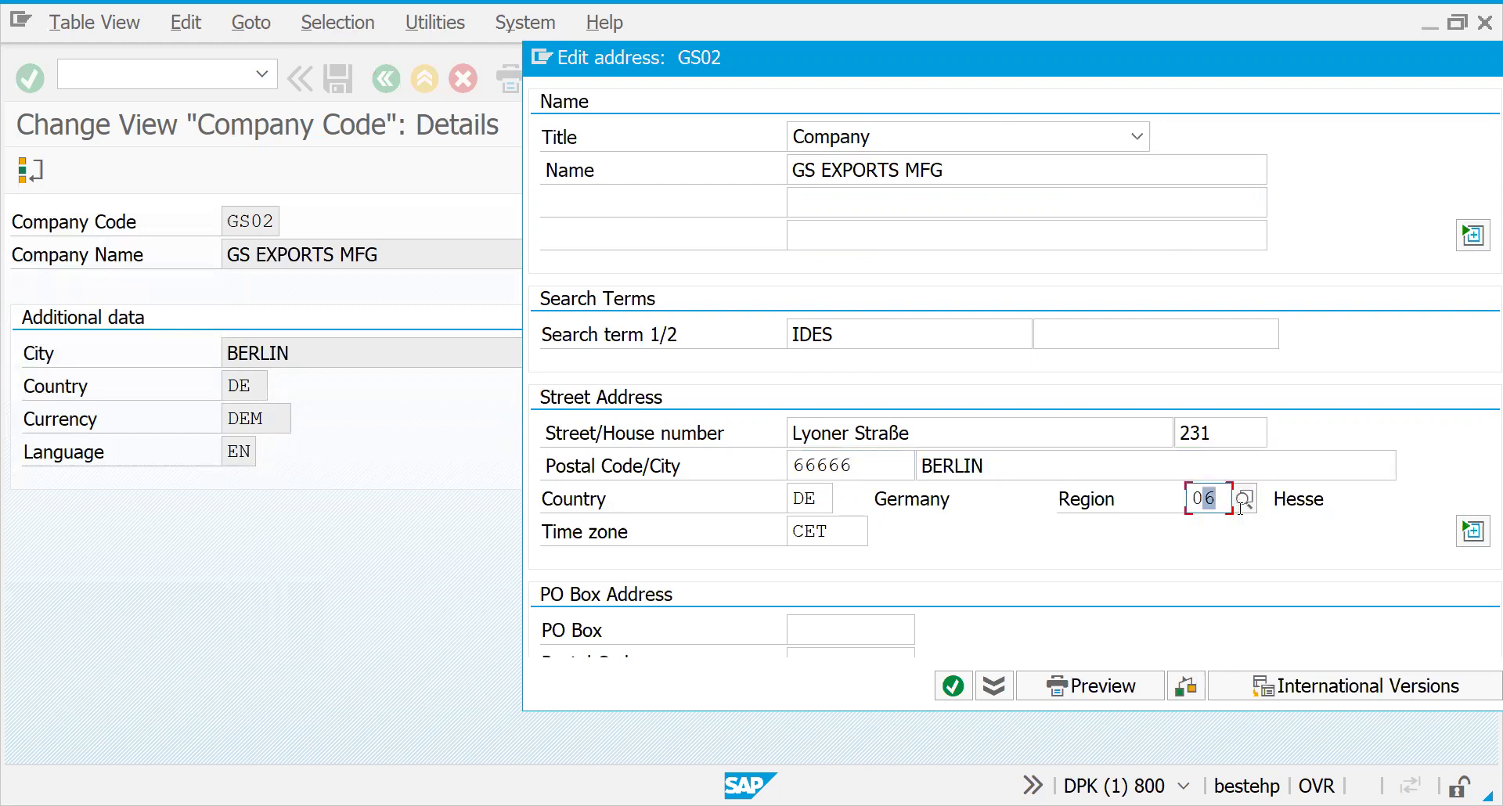
key("Return")
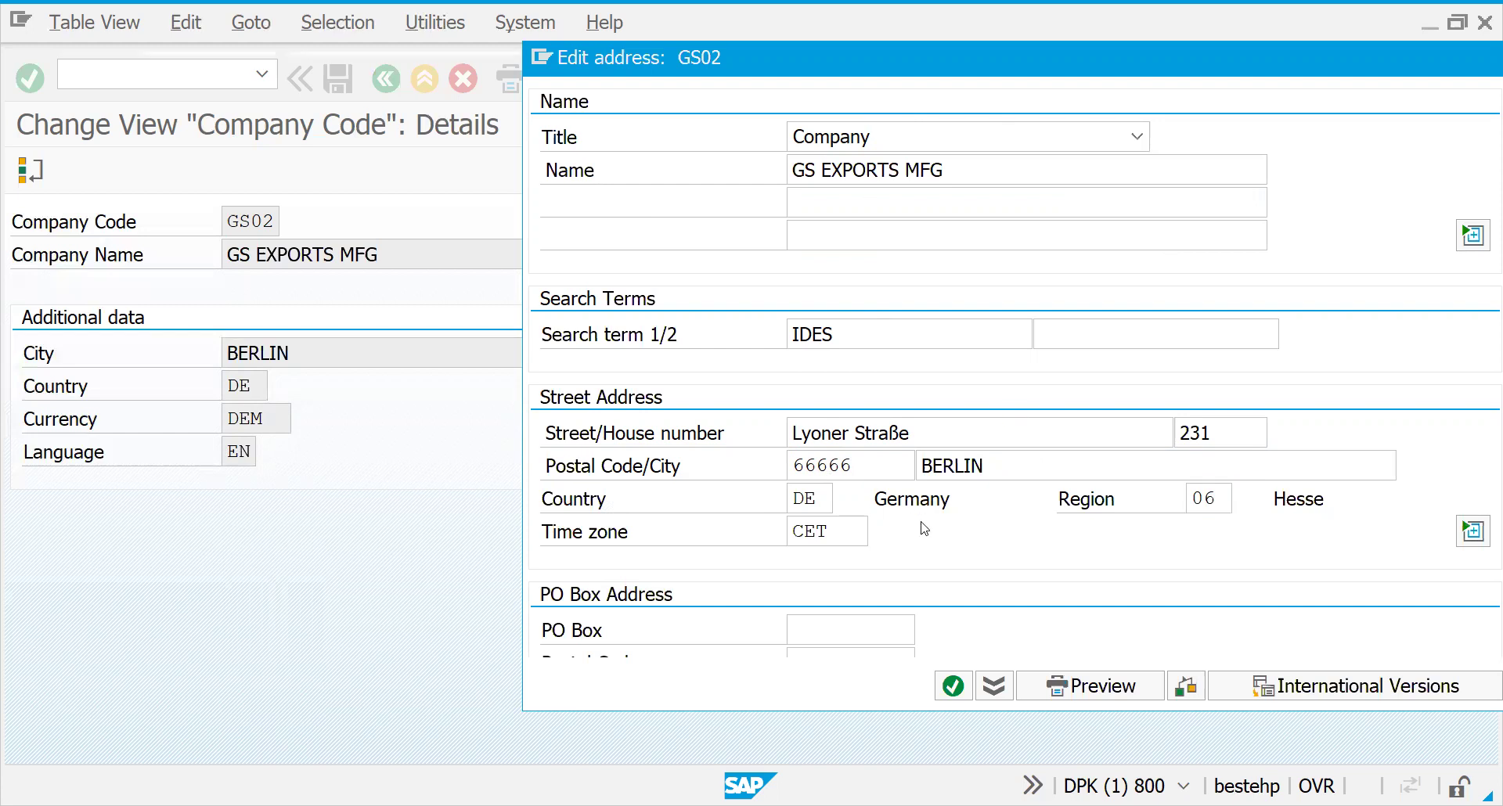
key("F4")
left_click(939, 601)
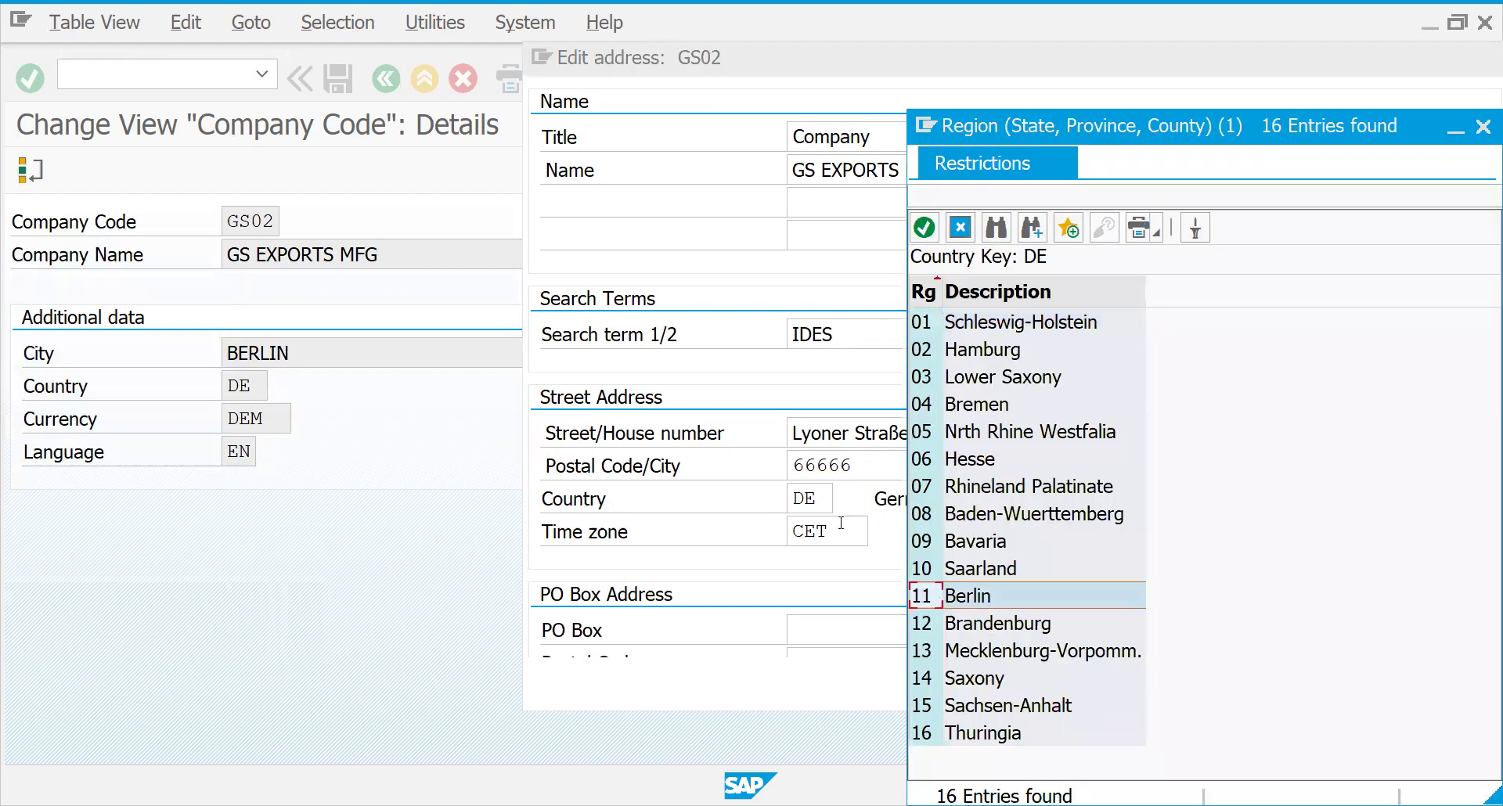
double_click(940, 601)
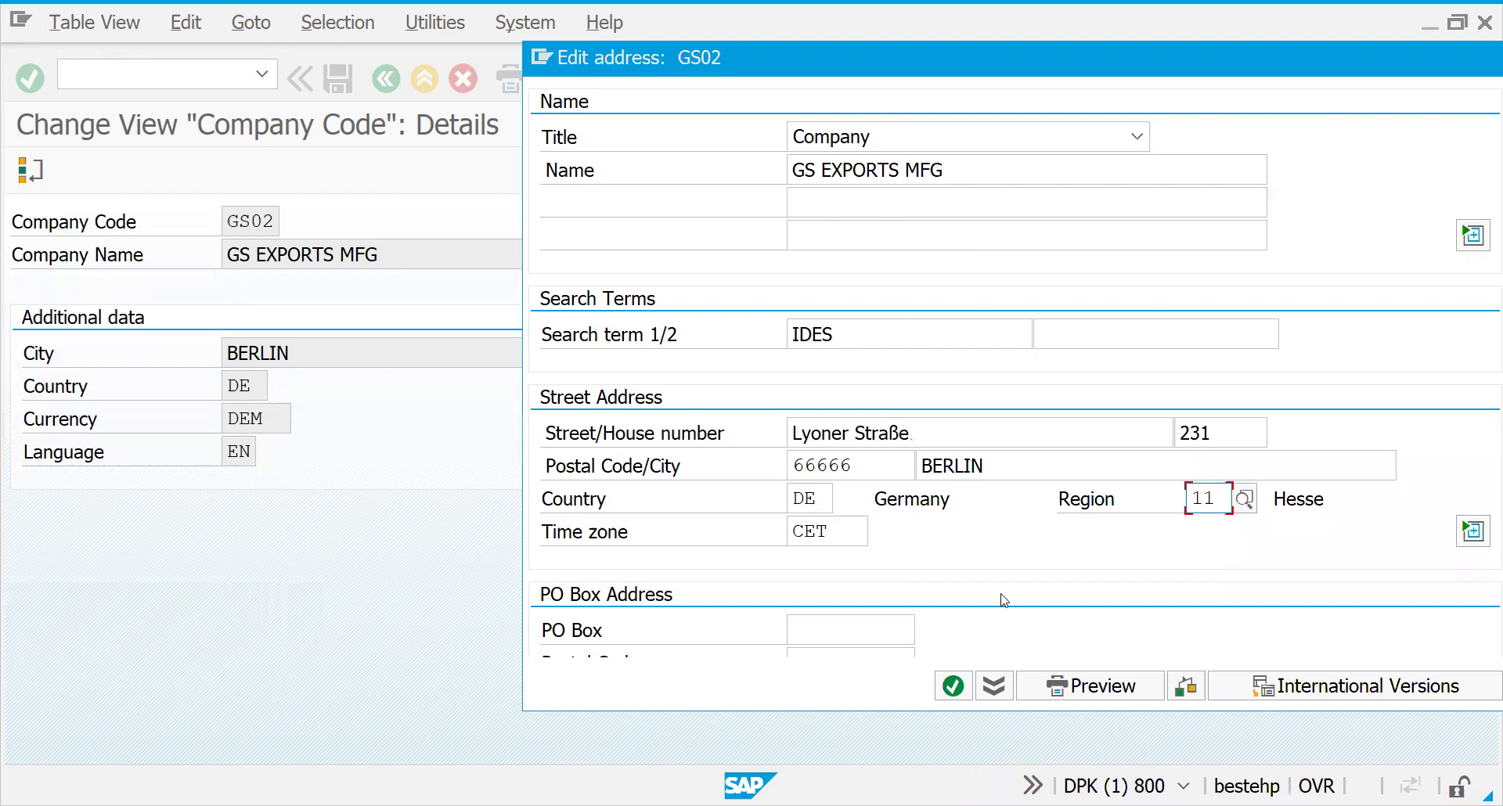
left_click(952, 689)
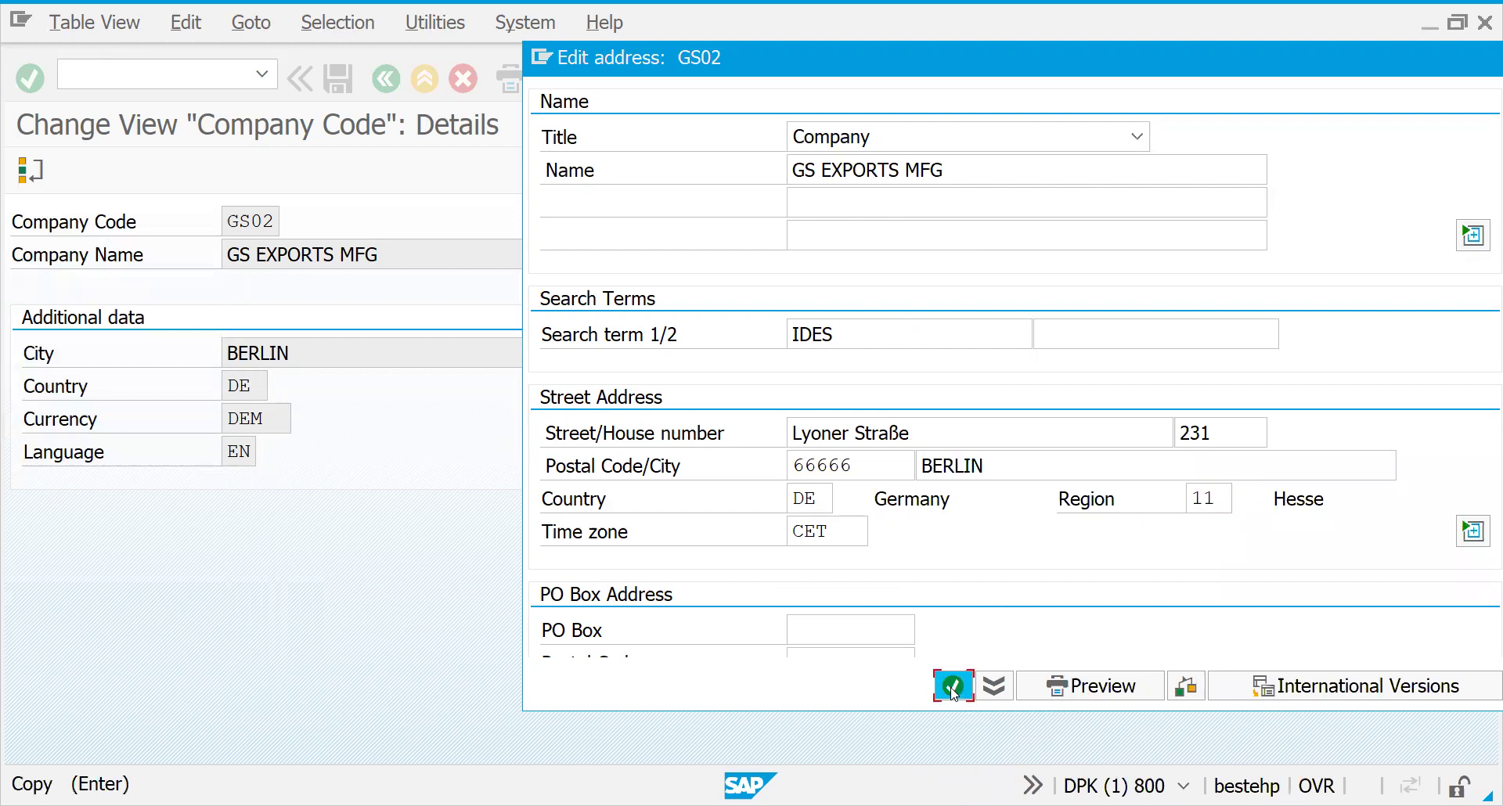
key("ctrl+s")
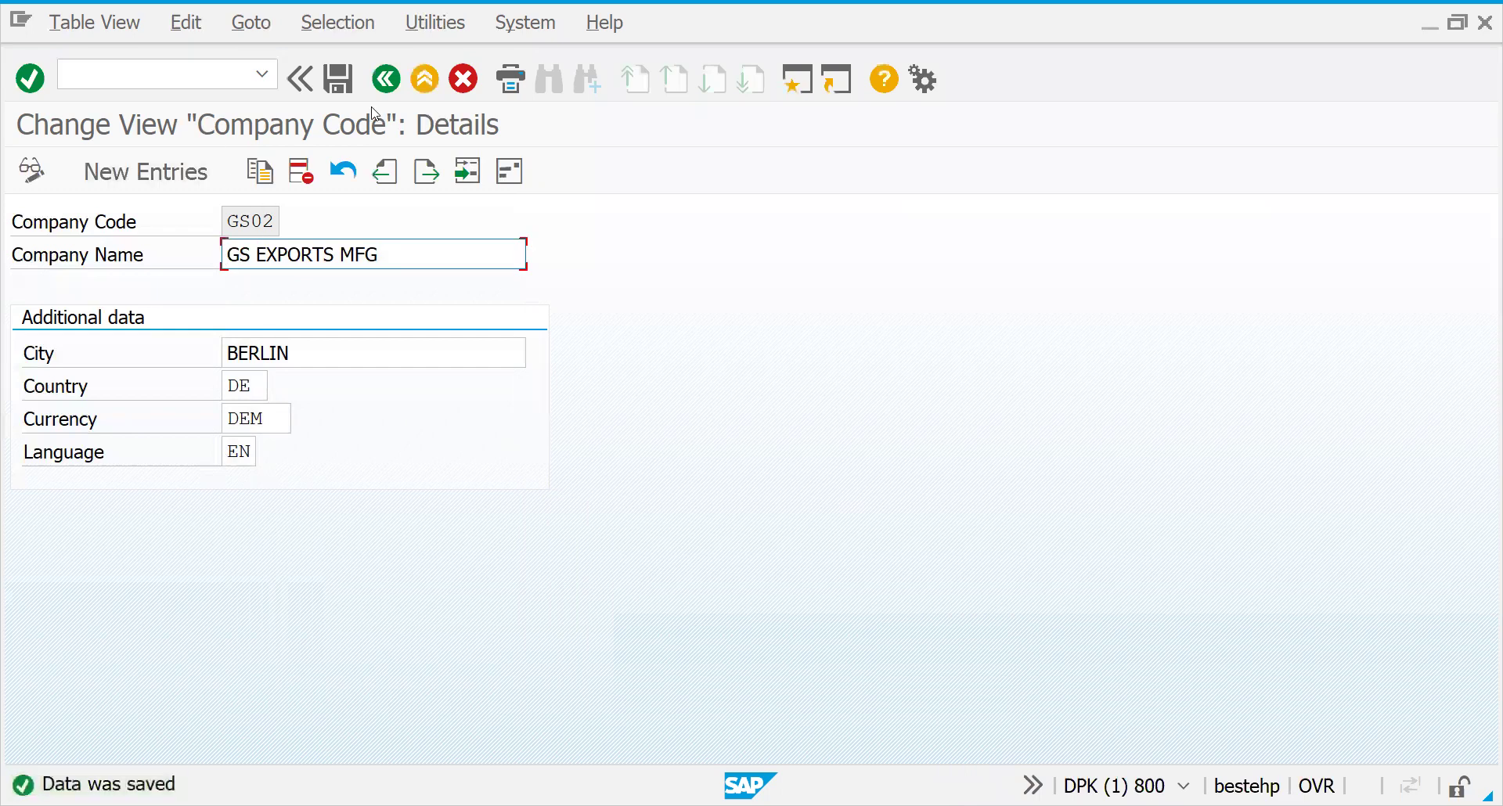
- Leave the GS02 details and the company code overview to return to the customizing implementation guide
left_click(386, 79)
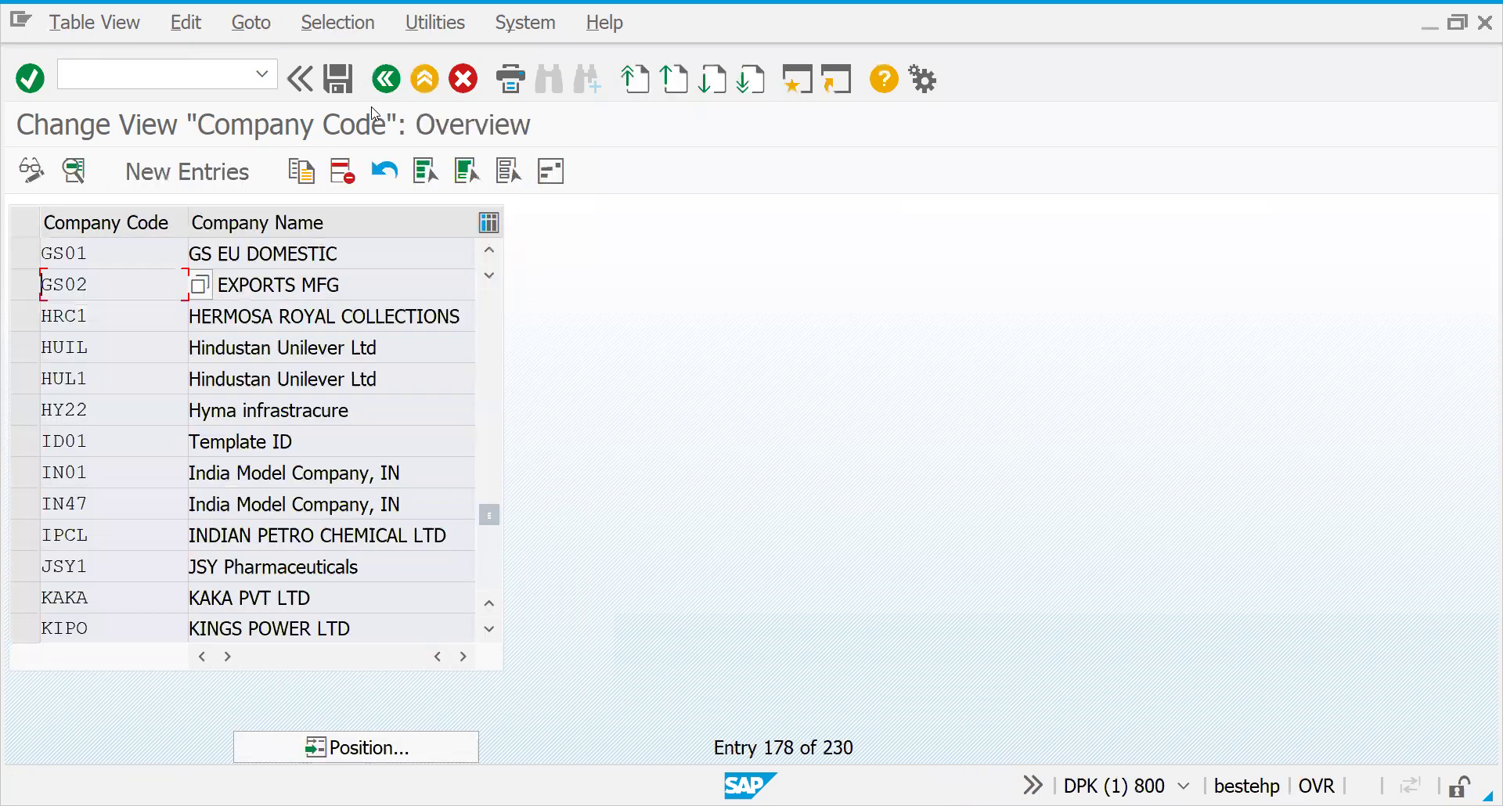
left_click(289, 254)
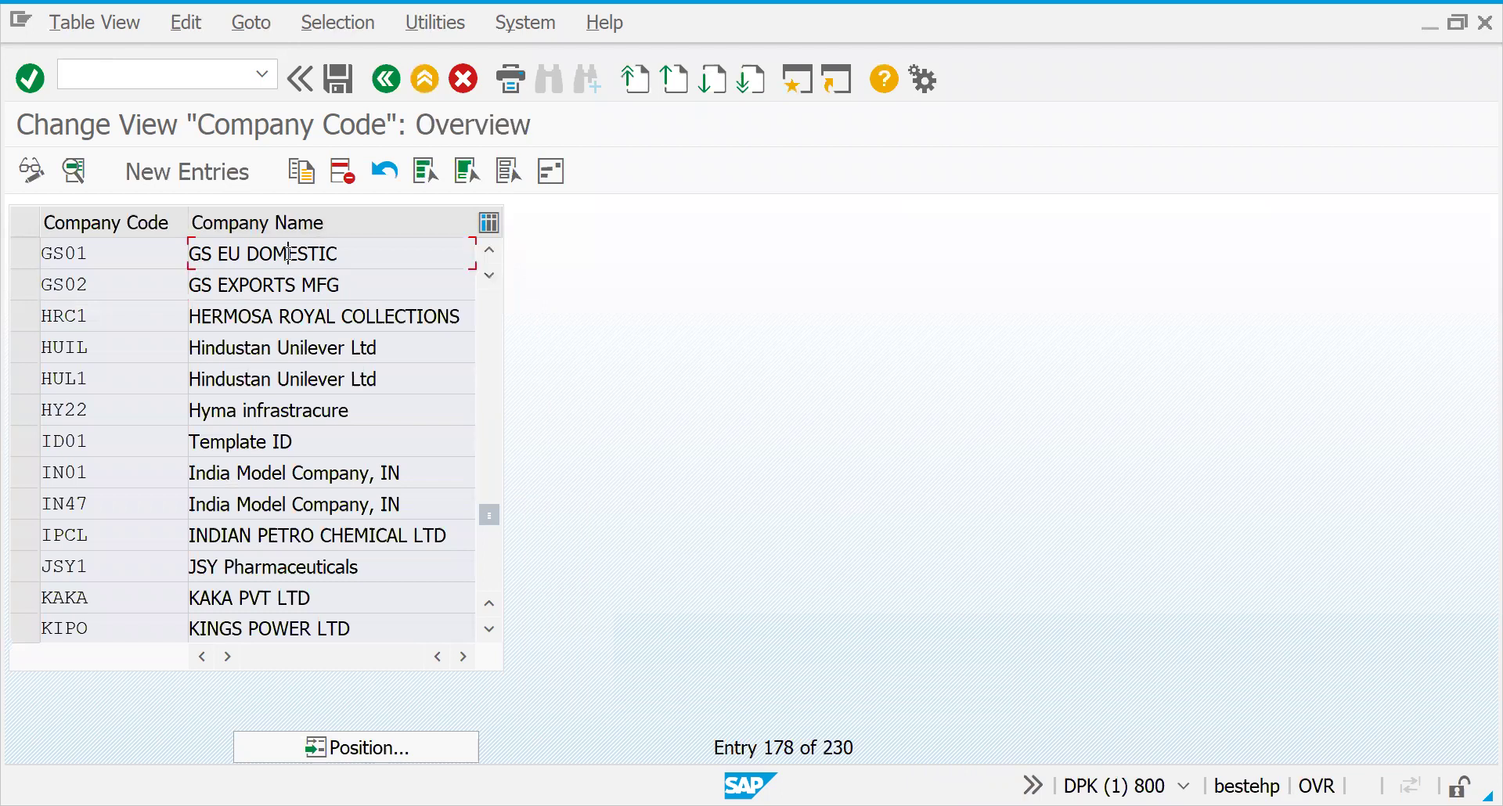
left_click(239, 287)
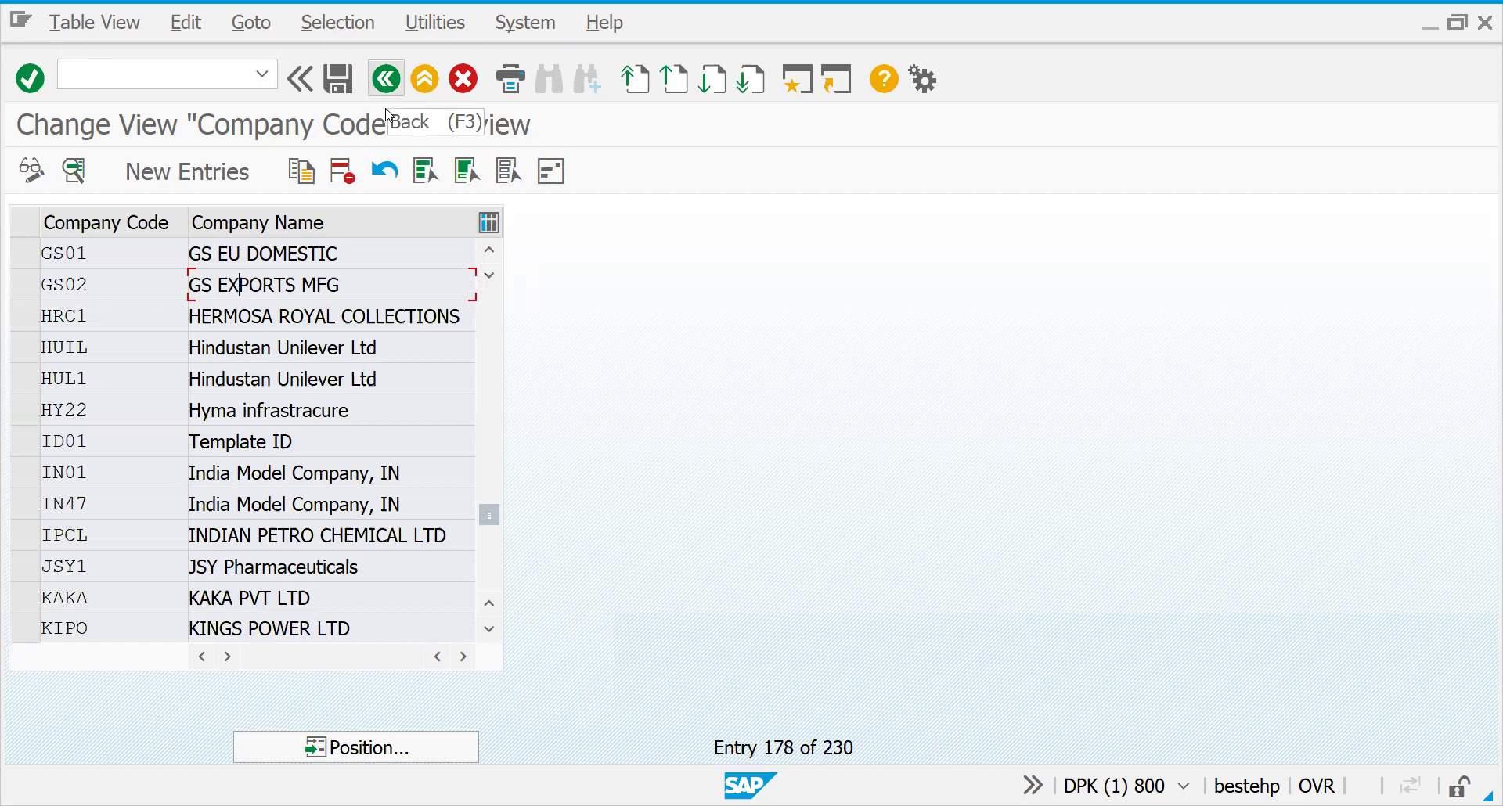
left_click(386, 78)
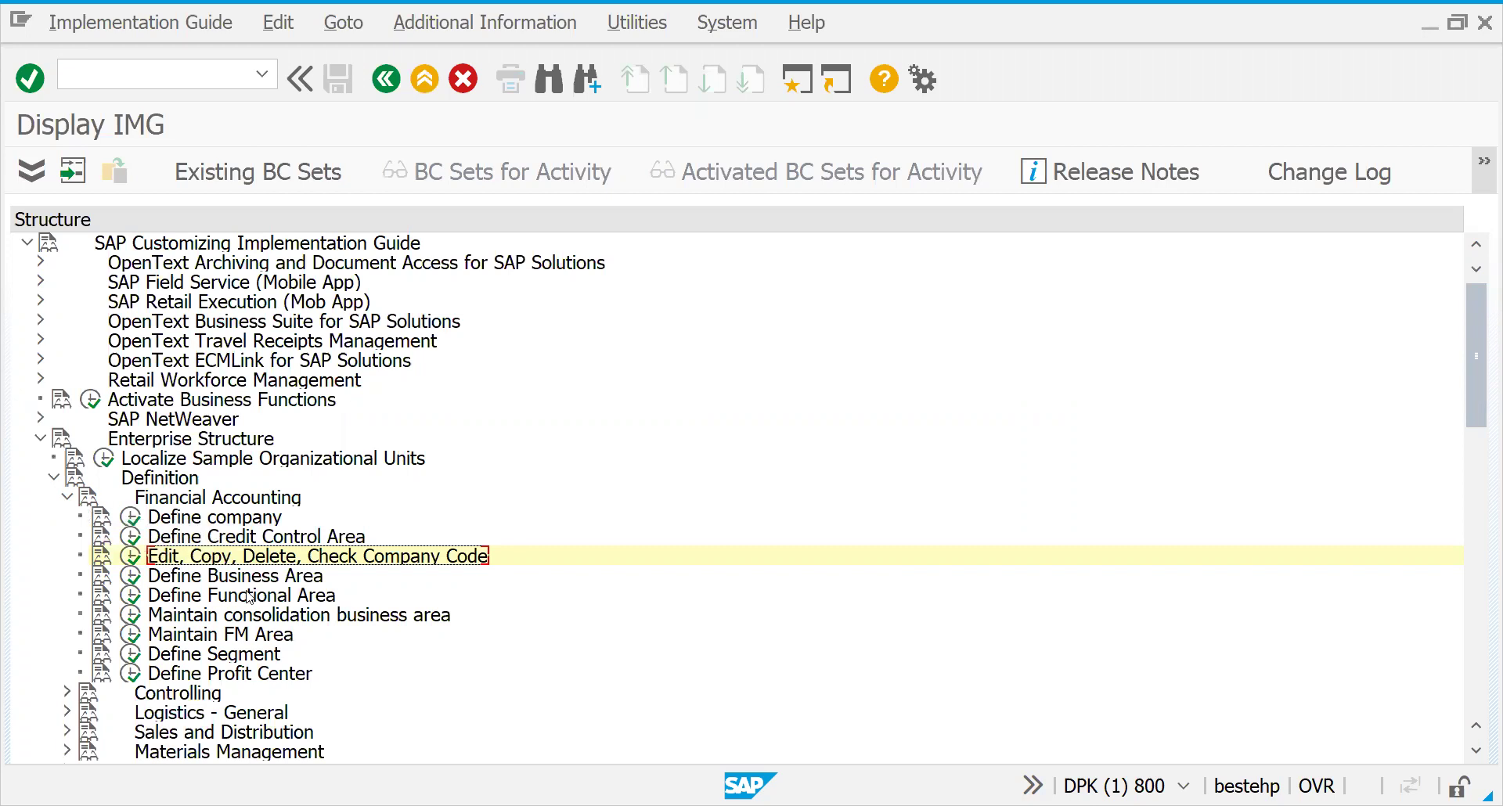
- Collapse Financial Accounting under the Enterprise Structure definition and expand Logistics - General
left_click(66, 498)
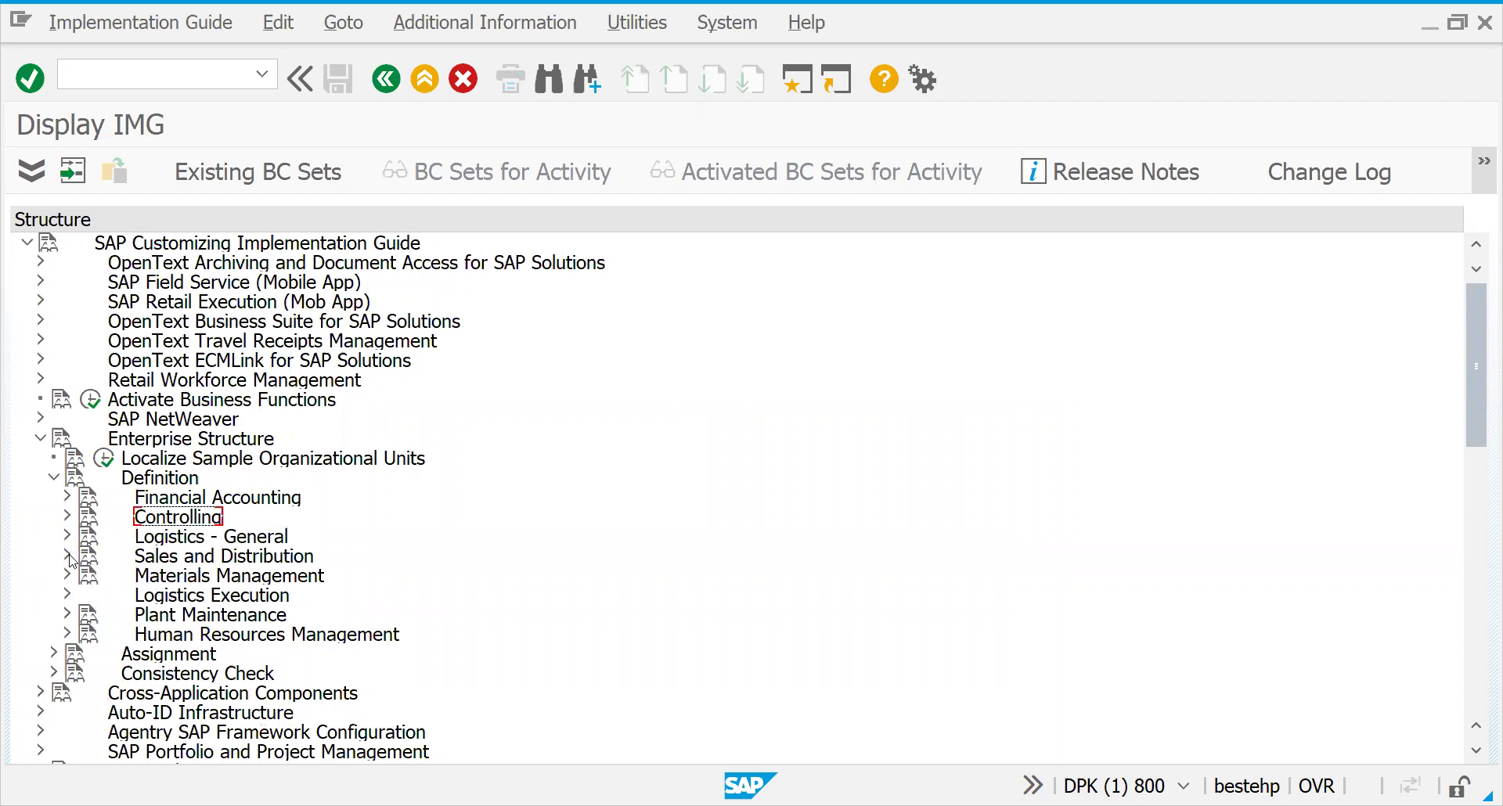
left_click(201, 559)
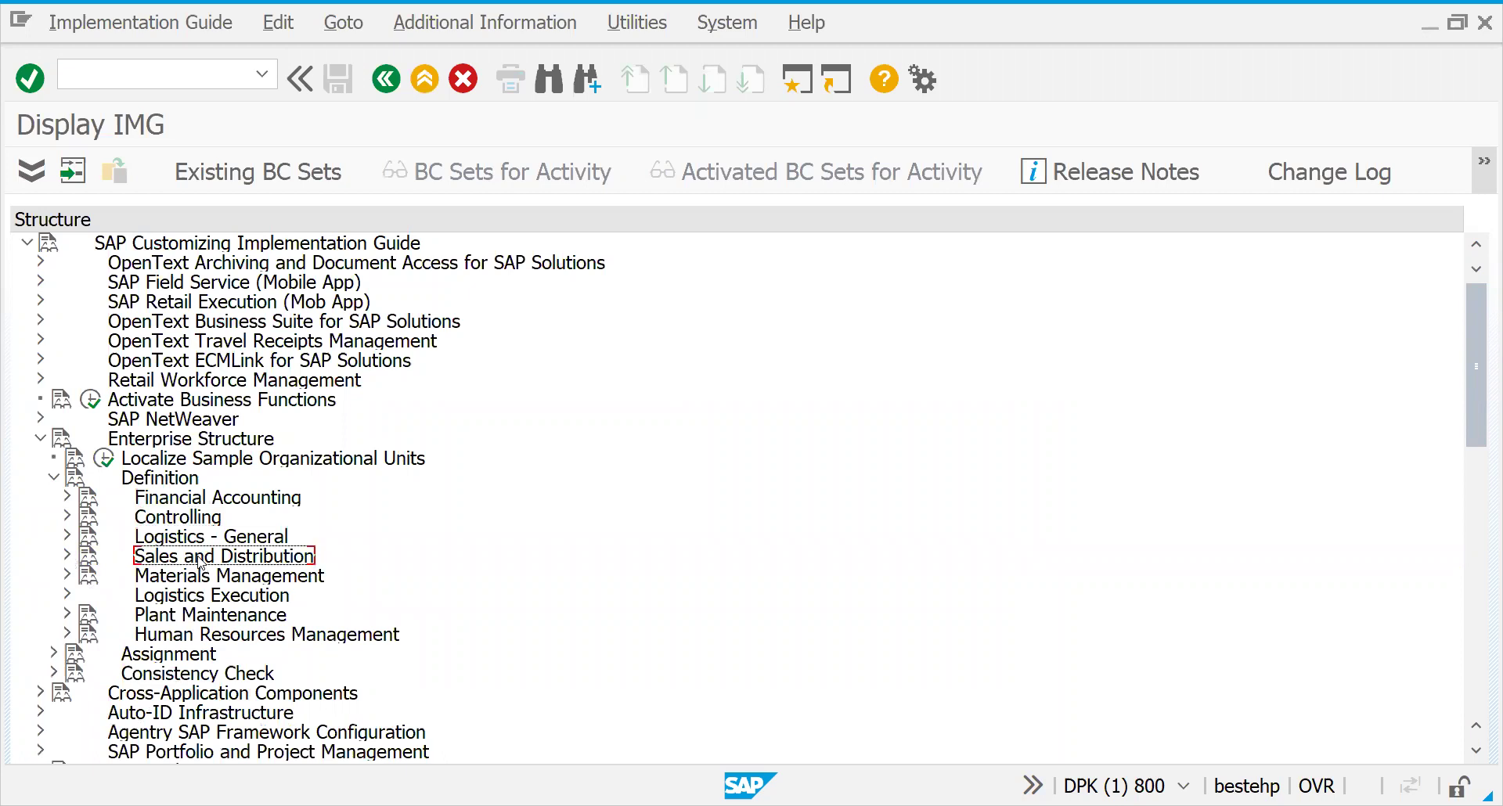
left_click(183, 543)
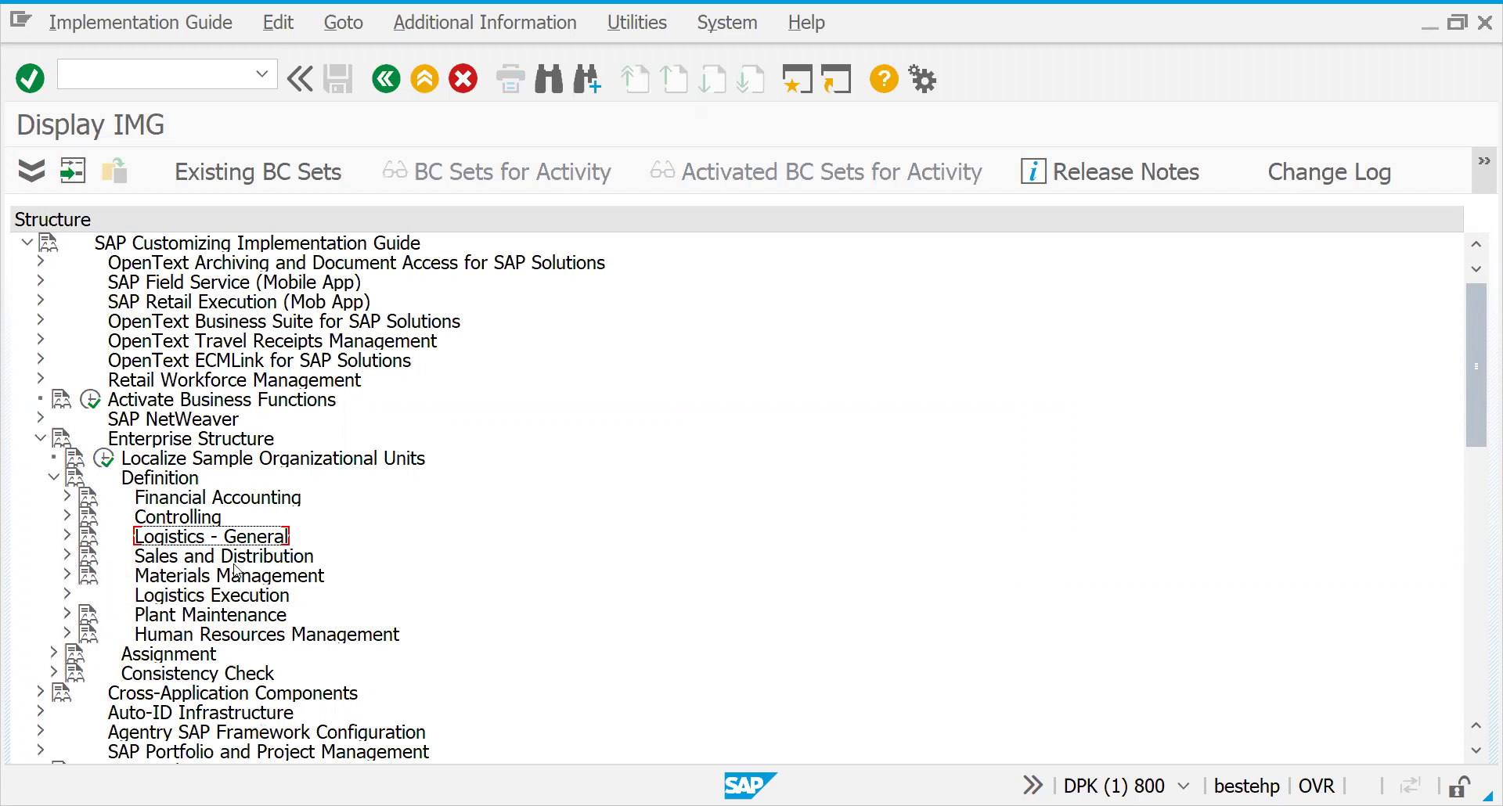
left_click(68, 538)
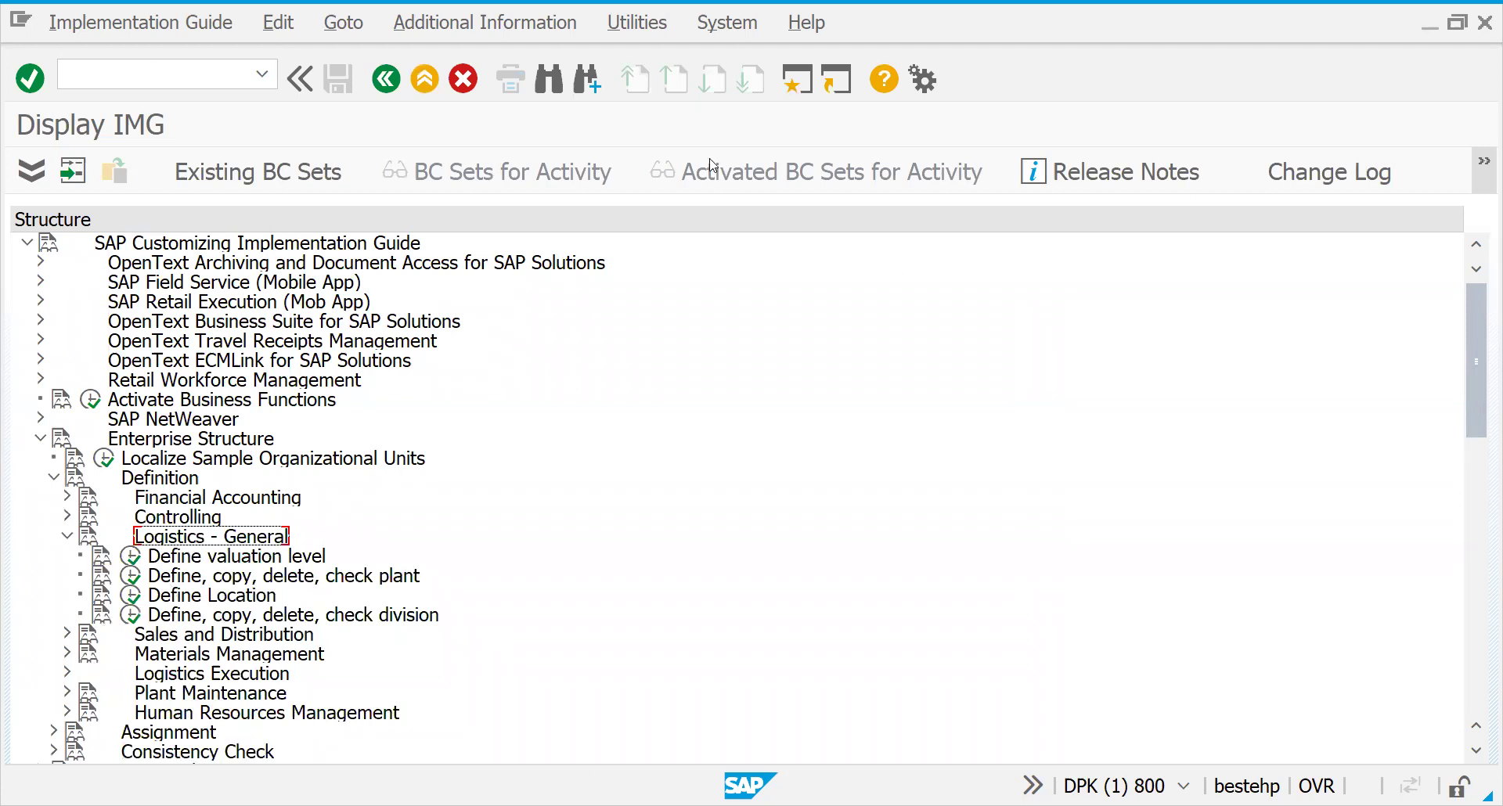
- Switch to the COURSE workbook in Excel and examine the plant codes and their countries in the PLANTS list of the EP sheet
key("alt+Tab")
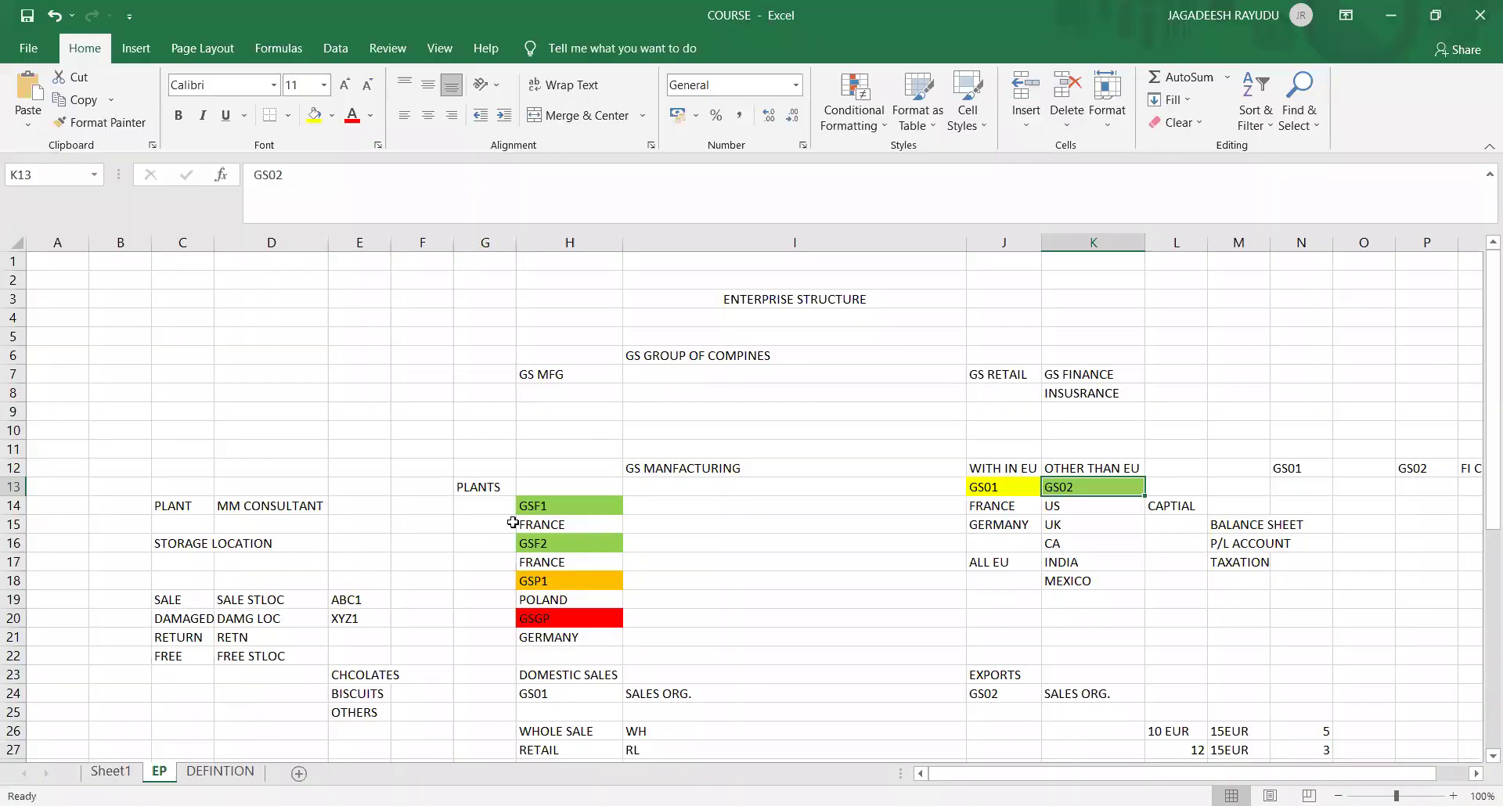
left_click(553, 522)
left_click(547, 564)
left_click(542, 506)
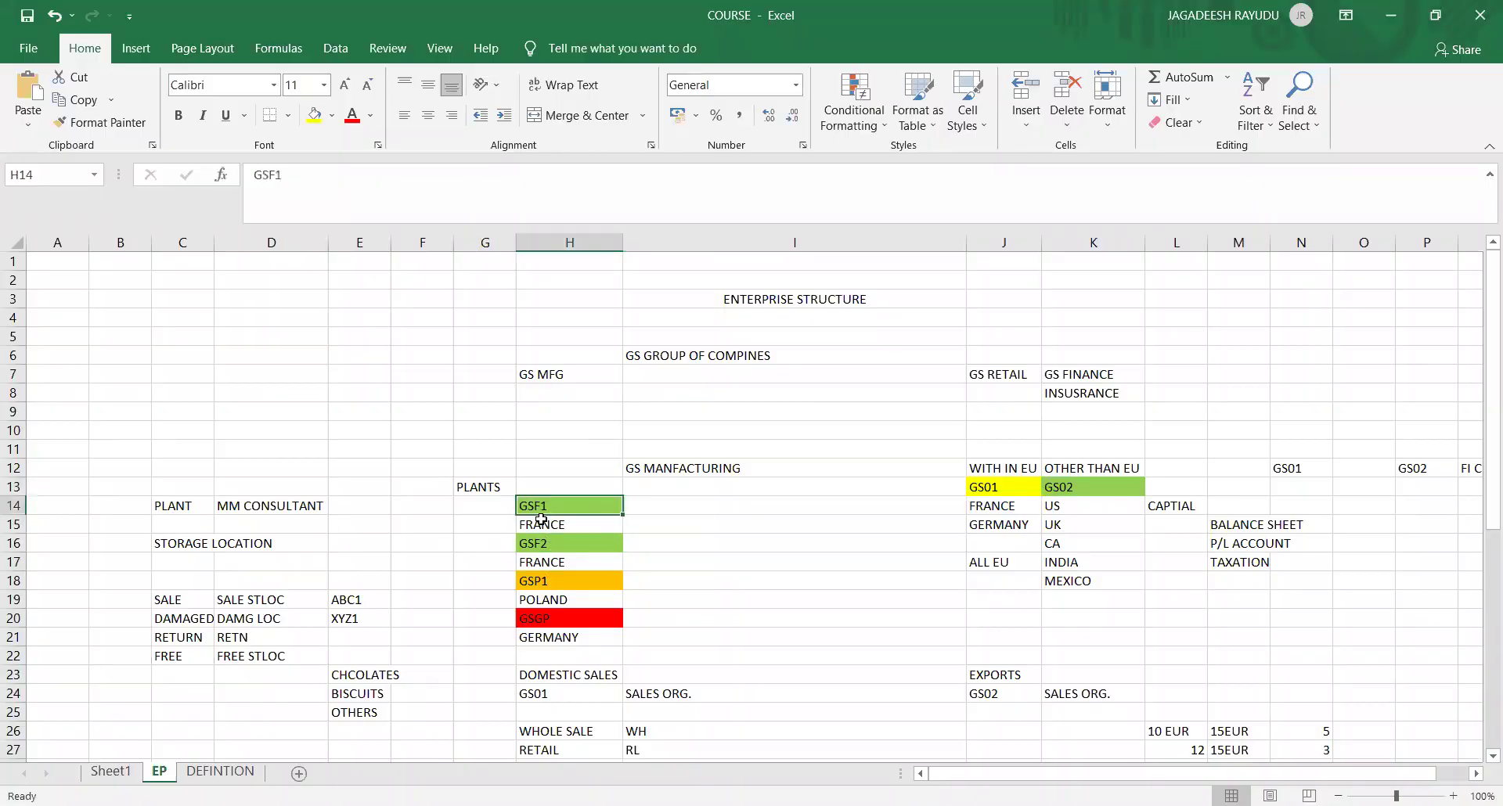
left_click(549, 582)
left_click(549, 620)
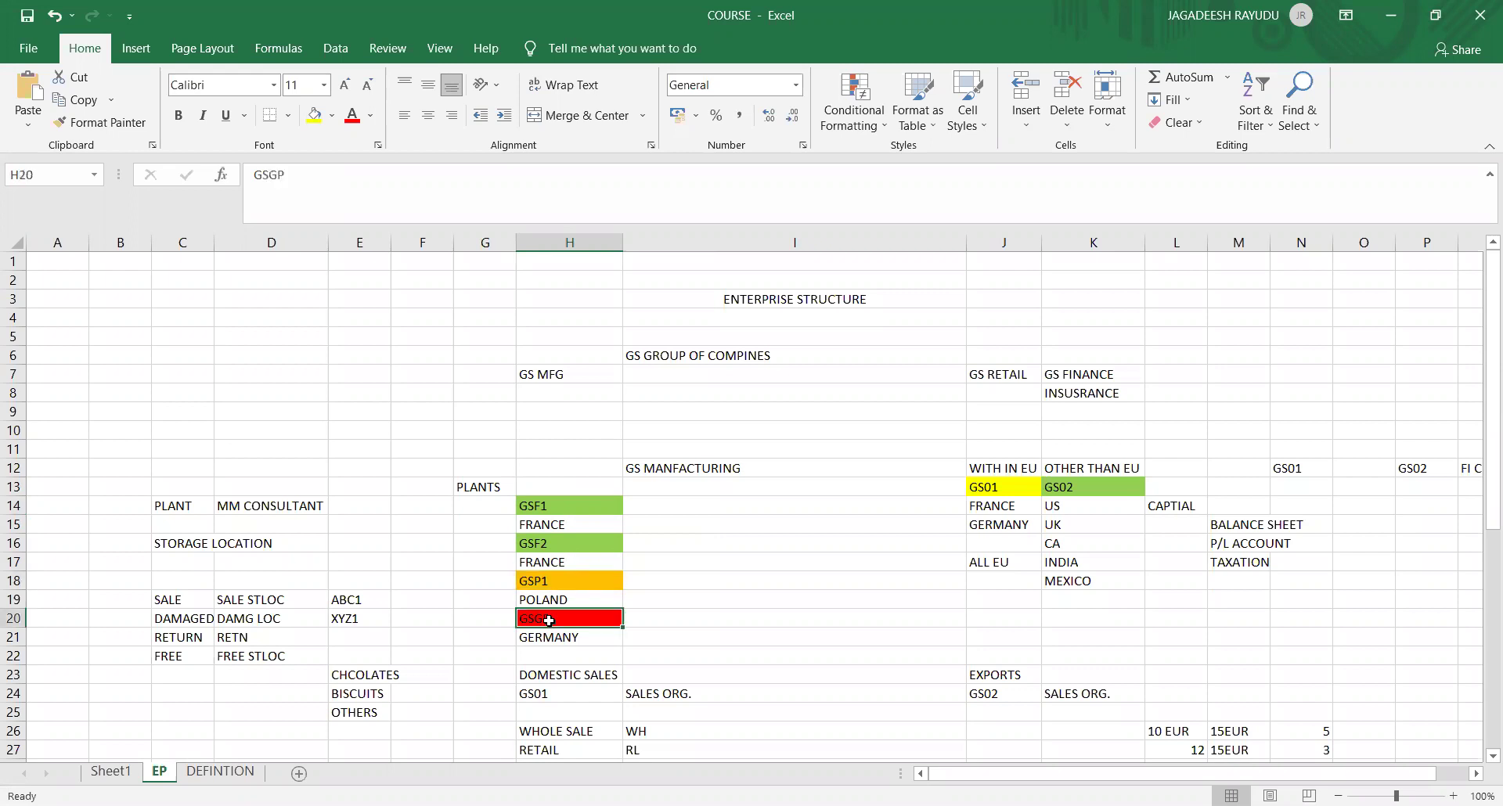
left_click(553, 597)
left_click(553, 584)
left_click(554, 619)
left_click(560, 518)
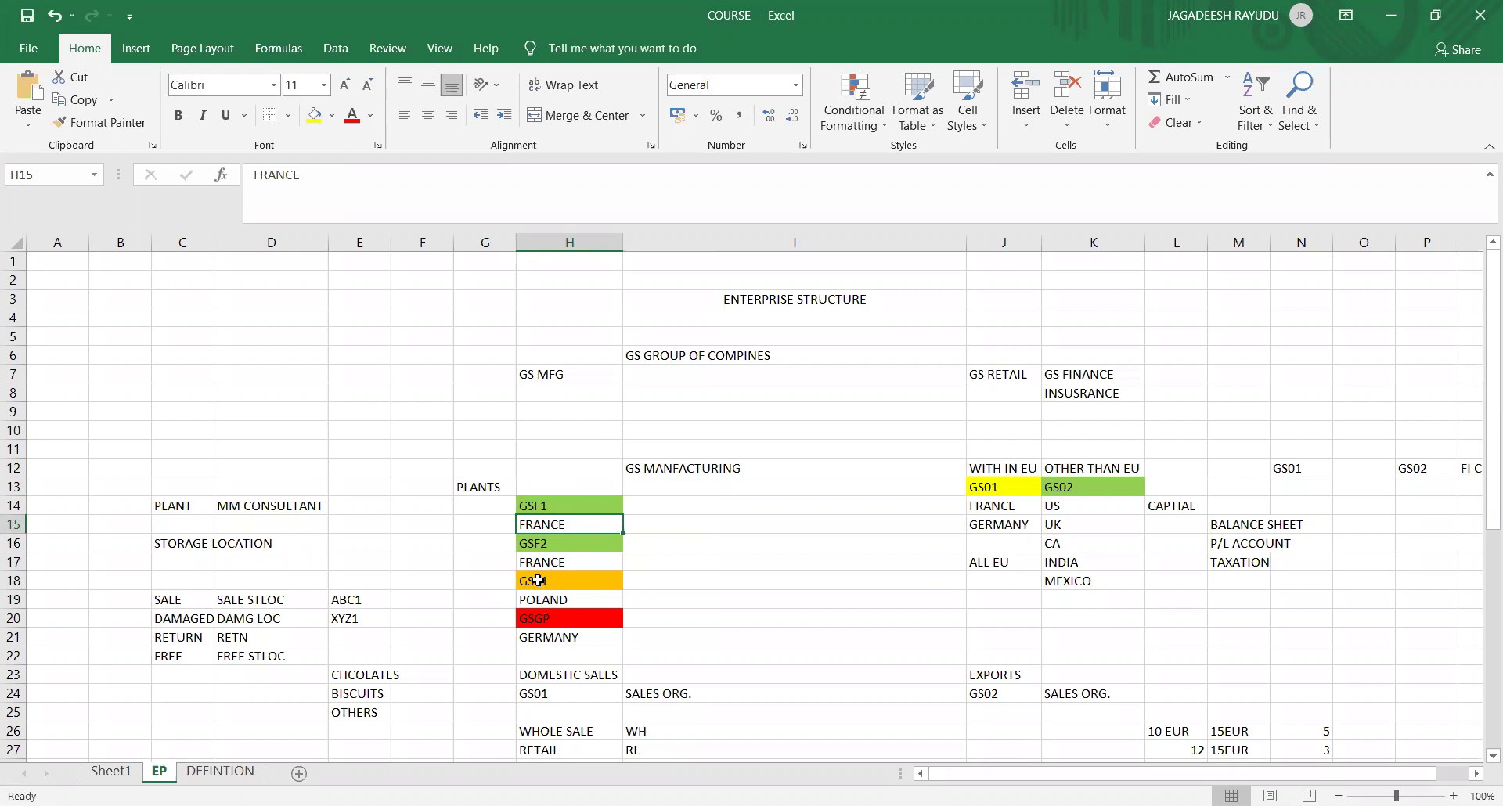
left_click(771, 173)
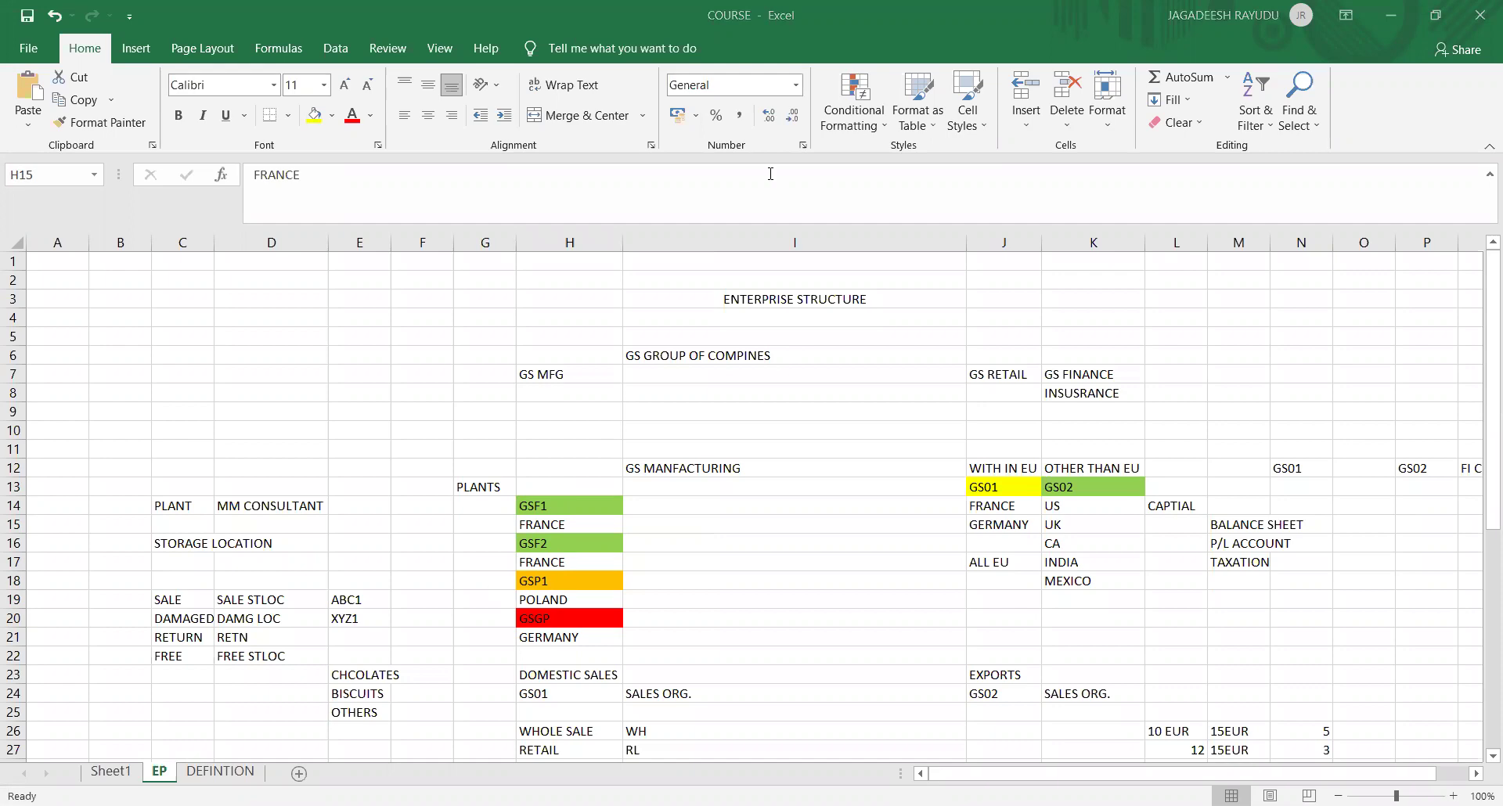
- Return to SAP, open the Define Plant activity under Logistics - General and start a new plant entry
key("alt+Tab")
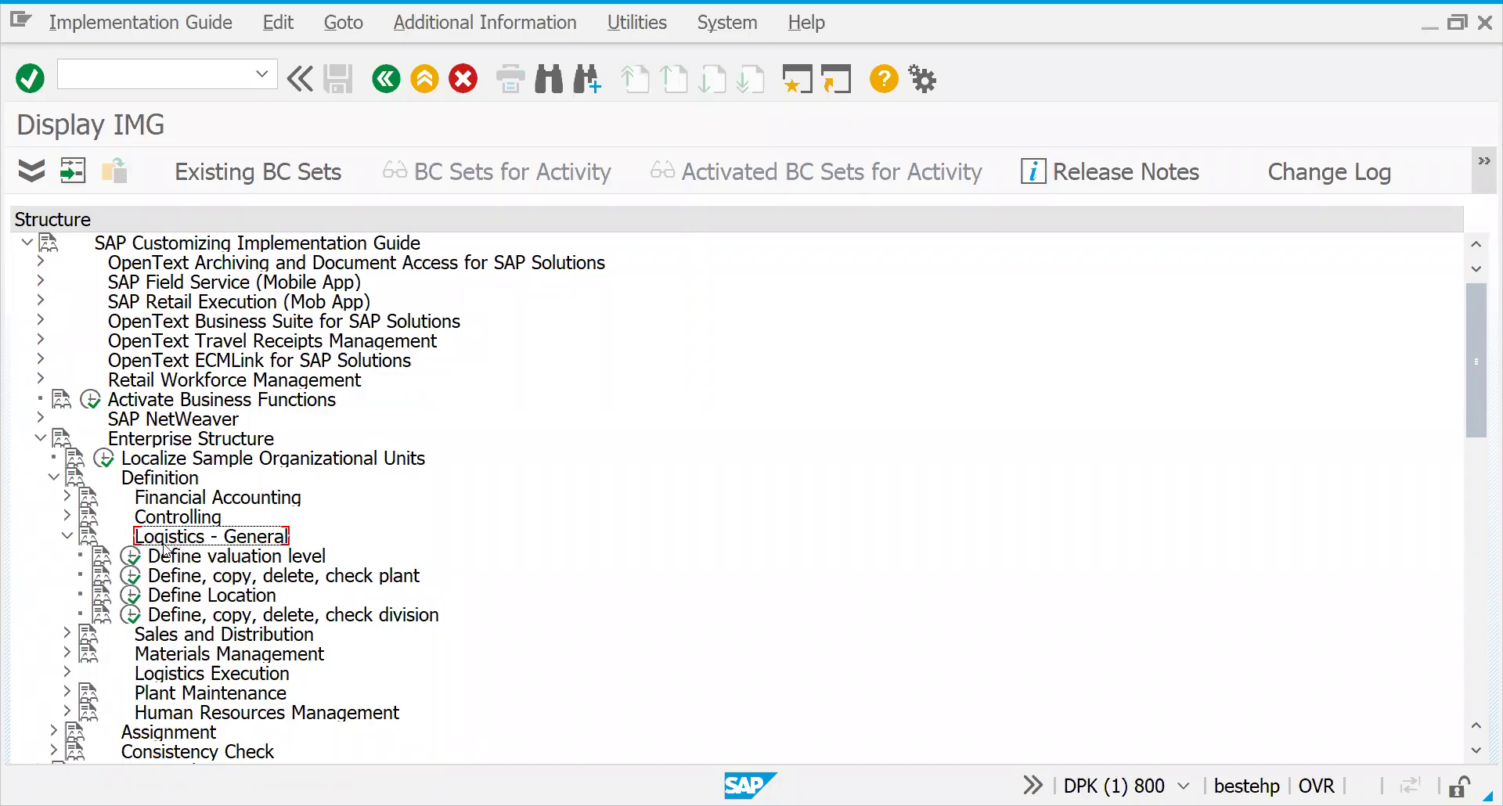
left_click(131, 579)
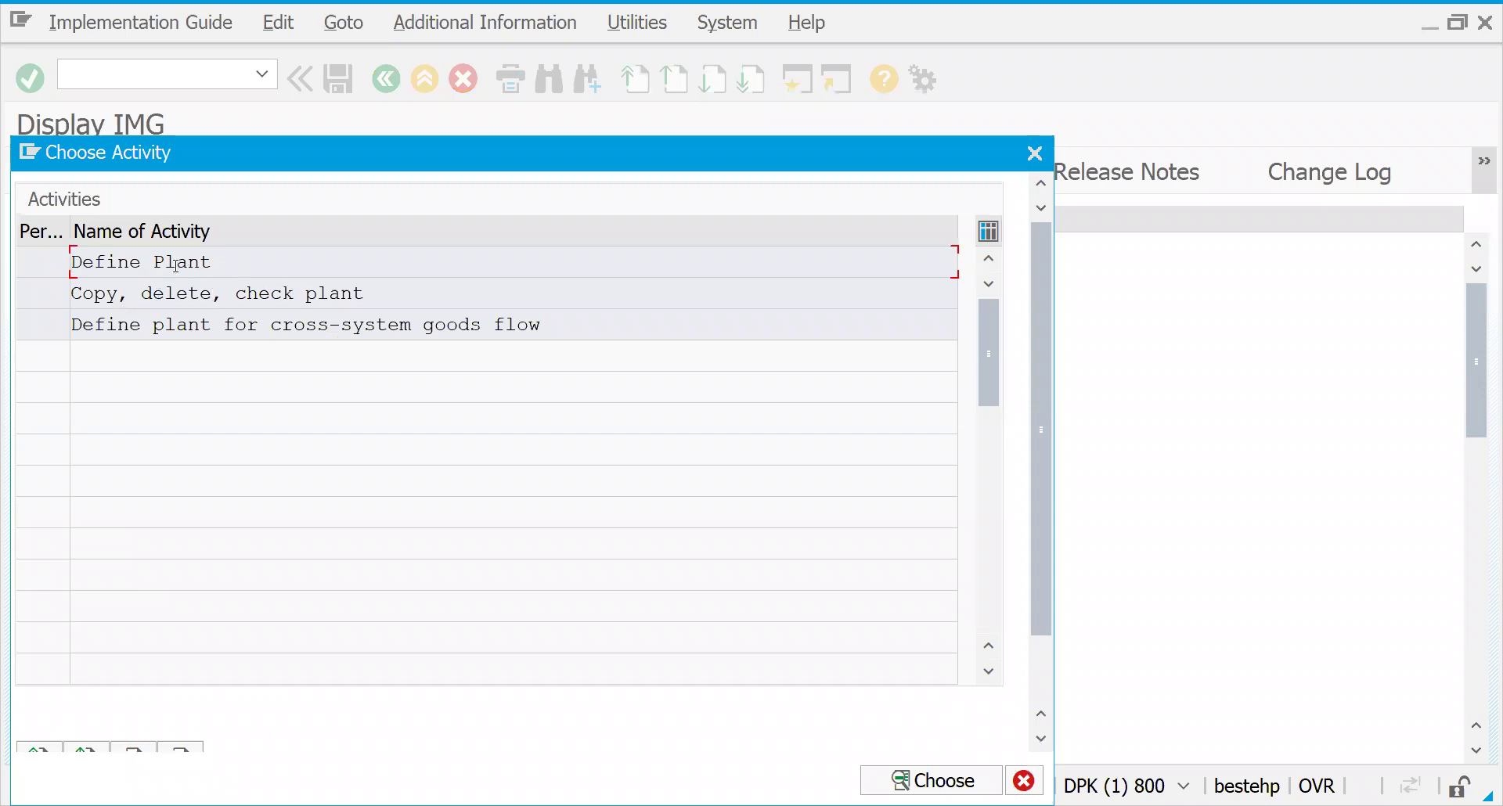
double_click(175, 264)
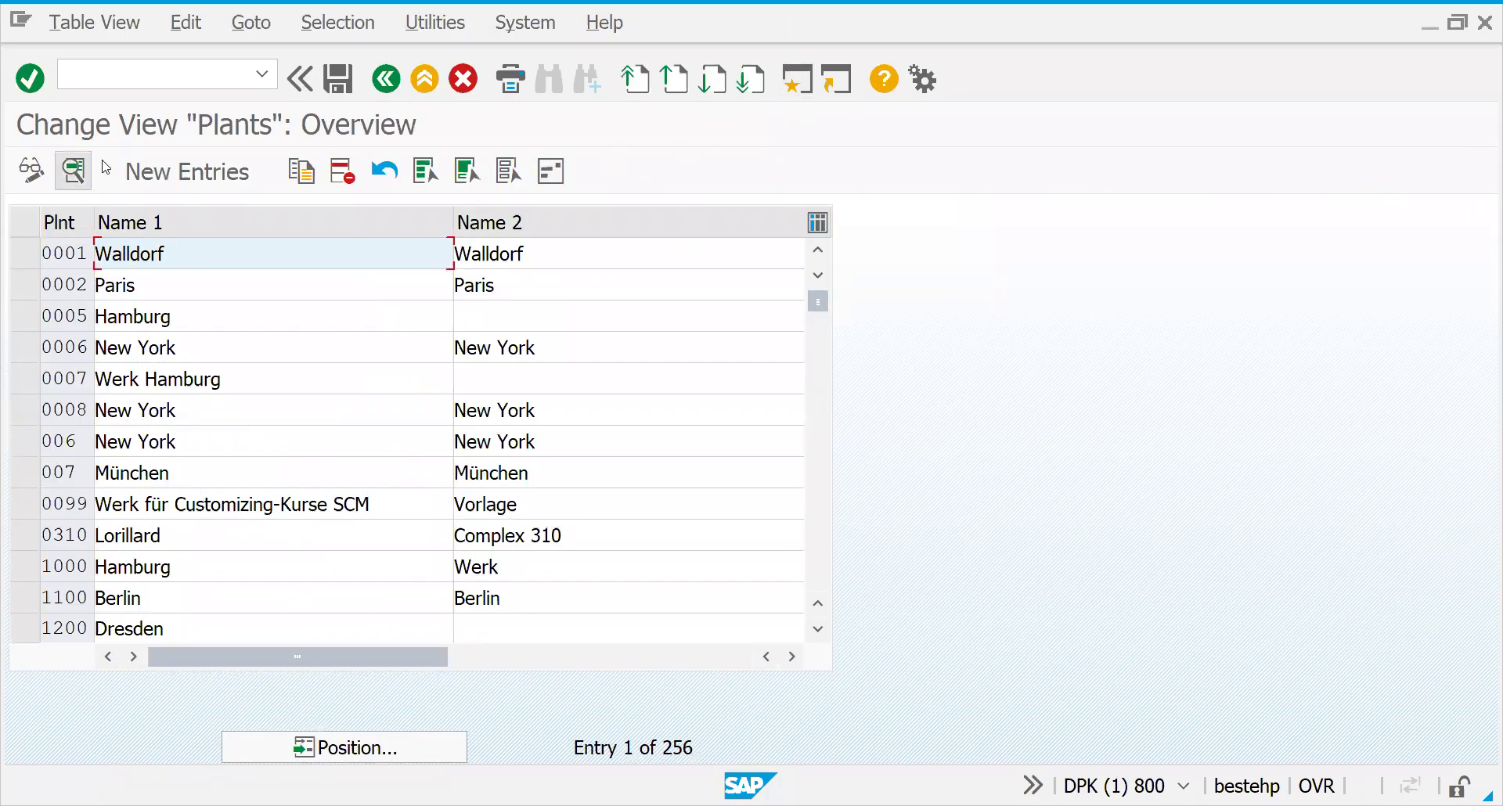
left_click(188, 182)
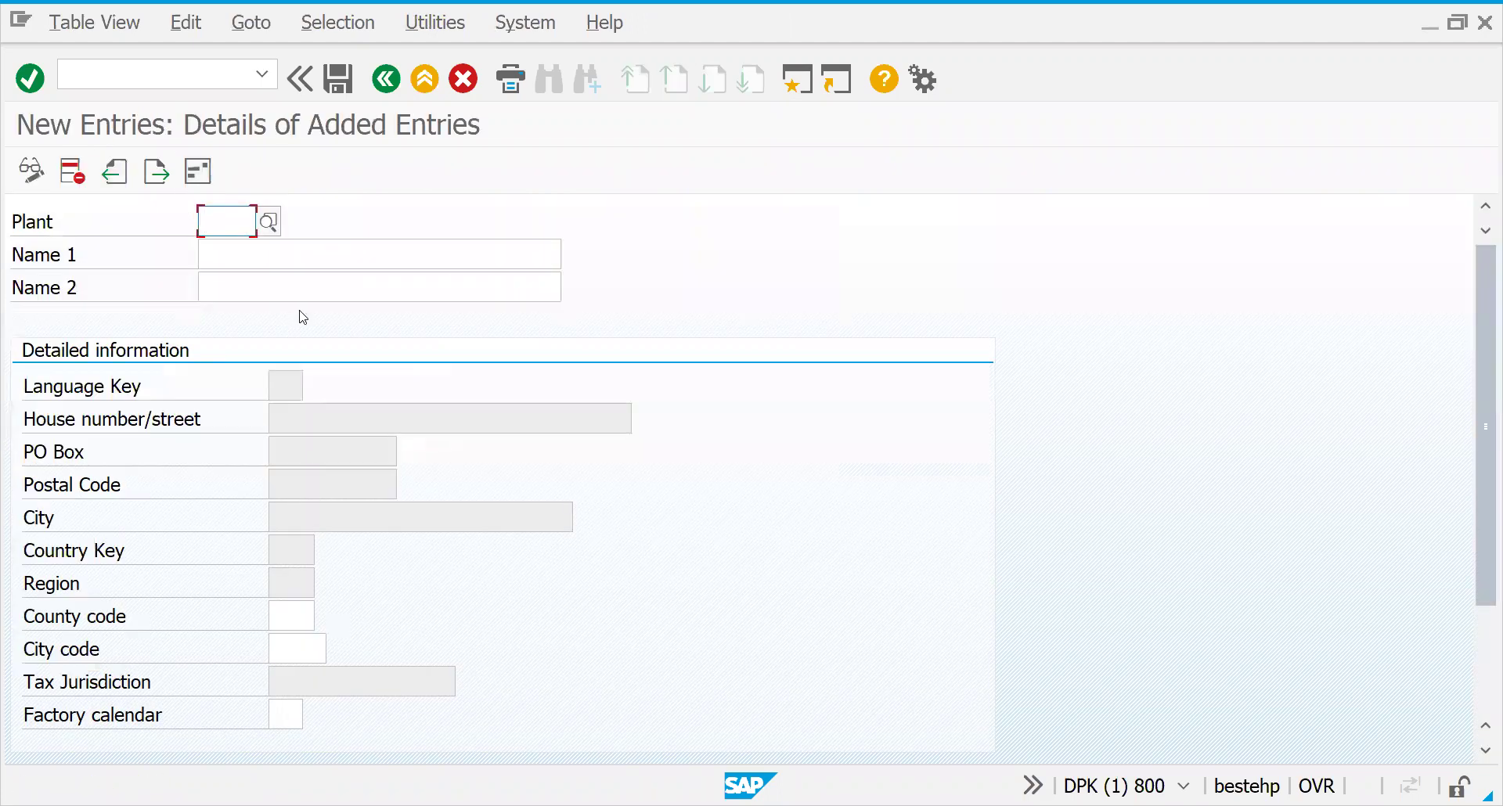
- Enter GSF1 as the plant with the first name PLANT MFG FRANCE LOC1, and confirm to reach its address details
type("GSF1")
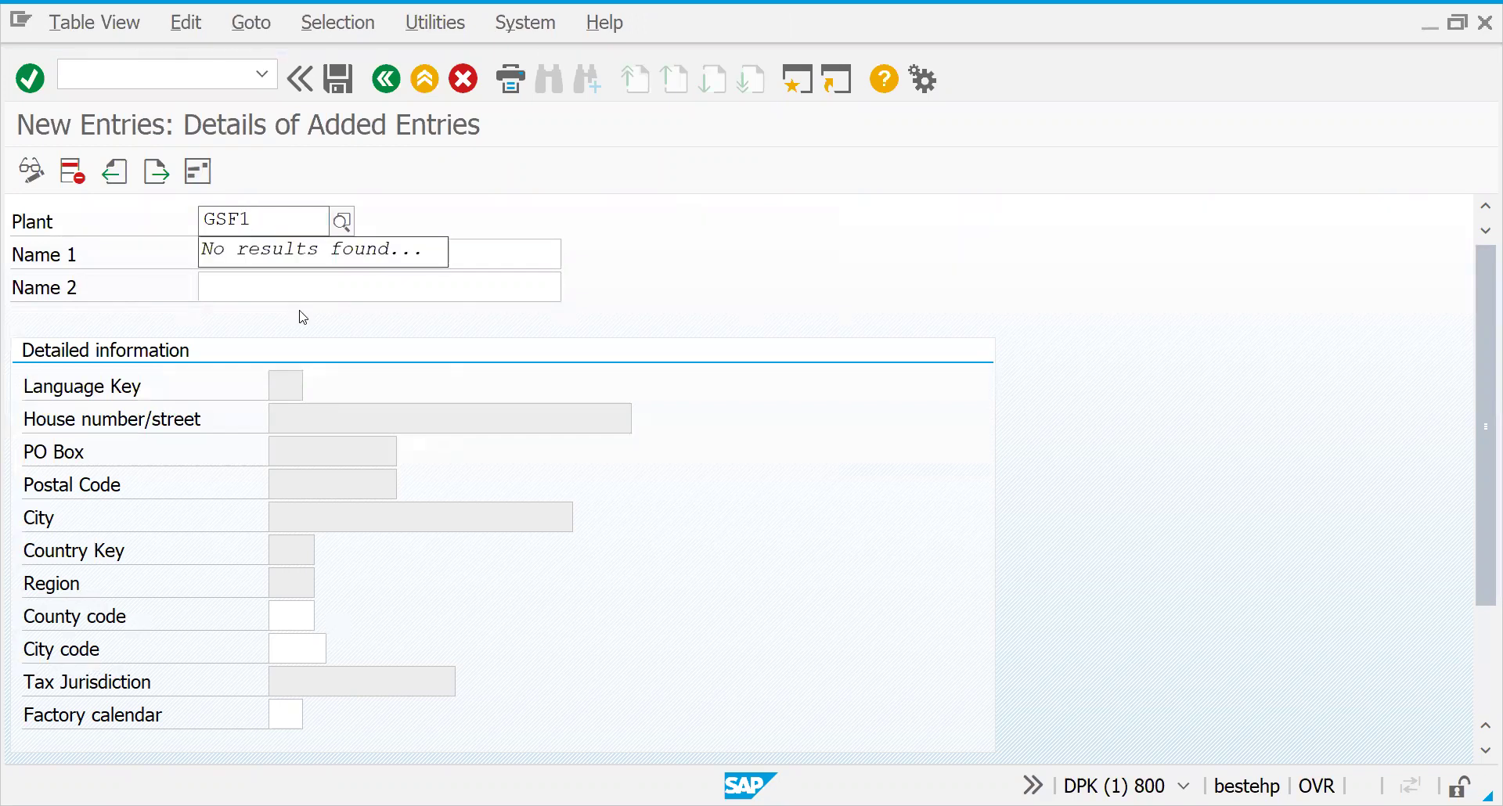
left_click(286, 251)
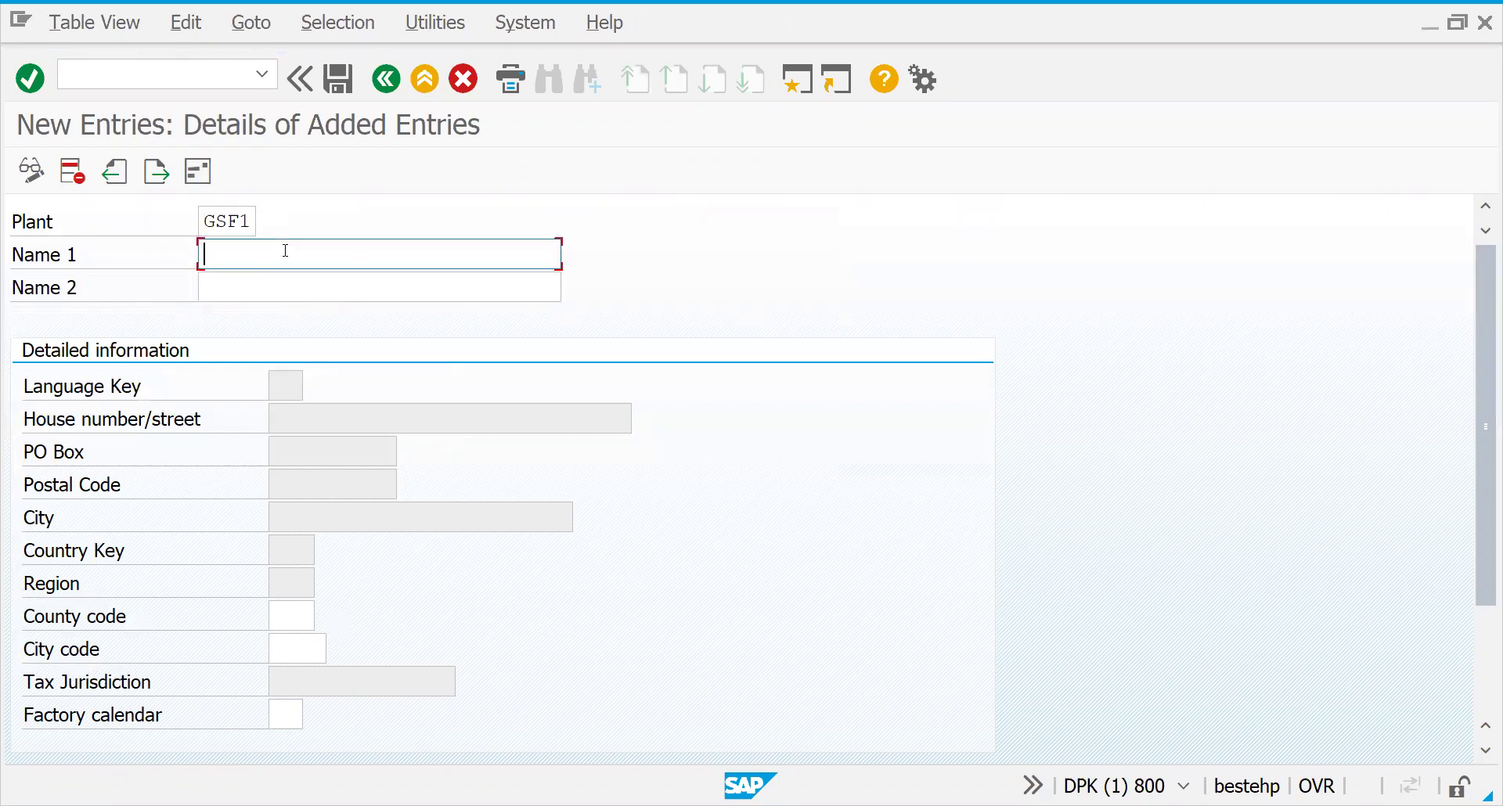
type("PLANT MFG F")
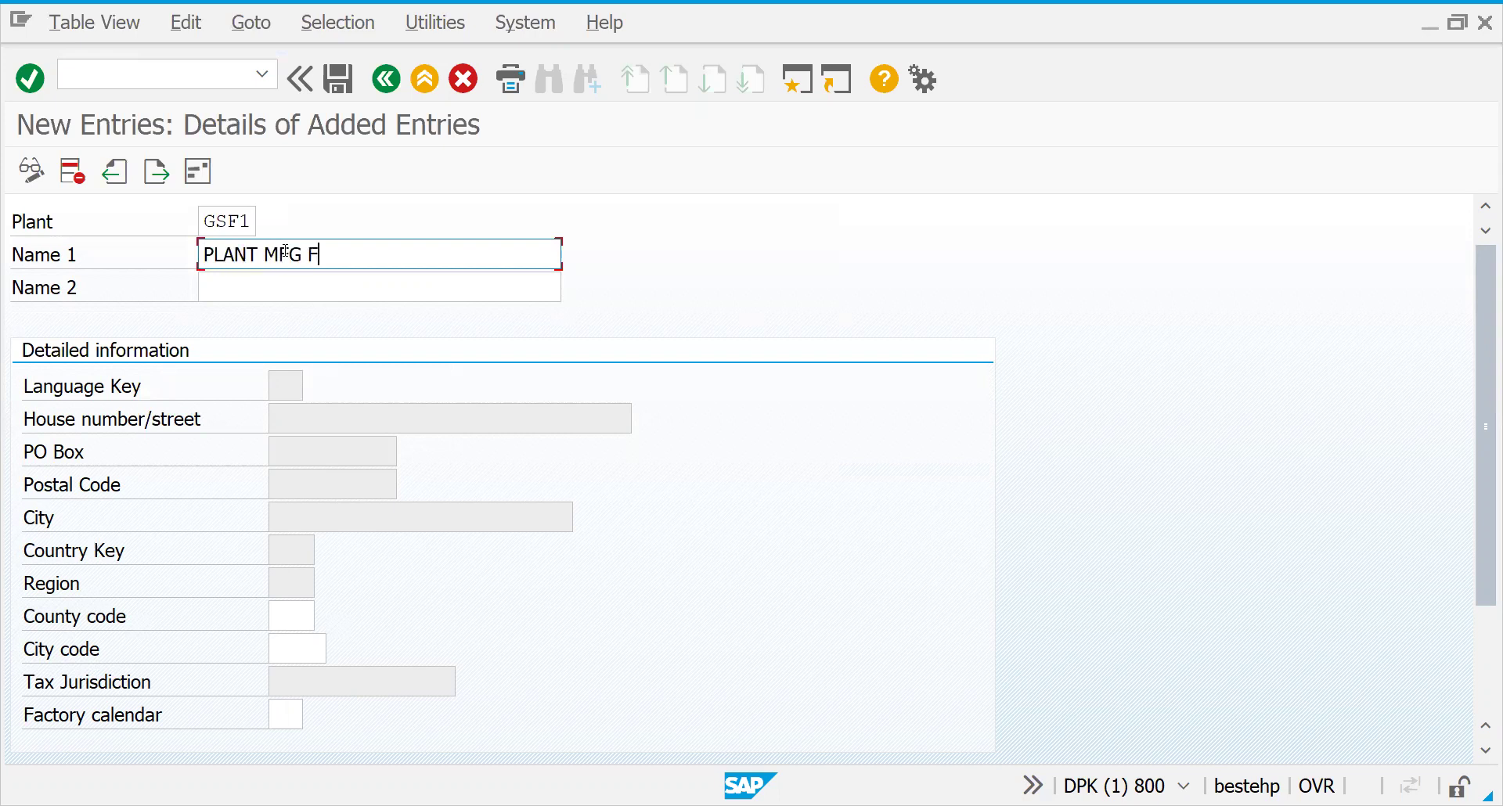
type("RANCE LOC1")
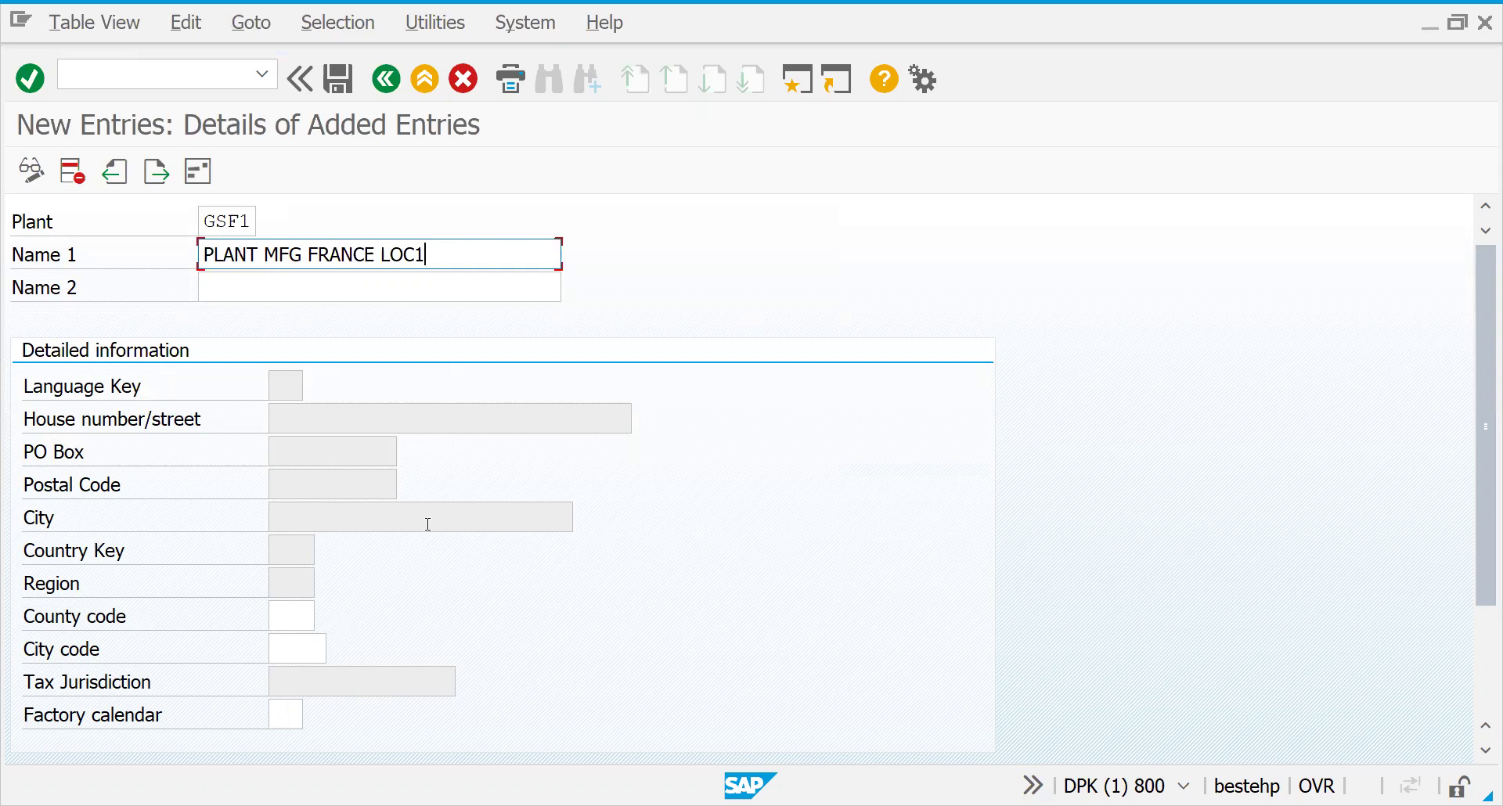
key("Return")
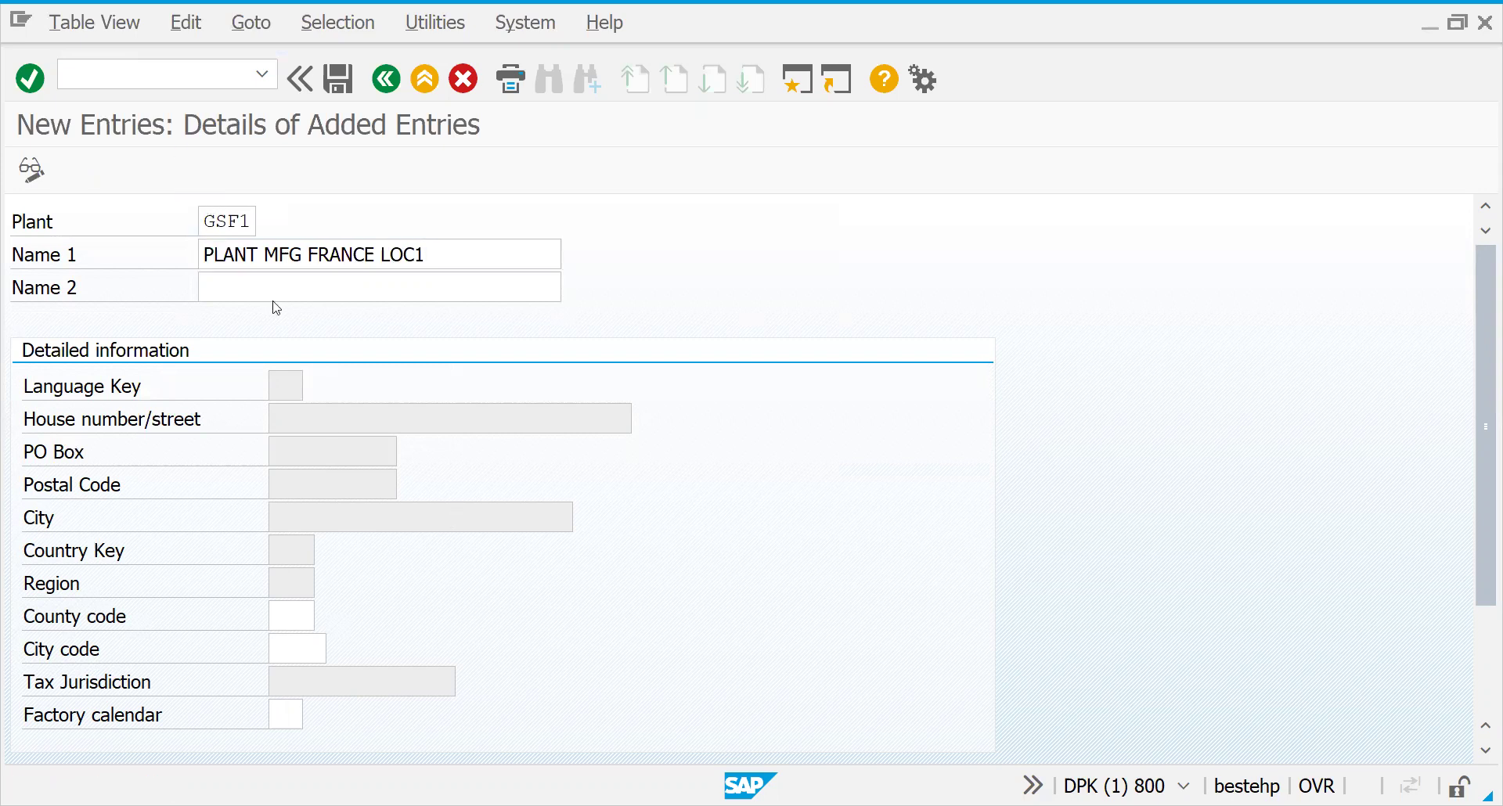
- Set the title to Company and the name to PLANT MFG FRANCE LOC1 in the address of GSF1
left_click(662, 235)
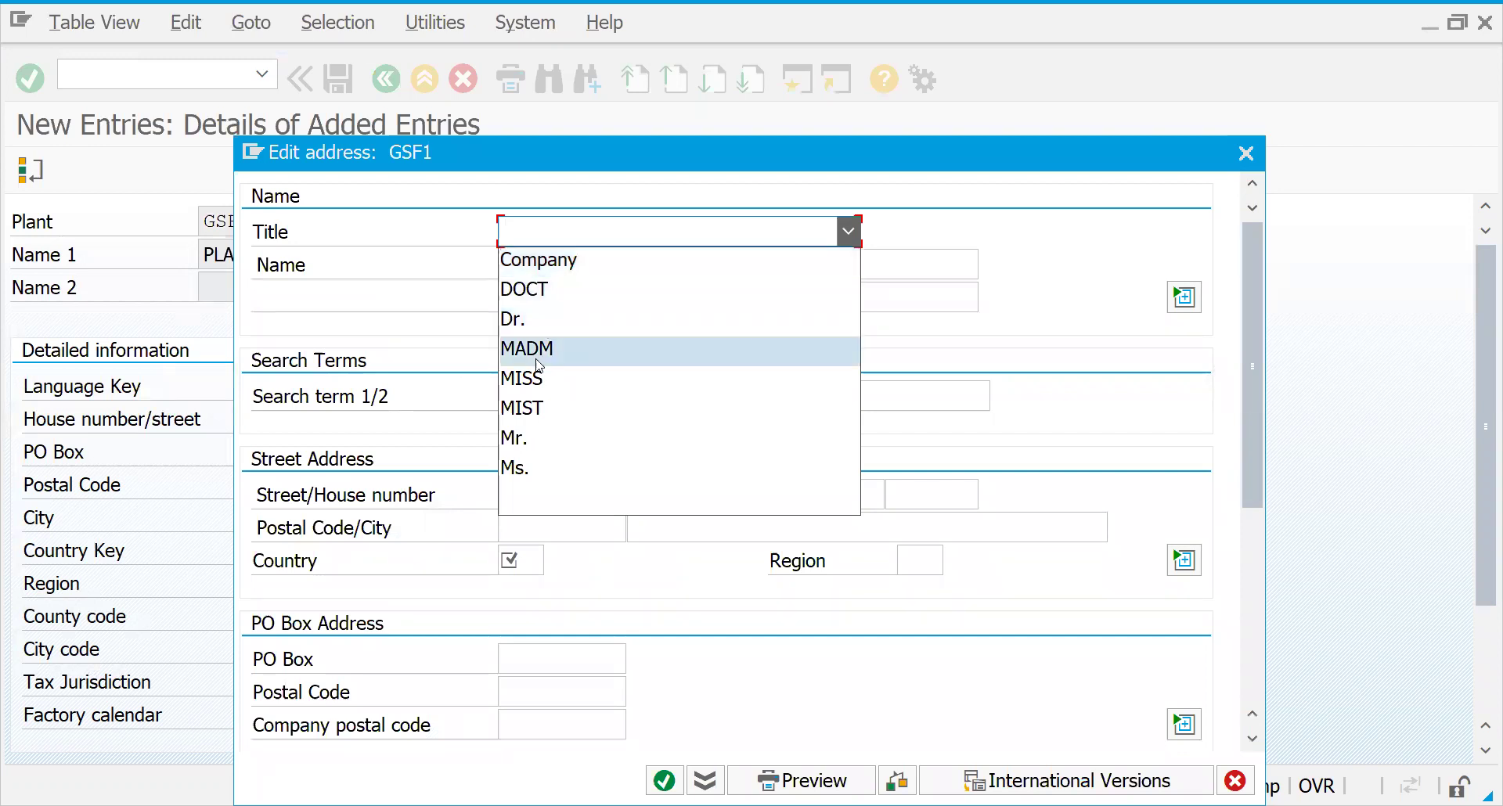
left_click(539, 262)
left_click(539, 263)
left_click_drag(664, 165, 883, 130)
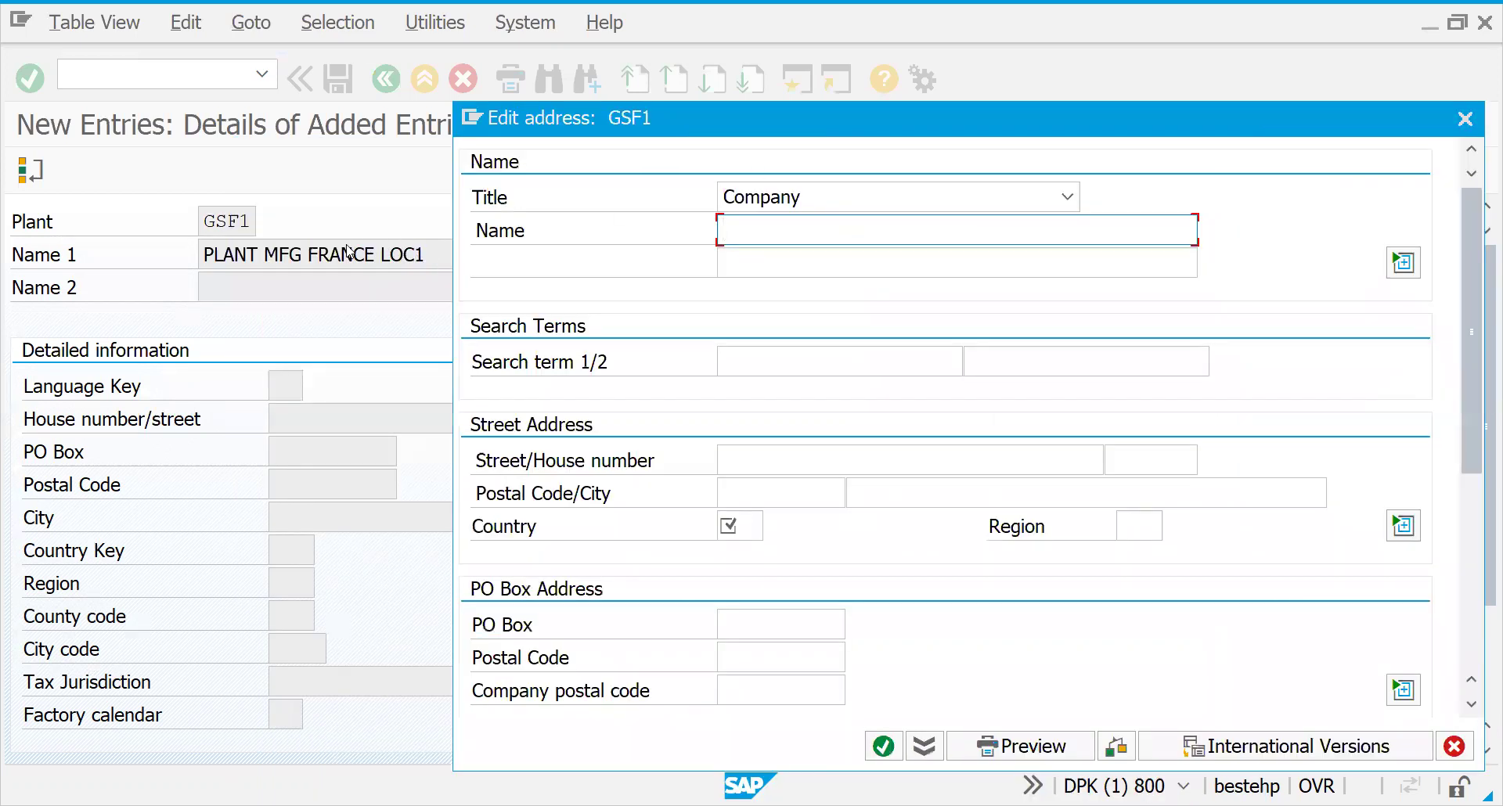
type("PLANT MFG FRANCE LOC1")
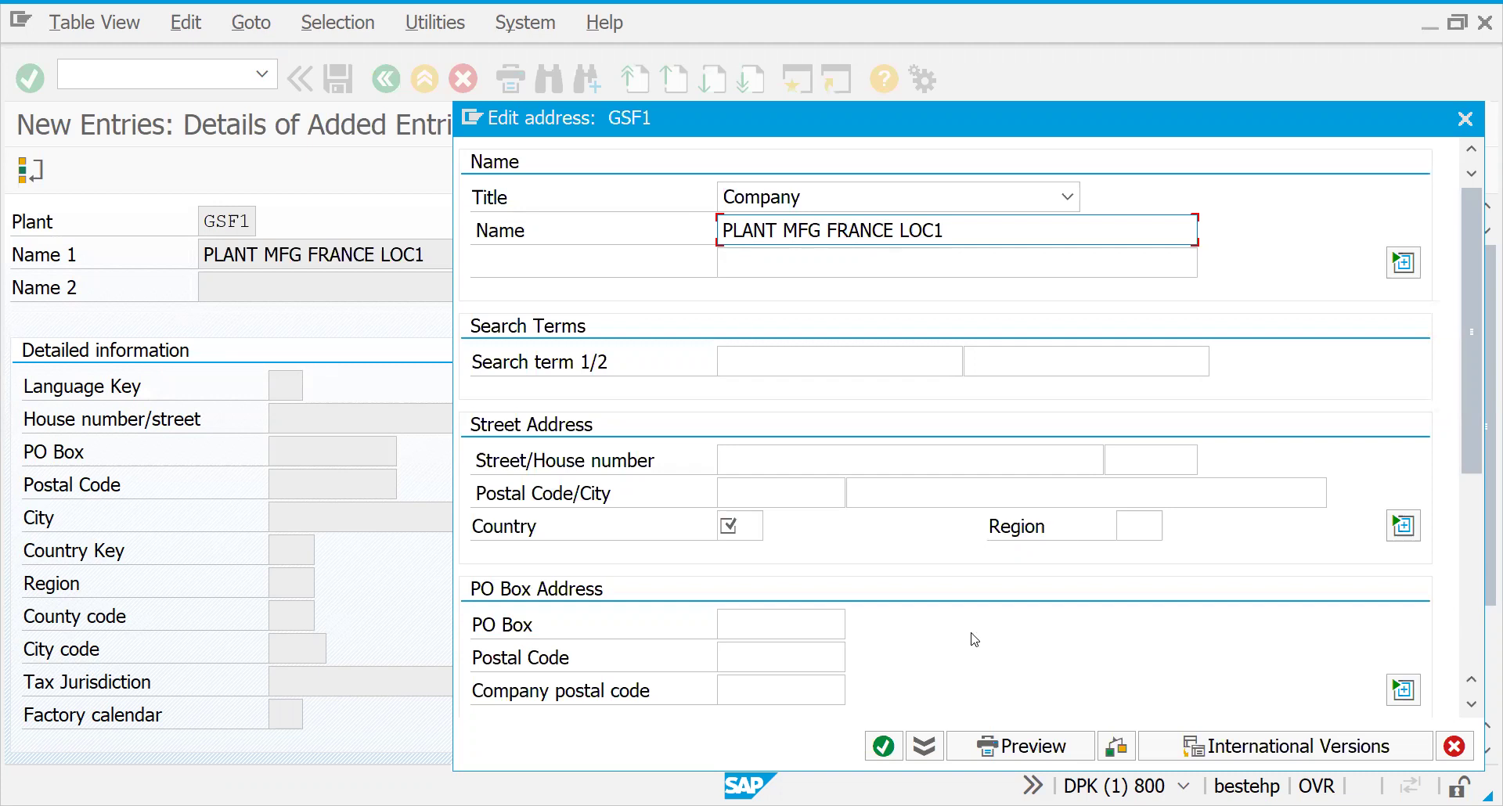
- Set the postal code to 22222 and the country to FR, France, in the street address of GSF1
left_click(744, 495)
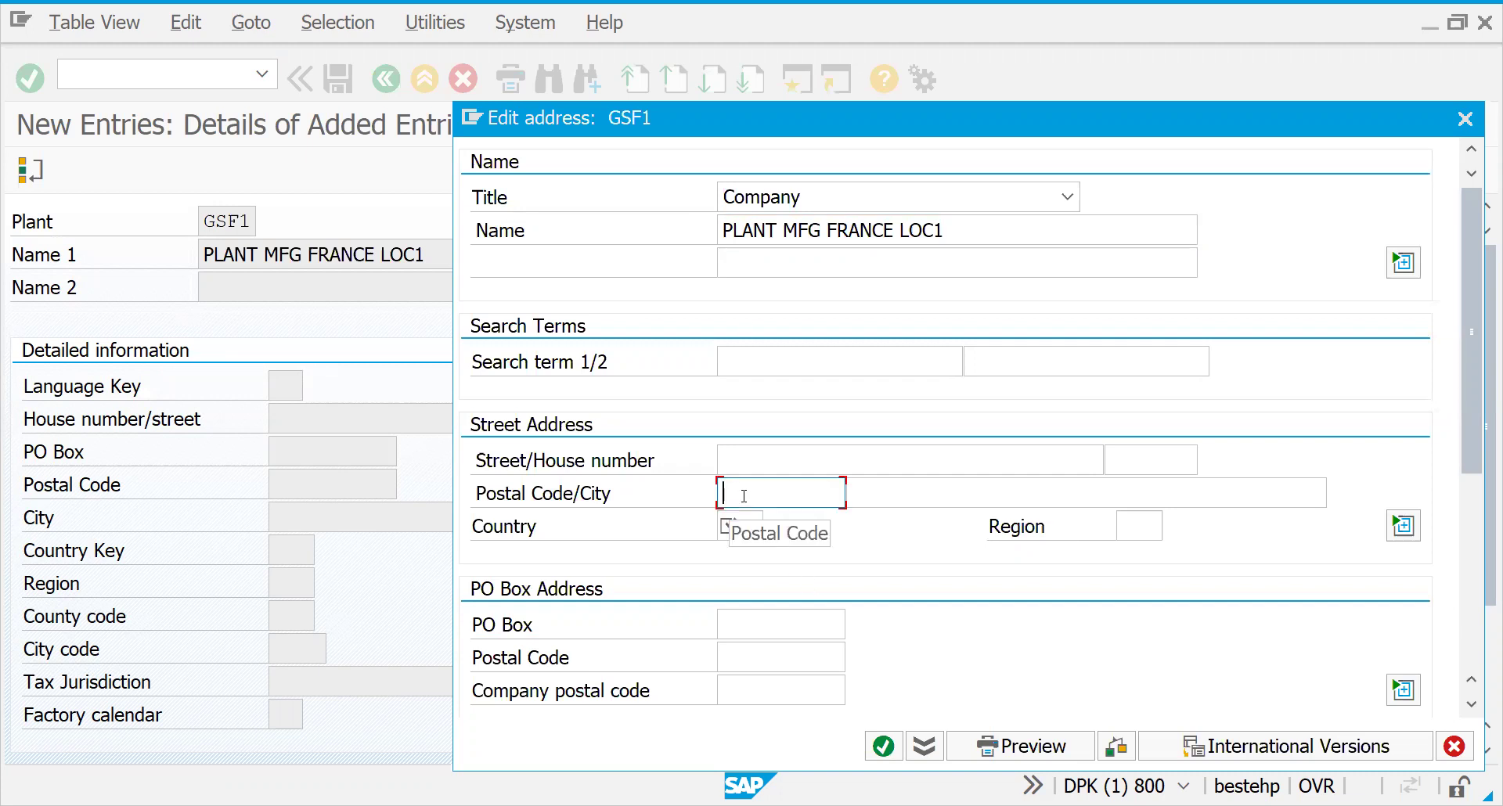
type("2")
type("2222")
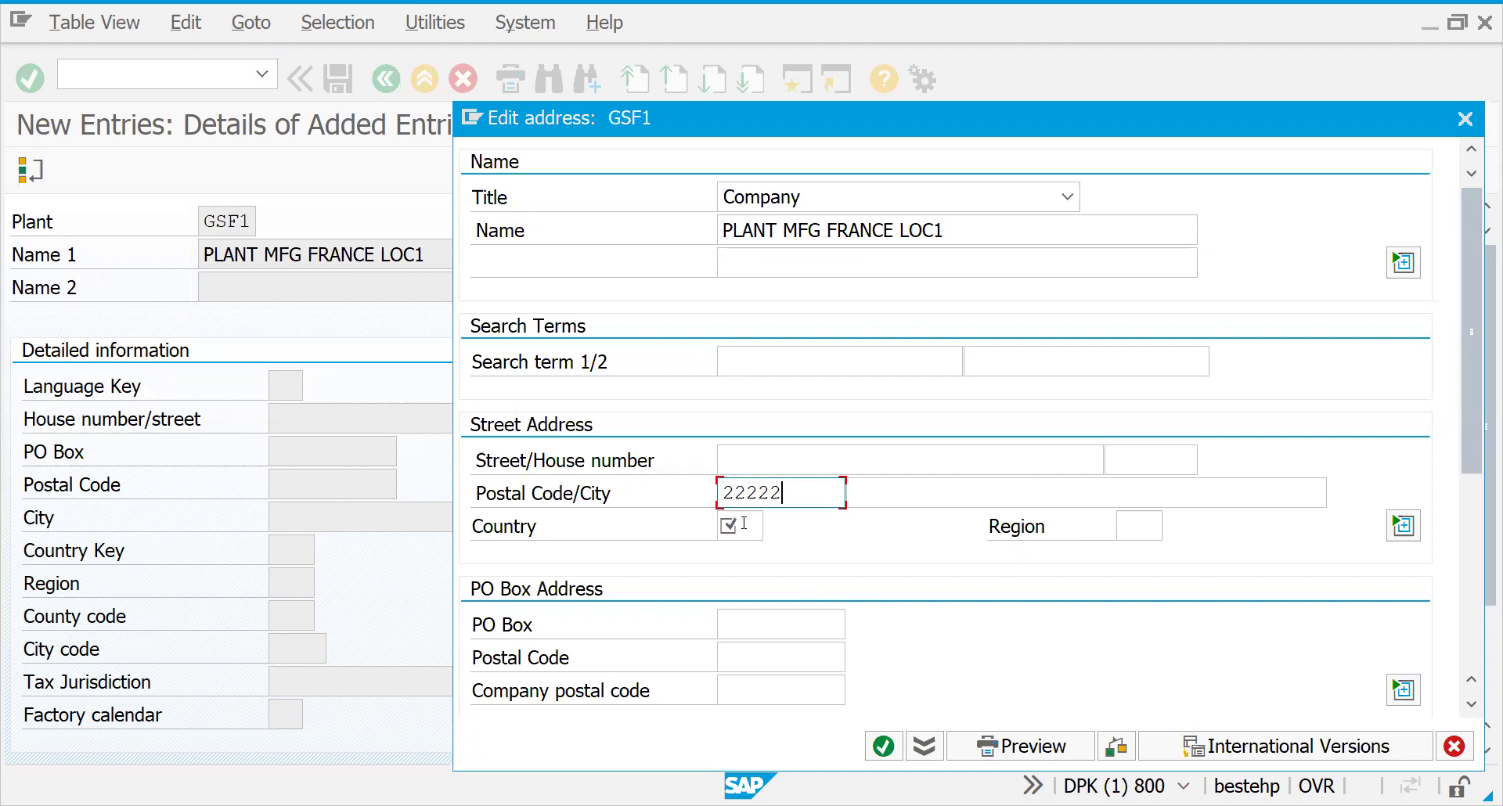
left_click(744, 522)
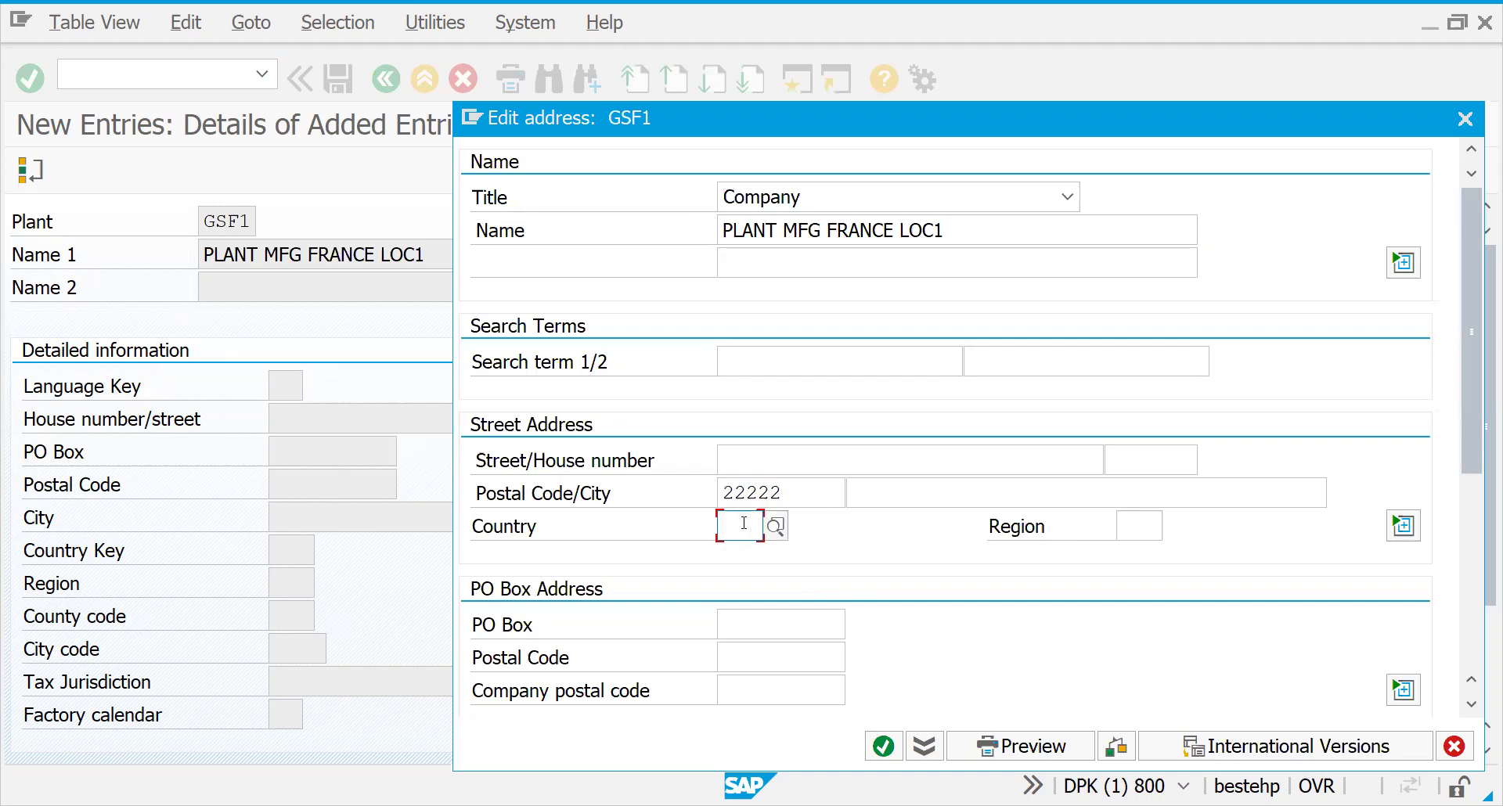
type("DE")
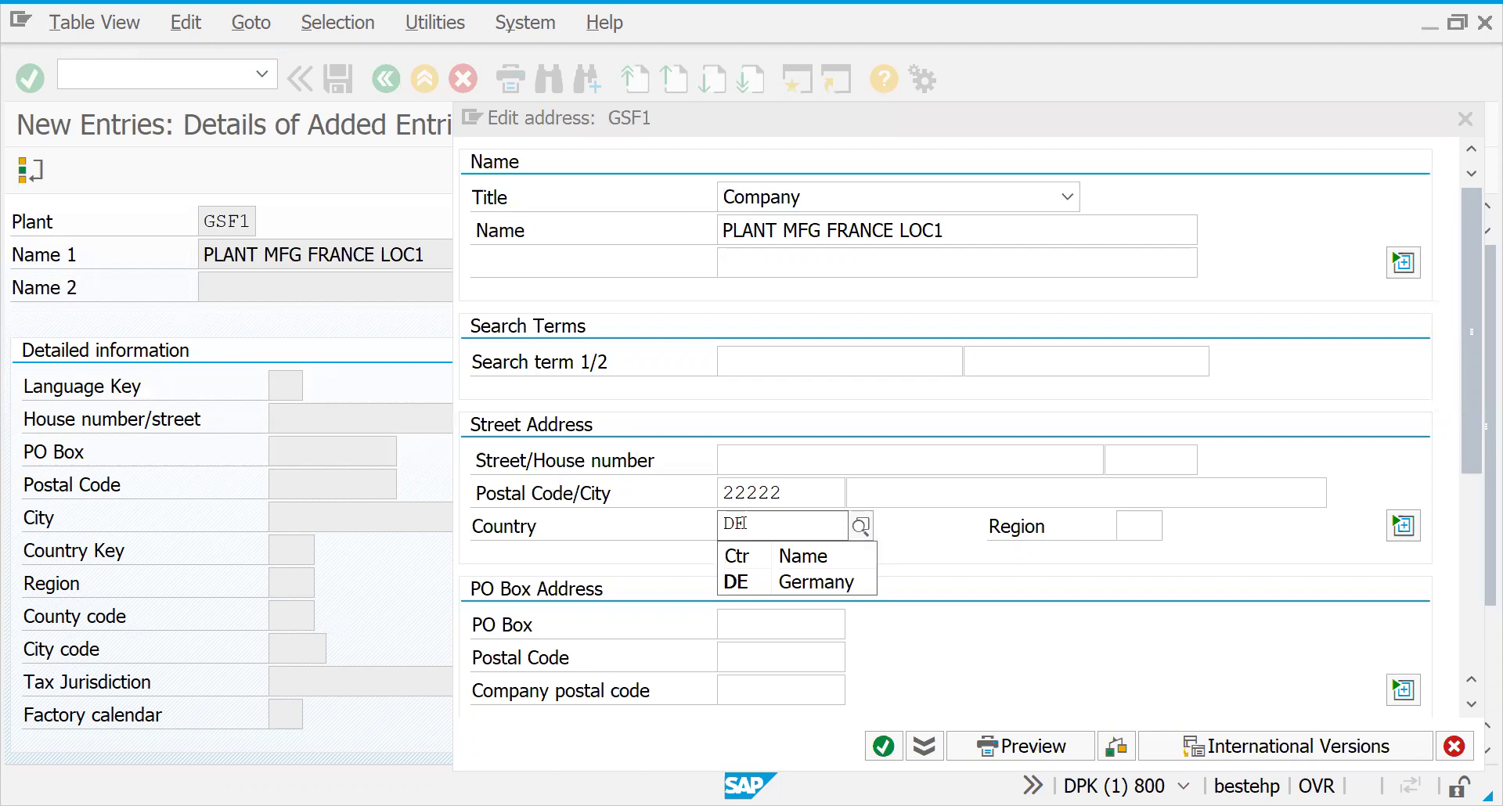
key("BackSpace")
key("BackSpace")
type("FR")
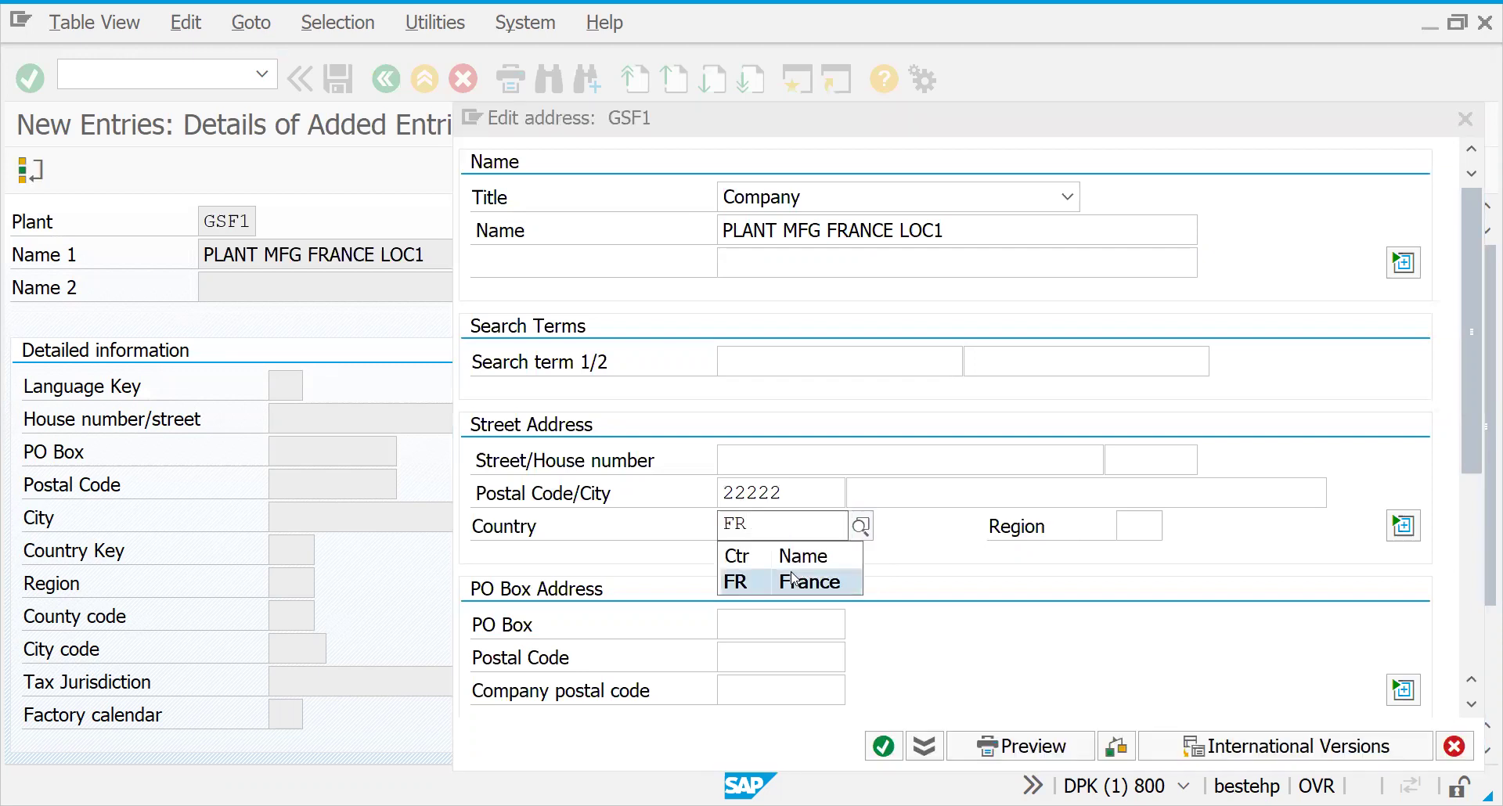
left_click(794, 580)
- Set the region in the GSF1 address to 05, Alpes (Hautes), accept the address and save the plant
left_click(1121, 535)
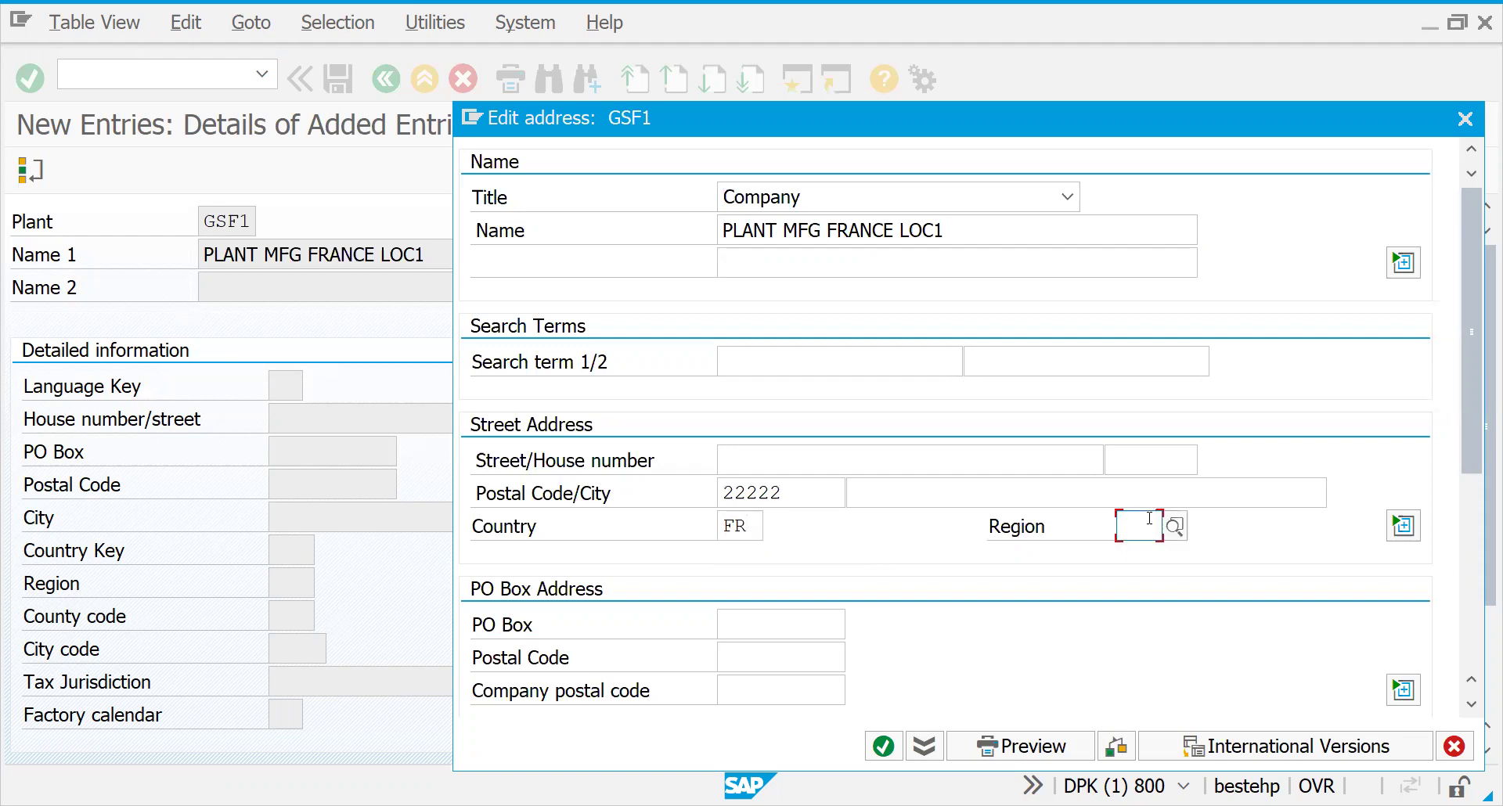
left_click(1174, 527)
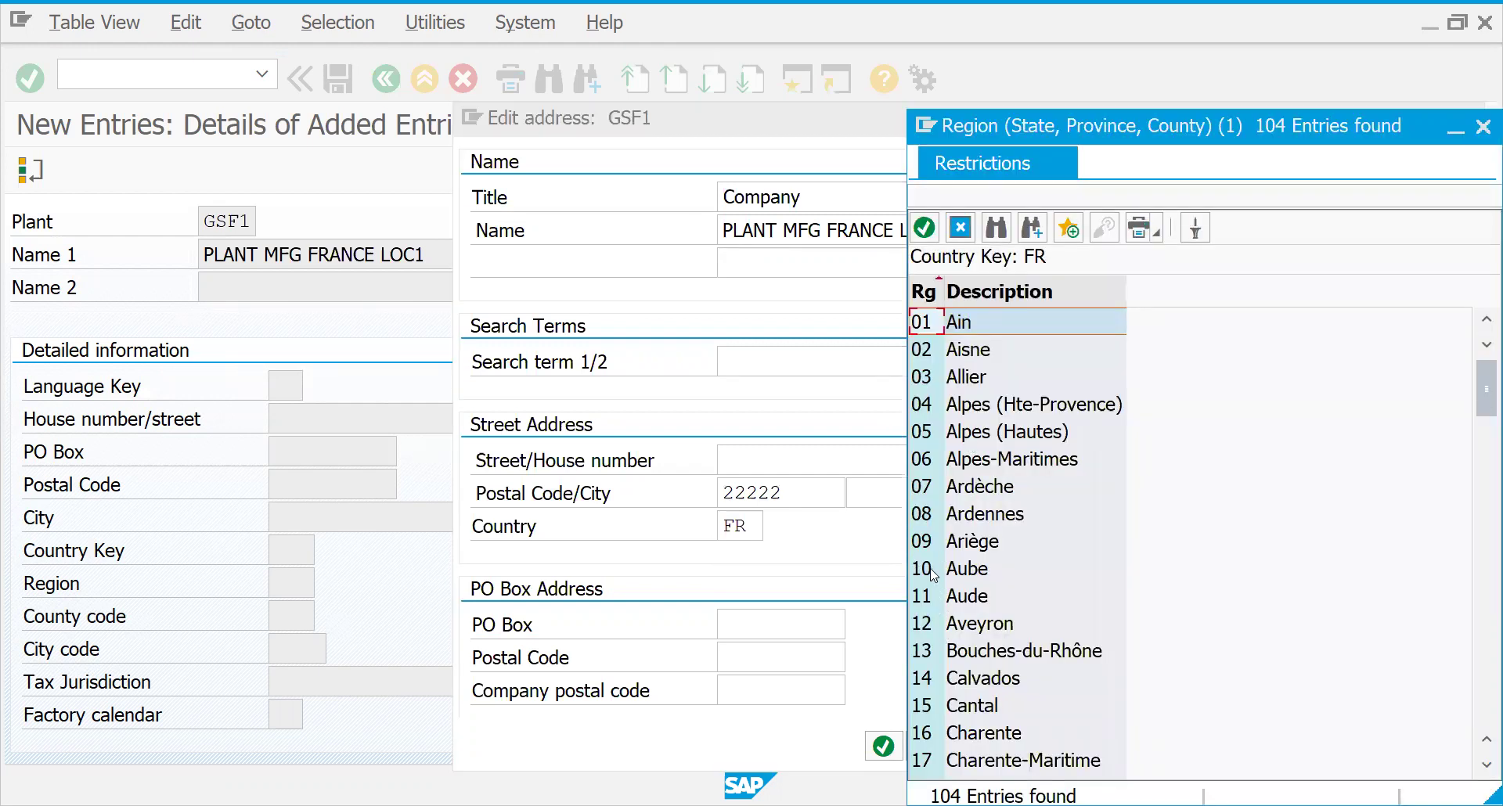
double_click(952, 432)
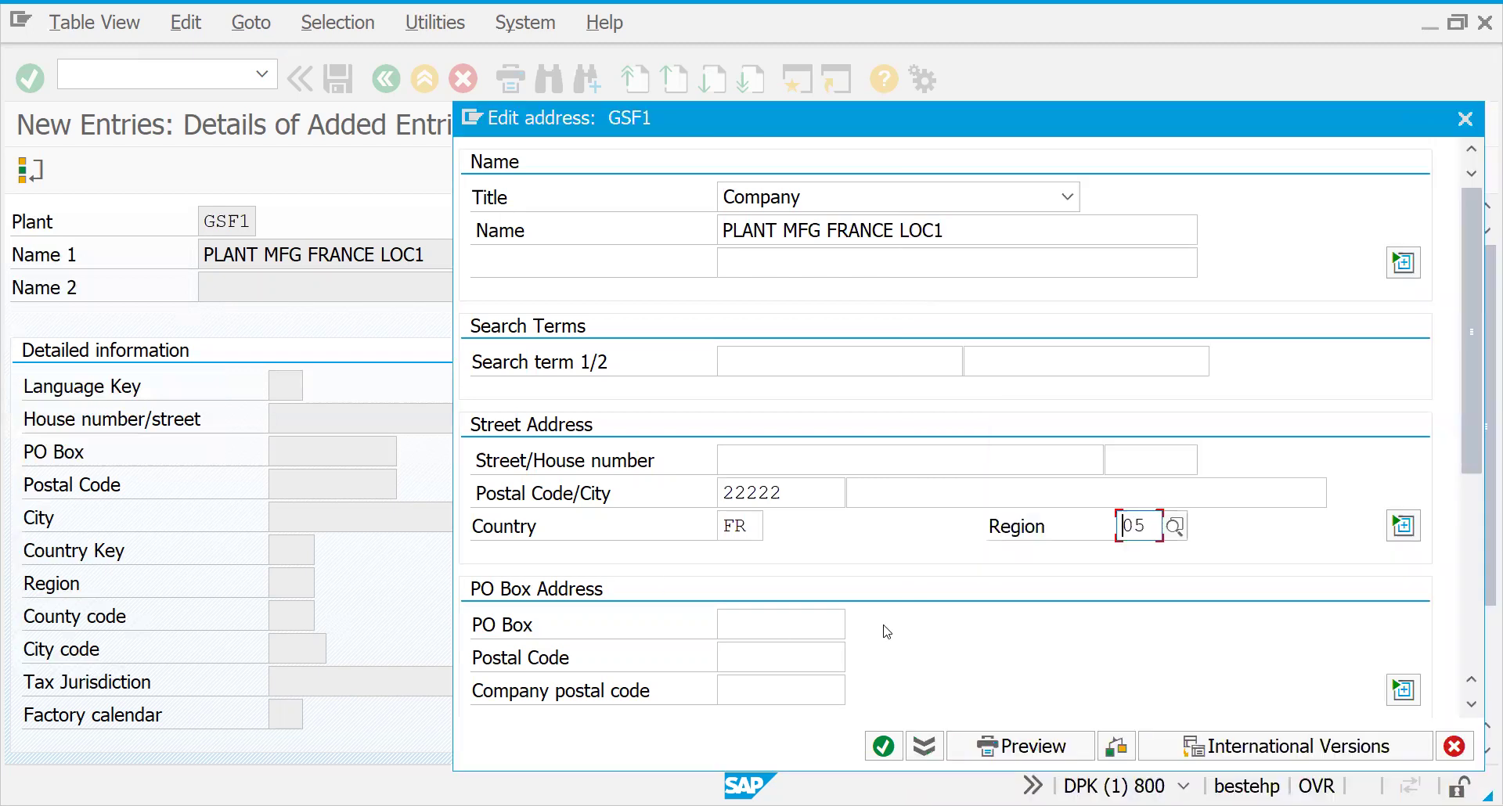
key("Return")
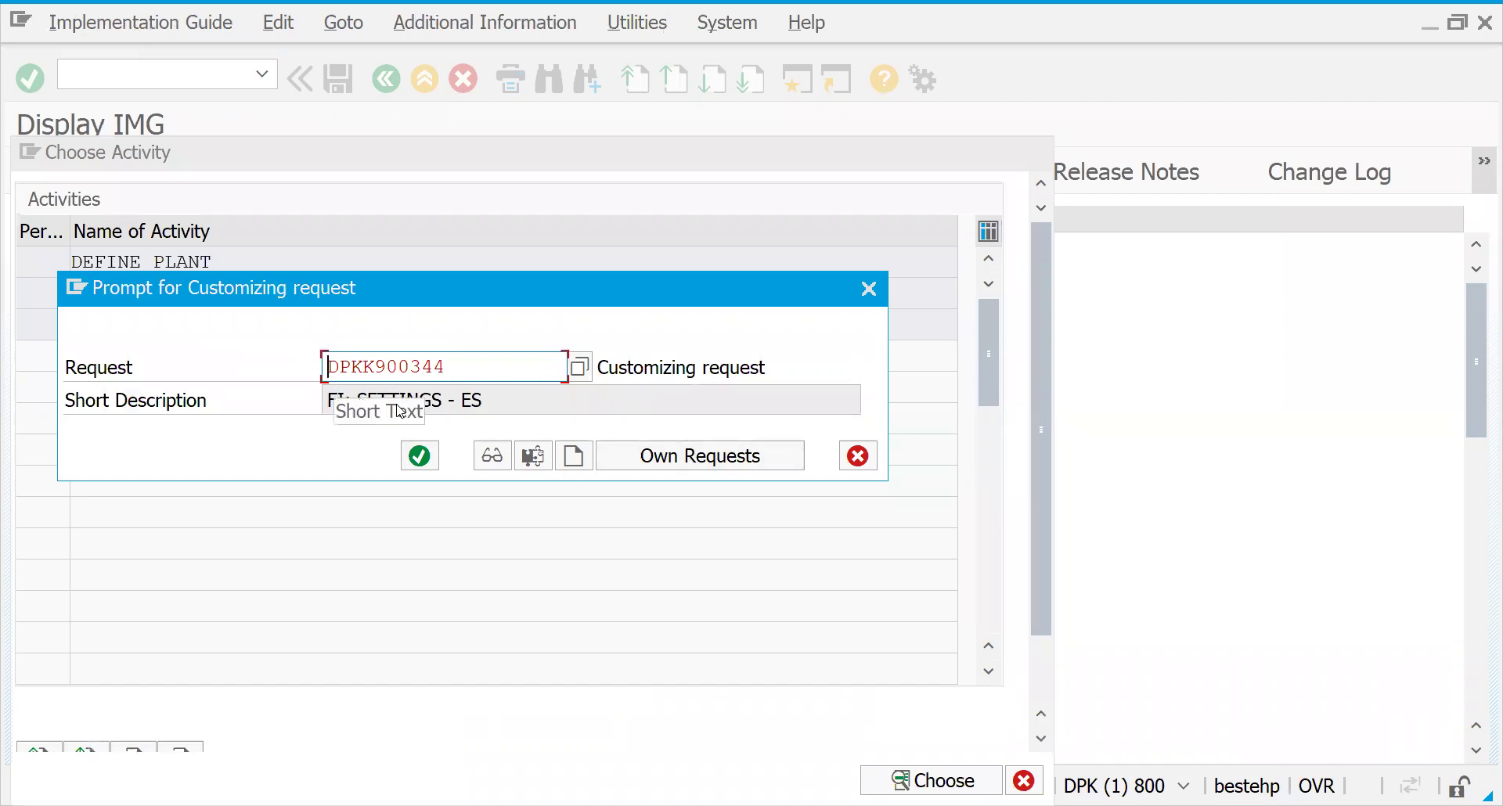
- Create a new customizing request with the short description MM:EP SETTINGS from the list of own requests
left_click(700, 456)
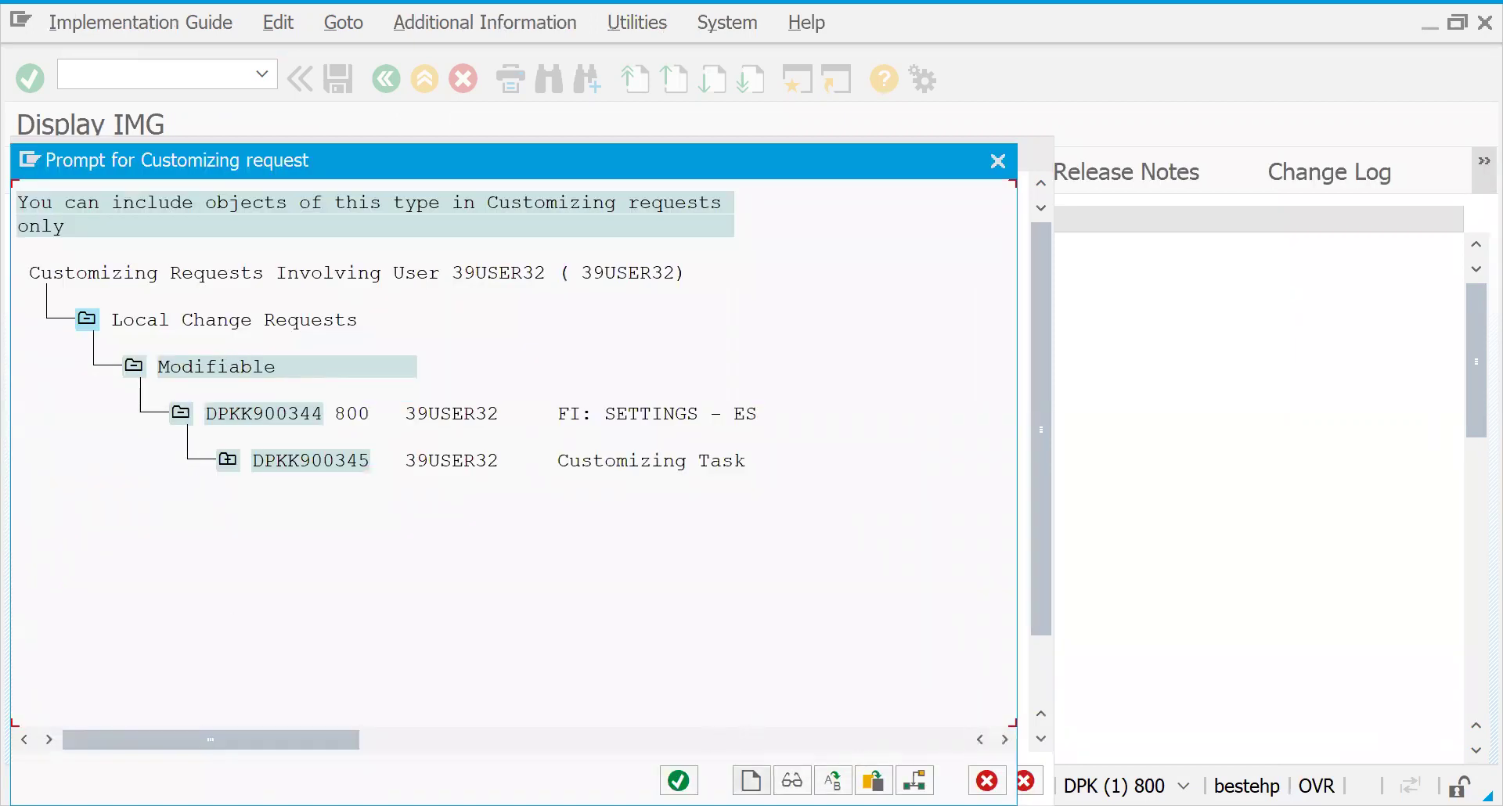
left_click(751, 781)
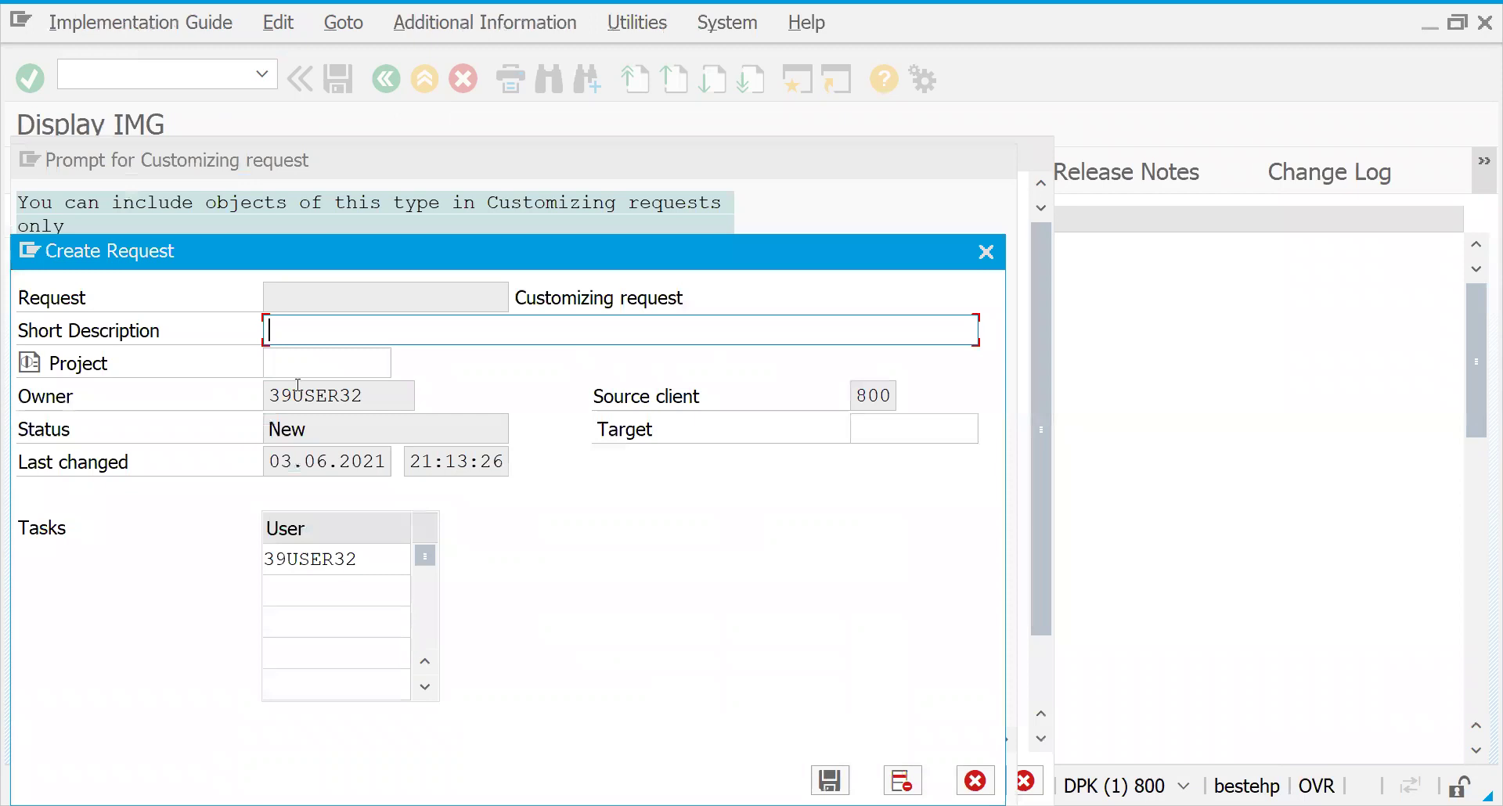
type("MM:EP SETTINGS")
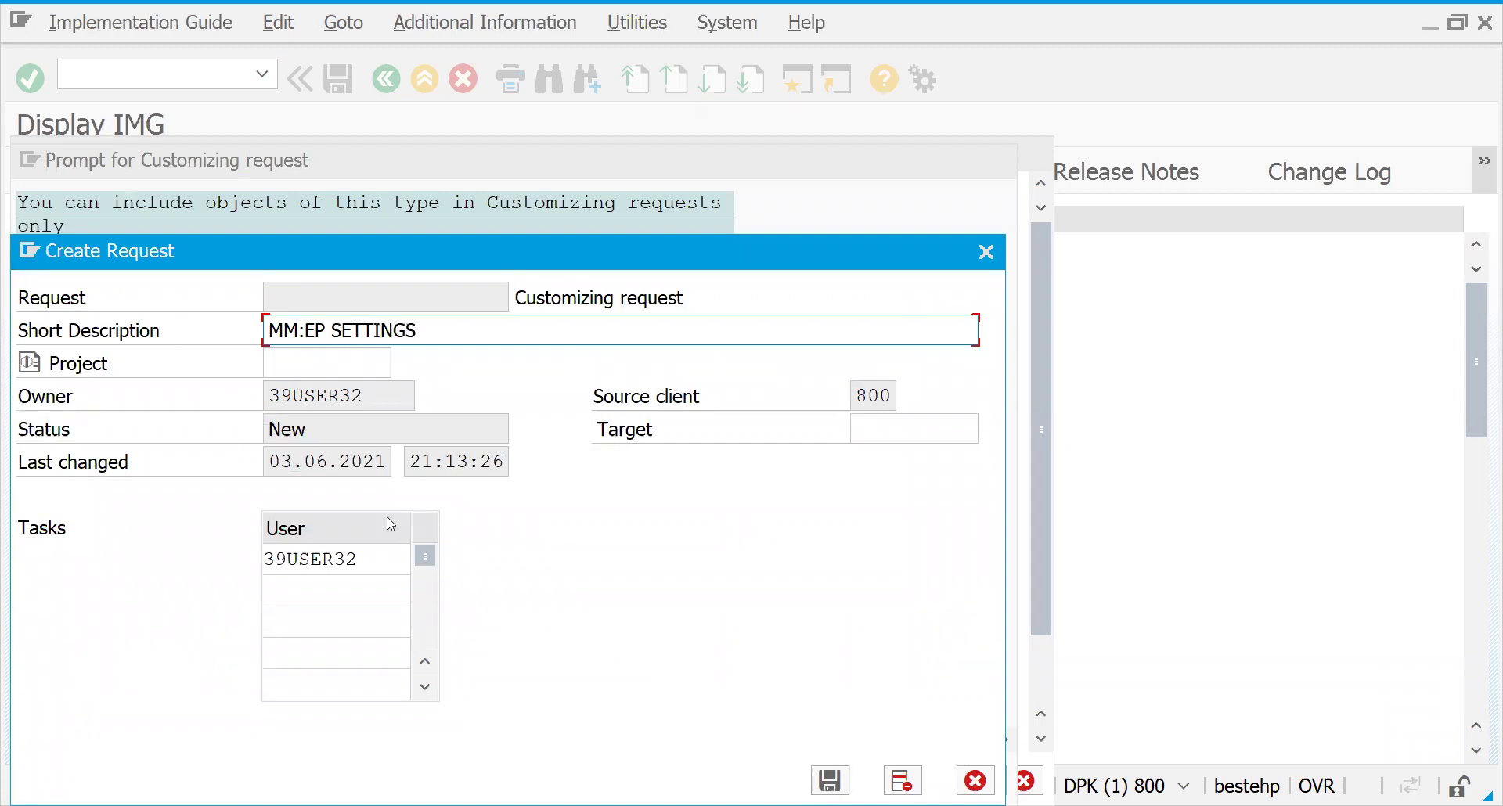
left_click(842, 779)
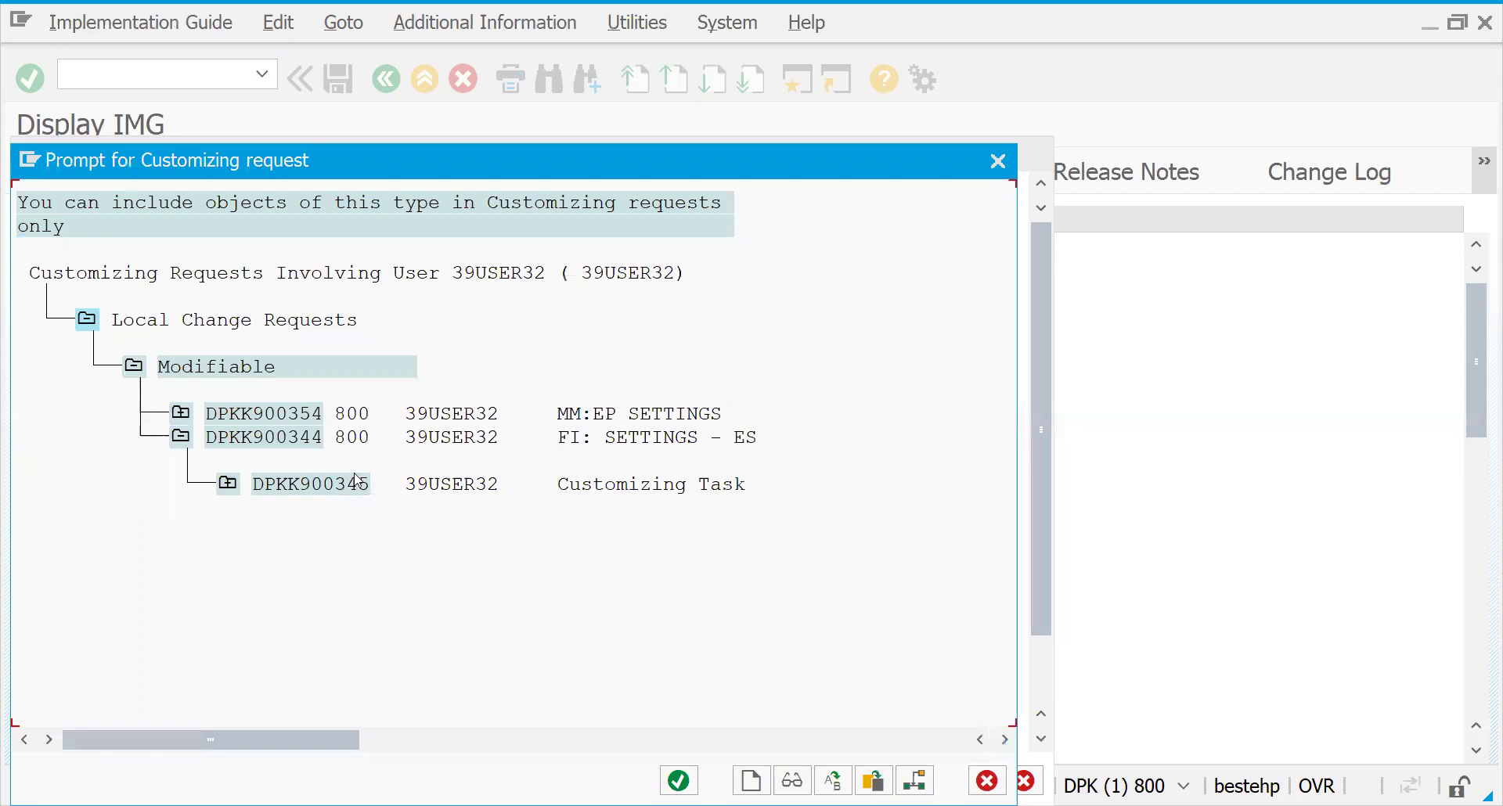
- Assign the plant data to the MM:EP SETTINGS request, confirm it and return to the plants overview
left_click(274, 415)
left_click(678, 780)
left_click(420, 457)
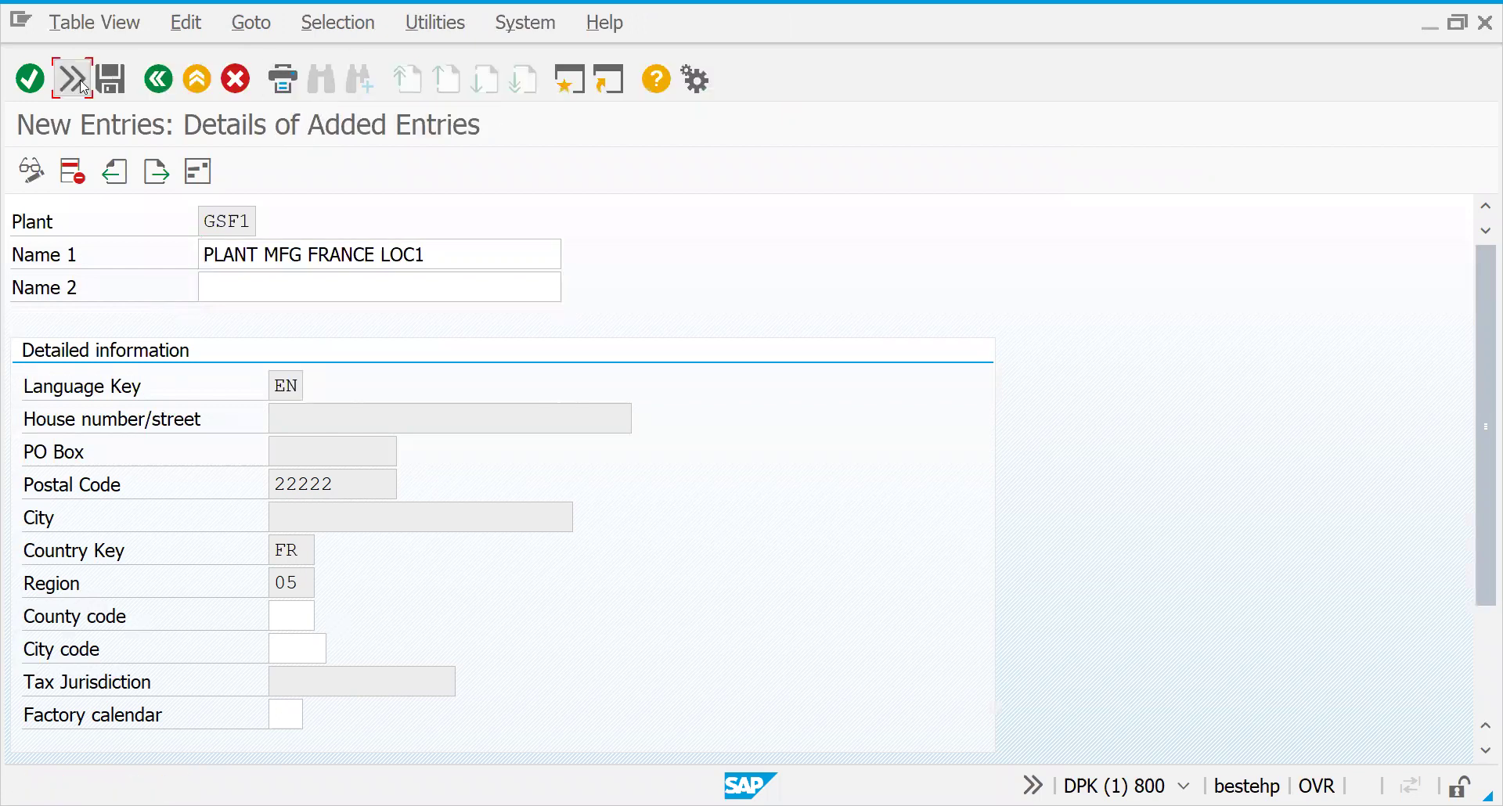
left_click(82, 79)
left_click(386, 78)
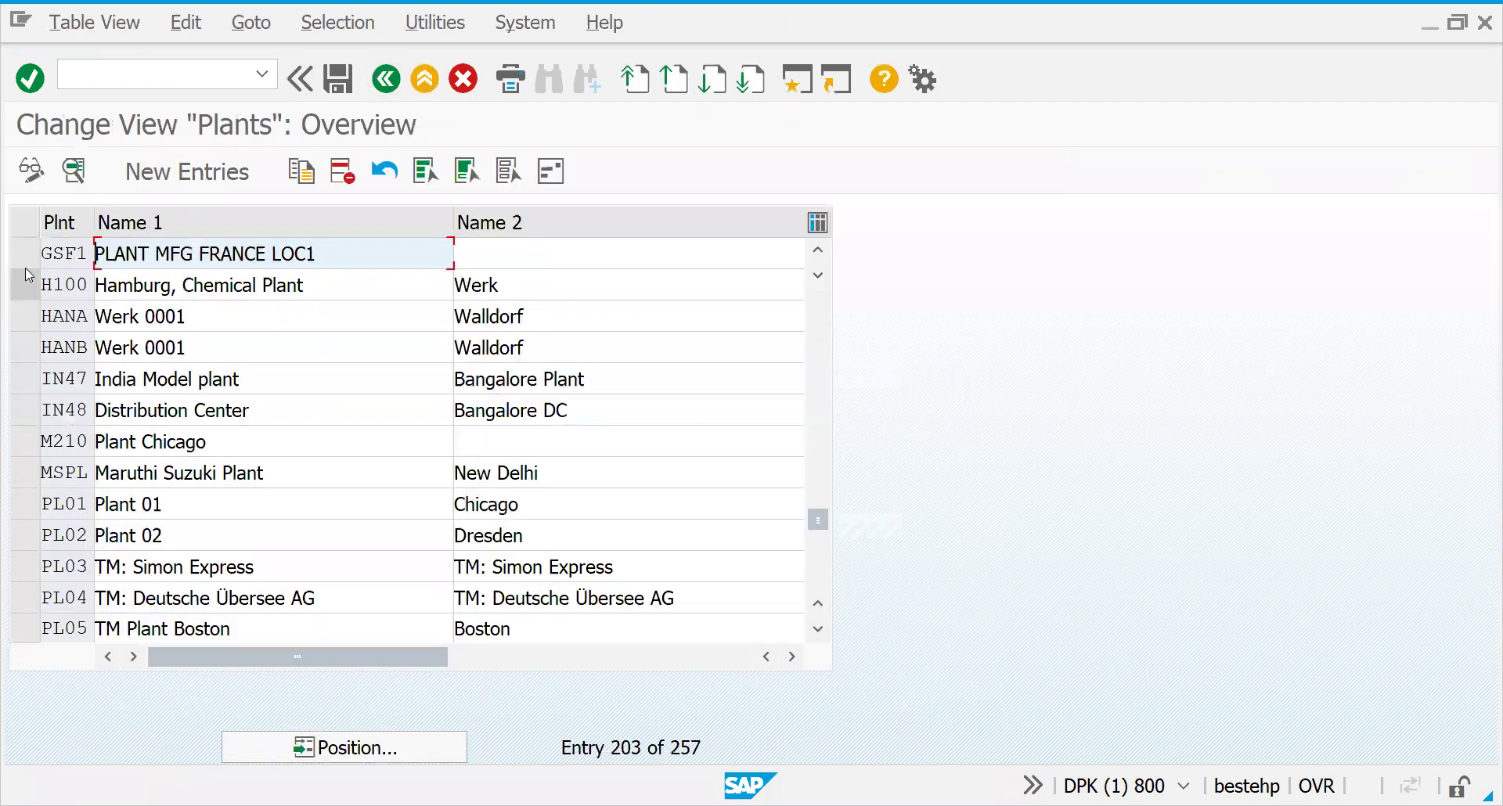
- Copy plant GSF1 as new plant GSF2 with the name PLANT MFG FRANCE LOC2
left_click(25, 265)
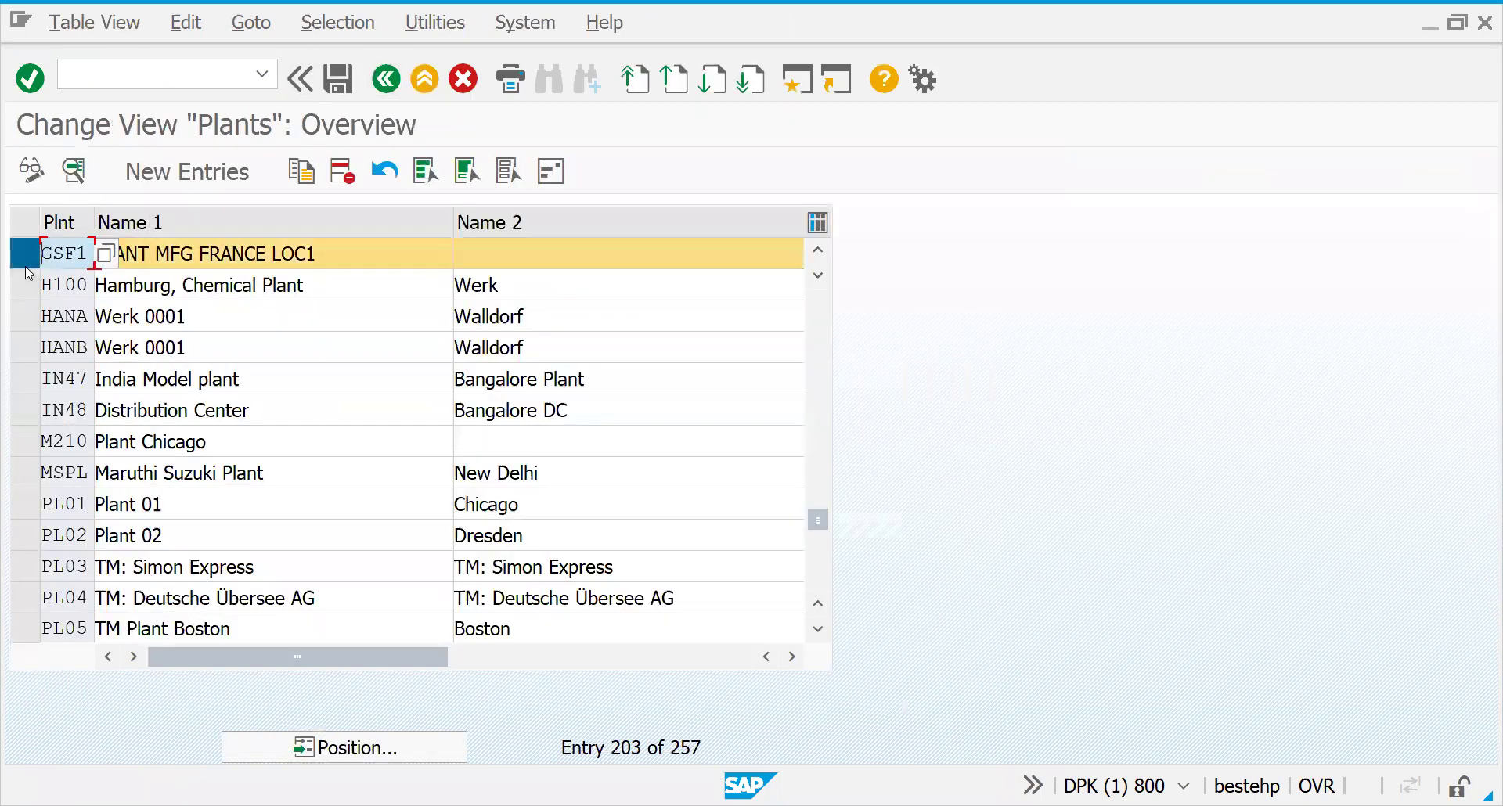
left_click(302, 171)
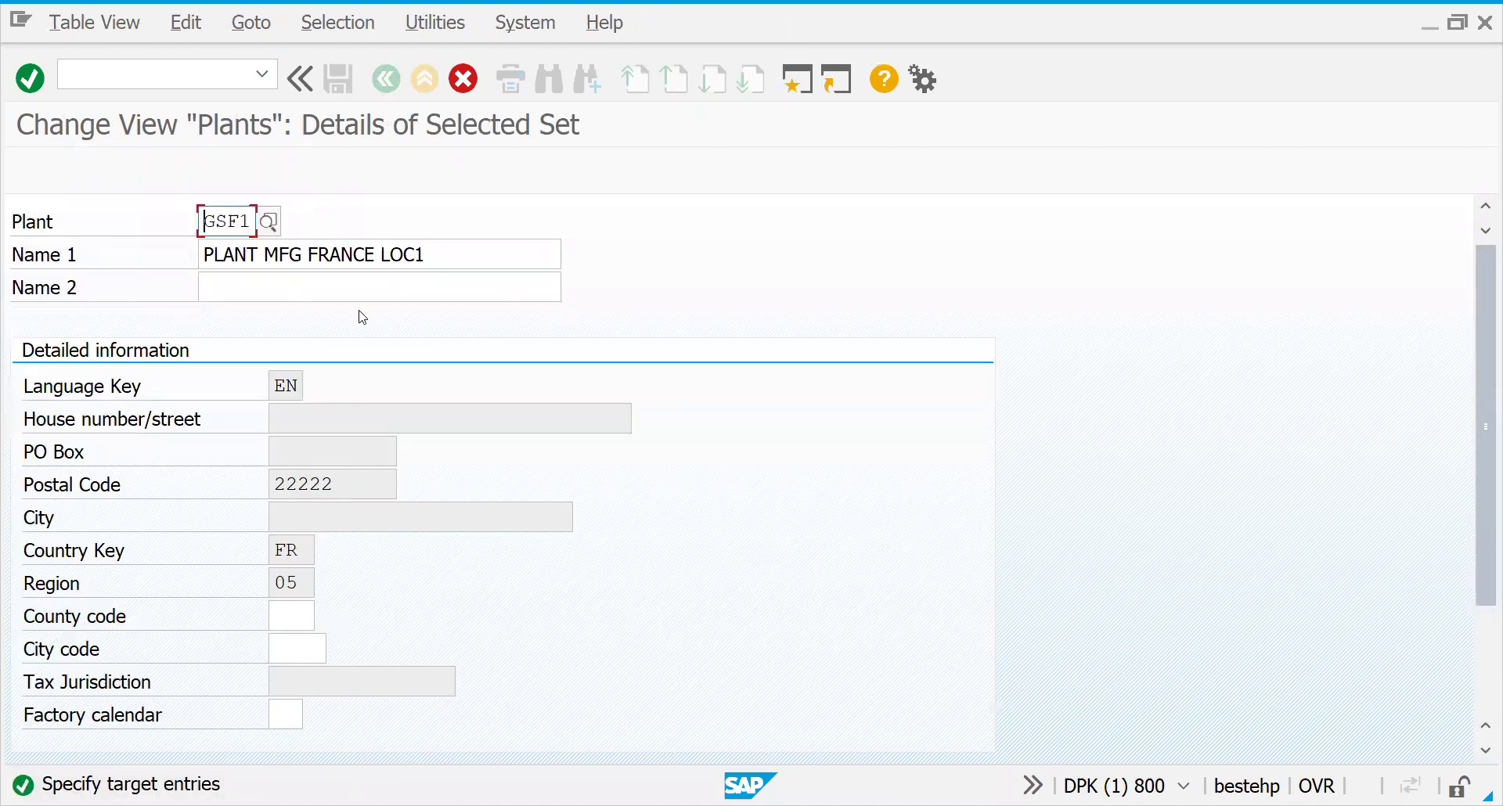
type("GSF2")
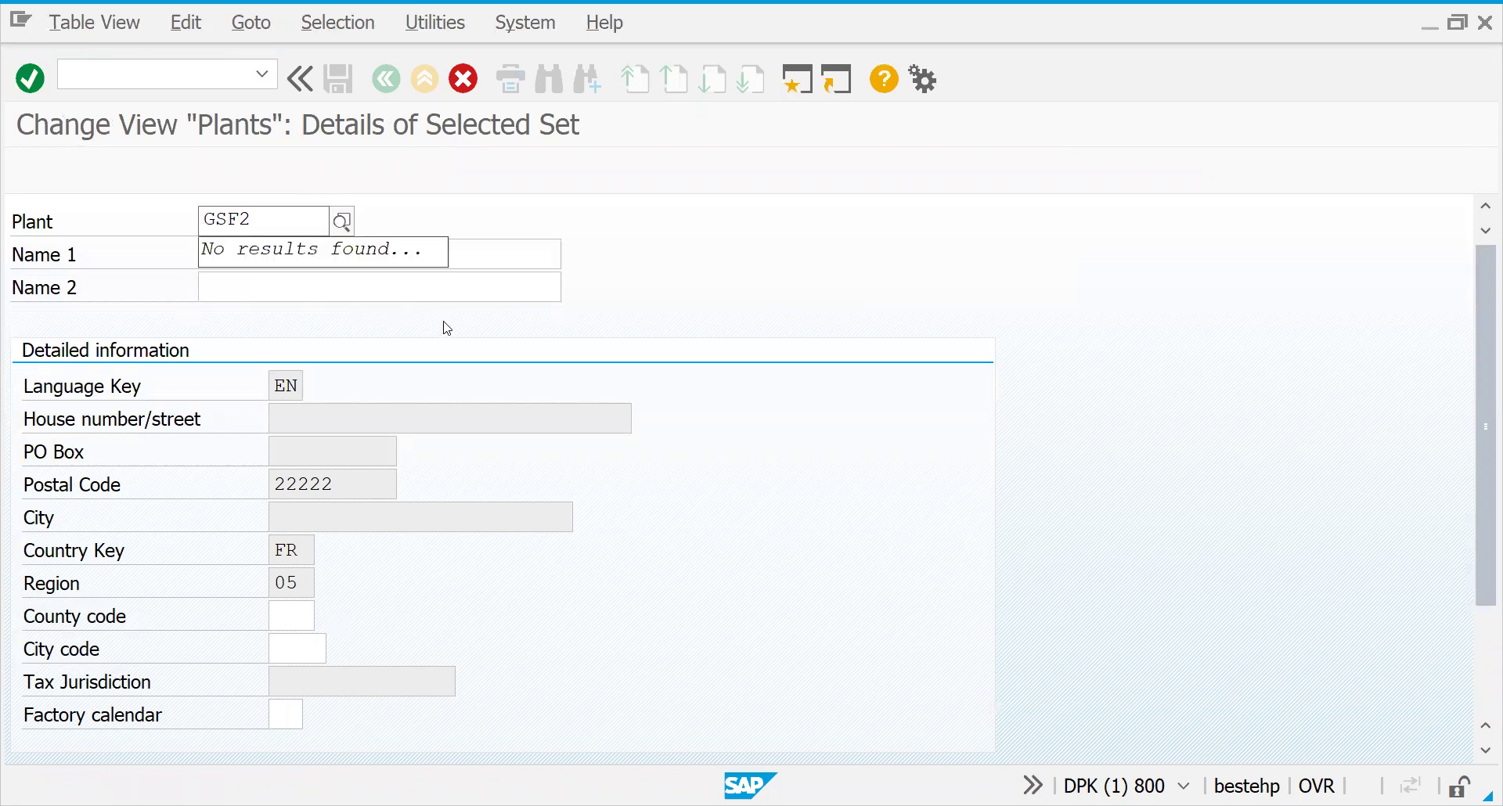
left_click(427, 254)
key("BackSpace")
type("2")
key("Return")
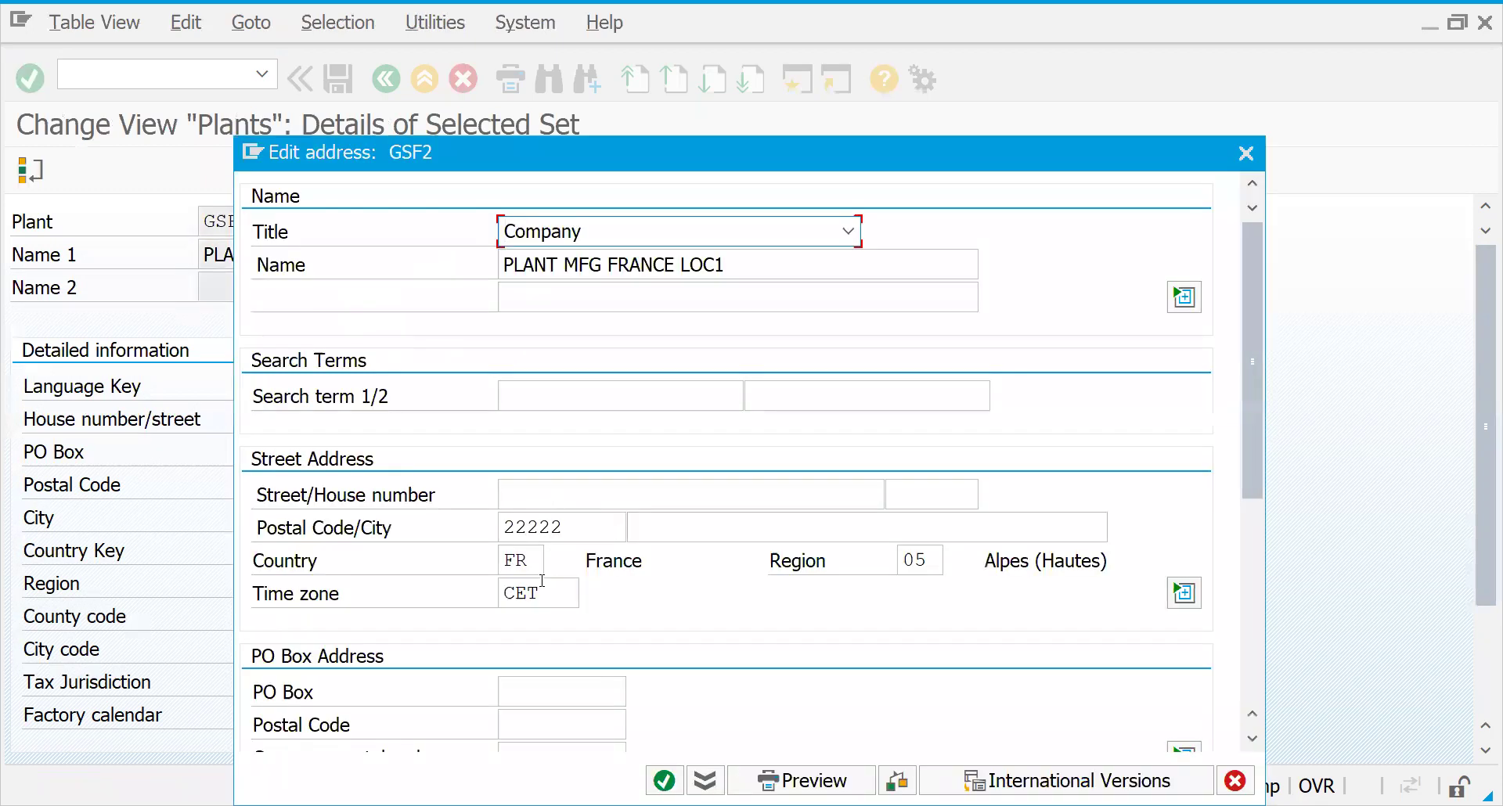
- Set the region in the GSF2 address to 15, Cantal, accept the address and save the plant
left_click(928, 561)
key("Return")
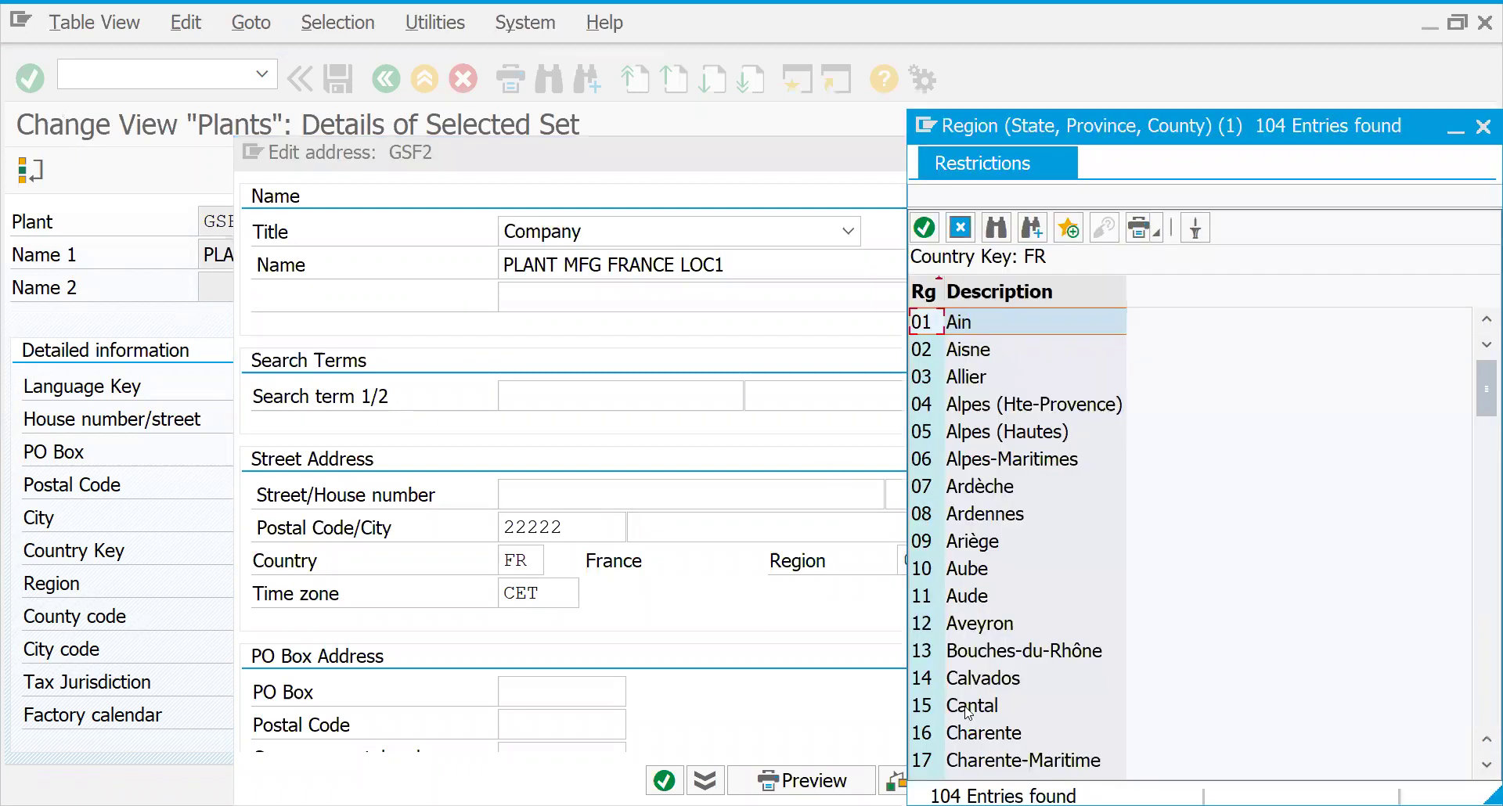
double_click(967, 711)
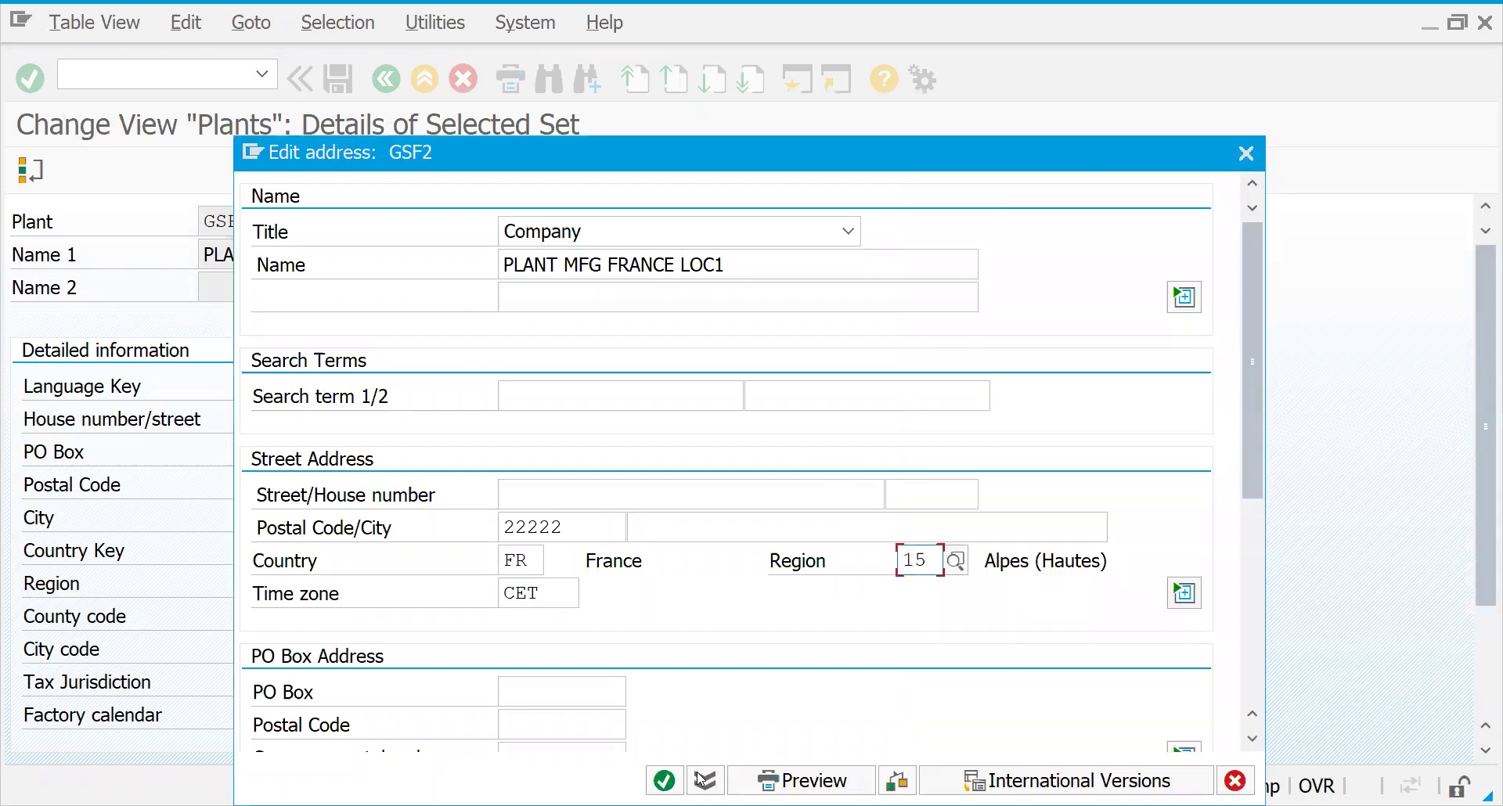
key("Return")
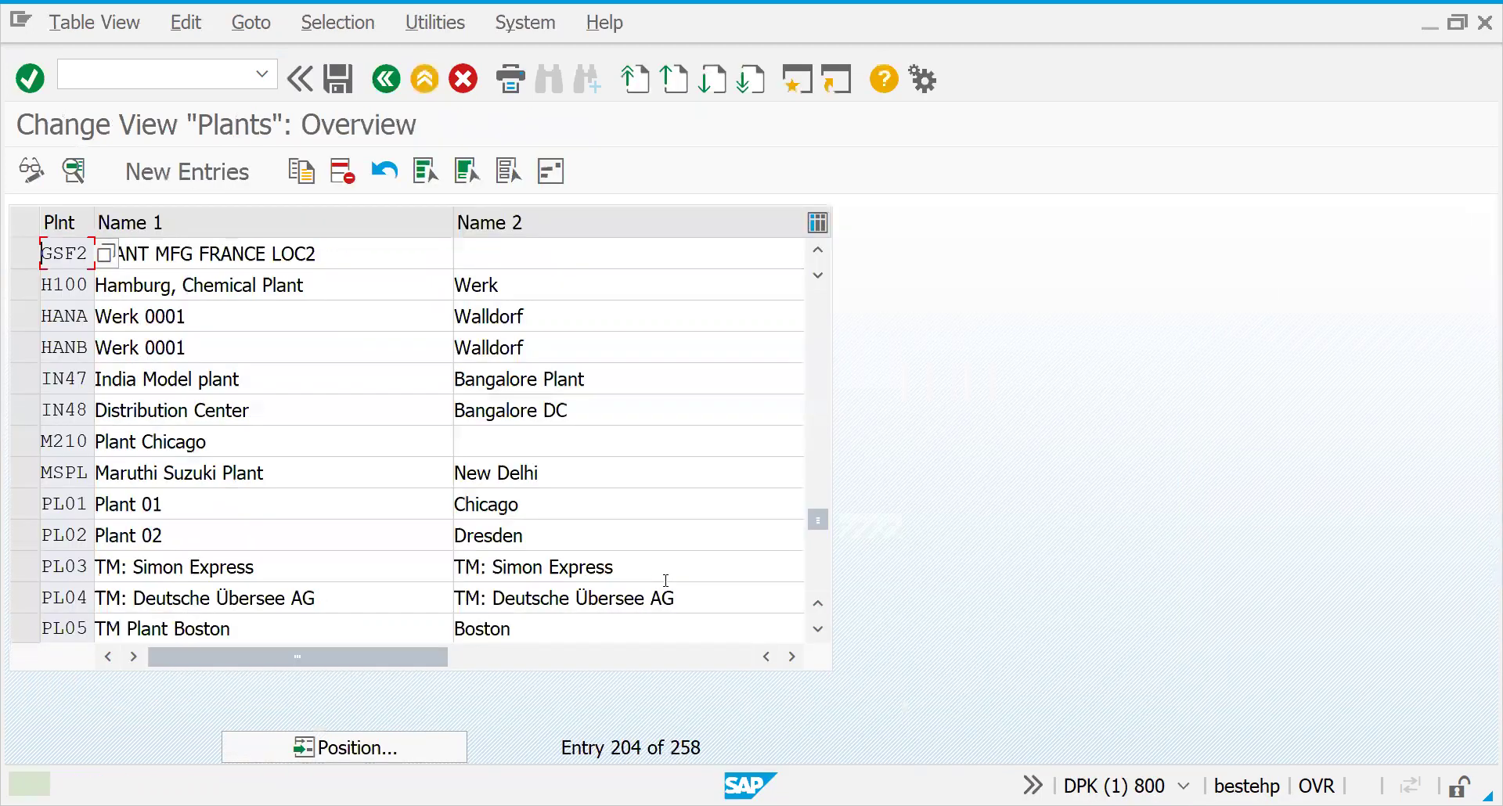
key("ctrl+s")
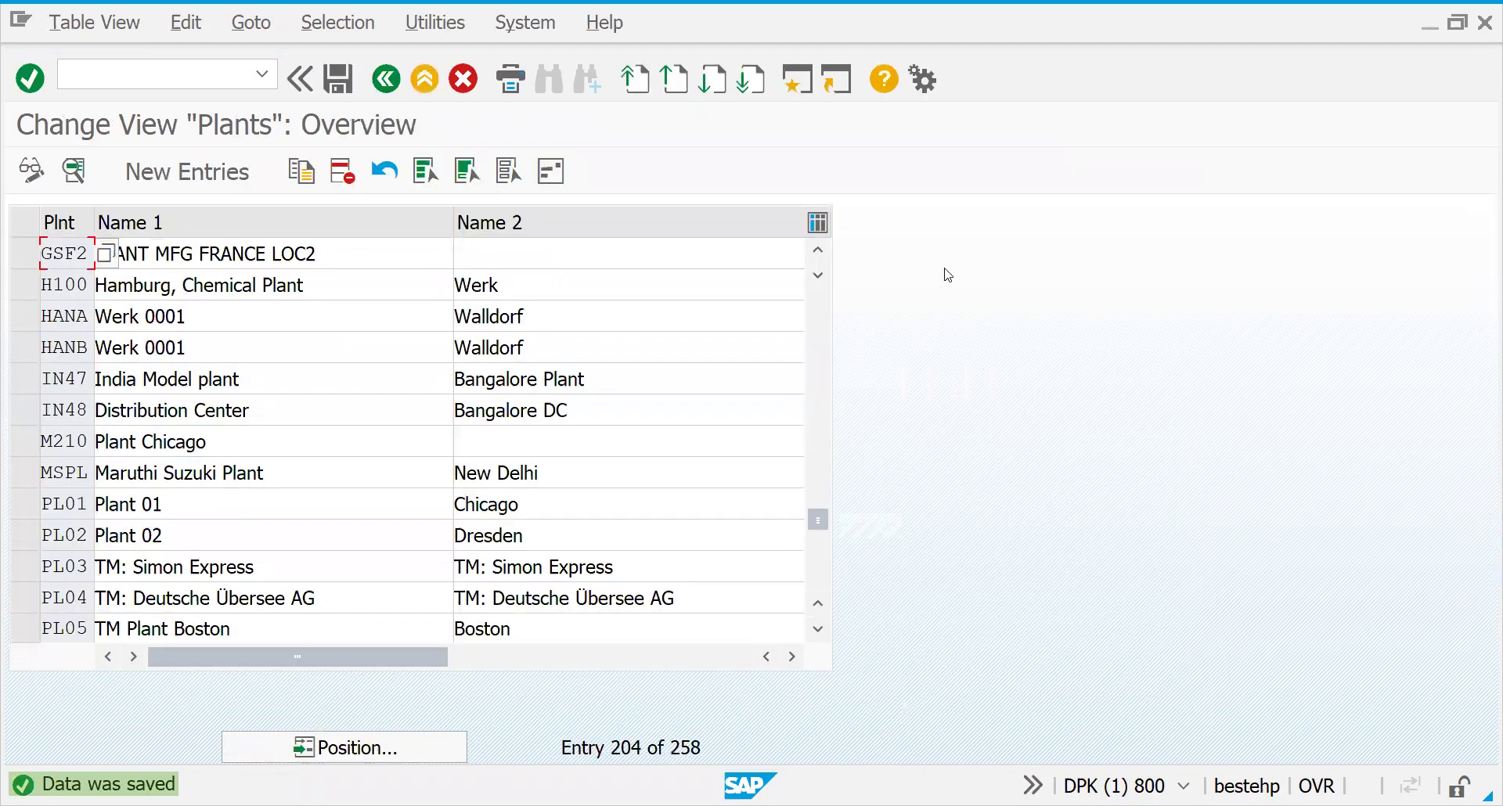
- Copy the codes and names of plants GSF1 and GSF2 from the overview and switch to the COURSE workbook in Excel
left_click(817, 254)
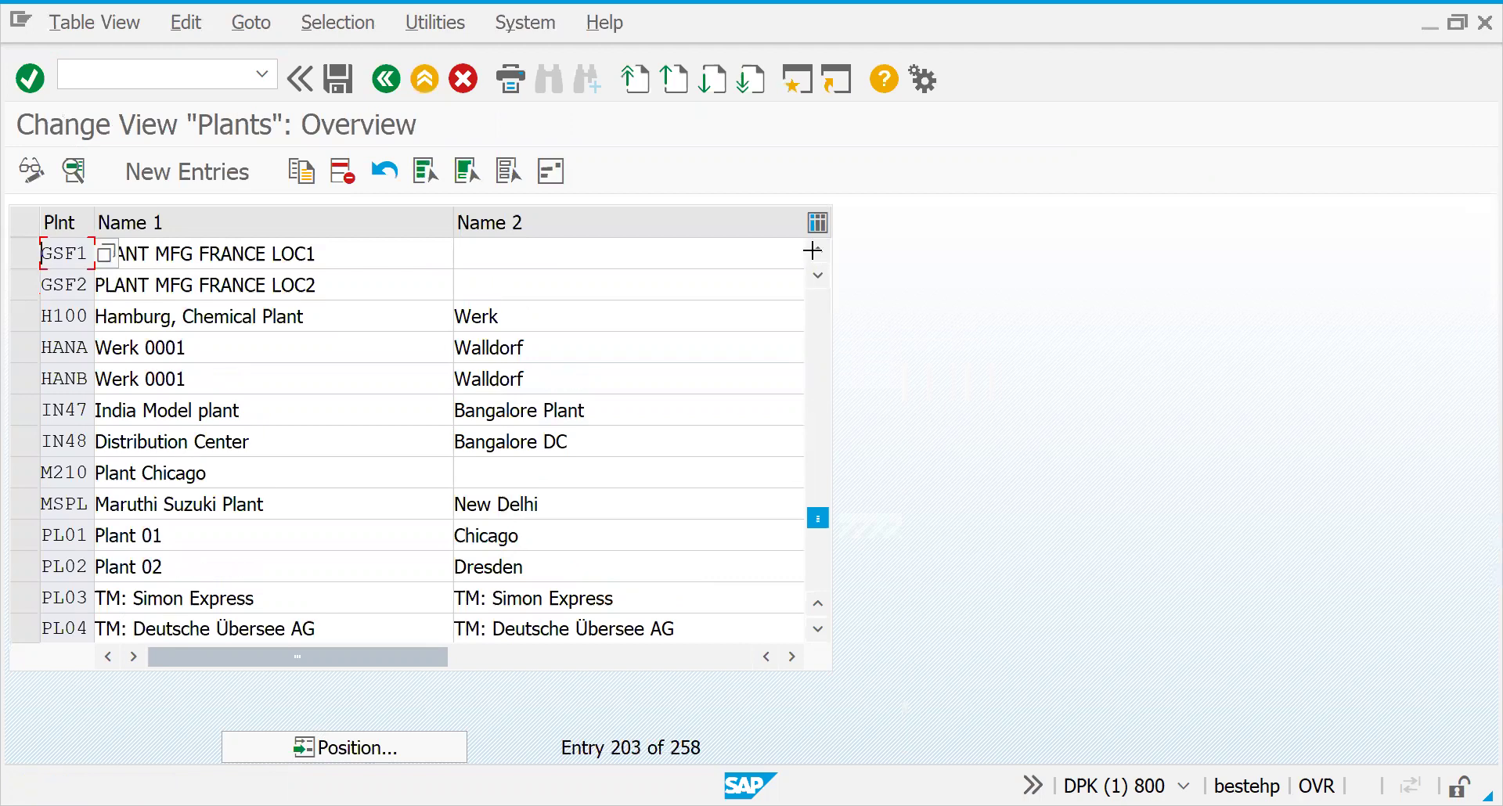
left_click_drag(41, 245, 312, 284)
key("ctrl+c")
key("alt+Tab")
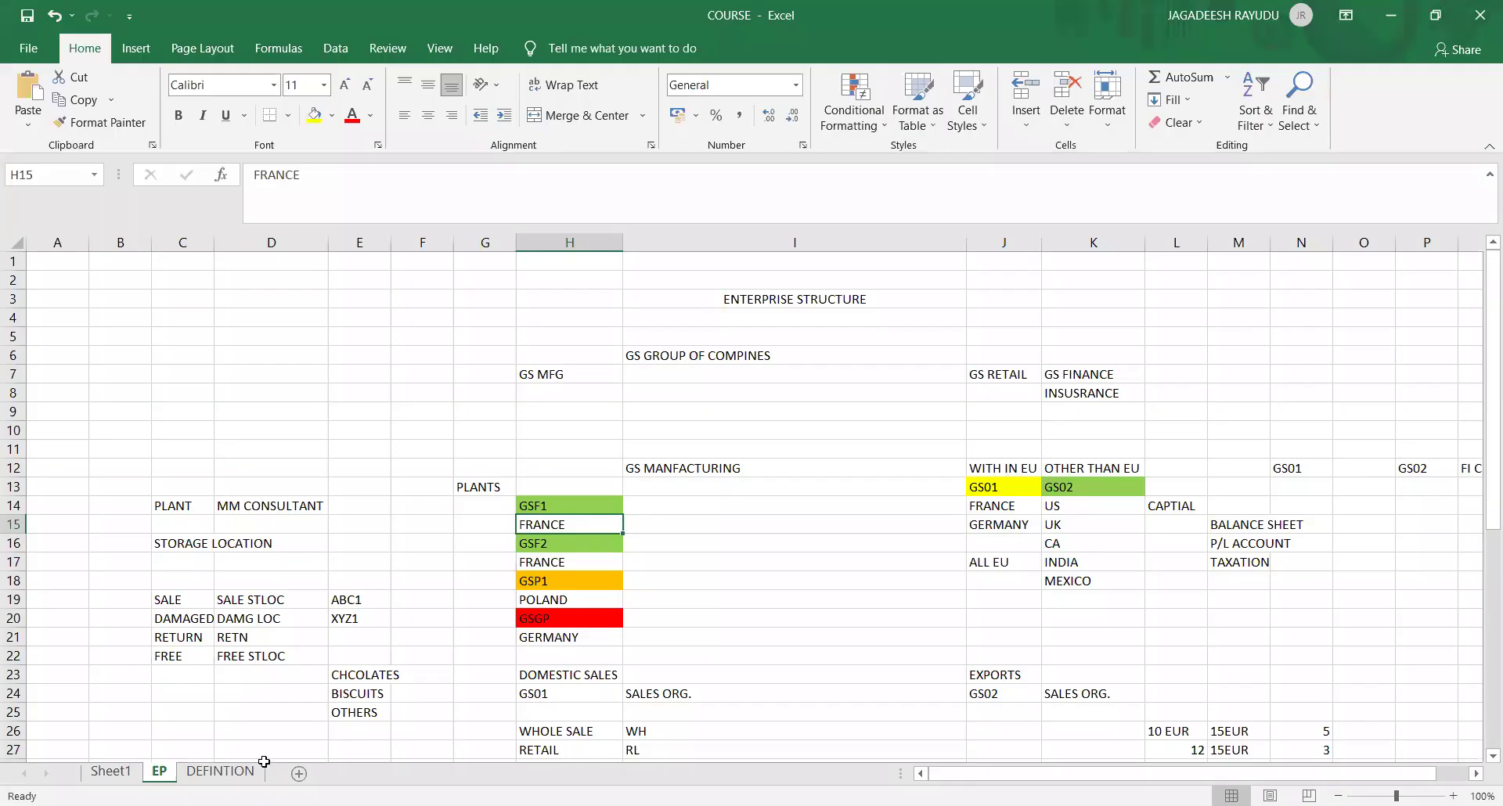
- On the DEFINTION sheet, enter the heading PALNTS in G9 and paste the copied plant codes and names starting at H10
left_click(250, 771)
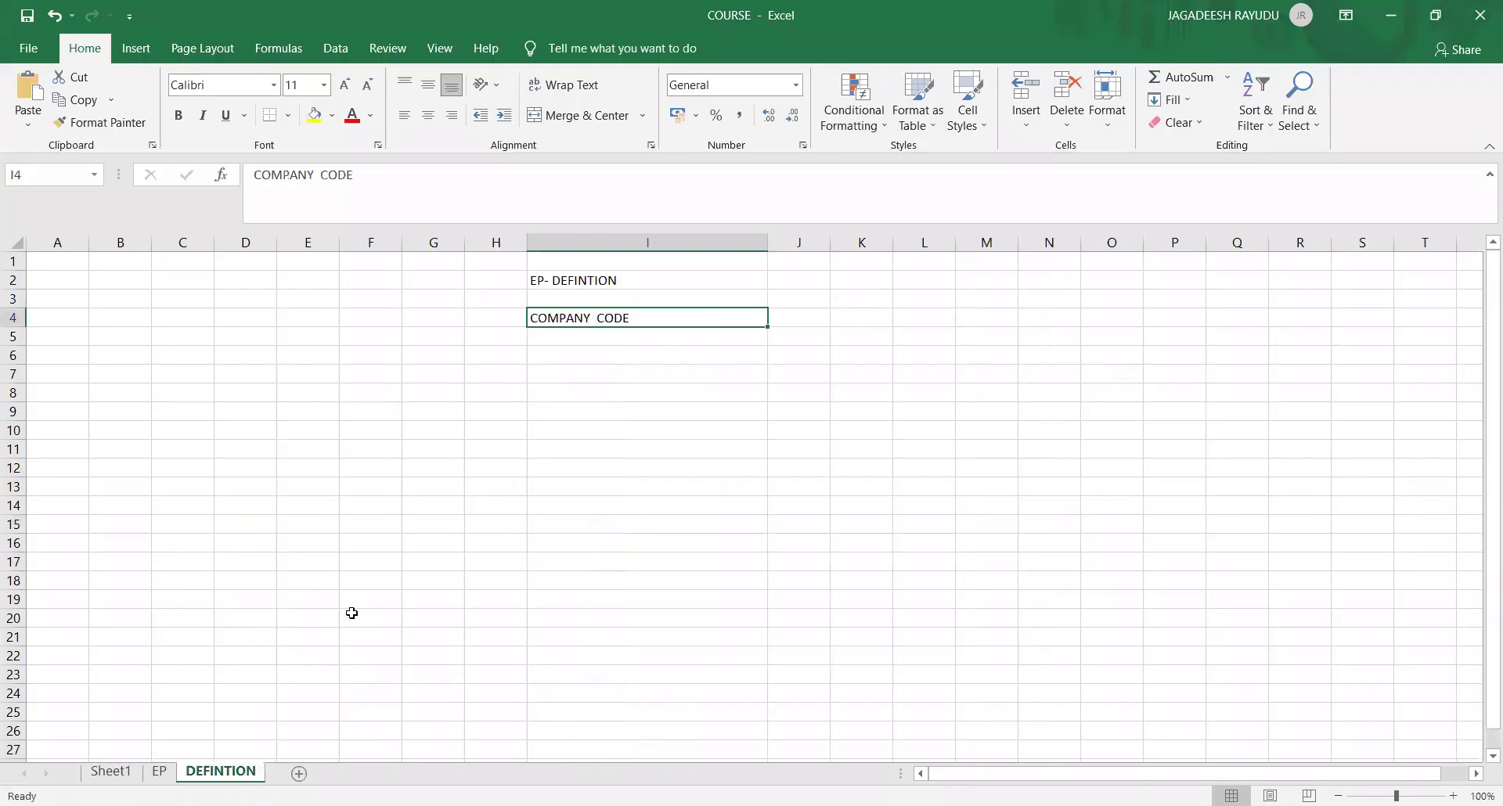
left_click(444, 415)
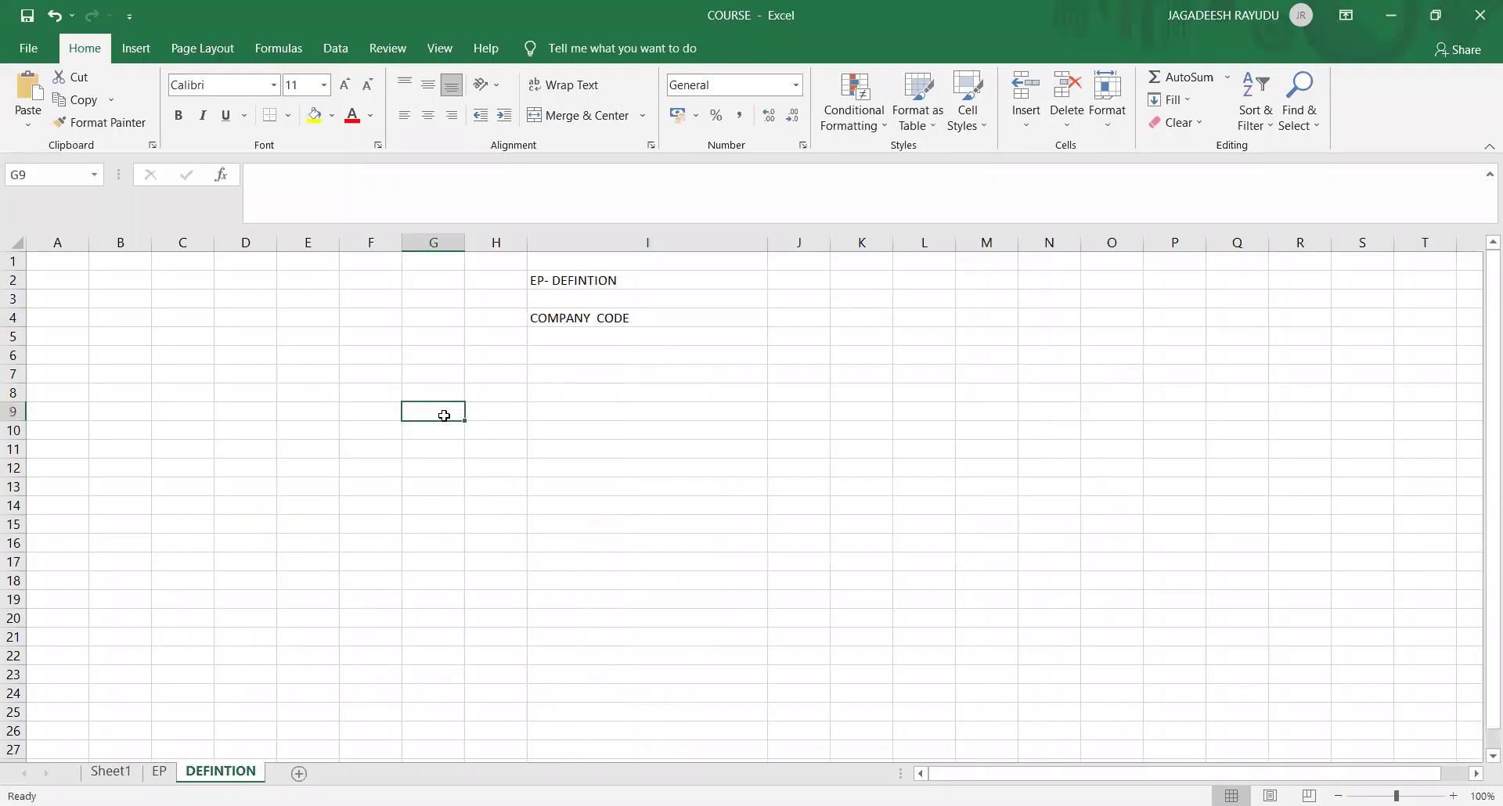
type("PALANTS")
key("BackSpace")
key("BackSpace")
key("BackSpace")
key("BackSpace")
type("NTS")
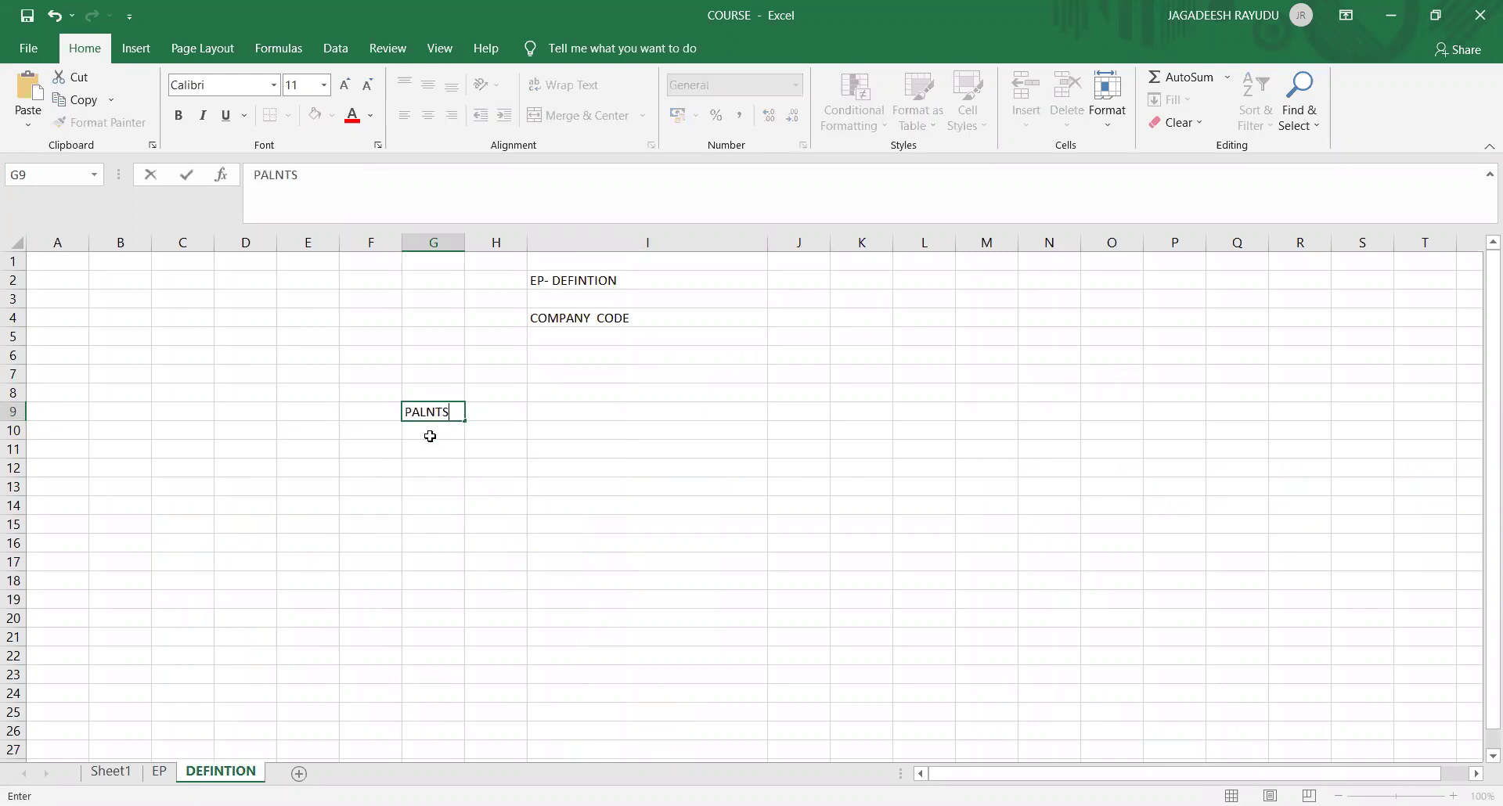
left_click(509, 437)
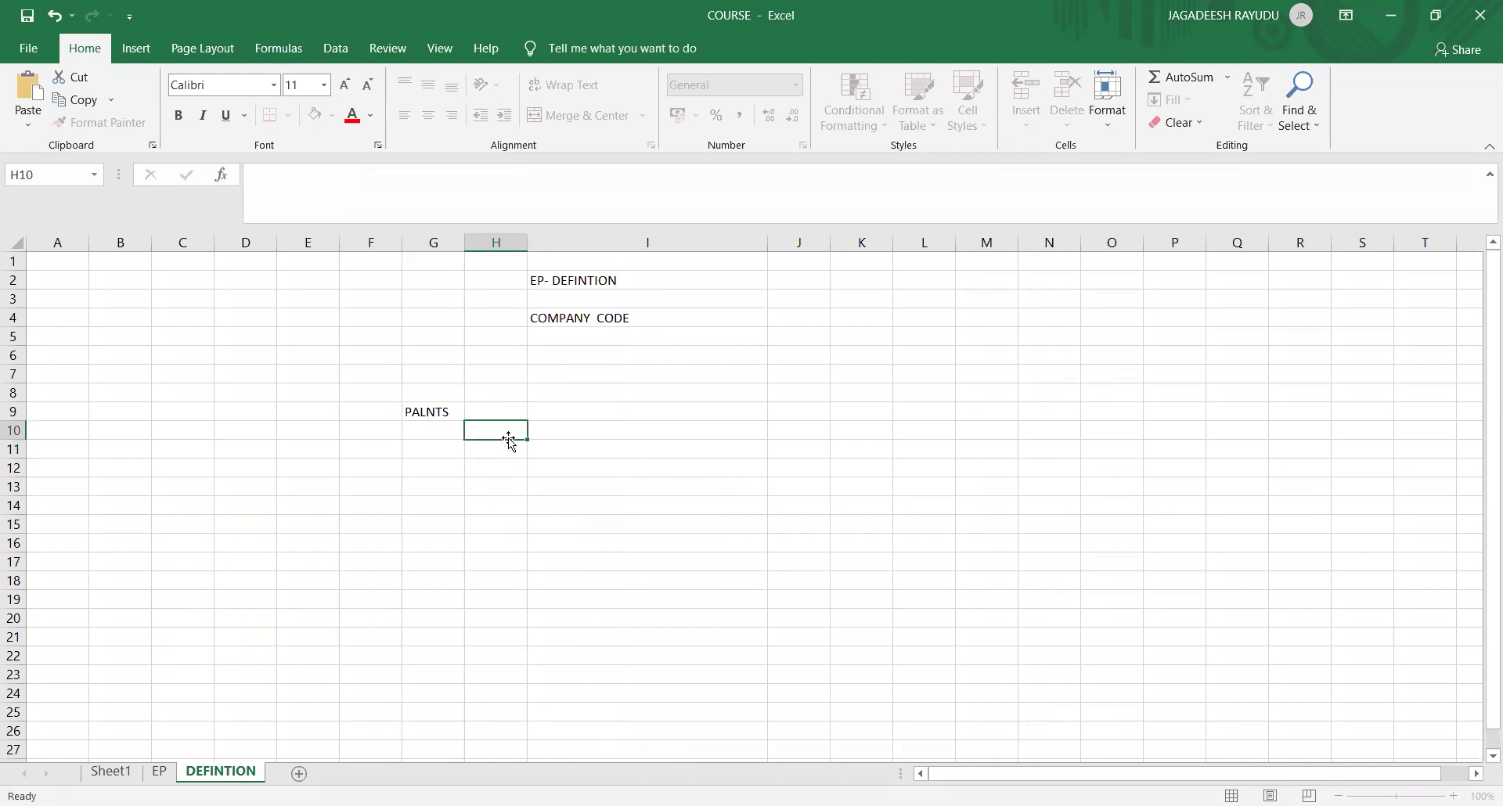
key("ctrl+v")
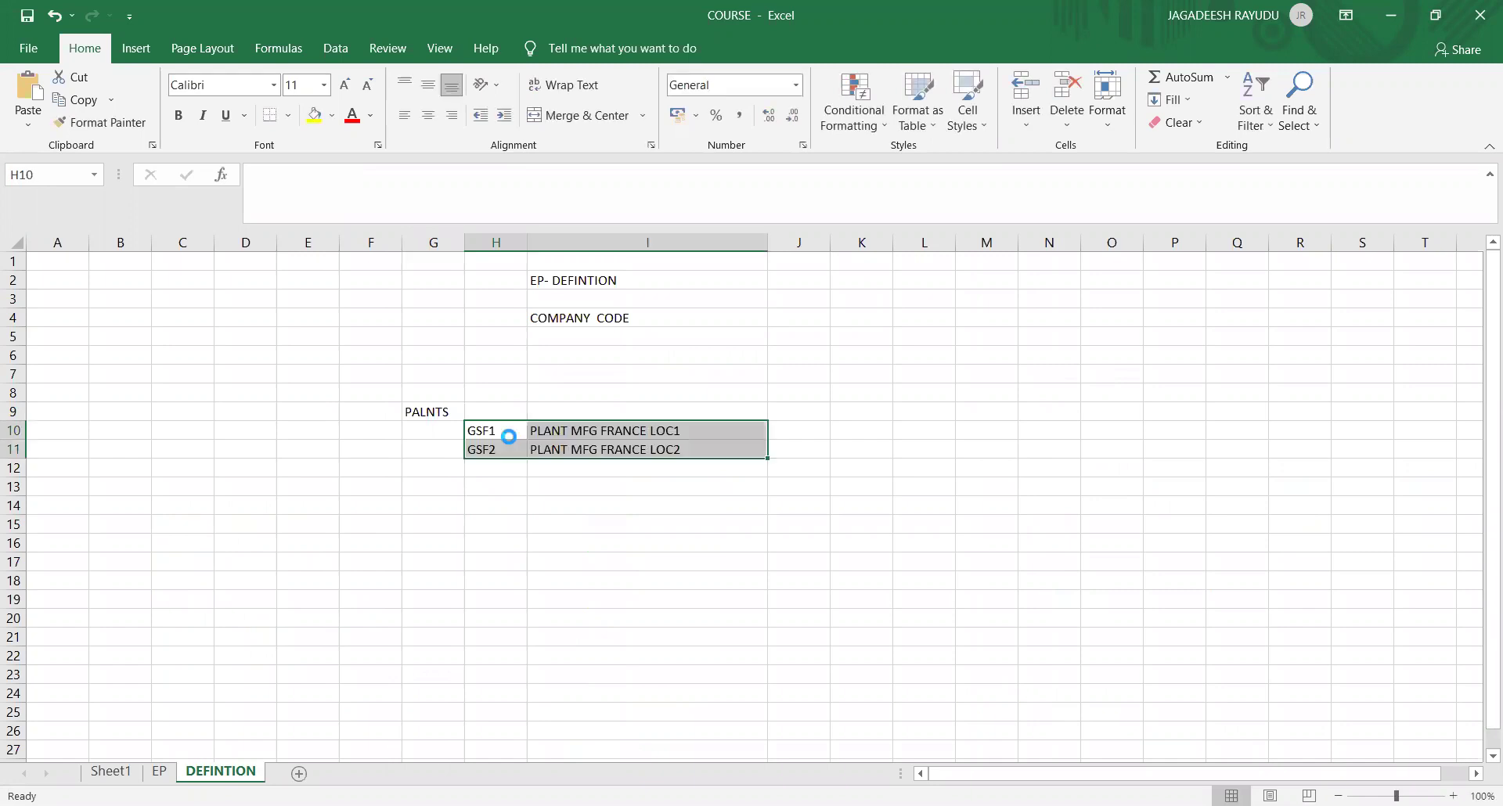
- Enter the company codes GS01 in H5 and GS02 in H6 below the COMPANY CODE heading
left_click(493, 334)
type("GS01")
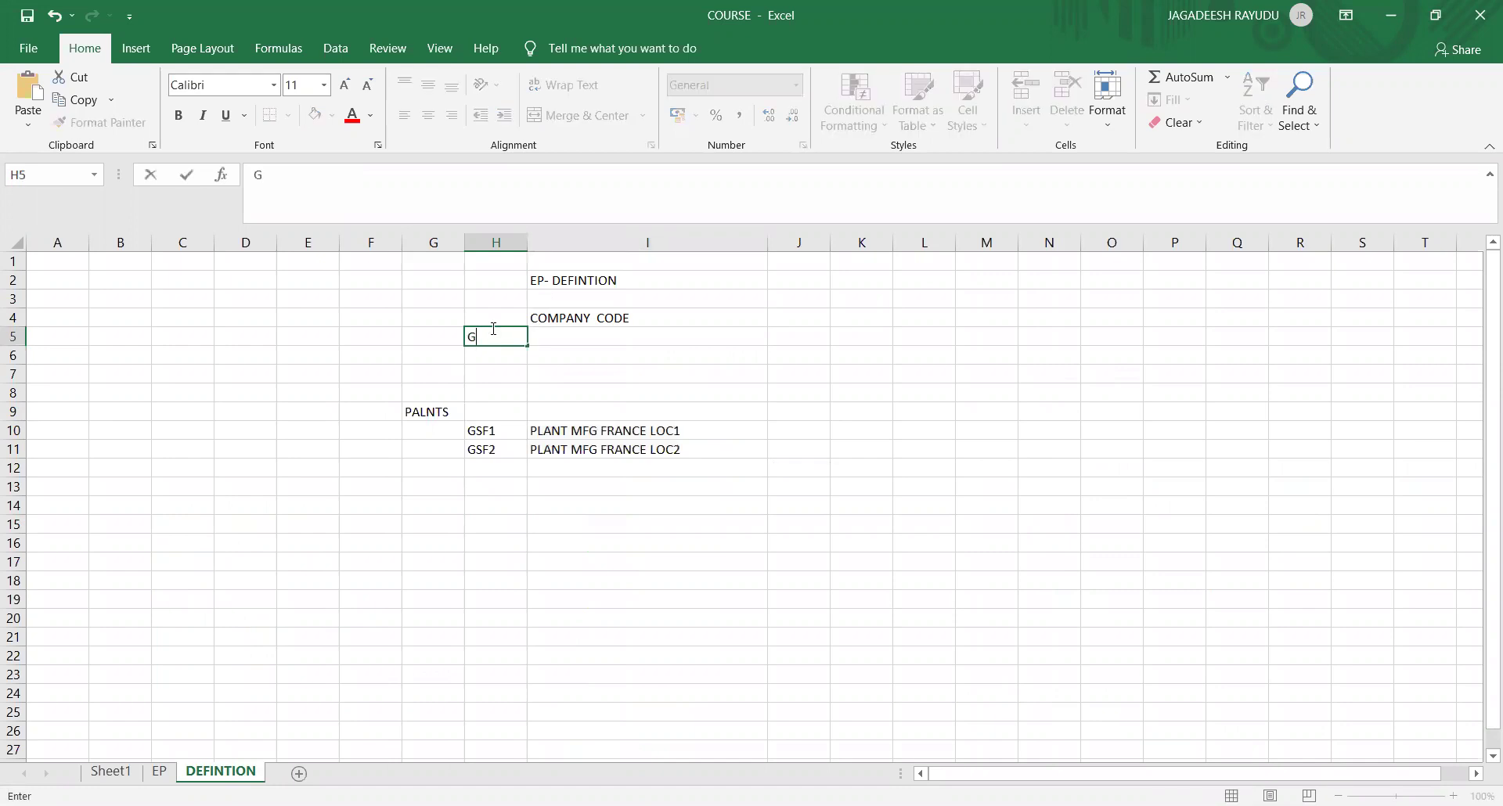
left_click(487, 357)
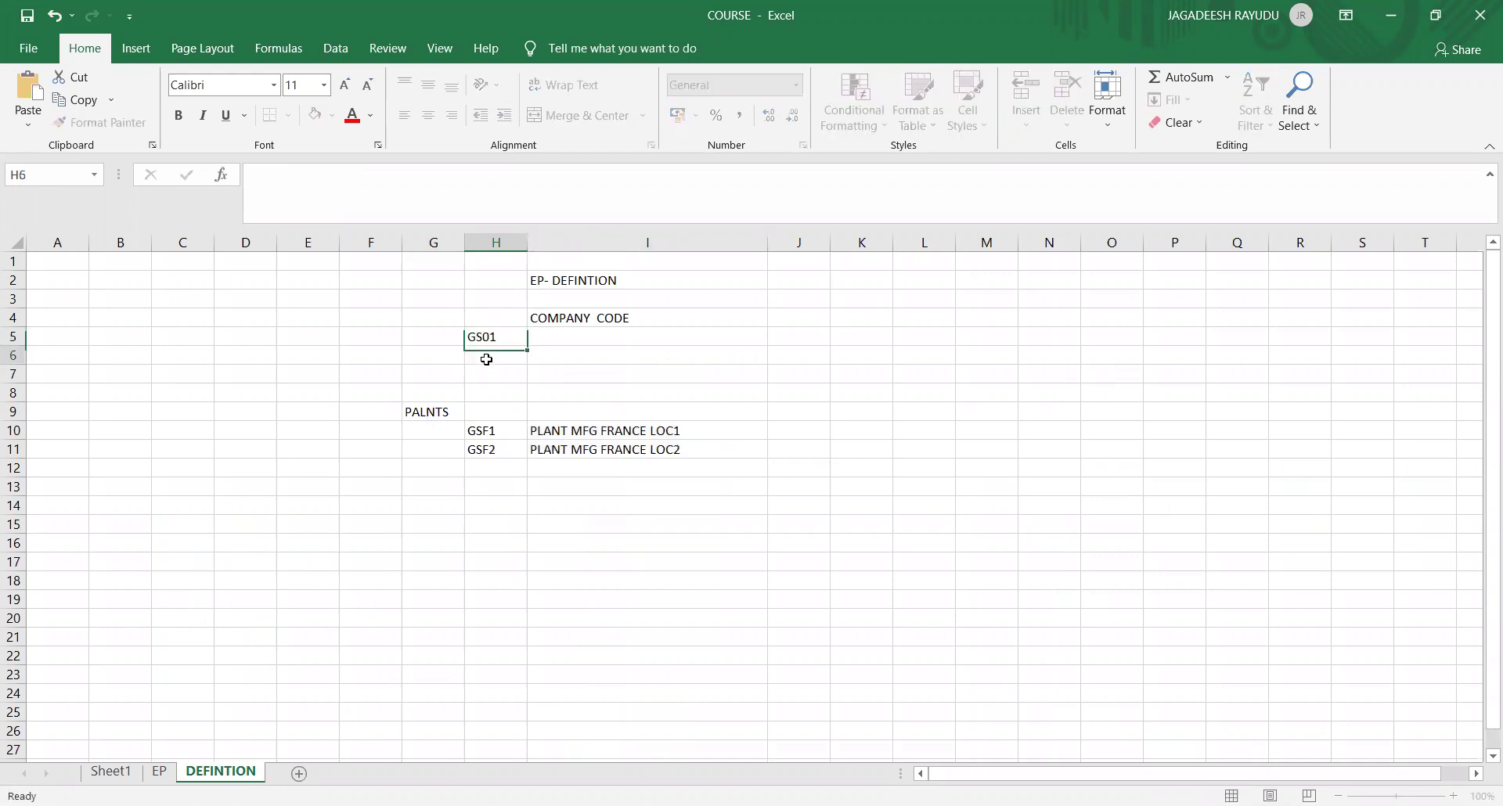
type("GS02")
- Describe company code GS01 as WITH IN EU in I5 and GS02 as OUTSIDE EU in I6
left_click(579, 343)
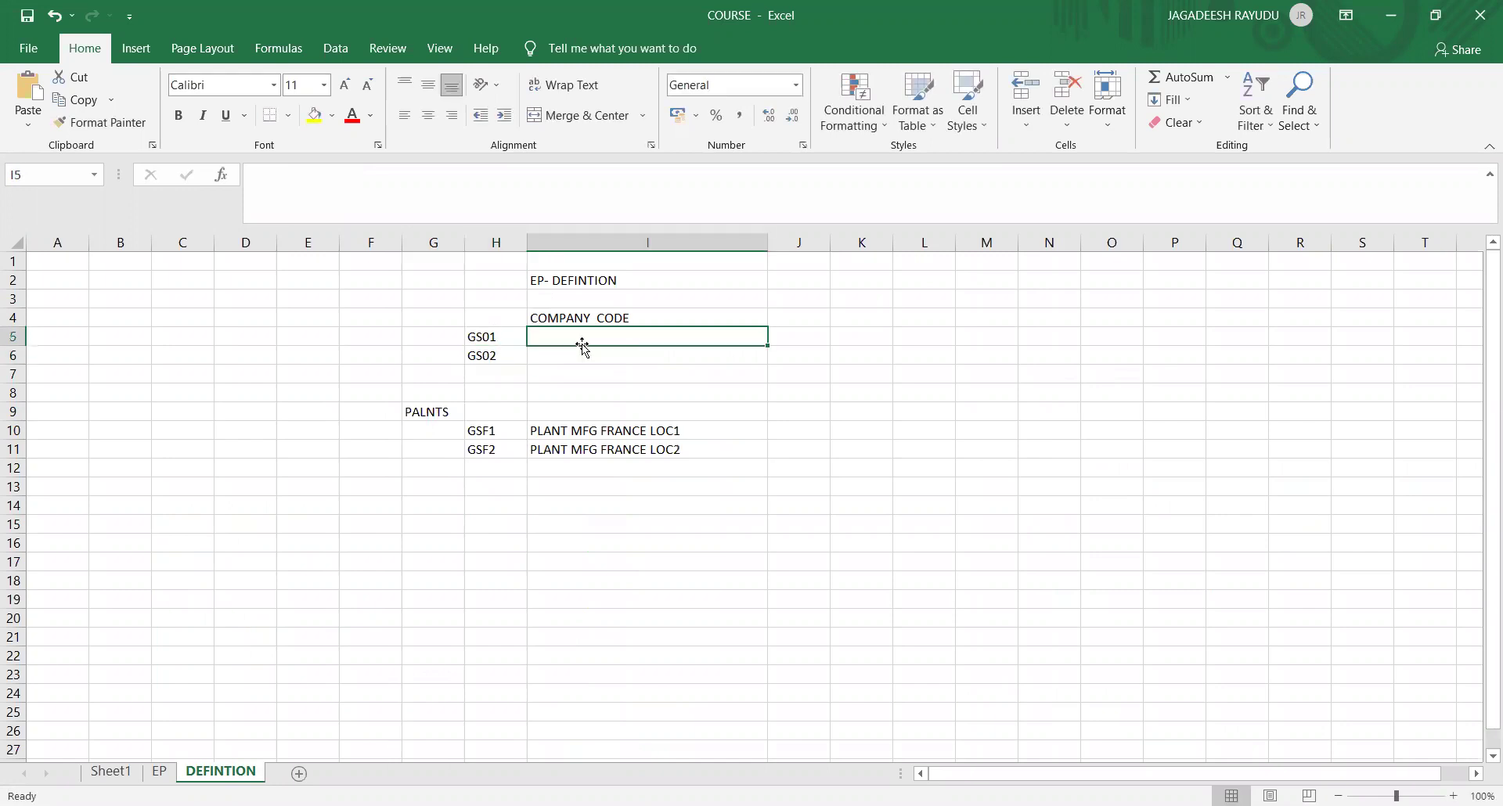
type("WITH IN EU")
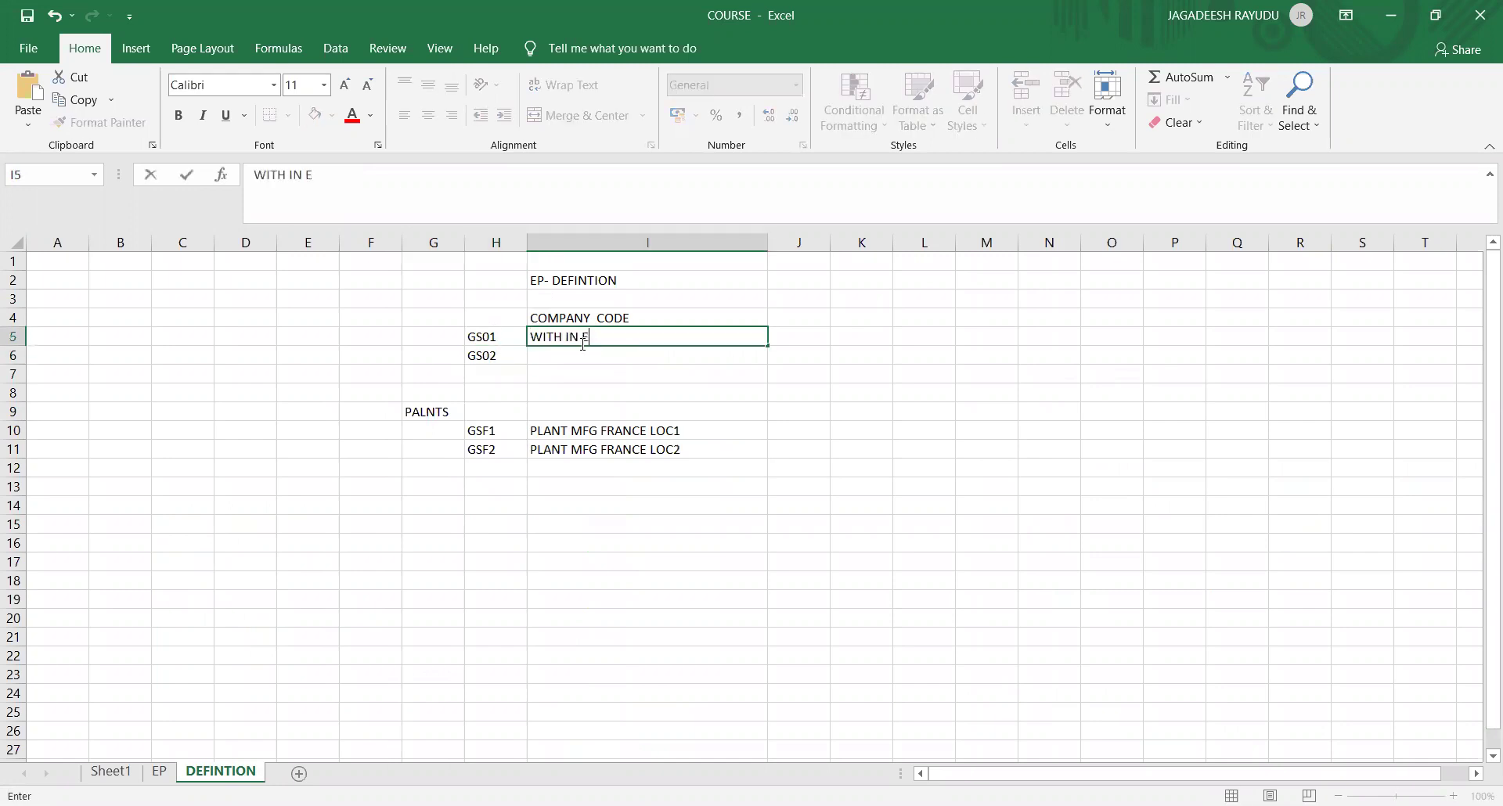
left_click(581, 354)
type("W")
key("BackSpace")
key("BackSpace")
type("OUTS")
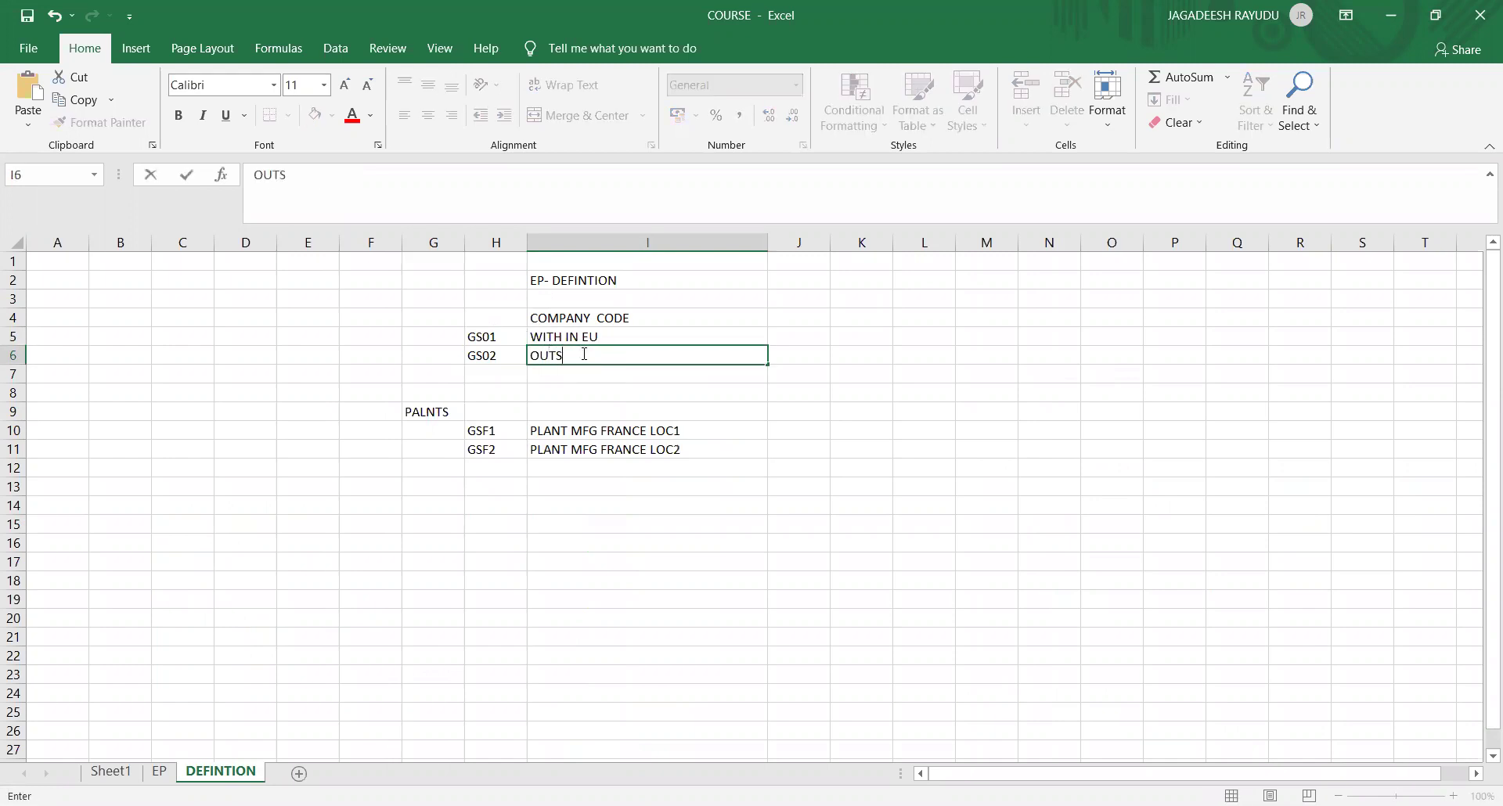
type("IDE EU")
left_click(509, 391)
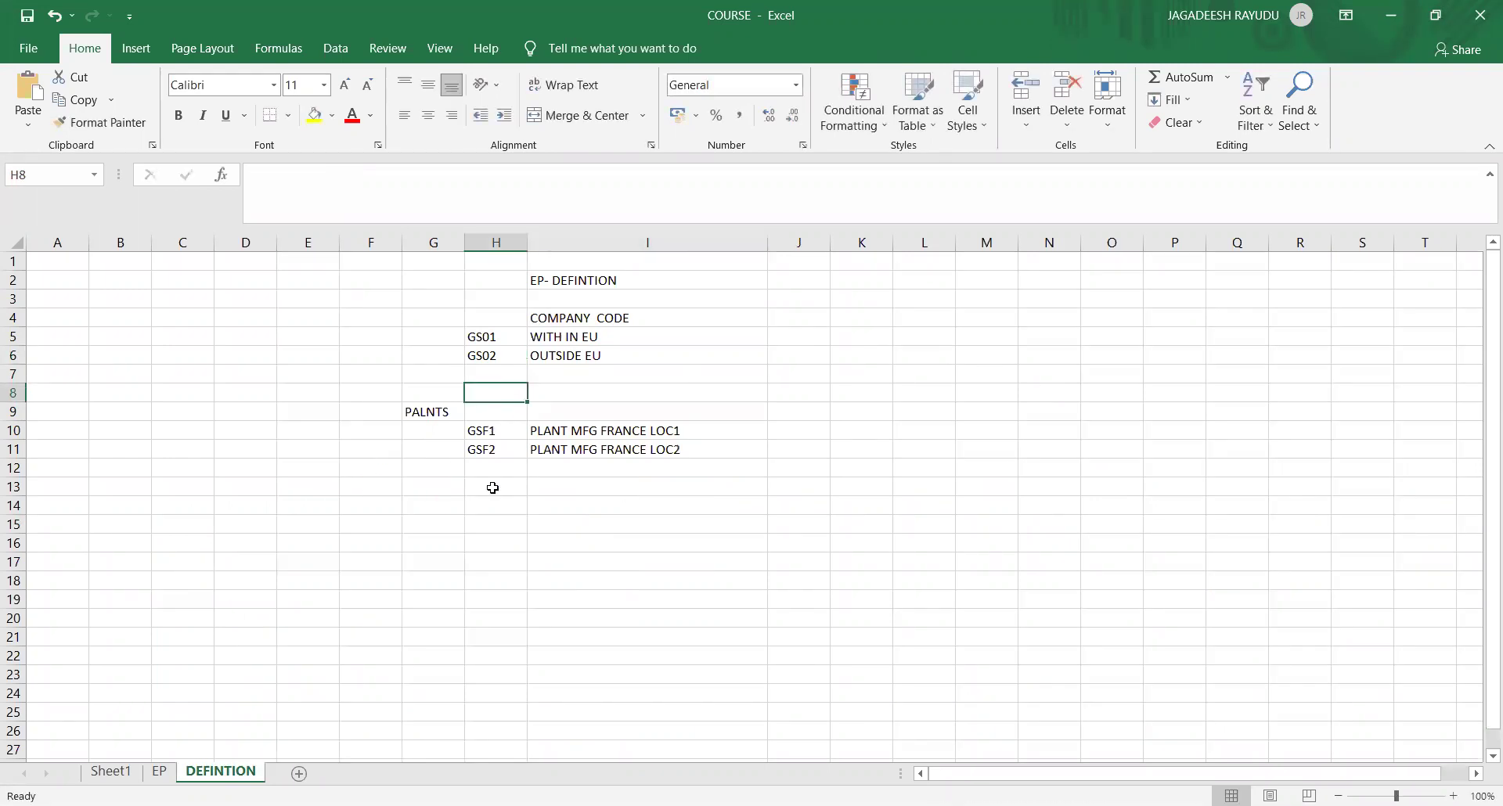
left_click(435, 483)
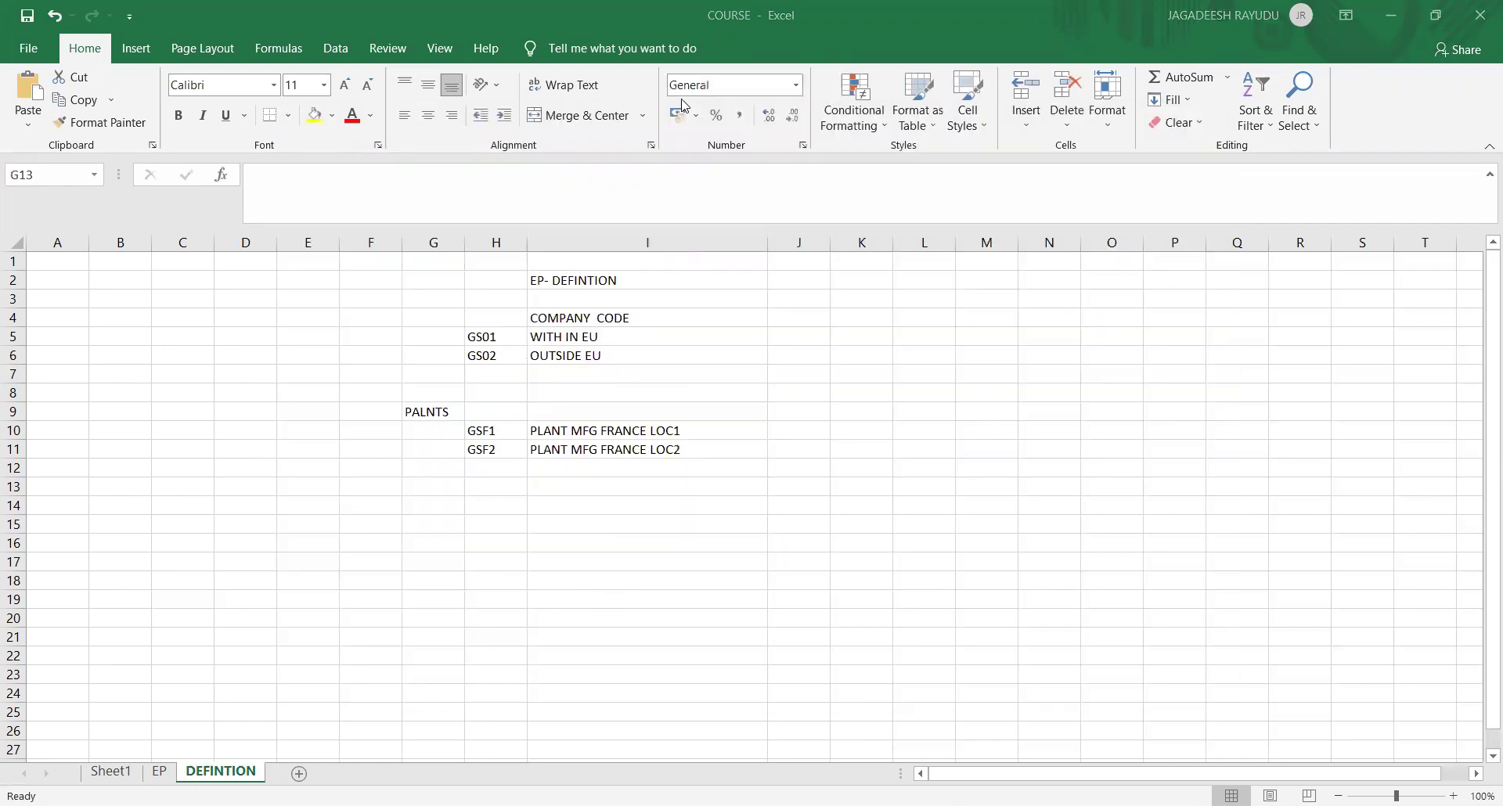
- Switch to SAP, leave the plants overview and open the sales organizations overview from the Sales and Distribution definitions
key("alt+Tab")
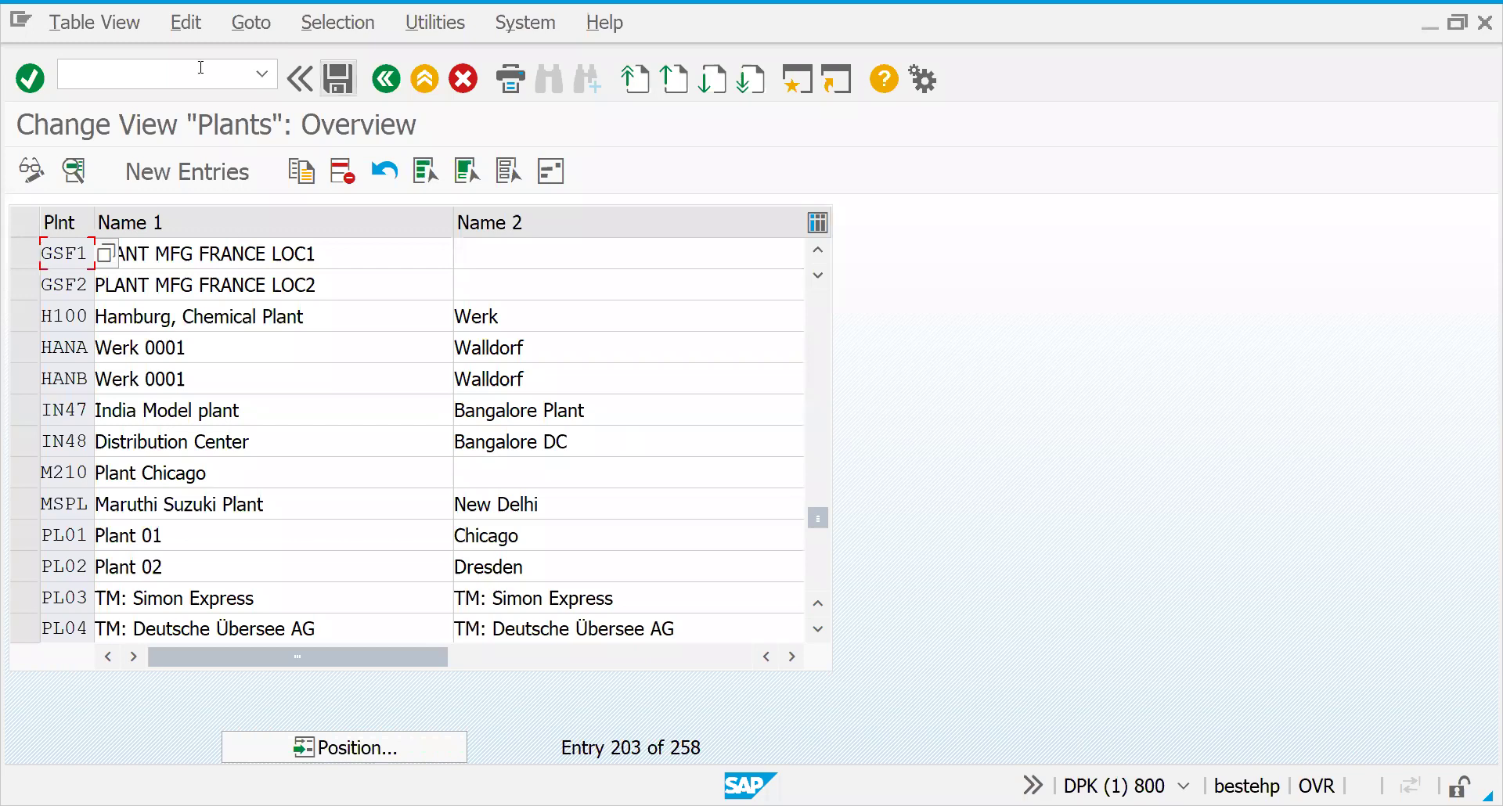
left_click(386, 77)
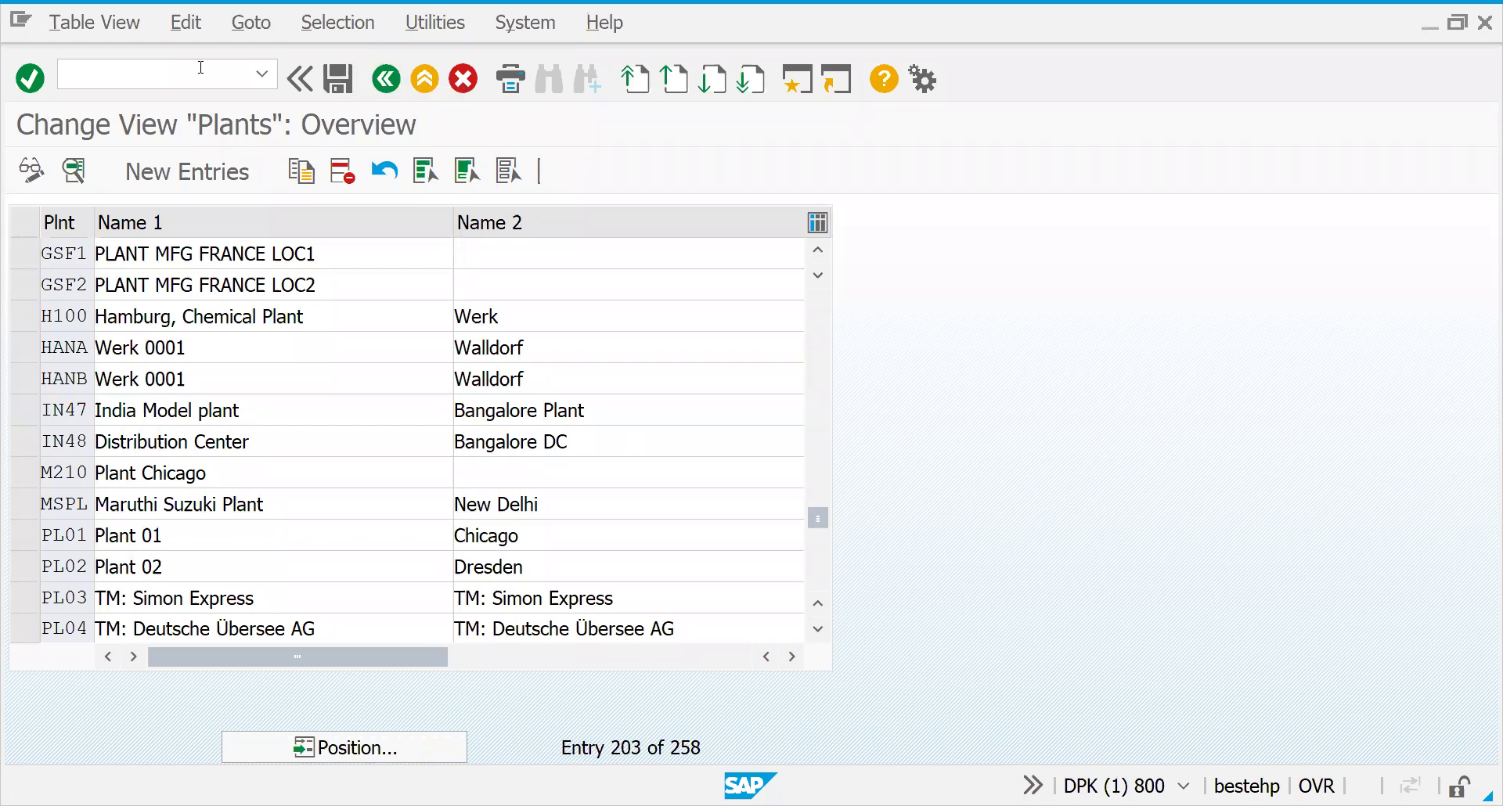
key("Escape")
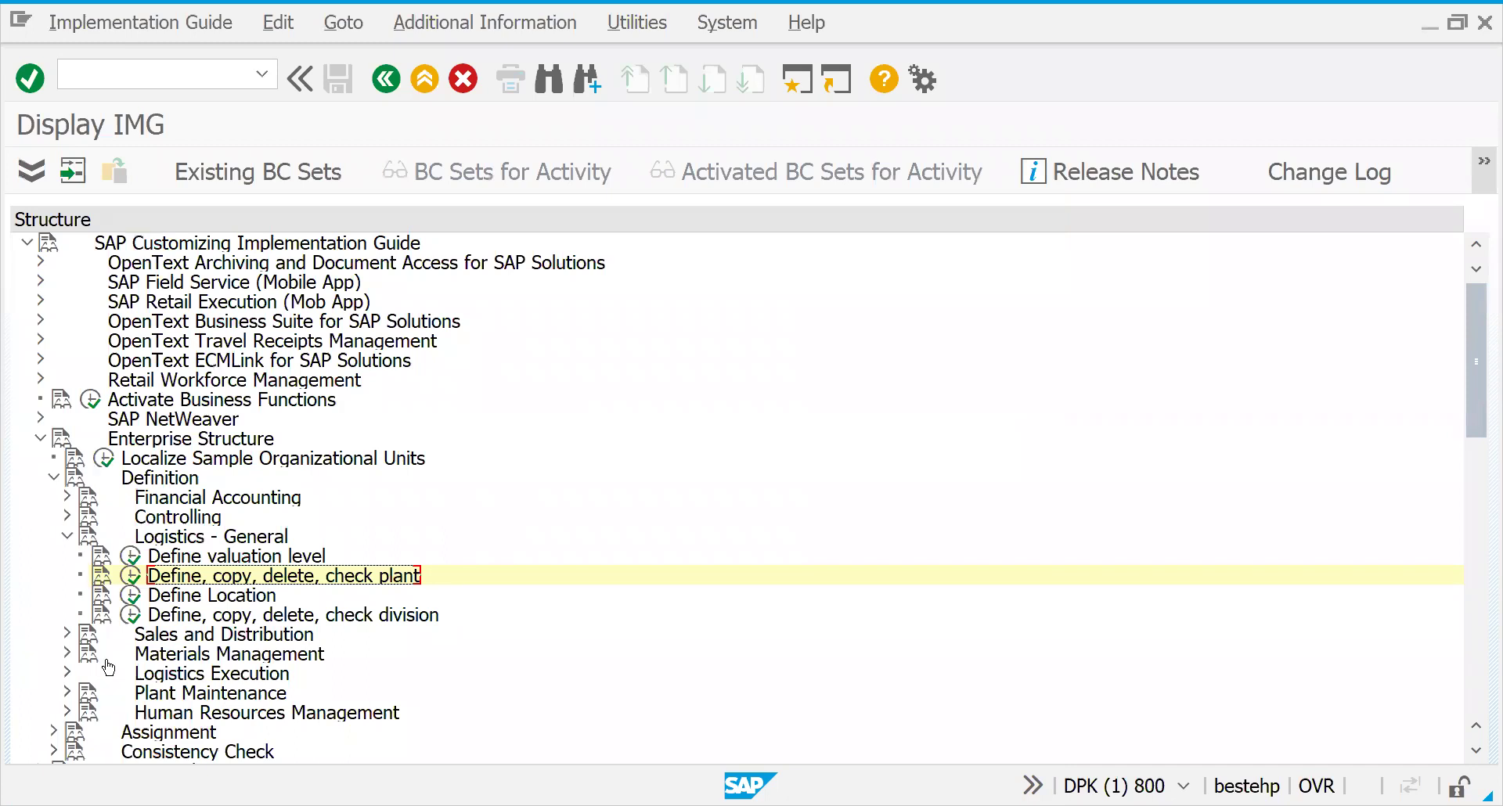
left_click(68, 634)
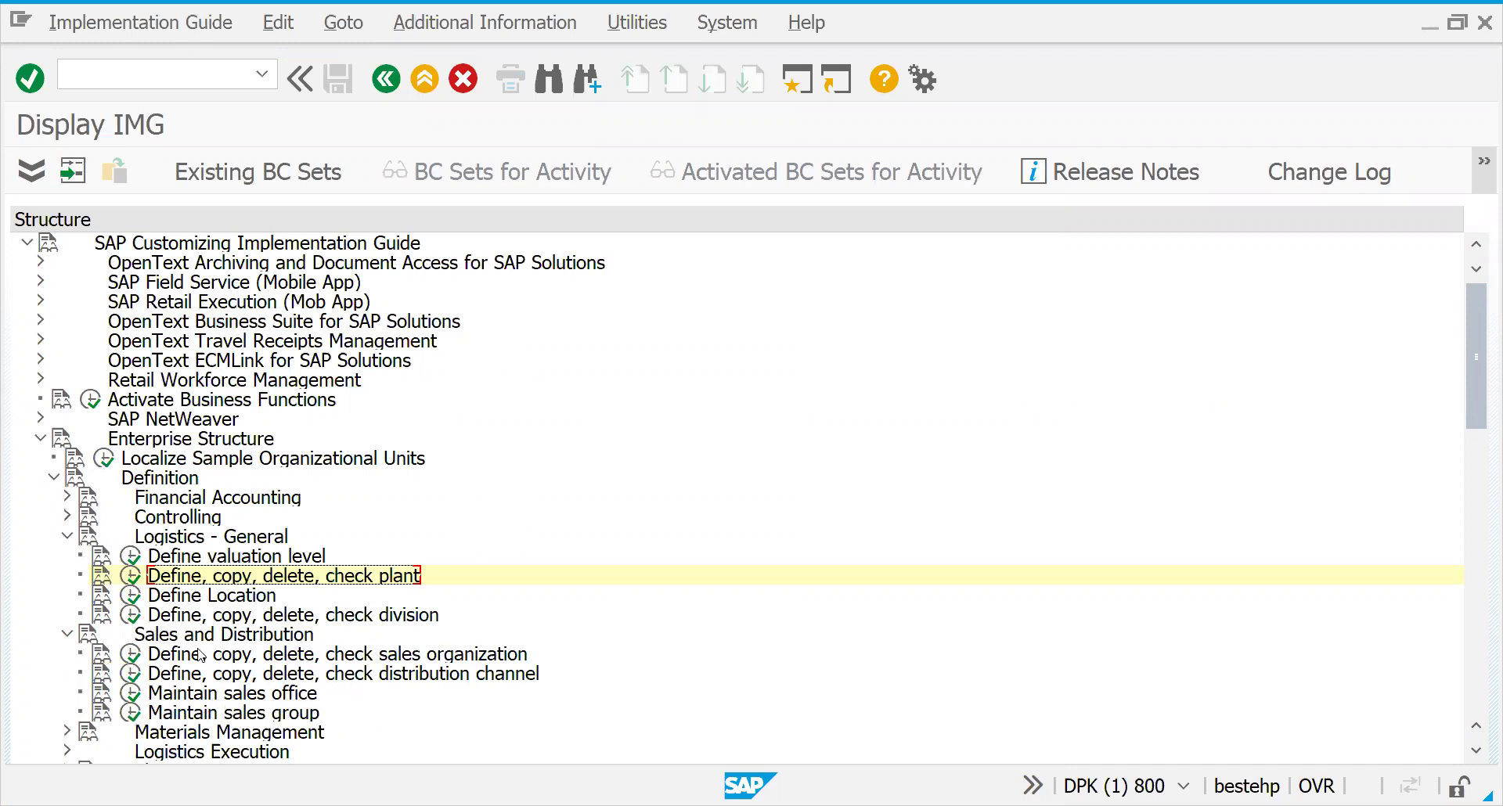
left_click(131, 654)
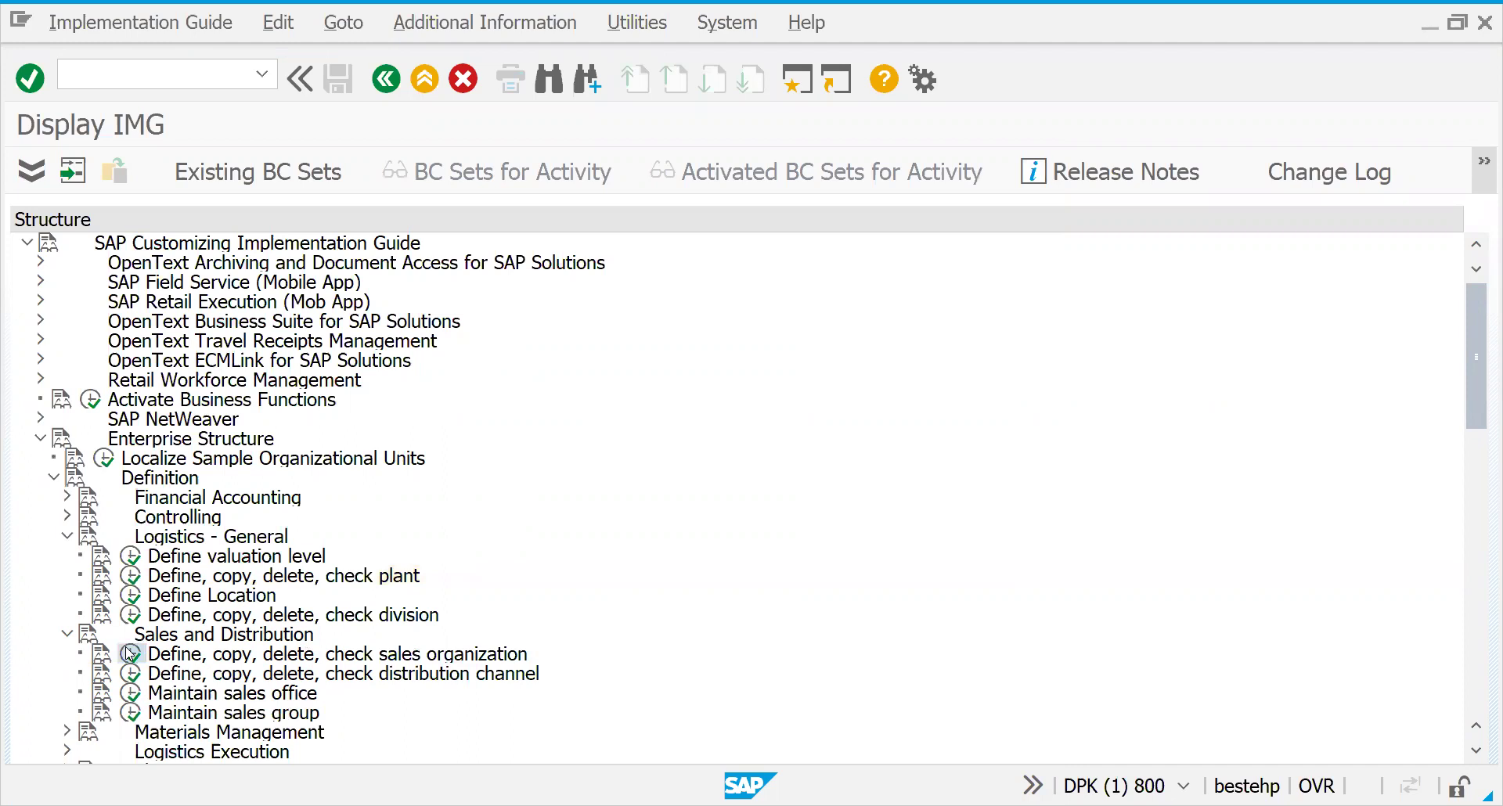
double_click(178, 262)
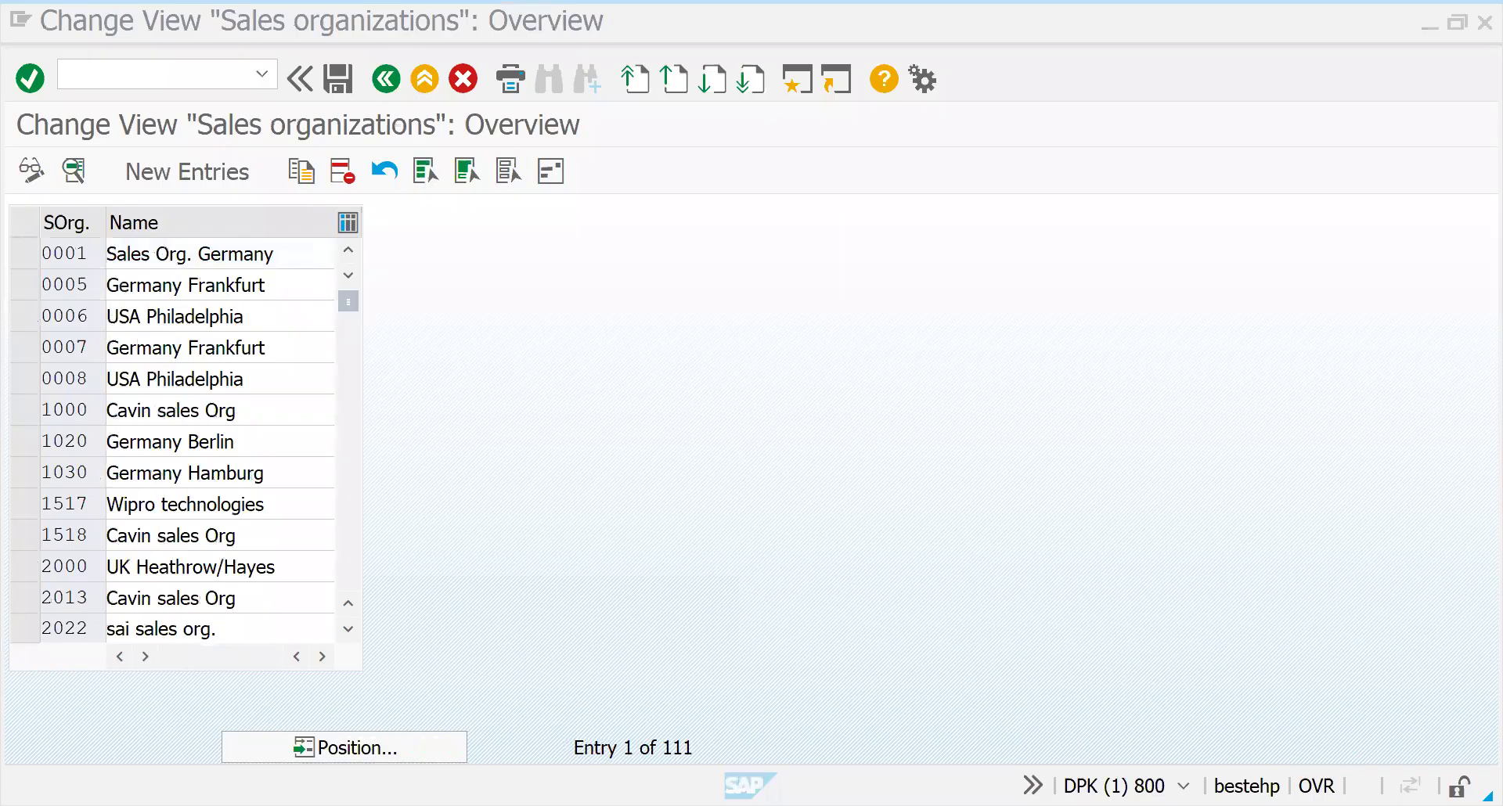
left_click(177, 254)
- Switch to Excel and format the domestic sales organization GS01 in H24 of the EP sheet as bold red text with yellow fill
key("alt+Tab")
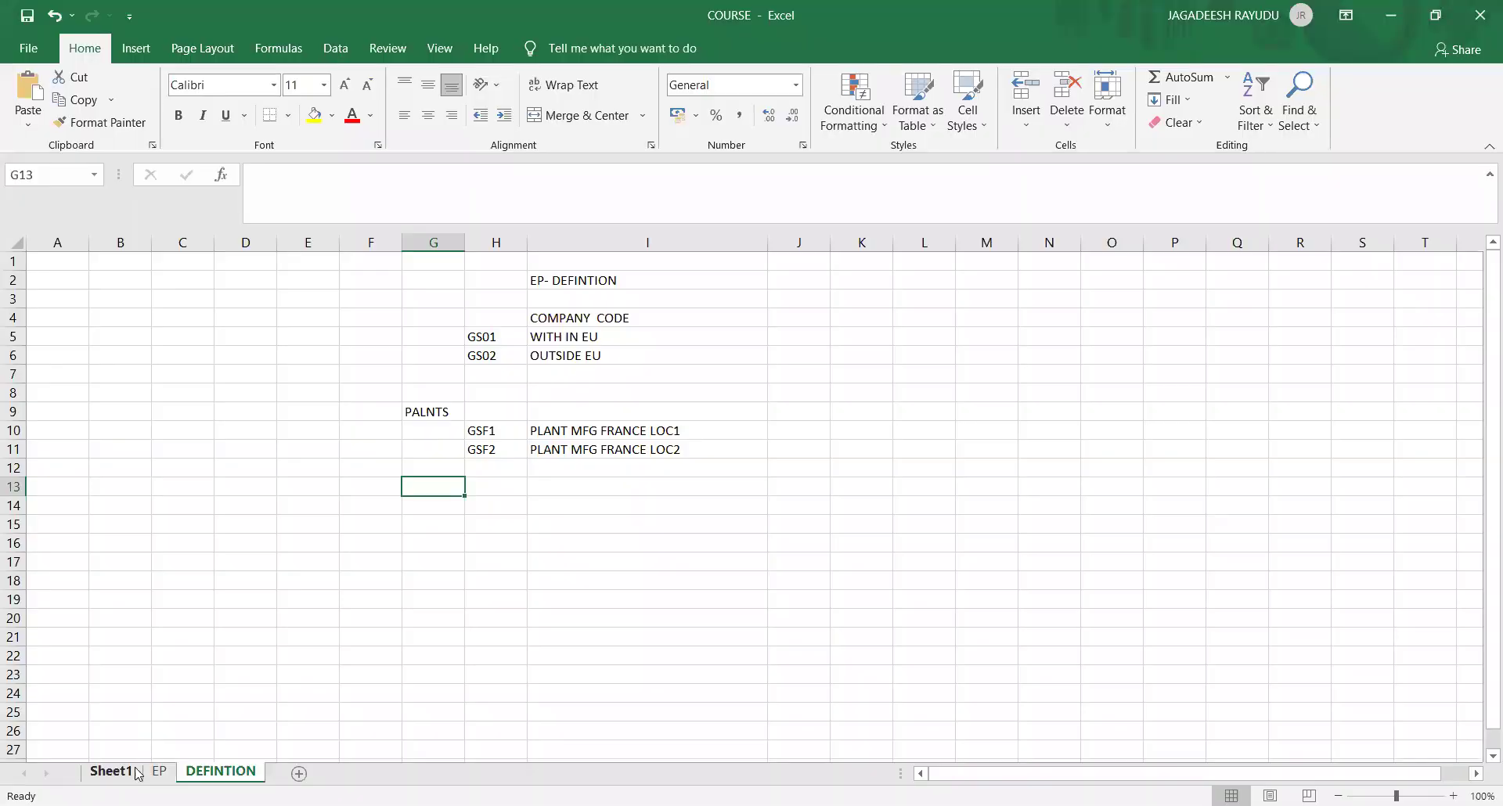
left_click(159, 771)
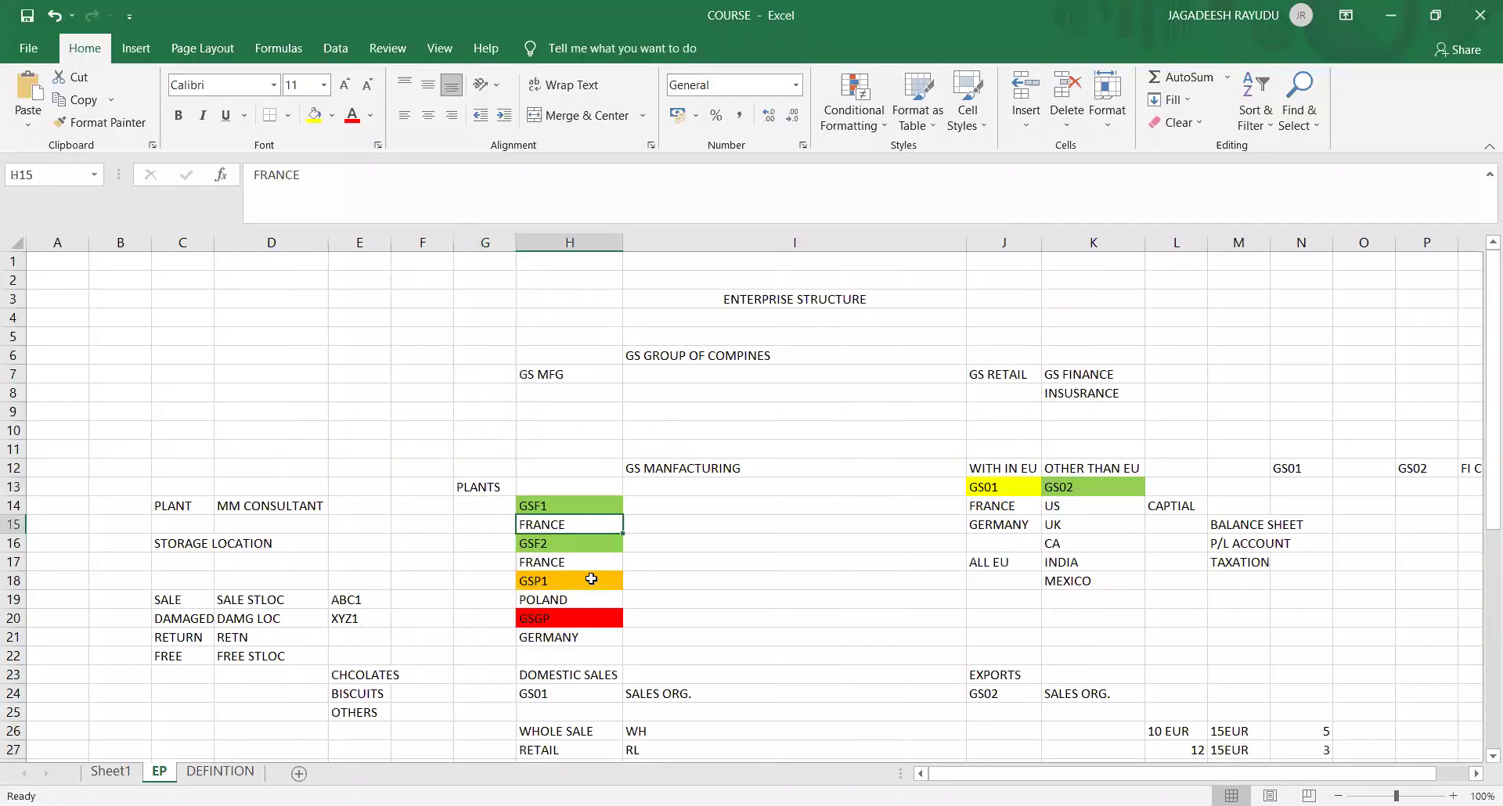
left_click(555, 699)
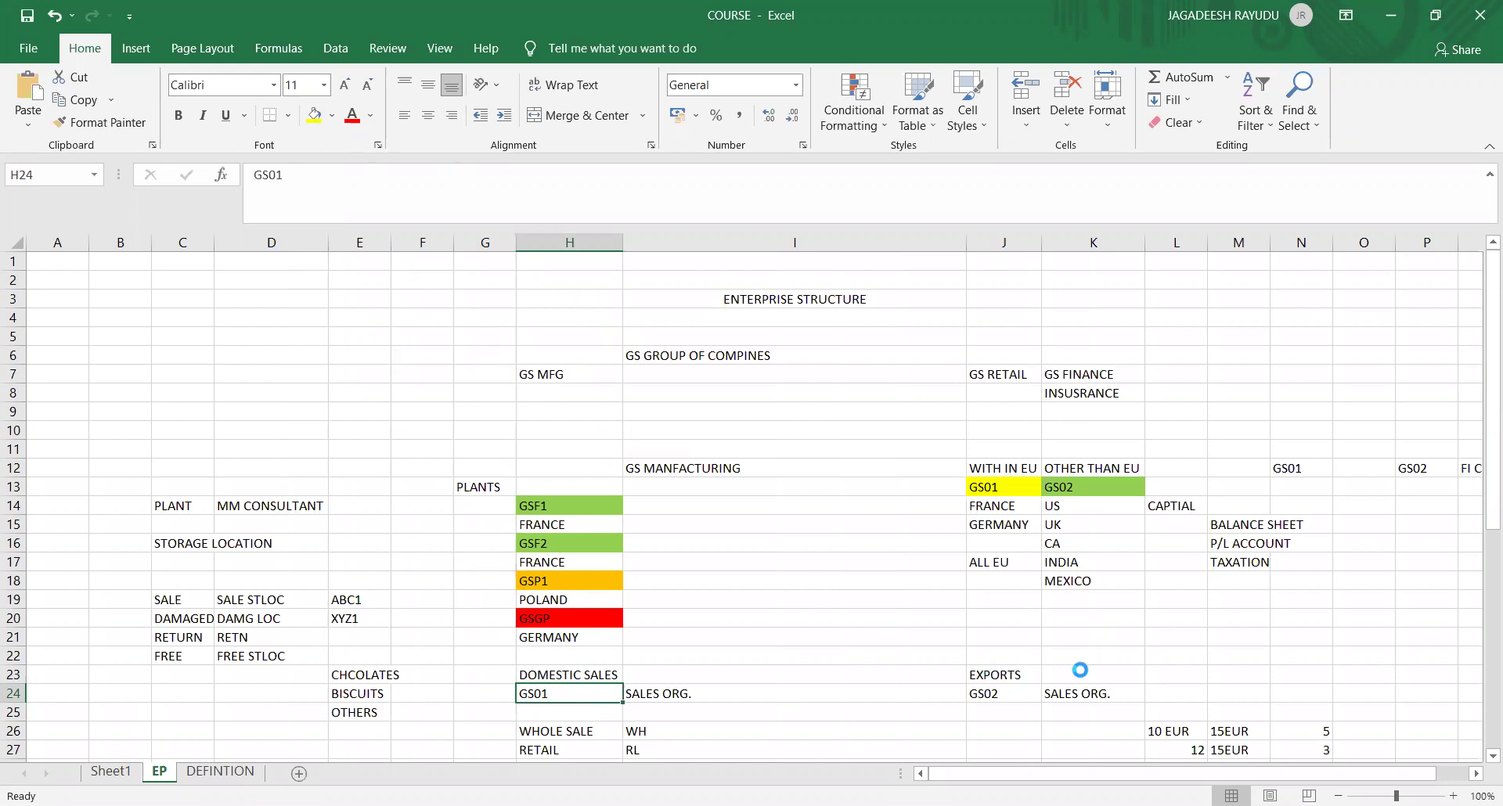
key("ctrl+b")
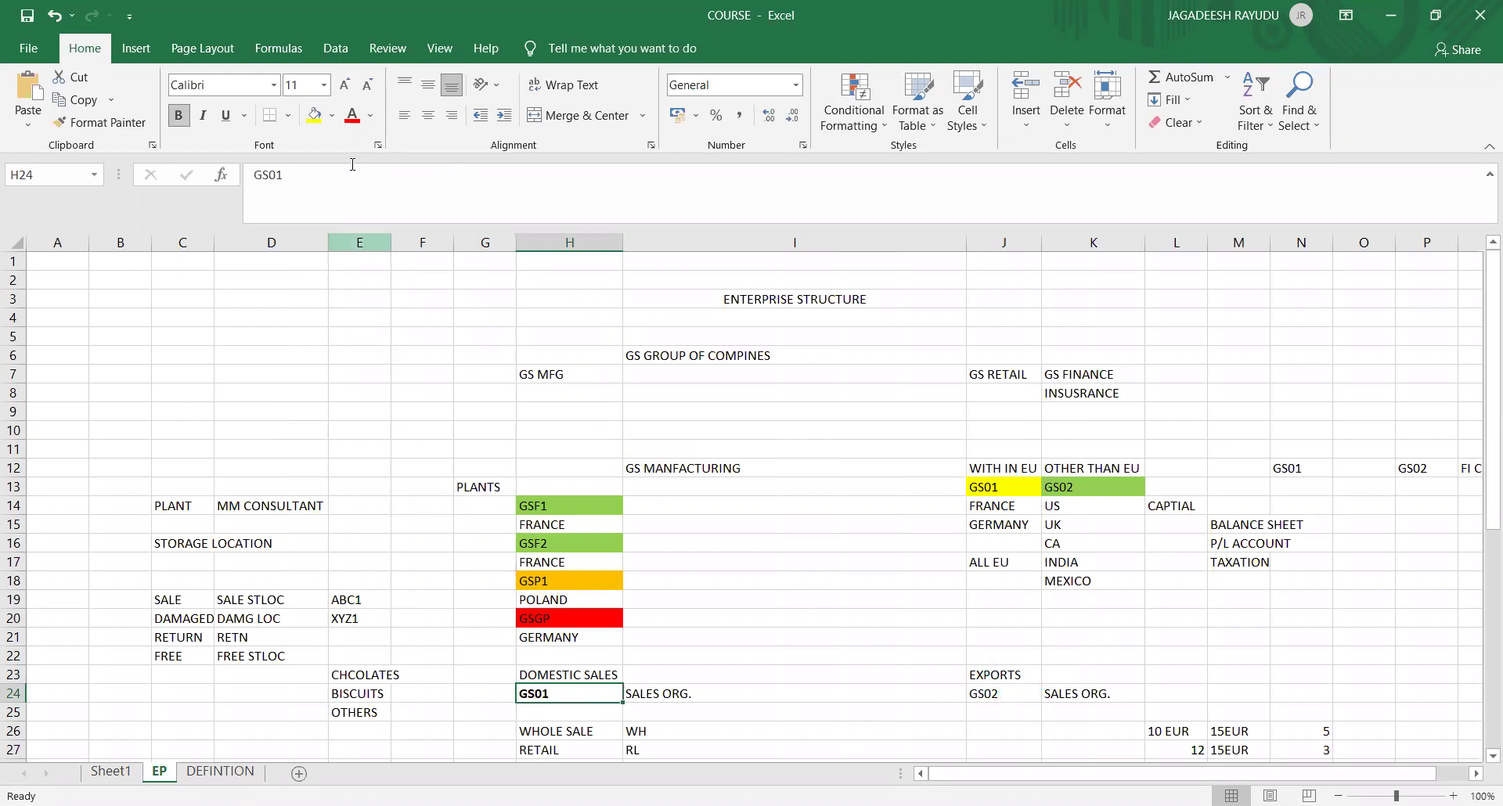
left_click(352, 115)
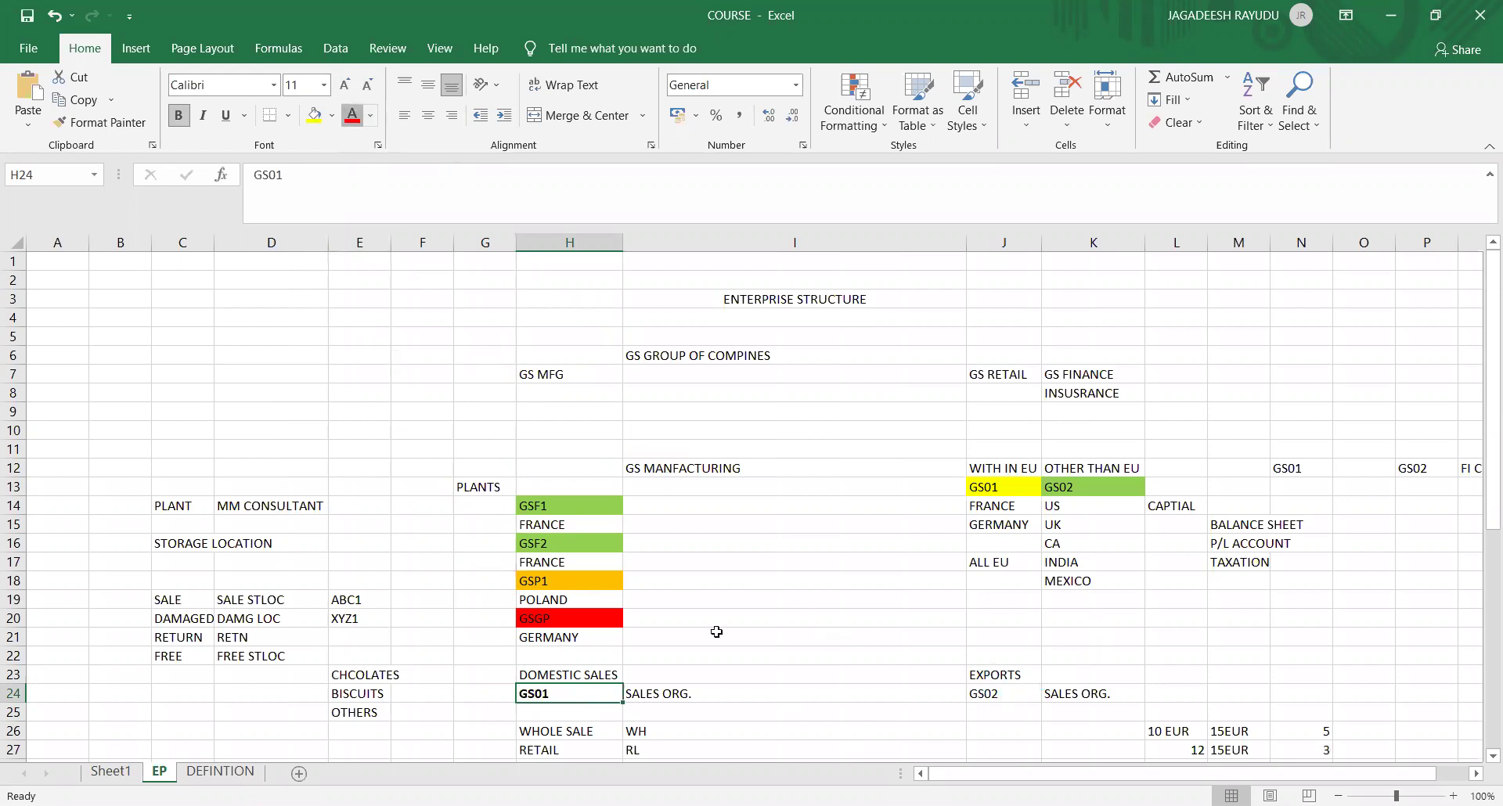
left_click(314, 116)
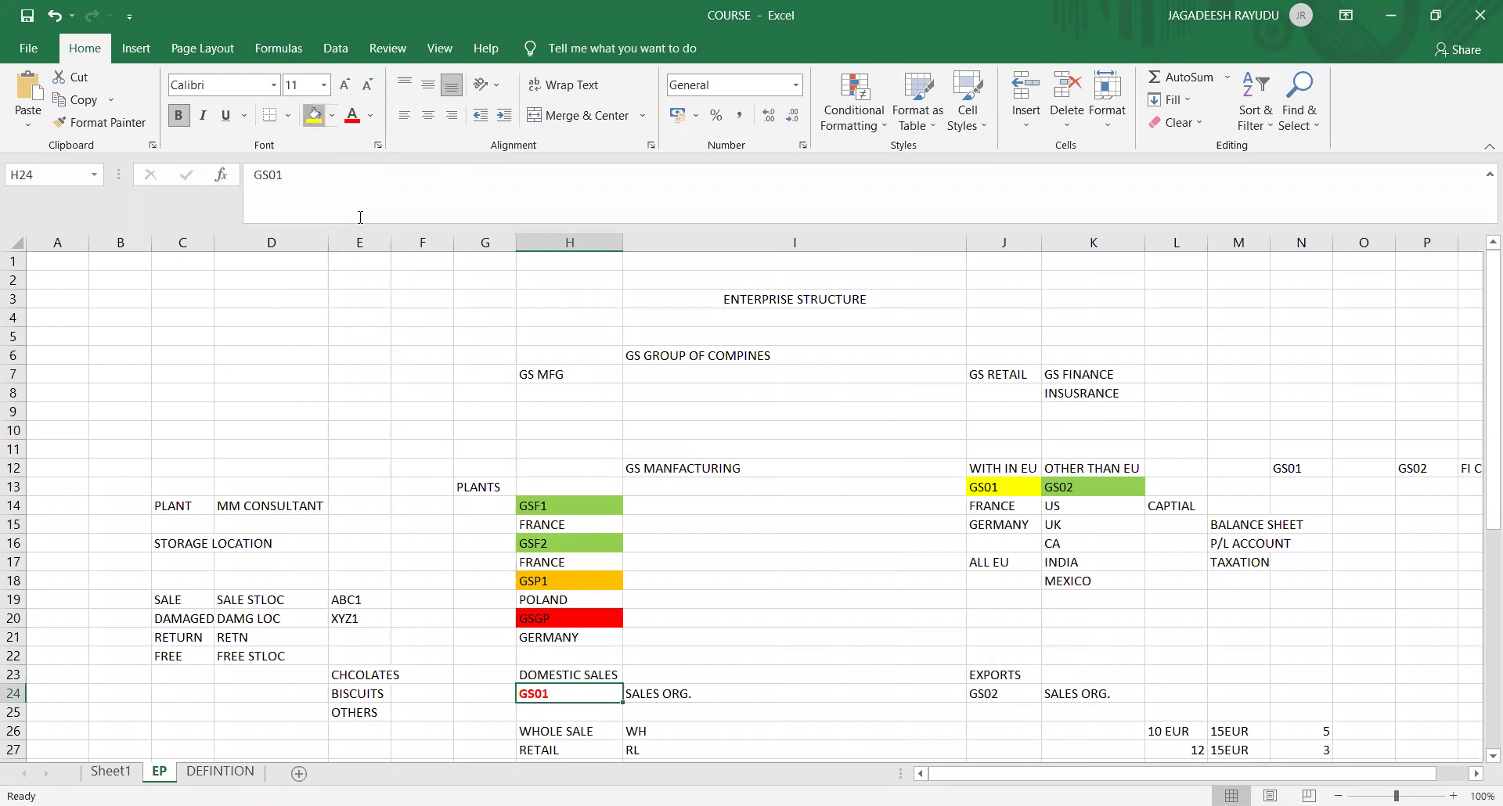
- Open the font colour choices for the exports sales organization GS02 in J24
left_click(996, 697)
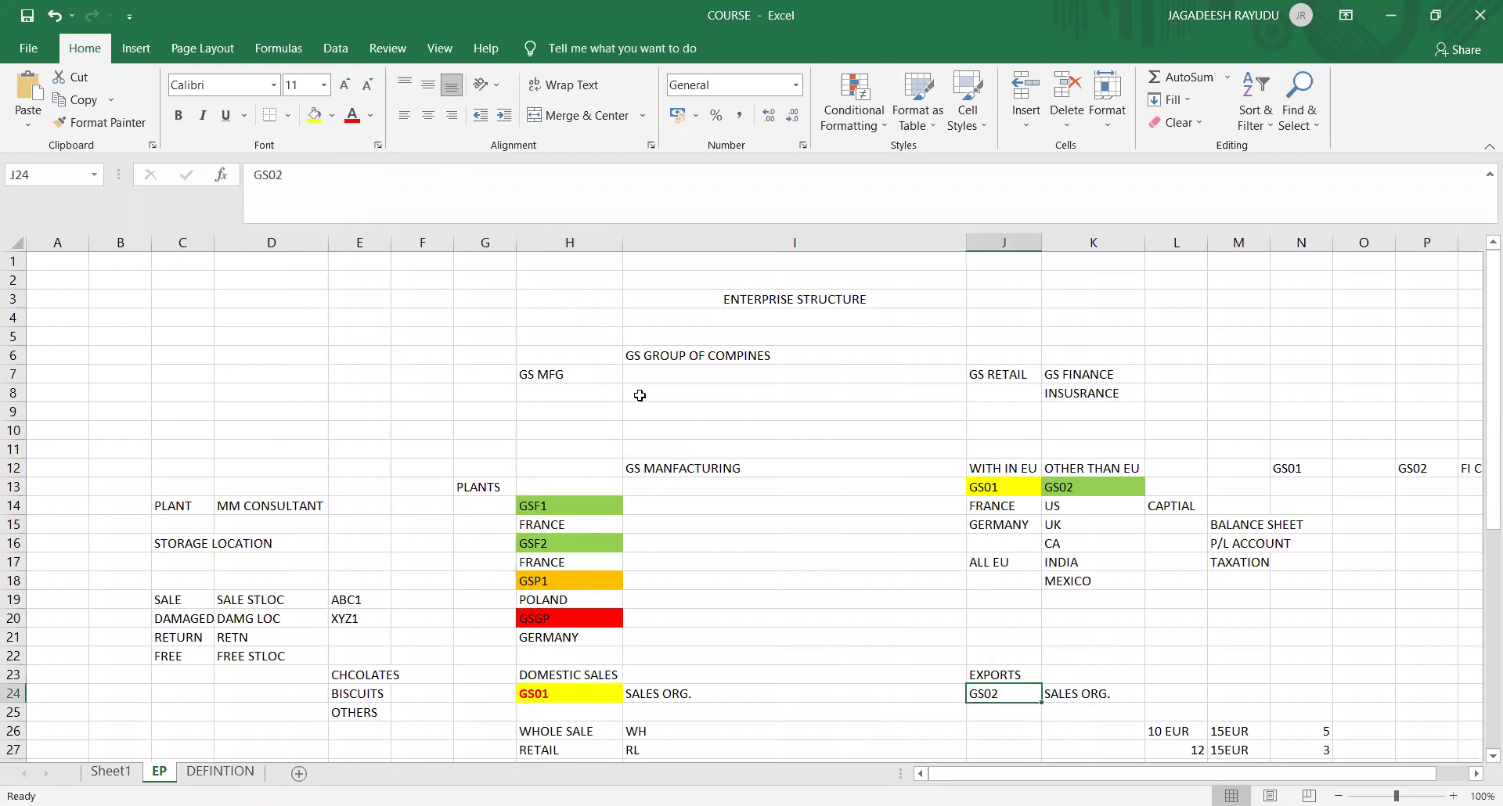
left_click(371, 122)
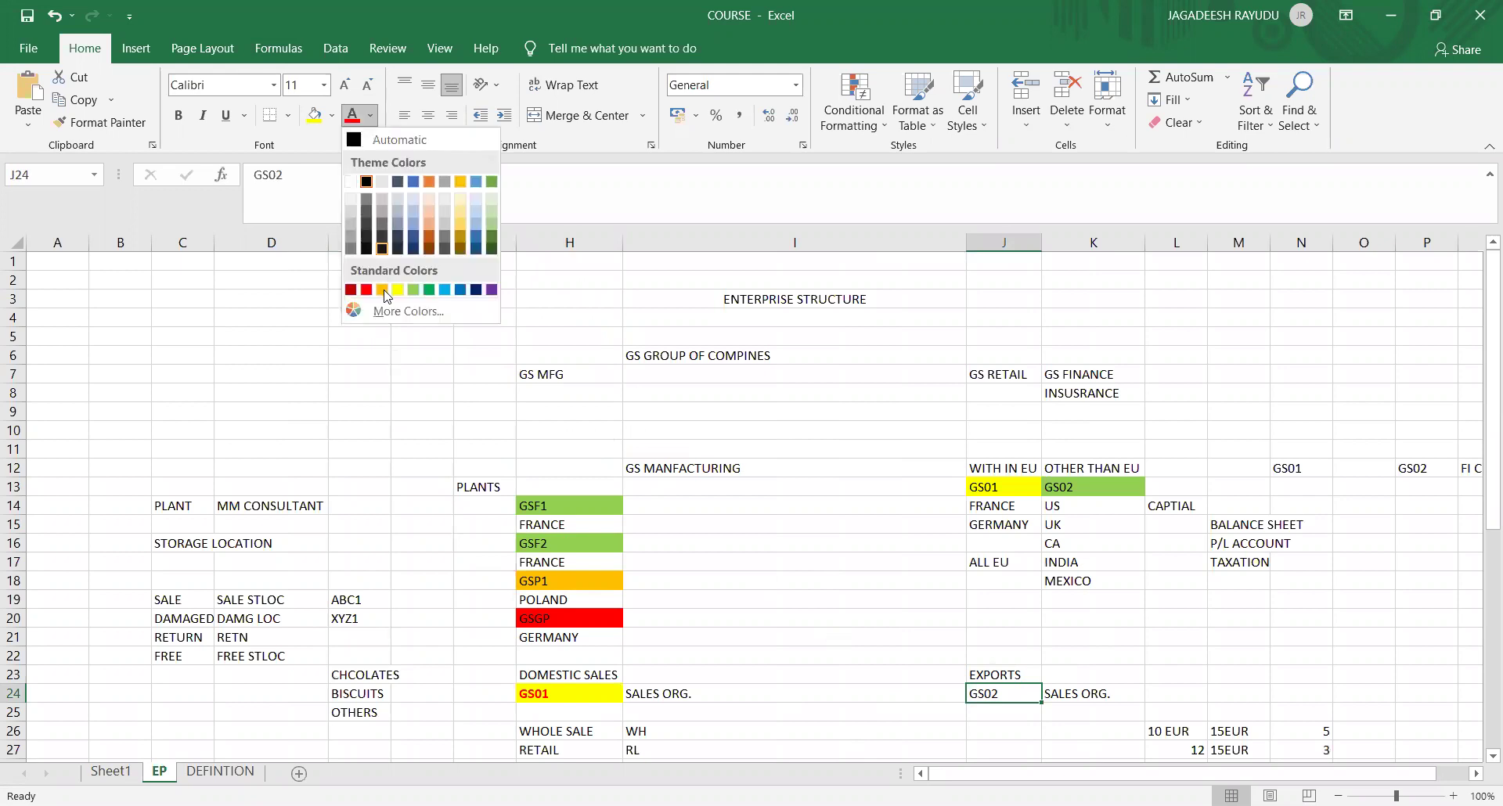
- Format the exports sales organization cell J24 with orange text and a near-black fill
left_click(383, 291)
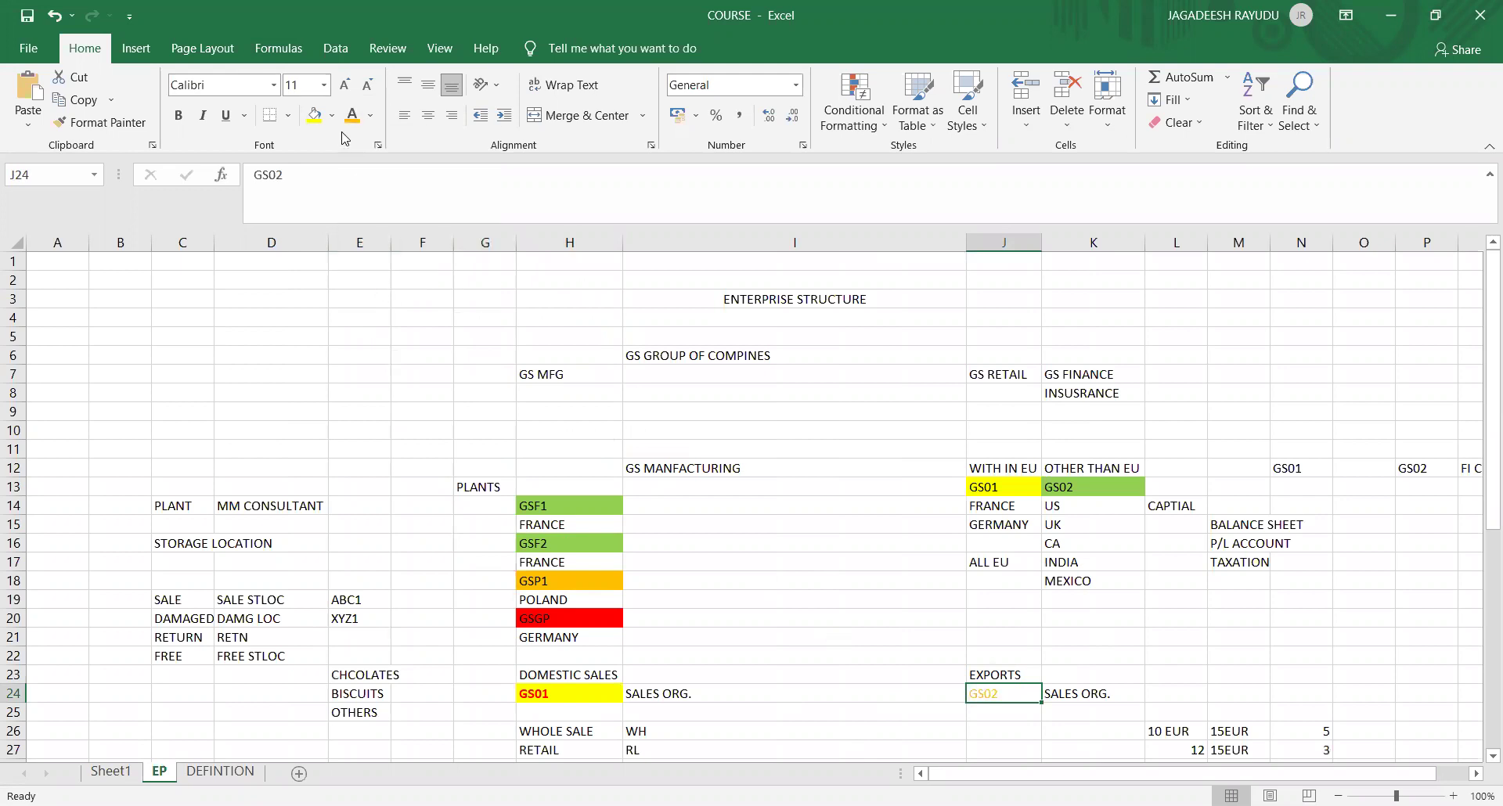
left_click(371, 122)
left_click(316, 118)
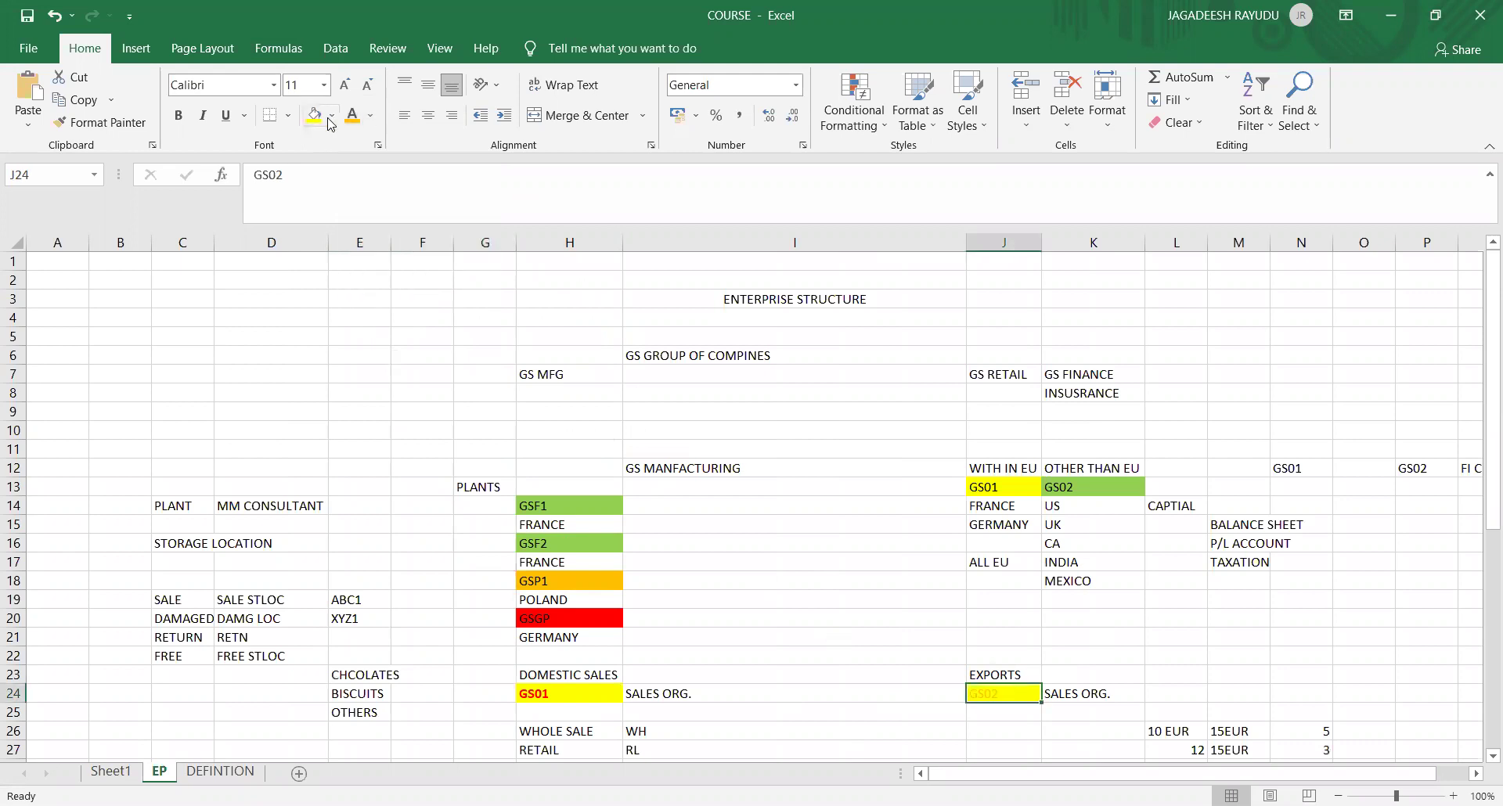
left_click(330, 216)
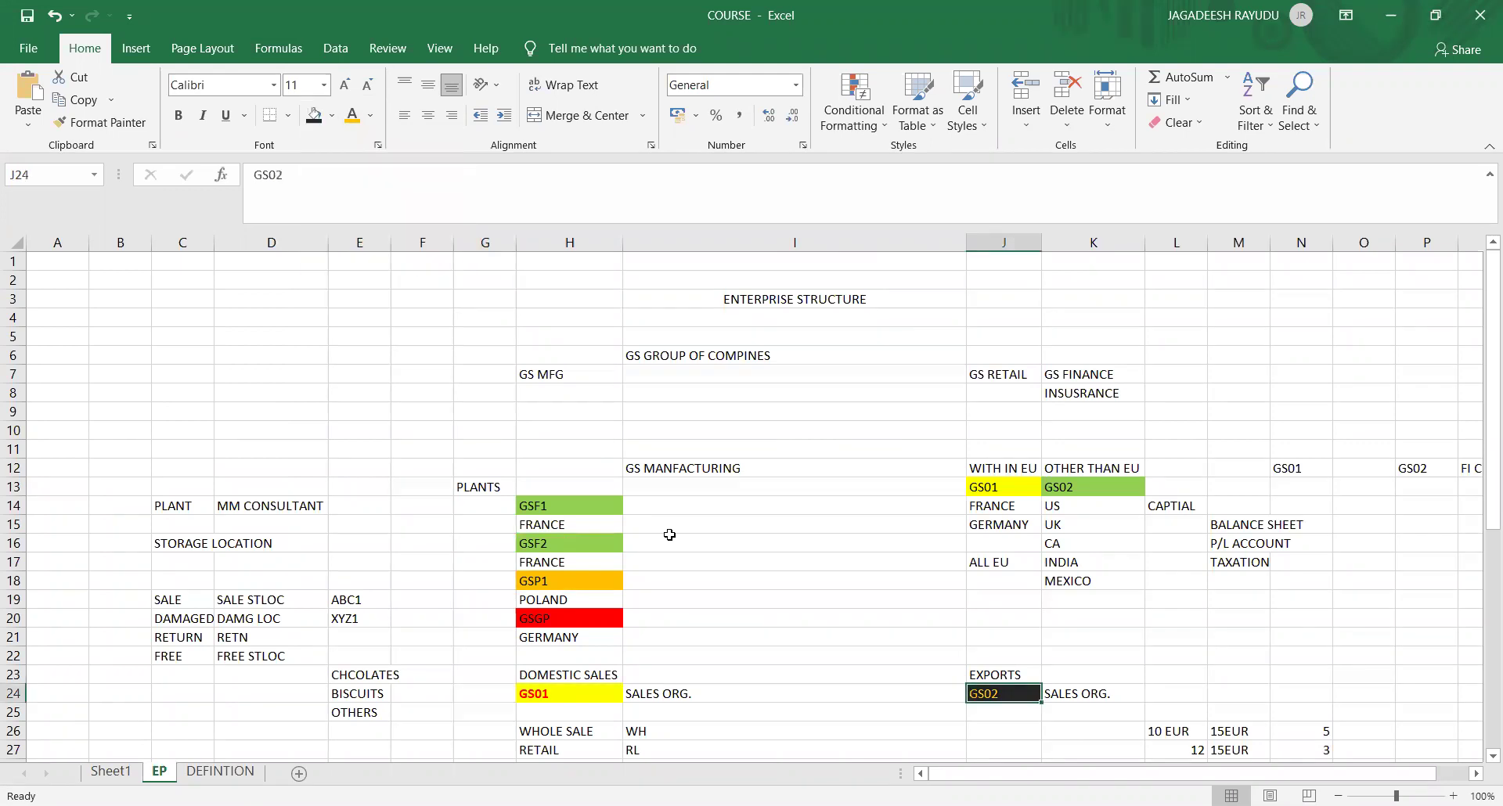
left_click(644, 656)
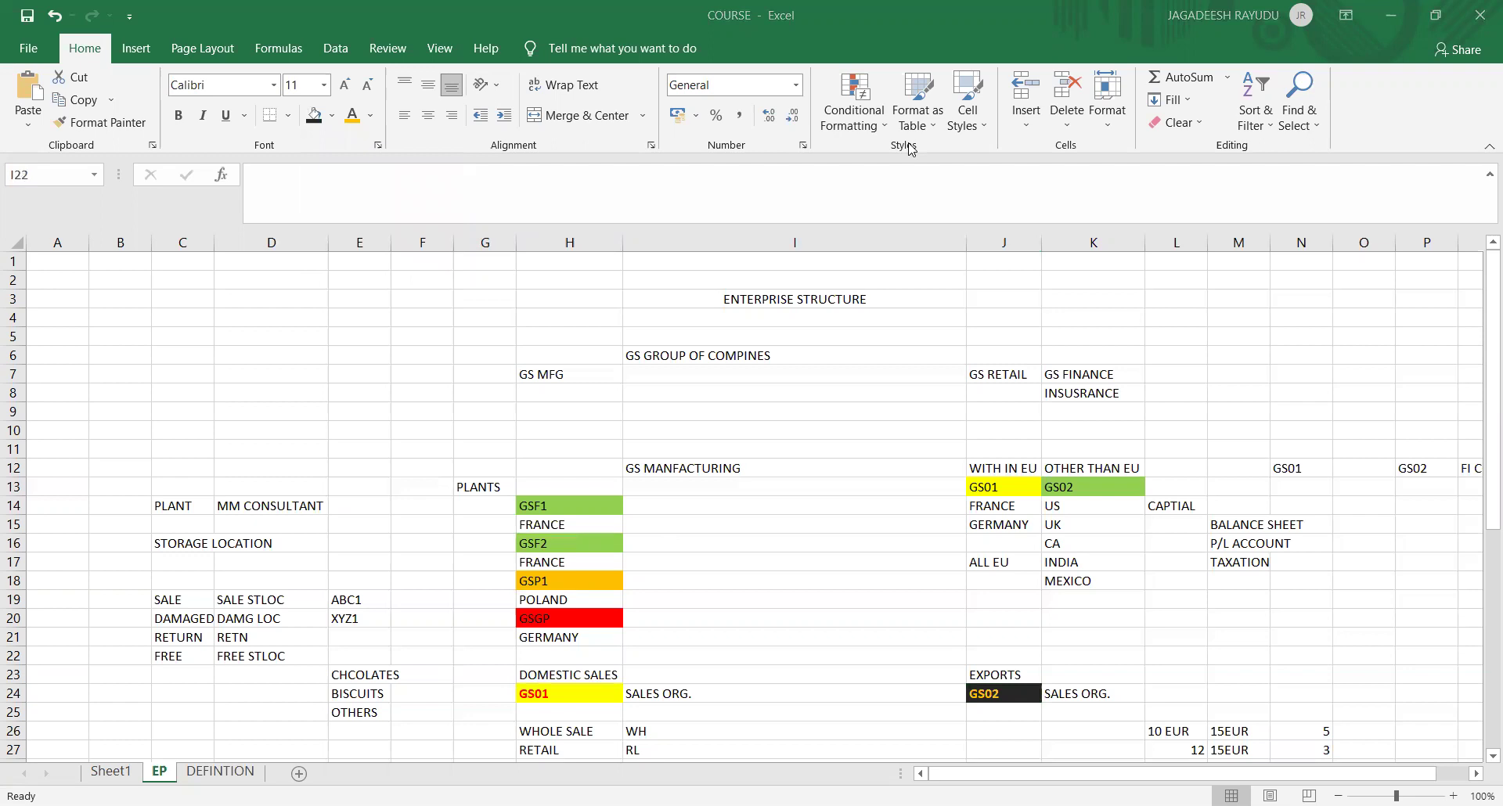
- Switch to SAP and start a new sales organization entry with code GS01 and description "GS01 SALES ORG."
key("alt+Tab")
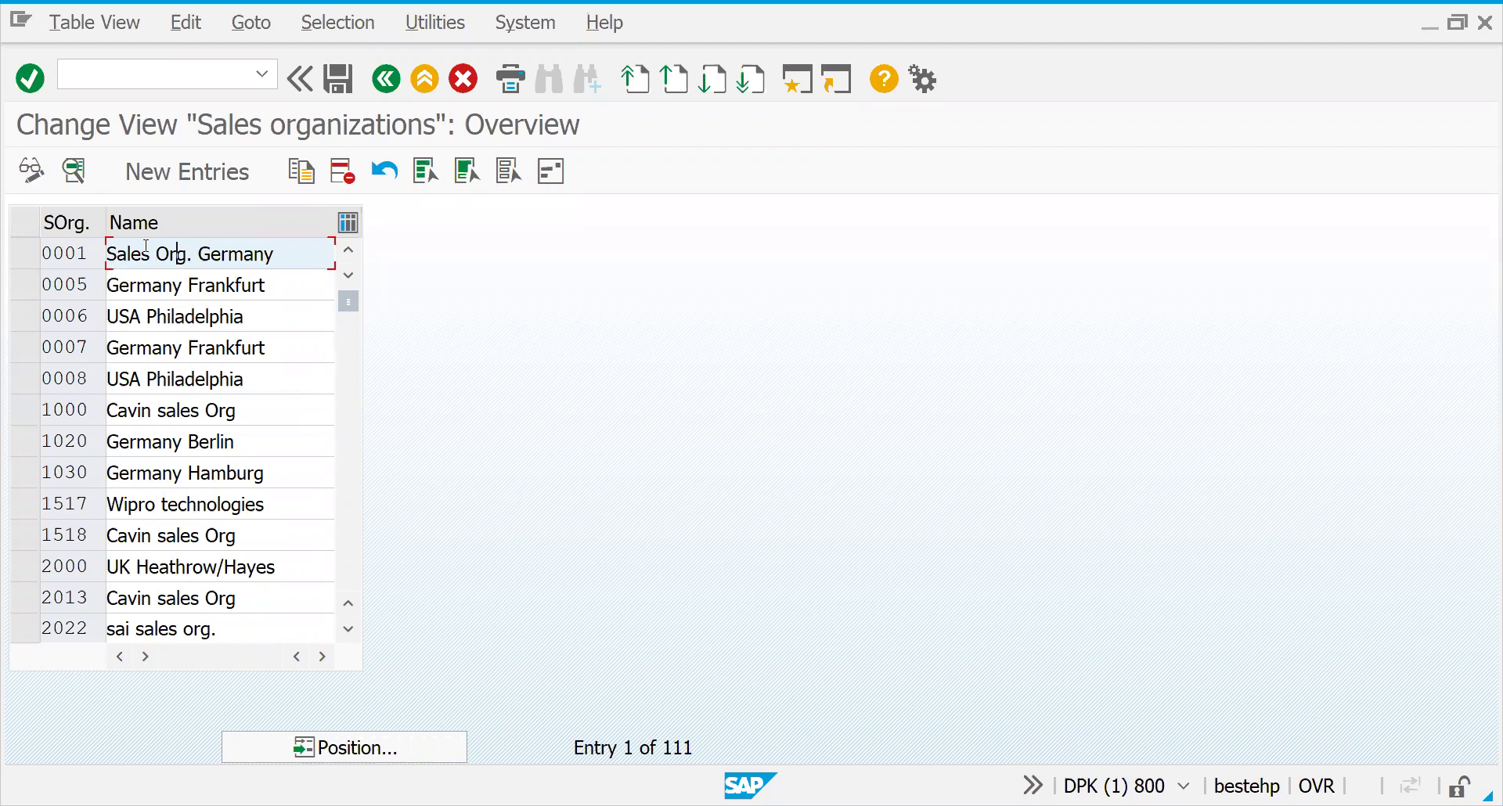
left_click(190, 176)
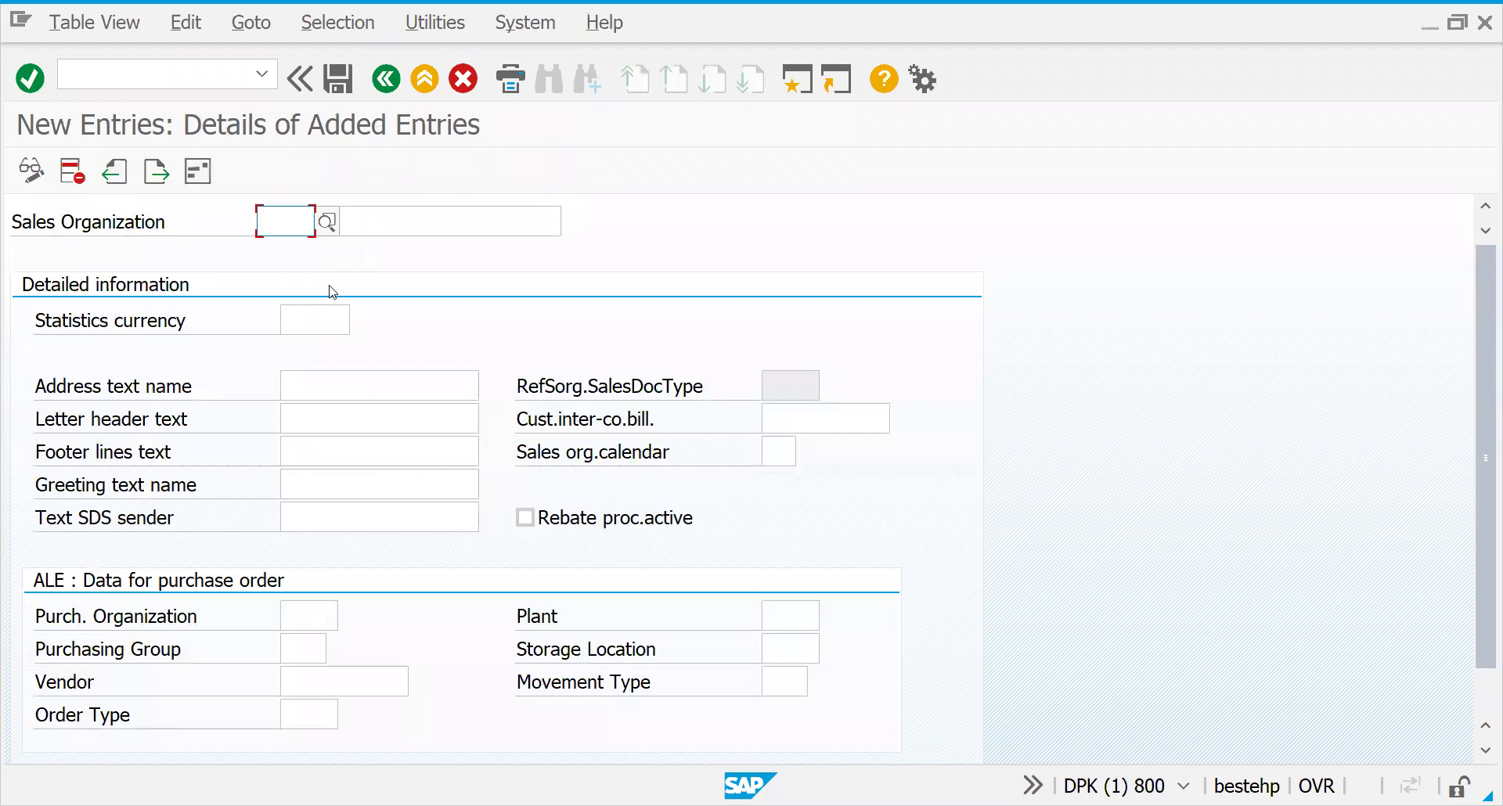
type("GS01")
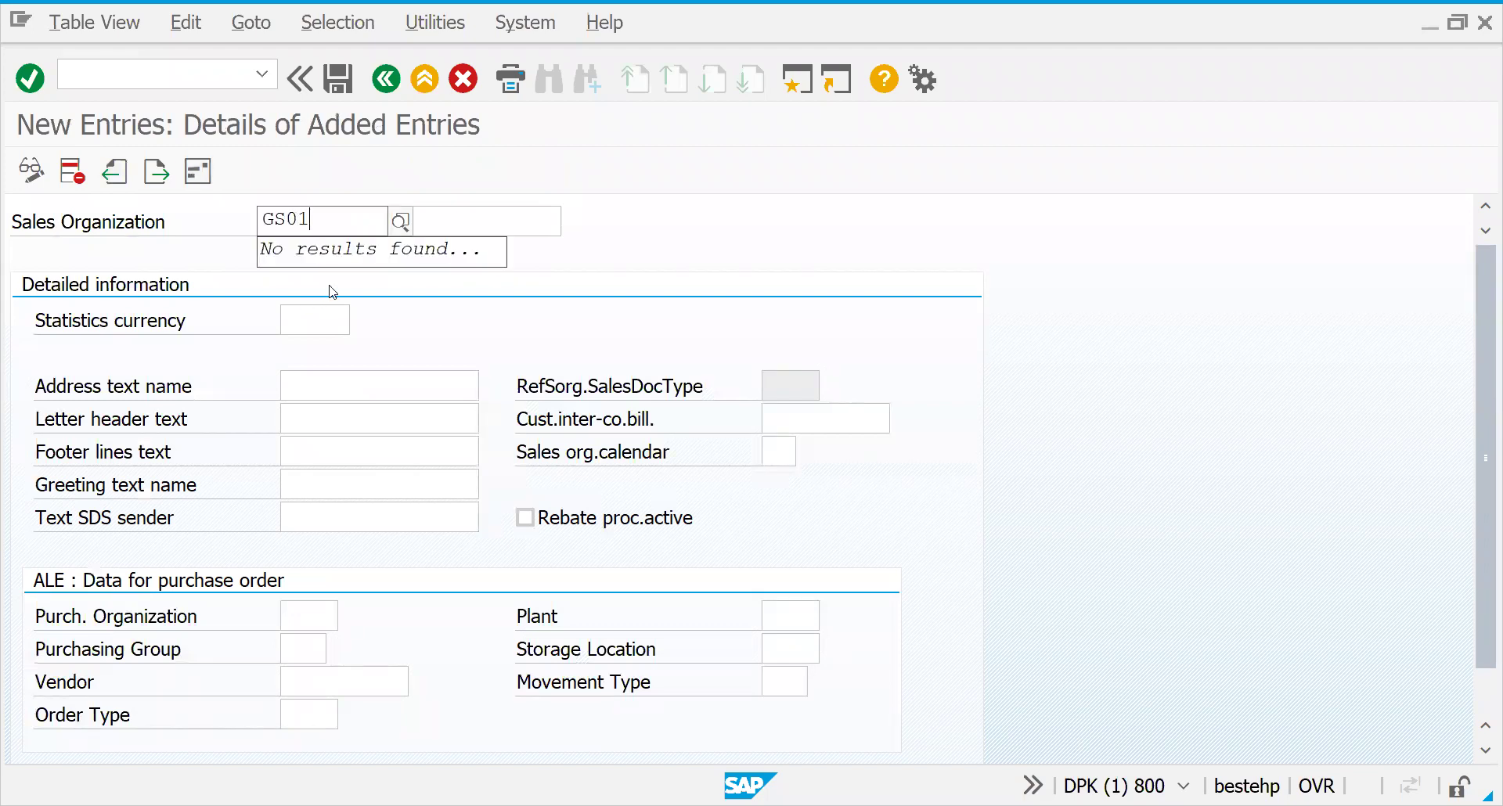
left_click(493, 215)
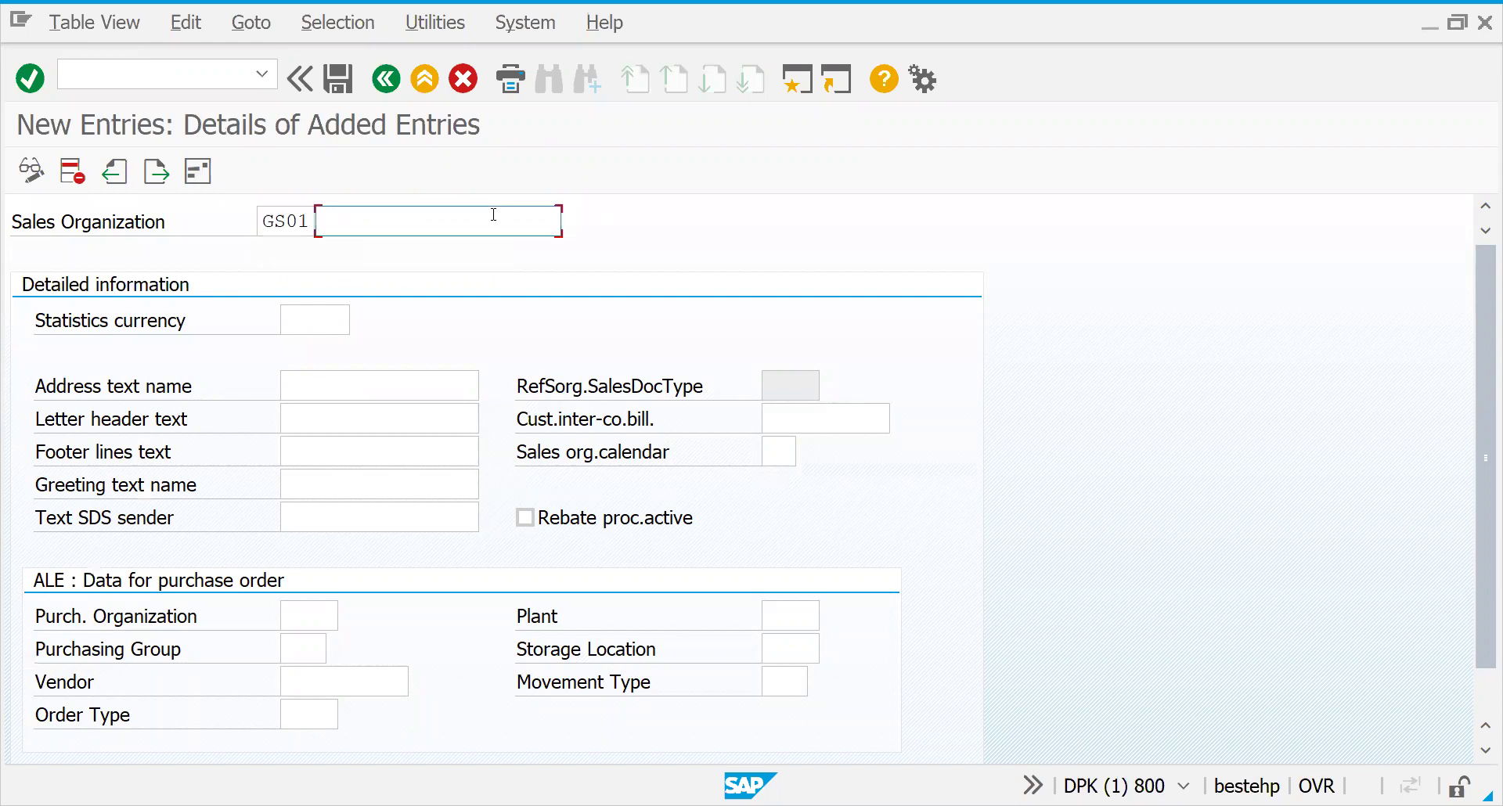
type("GS01 SALES ORG")
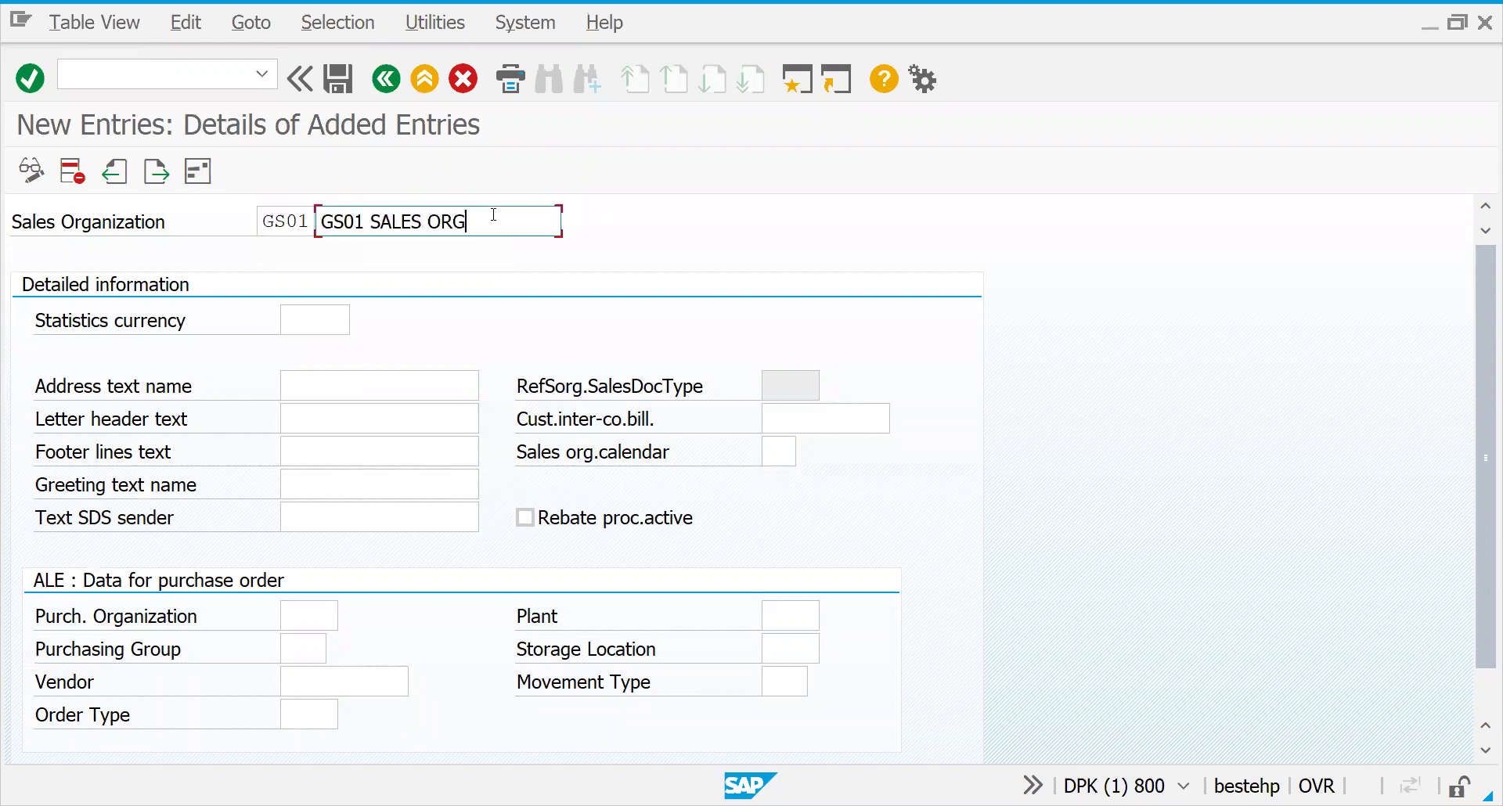
type(". DO")
key("BackSpace")
key("BackSpace")
- Set the statistics currency of the new sales organization to EUR and accept the notice
left_click(335, 317)
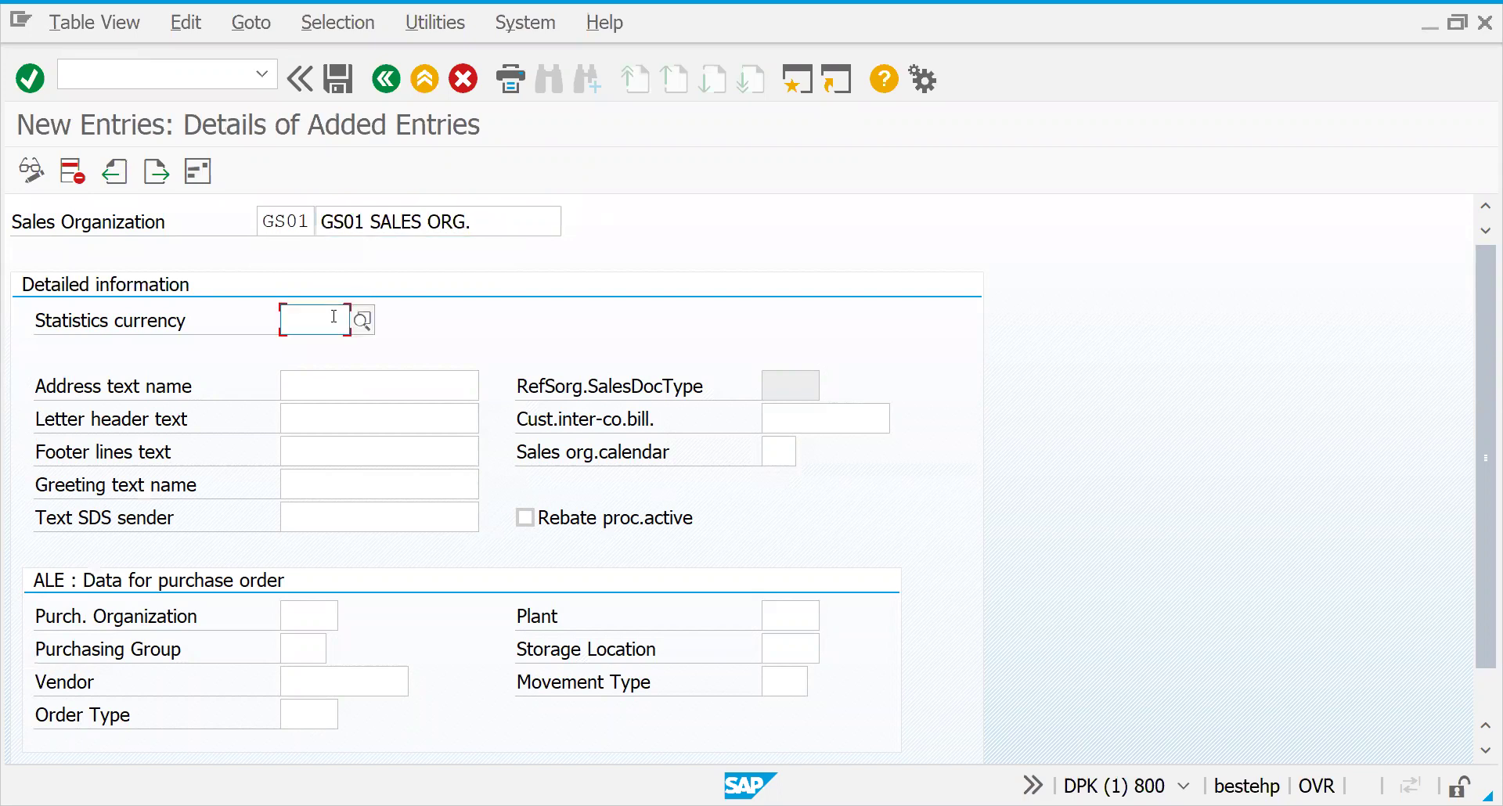
type("EUR")
key("Return")
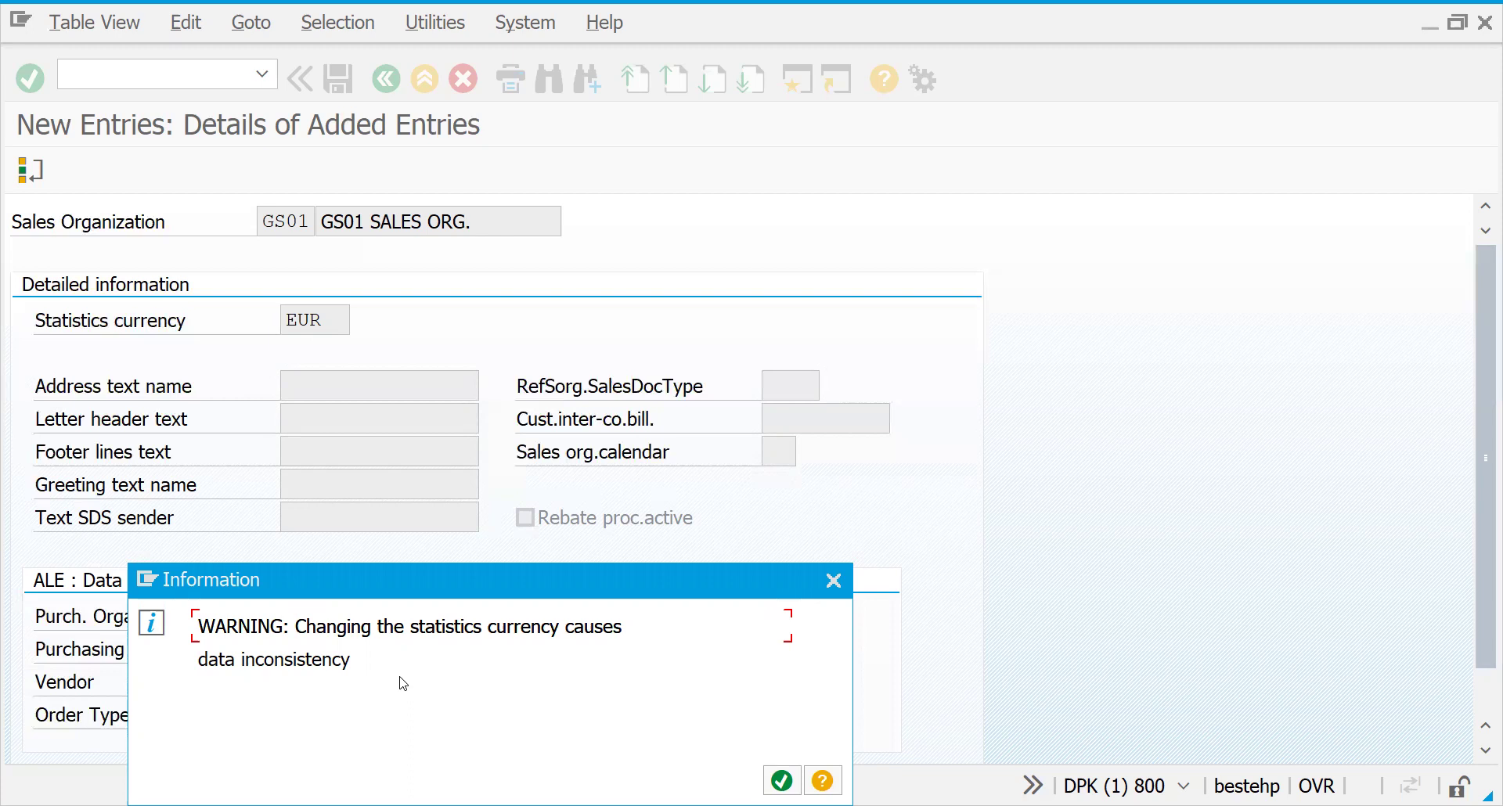
key("Return")
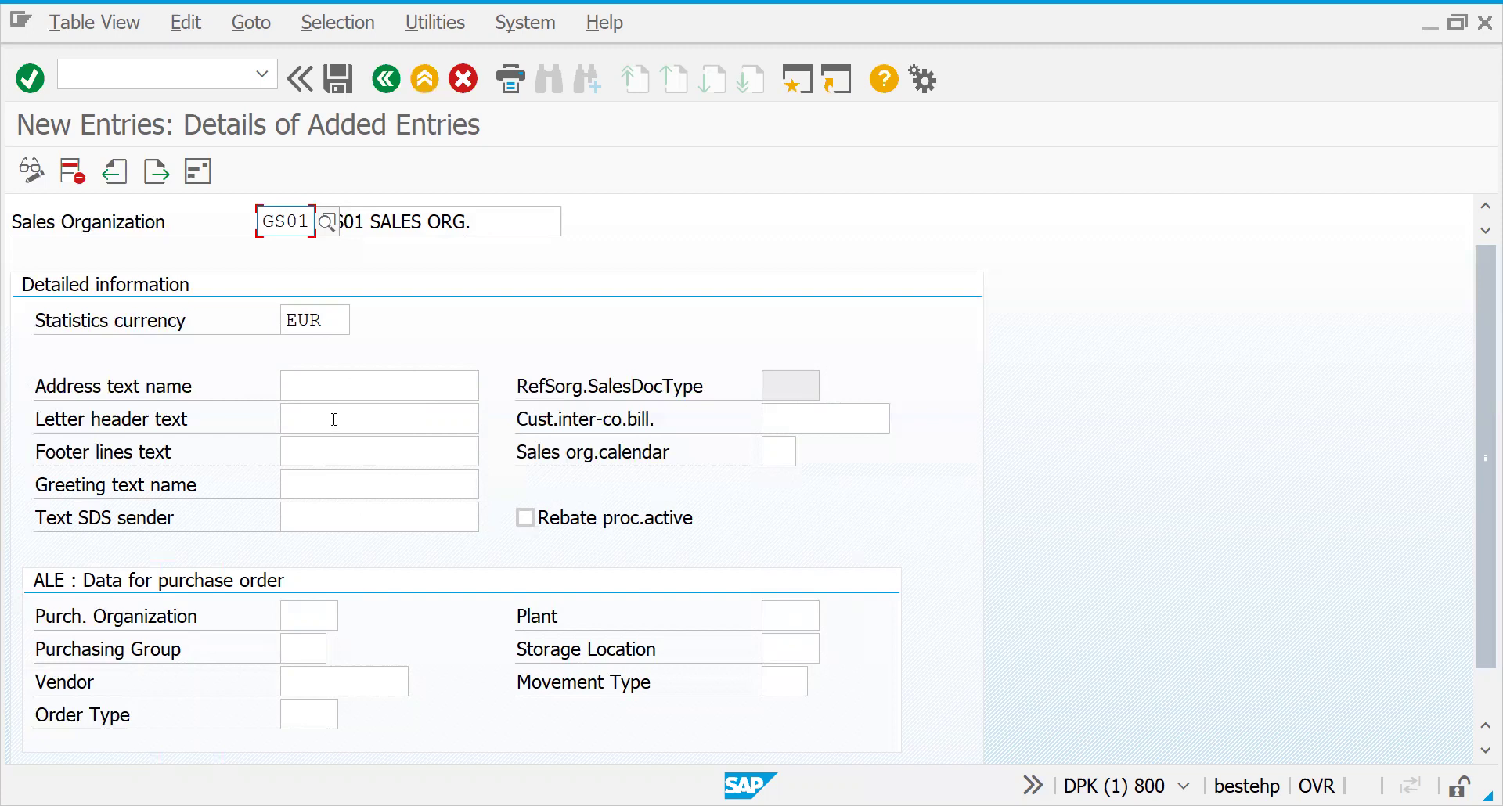
- Assign calendar 01 to the sales organization and activate rebate processing
left_click(334, 444)
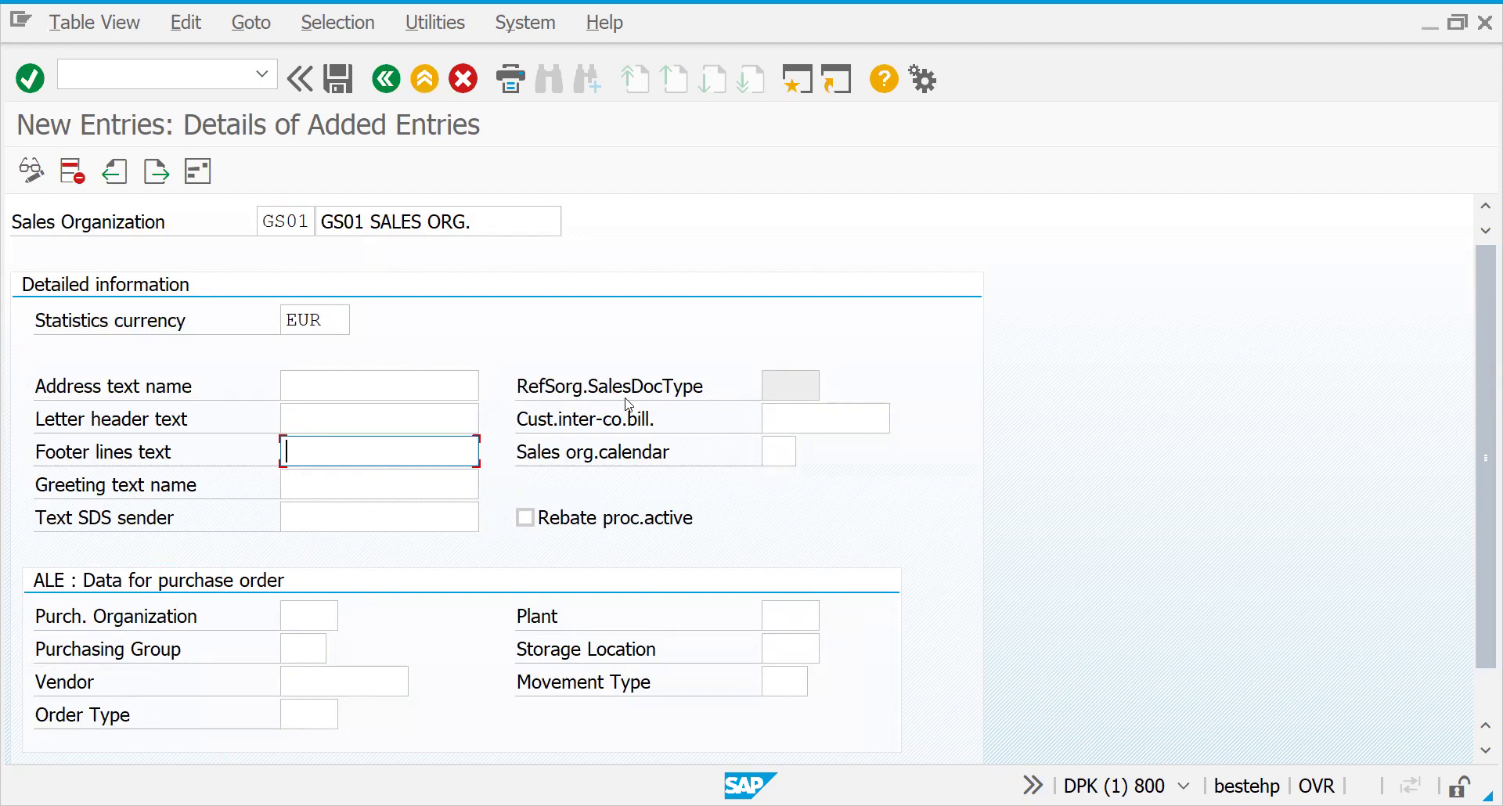
left_click(767, 386)
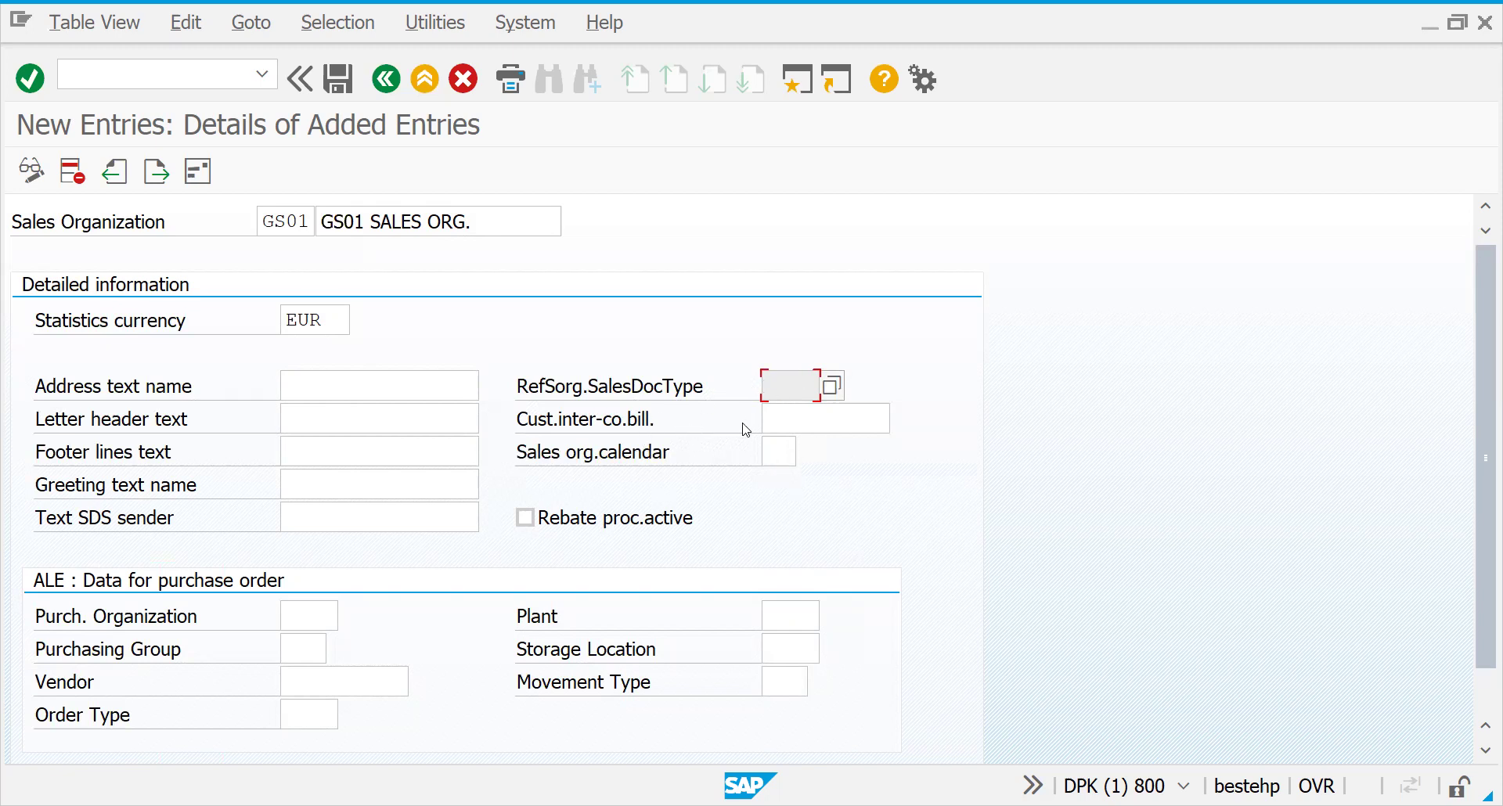
left_click(779, 452)
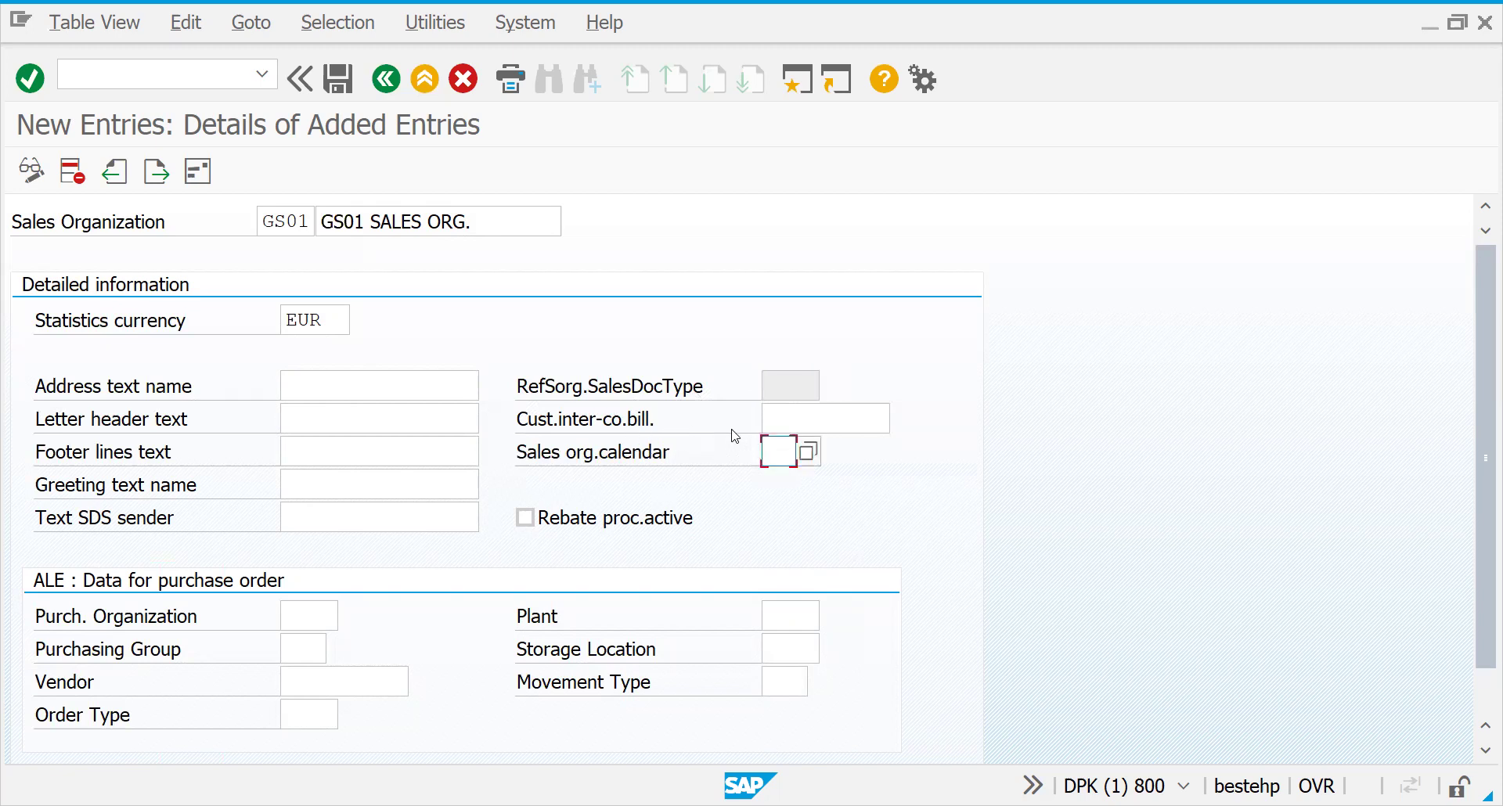
left_click(781, 420)
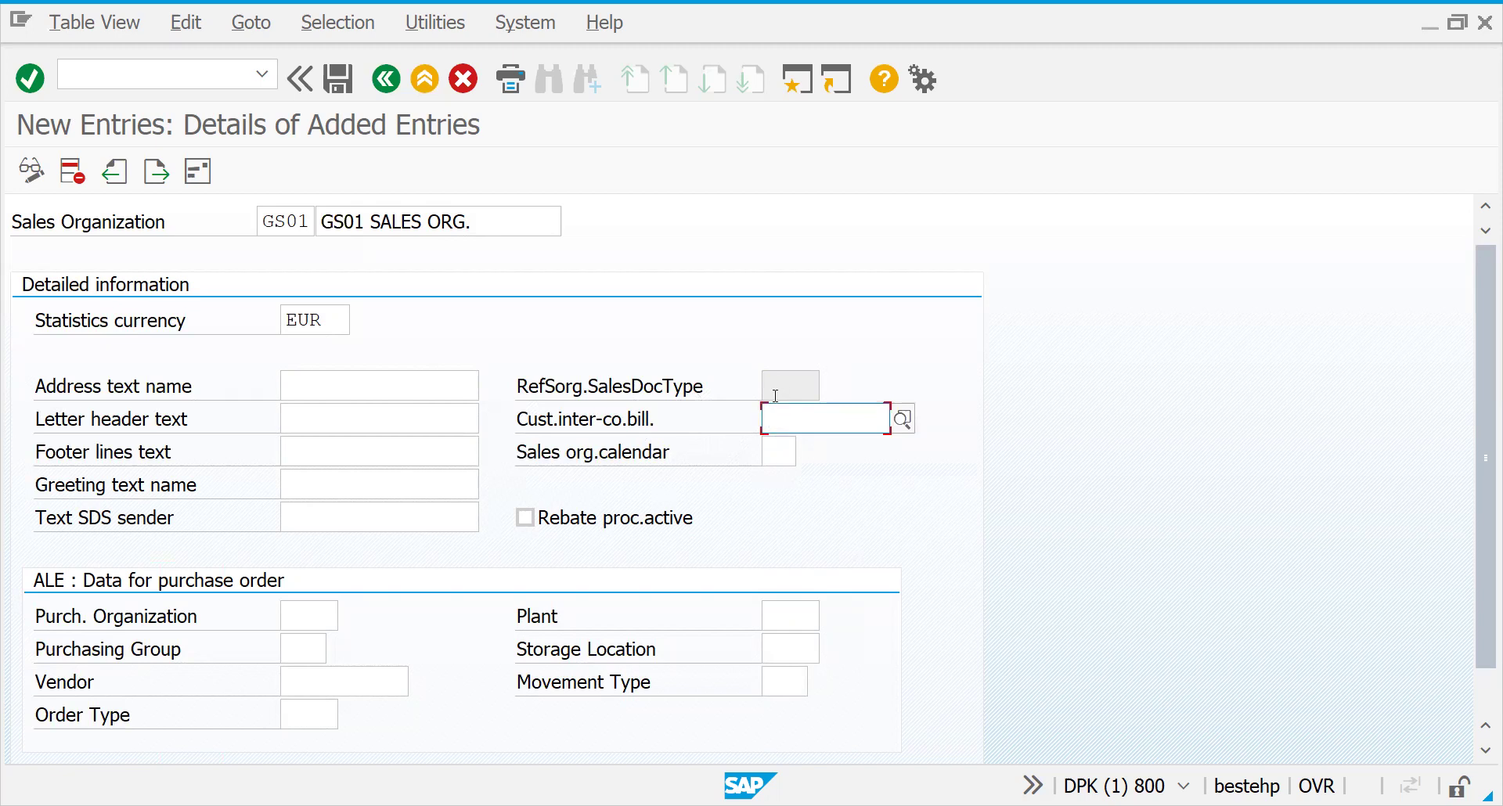
left_click(773, 458)
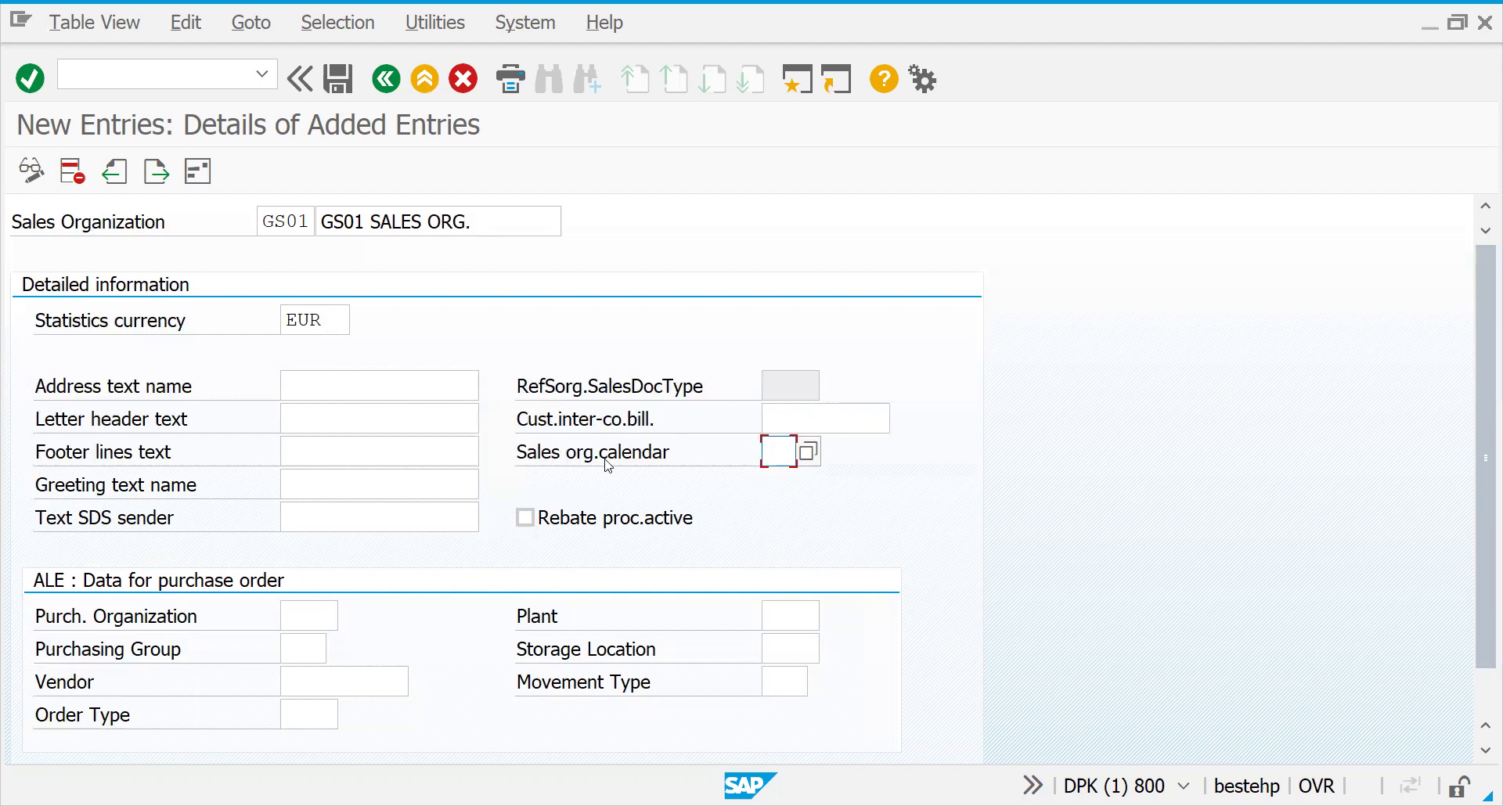
left_click(809, 457)
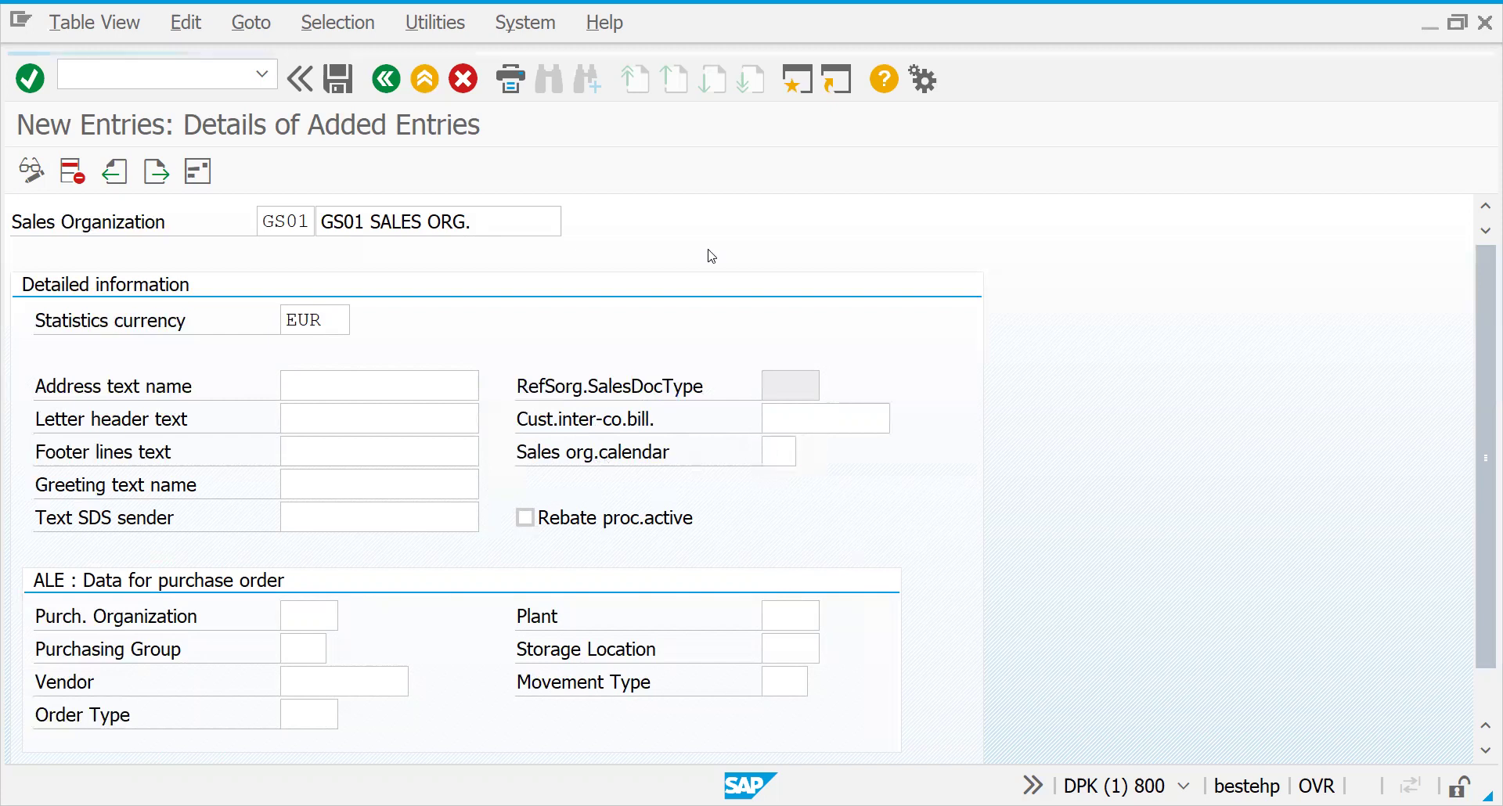
key("Return")
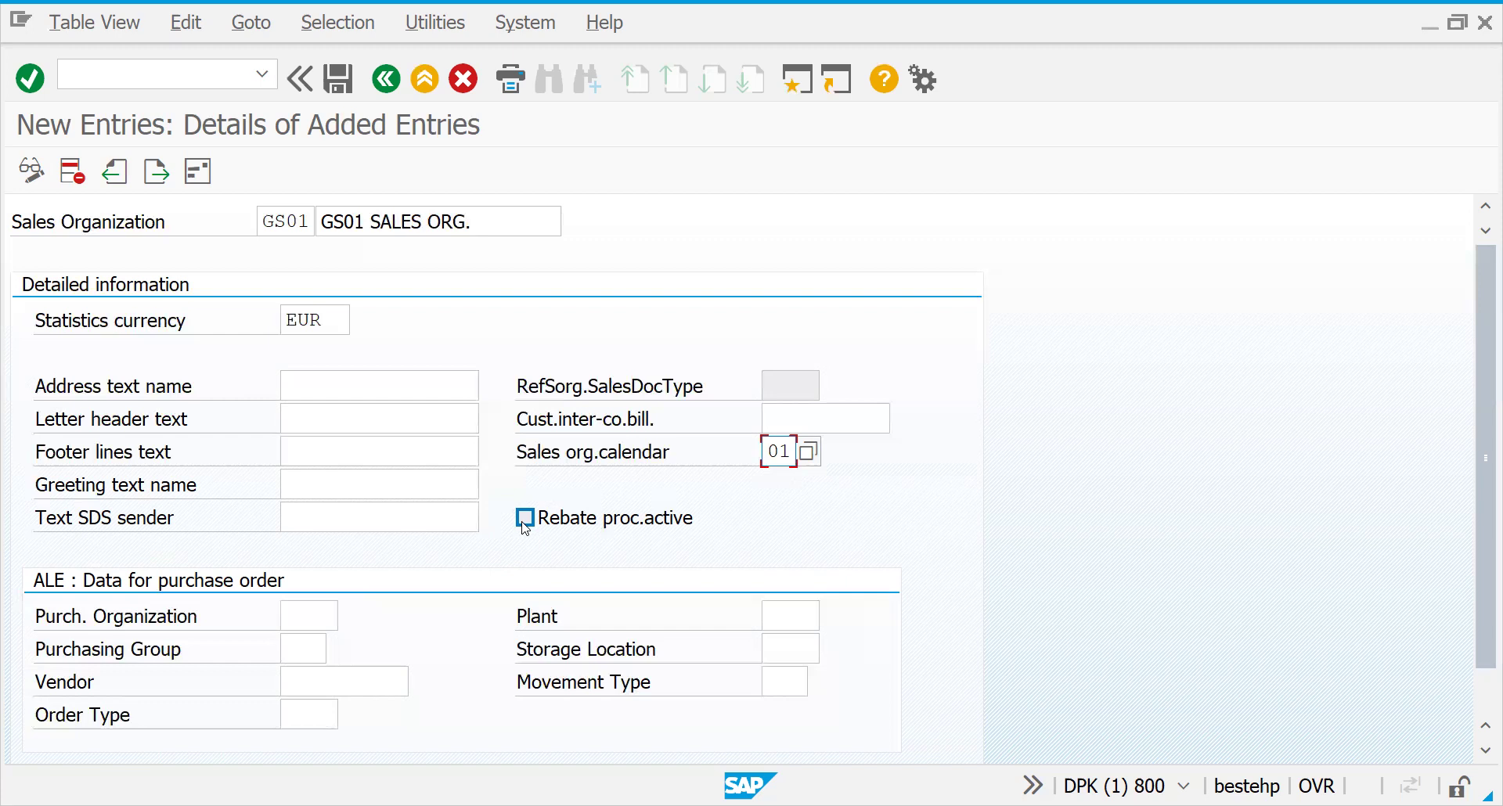
left_click(523, 525)
left_click(524, 525)
left_click(524, 524)
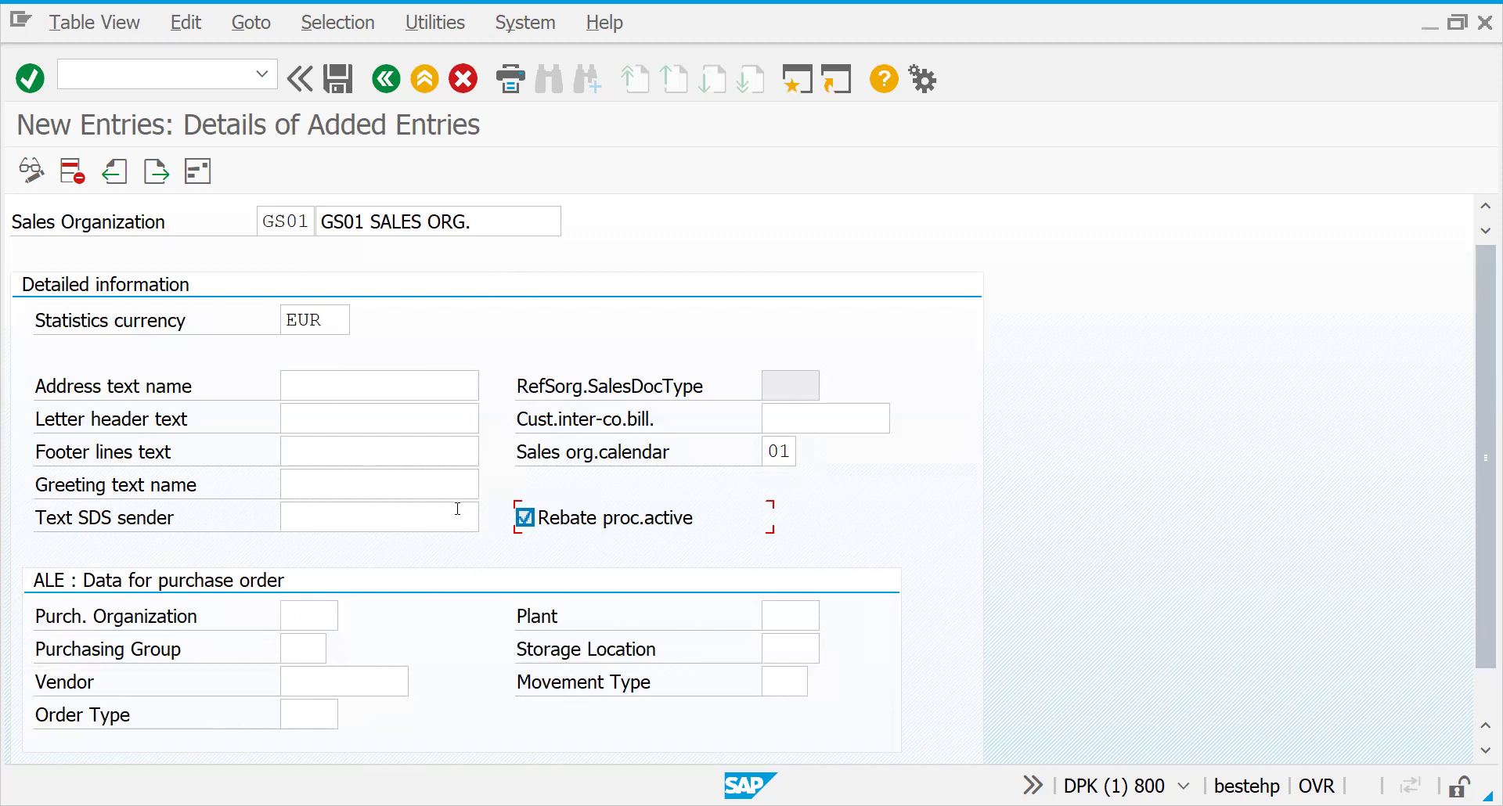
- Confirm the sales organization details to open the address form for GS01
left_click(298, 220)
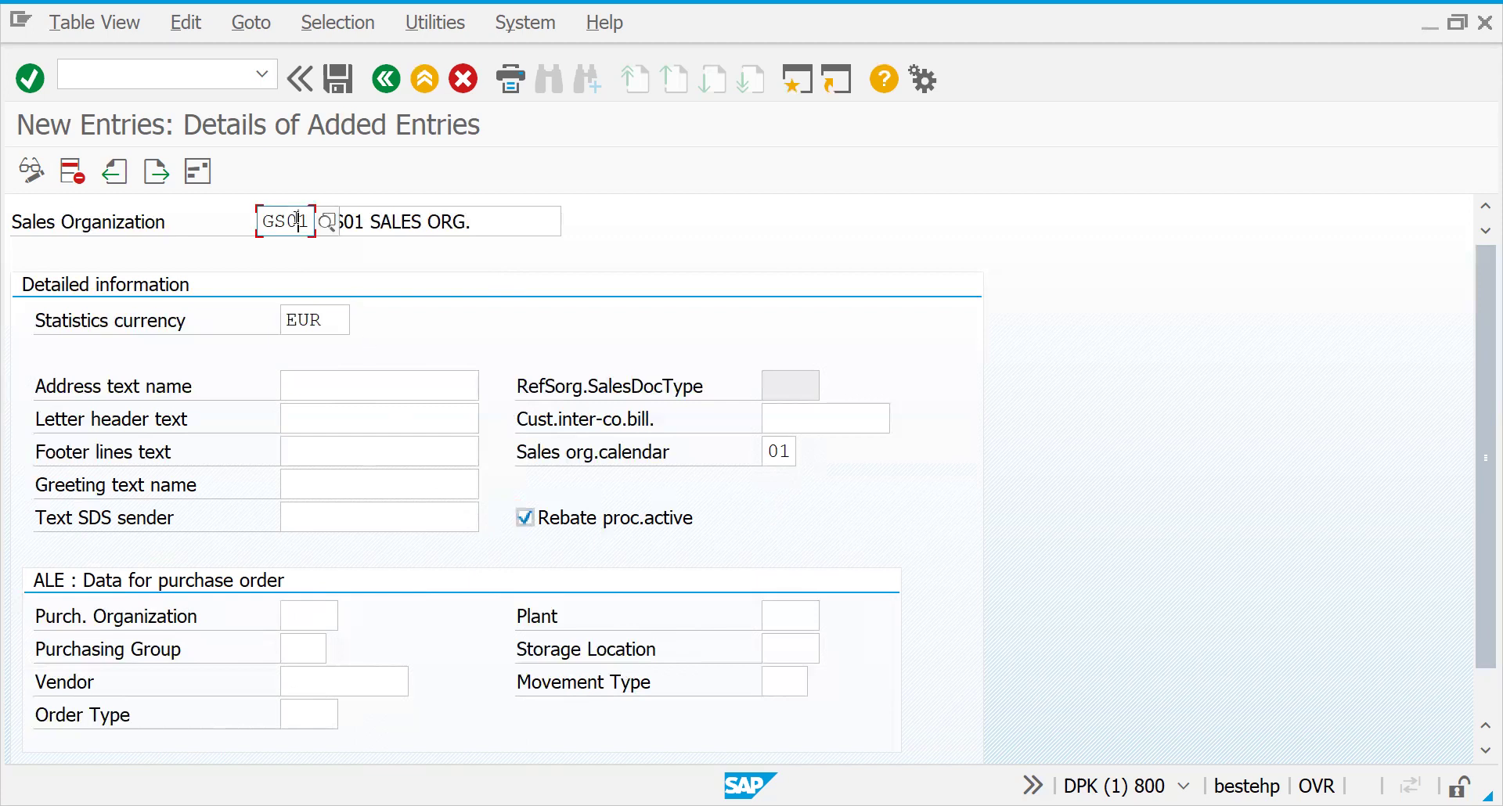
key("Tab")
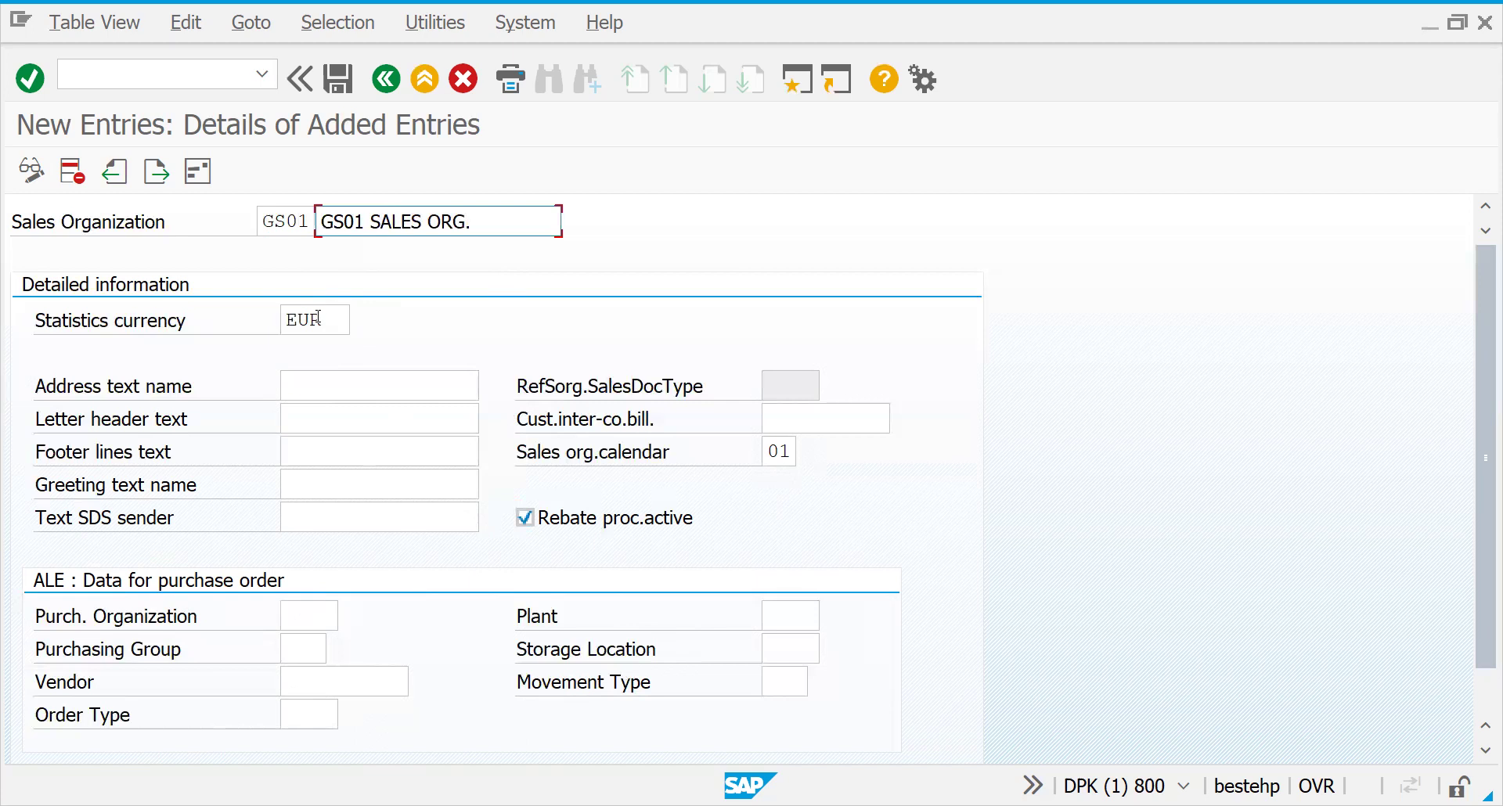
left_click(318, 317)
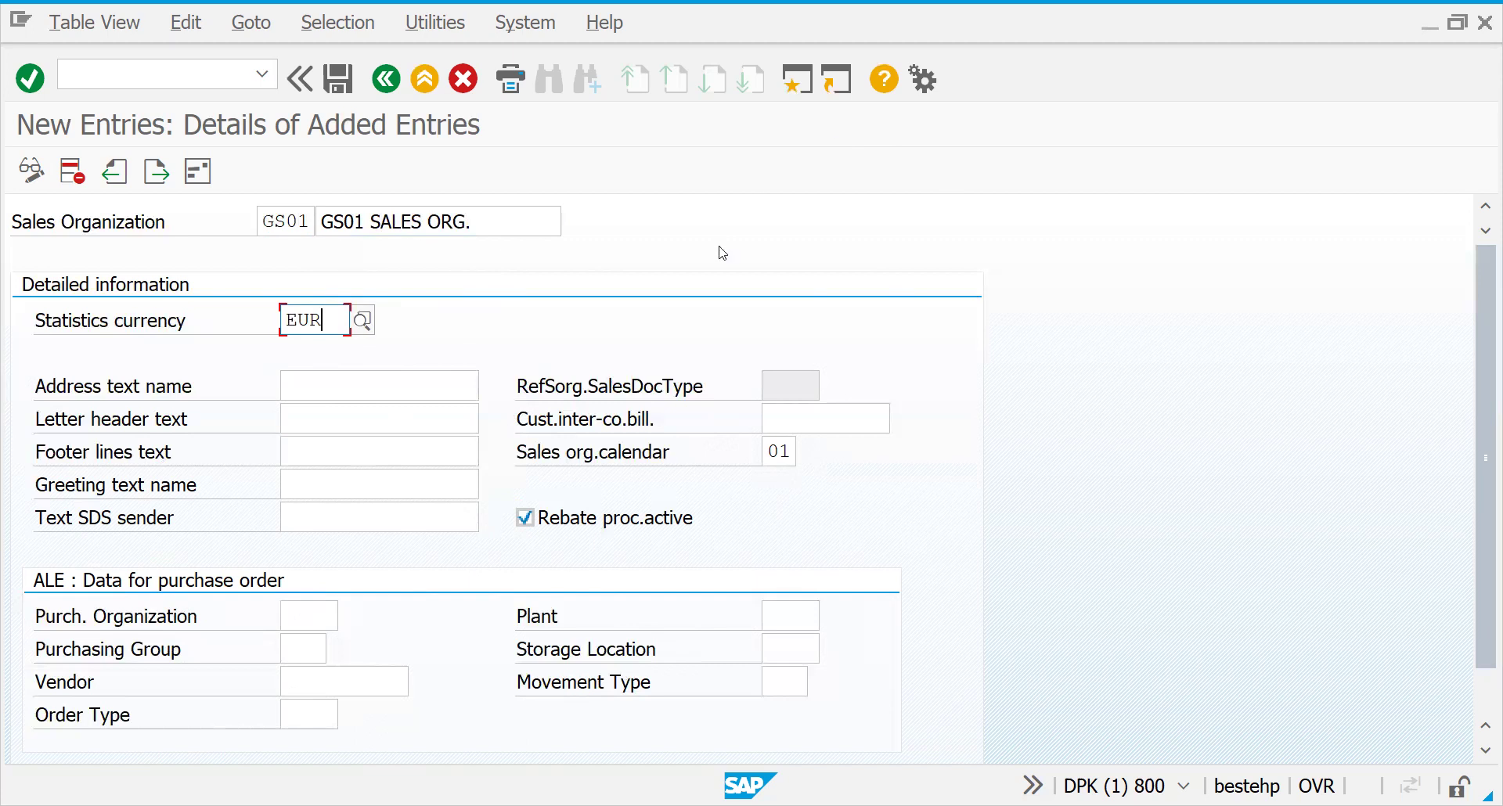
key("Return")
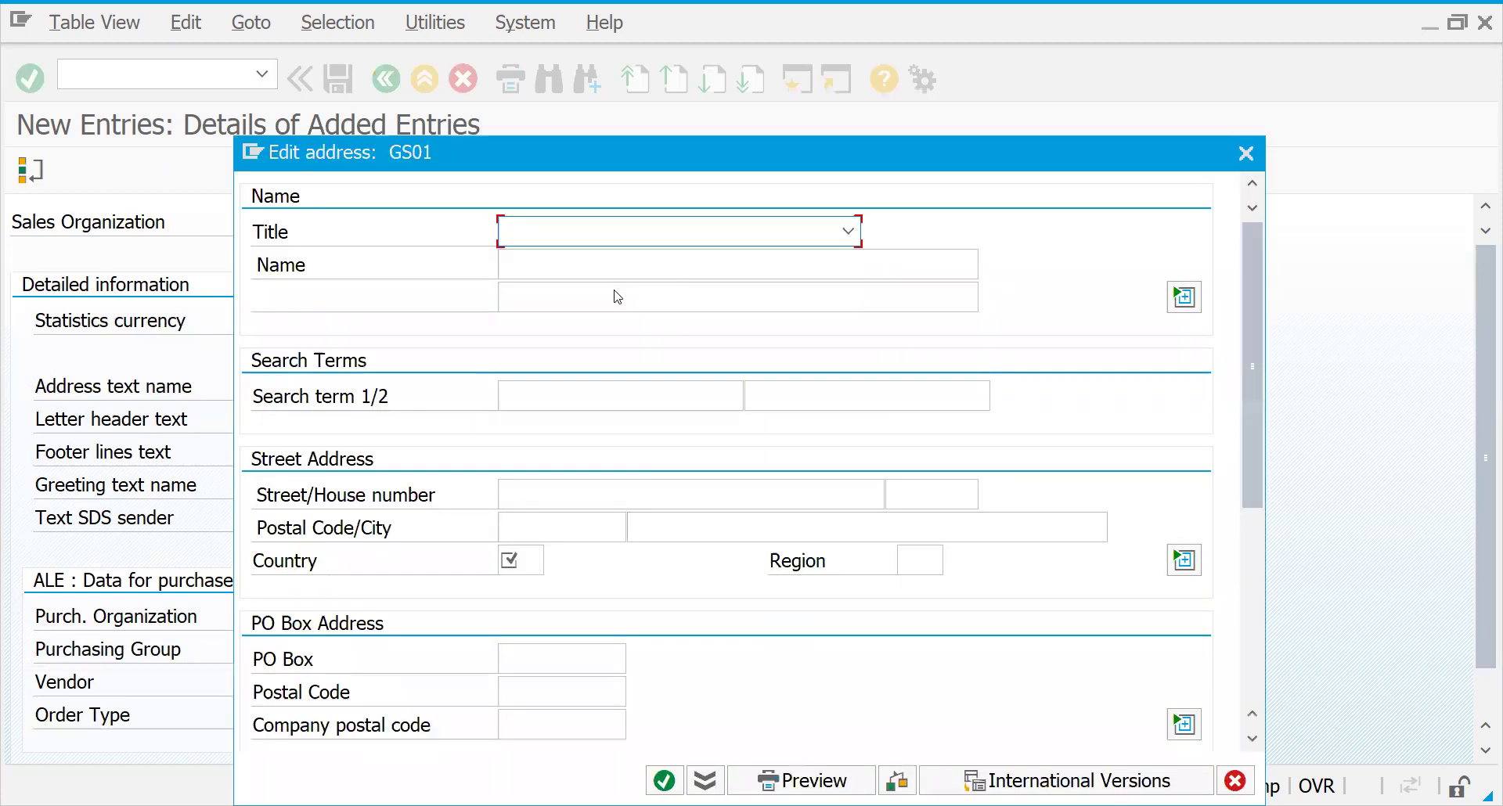
- Set the address title to Company and the name to "GS01 SALES ORG."
left_click(848, 231)
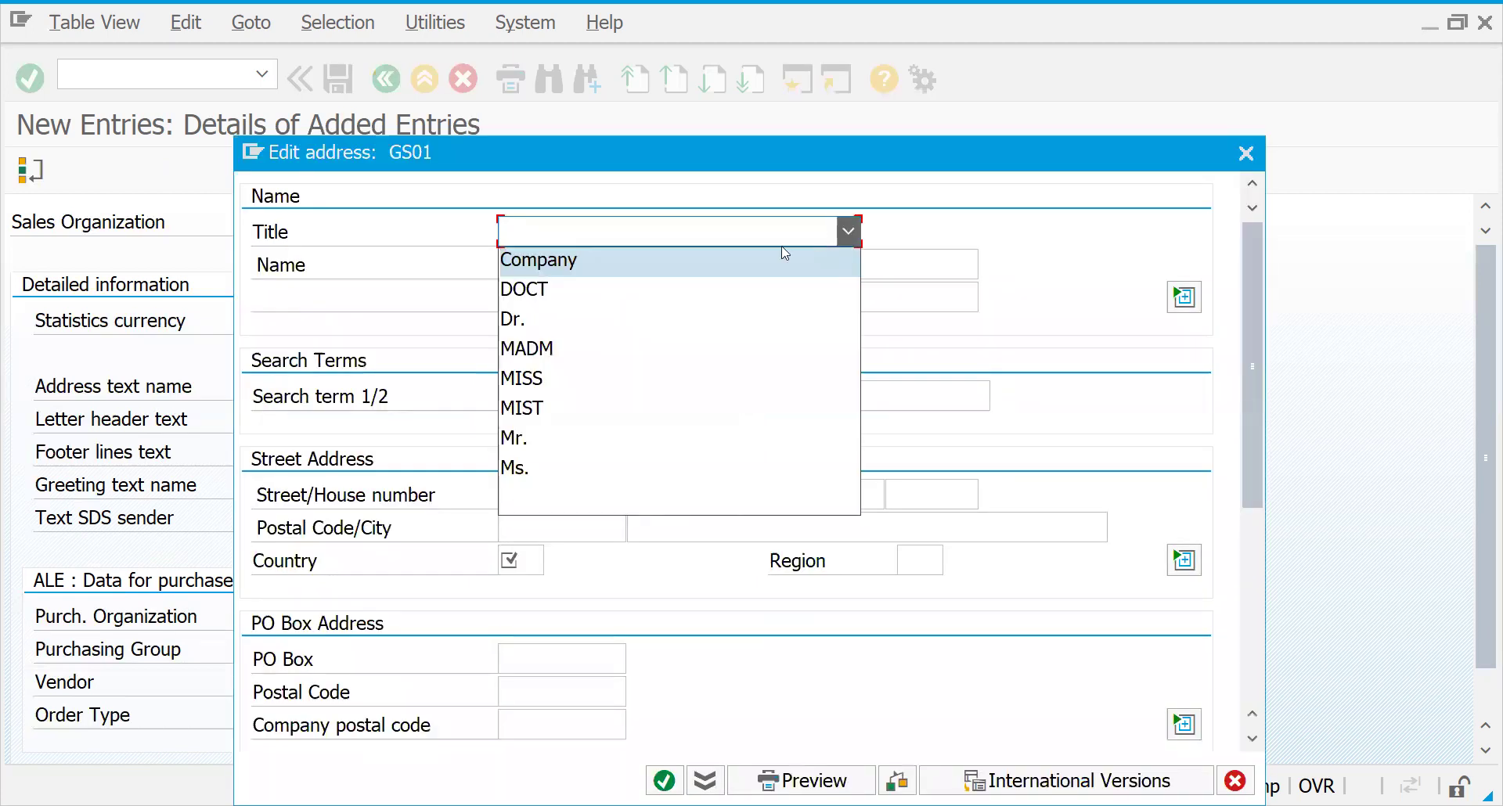
left_click(679, 274)
left_click(654, 267)
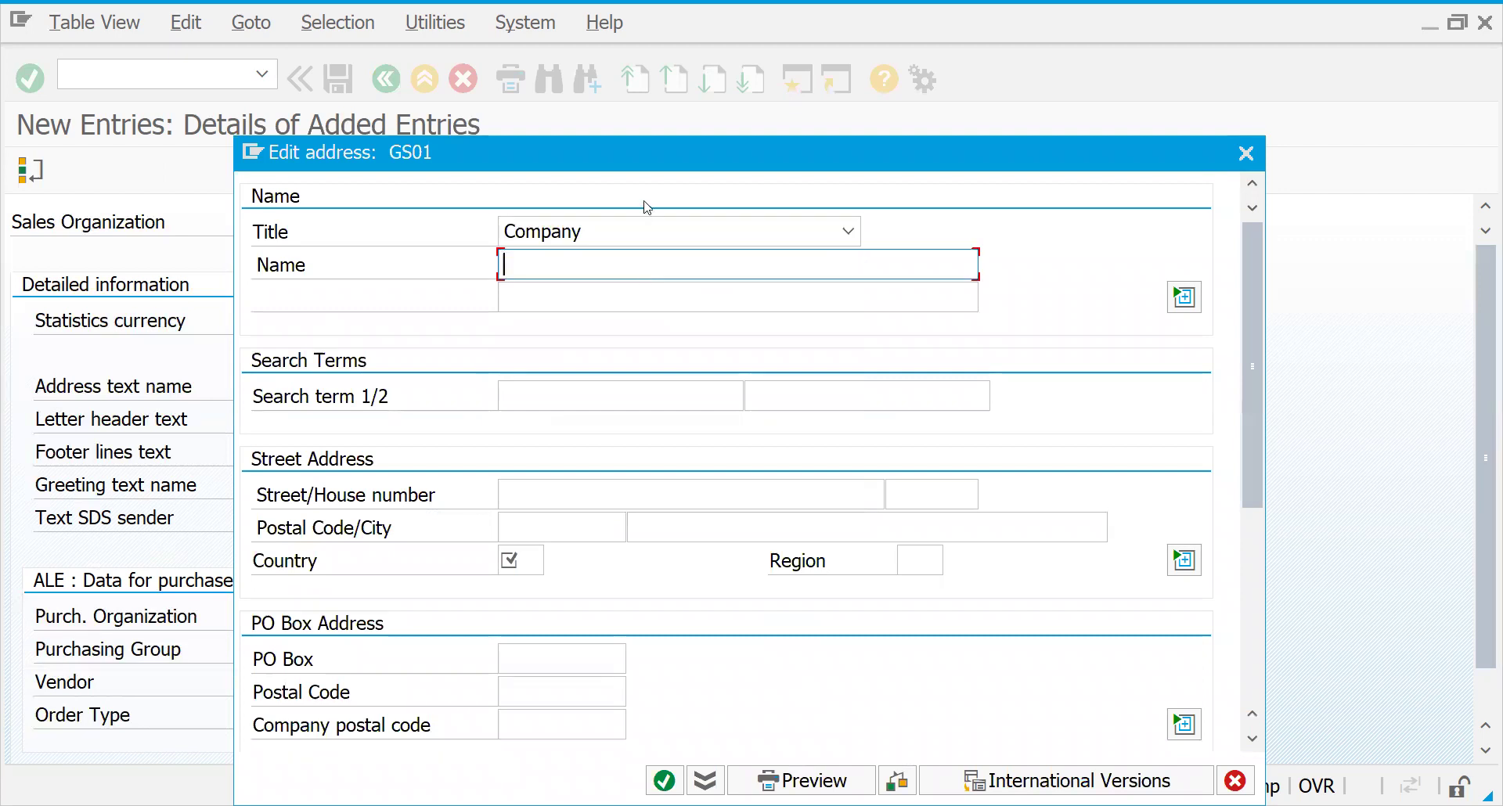
type("GS")
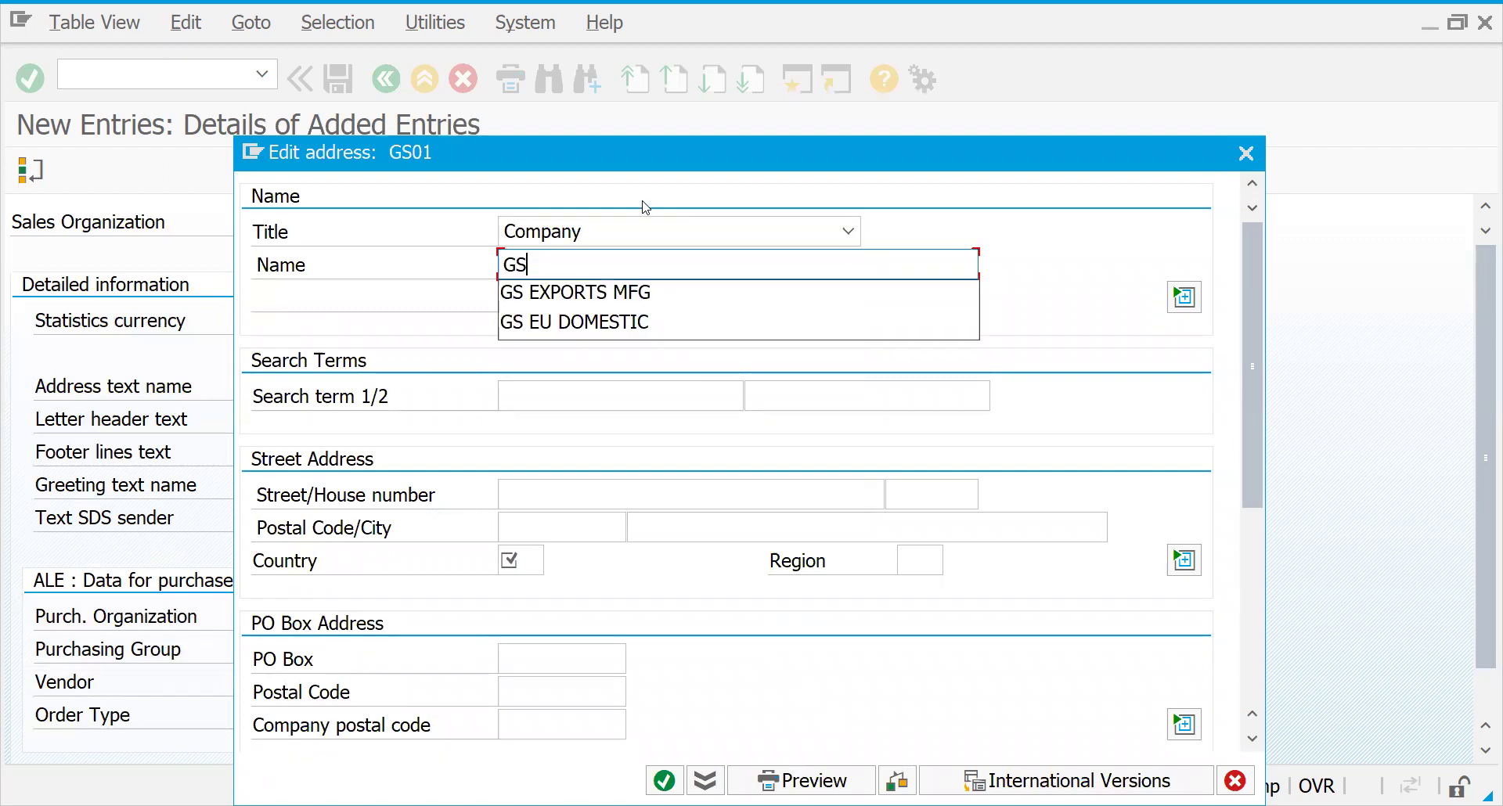
left_click(626, 147)
type("01 SALES ")
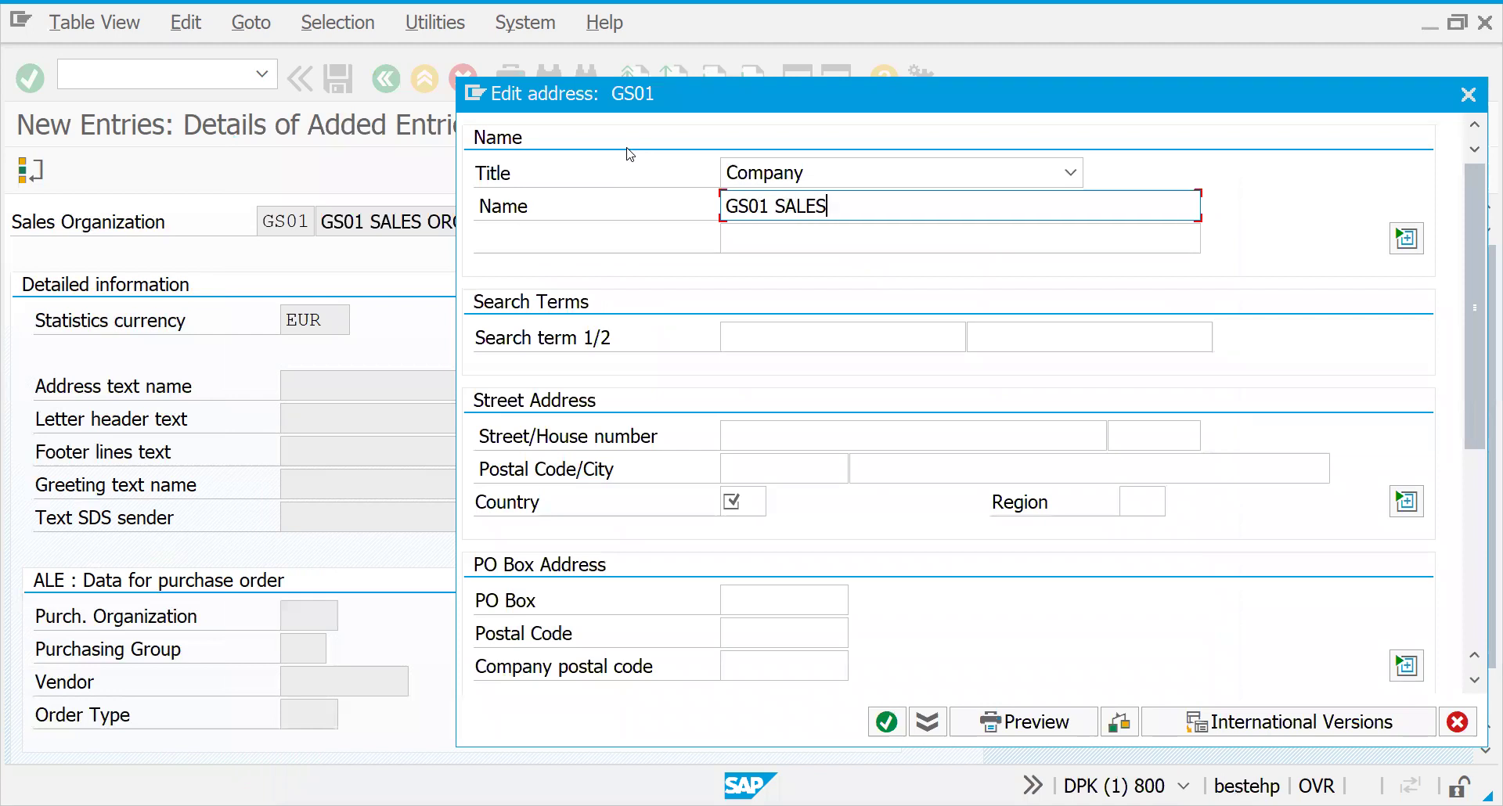
type("ORG.")
- Fill in the postal code from the previously used entries and enter GERMANY as the city
left_click(760, 460)
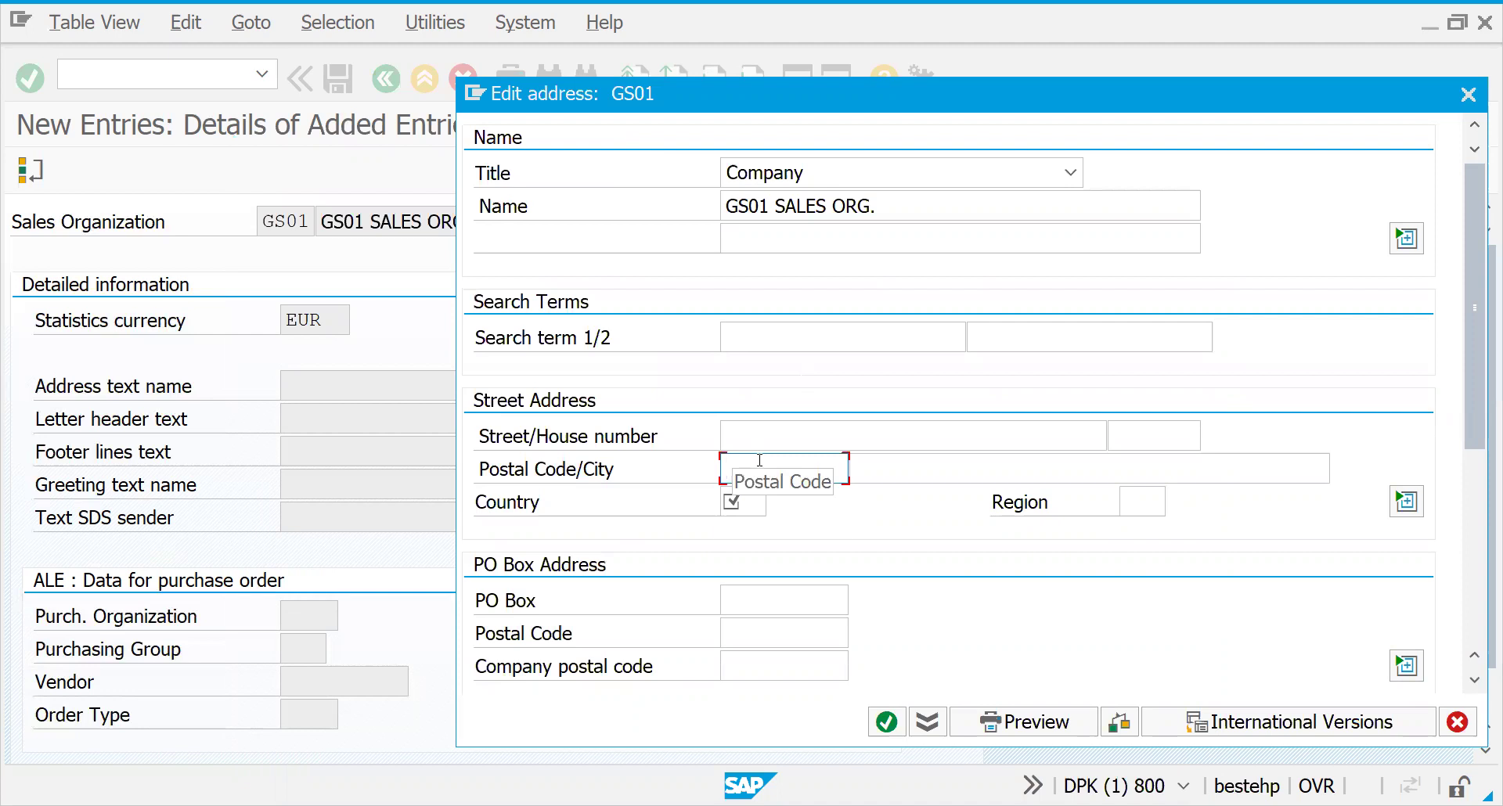
left_click(760, 460)
key("Down")
key("Down")
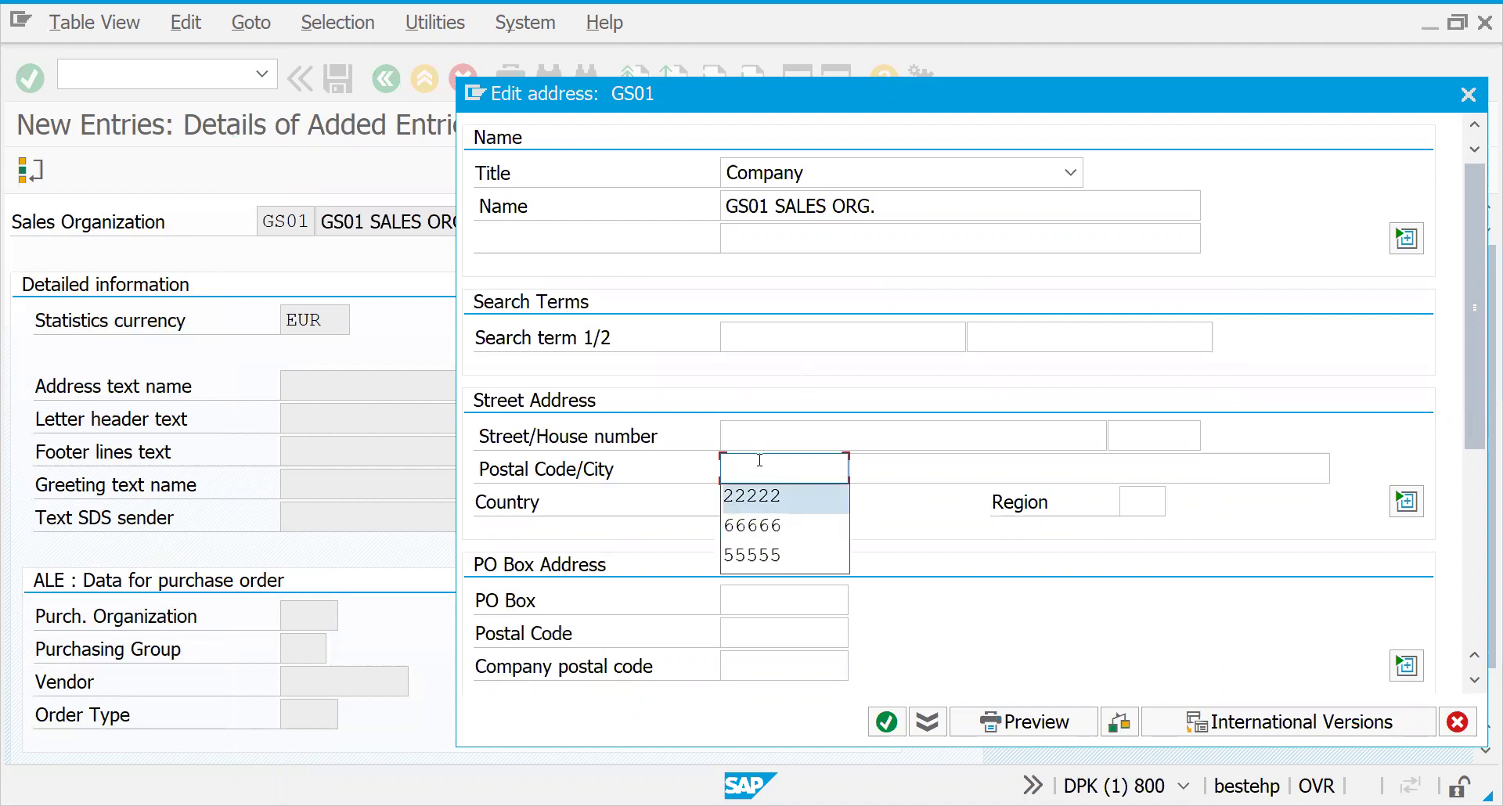
key("Return")
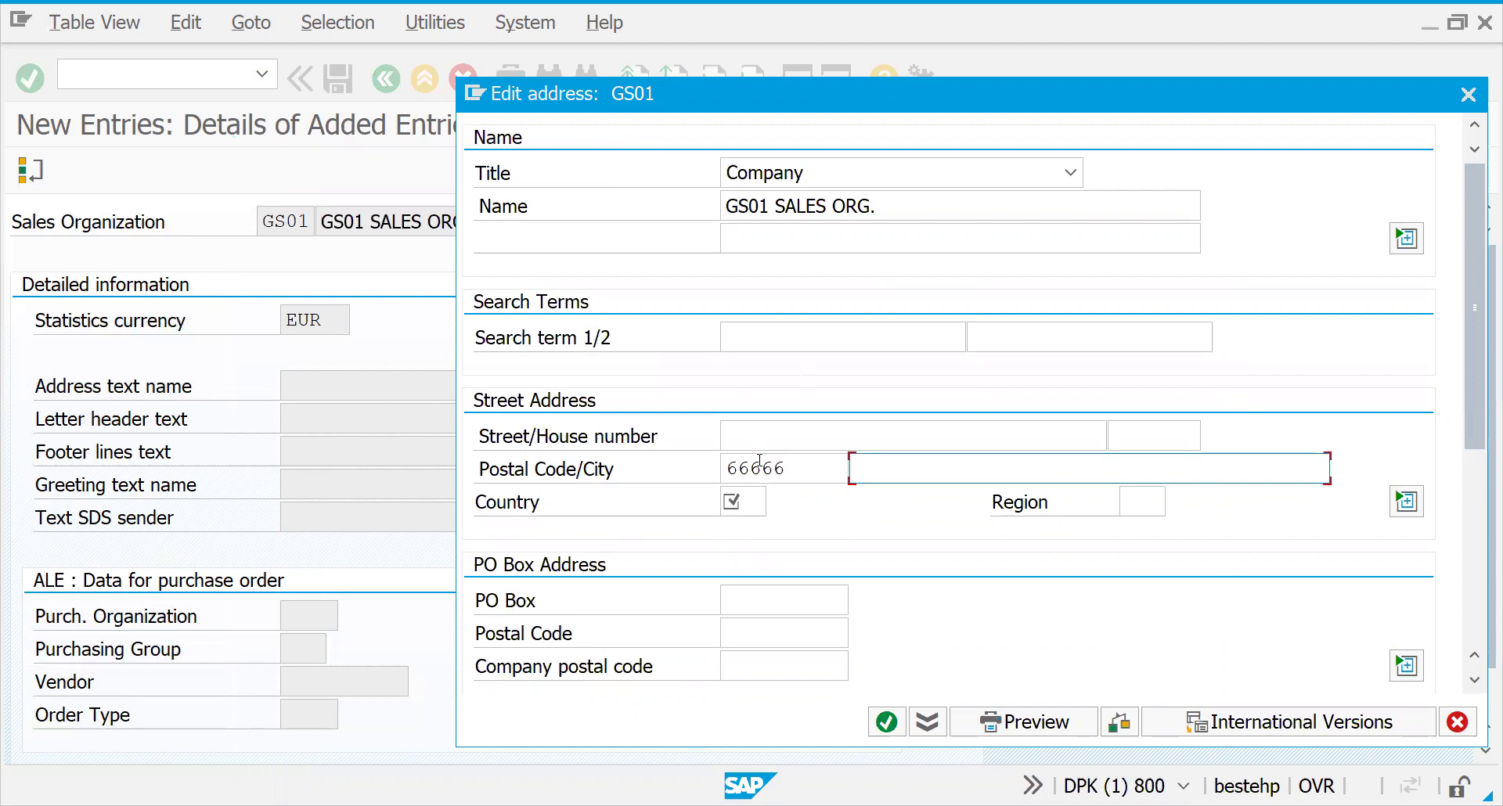
type("GERMANY")
- Set the street address country to DE and the region to 02 Hamburg
left_click(722, 499)
type("DE")
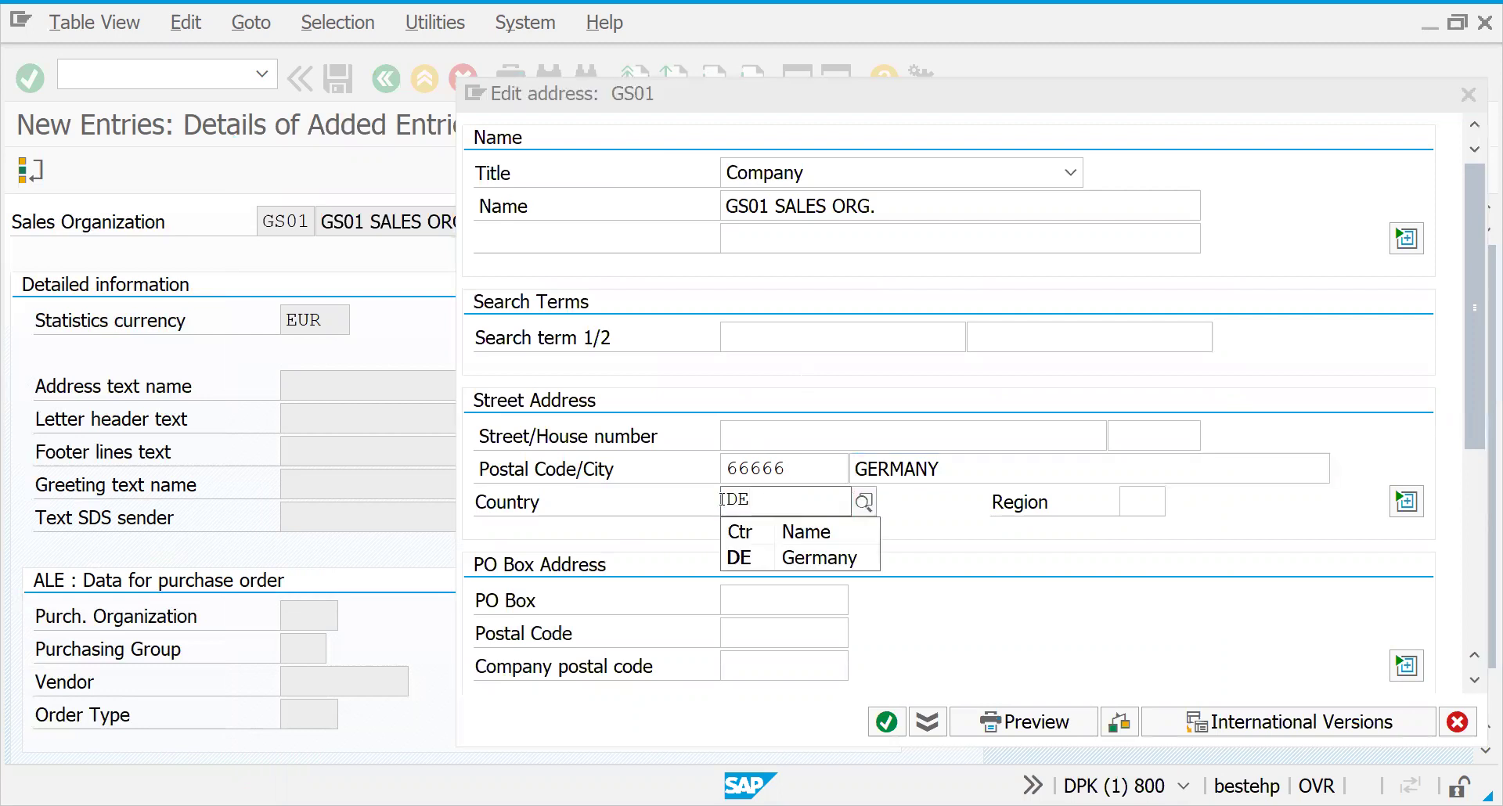
left_click(806, 559)
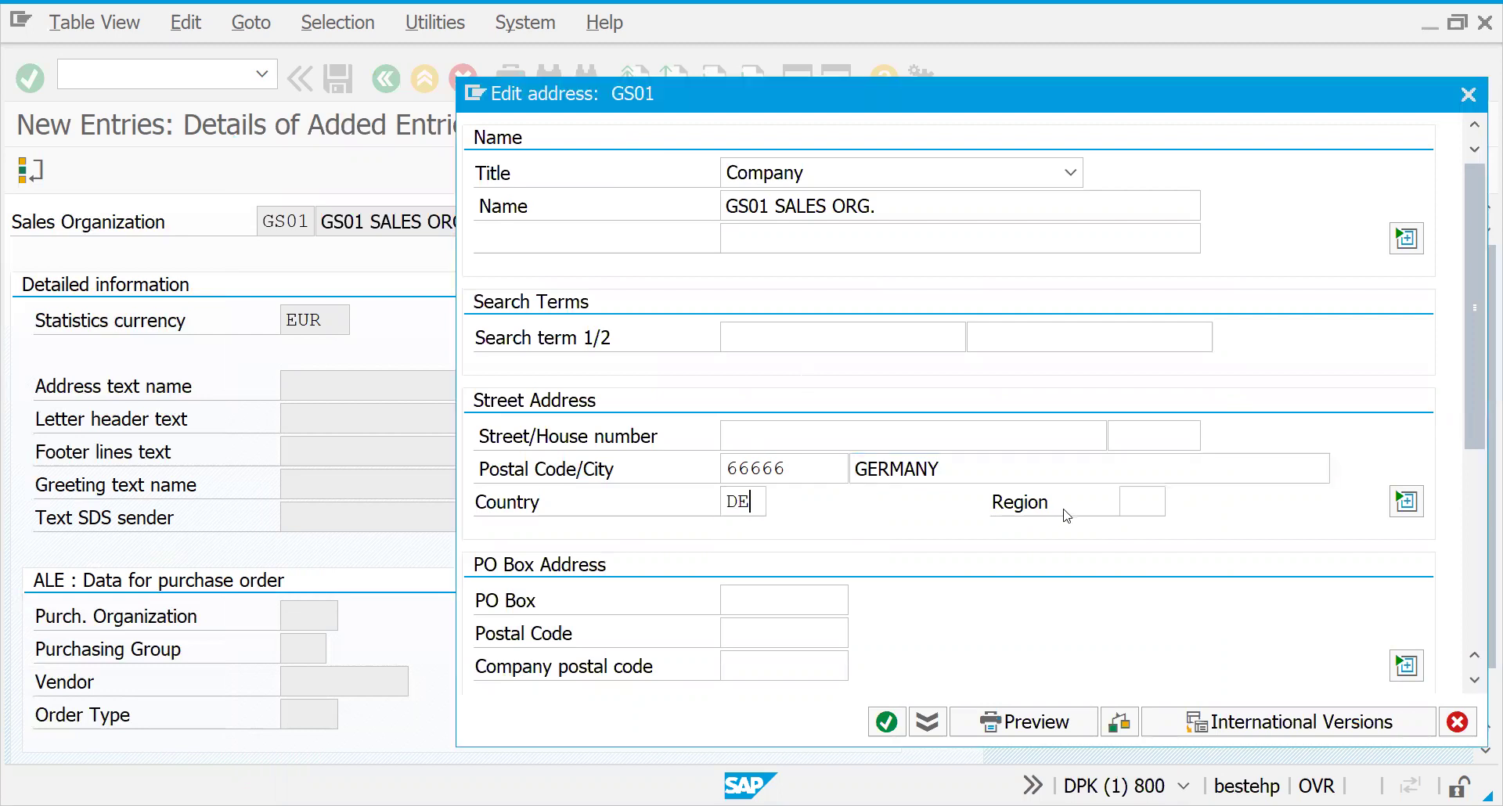
left_click(1127, 505)
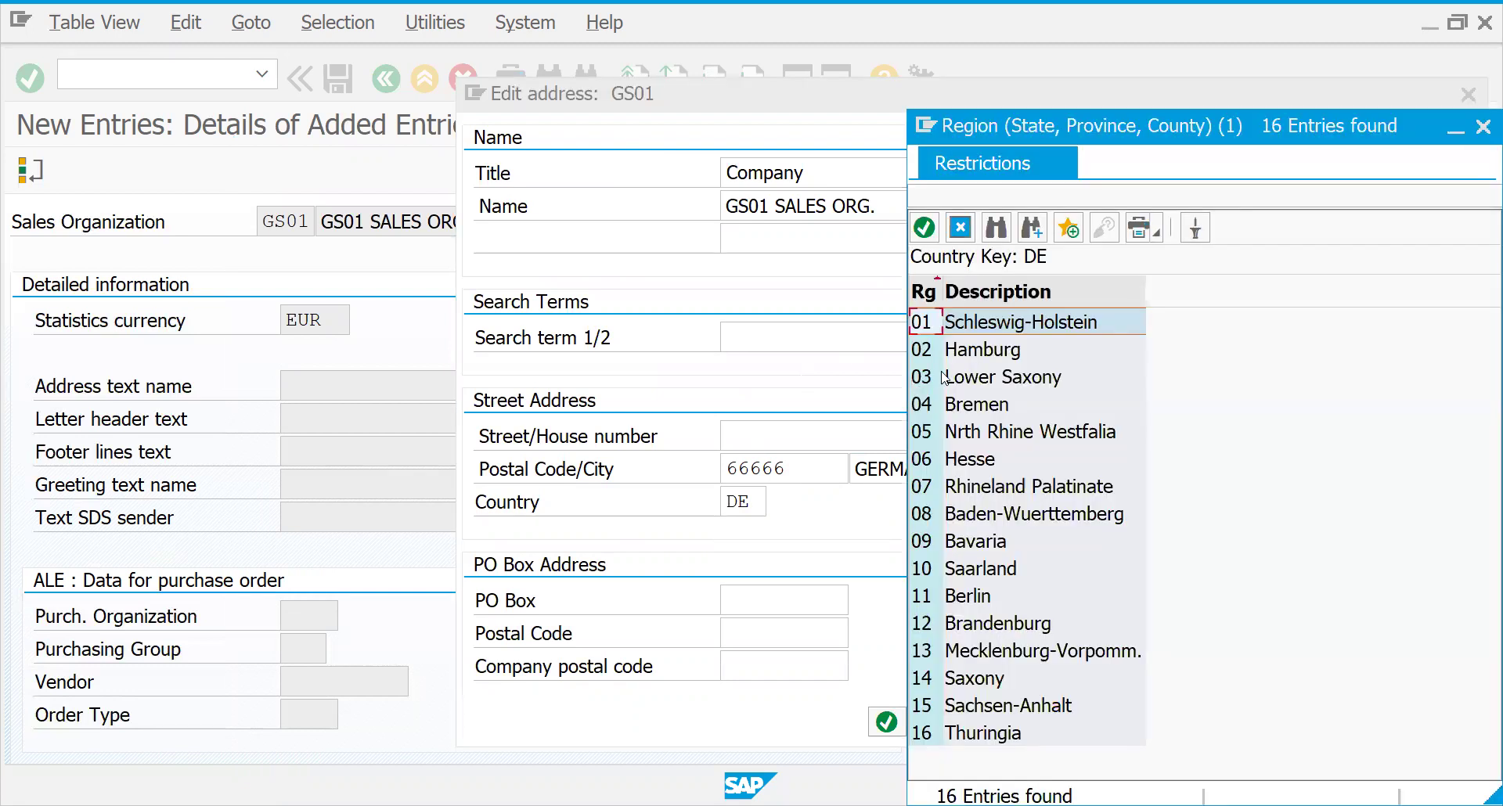
left_click(940, 350)
left_click(939, 351)
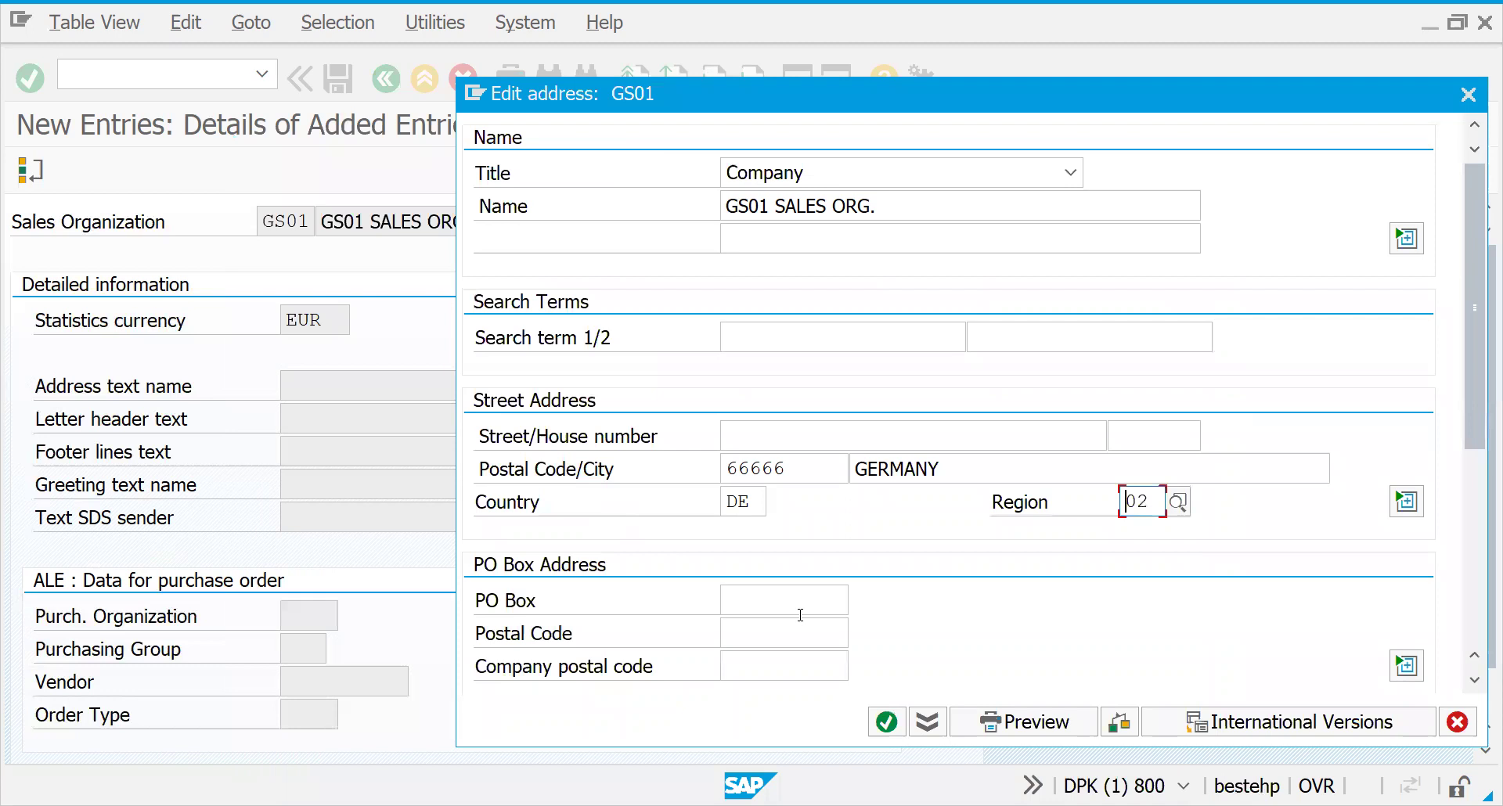
- Confirm the GS01 address and create a customizing request with the short description "SD: ORG ELEMENT SETTINGS."
left_click(887, 722)
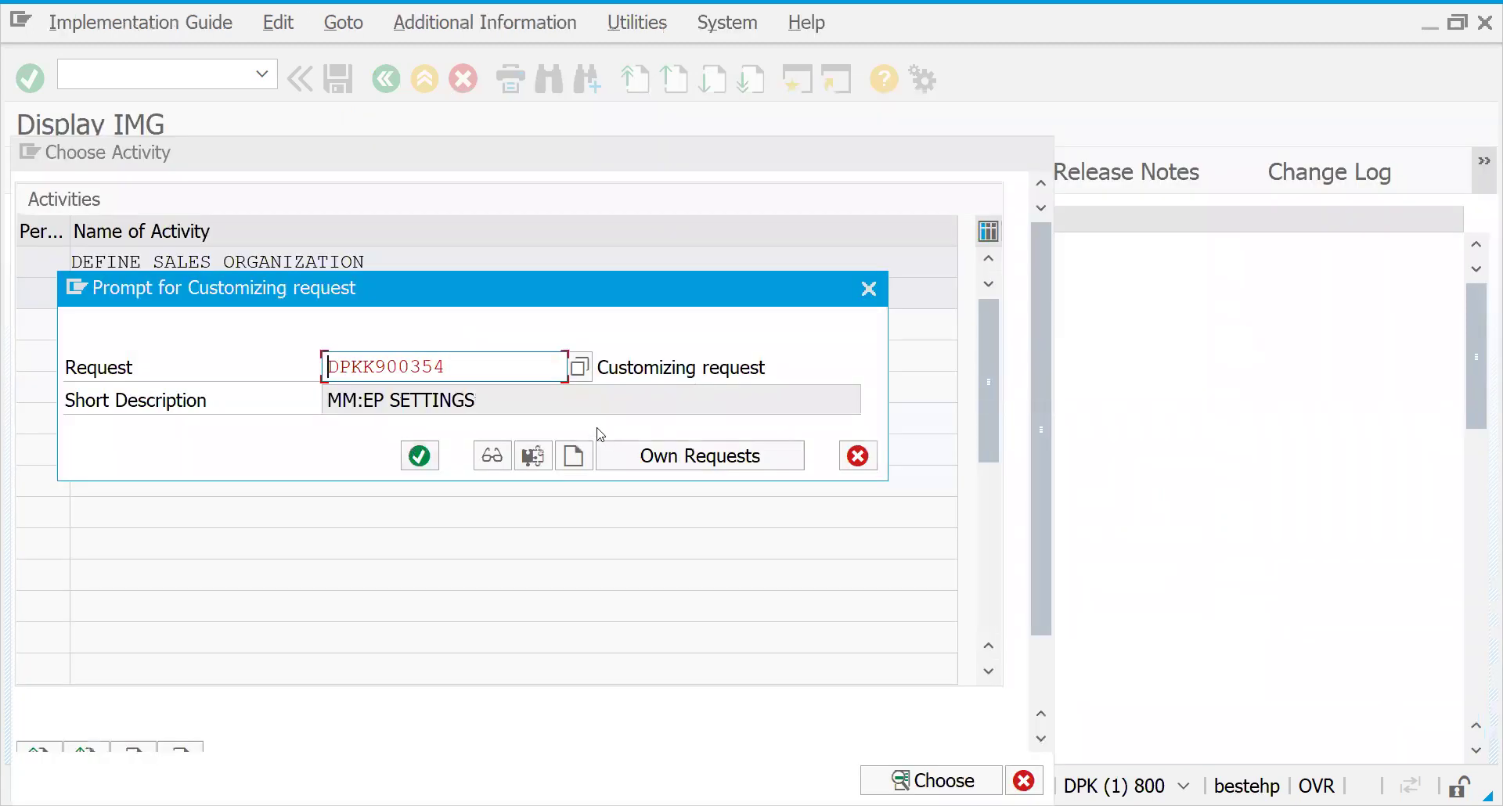
left_click(715, 459)
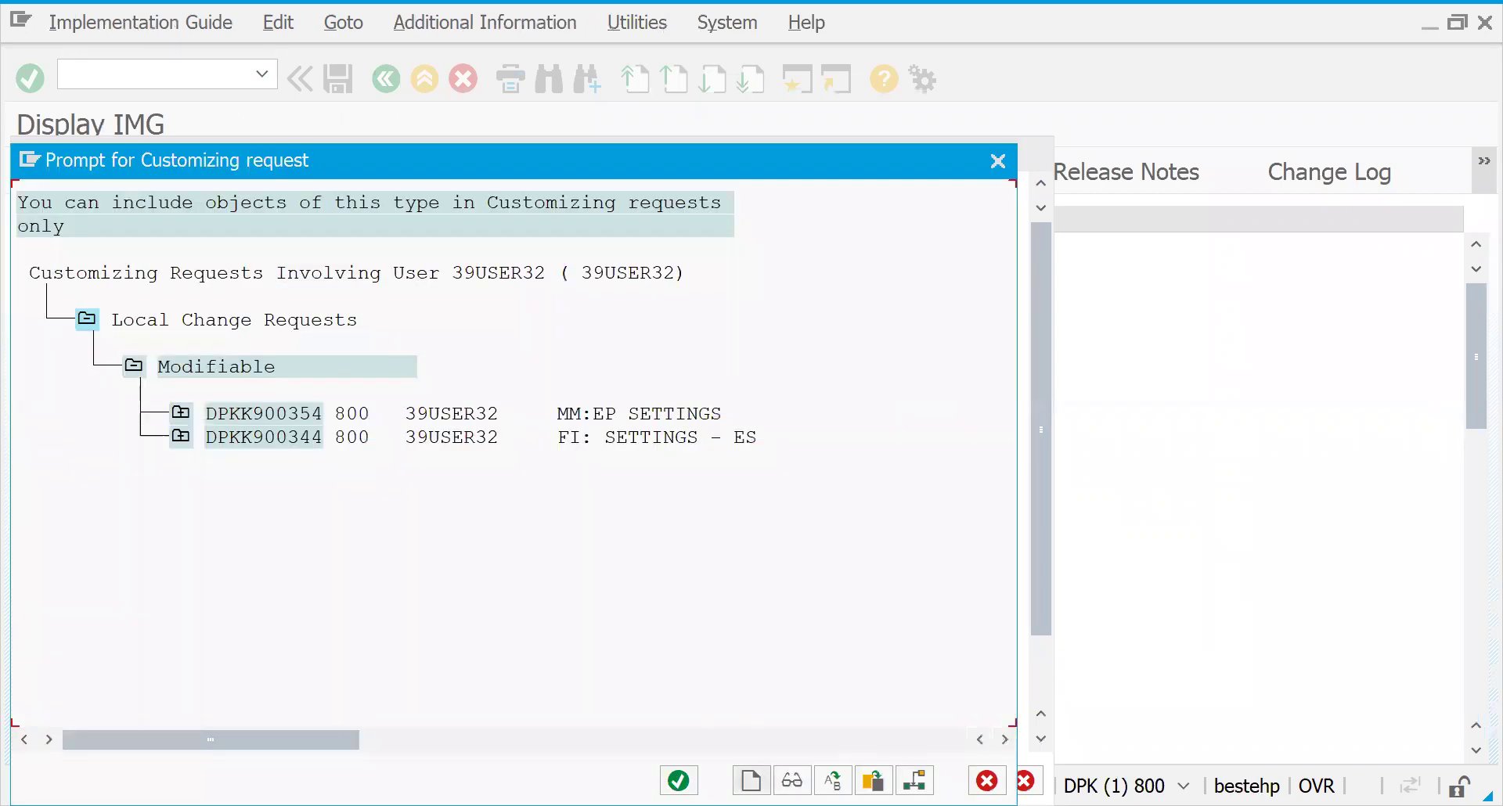
key("F8")
type("S")
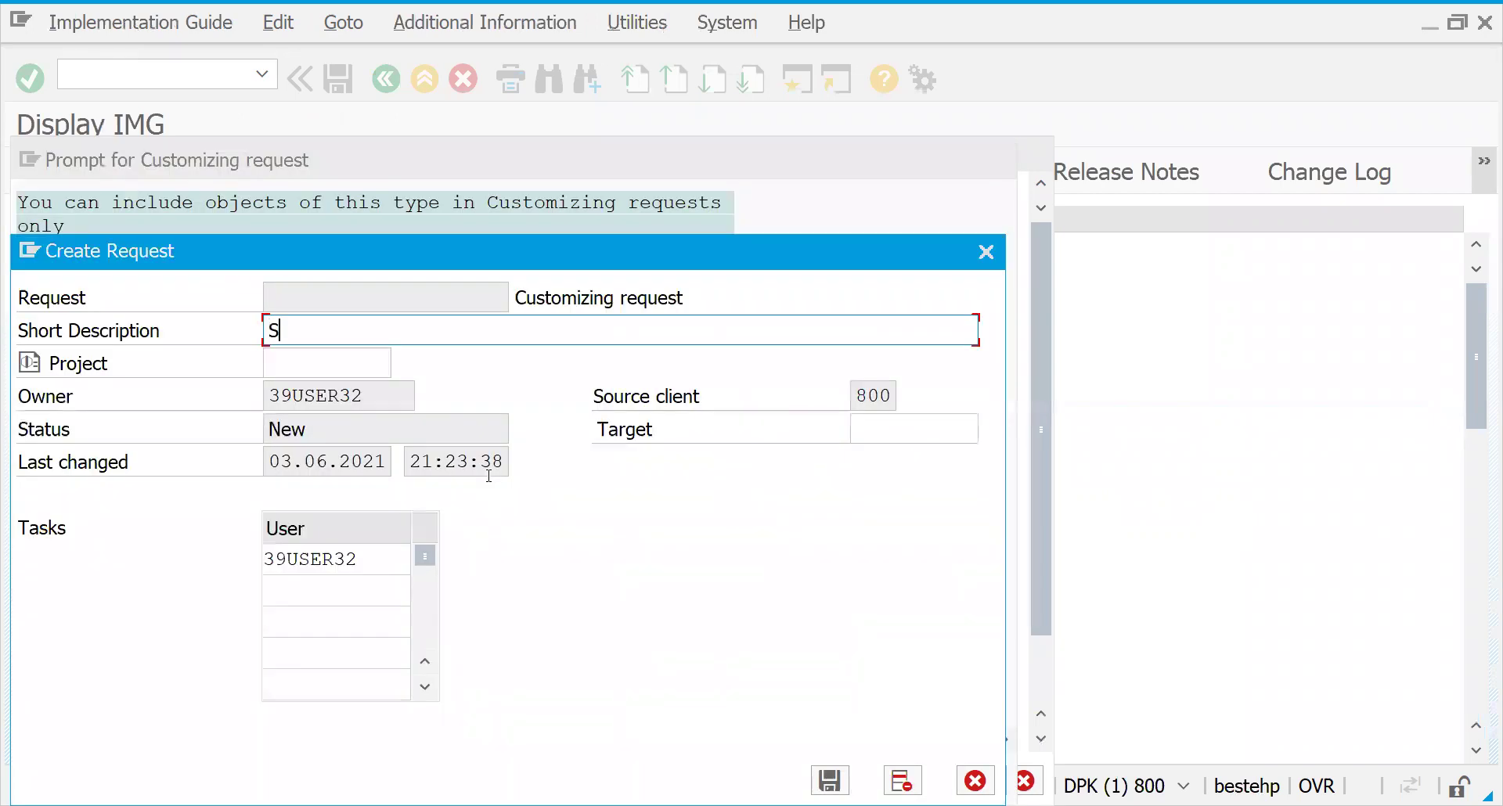
type("D: ORG ELM")
key("BackSpace")
type("LM")
key("BackSpace")
type("EMENT SETTING")
key("BackSpace")
key("BackSpace")
type("NGS.")
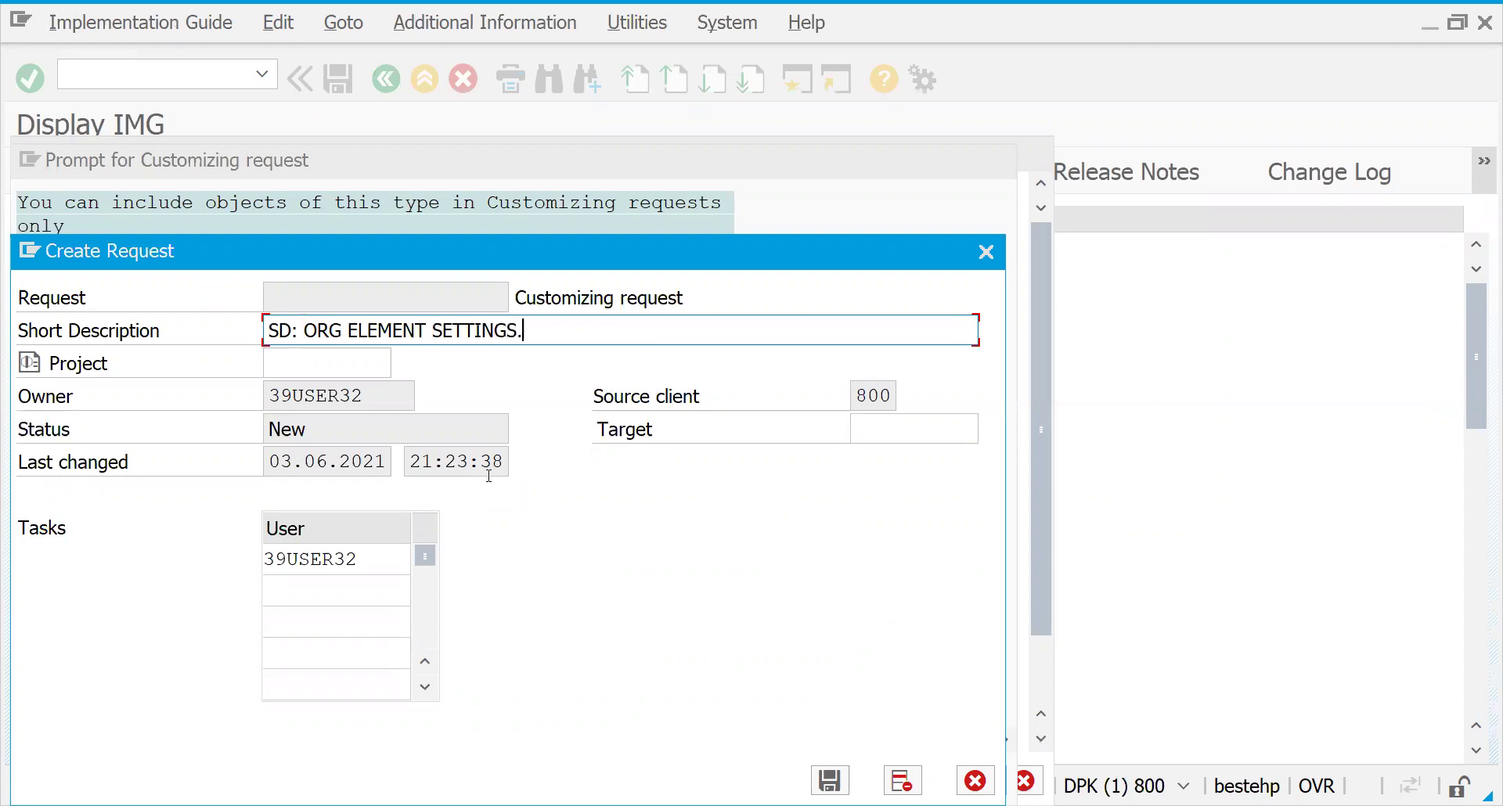
left_click(830, 780)
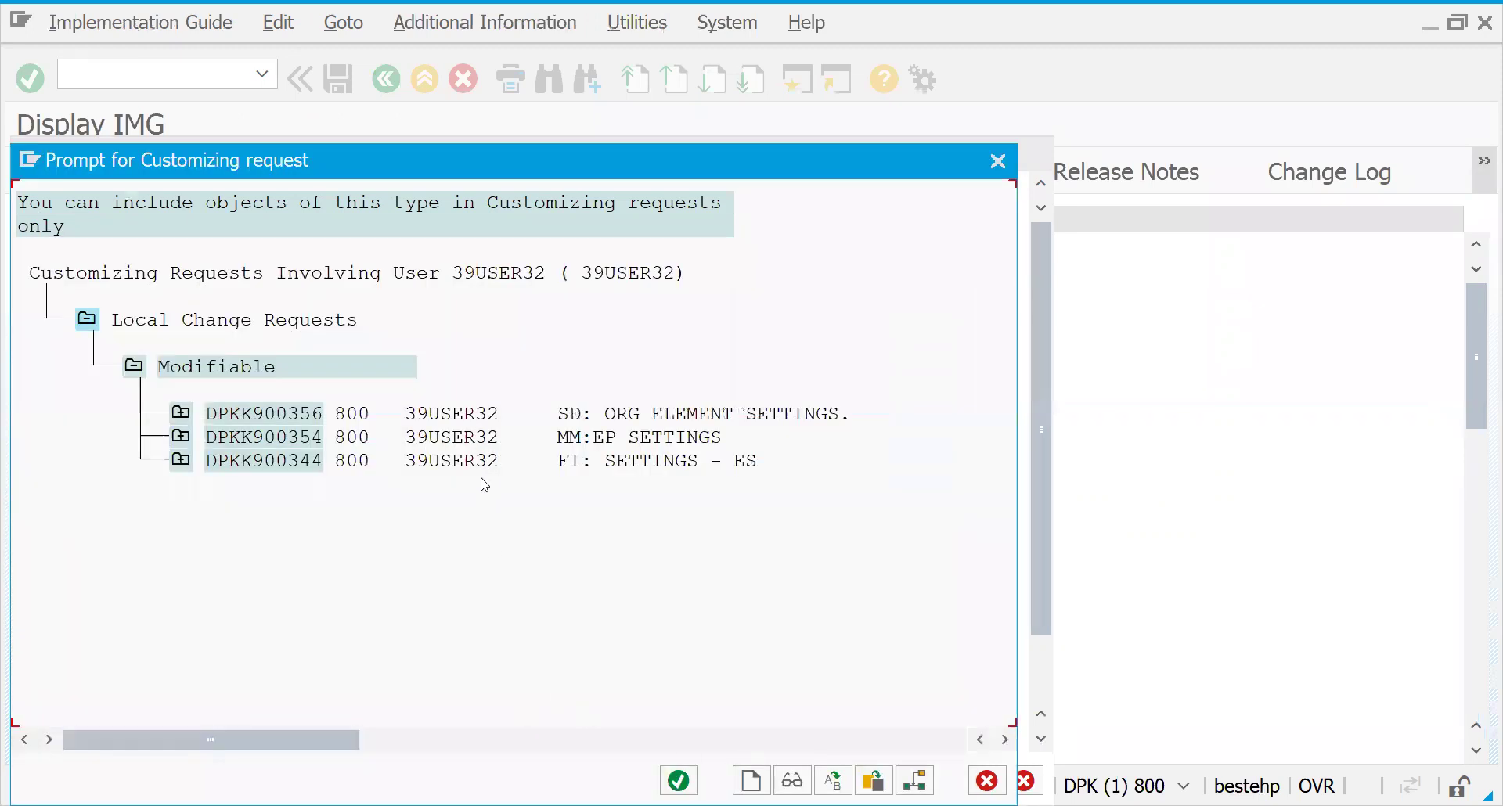
- Assign the SD: ORG ELEMENT SETTINGS. request to GS01, save the entry and return to the sales organizations overview
double_click(284, 413)
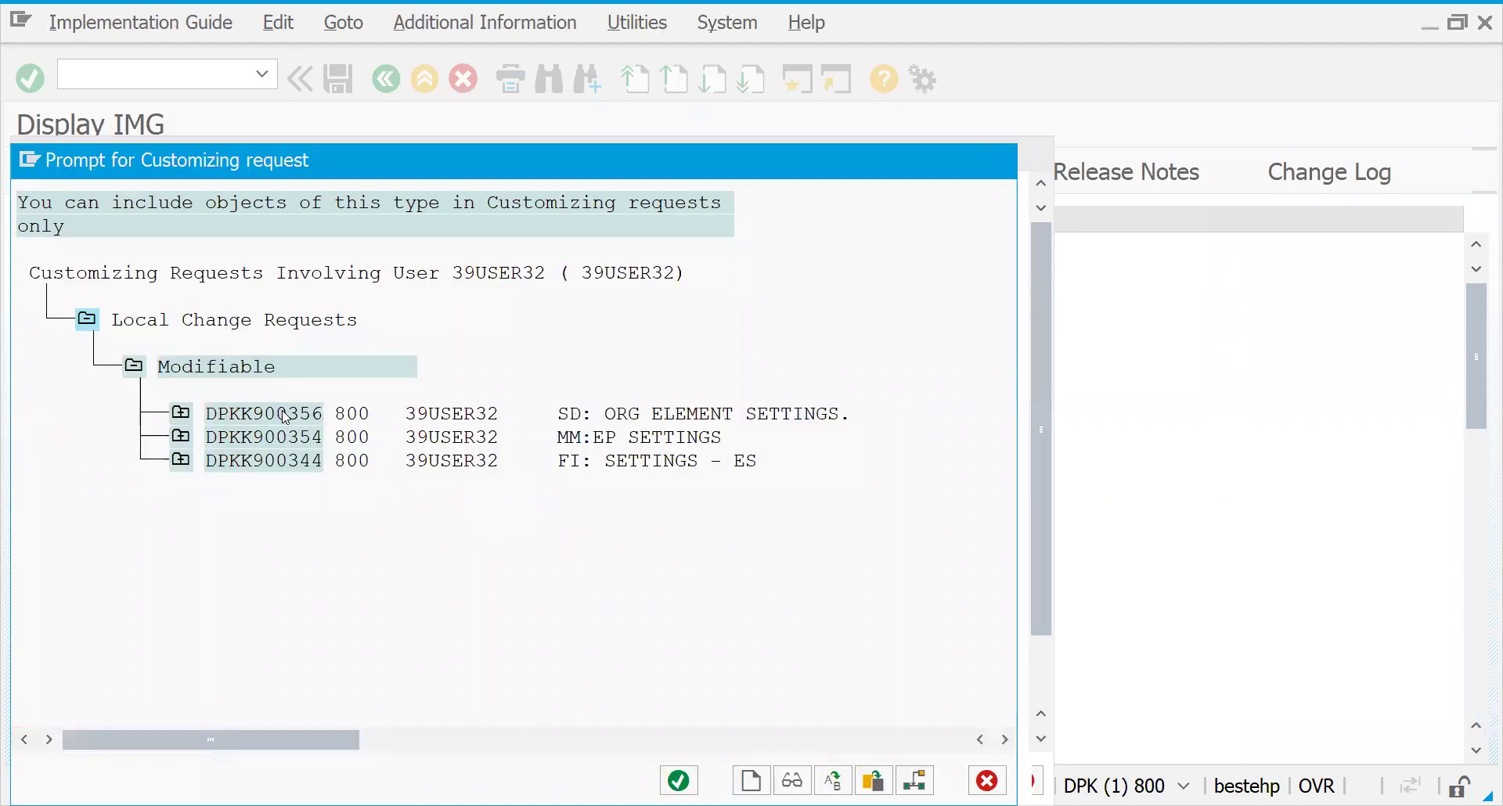
left_click(428, 458)
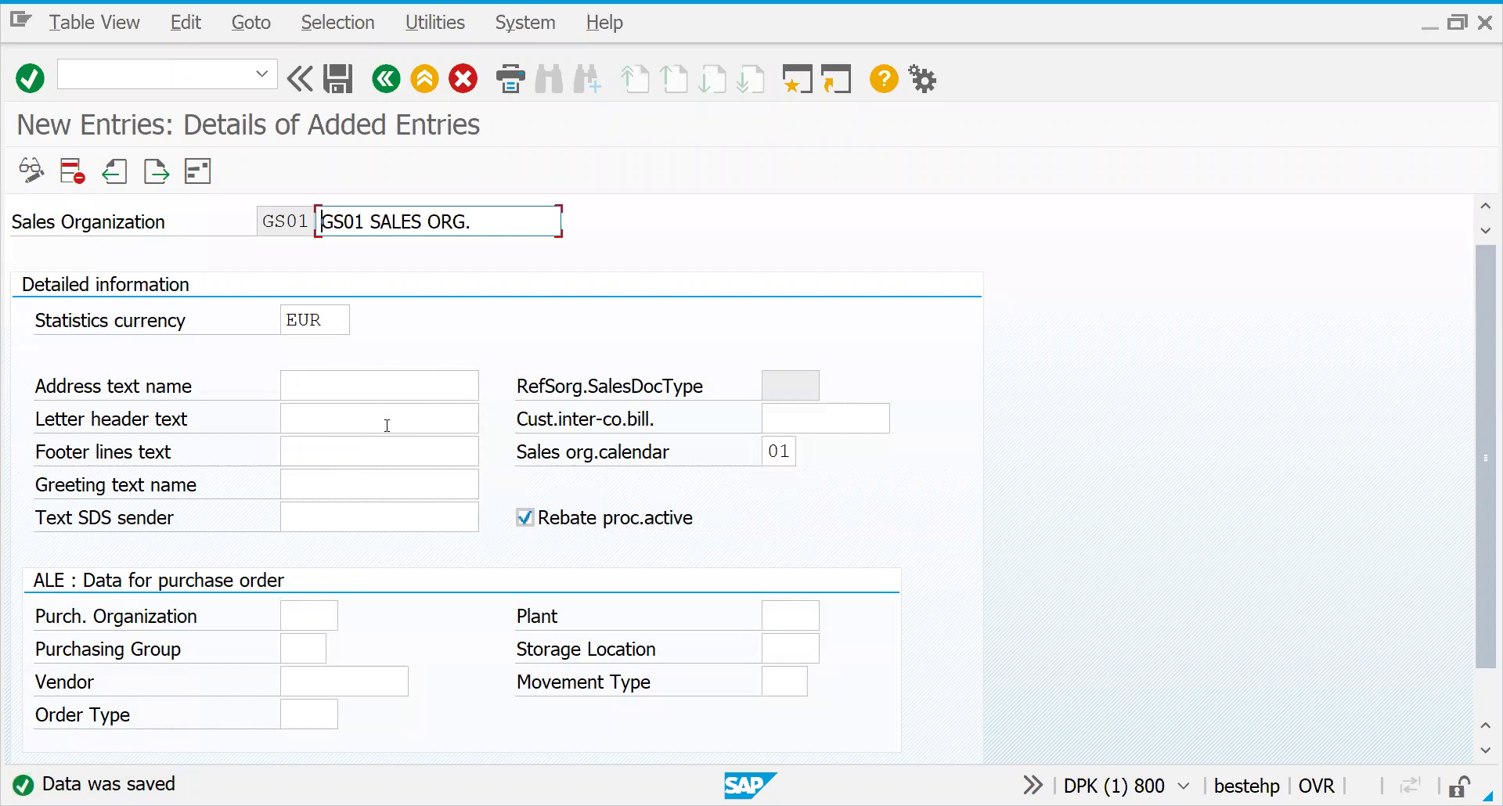
key("ctrl+s")
key("F3")
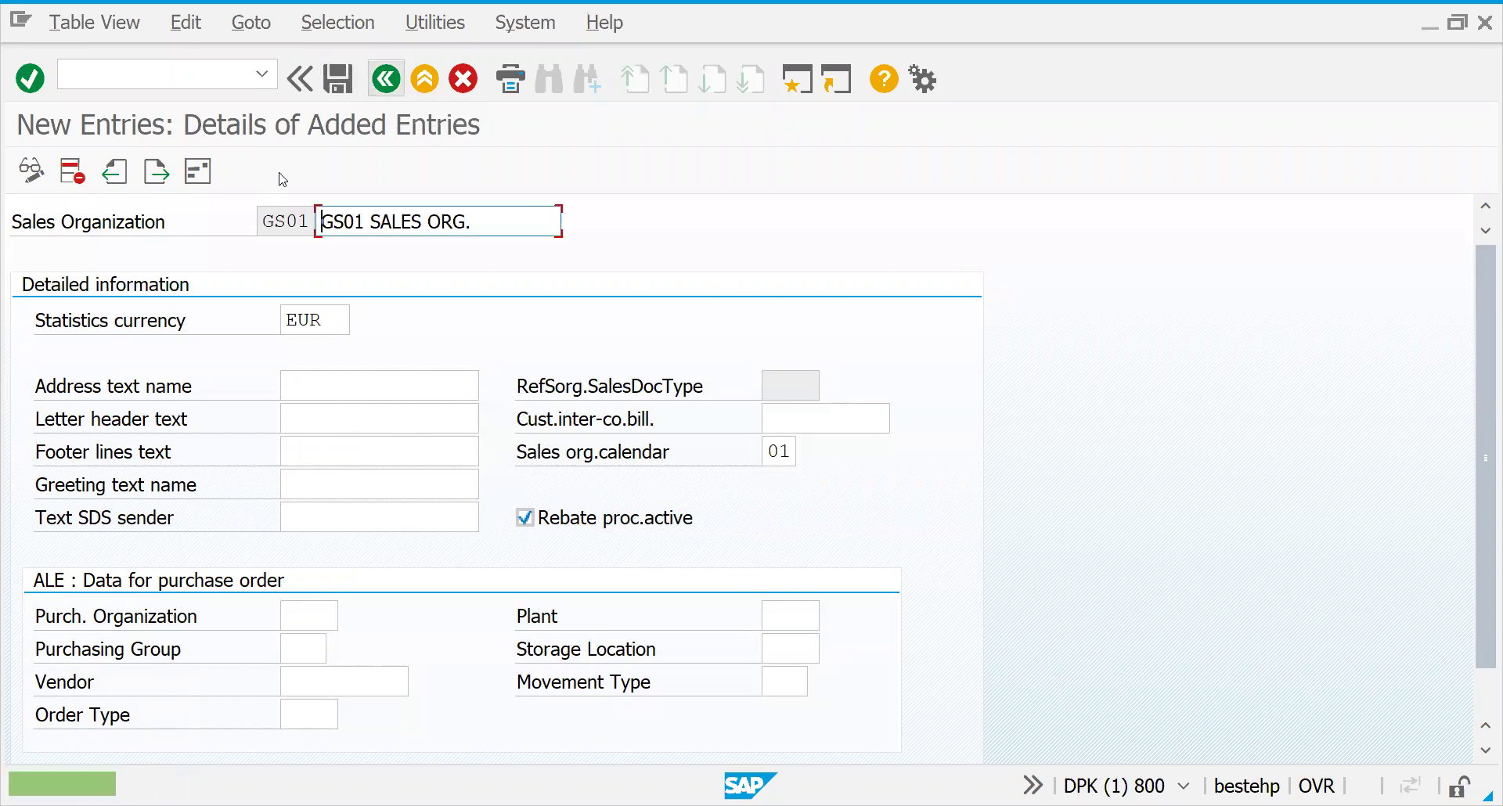
key("F3")
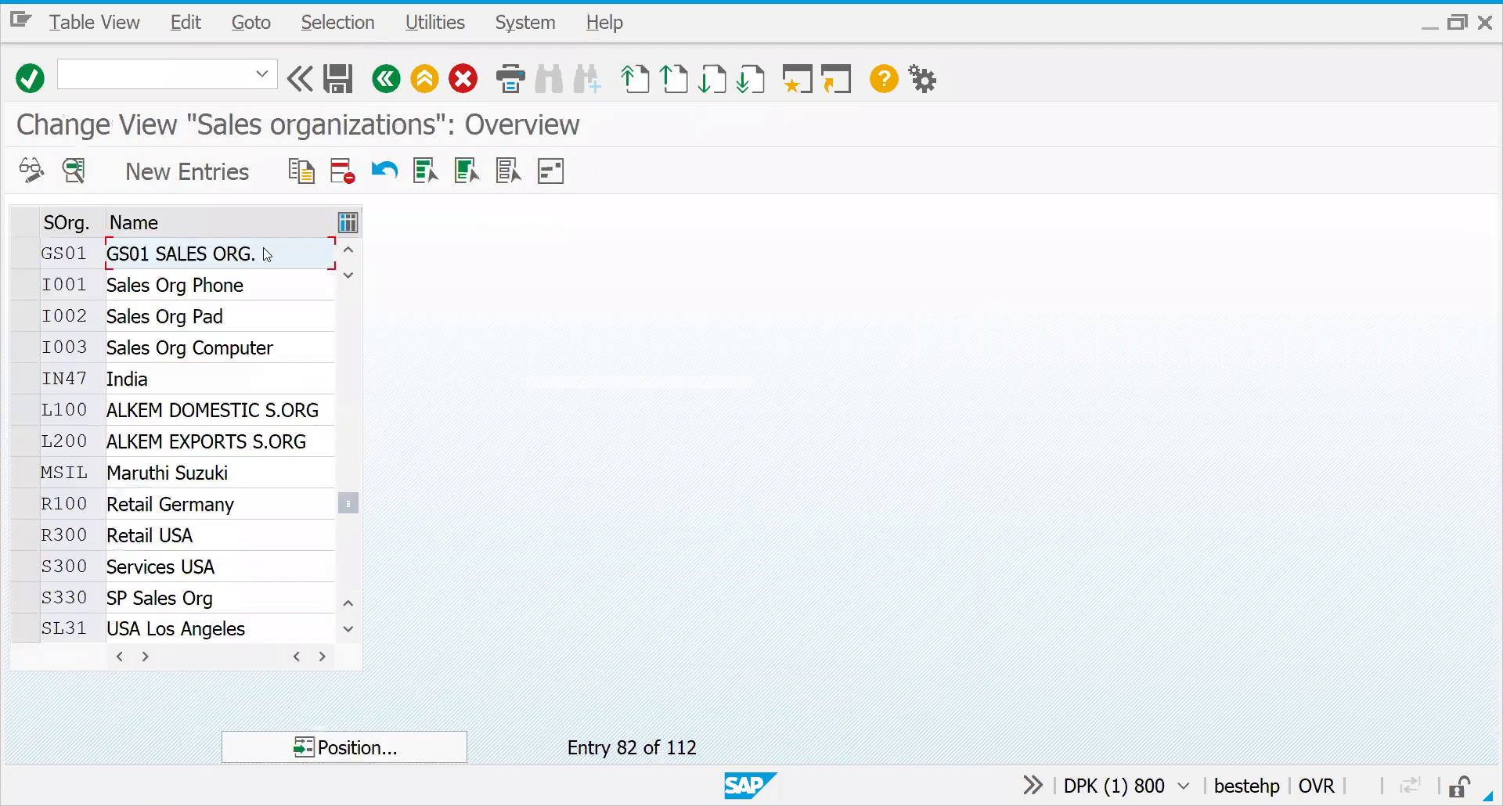
- Copy sales organization GS01 to GS02, name it "GS01 EXP SALES." and confirm the details to reach its address form
left_click(24, 256)
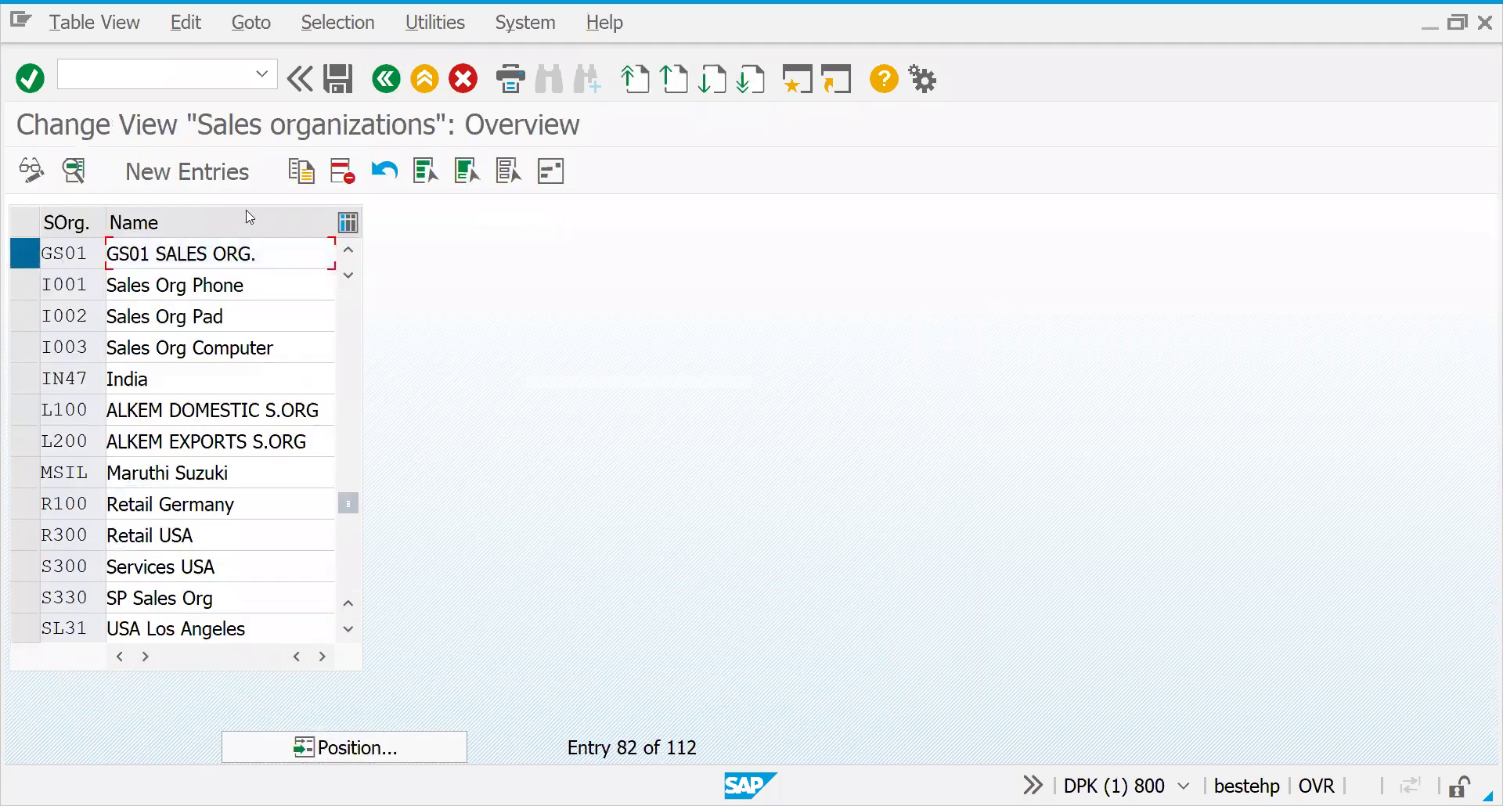
left_click(26, 256)
left_click(308, 173)
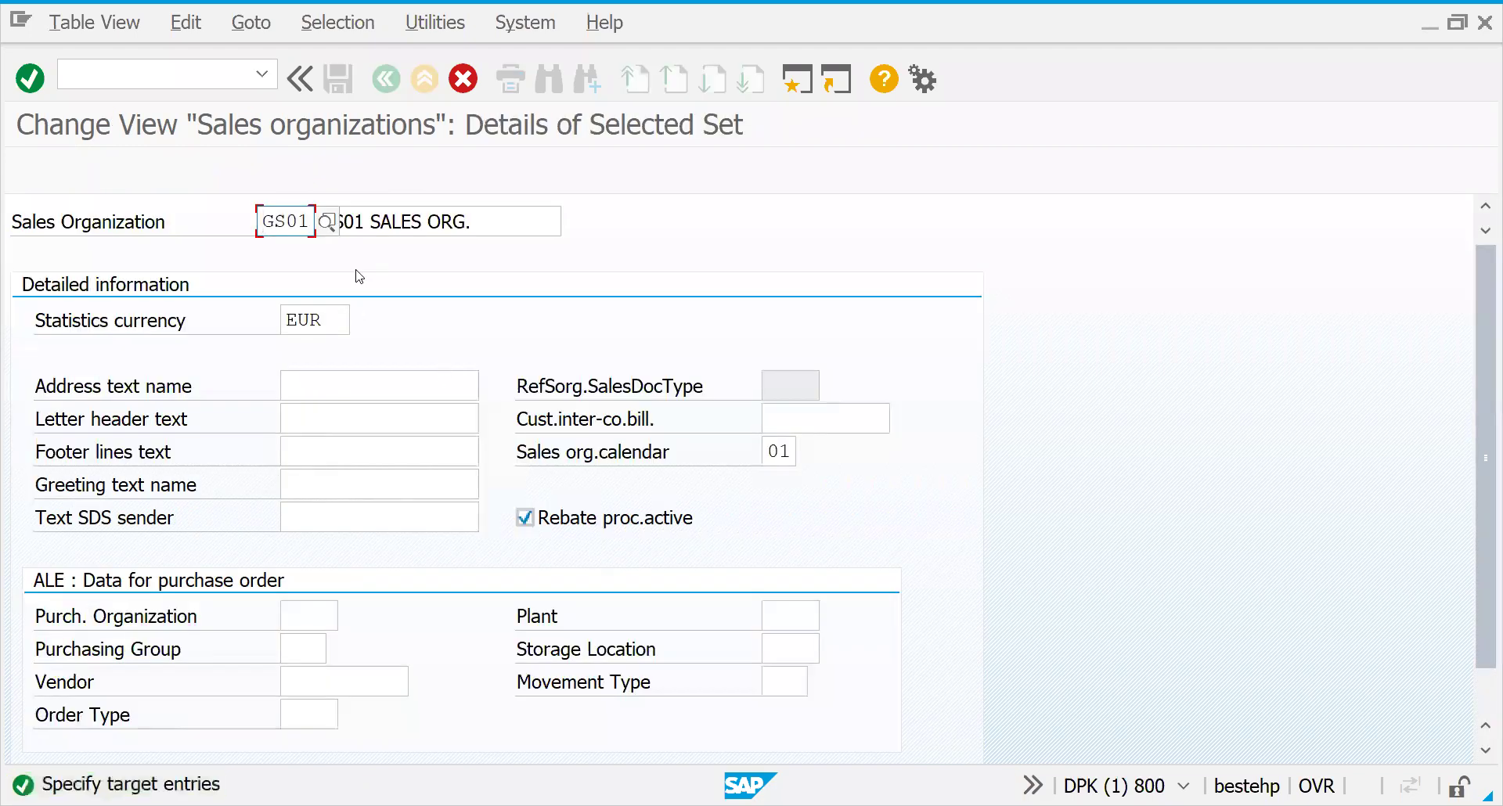
left_click(304, 222)
key("BackSpace")
type("2")
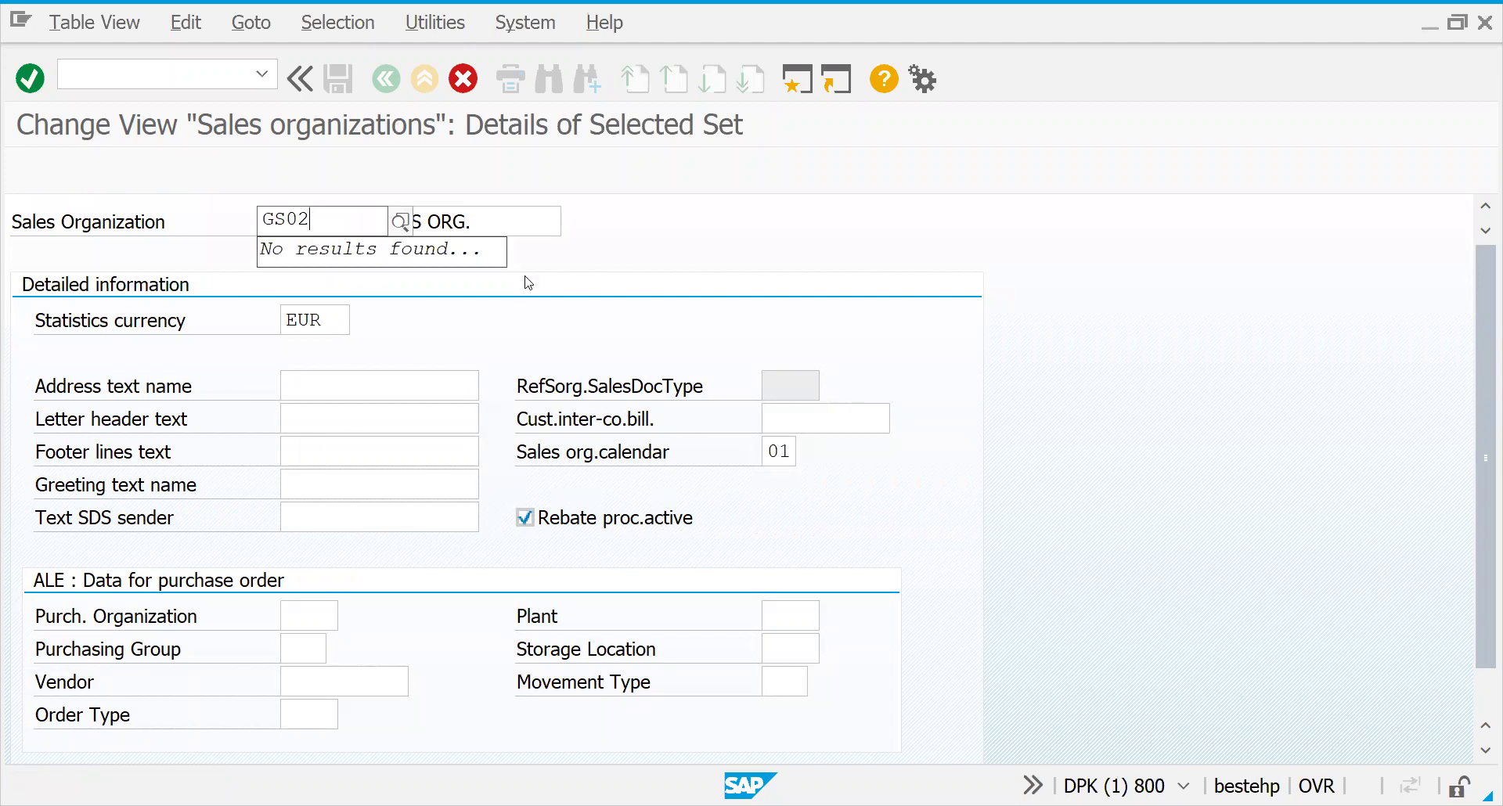
left_click(369, 222)
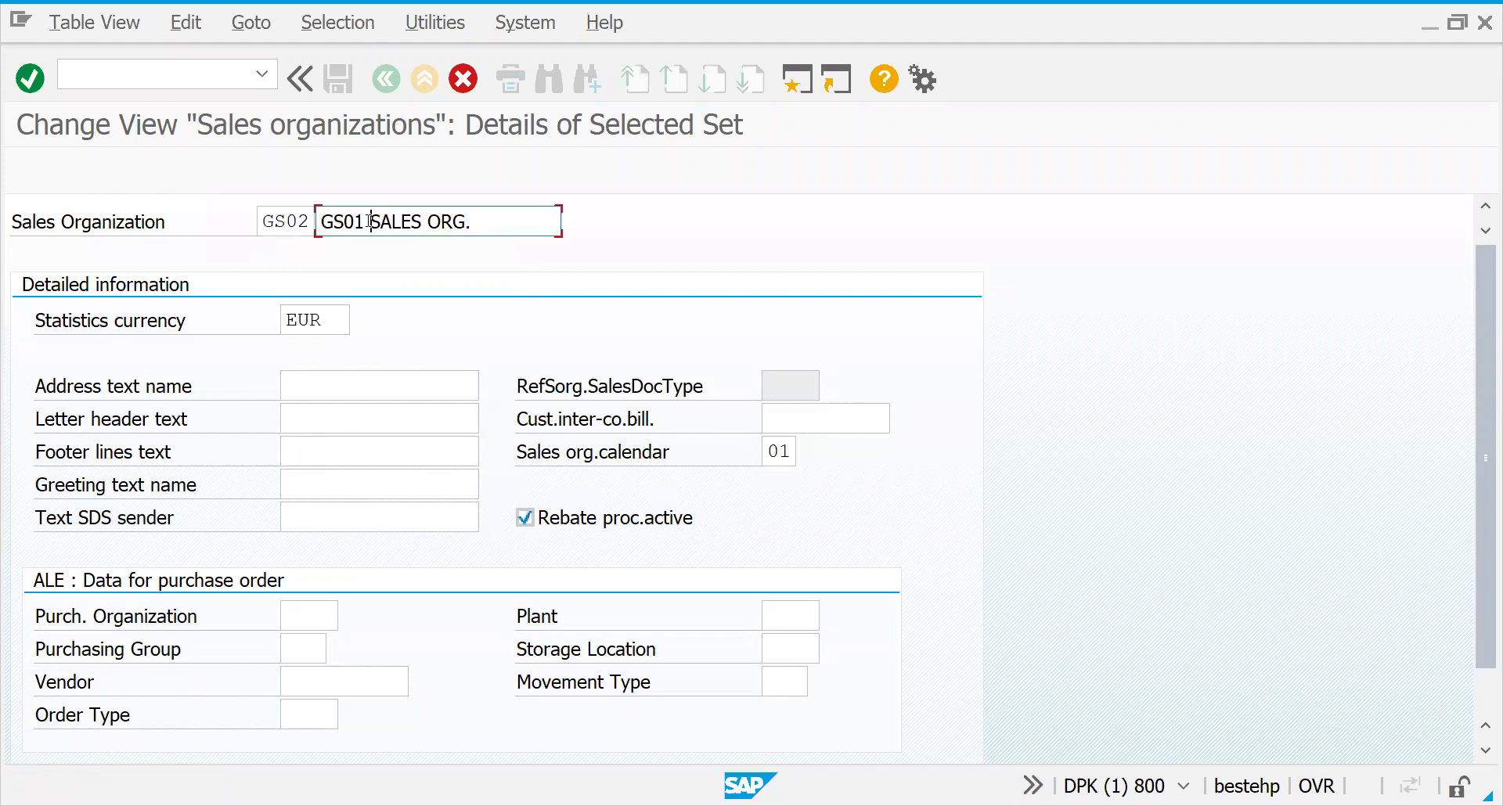
type("EXP SALES")
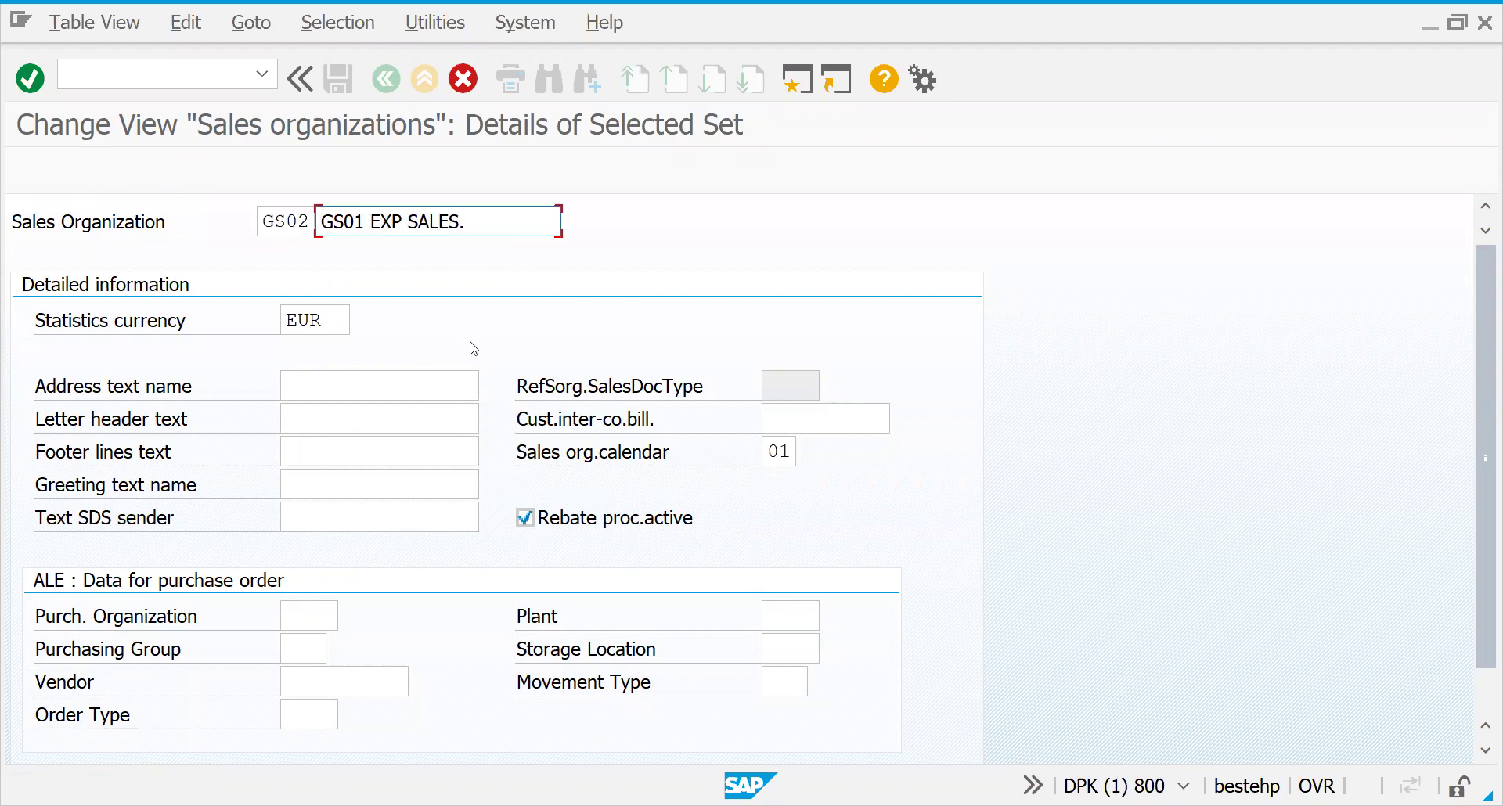
left_click(548, 398)
key("Return")
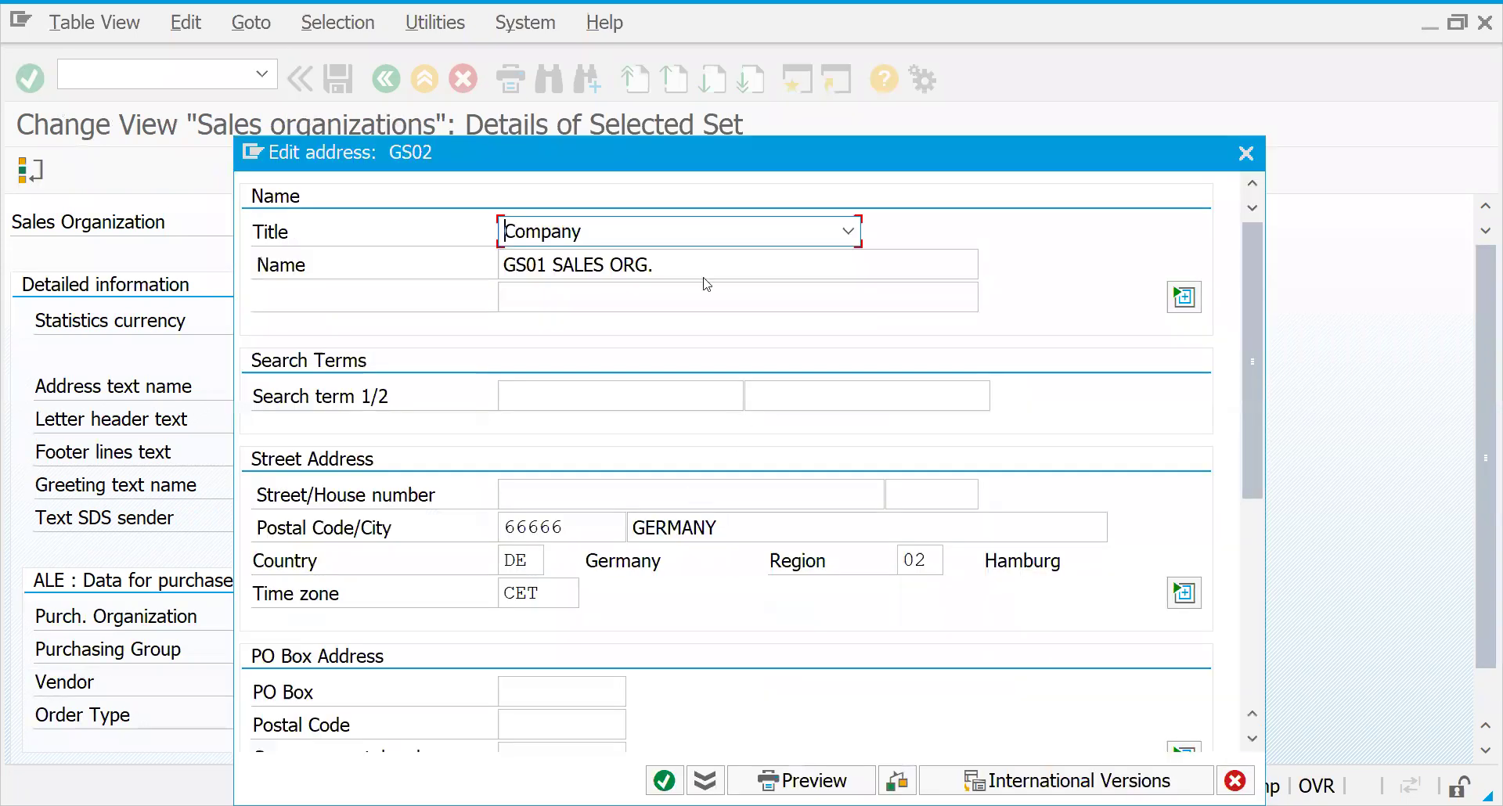
- Set the name in the GS02 address to "GS01 EXP SALES" and confirm the address
left_click_drag(553, 265, 681, 273)
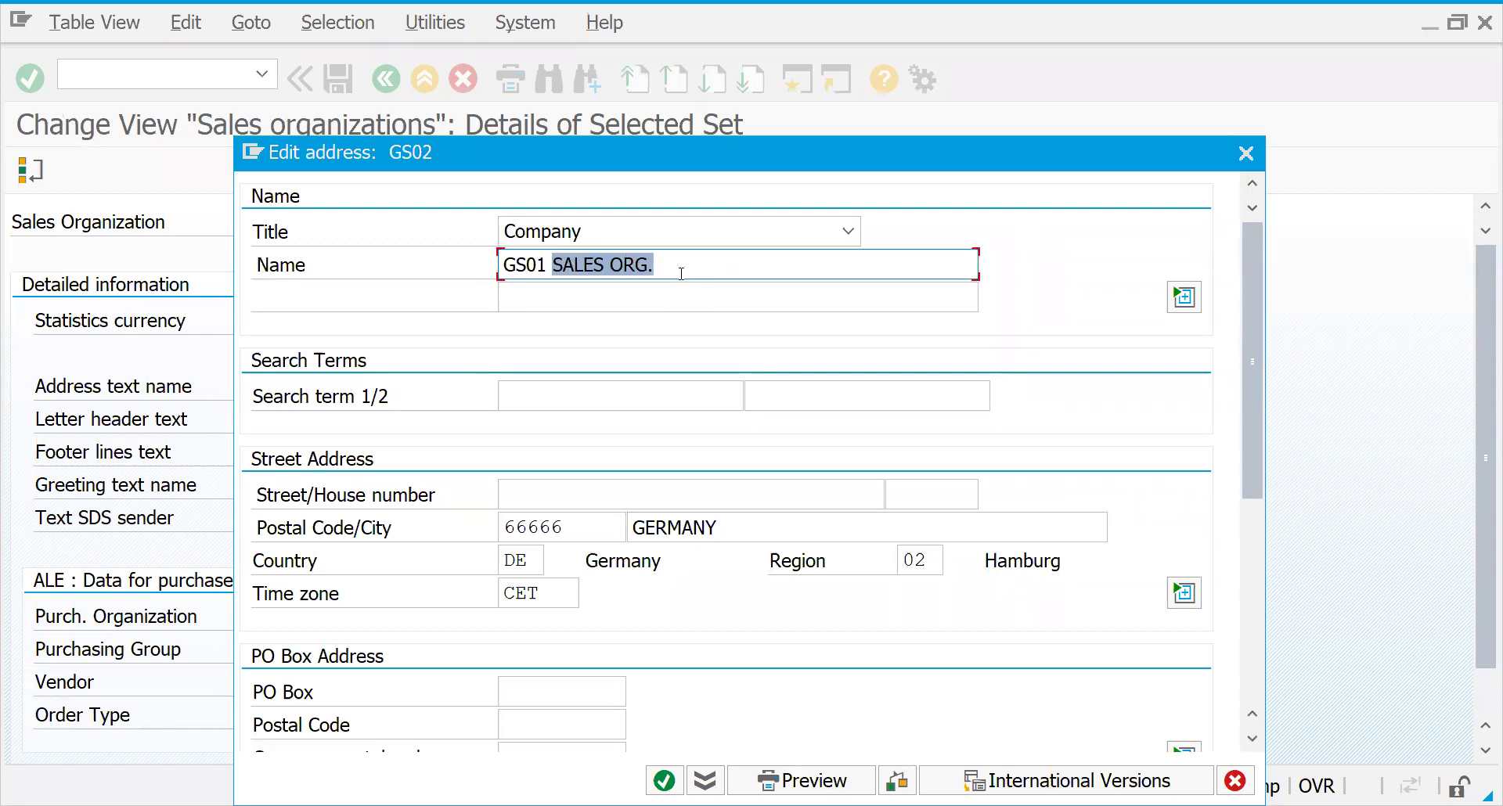
type("S")
key("BackSpace")
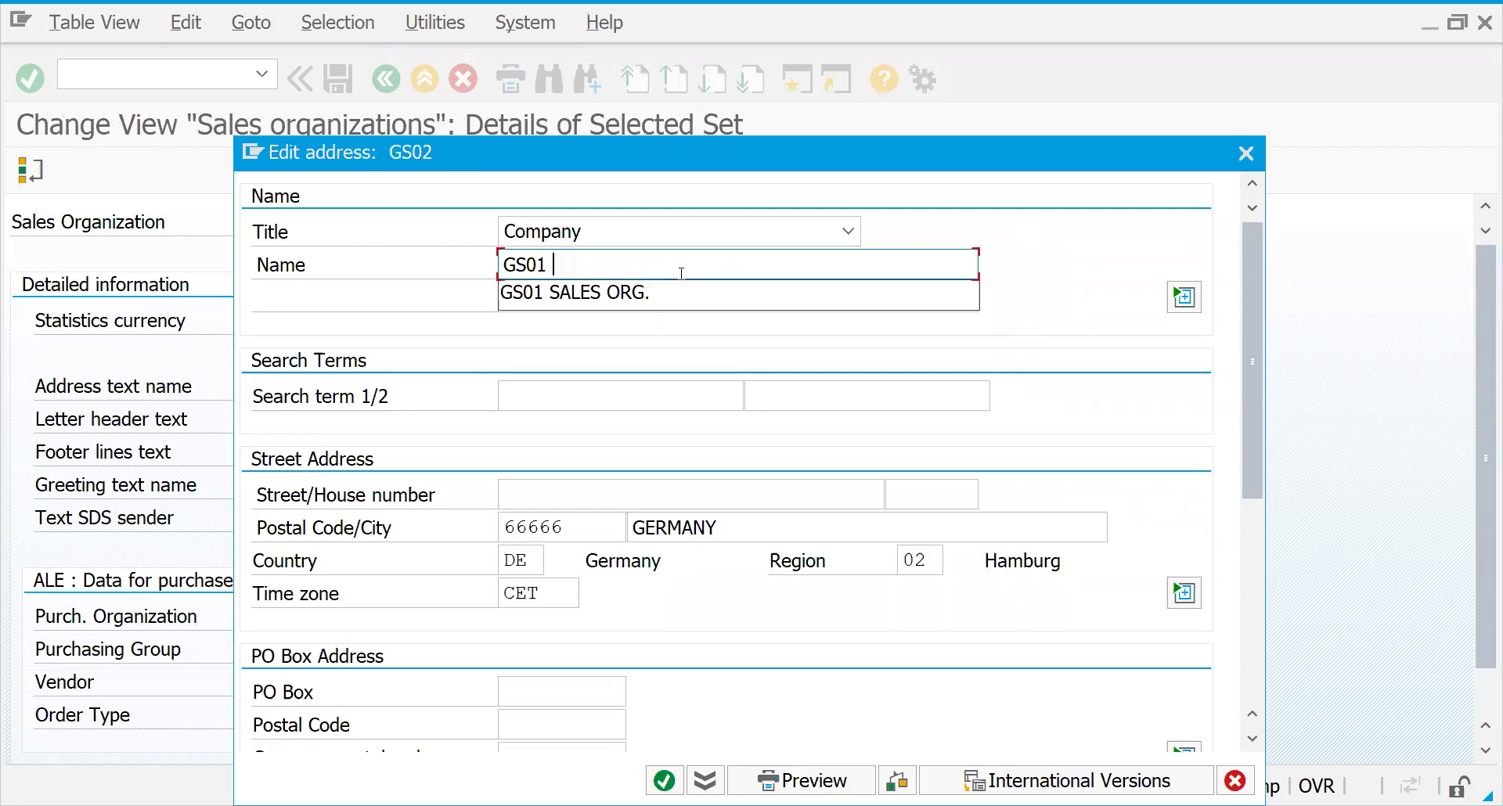
type("EXPO")
key("BackSpace")
type("SALSES")
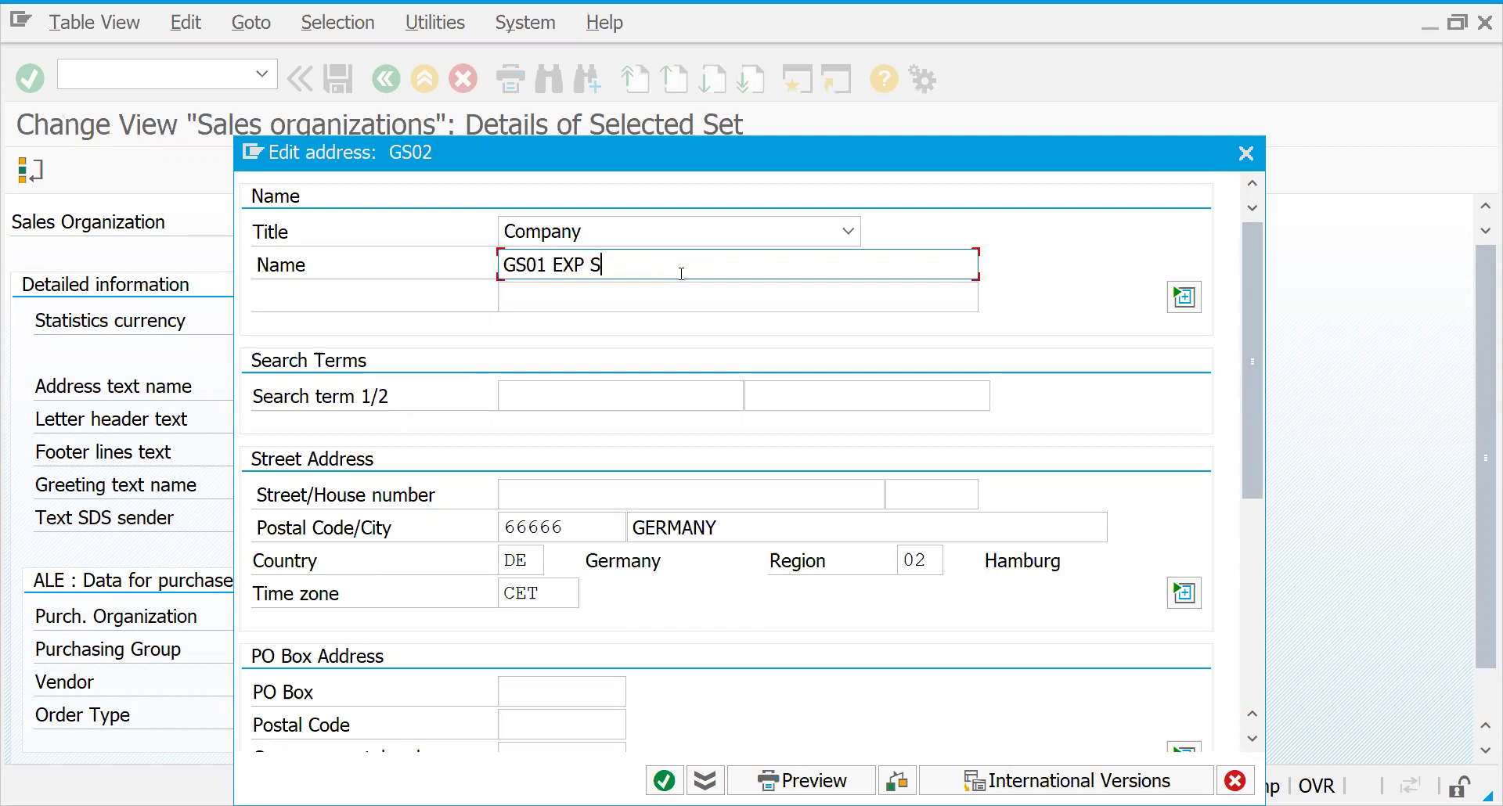
key("BackSpace")
key("BackSpace")
type("S")
key("BackSpace")
key("BackSpace")
type("ES")
key("Return")
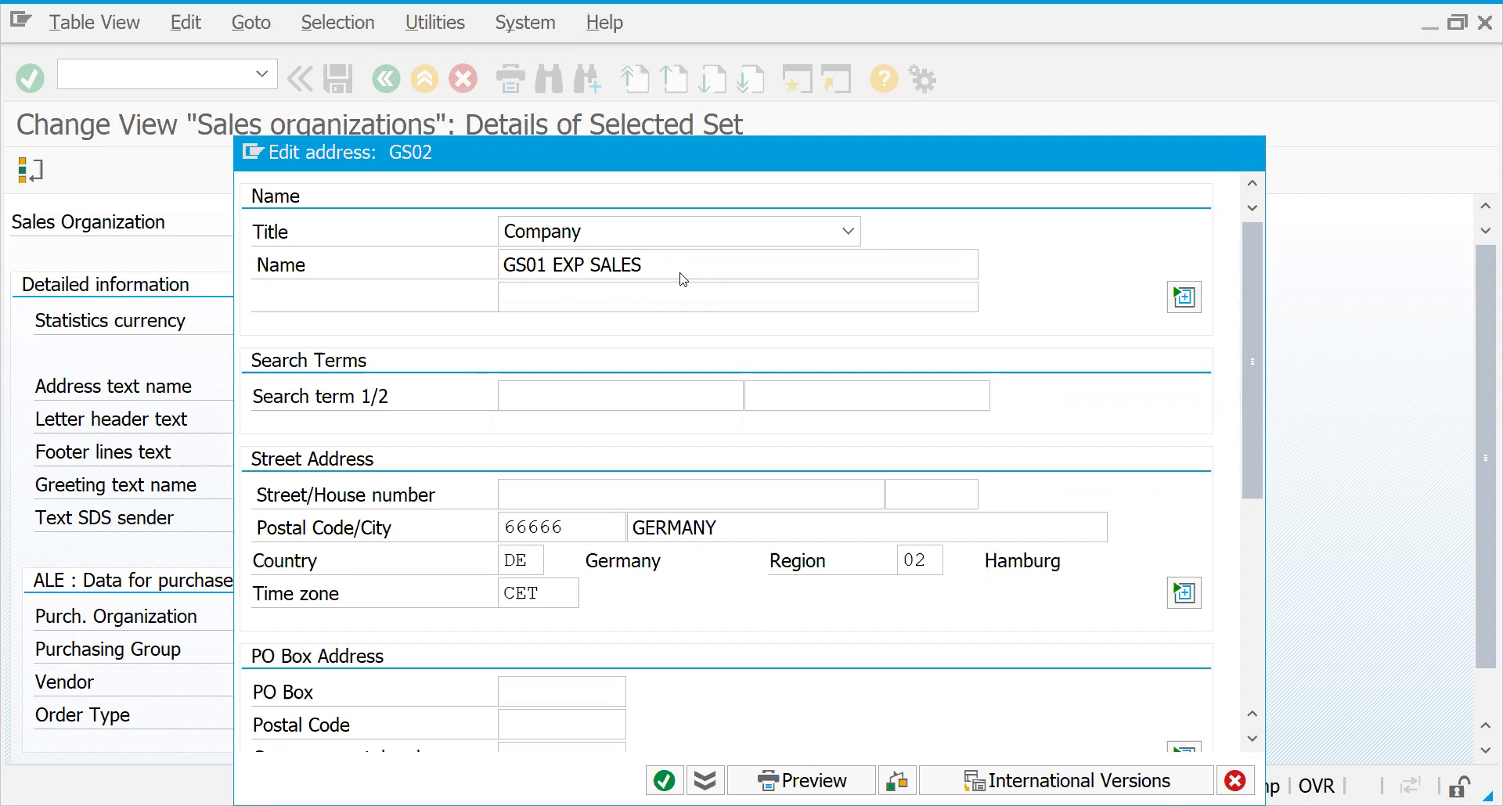
- Leave the sales organizations overview, view the copy, delete, check sales organization activity and return to the IMG structure
key("F3")
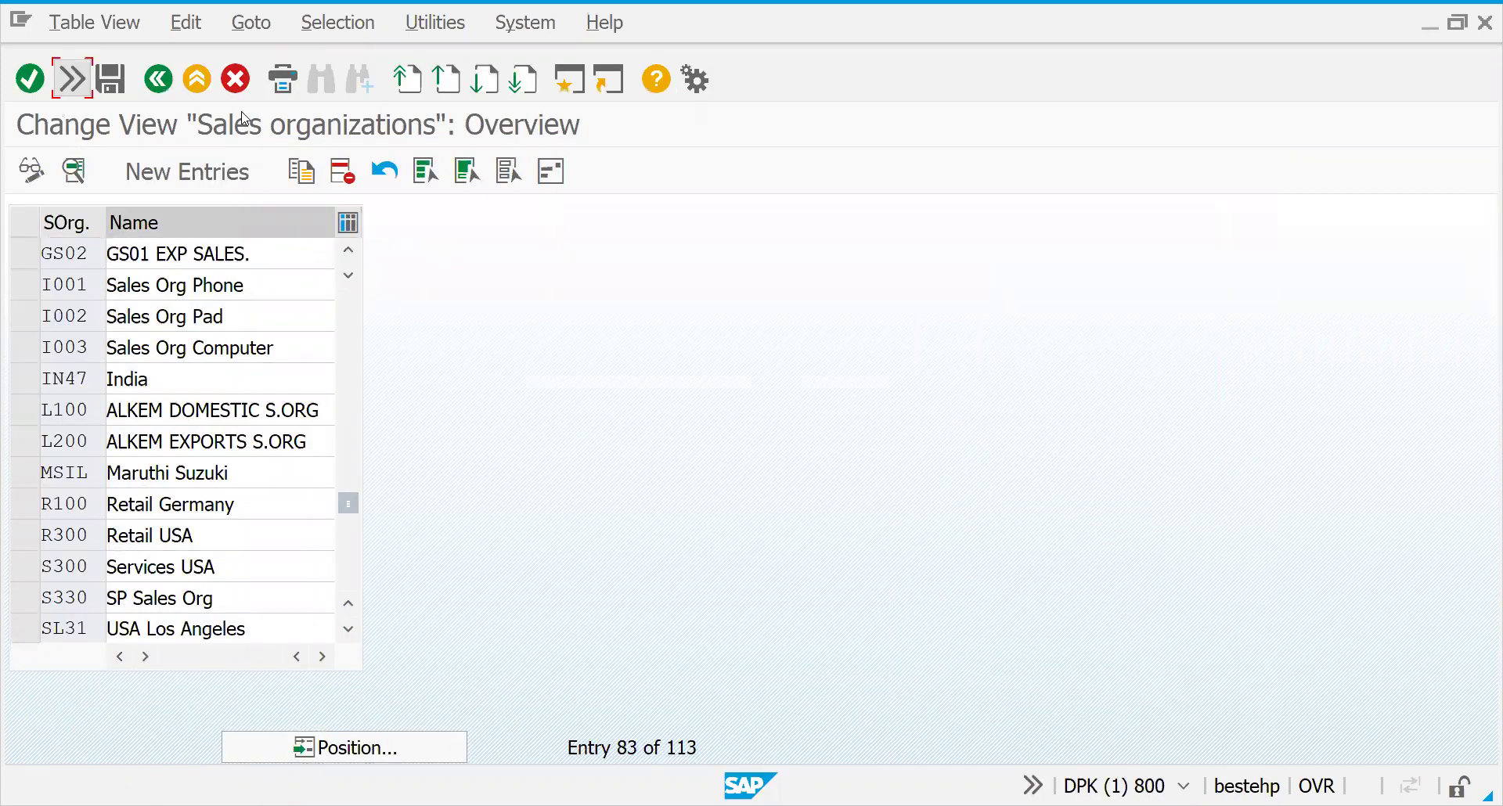
left_click(62, 81)
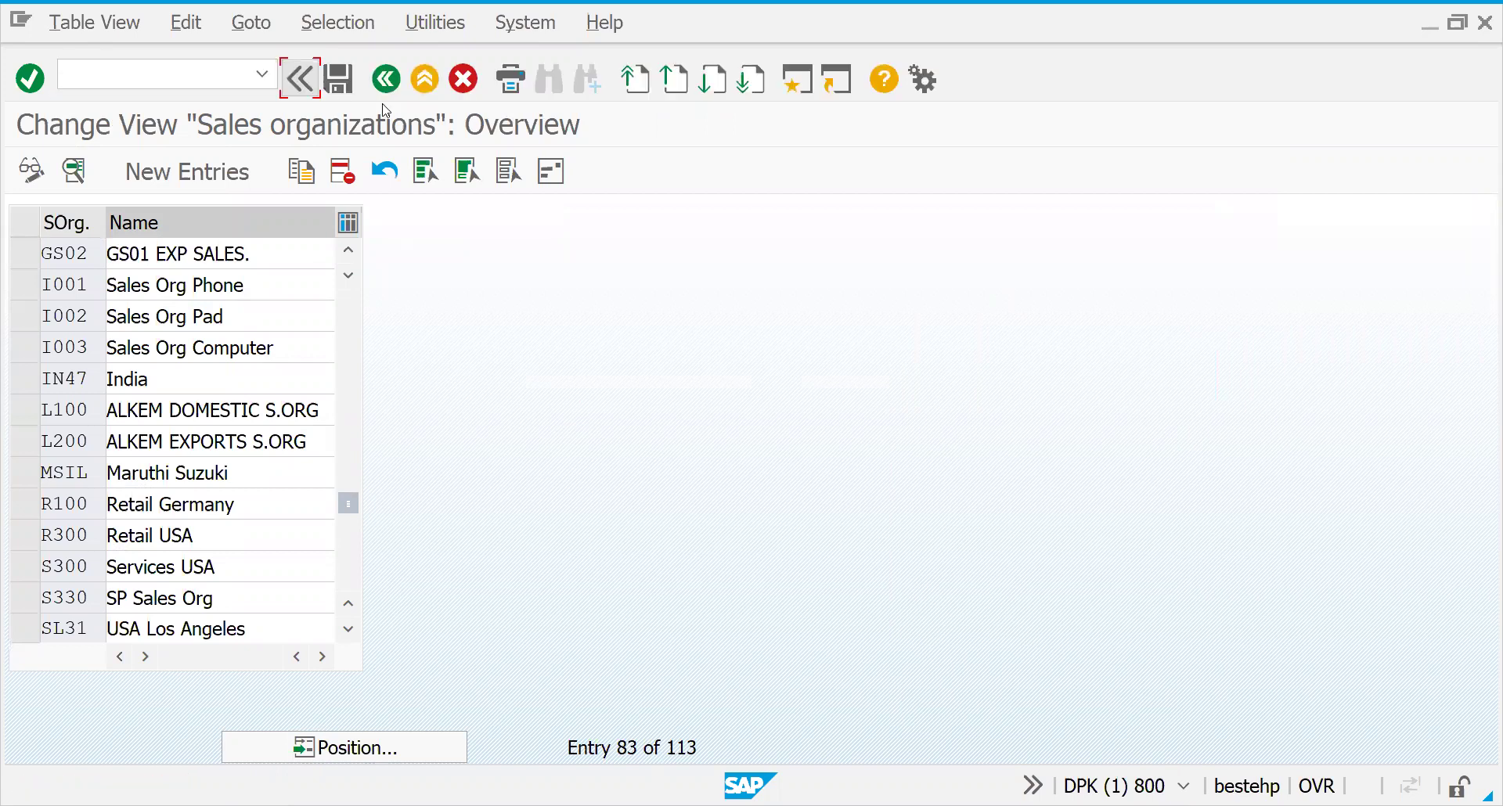
left_click(387, 79)
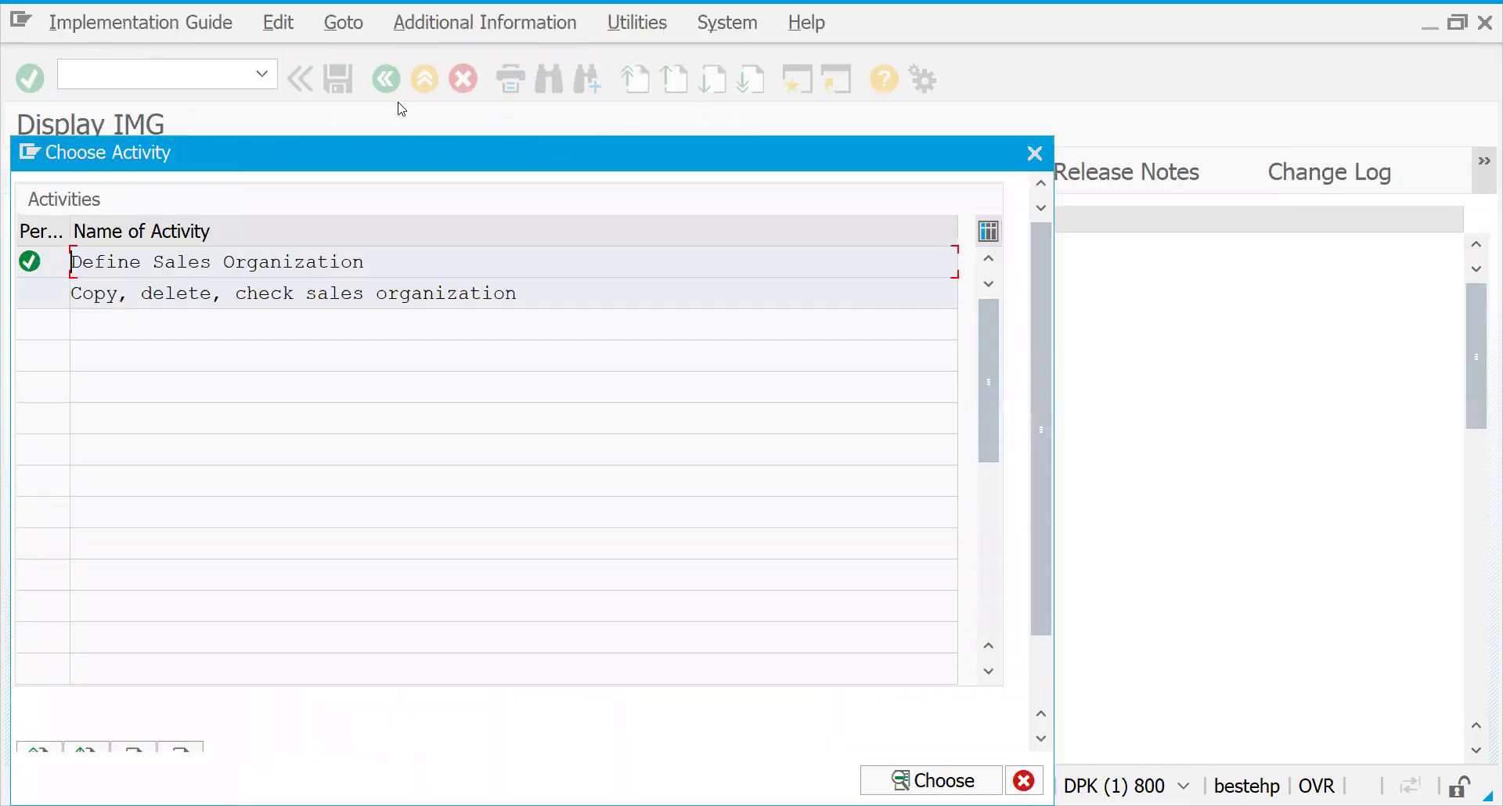
double_click(291, 298)
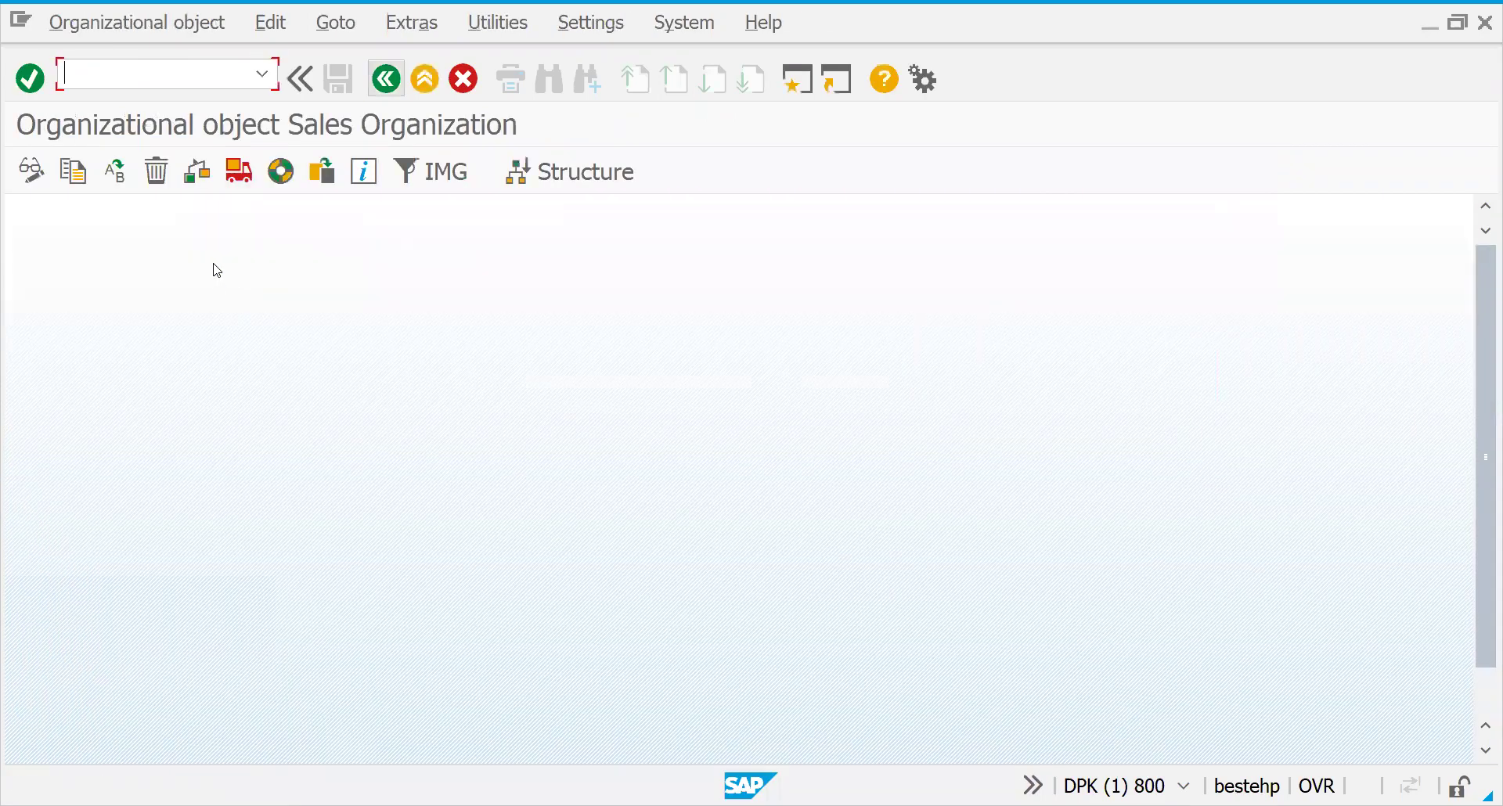
key("F3")
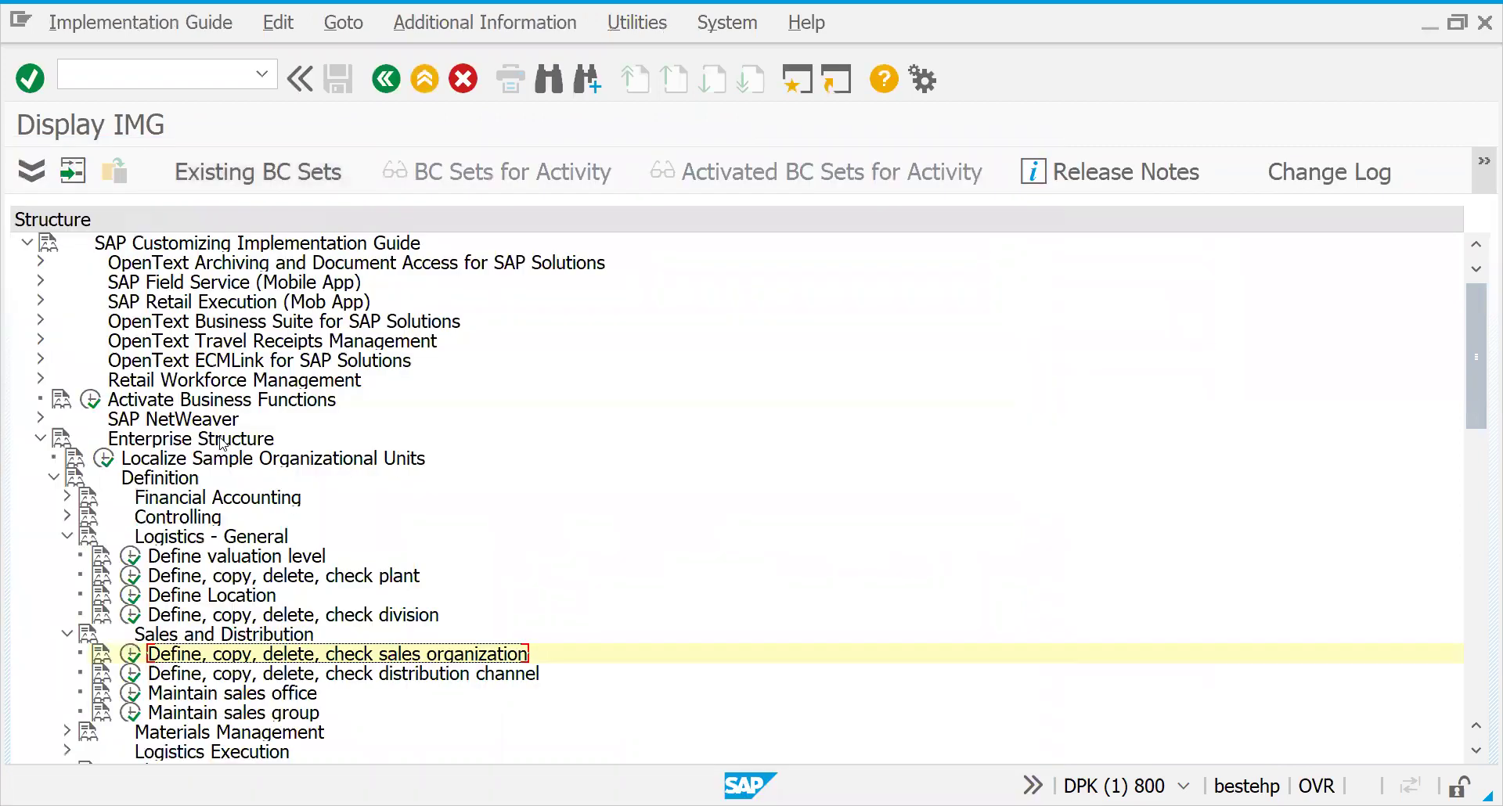
- Open the Define distribution channel activity and look through the existing distribution channels
left_click(131, 675)
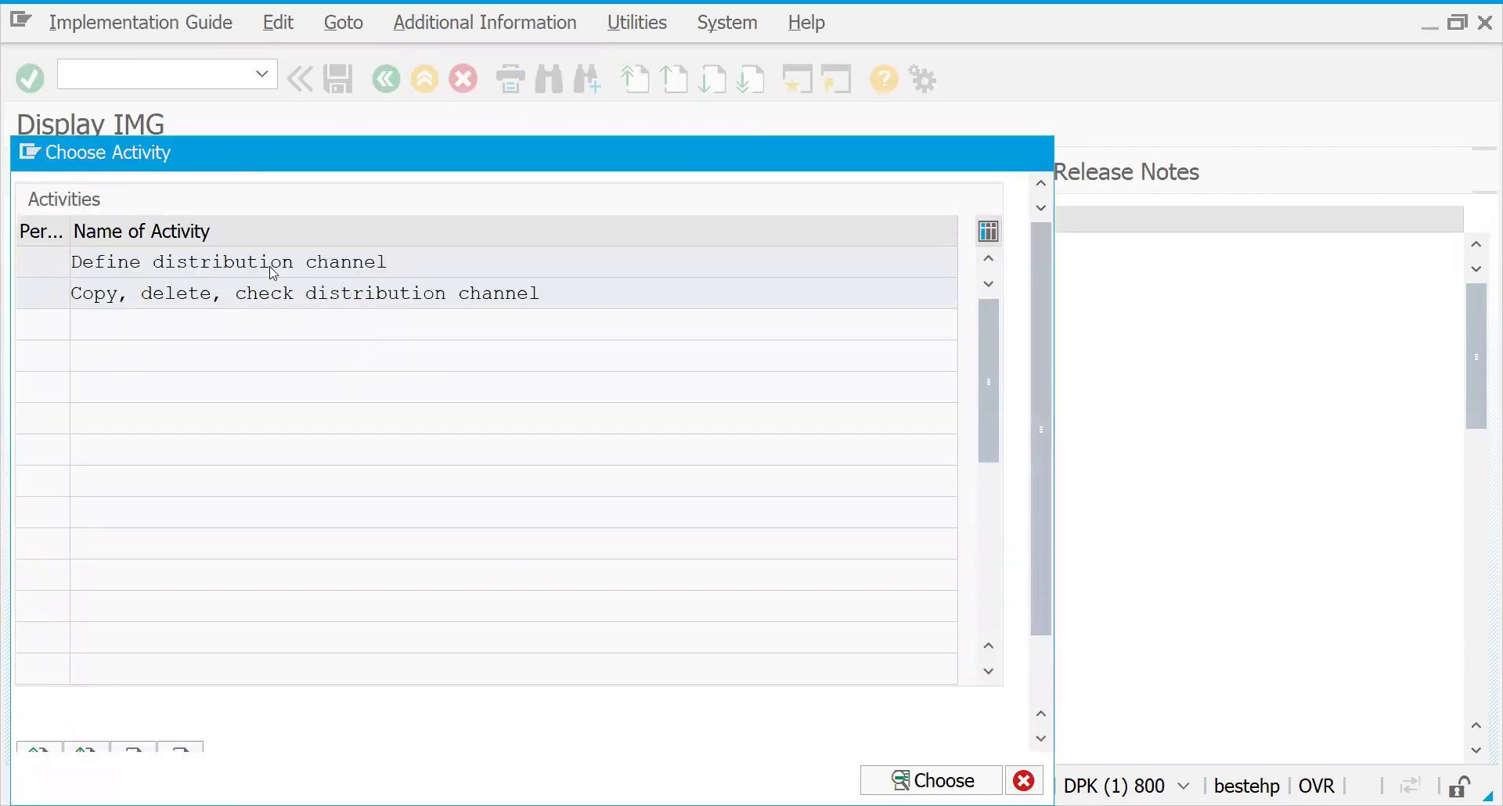
double_click(273, 270)
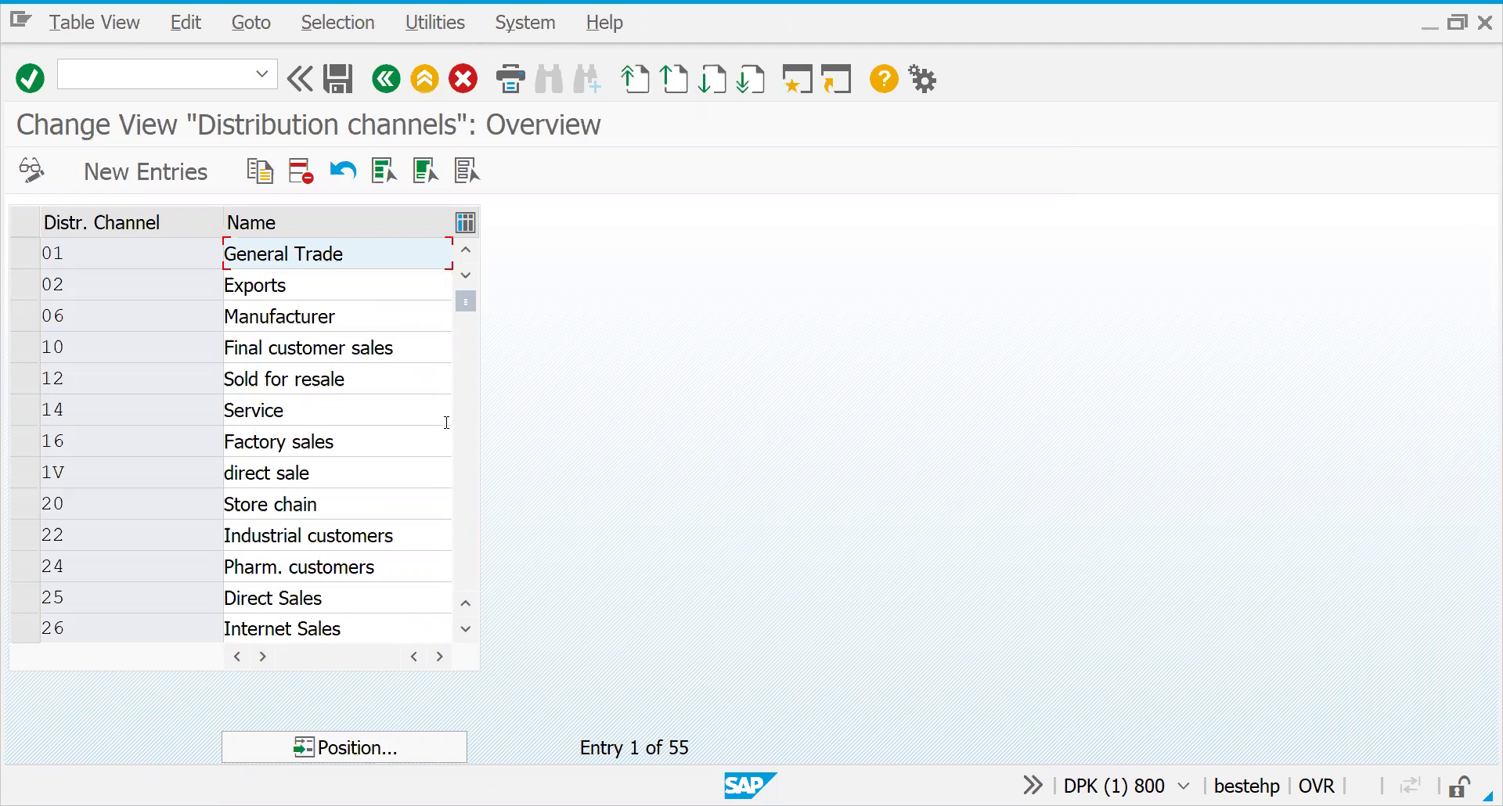
left_click(465, 488)
left_click(465, 488)
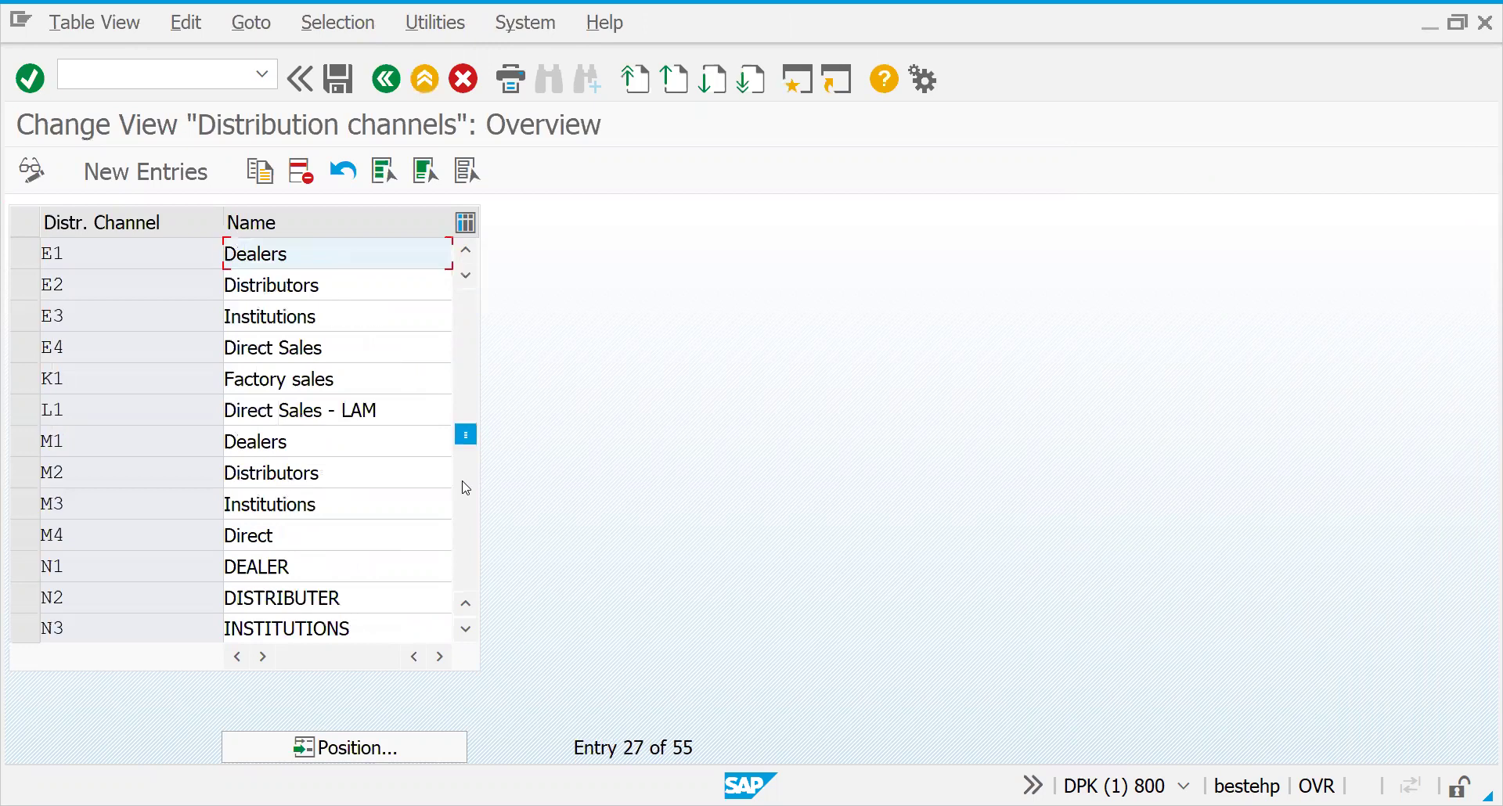
left_click(464, 561)
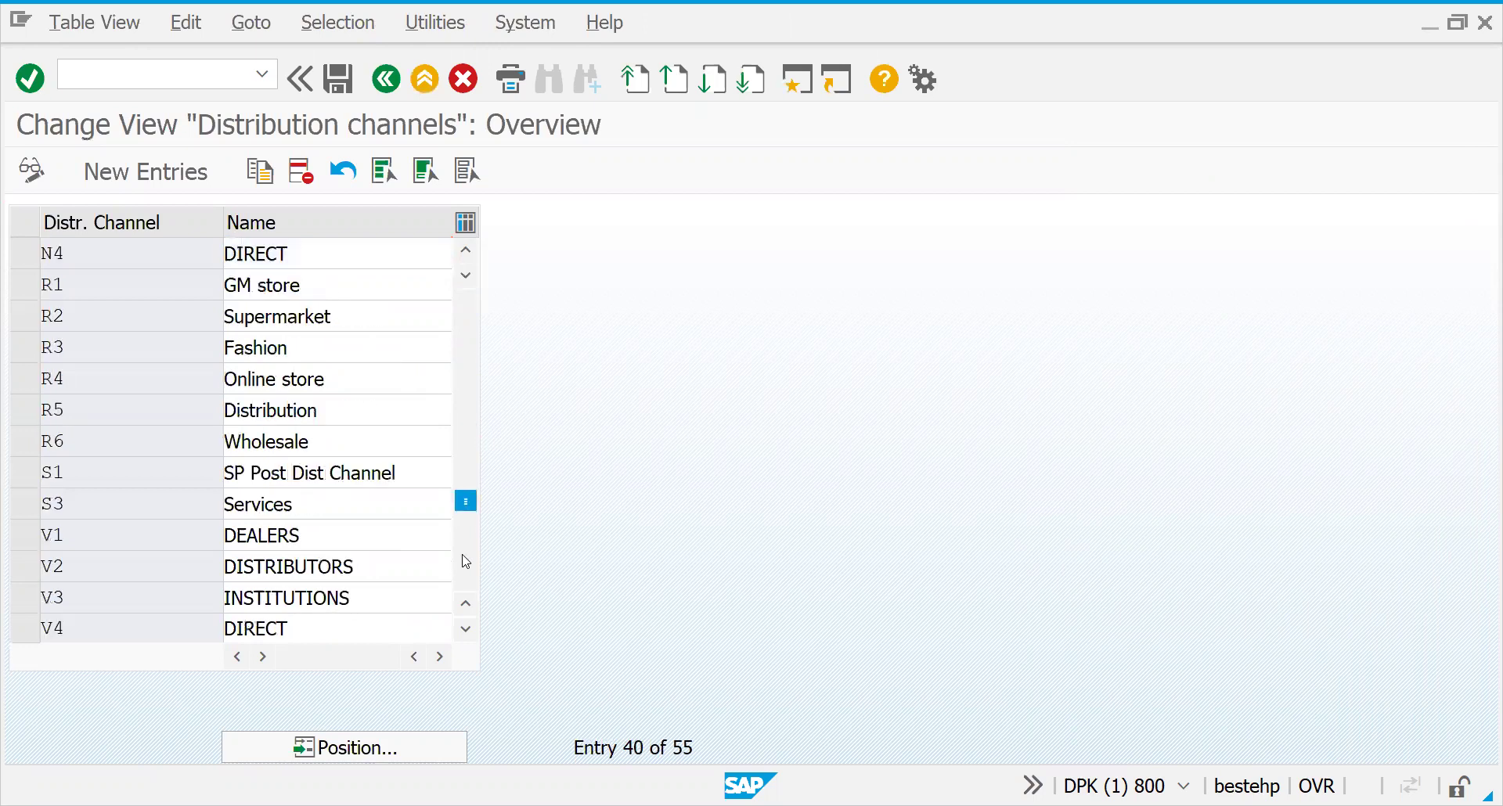
left_click(465, 560)
left_click_drag(464, 561, 465, 301)
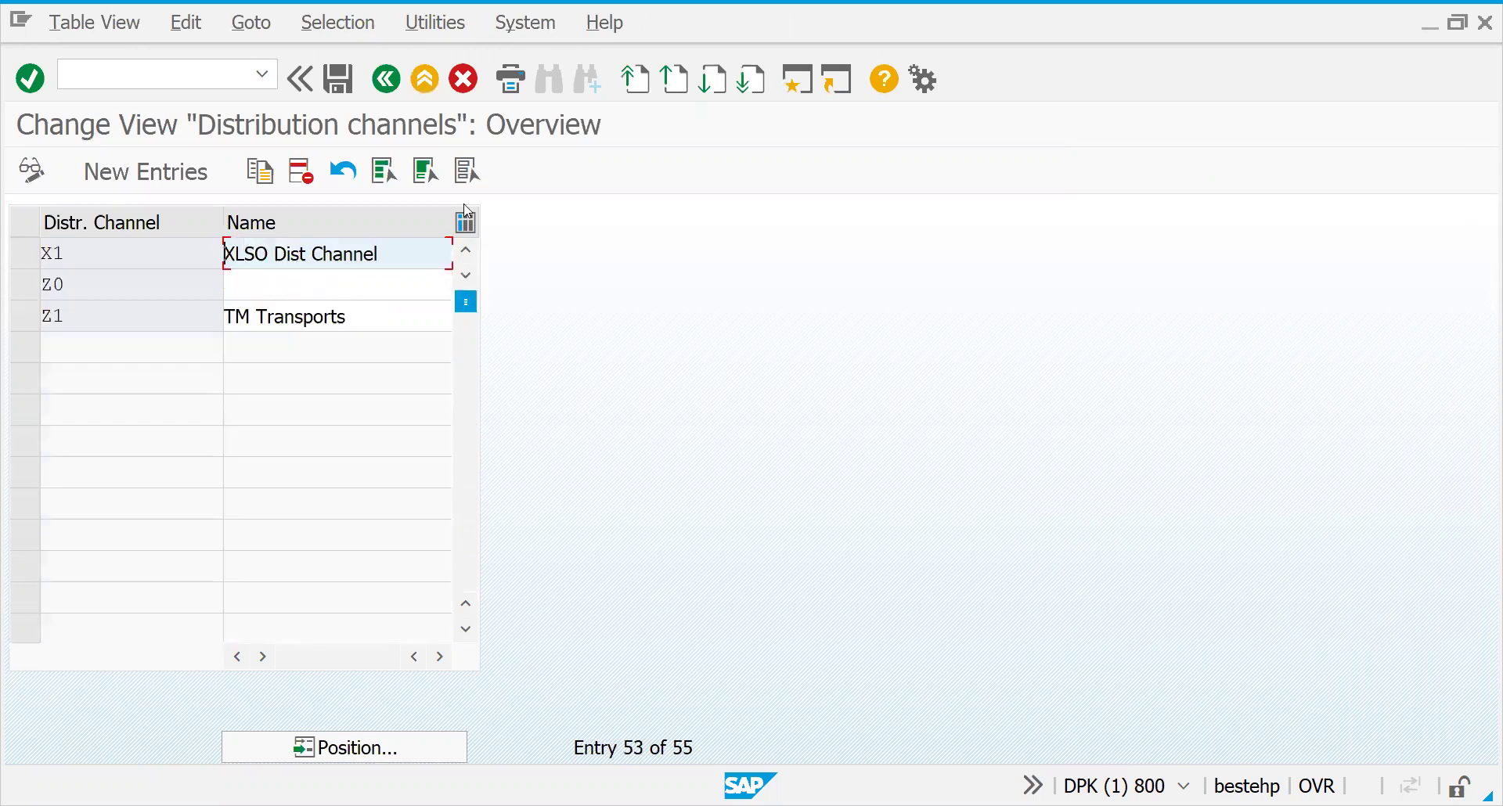
- Start new distribution channel entries and add channel G1 with the name WHOLE SALES
left_click(104, 173)
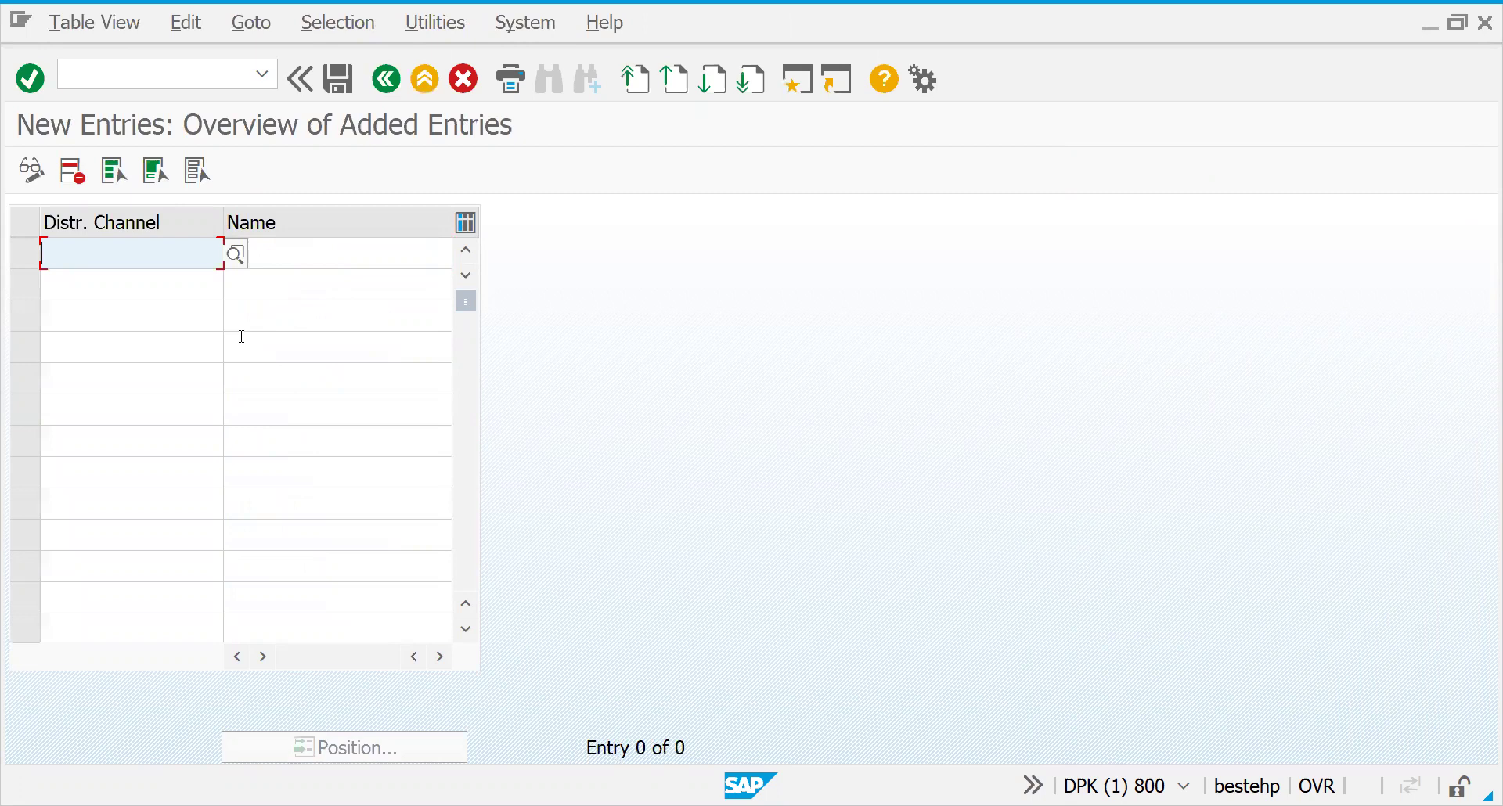
type("G1")
key("BackSpace")
key("BackSpace")
type("G1")
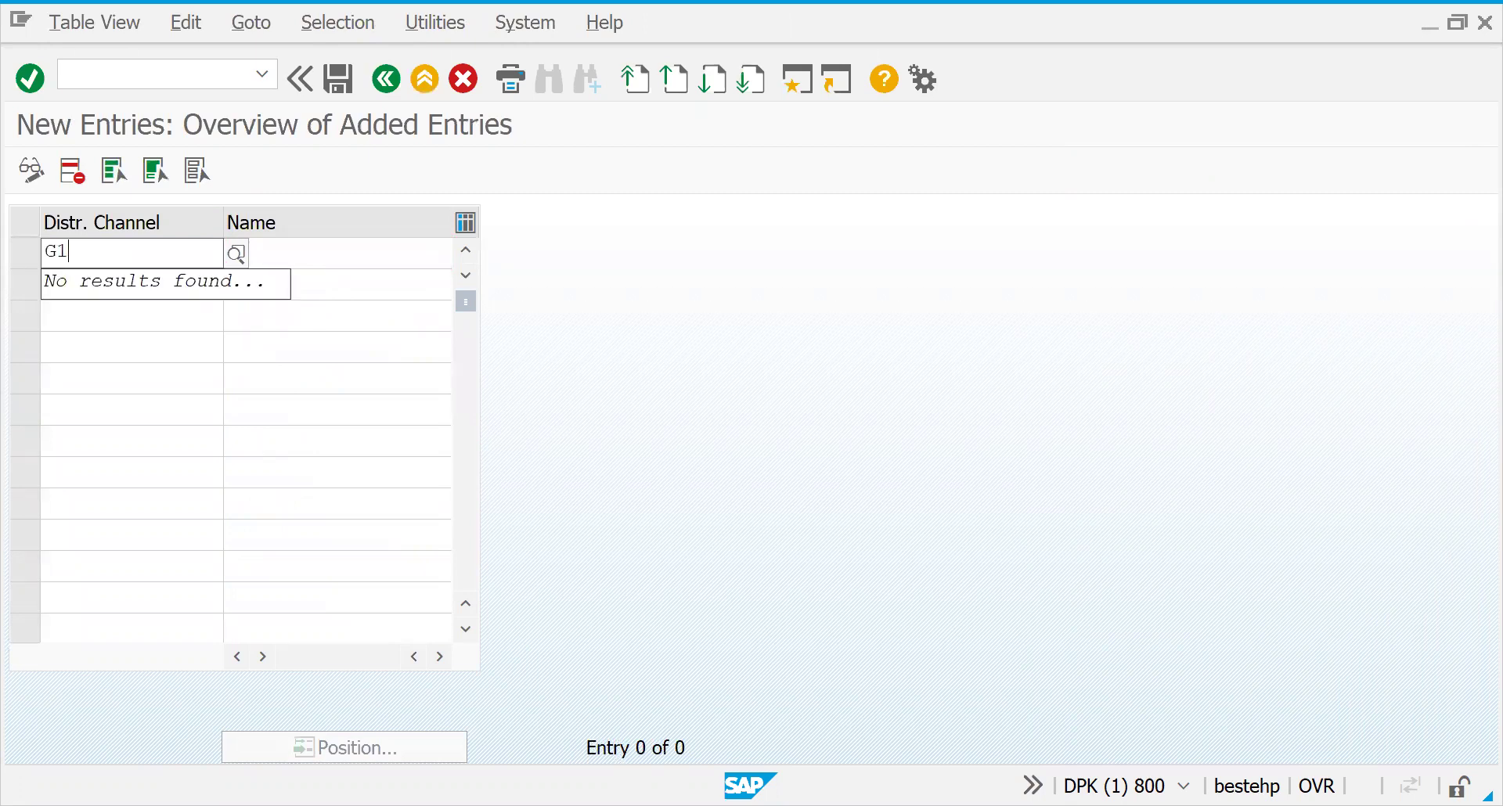
key("Tab")
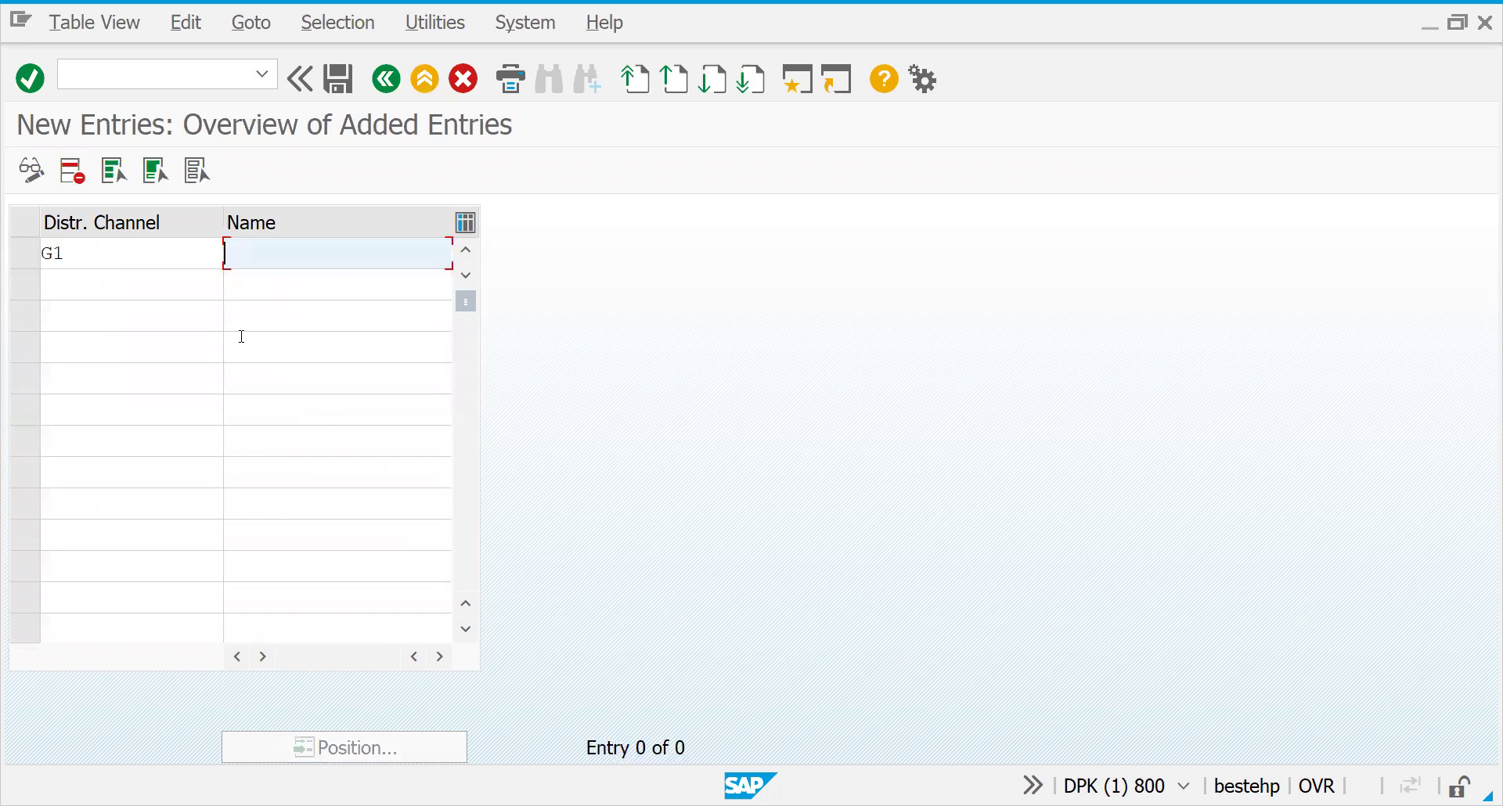
type("WHOLES")
key("BackSpace")
type("SALES")
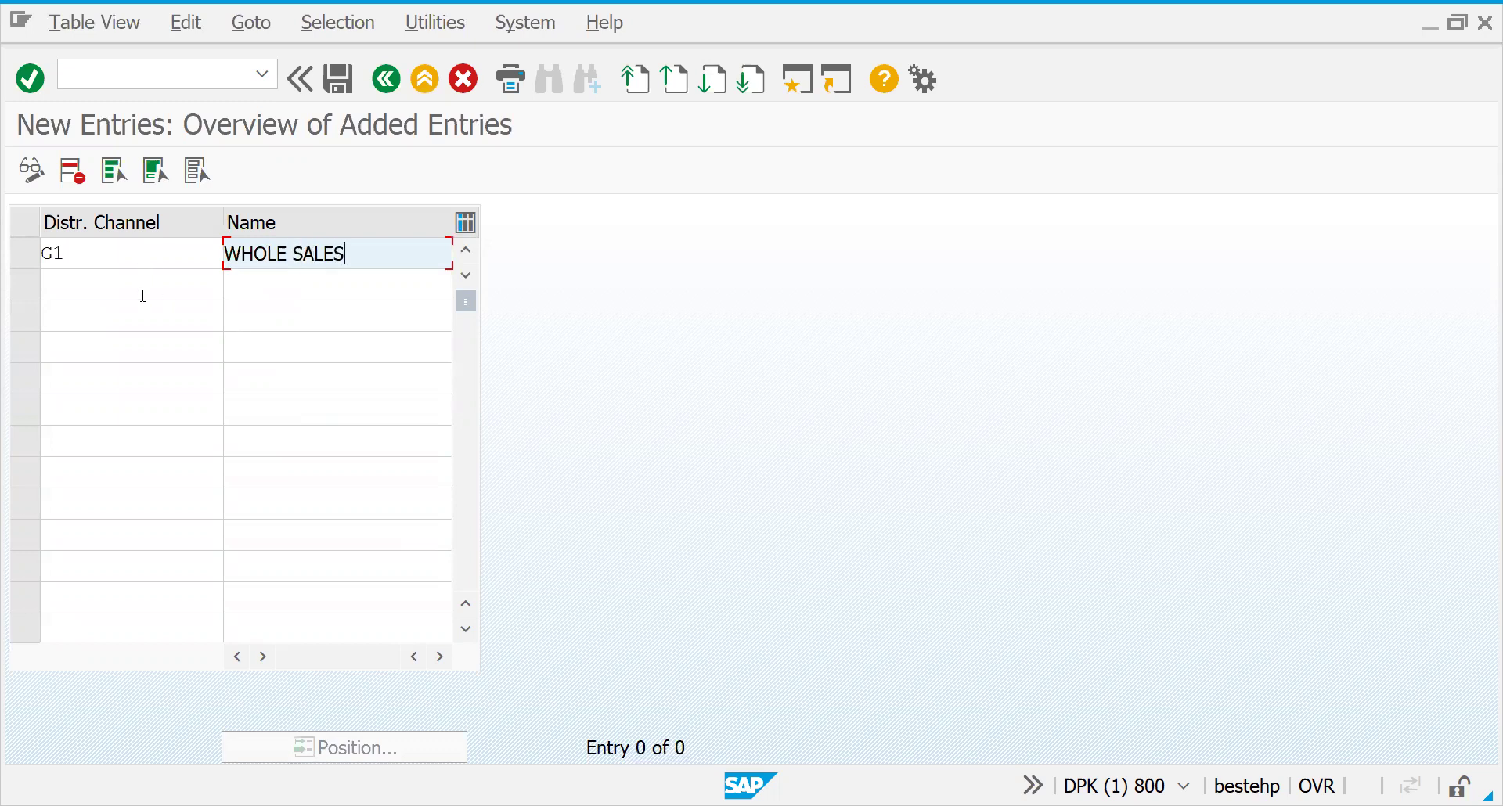
- Add a second distribution channel G2 with the name RETAIL below G1
left_click(143, 296)
type("G2")
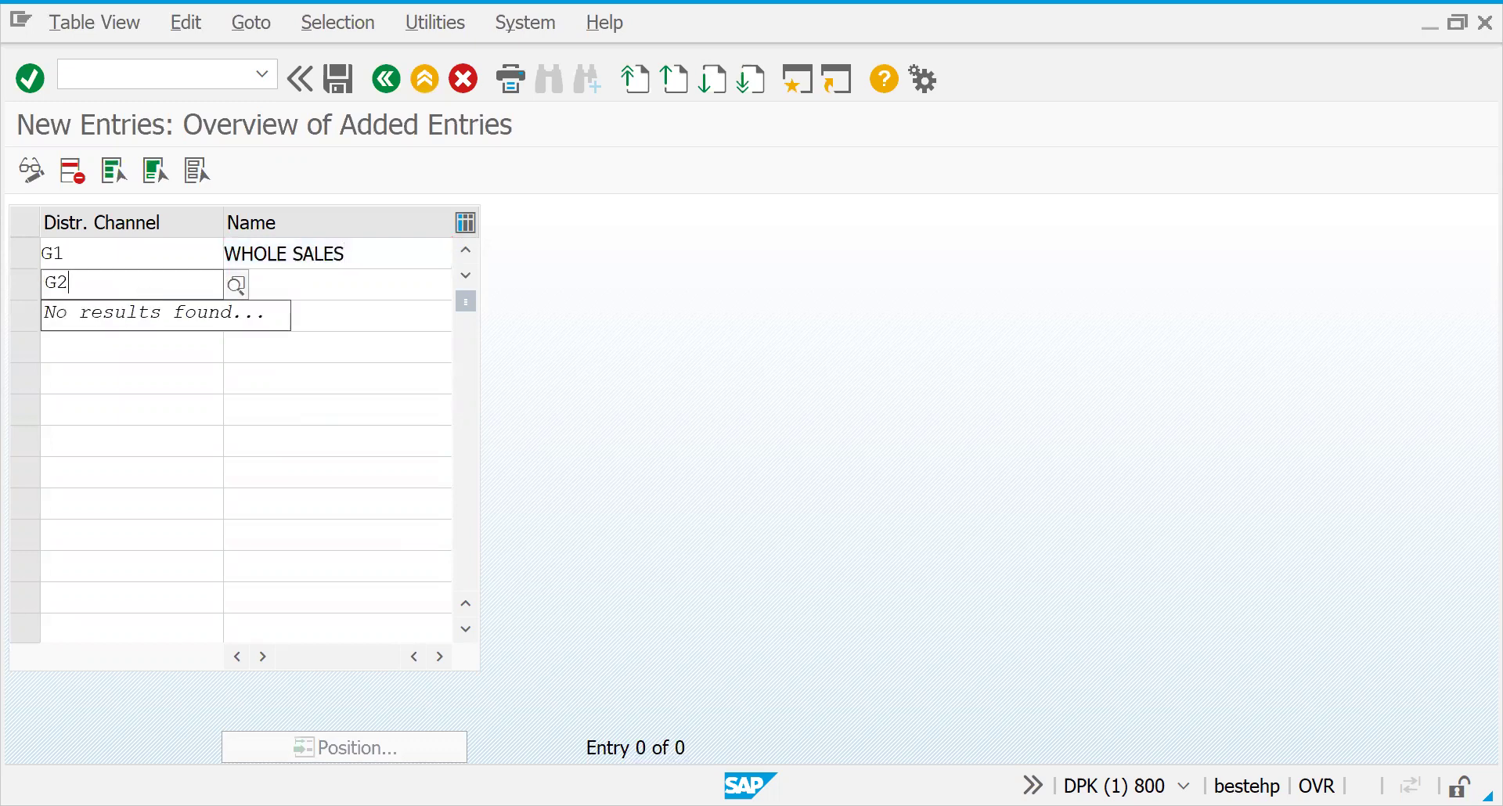
key("Tab")
type("RT")
key("BackSpace")
type("ETAIL")
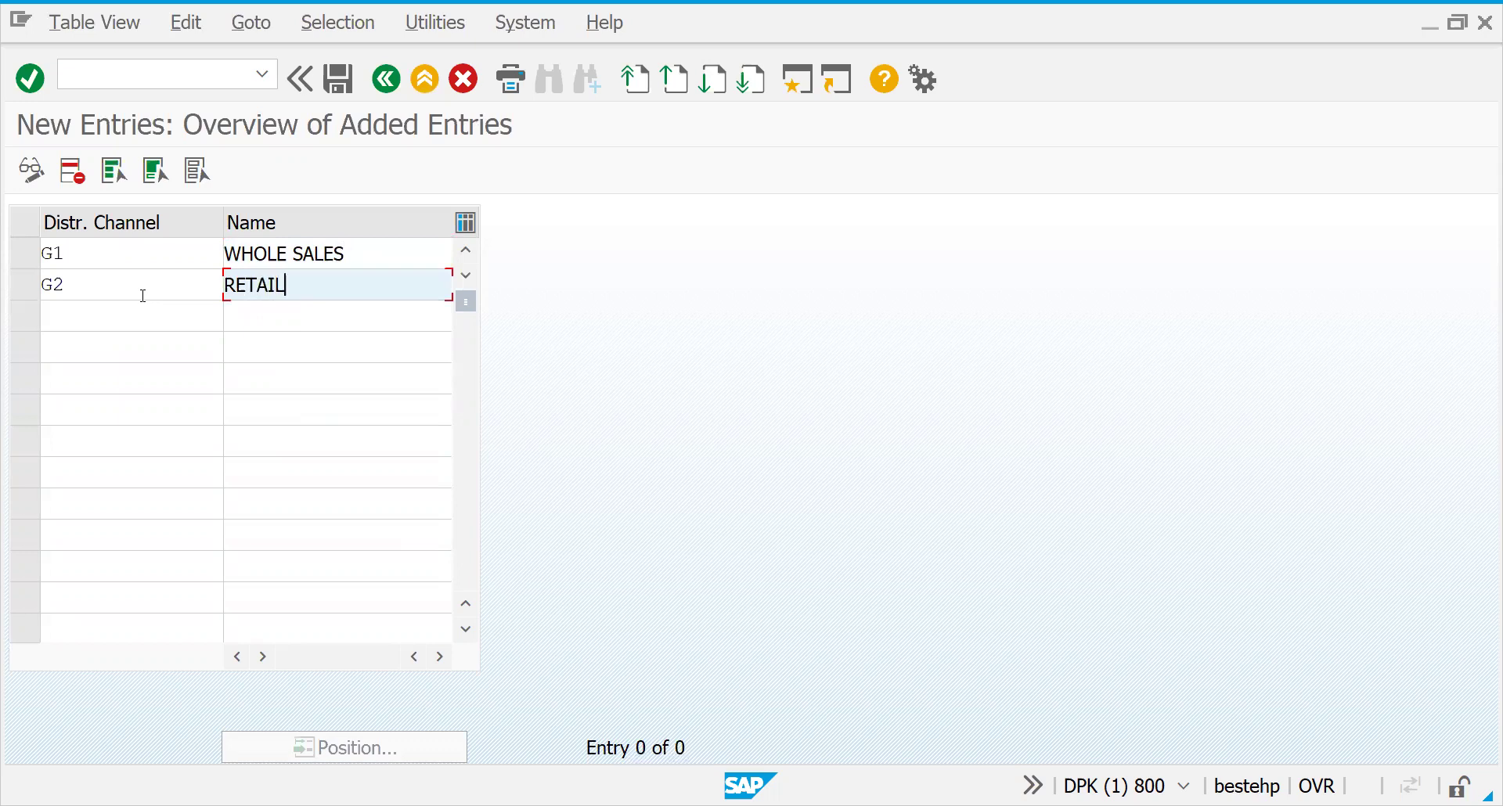
- Add a third distribution channel G3 with the name WEB ORDERS below G2
left_click(87, 320)
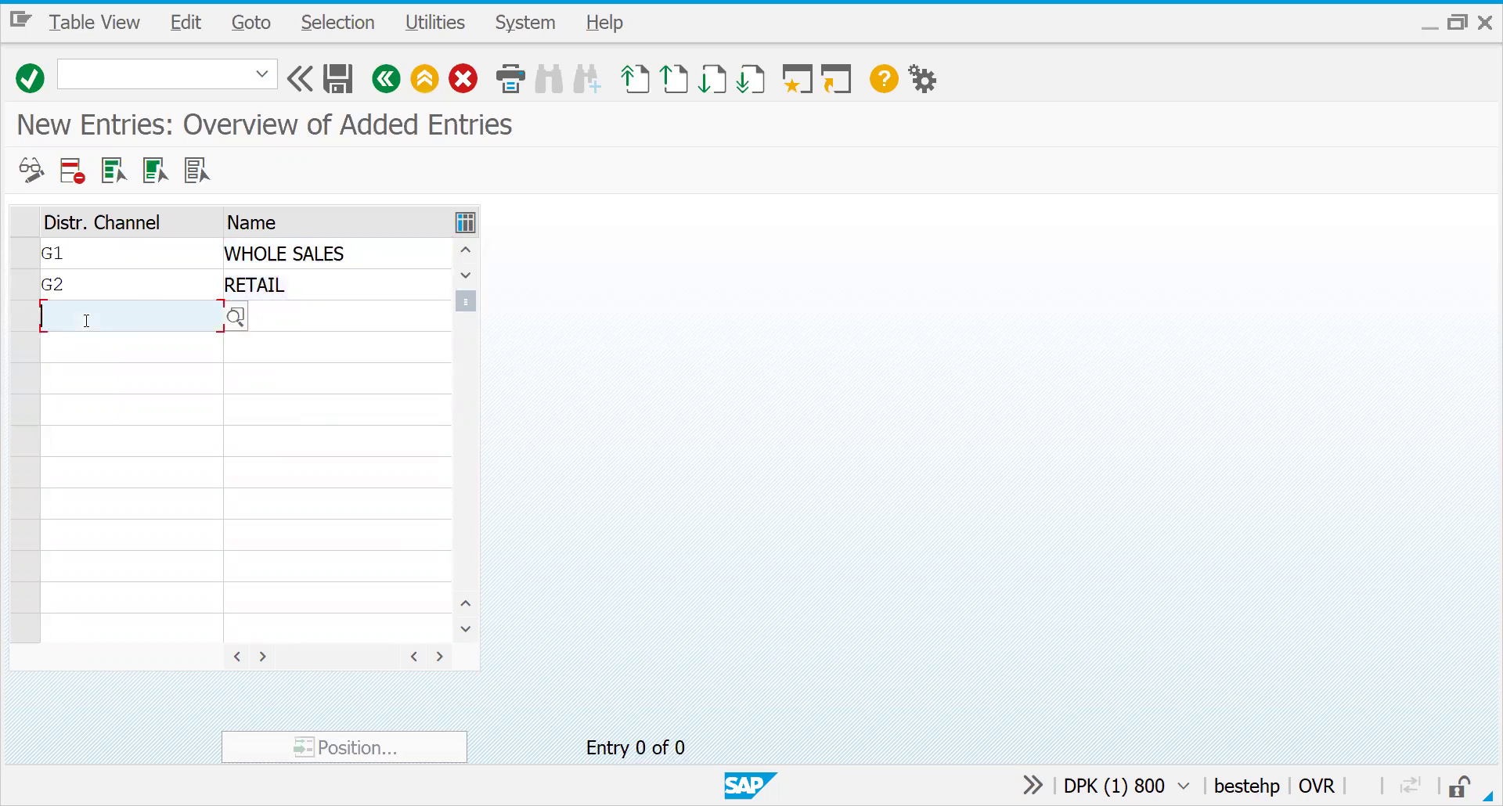
type("G3")
key("Tab")
type("INTERNET")
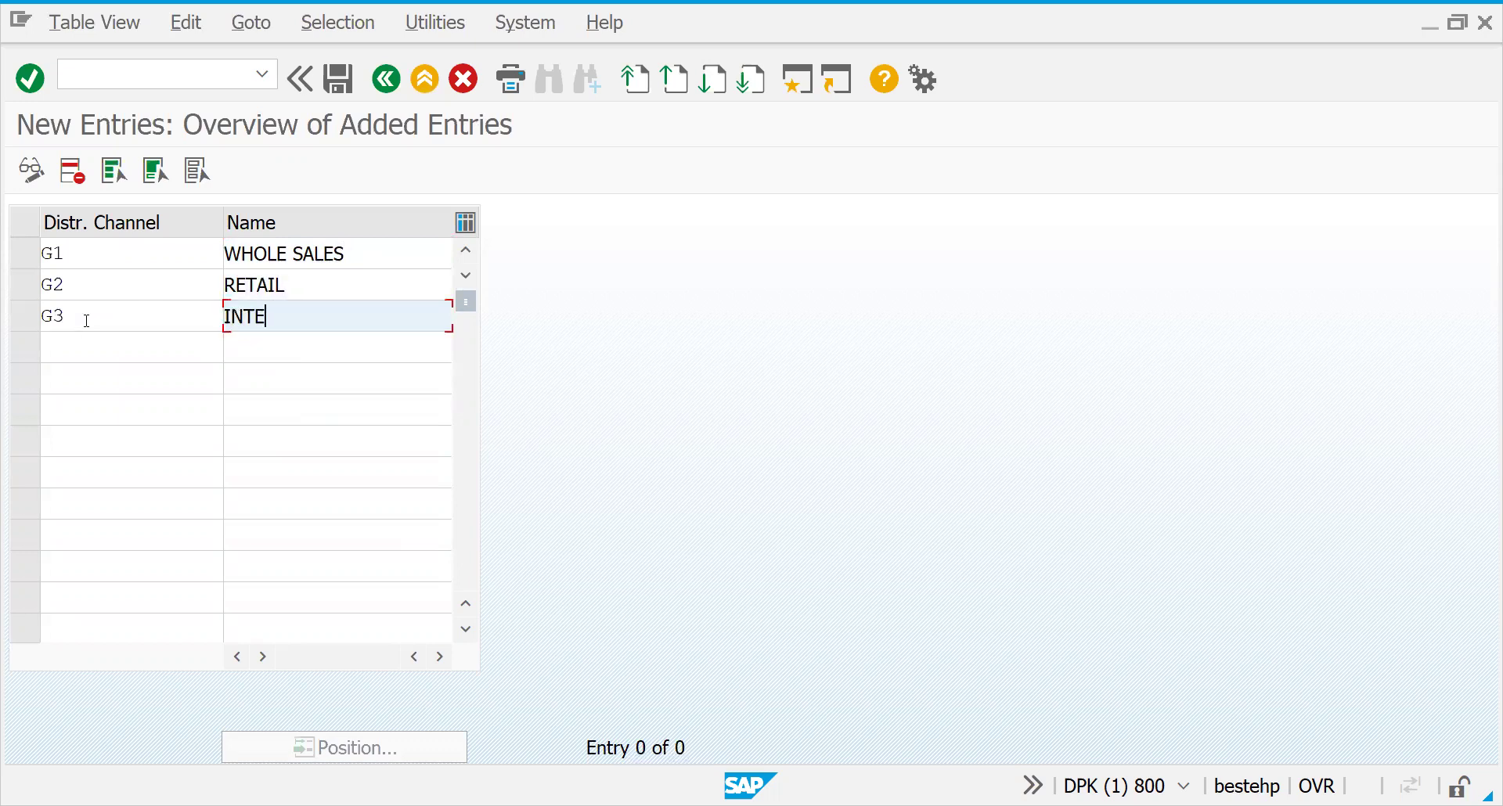
key("BackSpace")
key("BackSpace")
key("BackSpace")
key("BackSpace")
key("BackSpace")
key("BackSpace")
key("BackSpace")
key("BackSpace")
type("WEB ORDER")
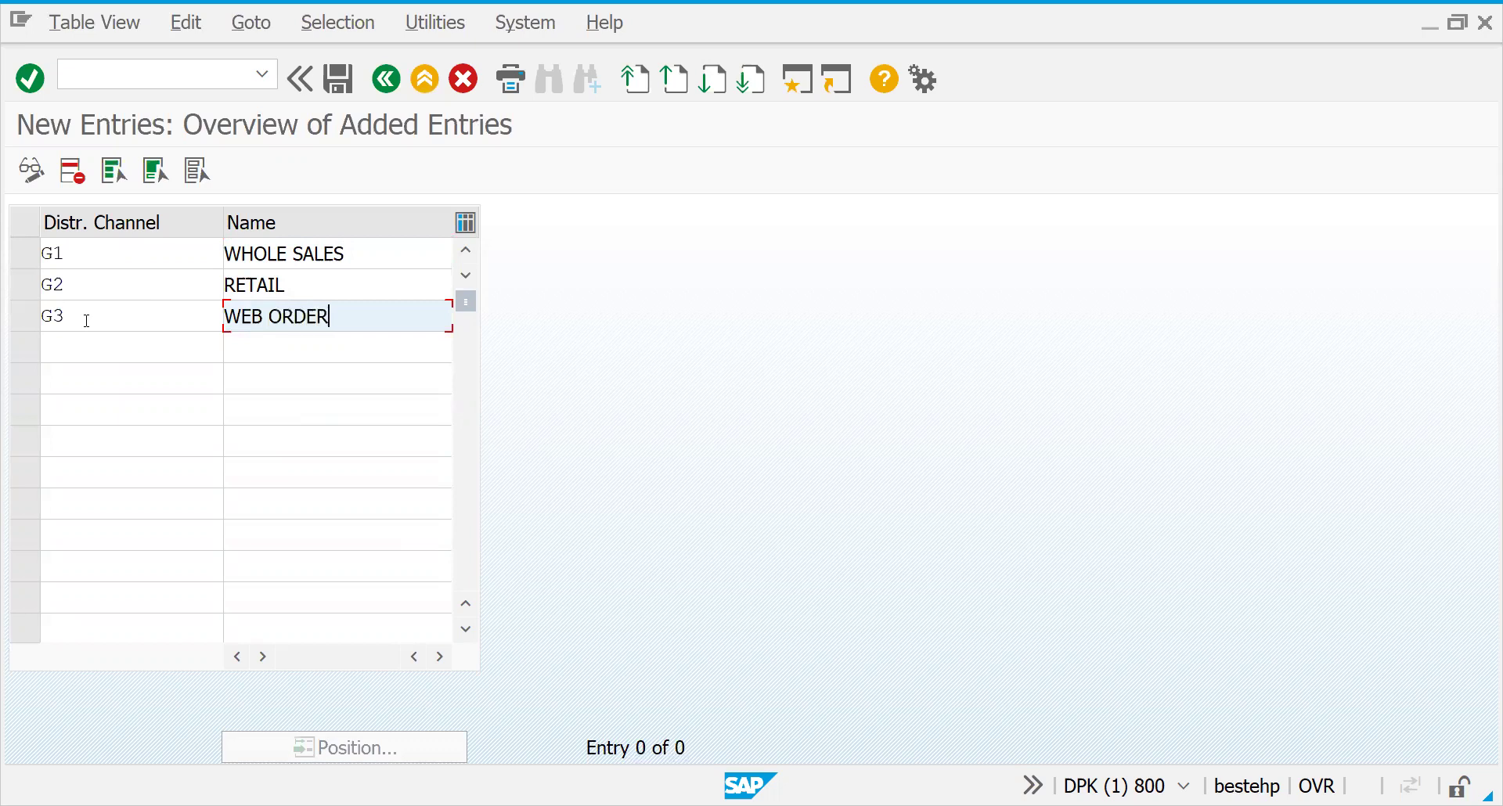
type("R")
key("BackSpace")
type("S")
key("Return")
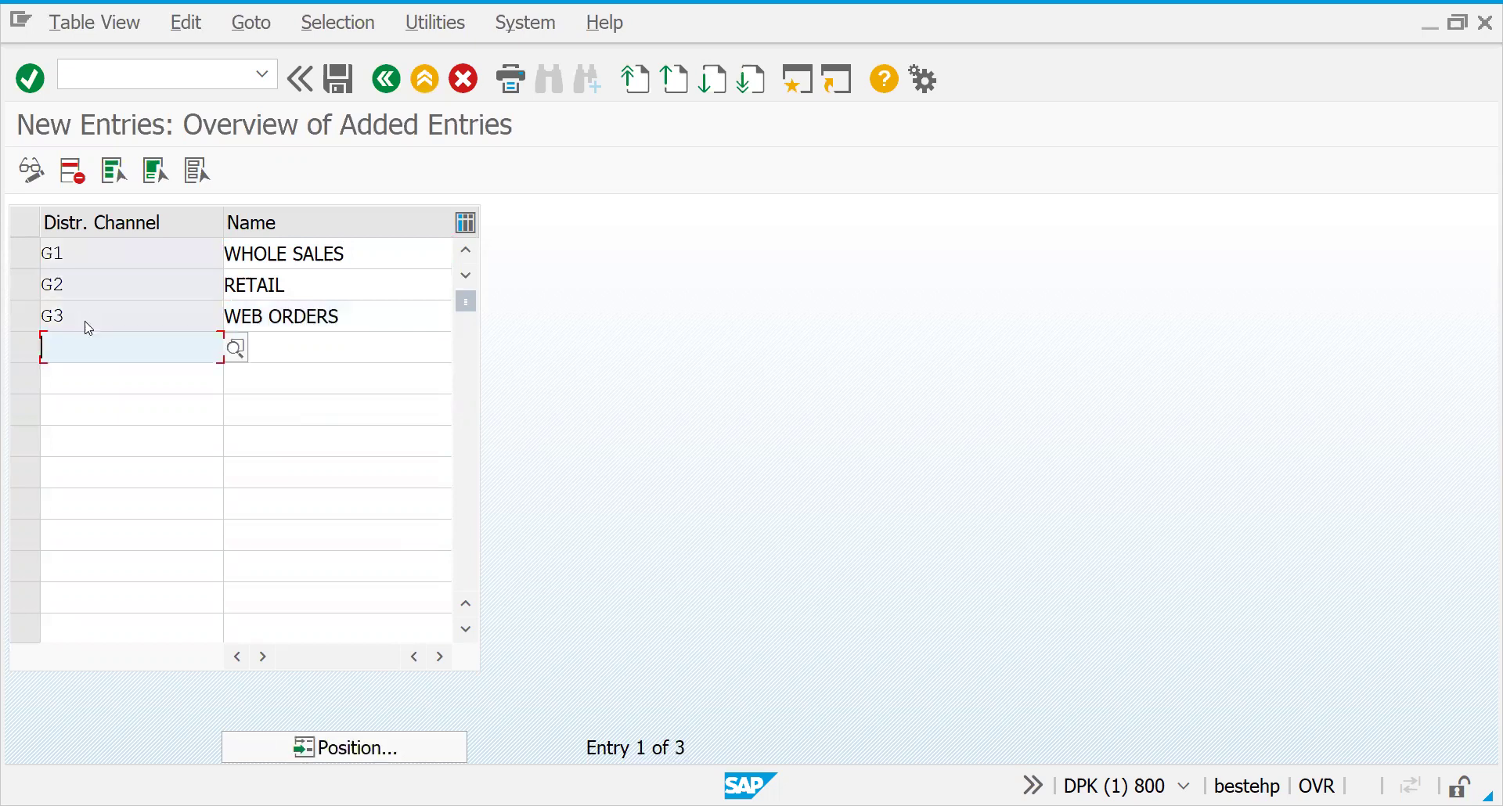
- Save the new distribution channels to the SD: ORG ELEMENT SETTINGS customizing request and return to the IMG structure
key("ctrl+s")
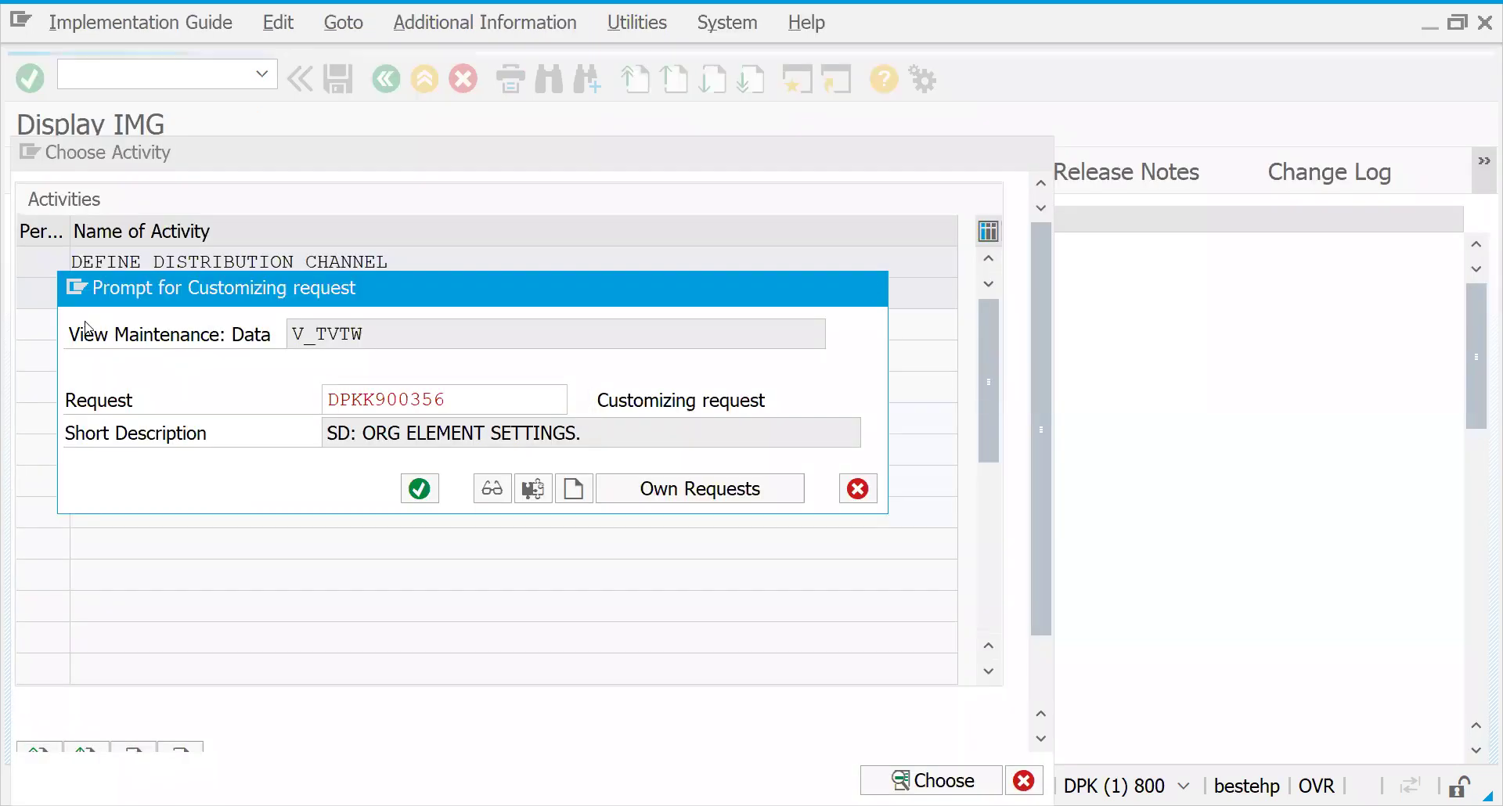
key("Return")
key("F3")
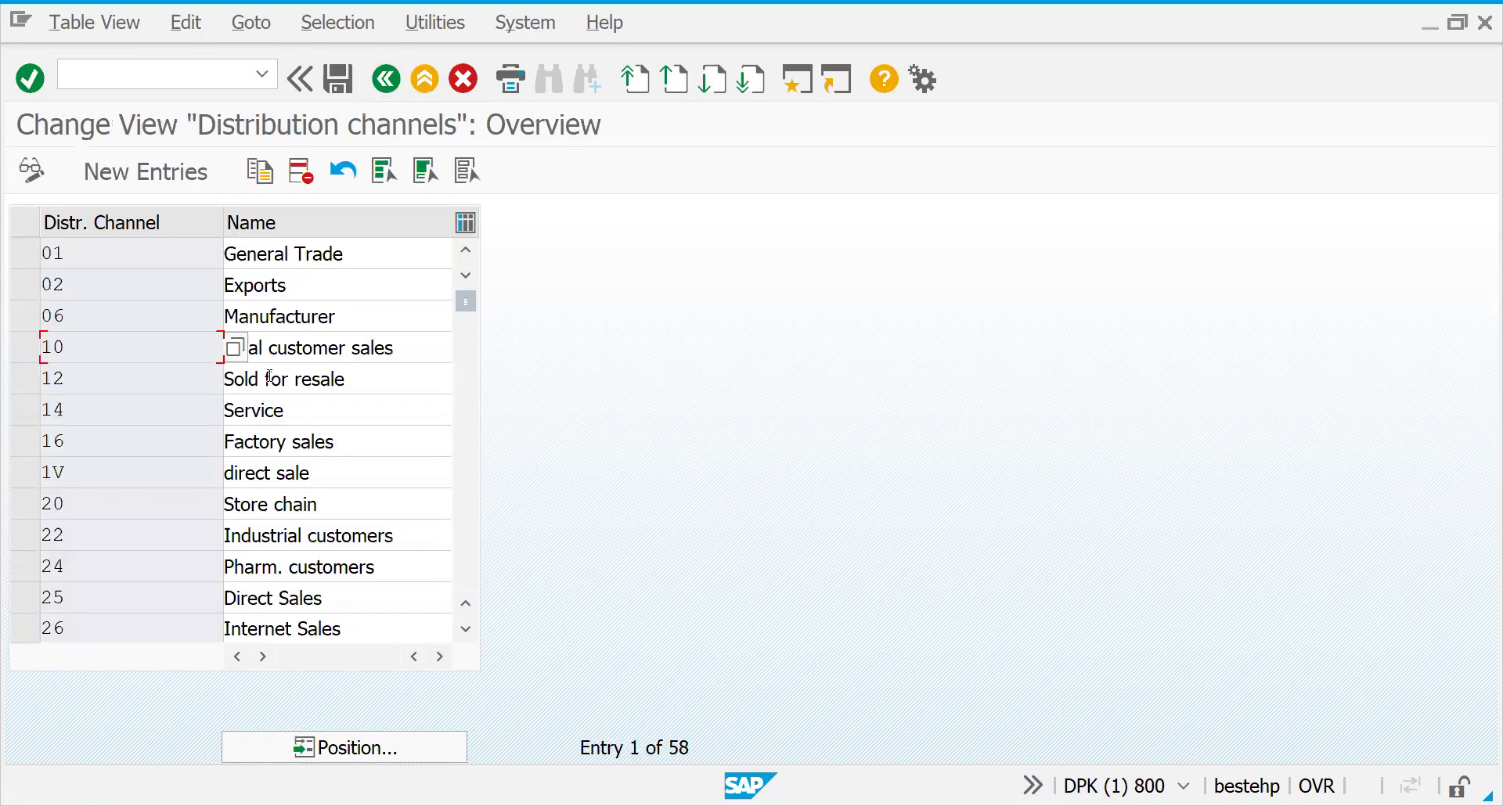
left_click(379, 100)
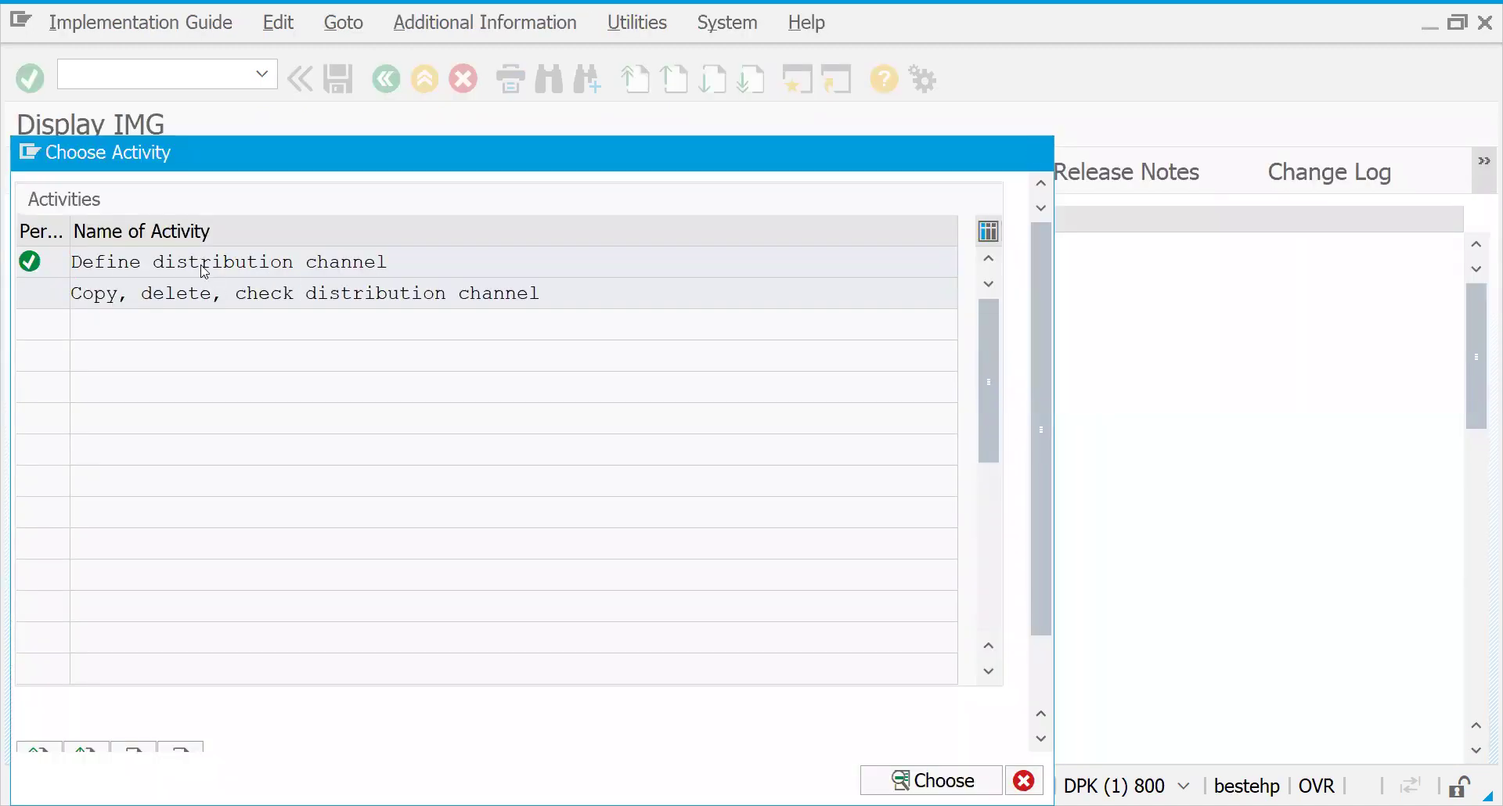
key("F12")
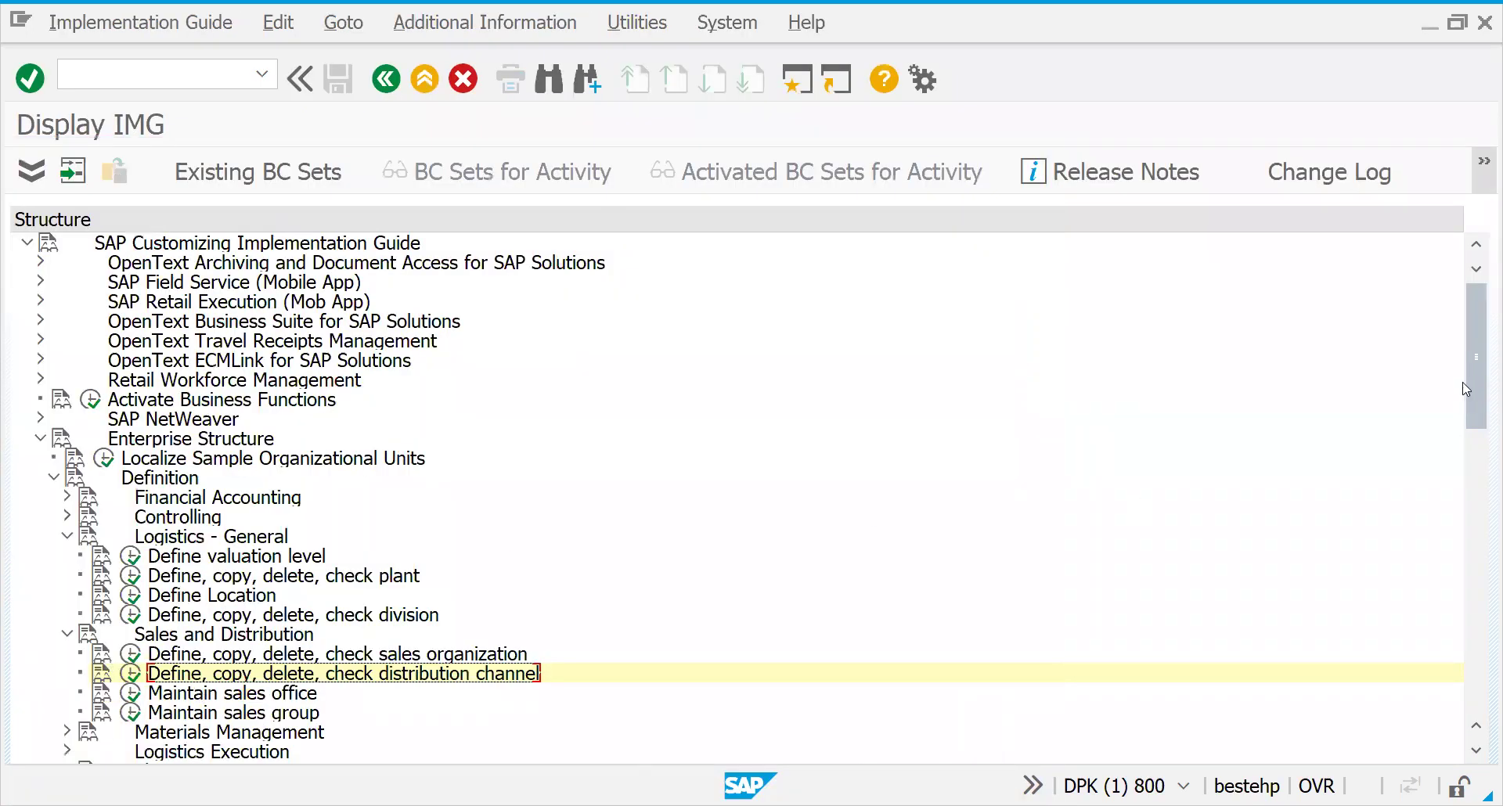
- Open the Maintain sales office activity under Sales and Distribution in the enterprise structure definition
left_click_drag(1467, 389, 1468, 429)
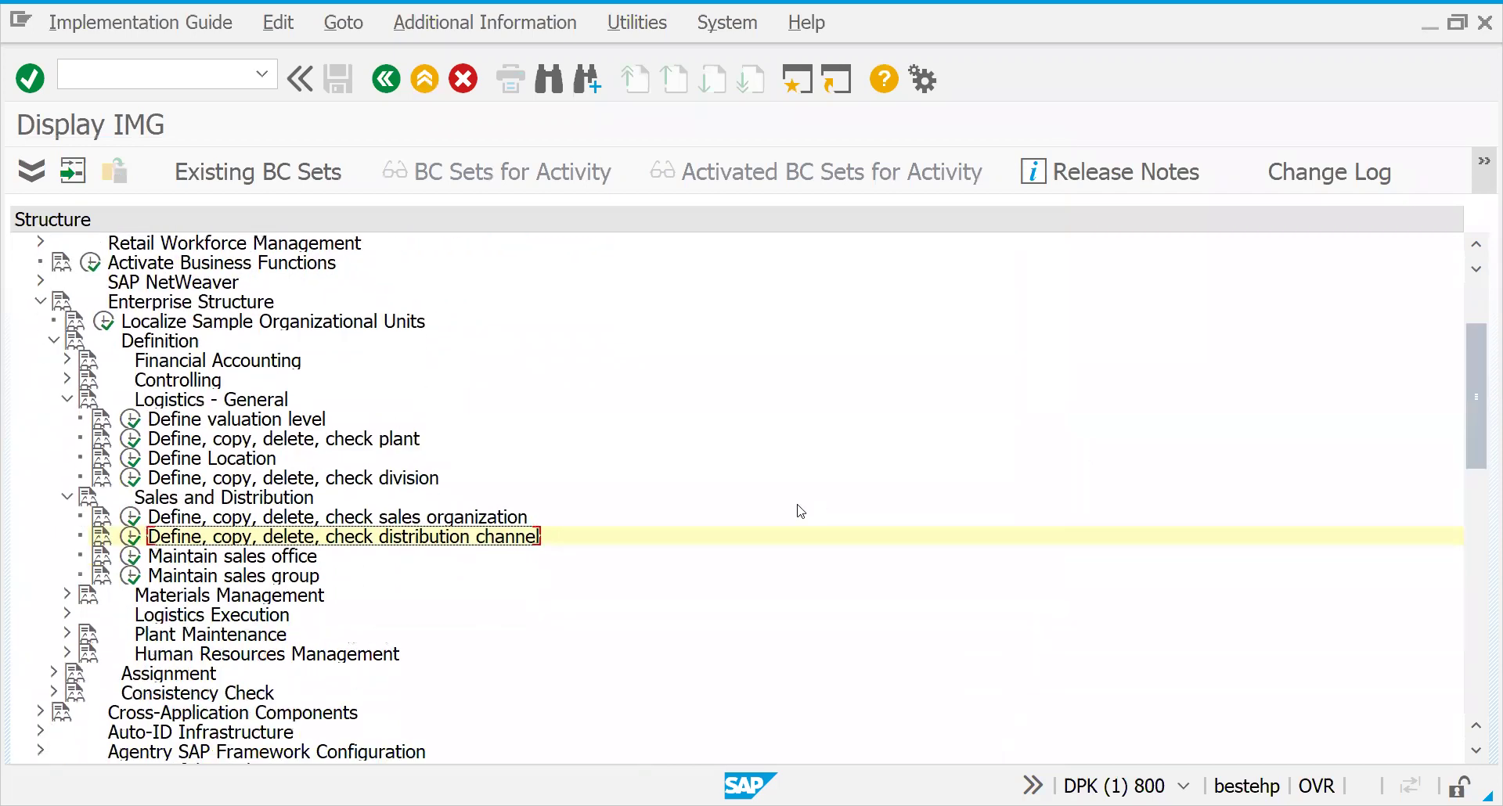
left_click(228, 560)
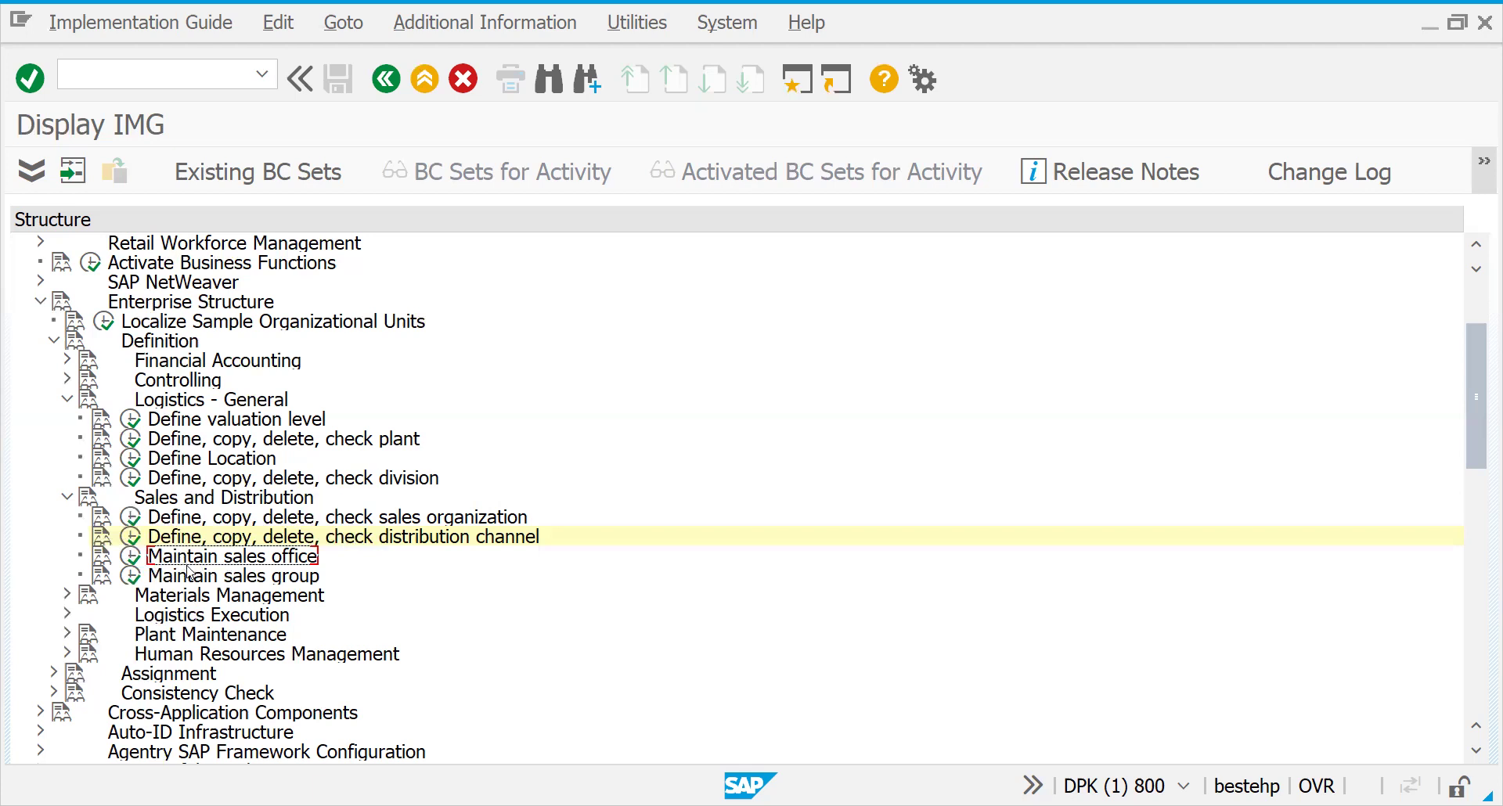
left_click(130, 558)
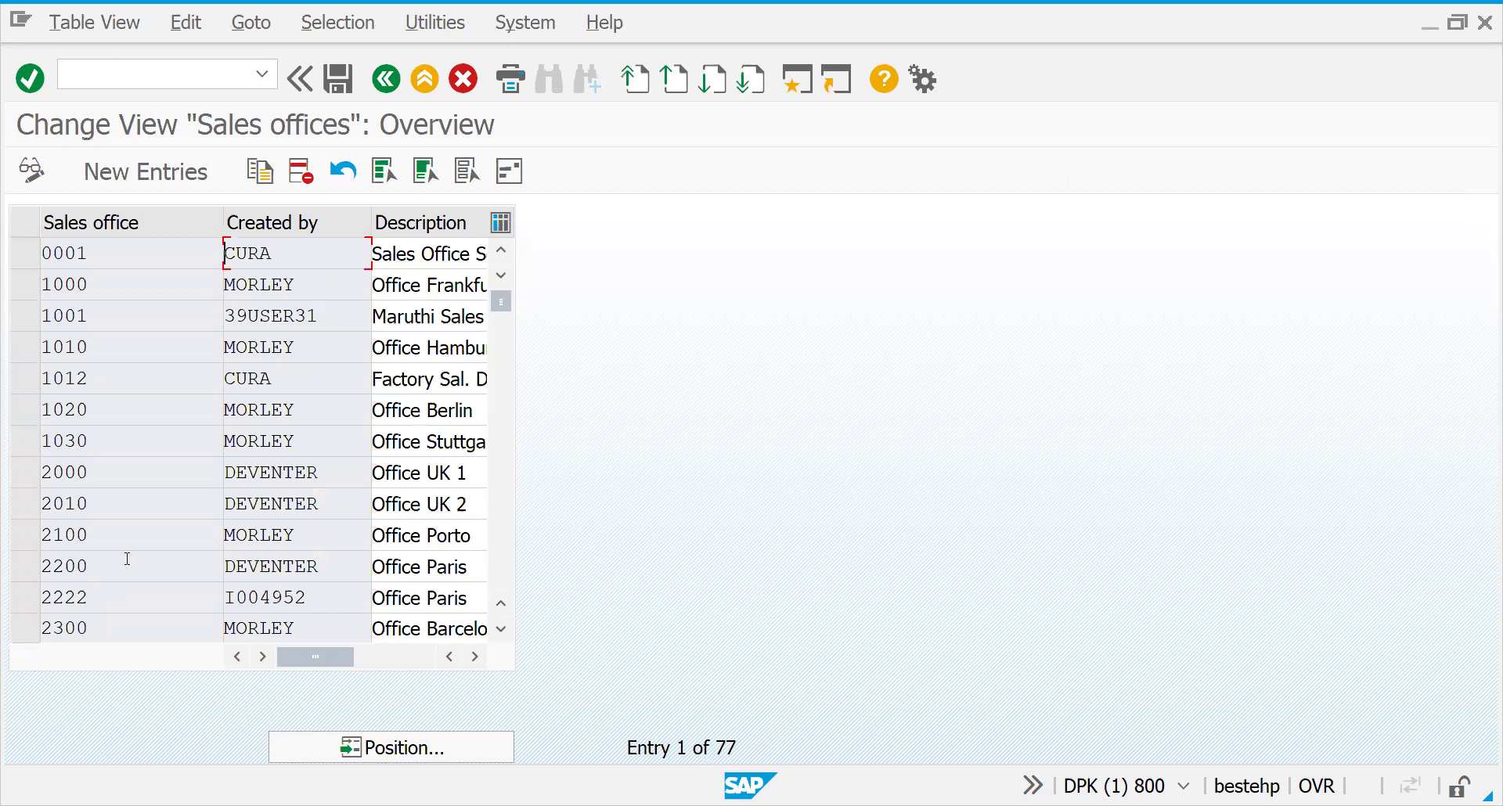
mouse_move(316, 656)
left_mouse_down()
mouse_move(392, 656)
mouse_move(316, 656)
left_mouse_up()
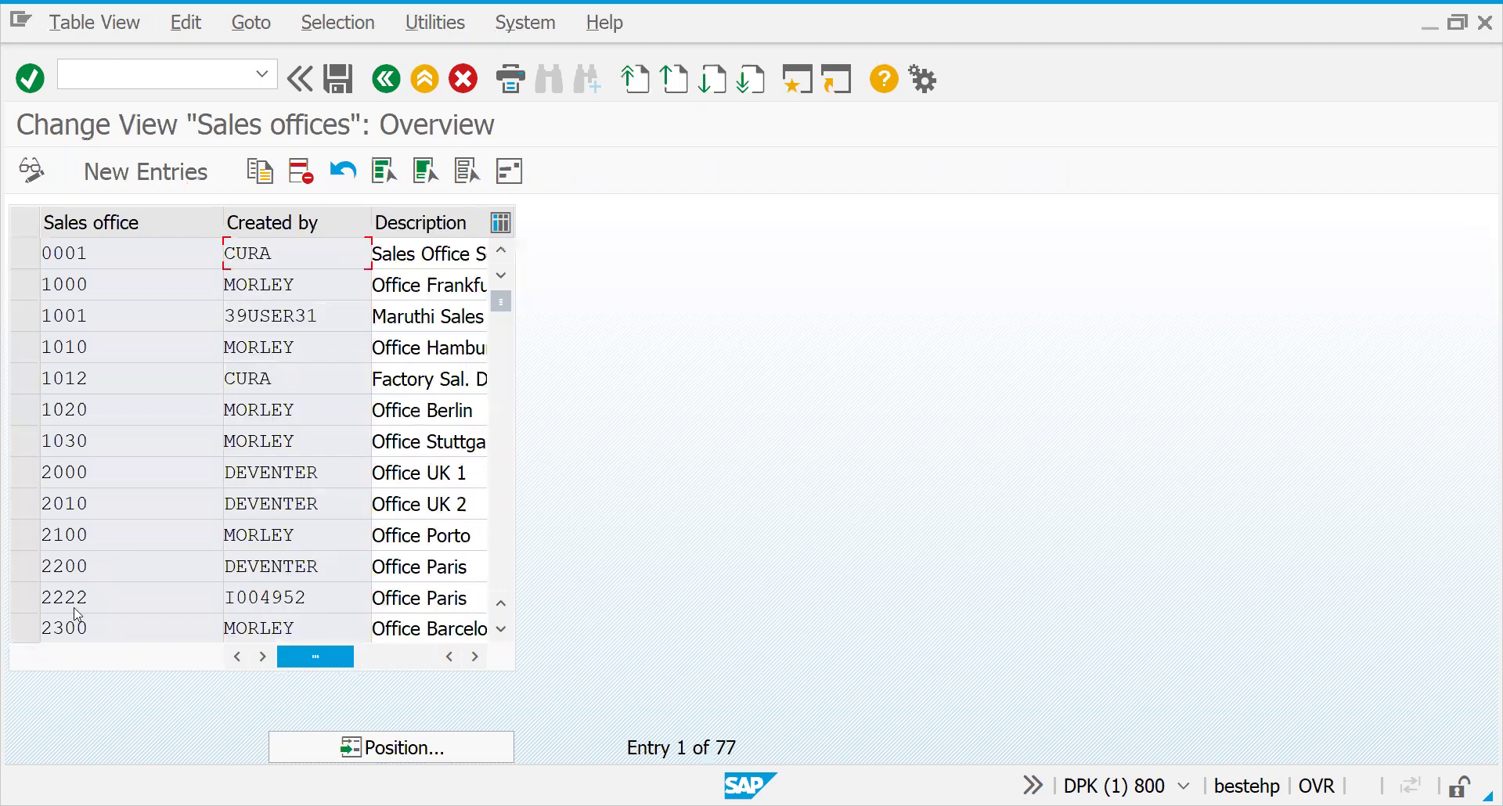
- Create a new sales office entry GS01 with the description SALES OFFICE1
left_click(105, 180)
type("GS01")
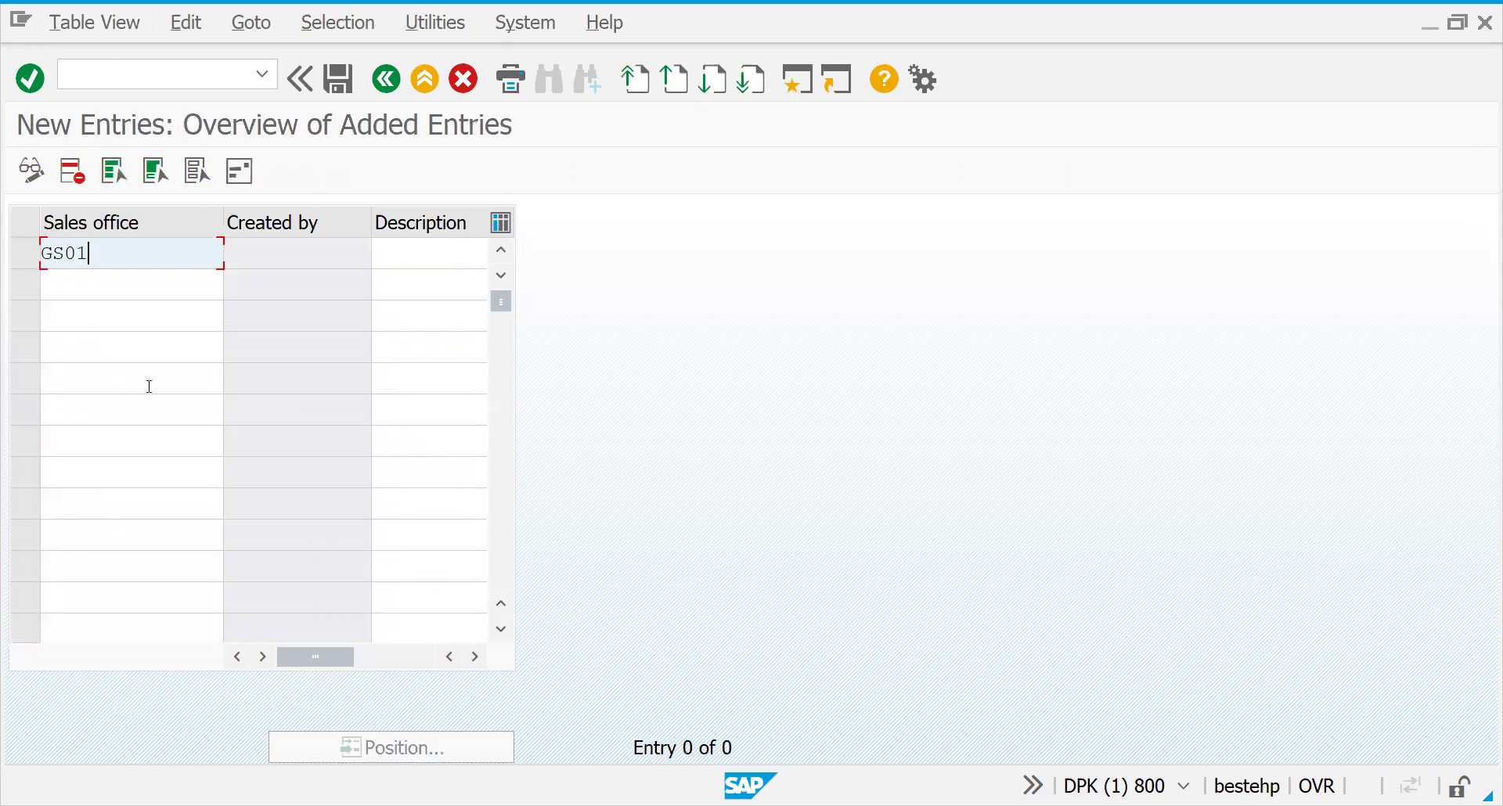
key("Return")
type("SALES ")
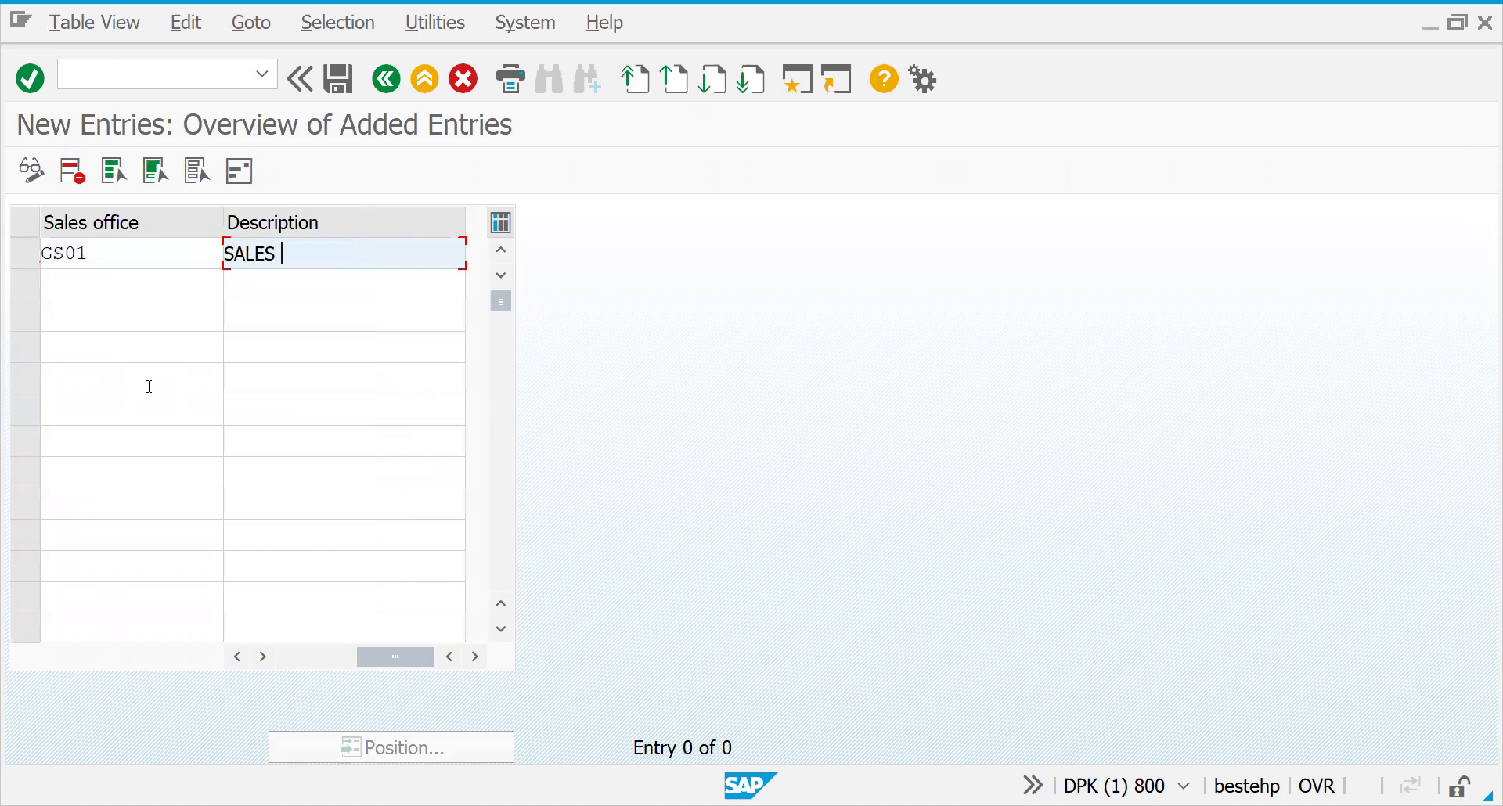
type("OFFICE1")
left_click(156, 284)
type("GS02")
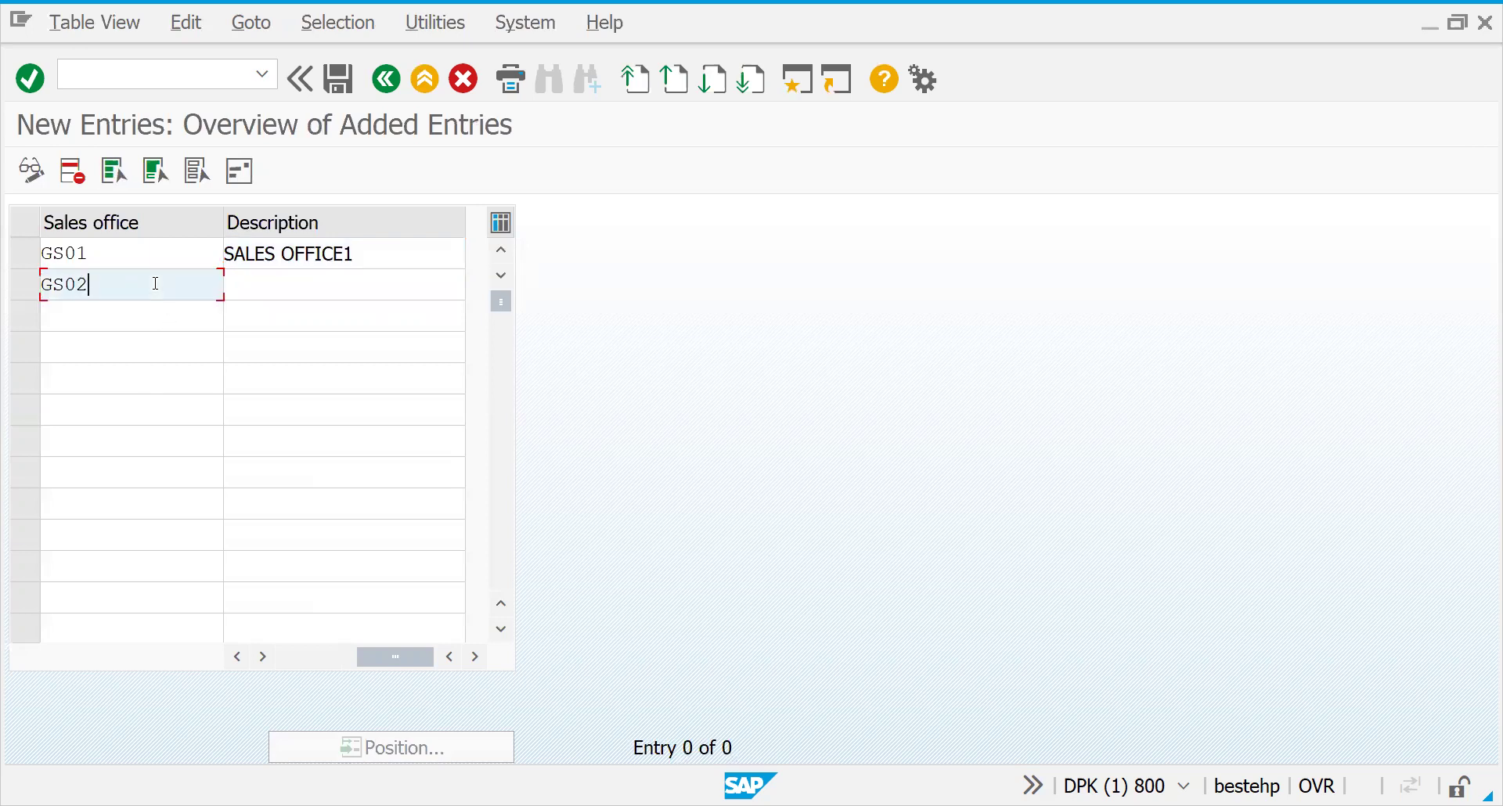
key("Tab")
type("SA")
key("BackSpace")
key("BackSpace")
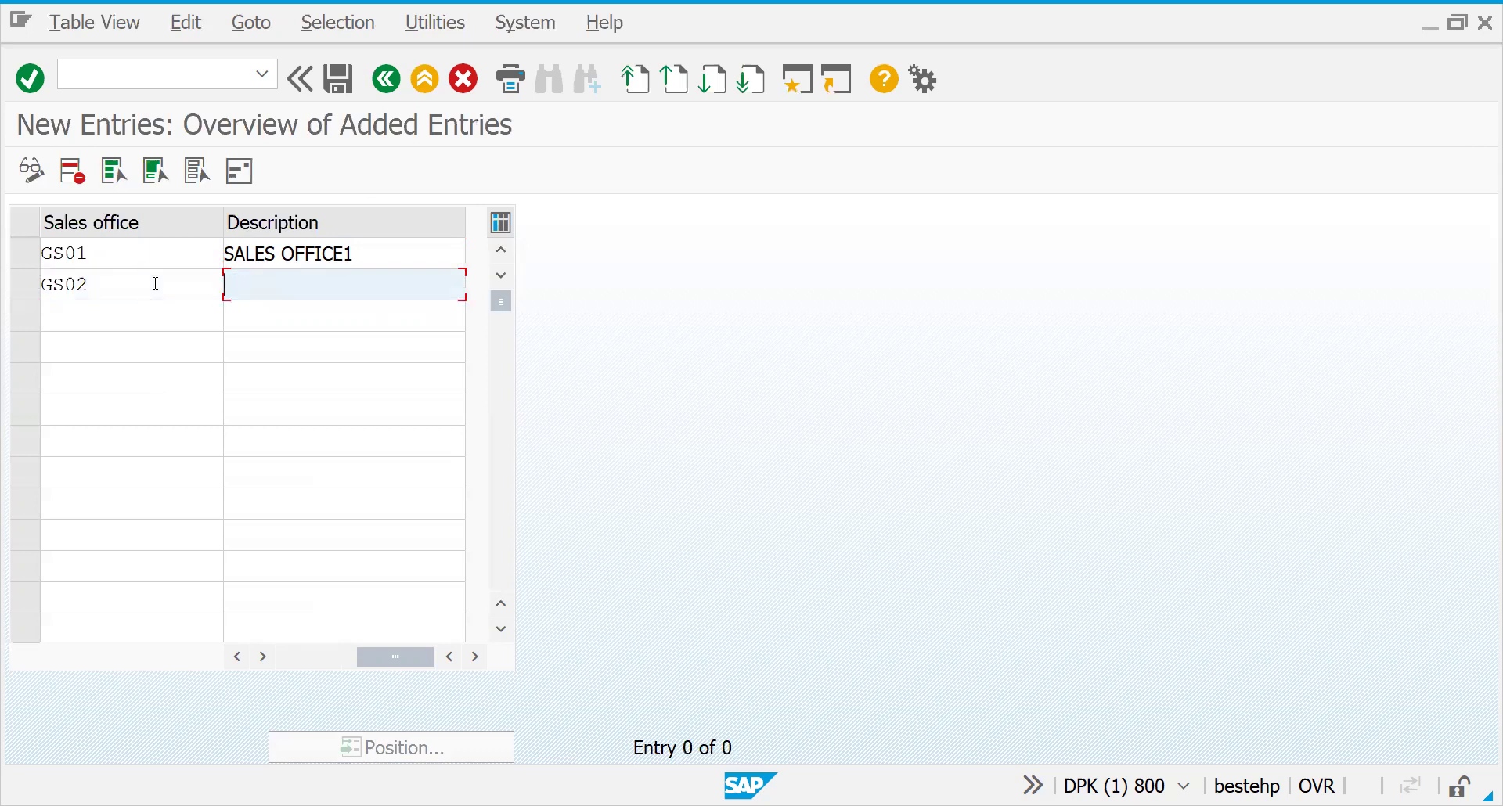
left_click(137, 284)
key("BackSpace")
key("BackSpace")
key("BackSpace")
key("BackSpace")
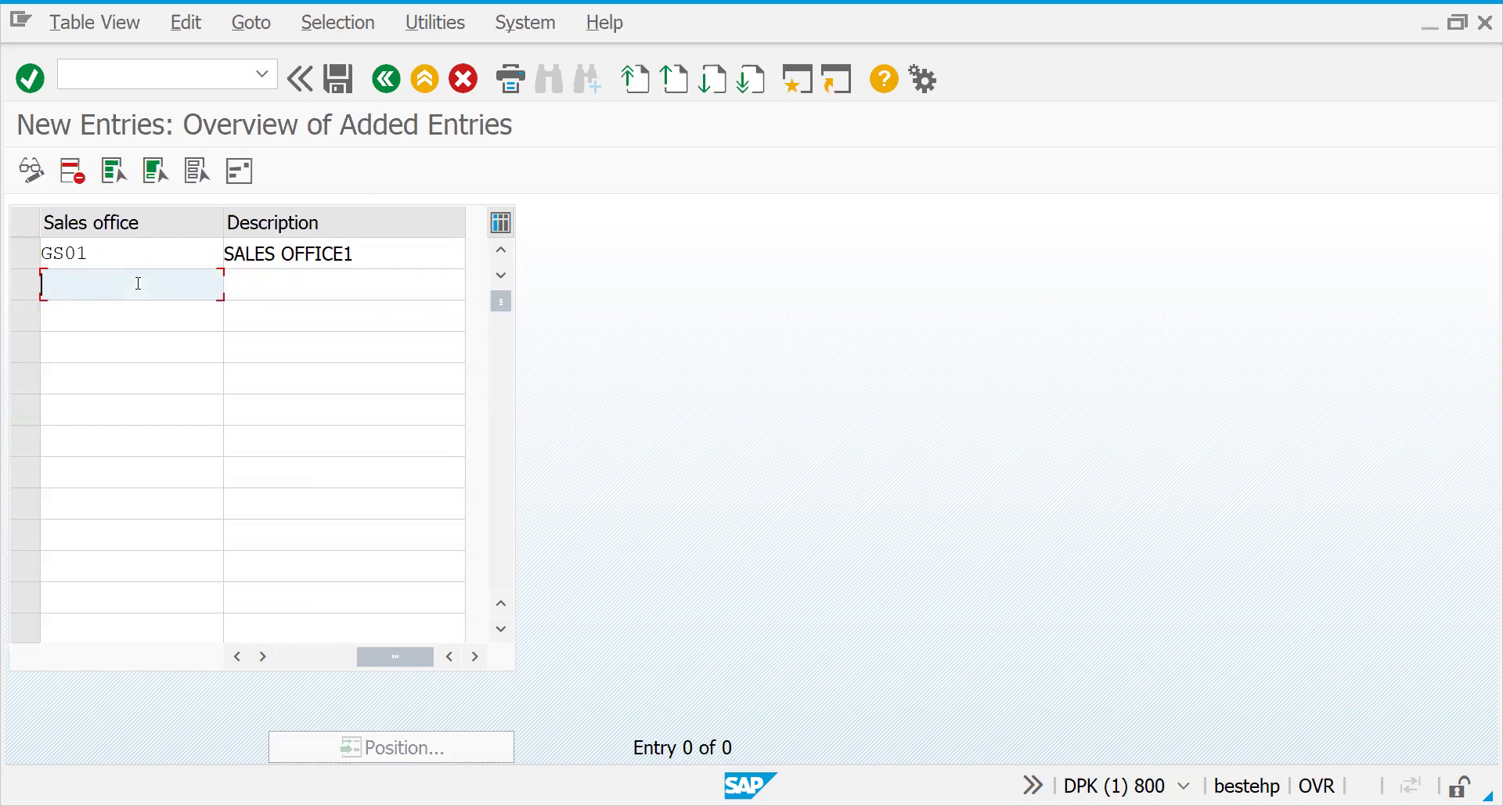
- Confirm the GS01 entry and enter GS01 SALES OFFICE as the name in its address, leaving the title blank
key("Return")
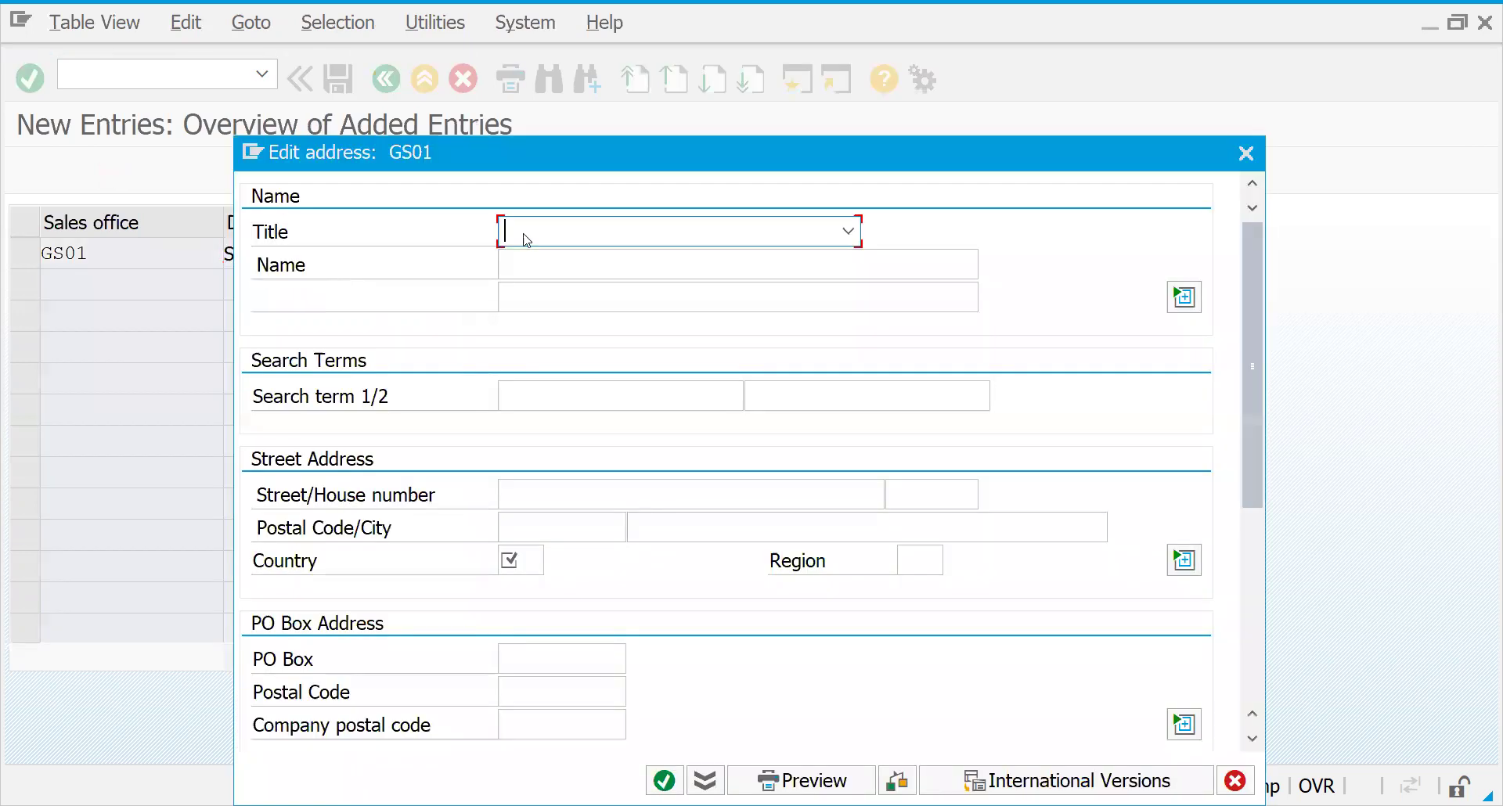
left_click(649, 241)
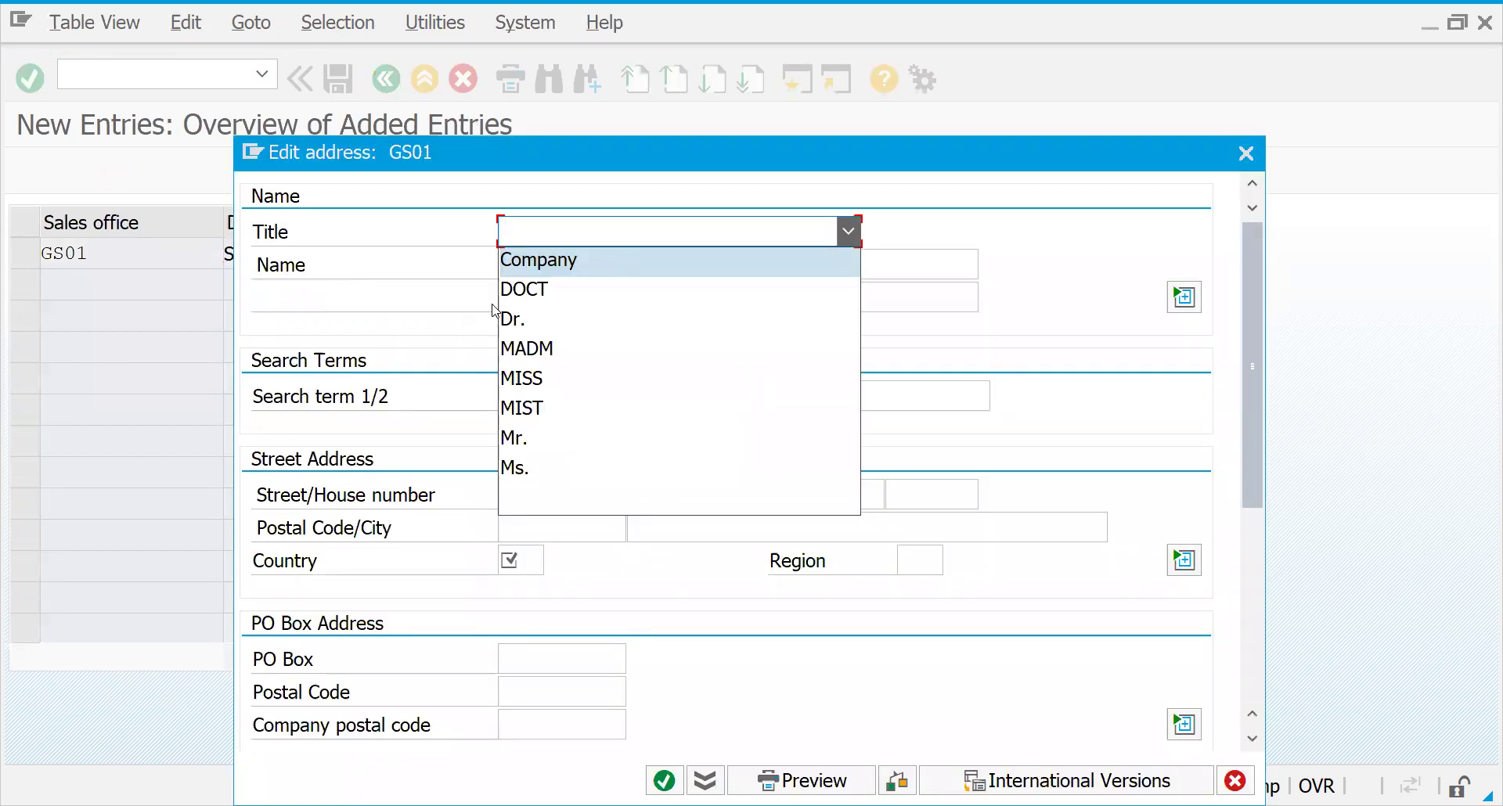
left_click(562, 501)
left_click(541, 266)
type("G")
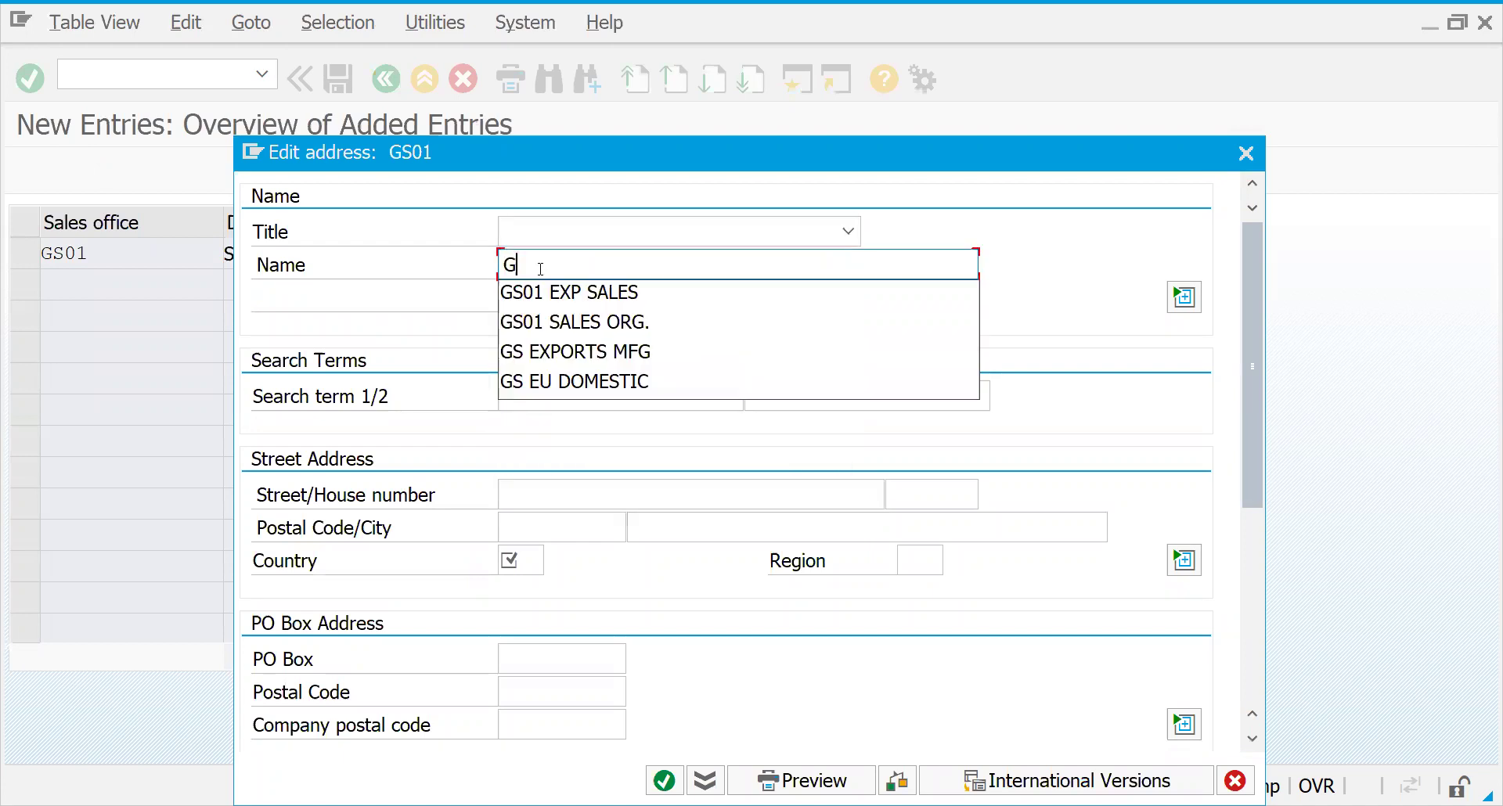
type("S01 ")
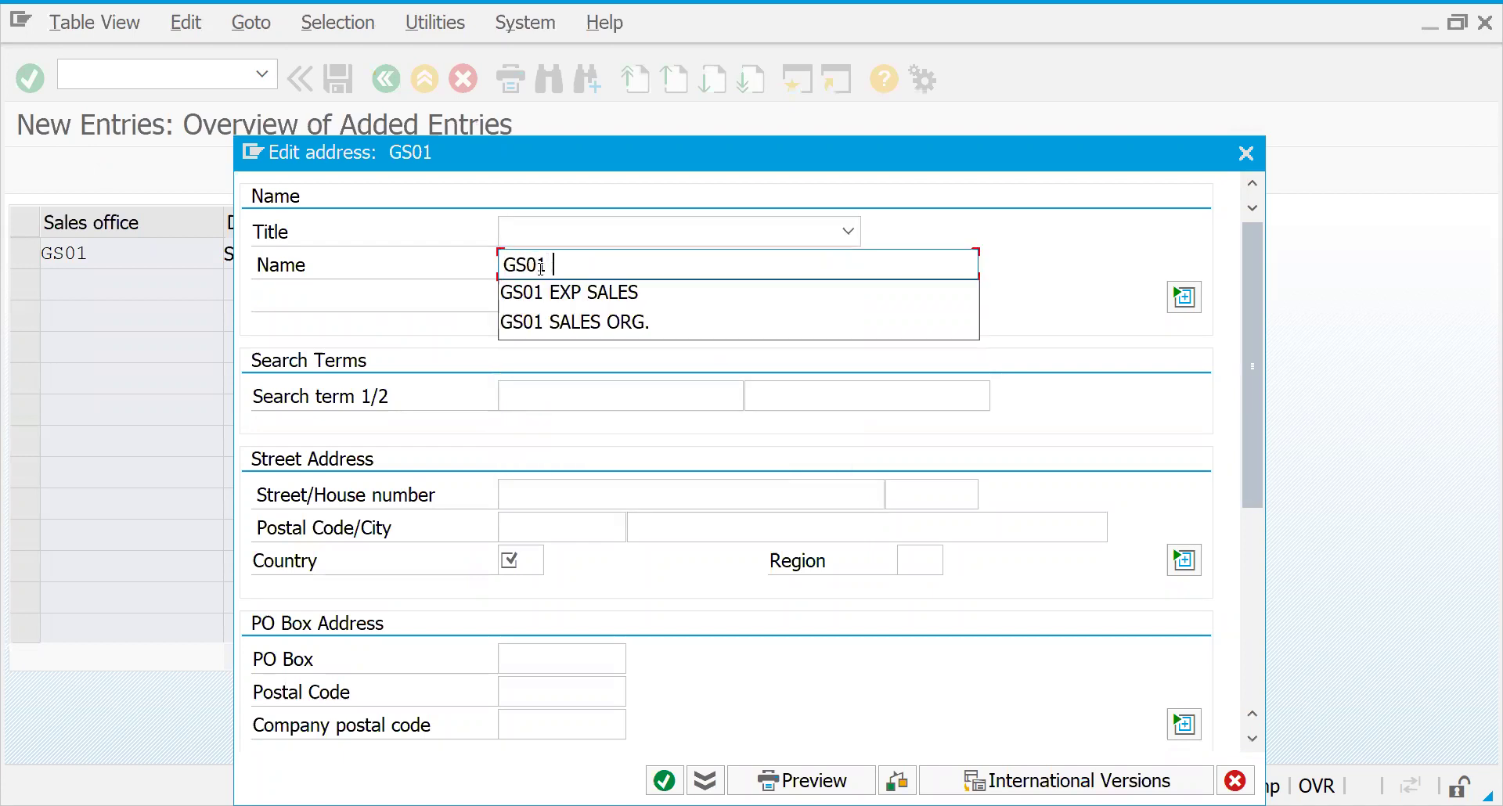
type("SALES OFFICE")
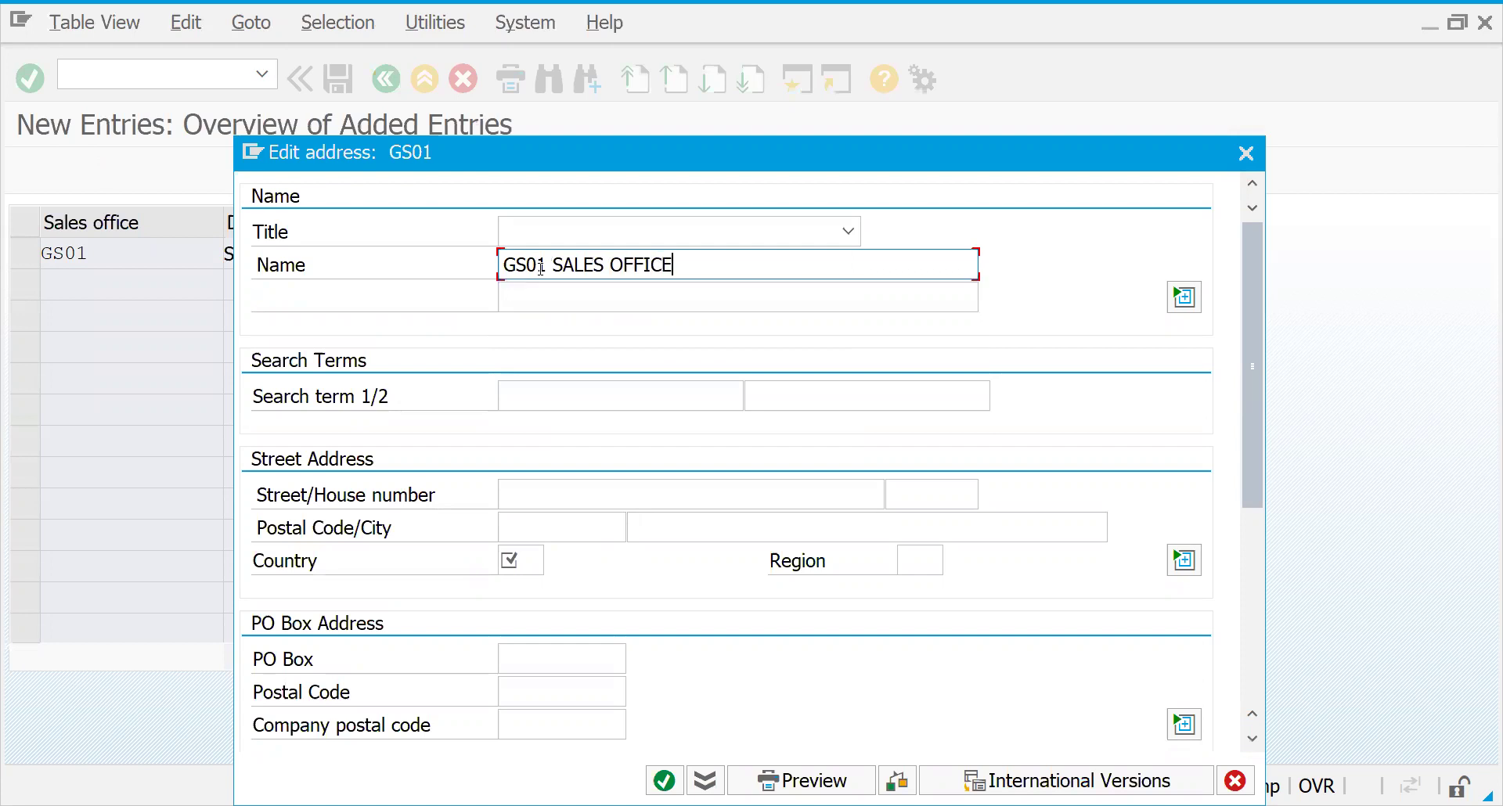
- Complete the GS01 street address with the postal code, city GERMANY, country DE and region 02, and confirm it
left_click(538, 529)
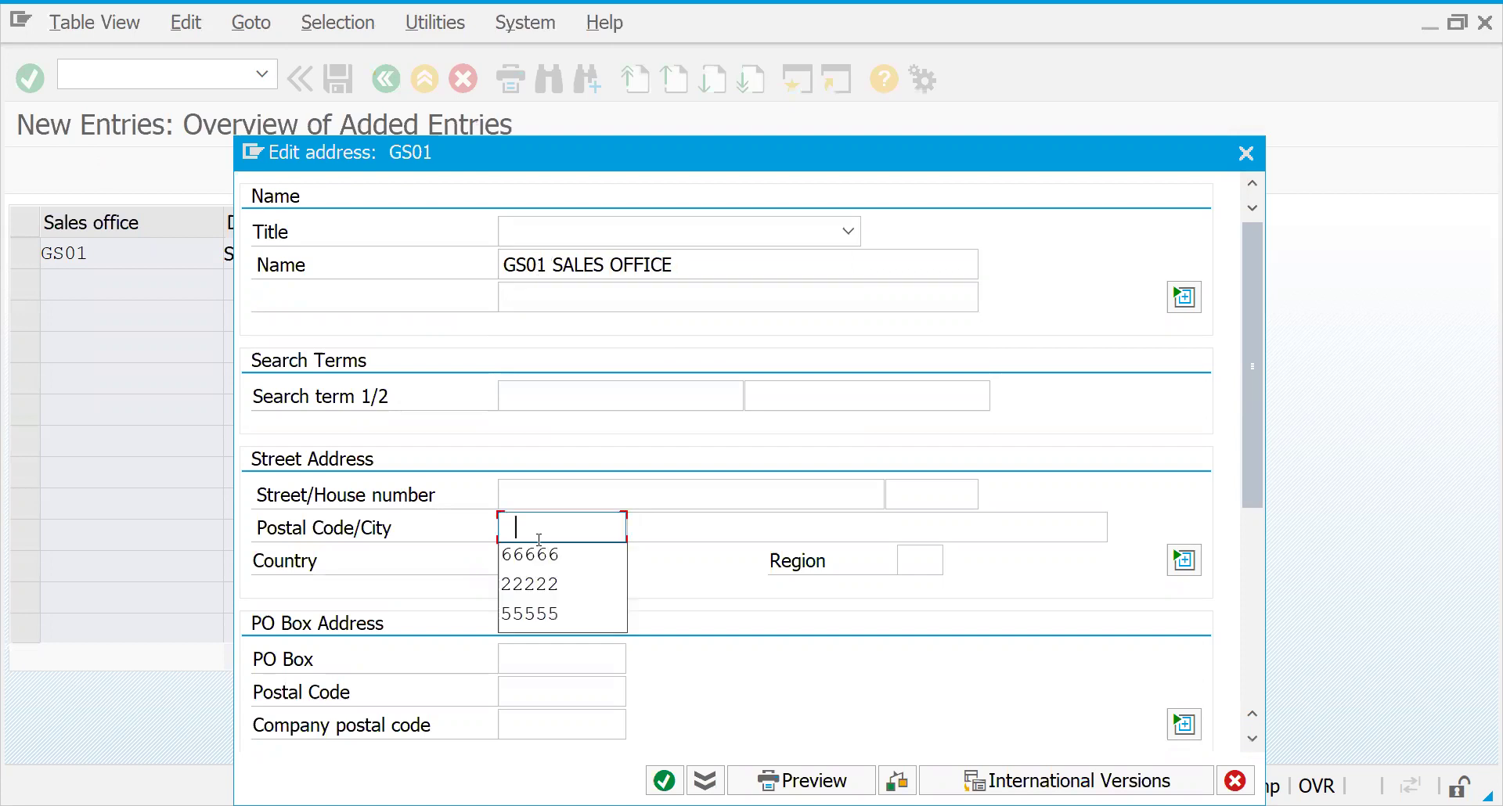
left_click(588, 555)
left_click(652, 535)
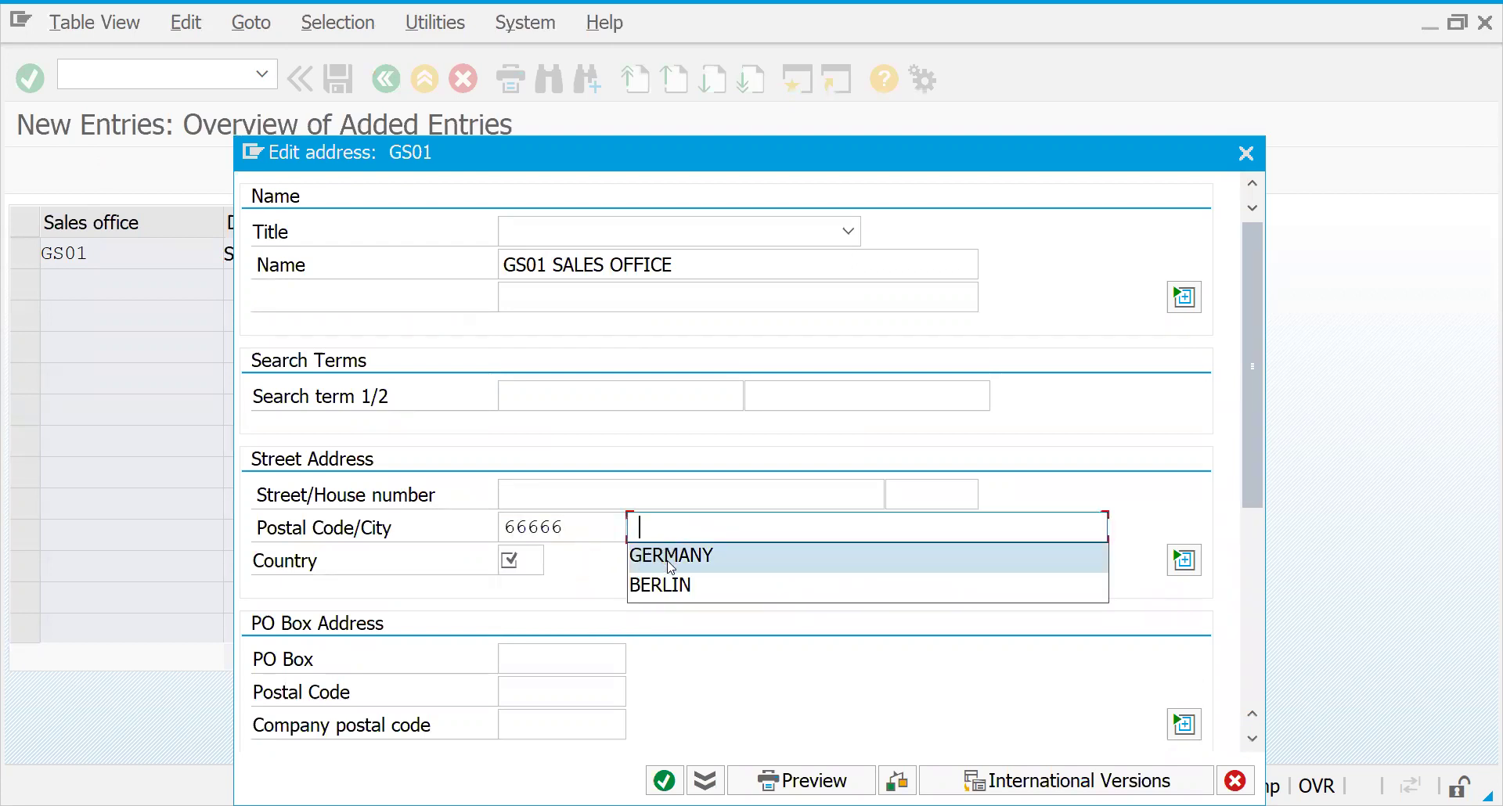
left_click(671, 558)
left_click(518, 561)
left_click(517, 588)
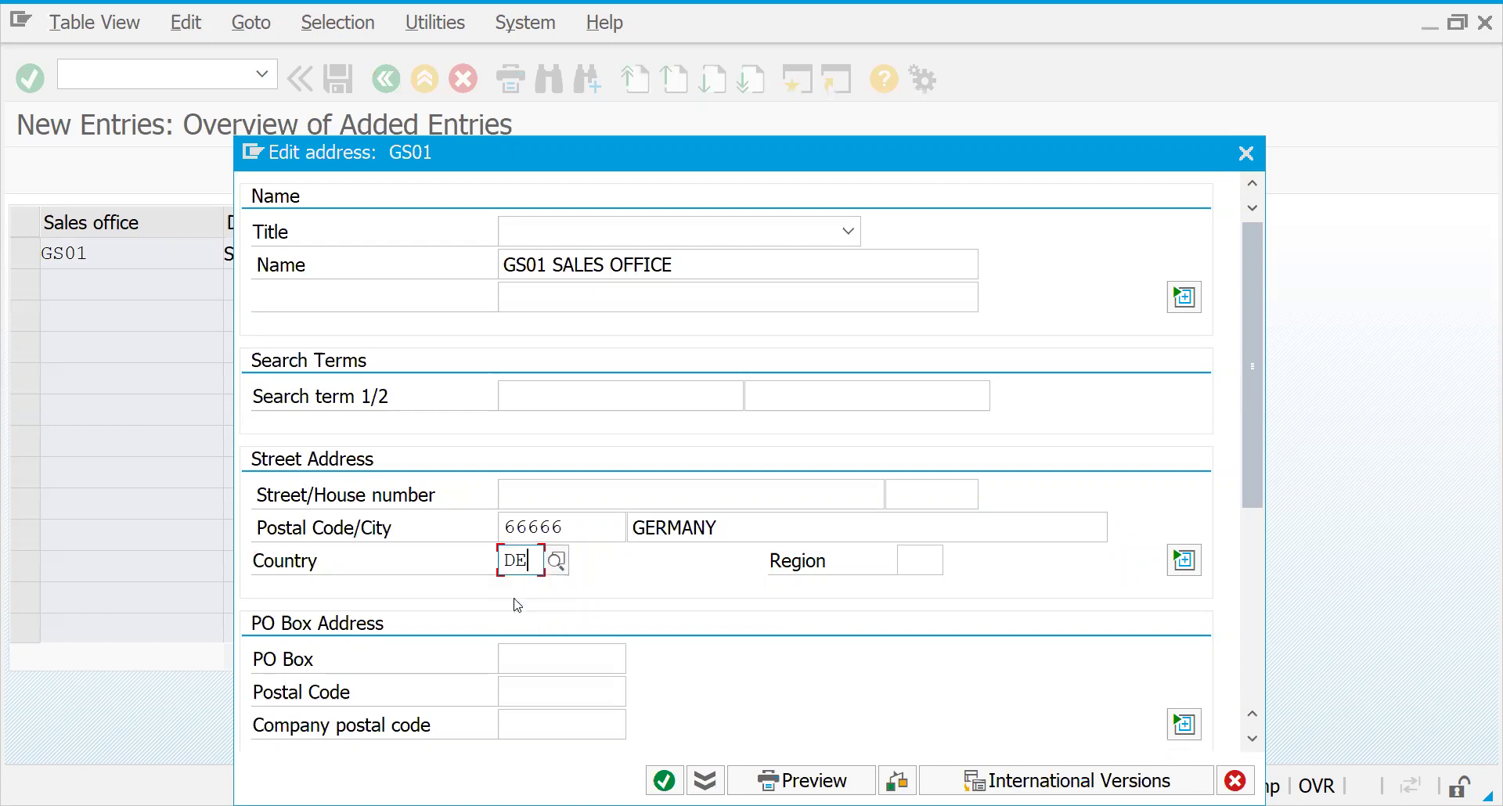
left_click(908, 566)
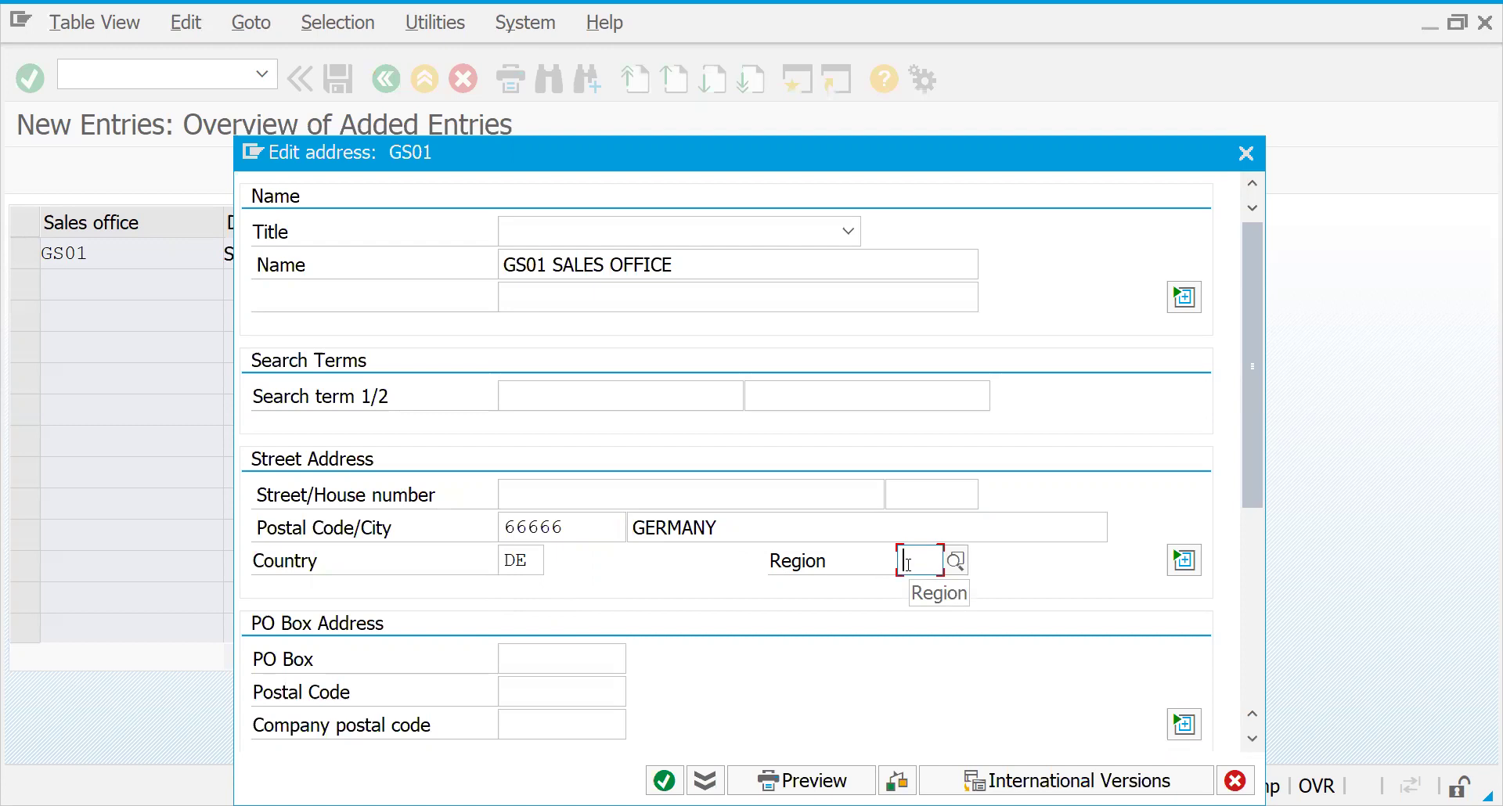
left_click(909, 563)
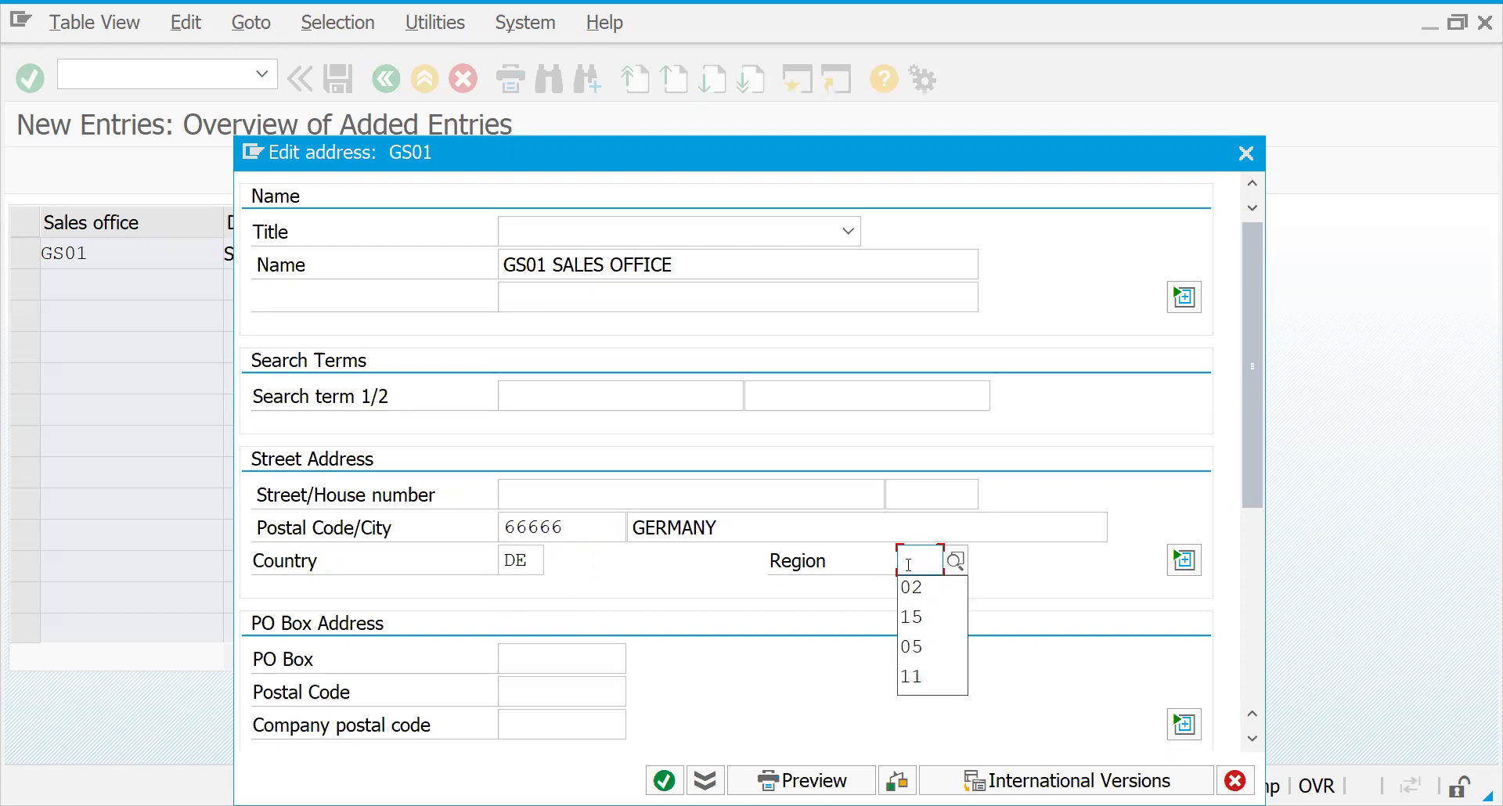
left_click(911, 587)
key("Return")
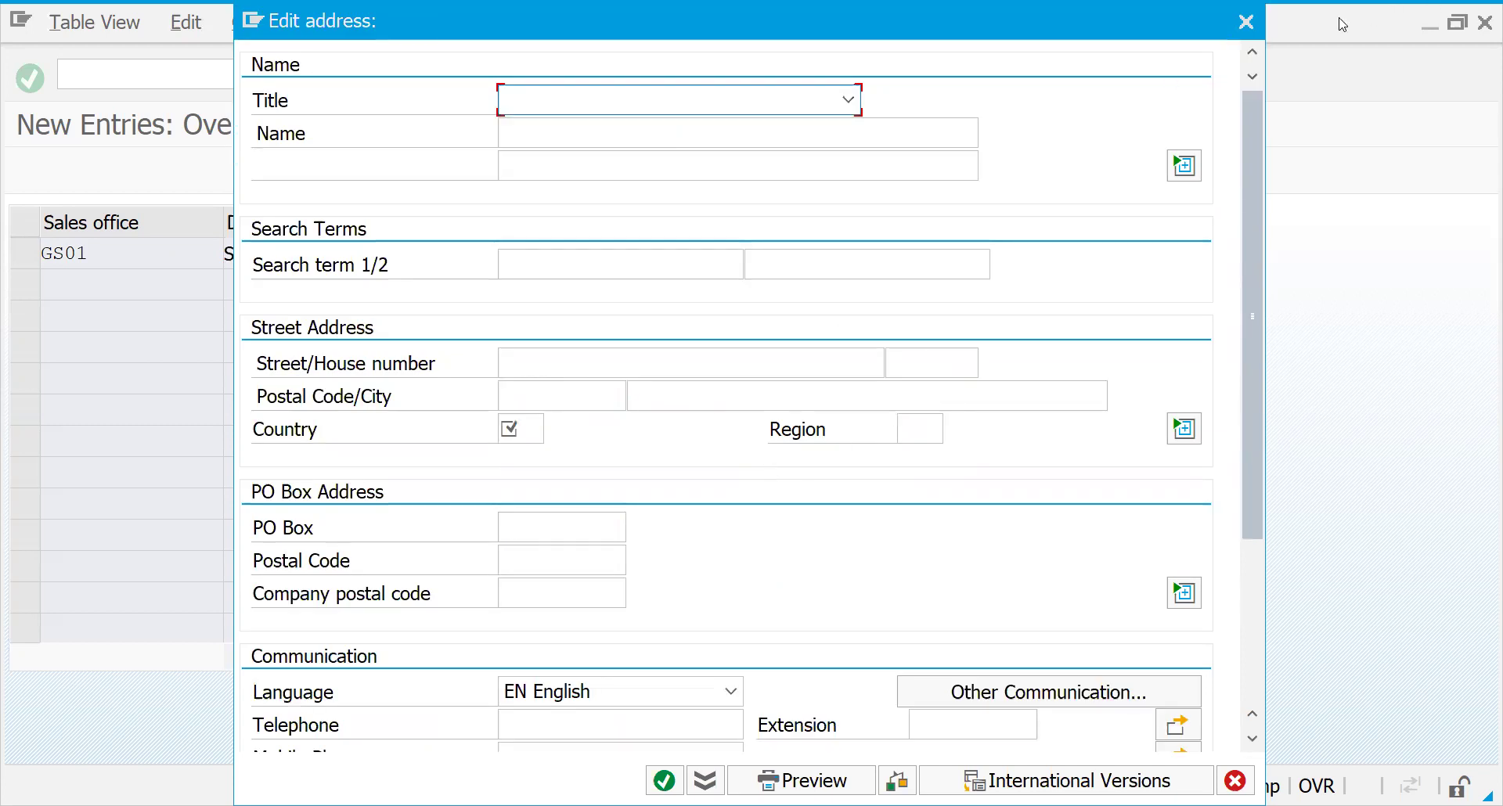
- Exit the blank second address without keeping its data and delete the empty sales office row below GS01
left_click(1247, 23)
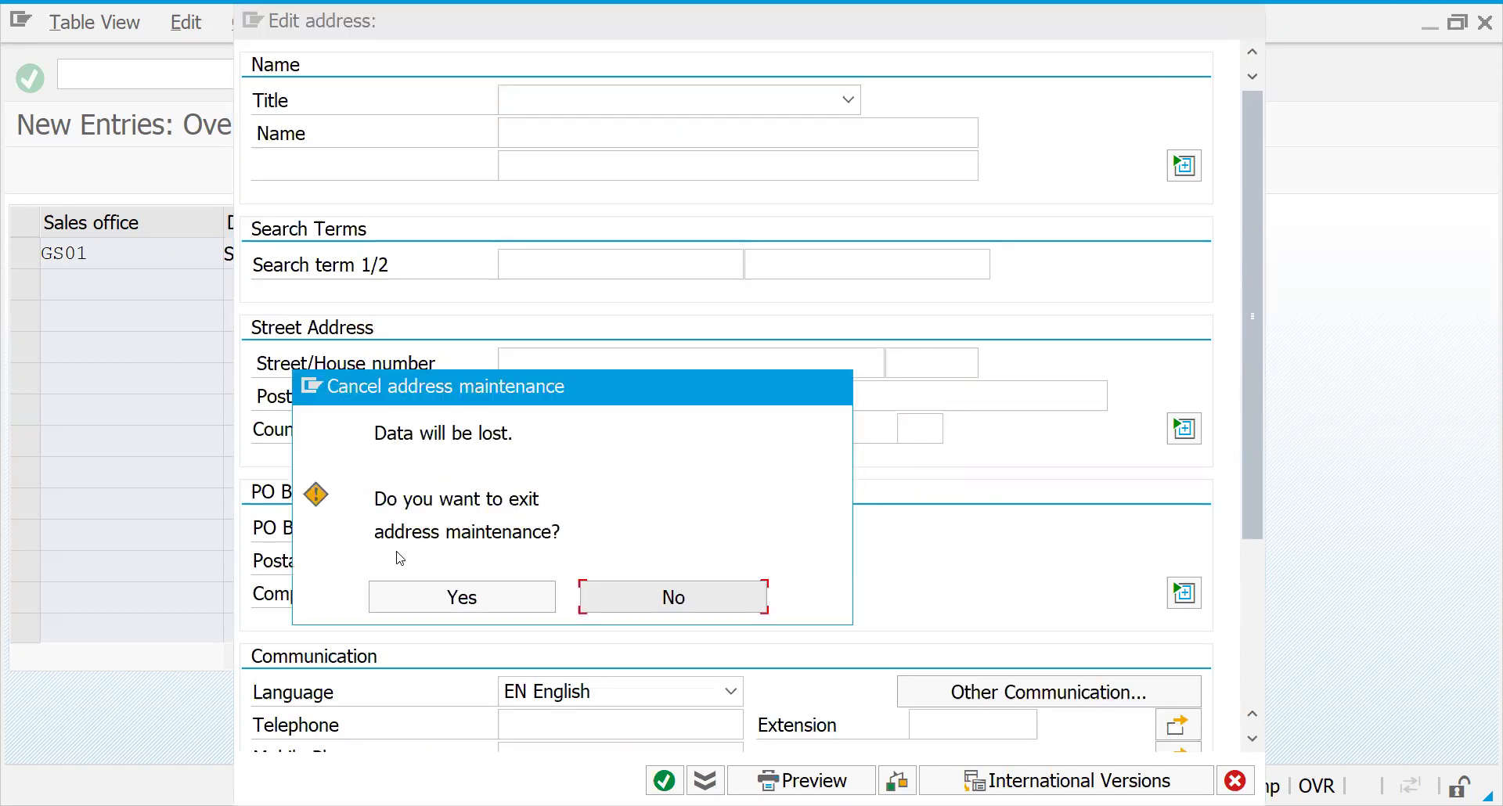
left_click(427, 591)
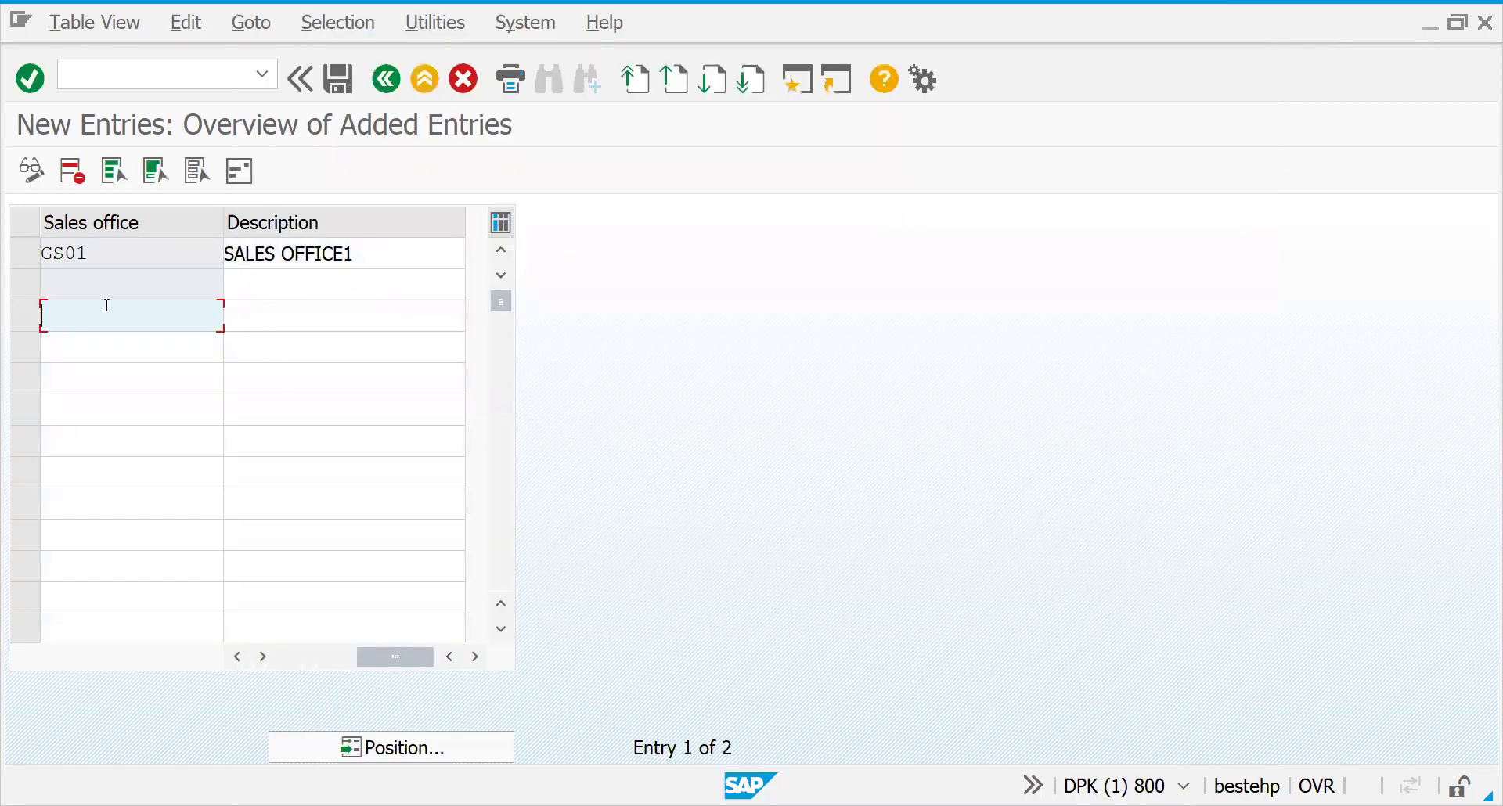
left_click(28, 283)
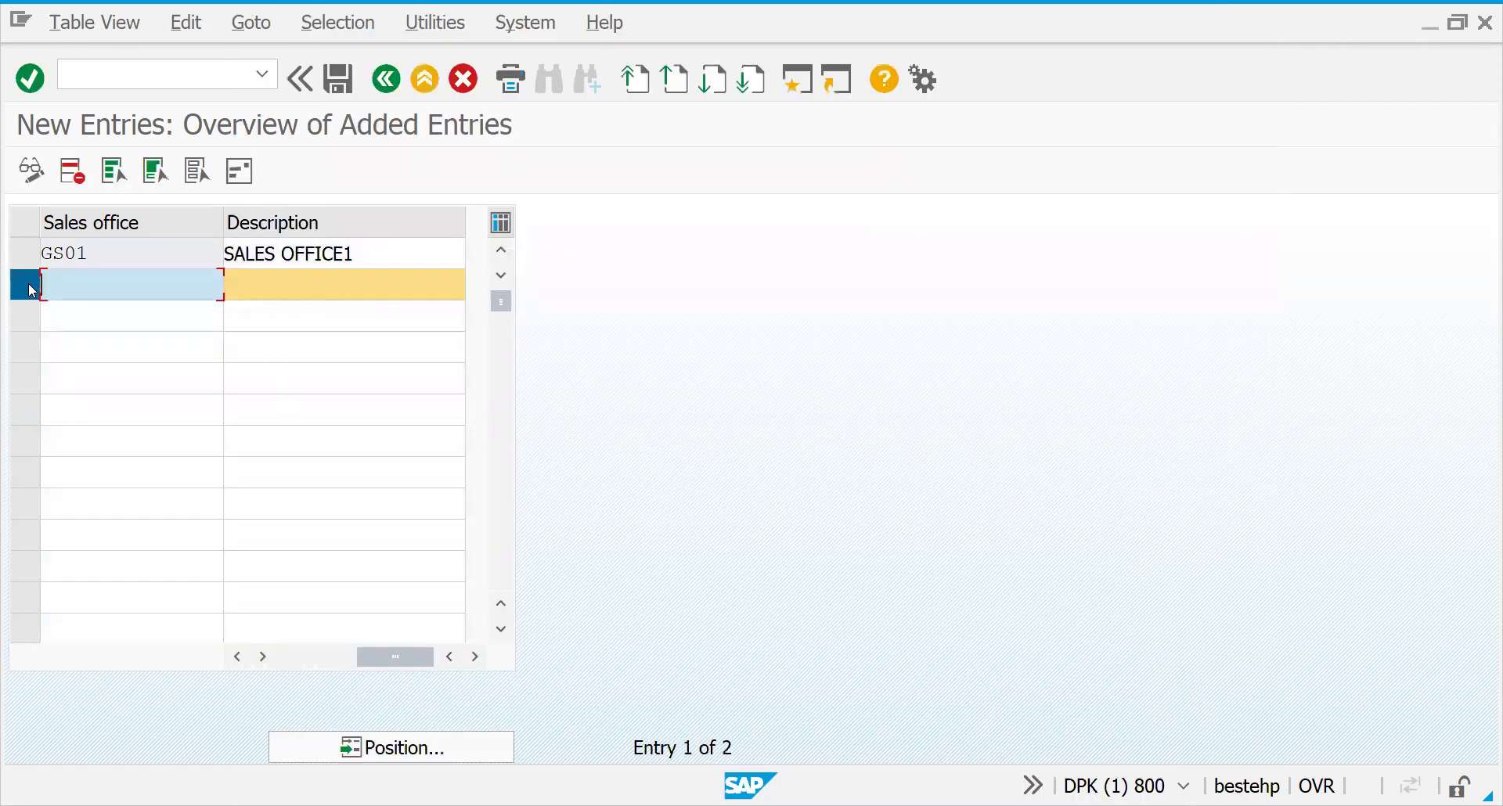
left_click(73, 171)
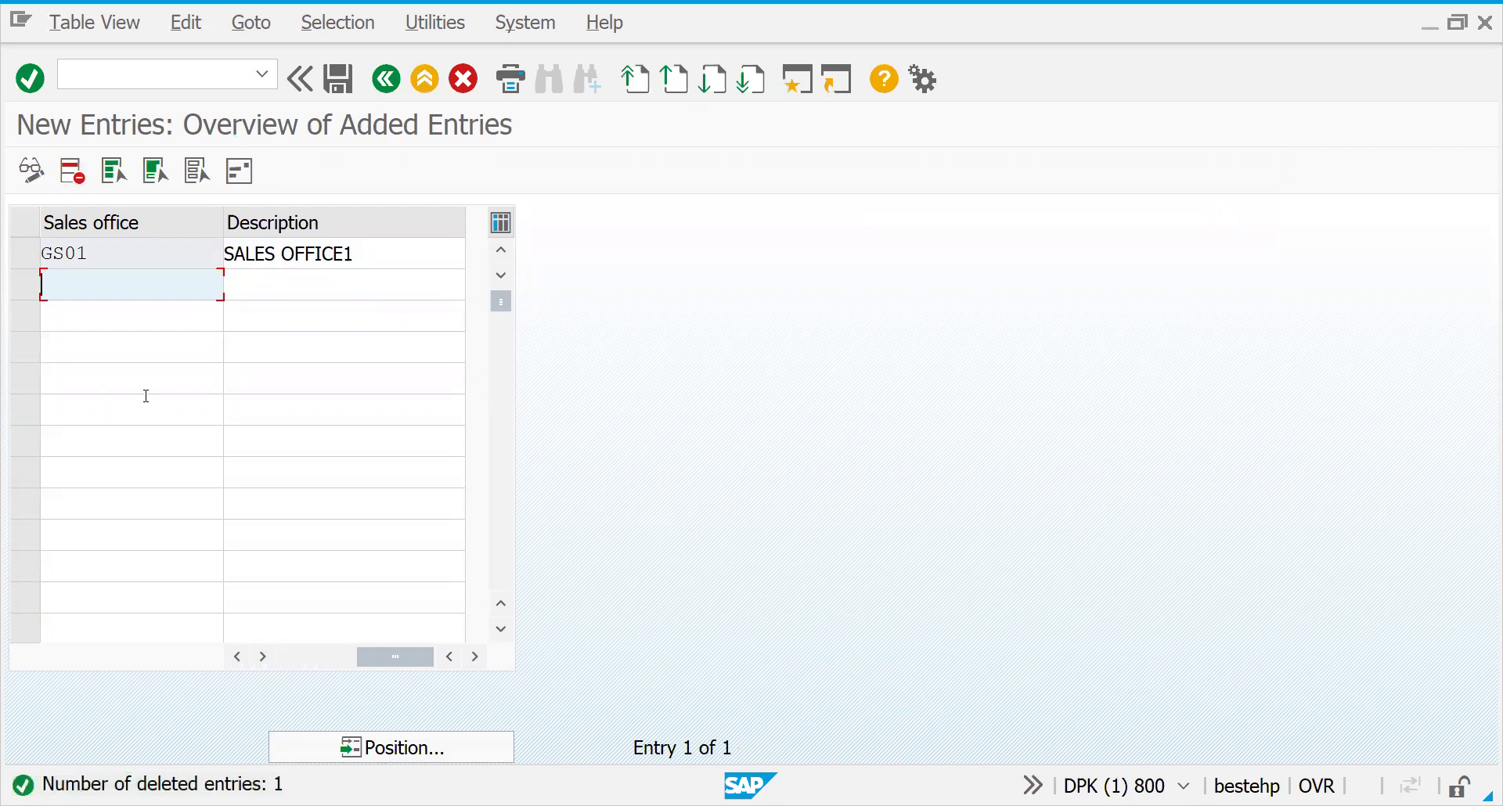
- Save sales office GS01 to the SD: ORG ELEMENT SETTINGS customizing request and select its row
key("ctrl+s")
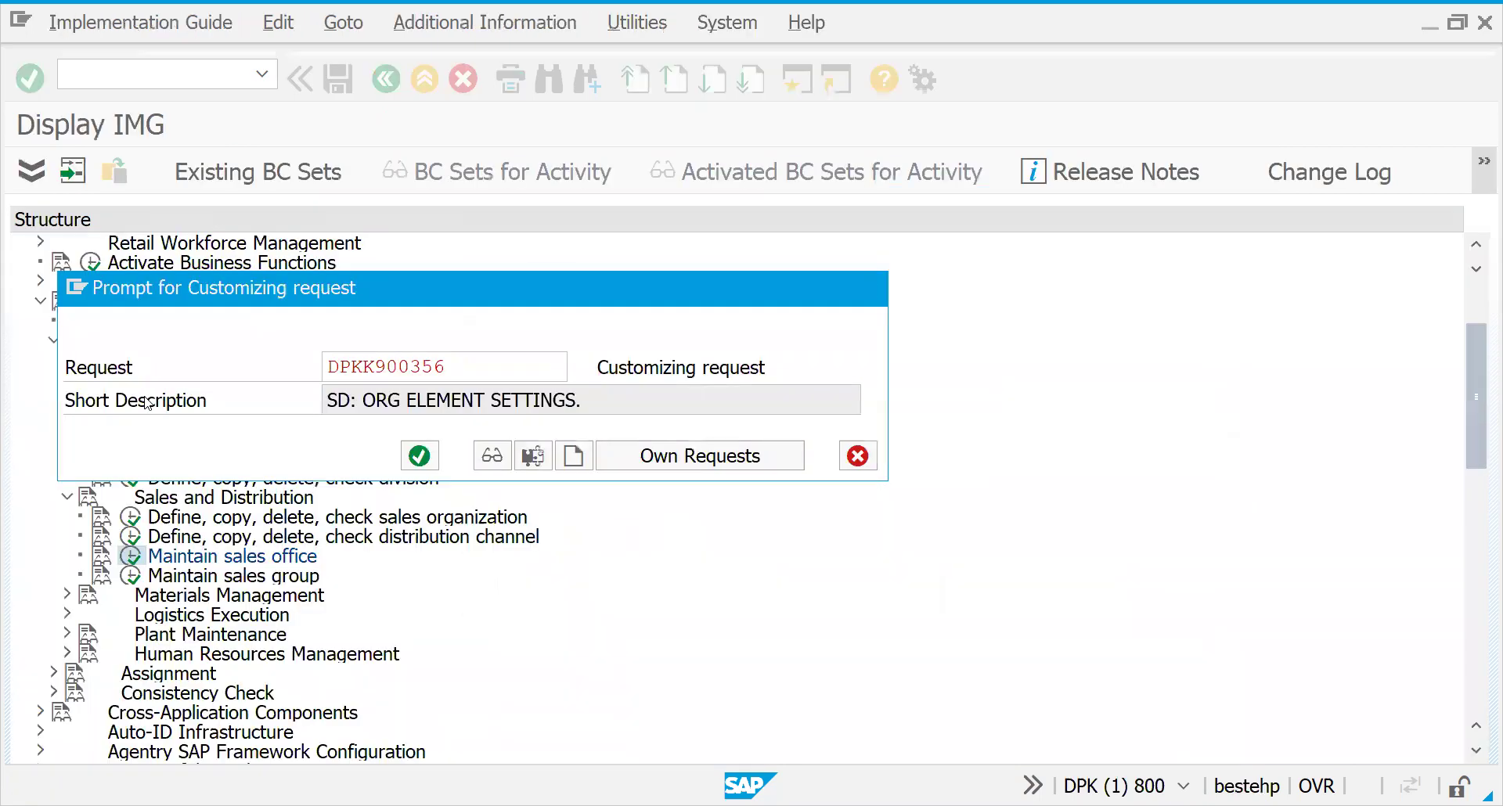
key("Return")
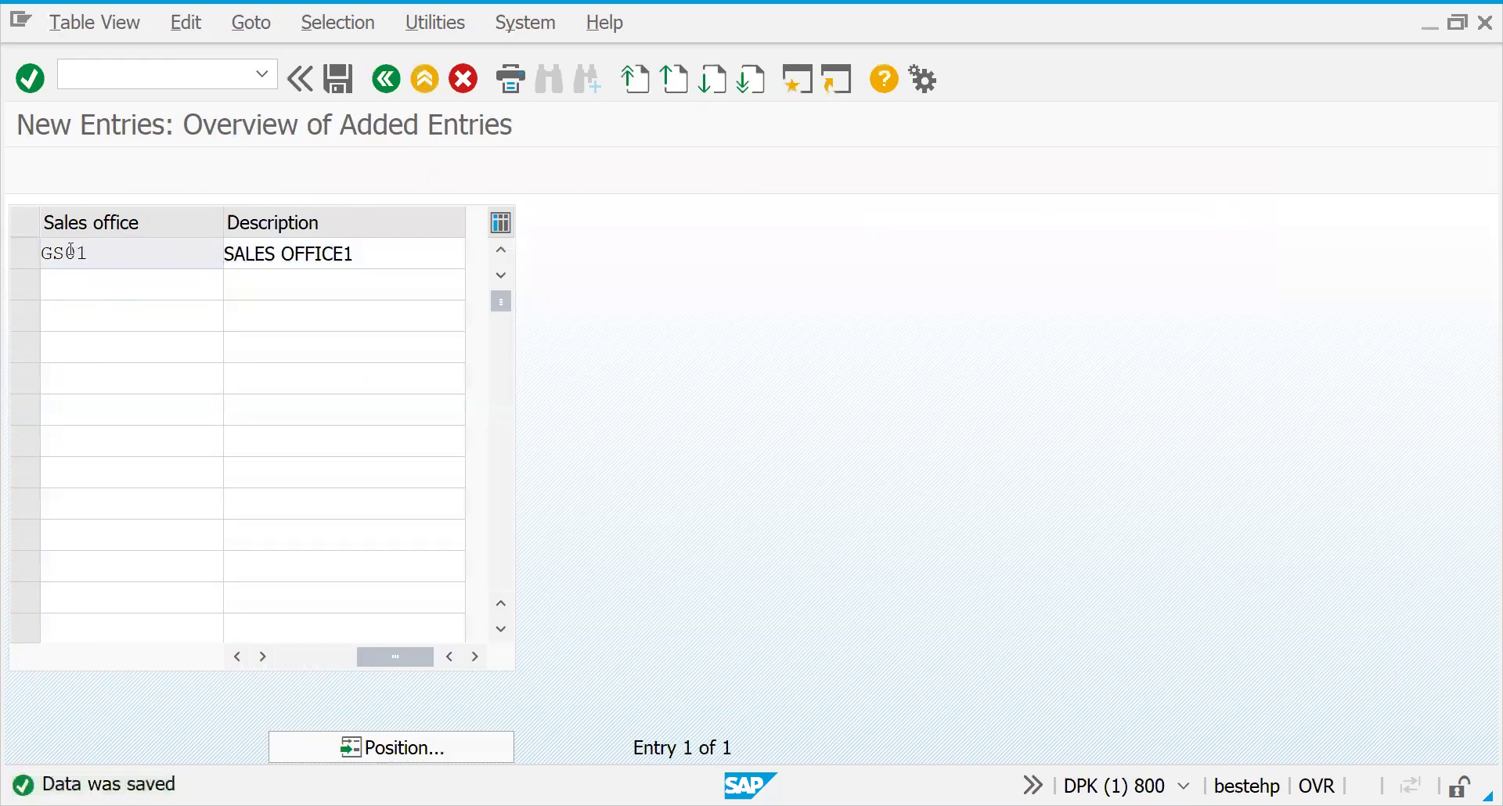
left_click(21, 260)
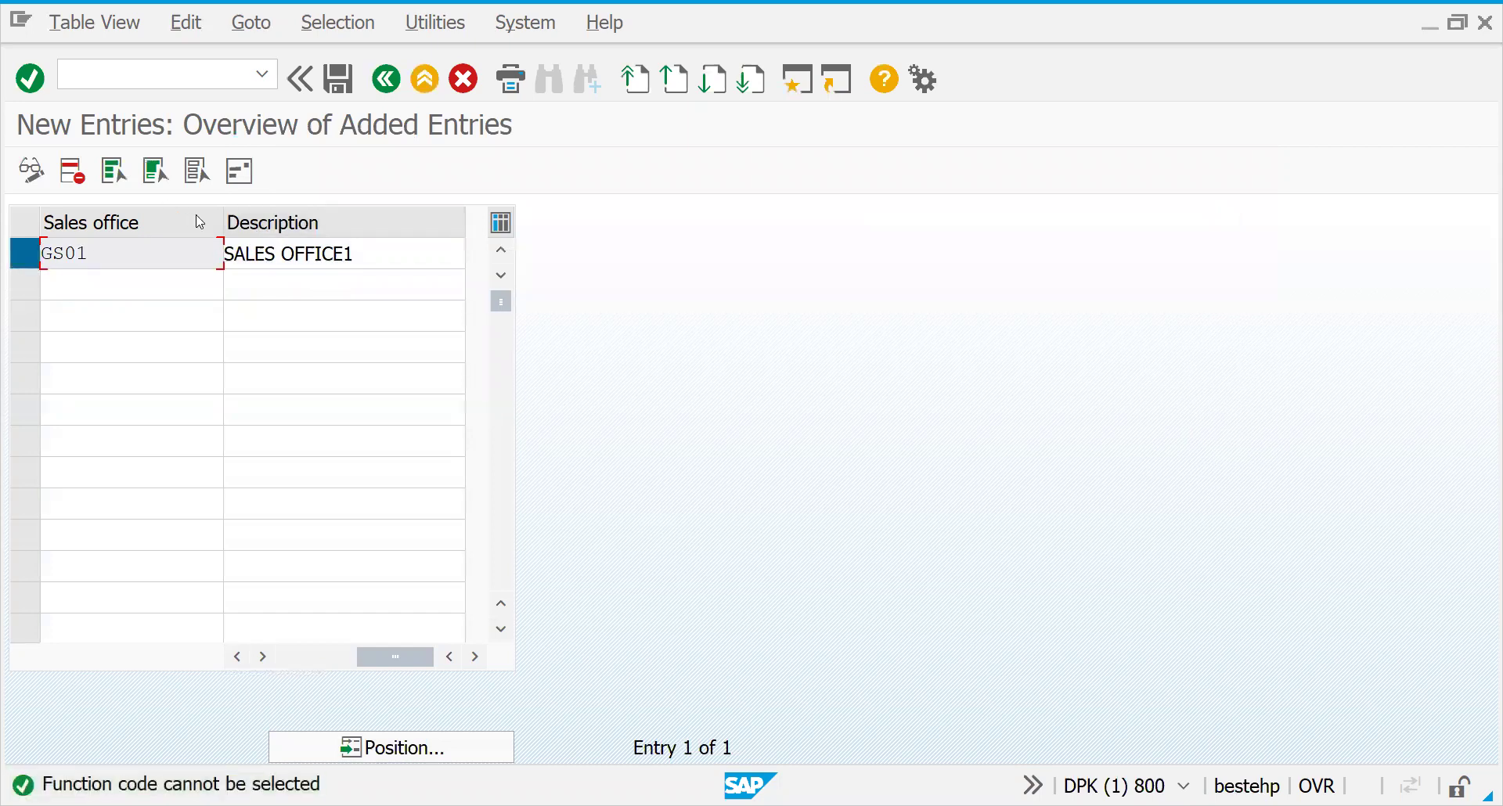
- Return to the sales offices overview and position the list at GS01
left_click(239, 177)
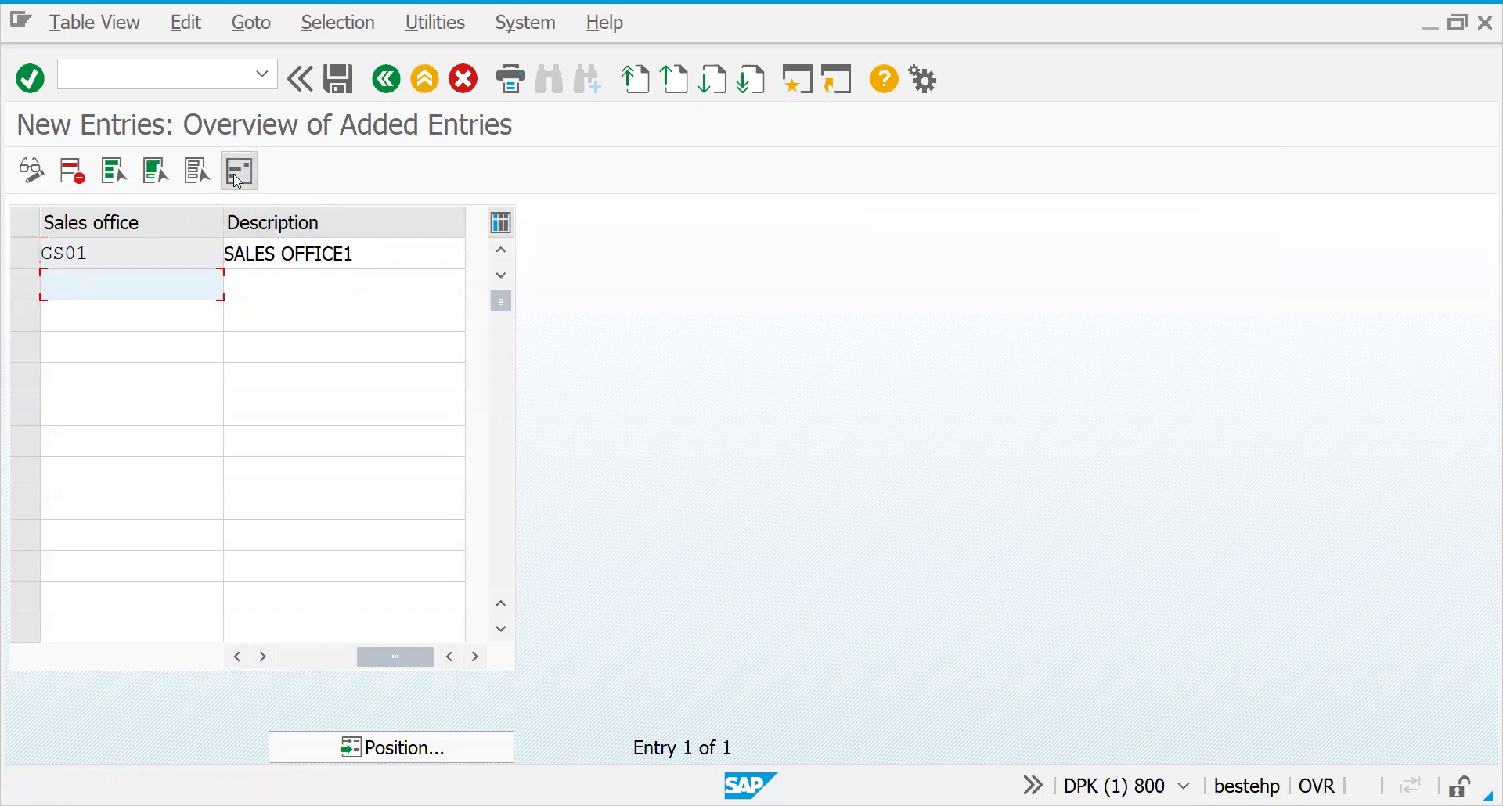
left_click(247, 177)
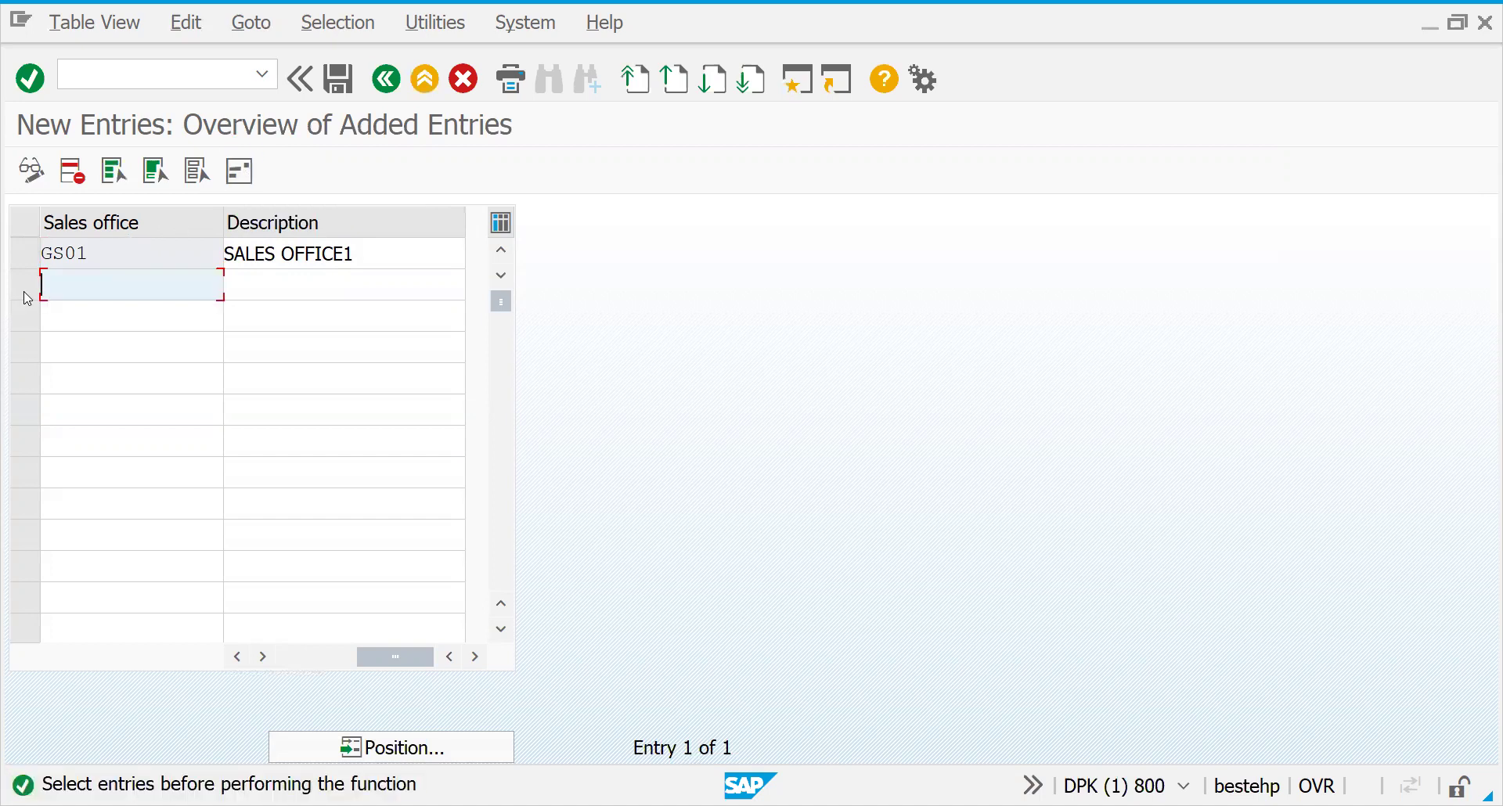
left_click(386, 78)
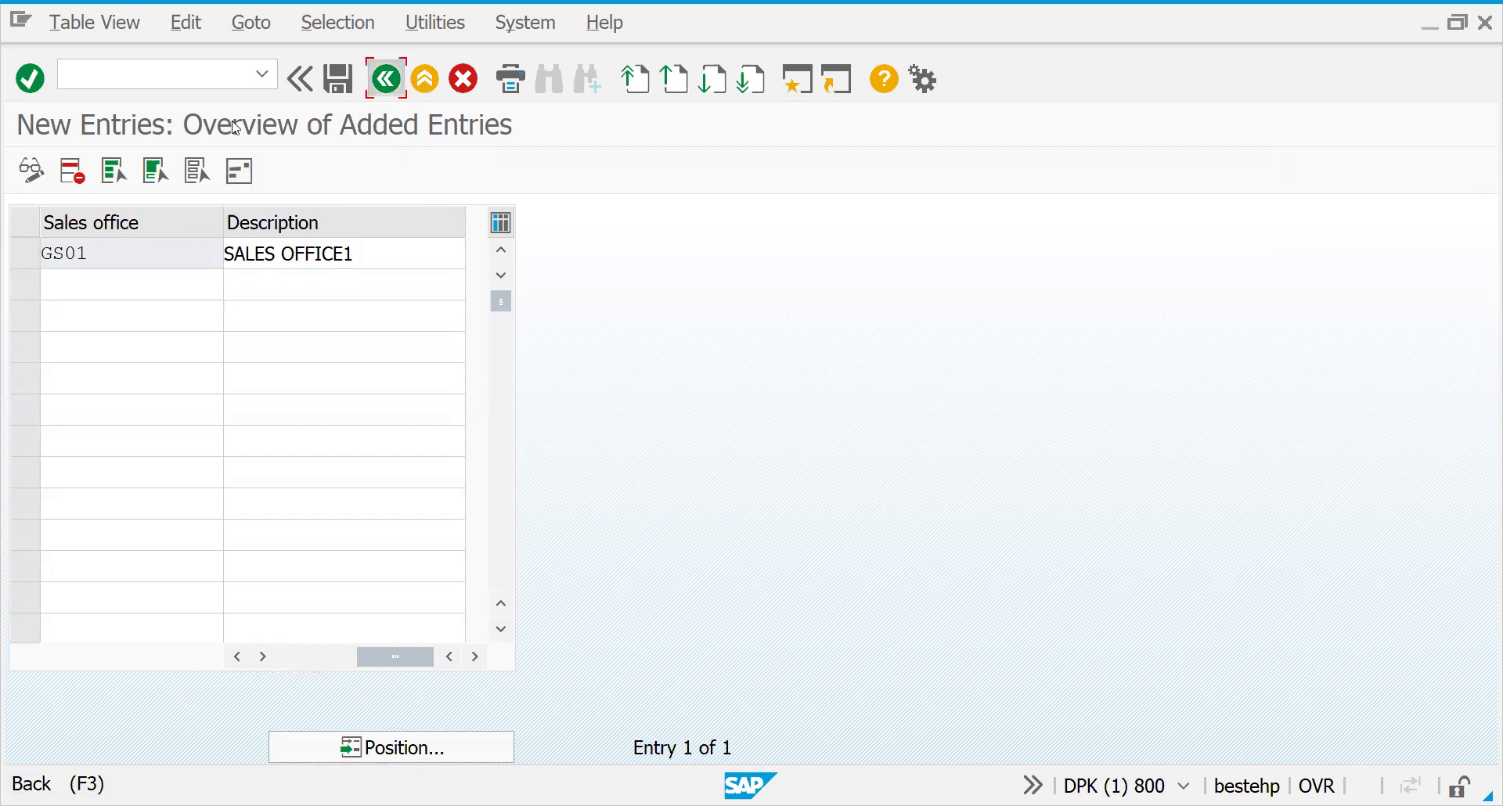
left_click(344, 748)
type("GS01")
key("Return")
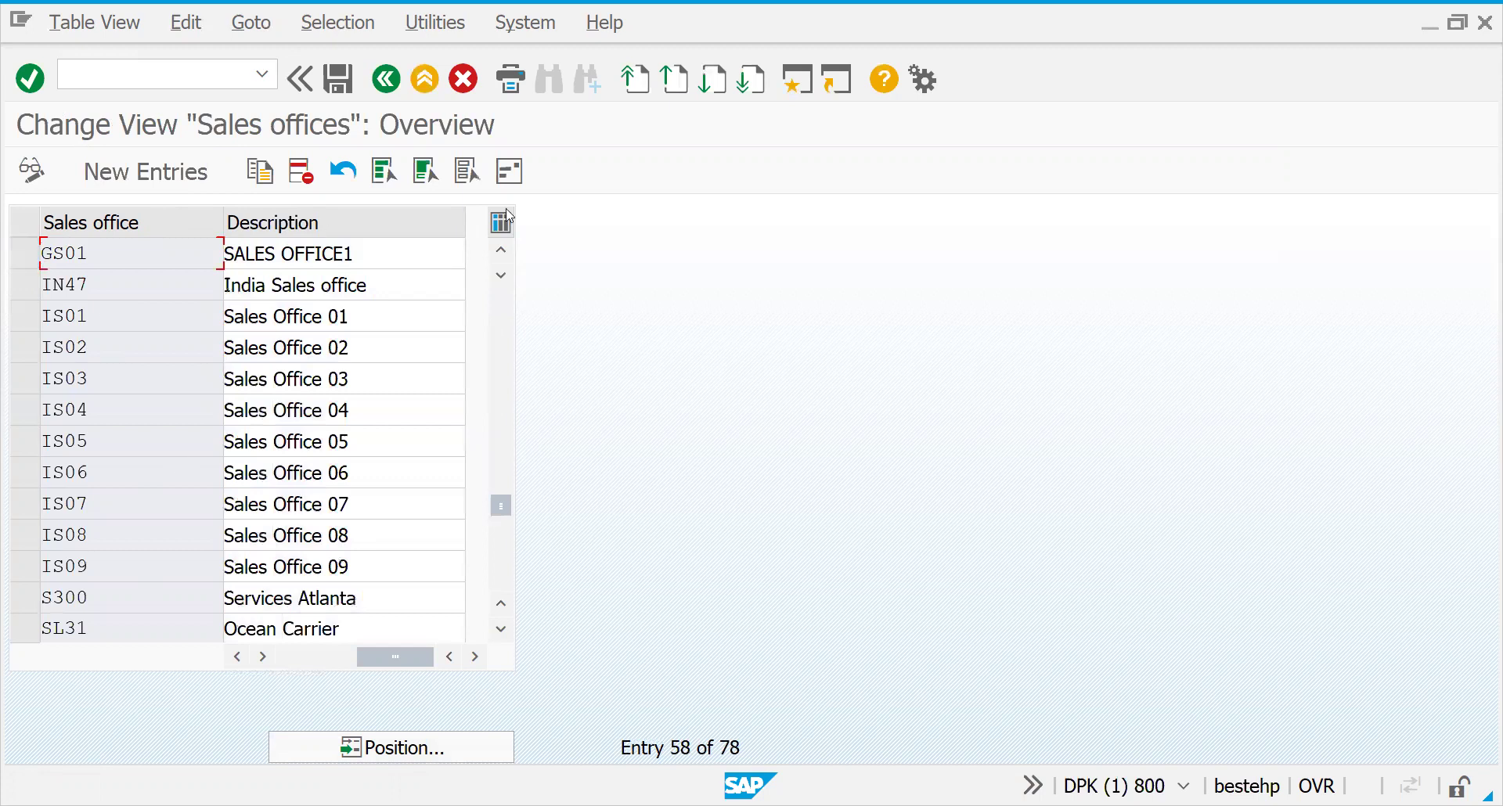
- Open the address of sales office GS01 and expand its name section to review the fields
double_click(181, 259)
left_click(24, 253)
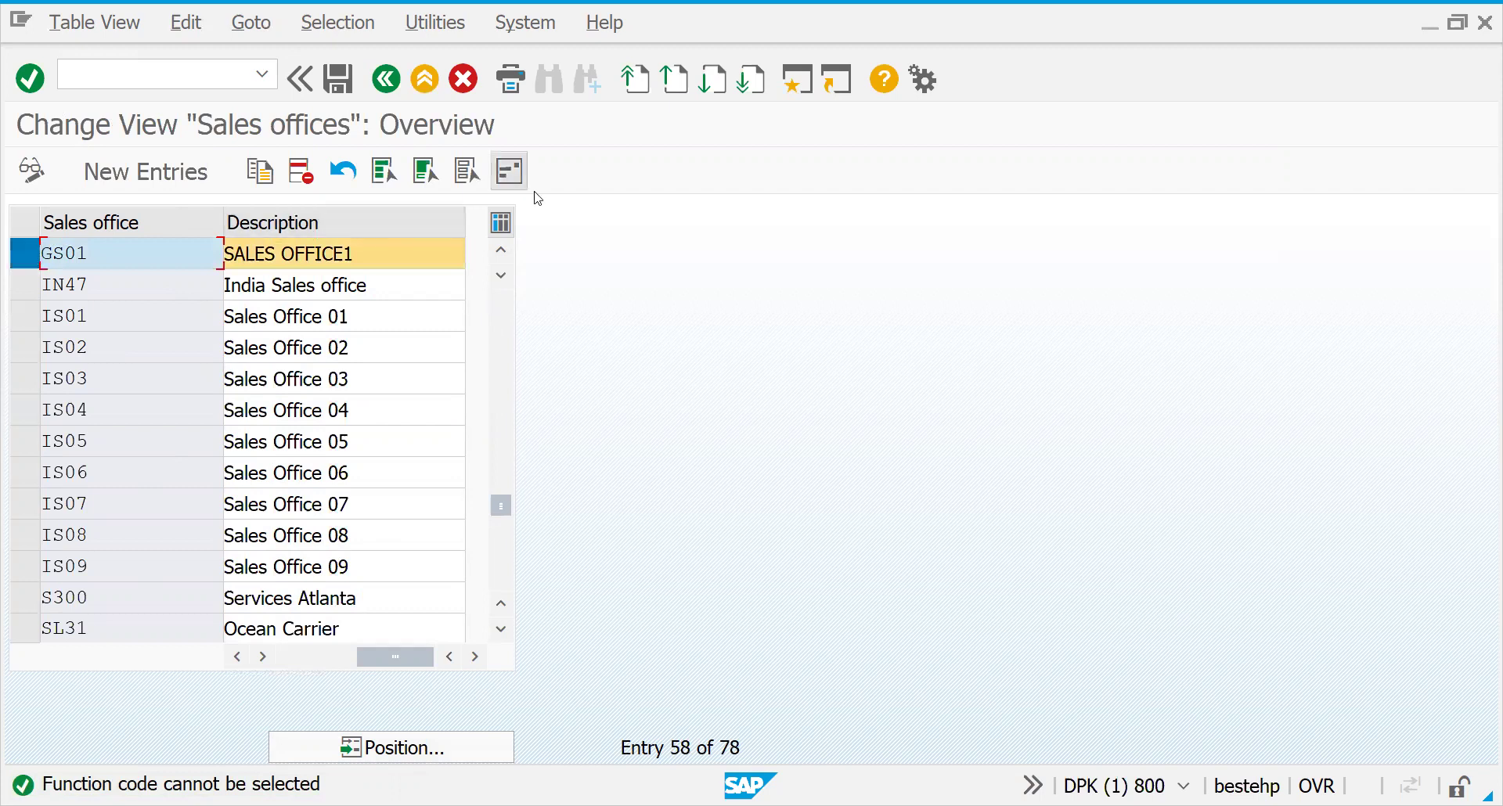
left_click(510, 175)
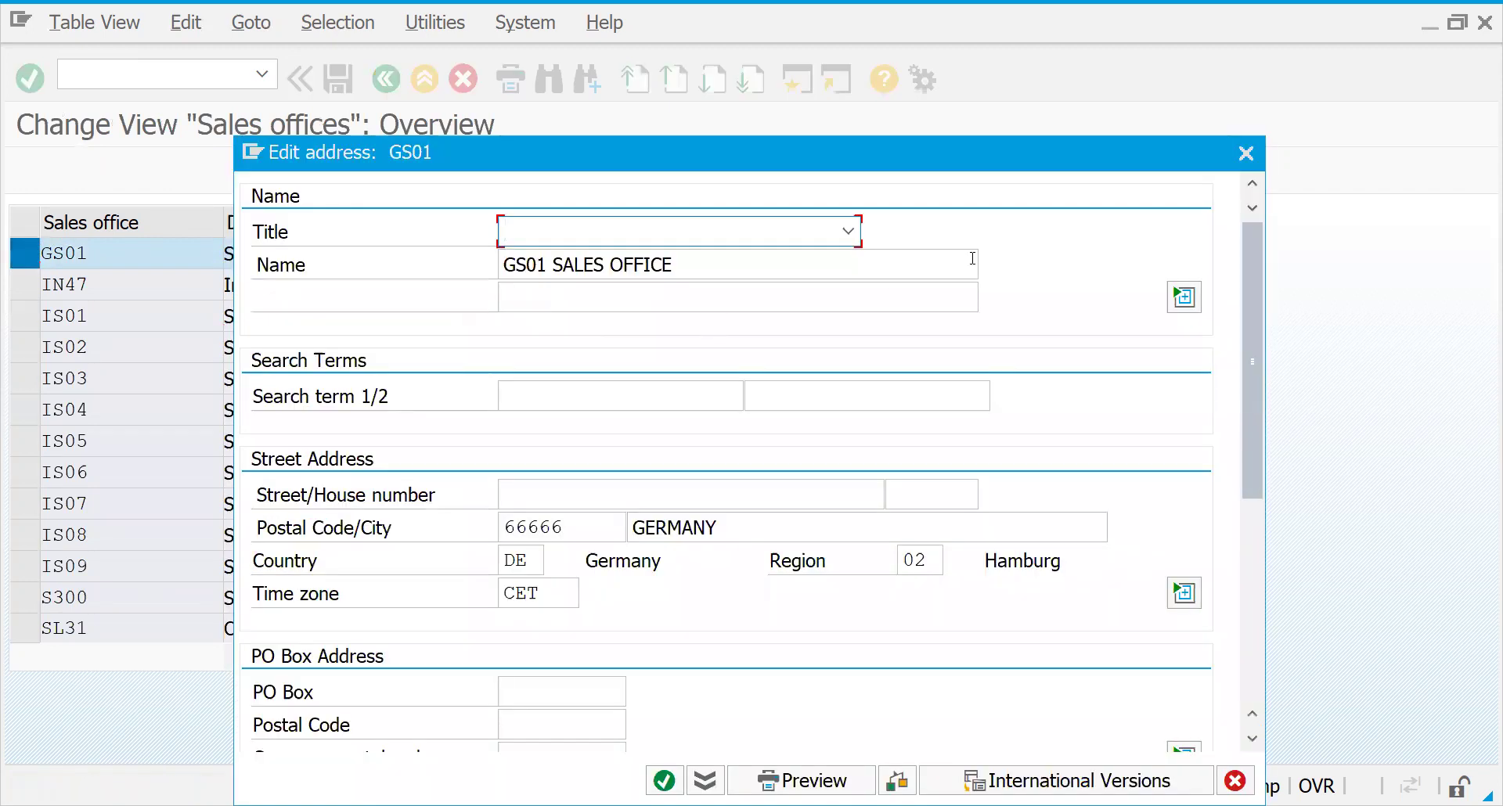
left_click(1183, 301)
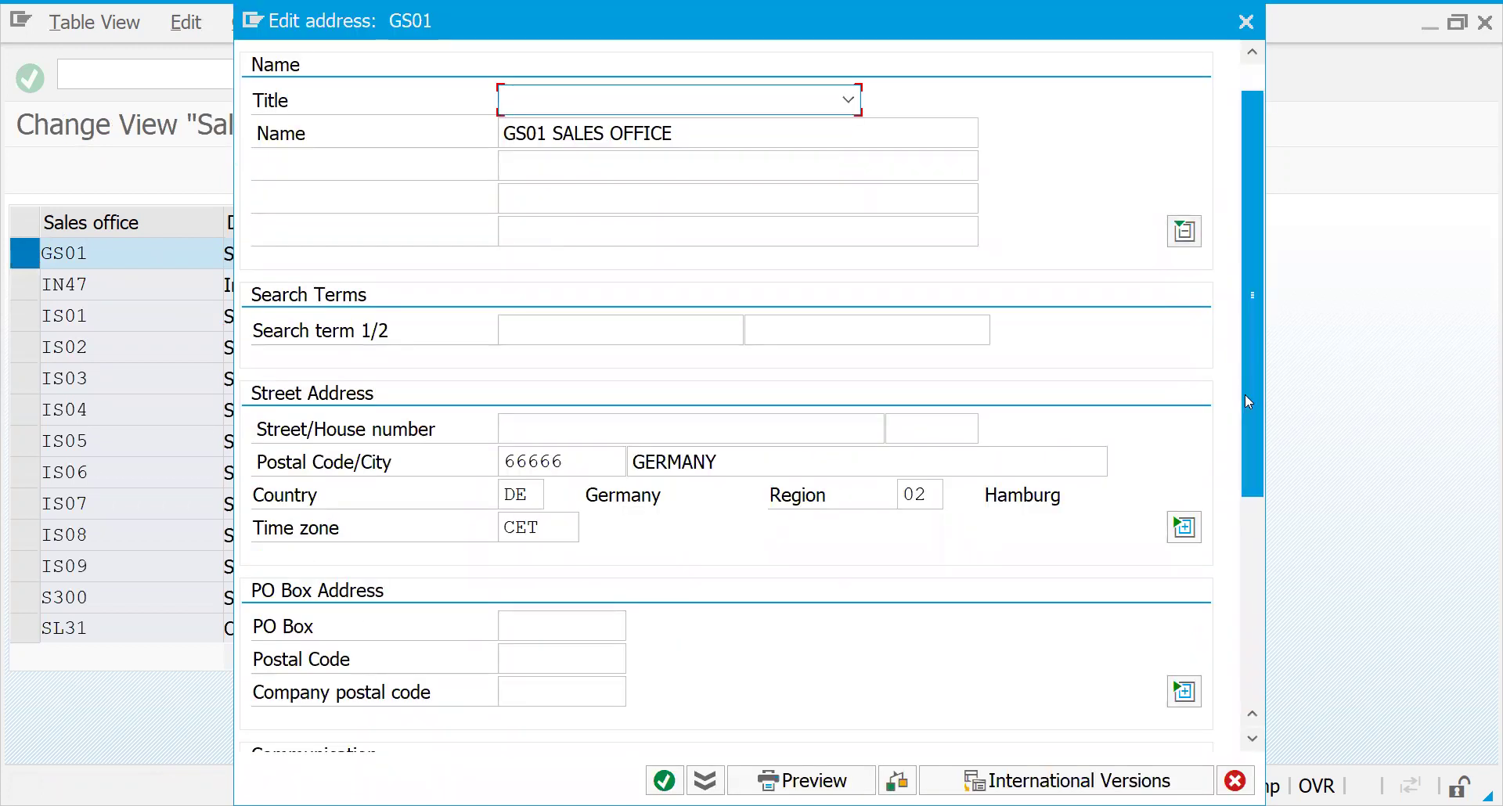
scroll(1253, 396, "down", 3)
scroll(1259, 420, "up", 2)
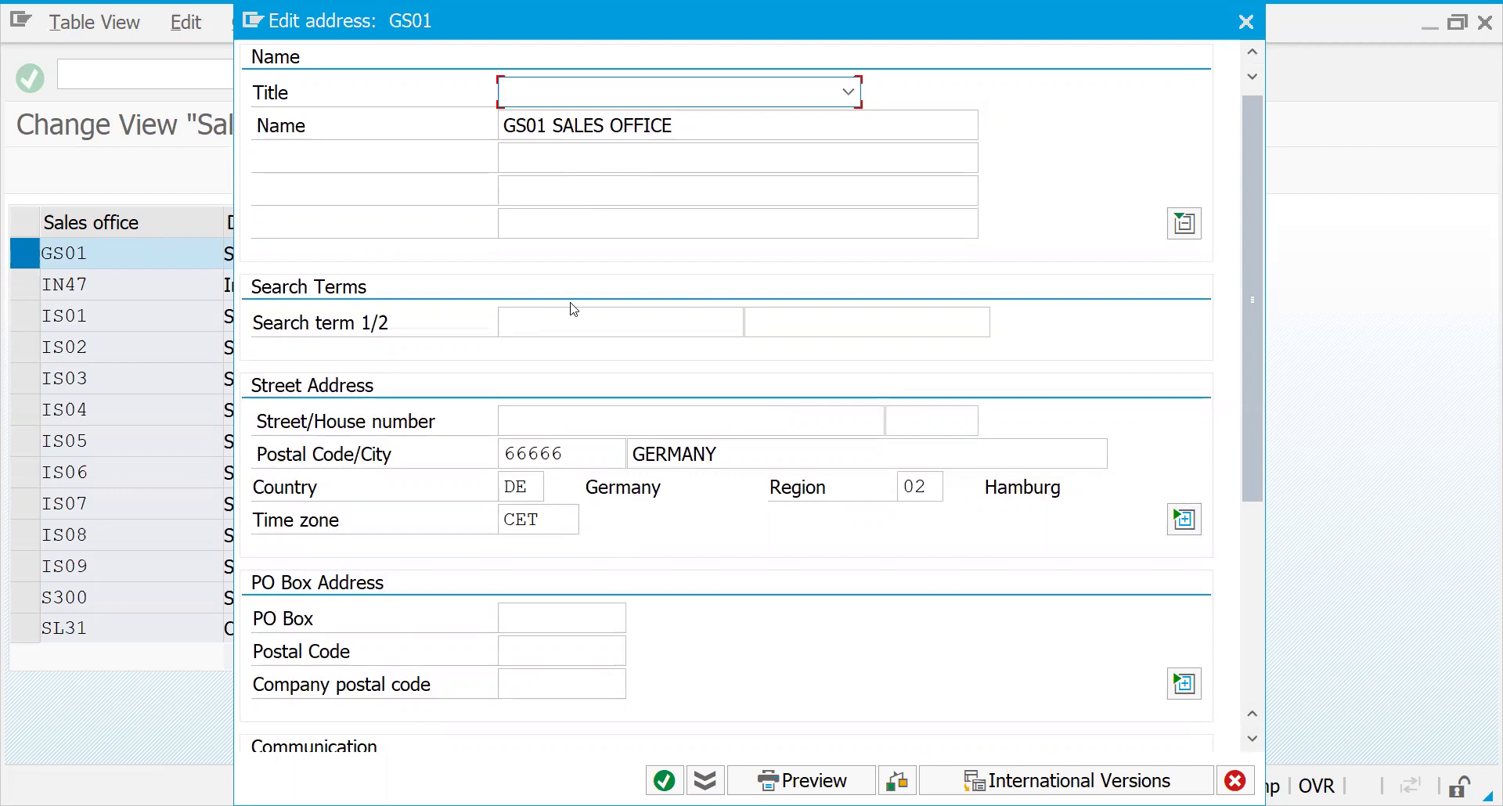
left_click(603, 328)
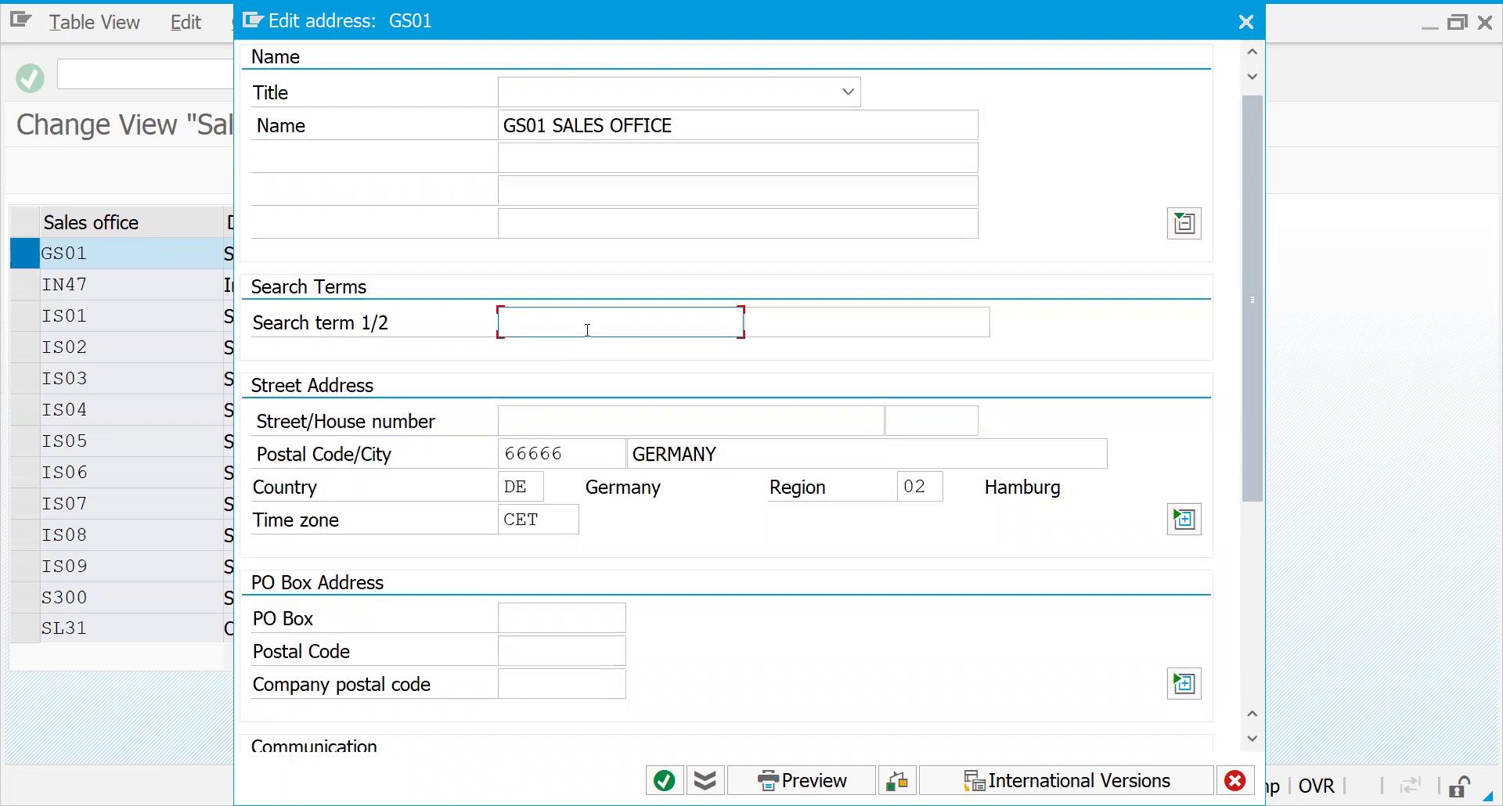
type("DOM")
key("BackSpace")
key("BackSpace")
key("BackSpace")
- Expand the street address details, review the communication fields, and close the GS01 address and the sales offices view
left_click(1184, 520)
left_click_drag(1258, 371, 1278, 698)
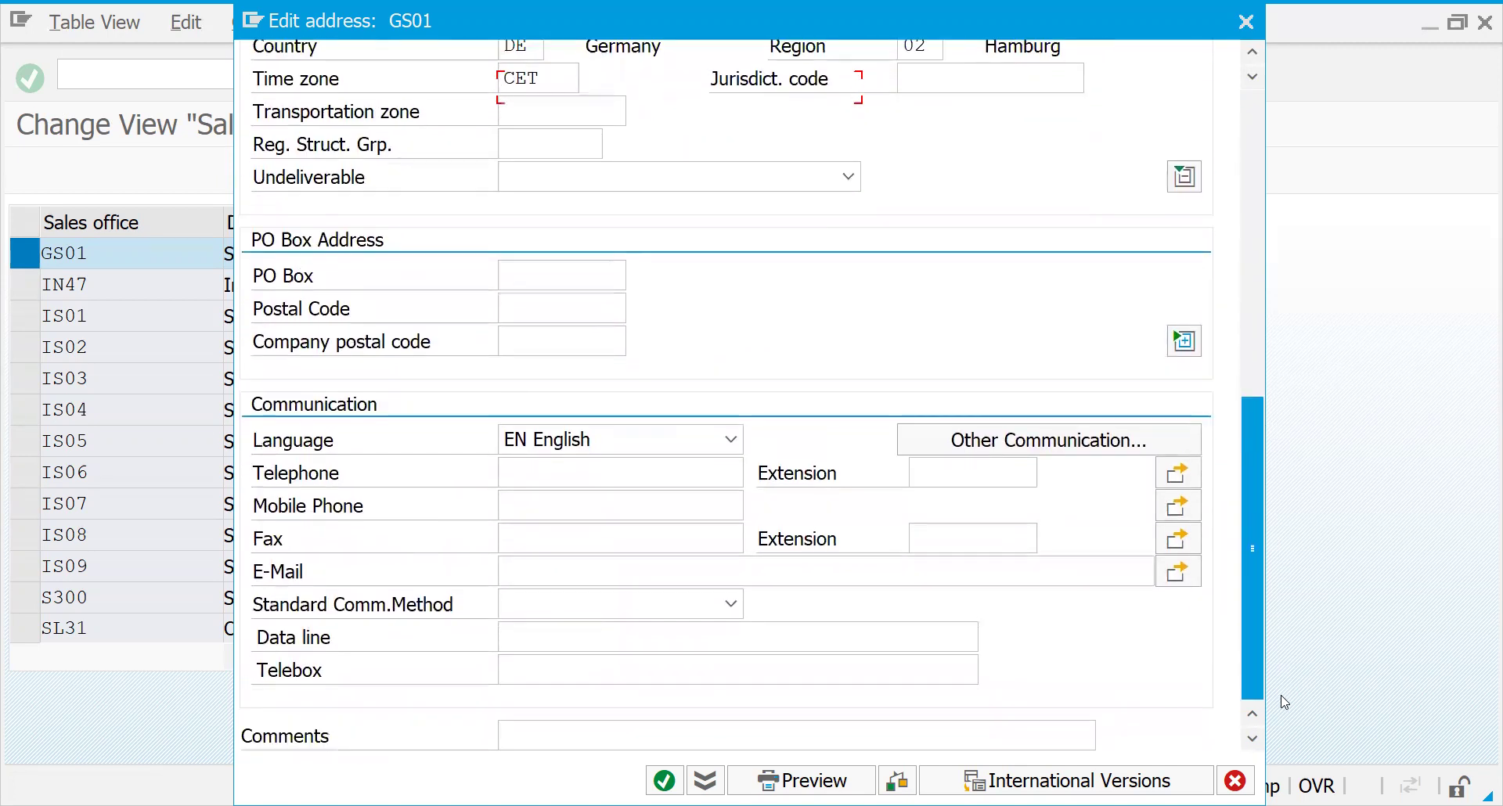
left_click(656, 507)
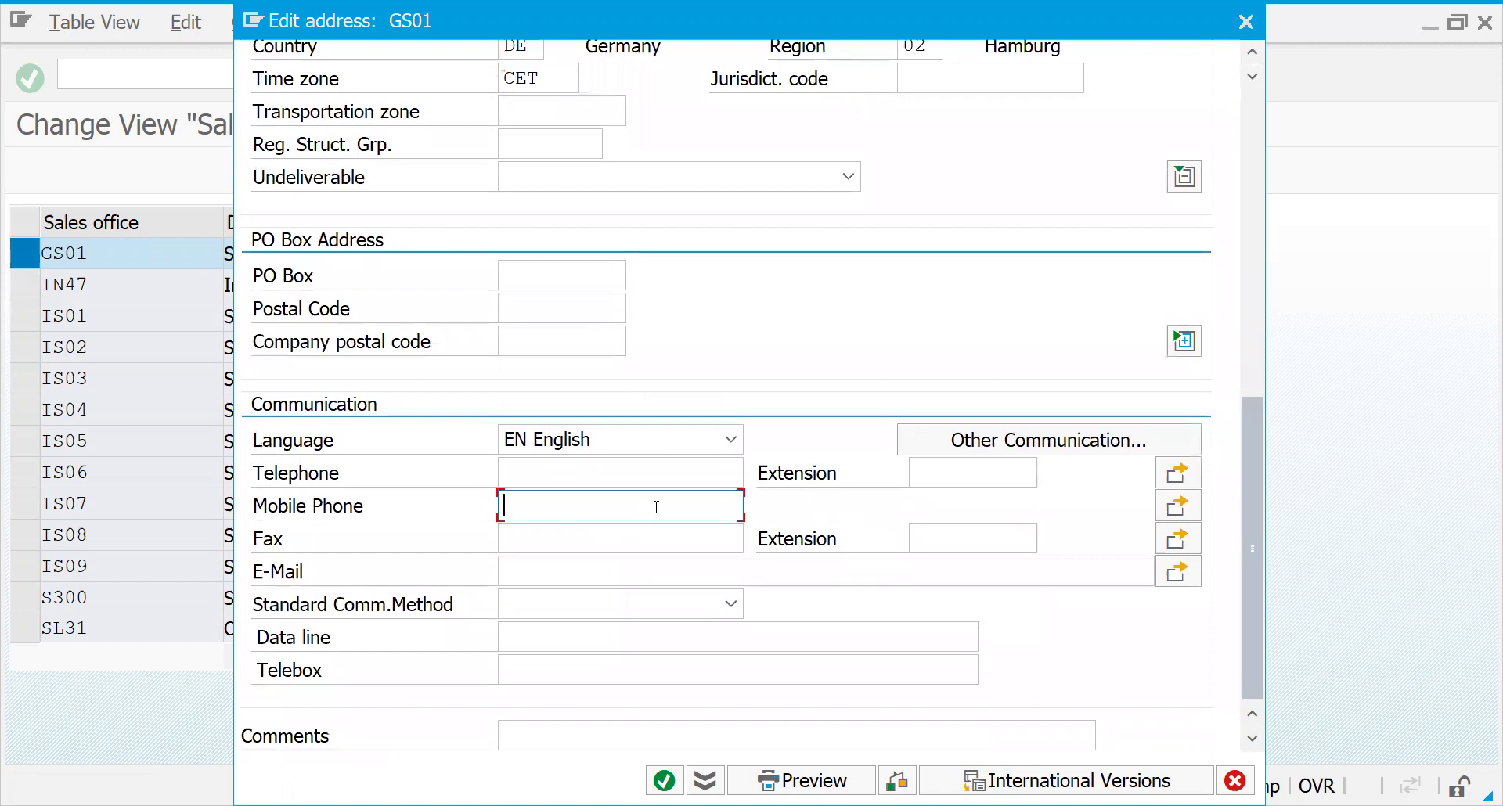
left_click(616, 603)
left_click(745, 562)
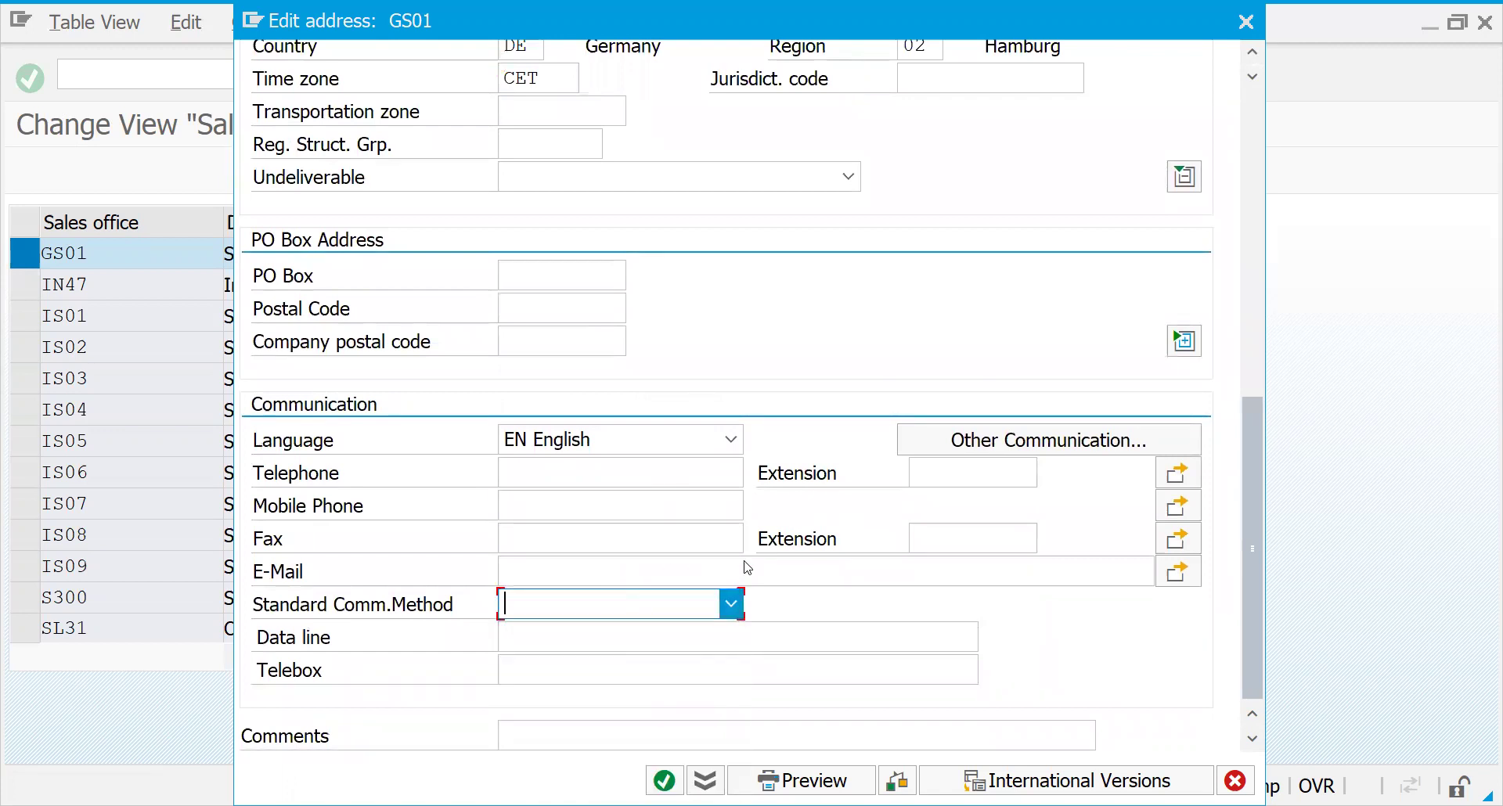
left_click(664, 780)
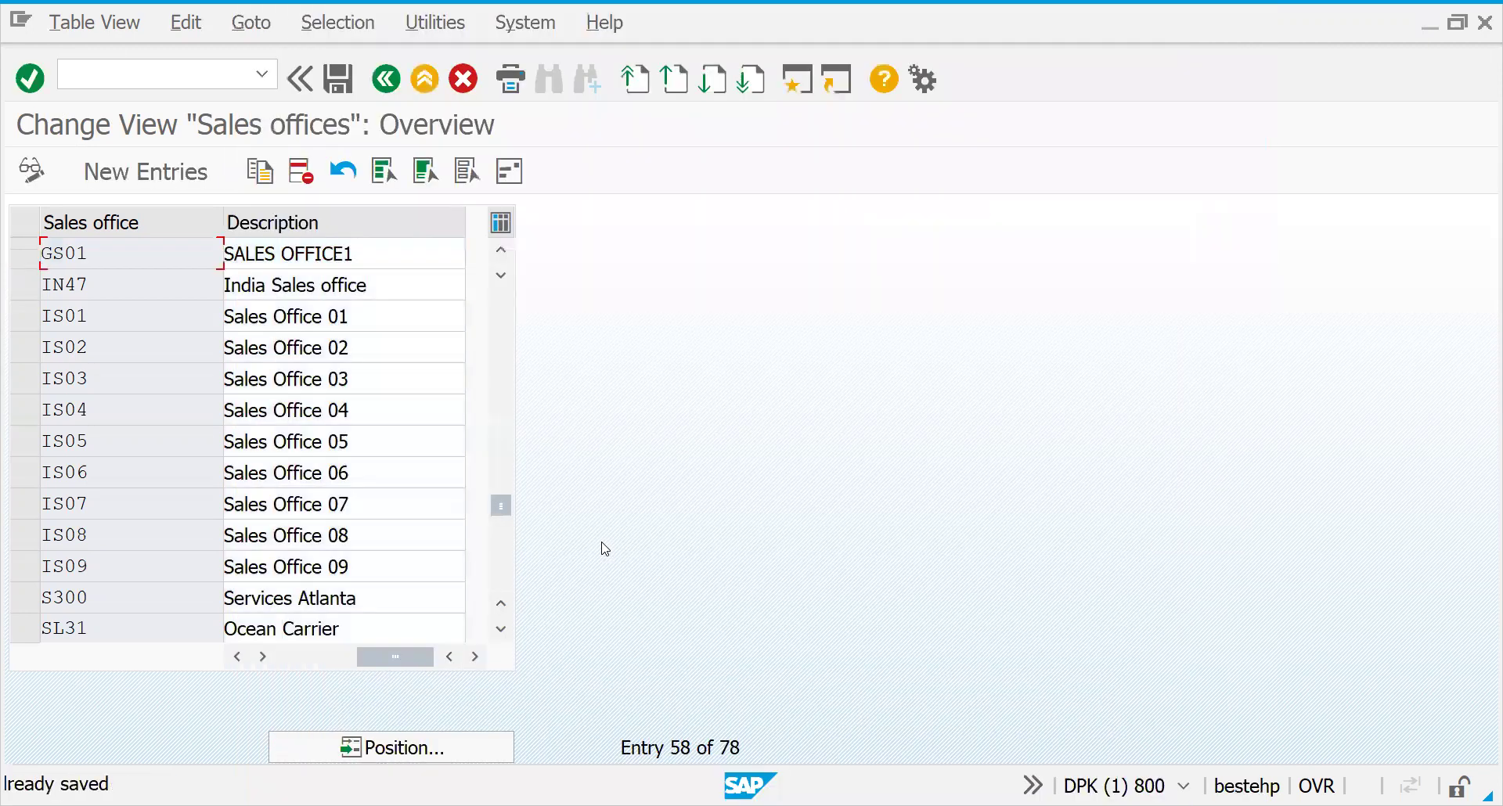
key("F3")
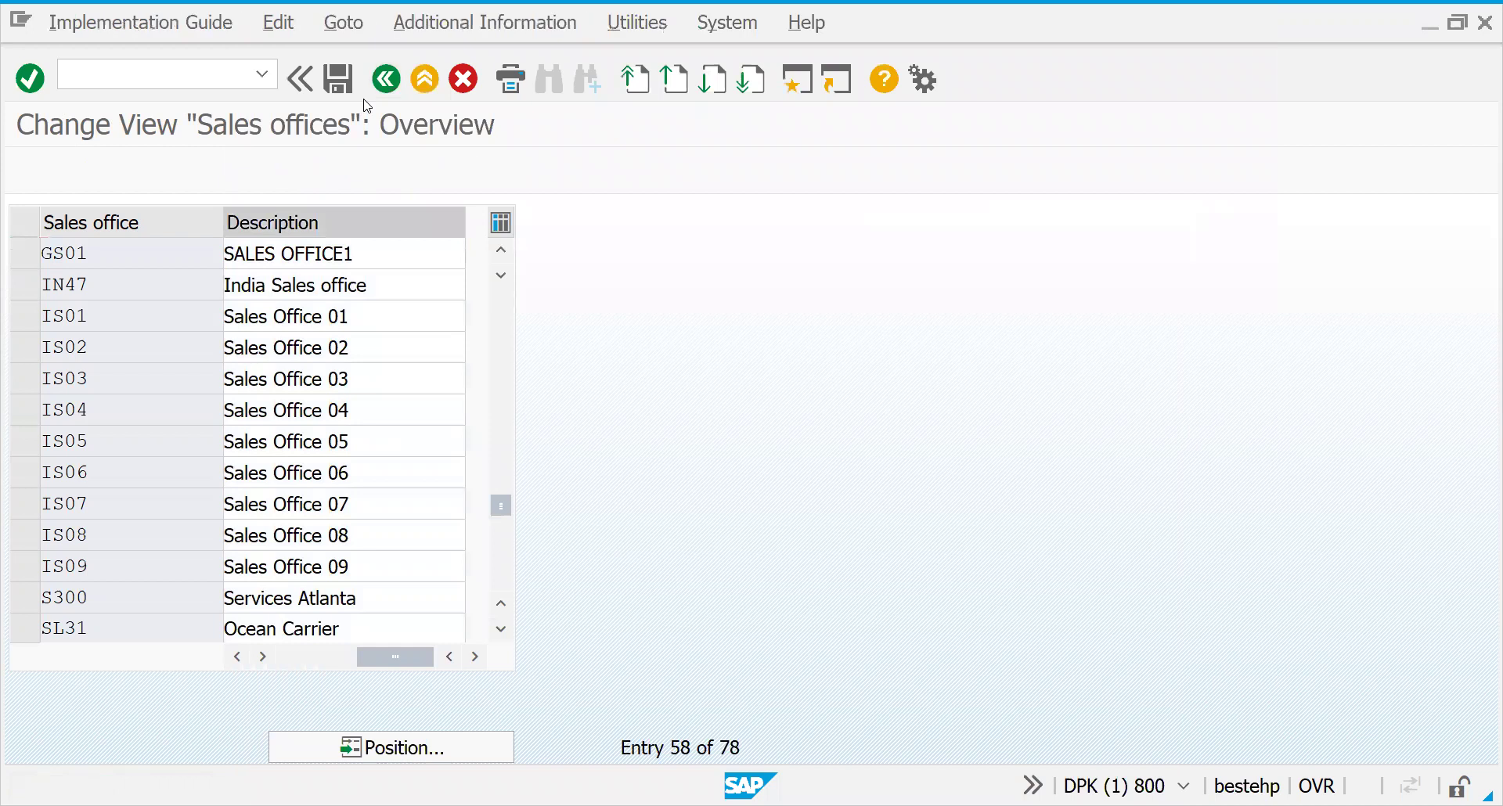
- Add a new sales group GS1 with the description SALES EXECUTIVES under Maintain sales group
left_click(131, 576)
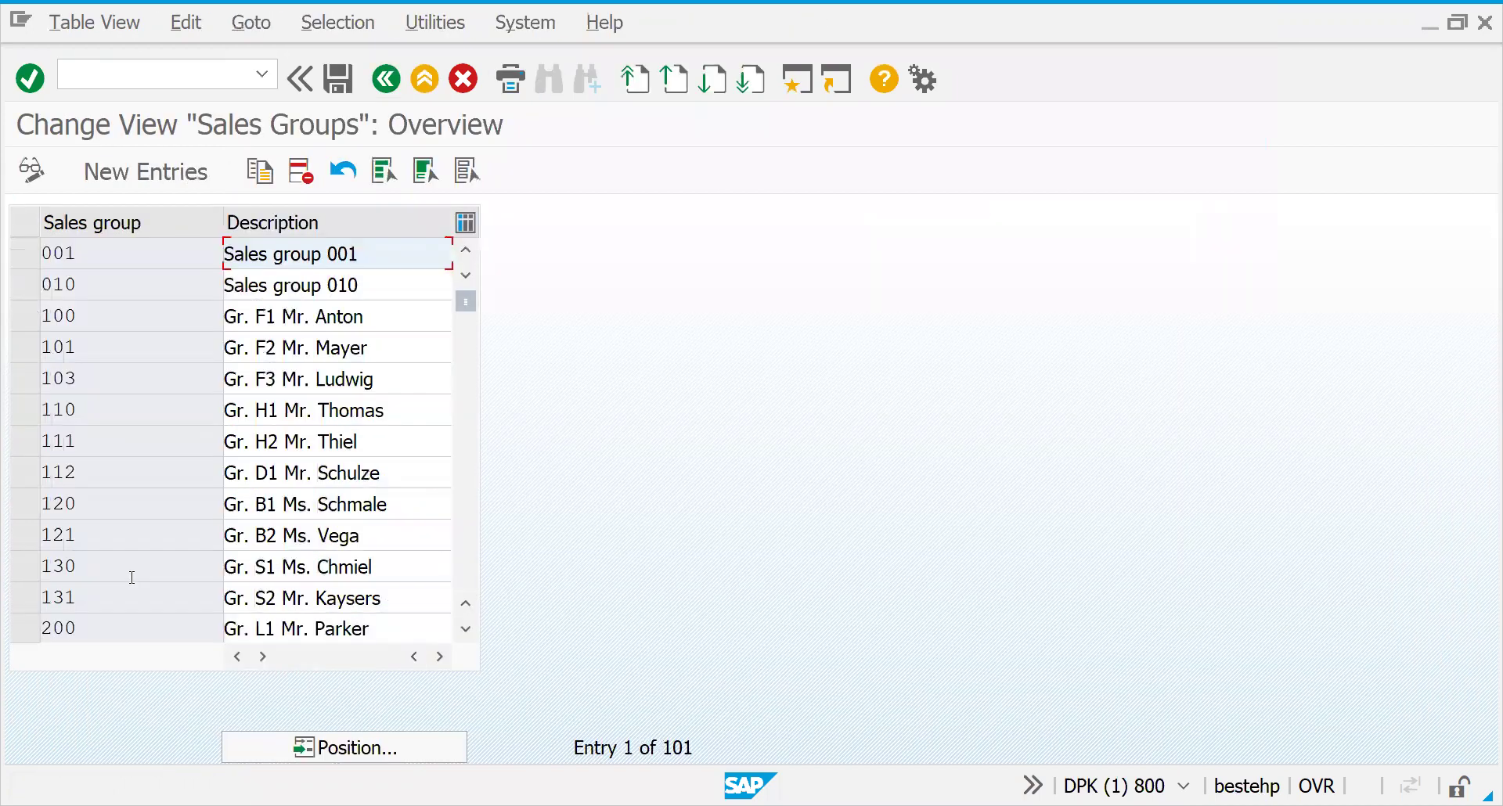
left_click(107, 184)
type("GS1")
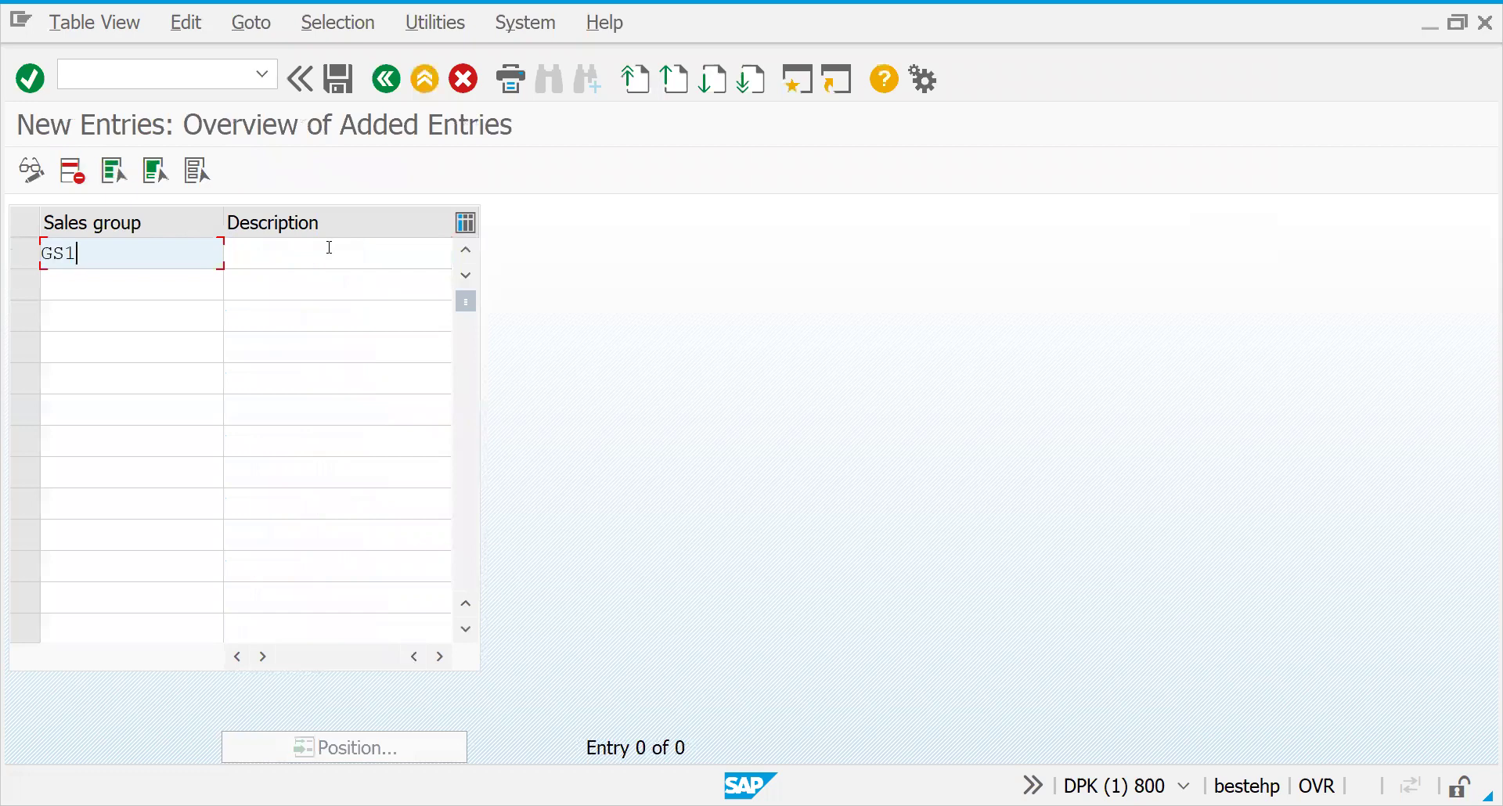
key("Tab")
type("SALES EXECUTIVES")
- Add a second sales group GS2 with the description SALES MANAGERS
left_click(202, 287)
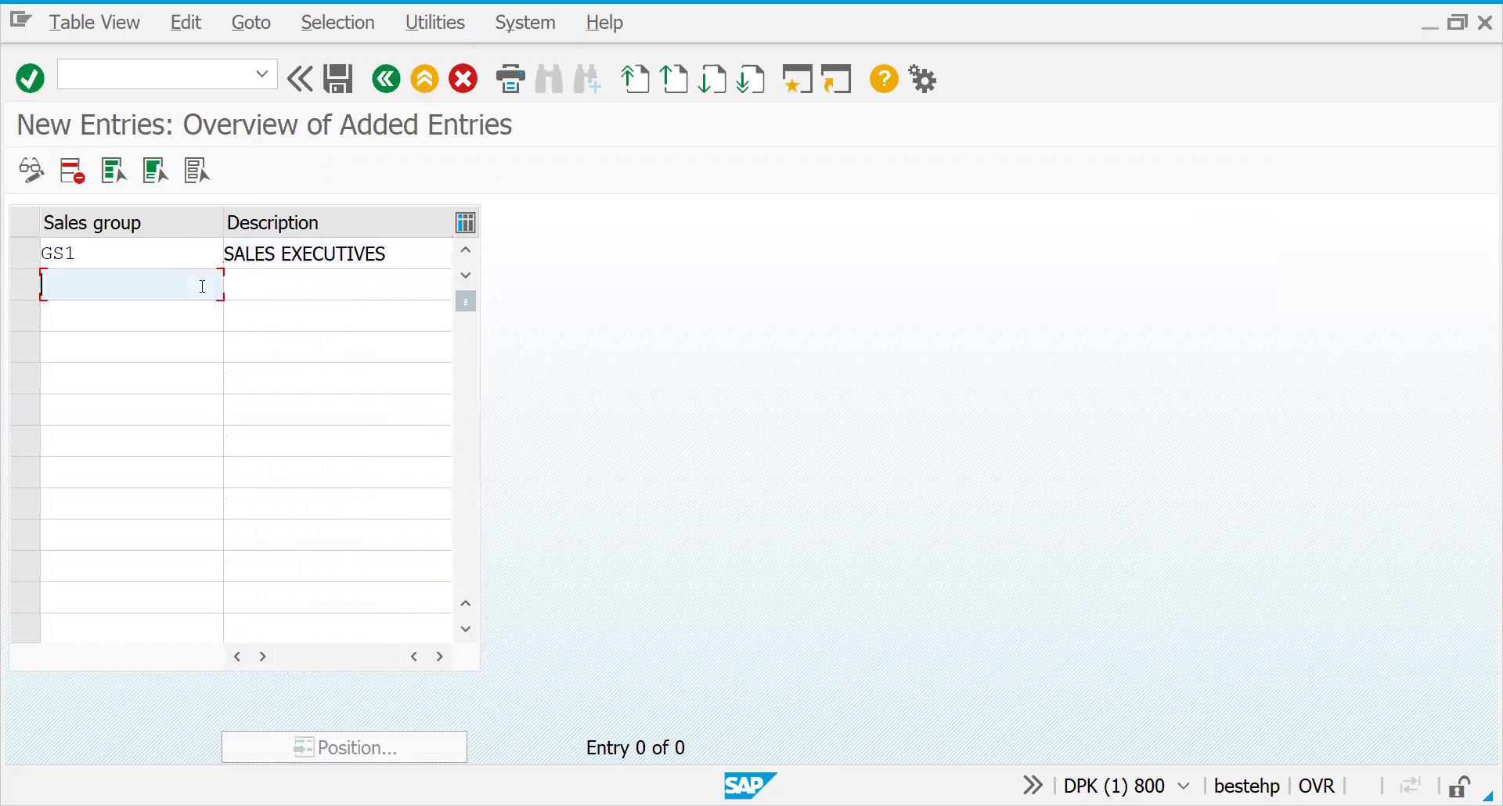
type("GS2")
key("Tab")
type("SALES MANAGEERS")
key("BackSpace")
key("BackSpace")
key("BackSpace")
type("RS")
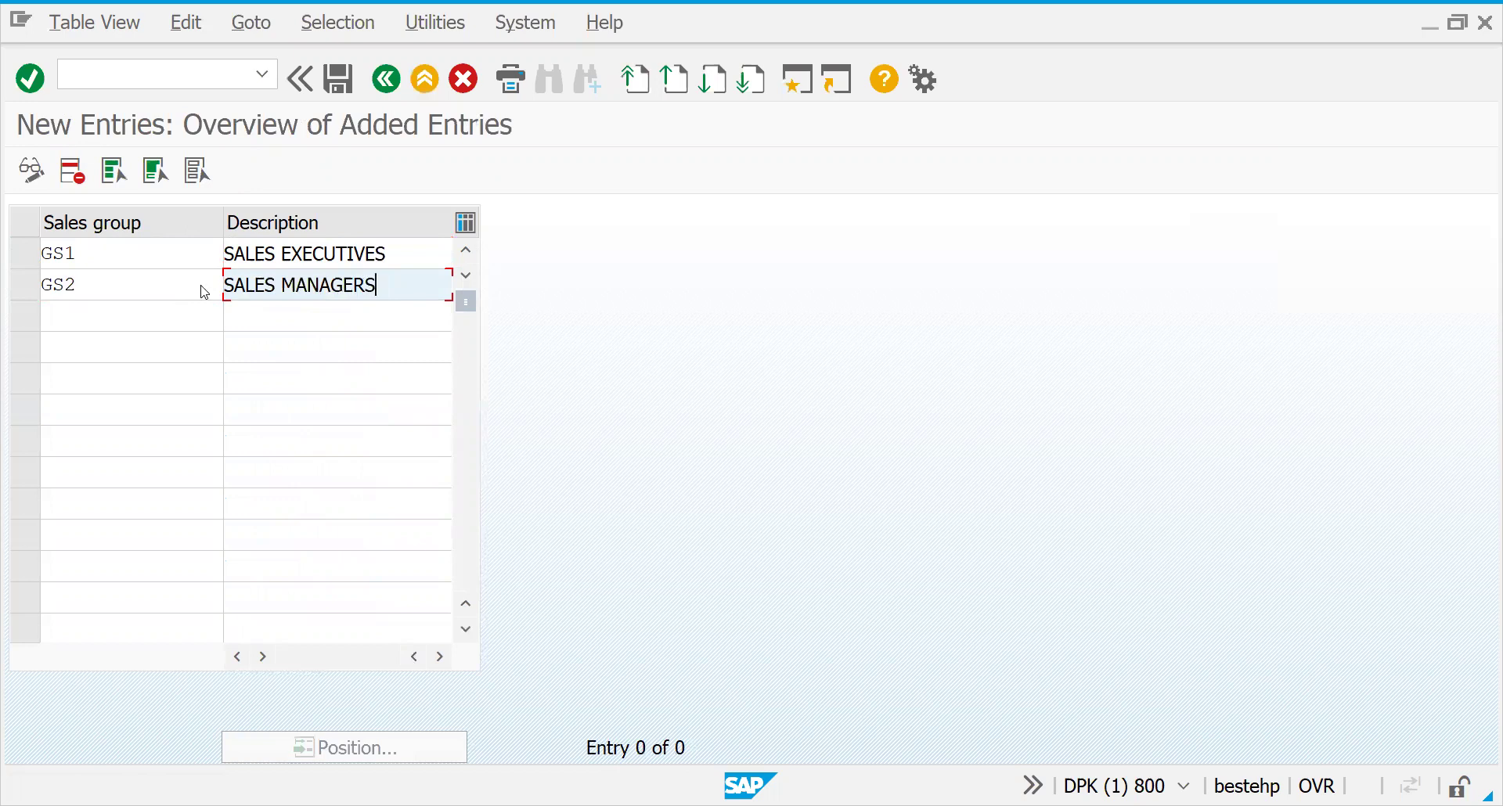
- Save both sales groups to the SD: ORG ELEMENT SETTINGS customizing request and return to the implementation guide
key("Return")
key("ctrl+s")
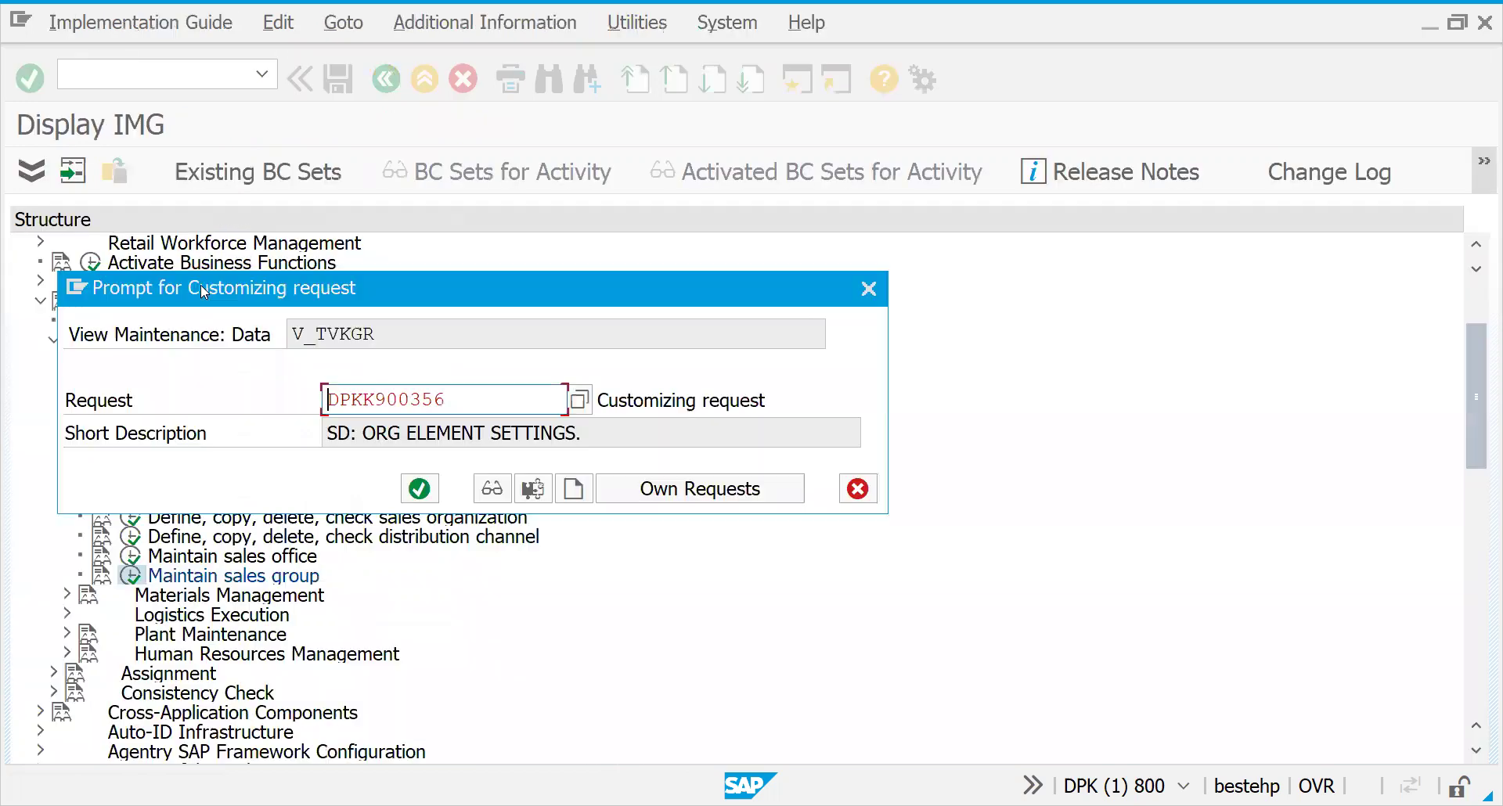
key("Return")
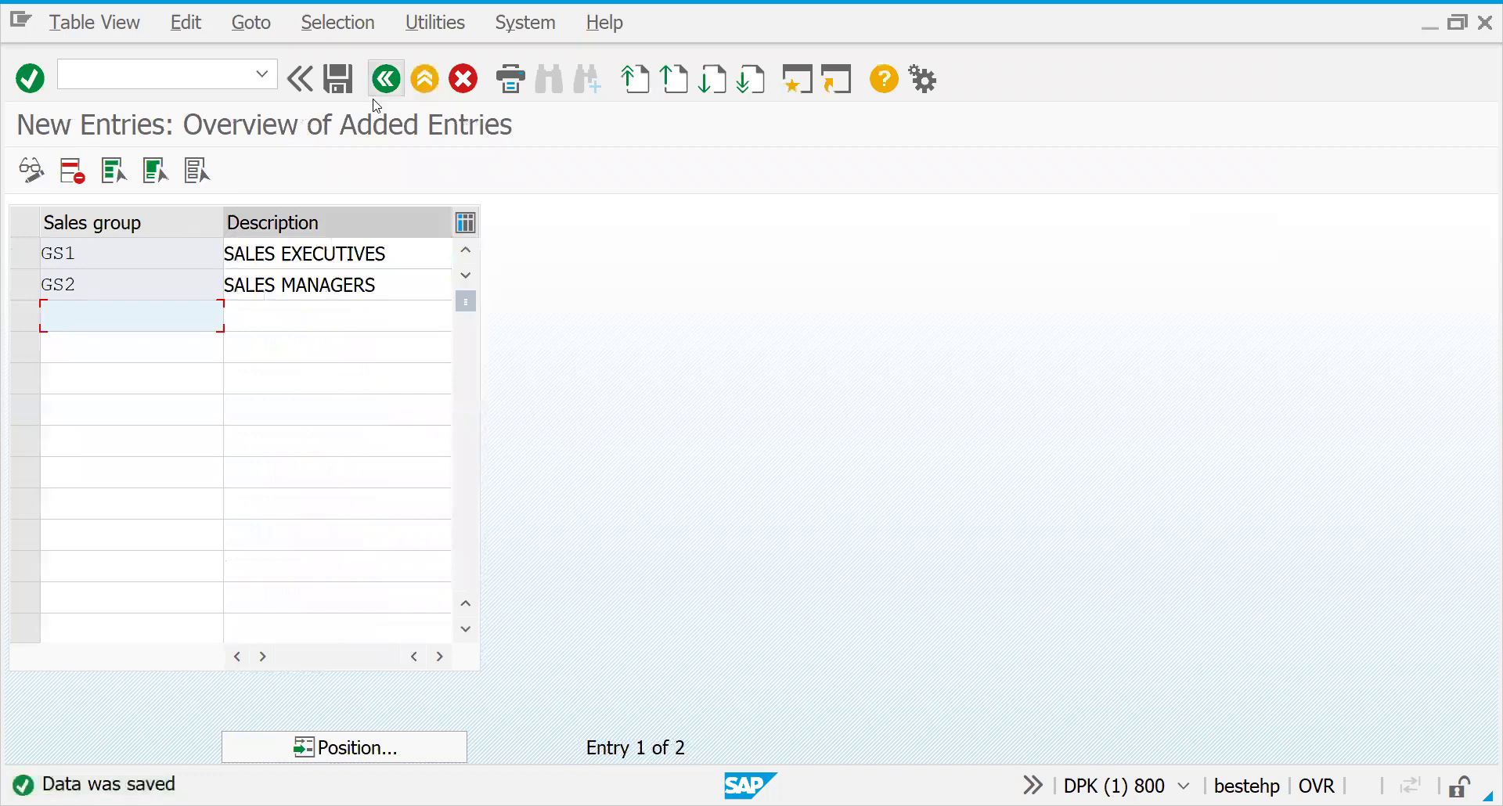
left_click(386, 79)
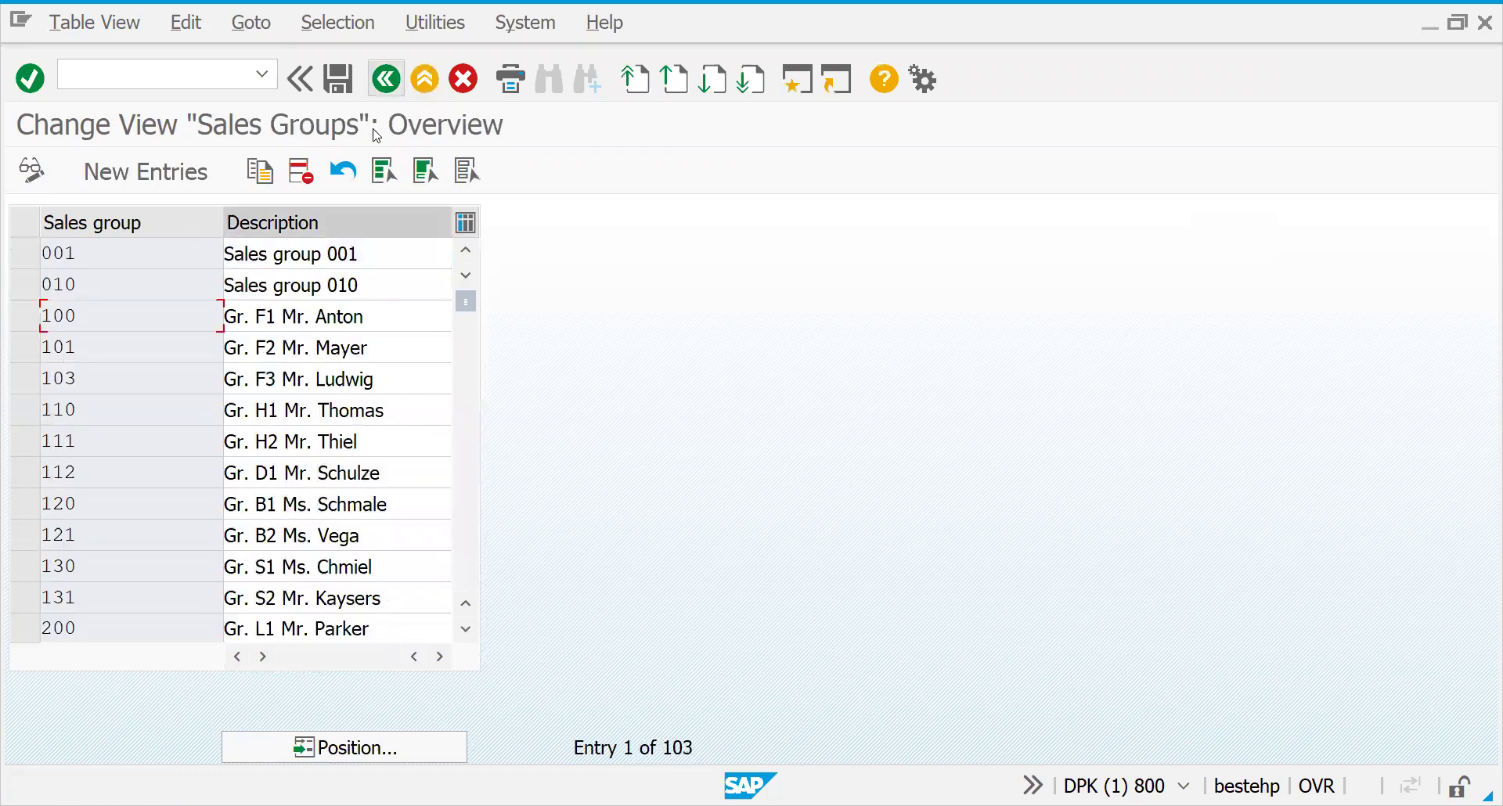
left_click(385, 79)
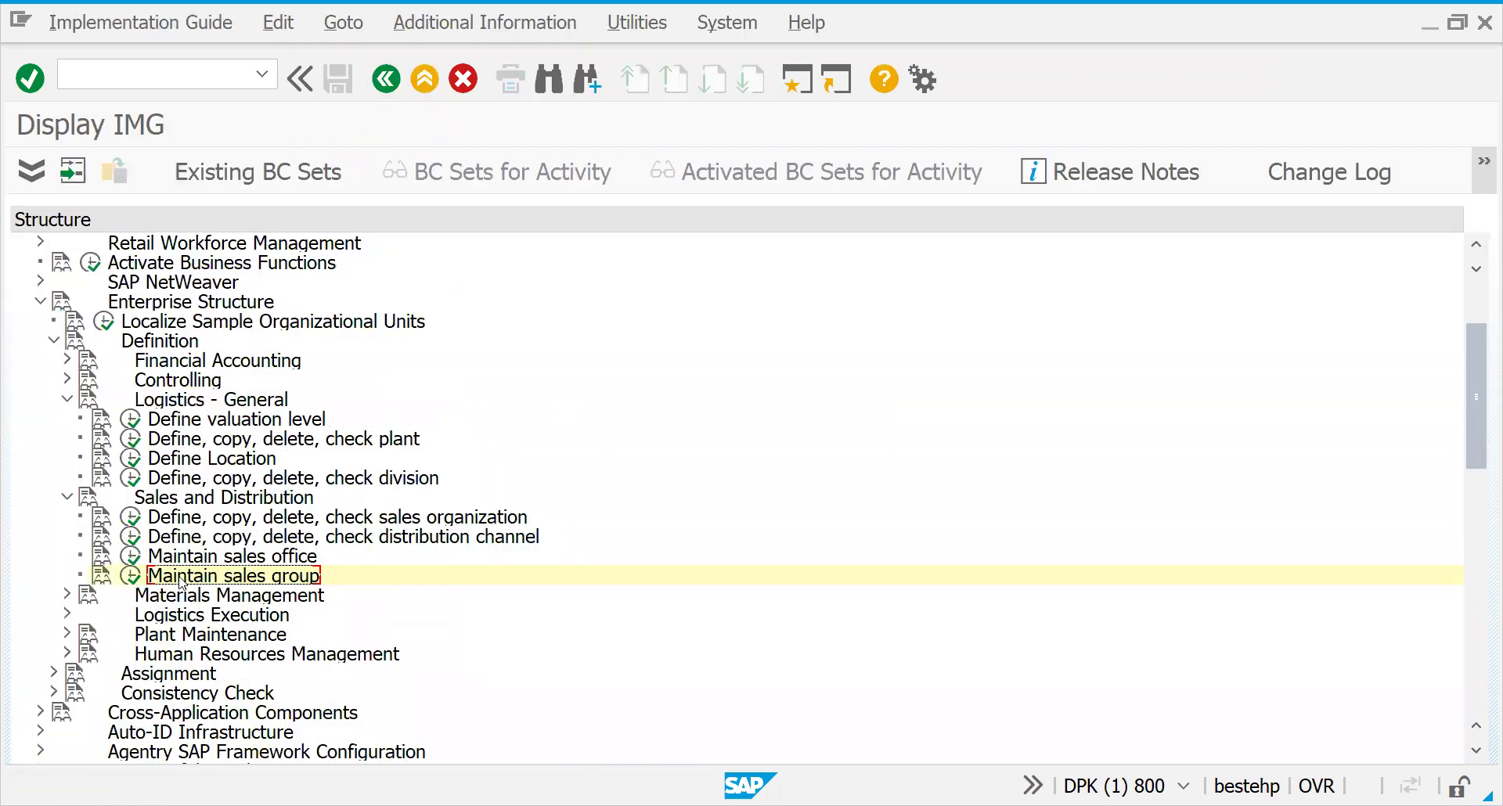
- Open the Define Division activity under Logistics - General and start new entries
left_click(198, 564)
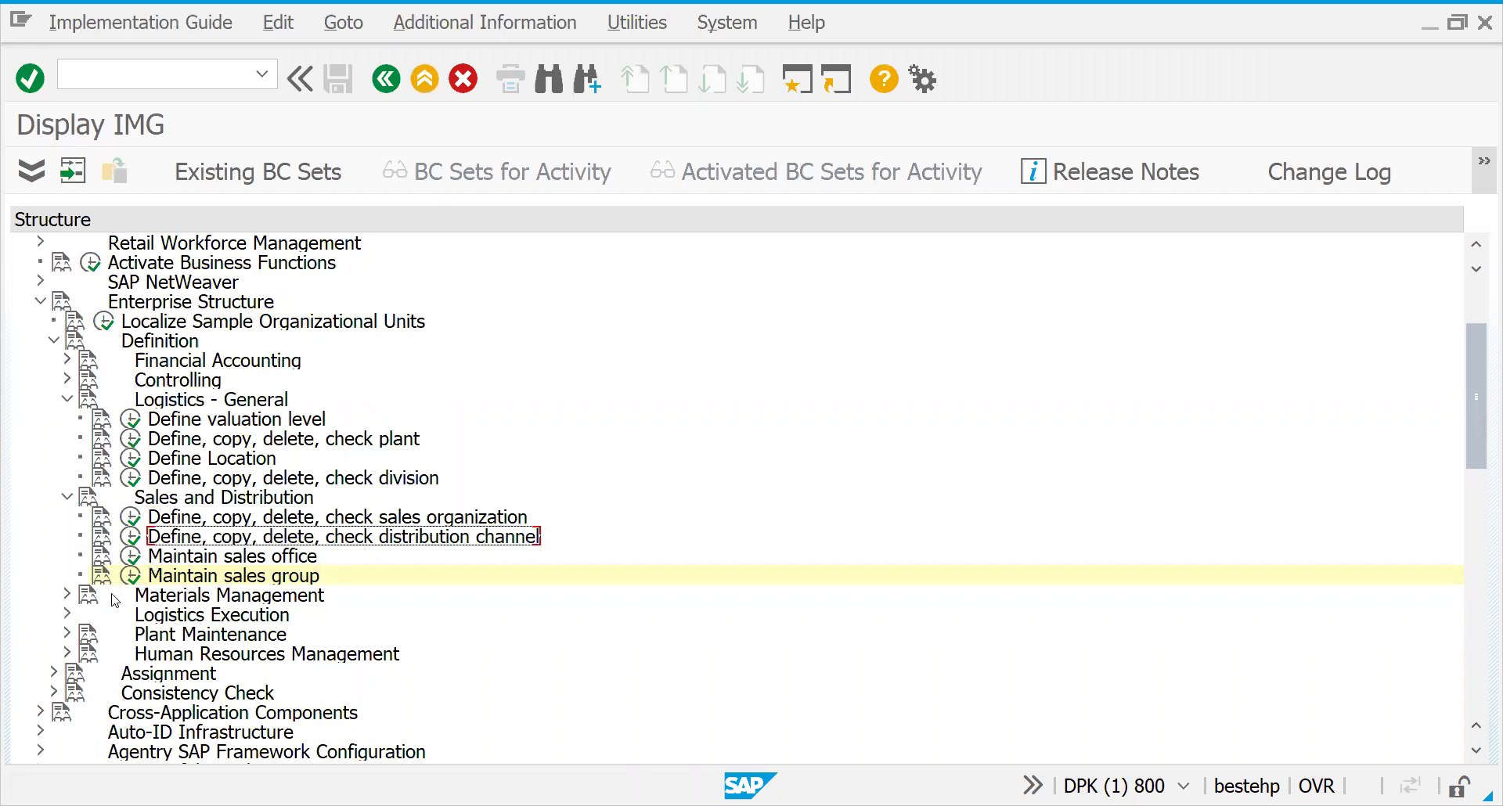
left_click(131, 479)
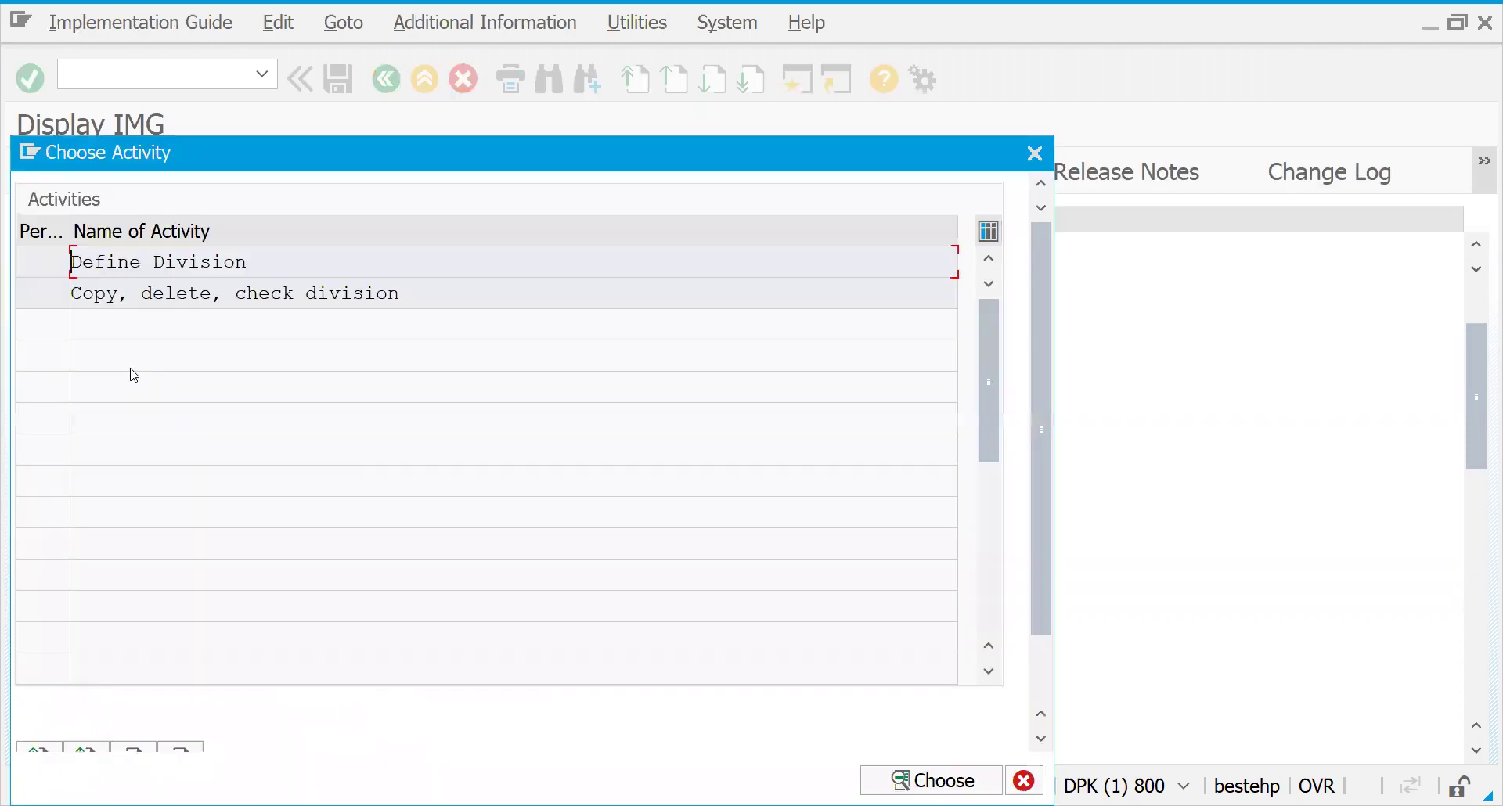
double_click(81, 262)
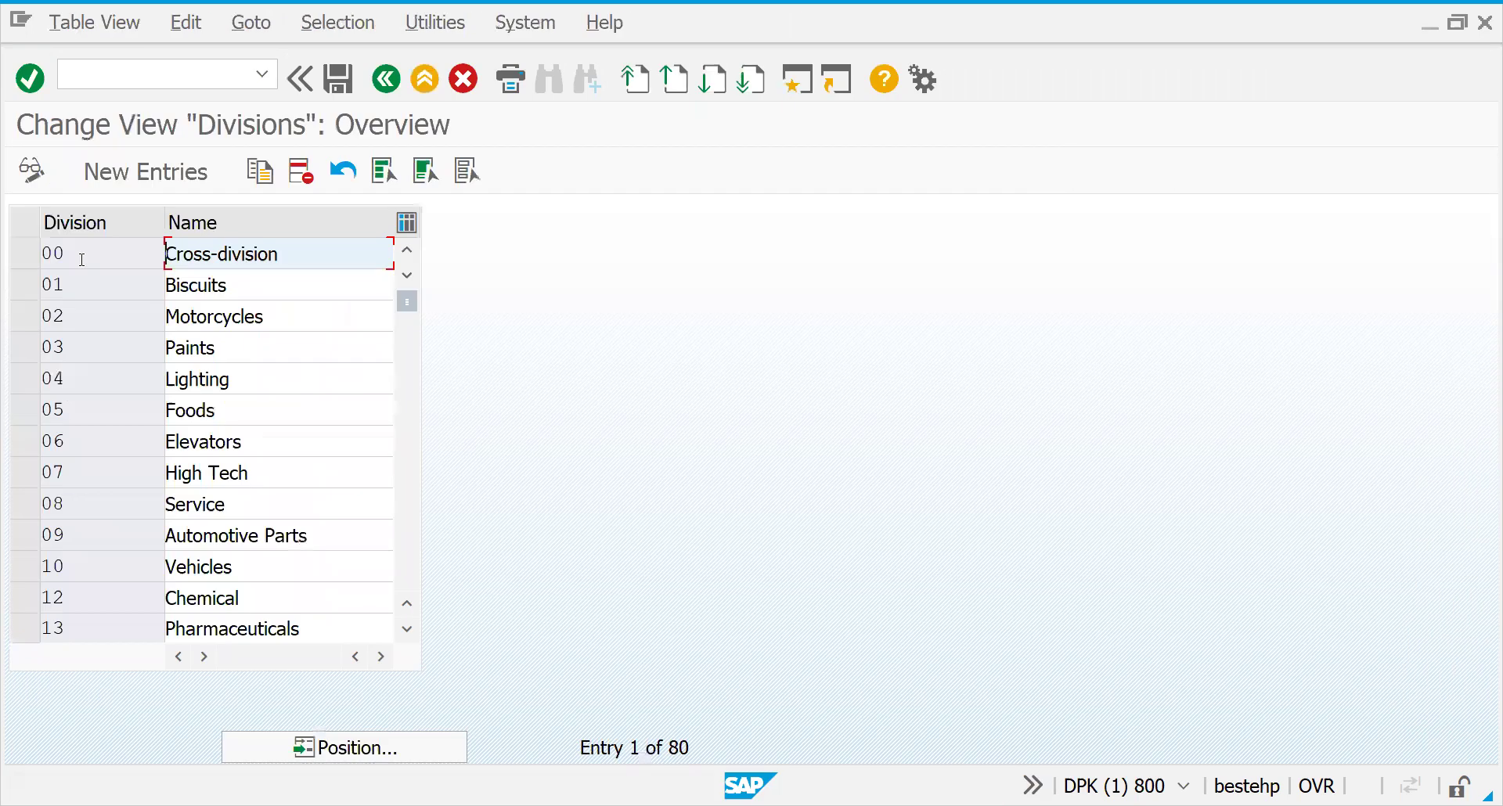
left_click(141, 179)
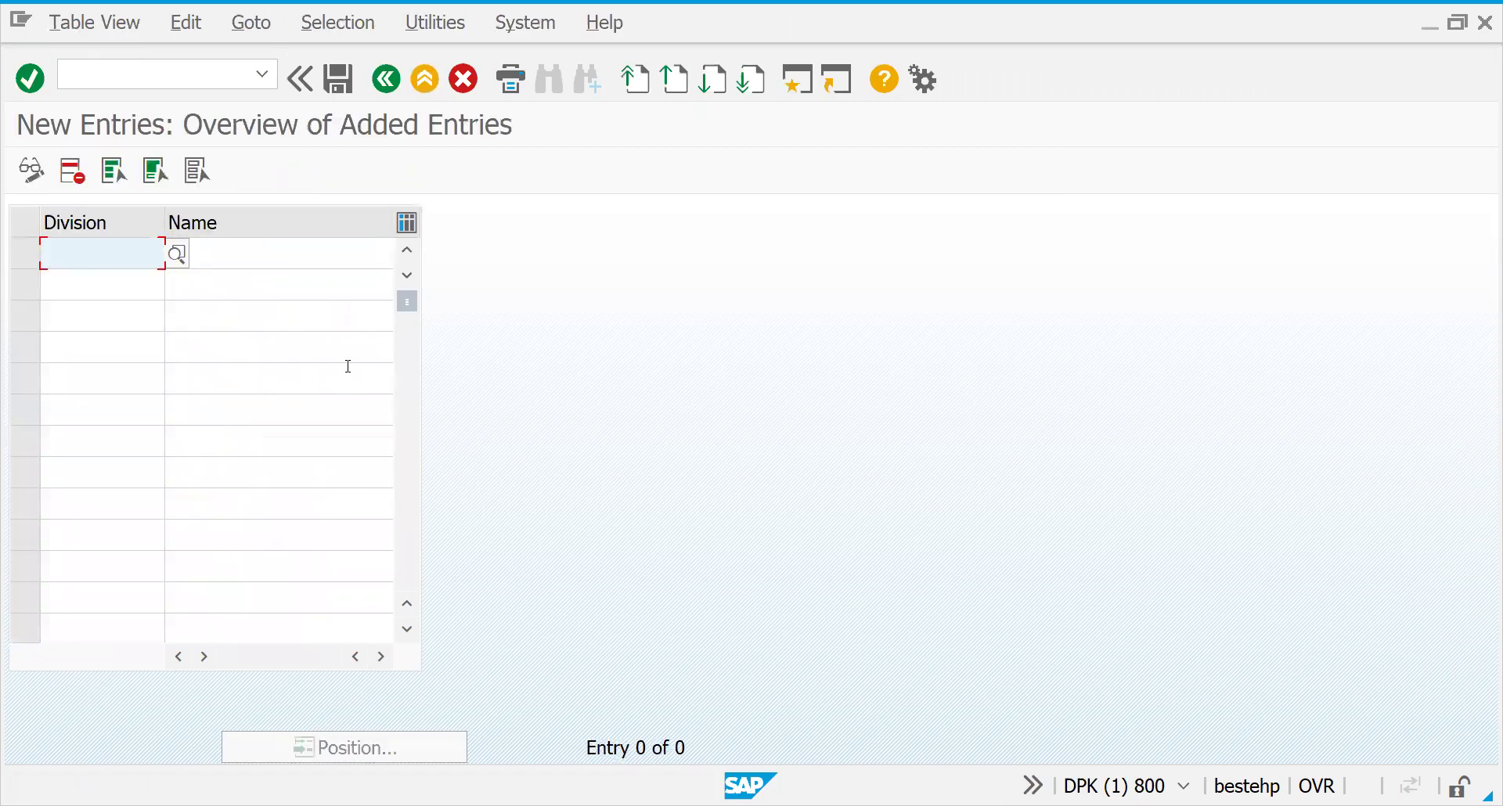
- Enter division GG with the name COMMON DIVISON in the first row
type("GG")
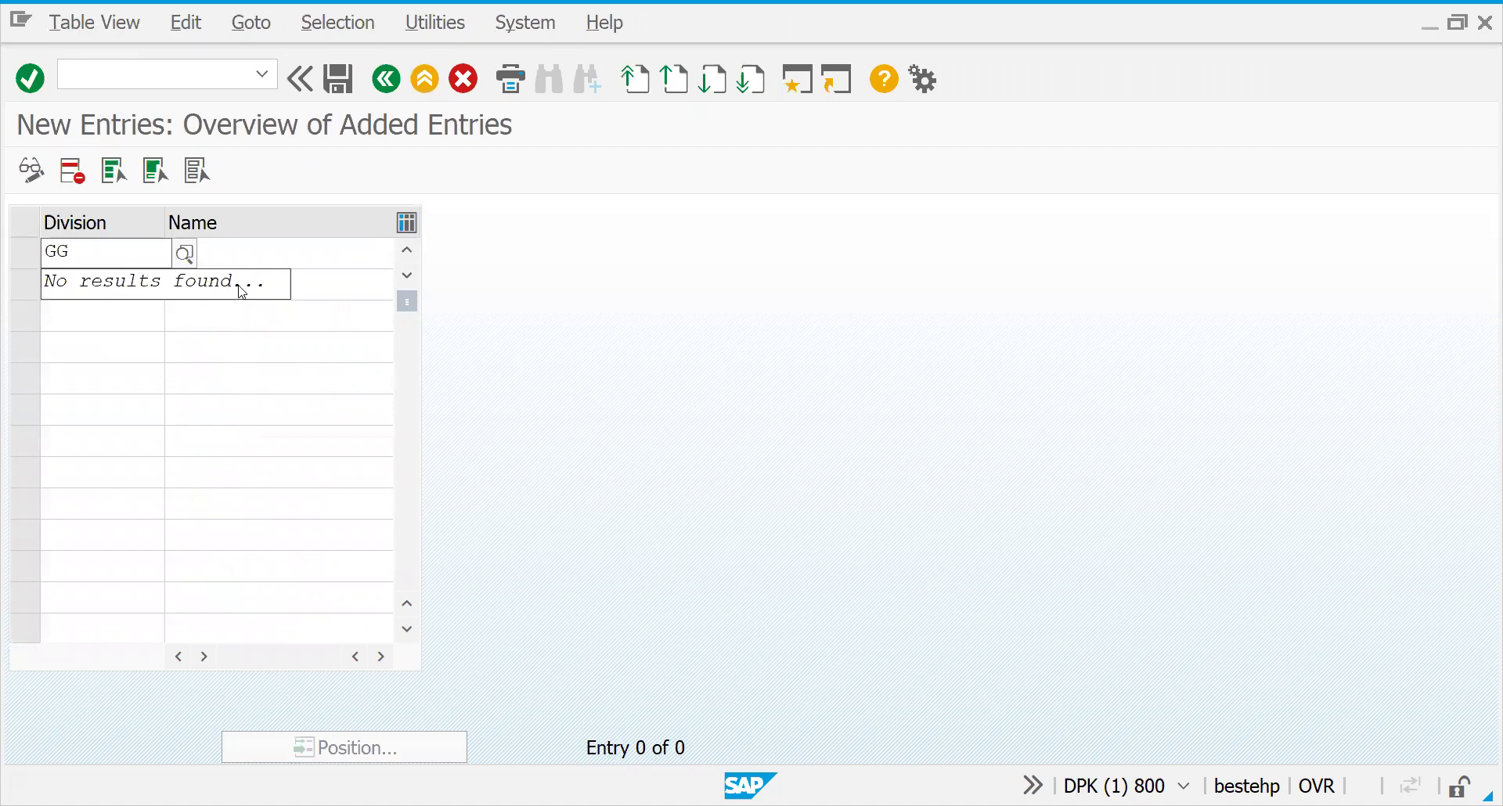
left_click(238, 285)
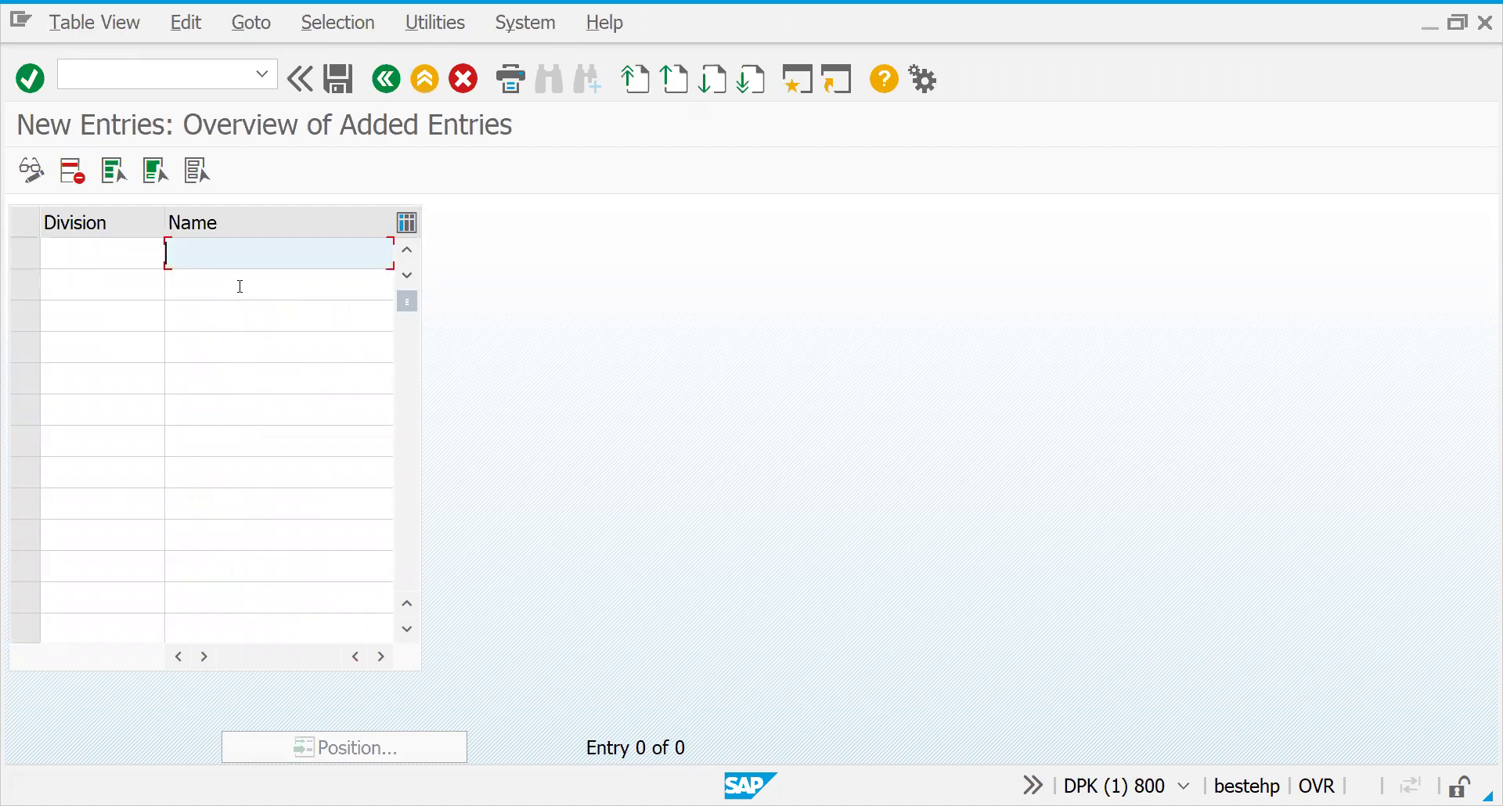
left_click(93, 263)
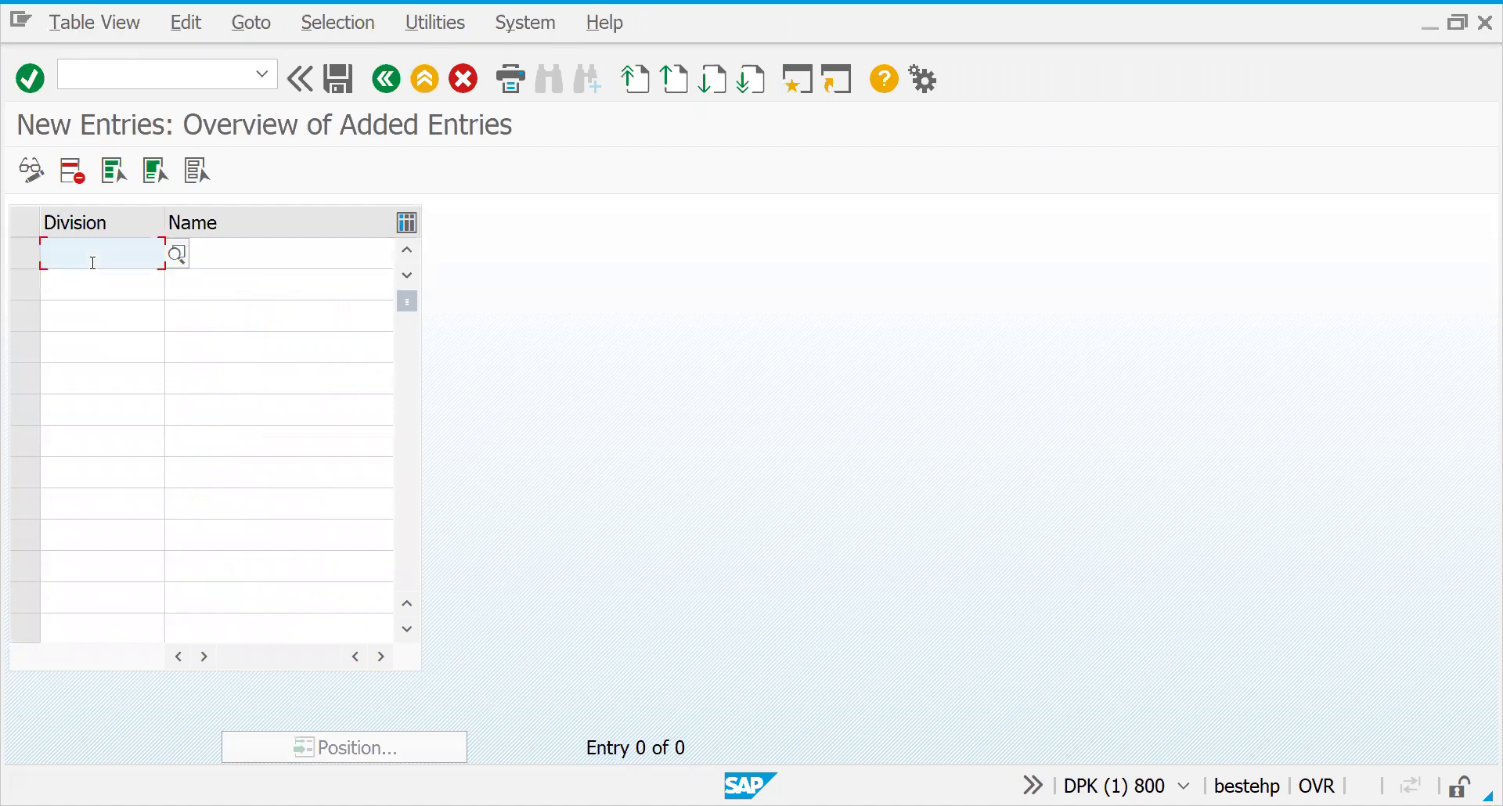
type("G")
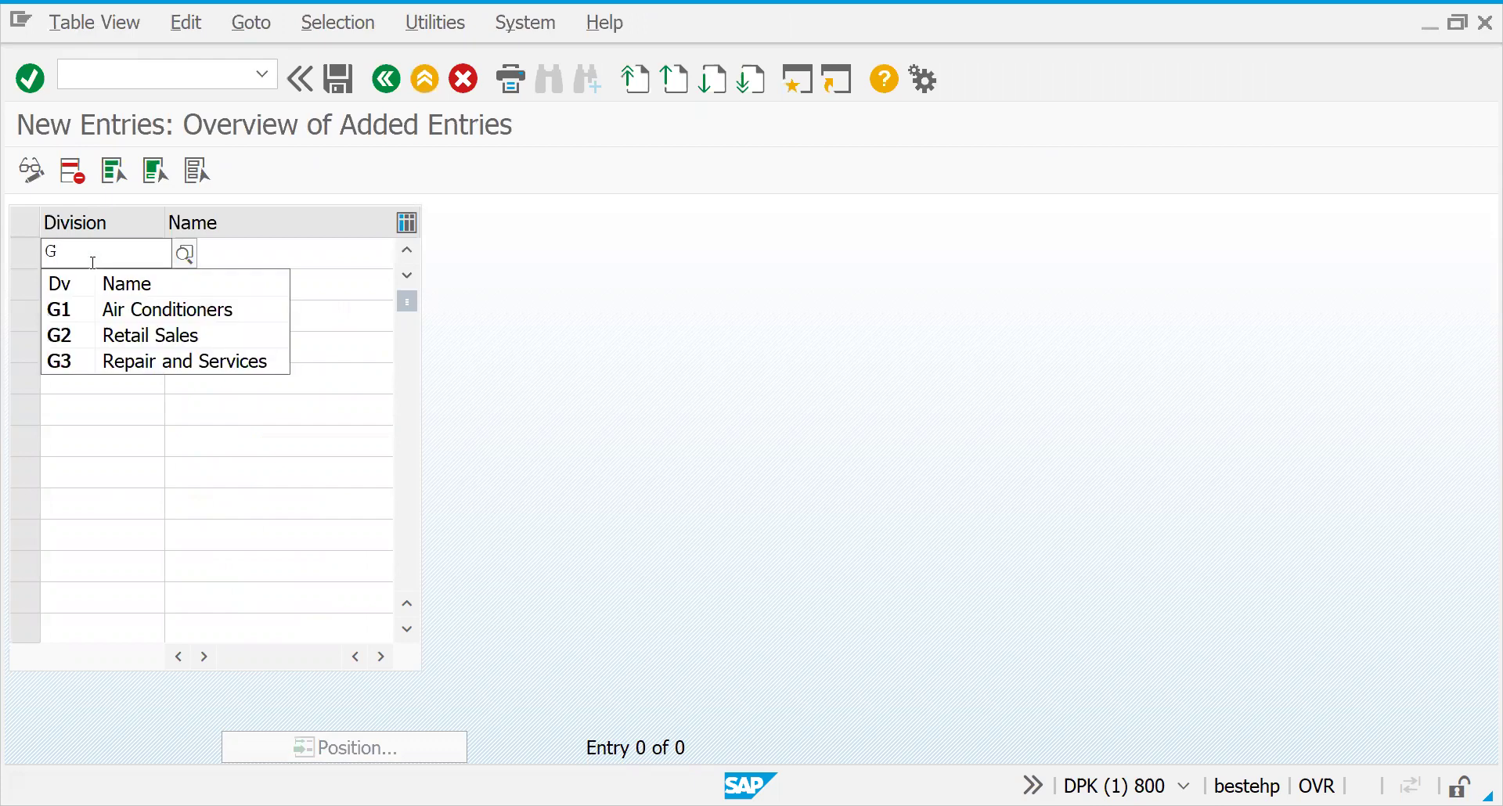
type("G")
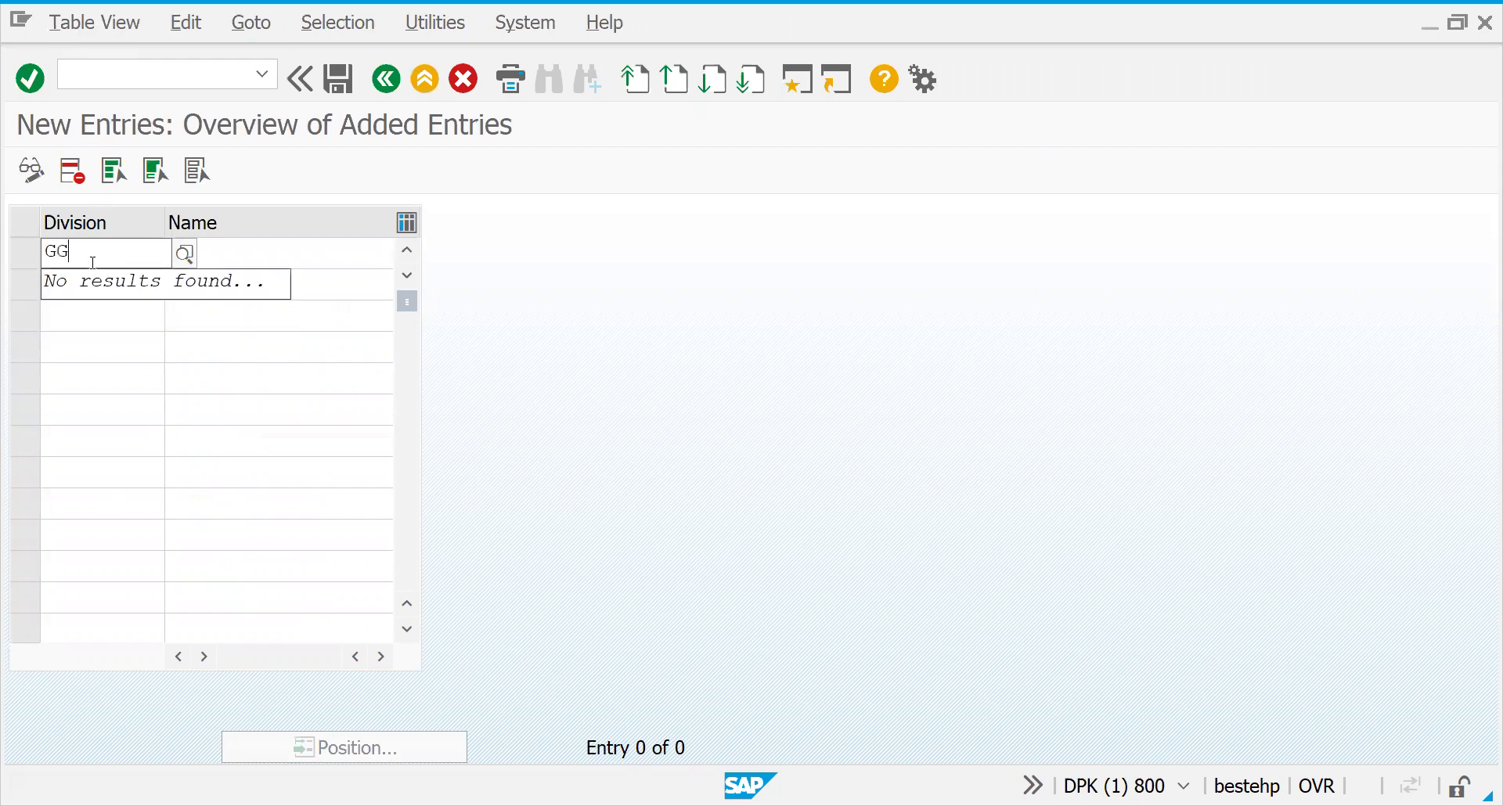
key("Tab")
type("COMMON DEV")
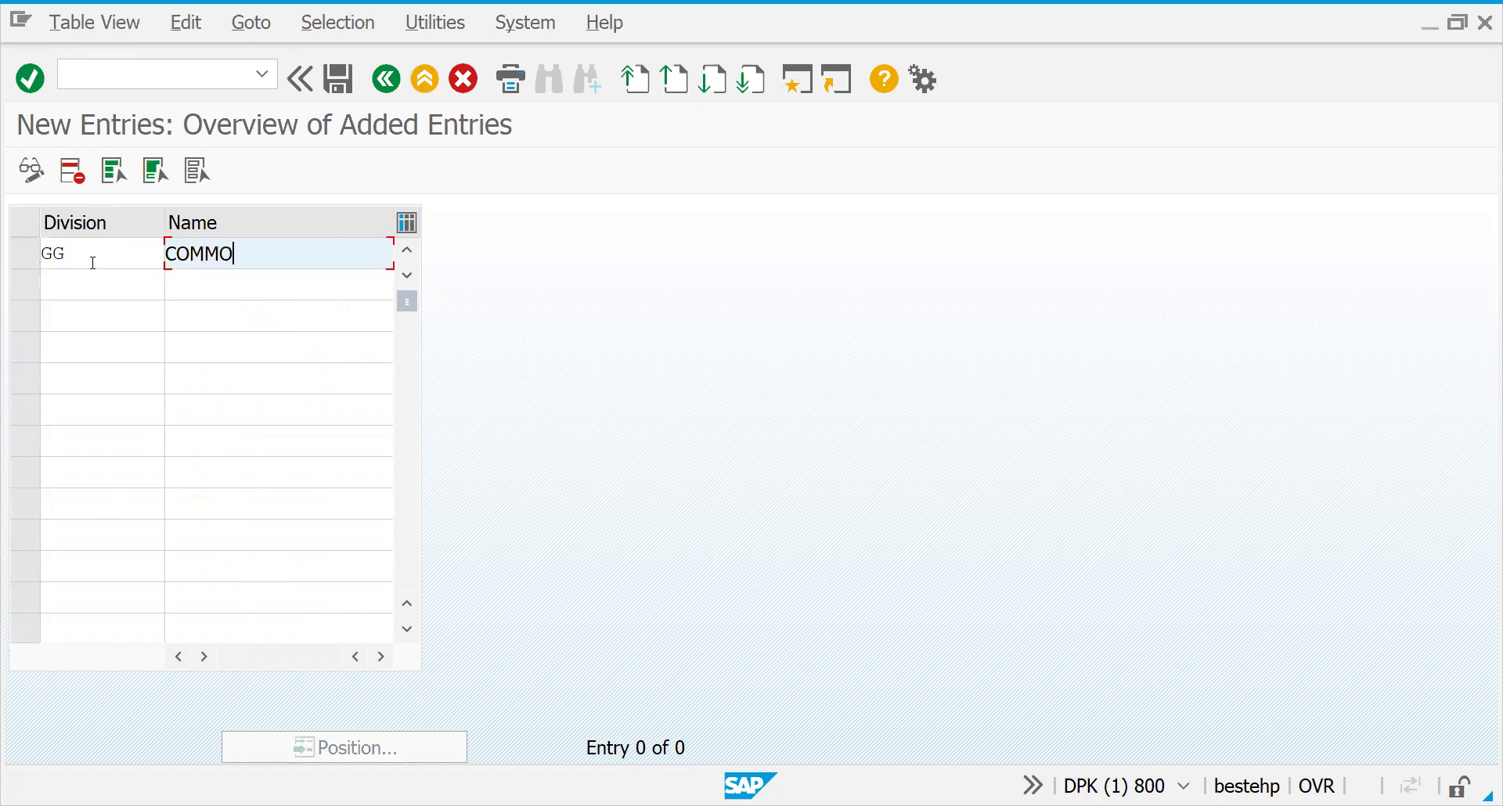
key("BackSpace")
key("BackSpace")
type("IVISON")
- Add division G1 with the name CHACOLATES and division G2 with the name SNACKS below the first entry
left_click(67, 282)
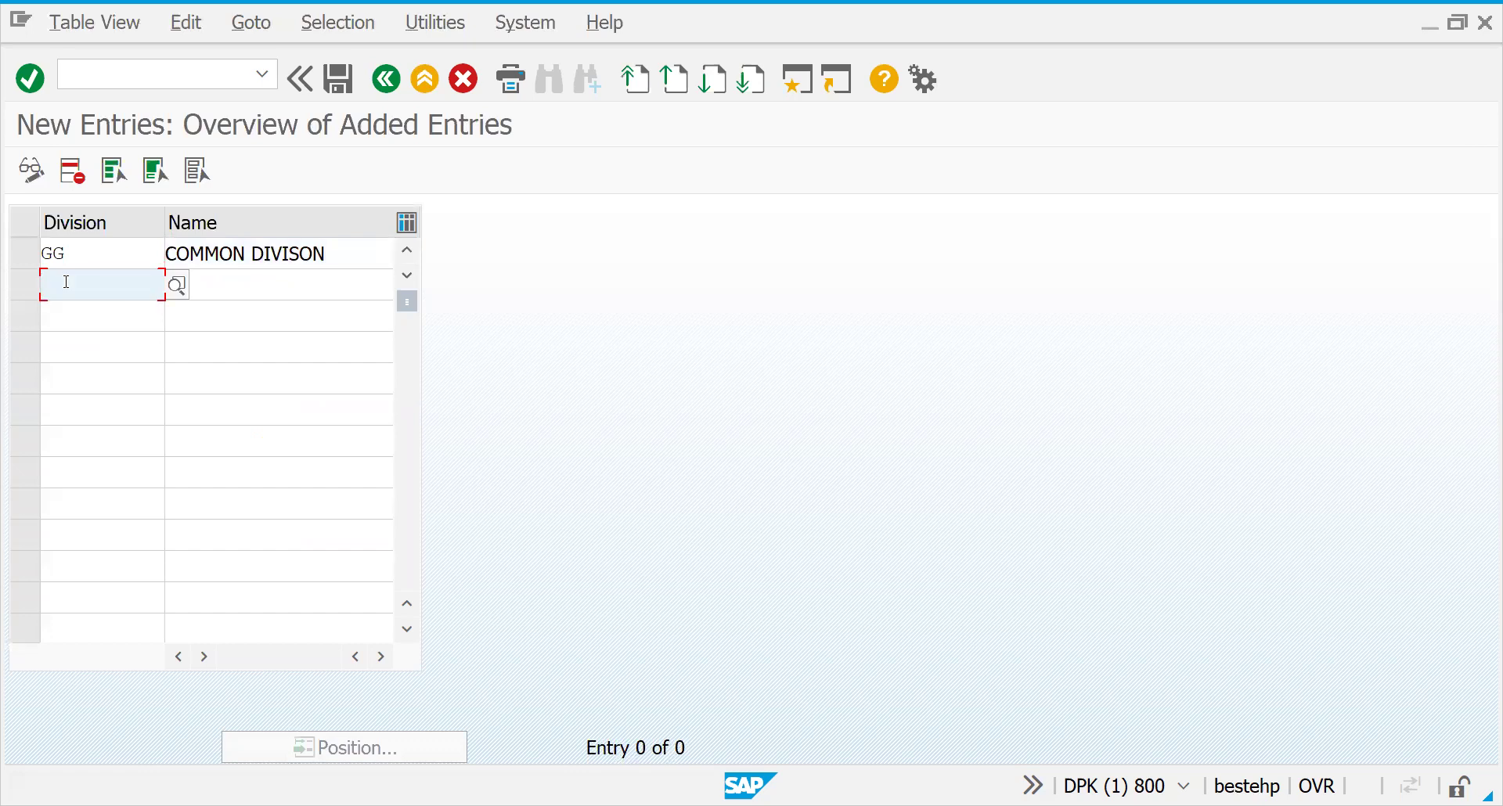
type("G1")
key("Tab")
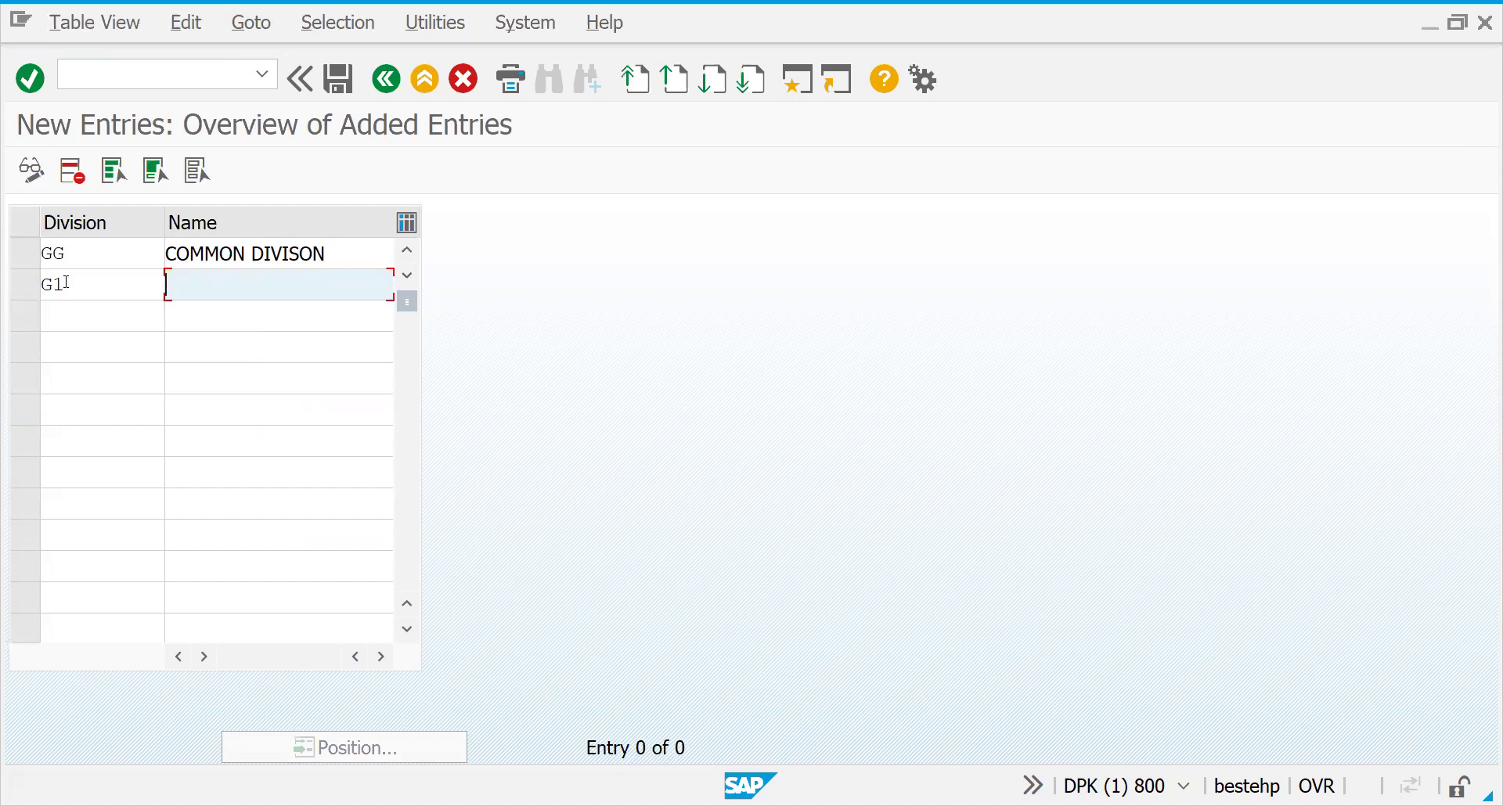
type("CHACOLATES")
left_click(63, 317)
type("G2")
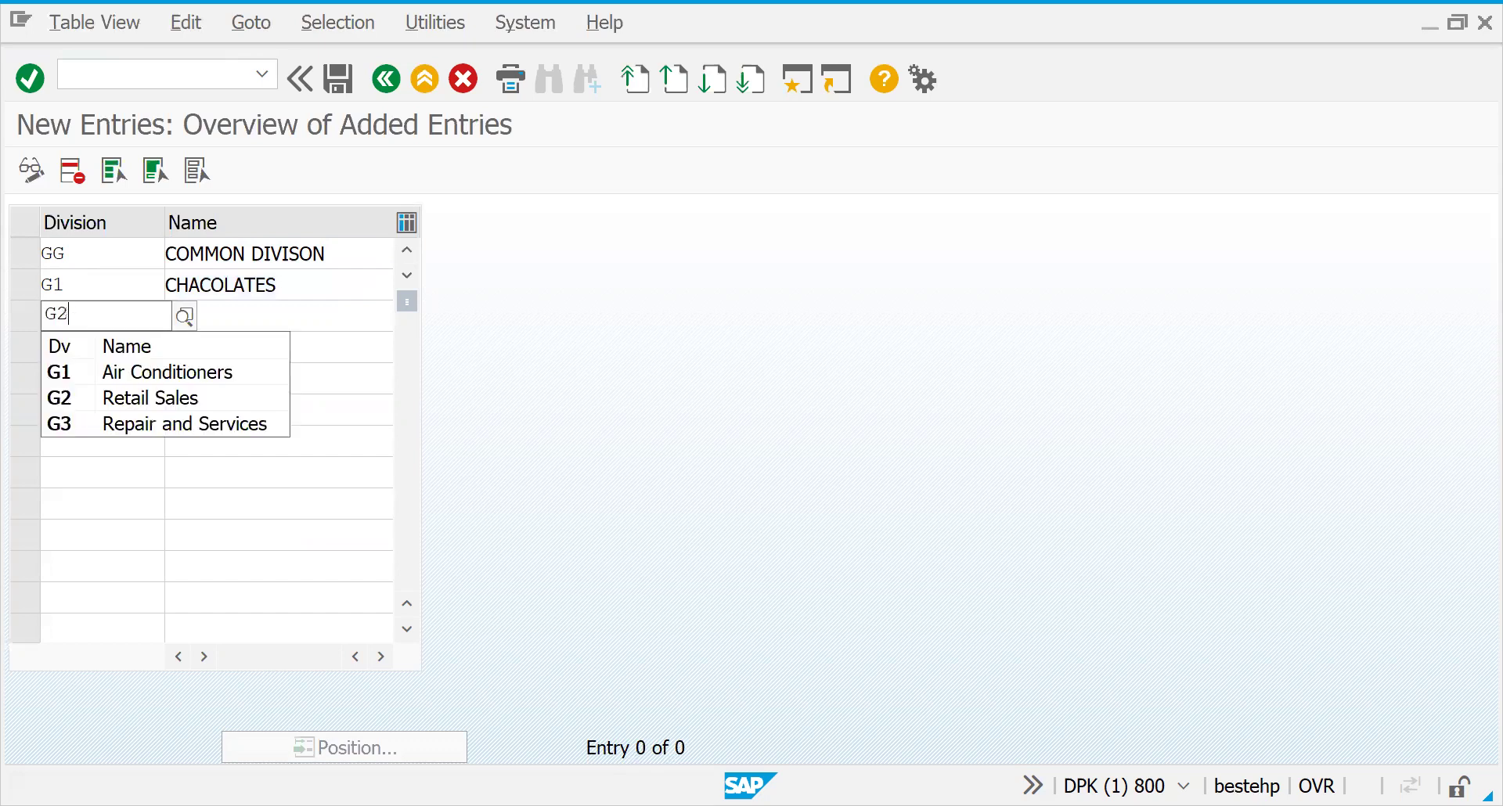
key("Tab")
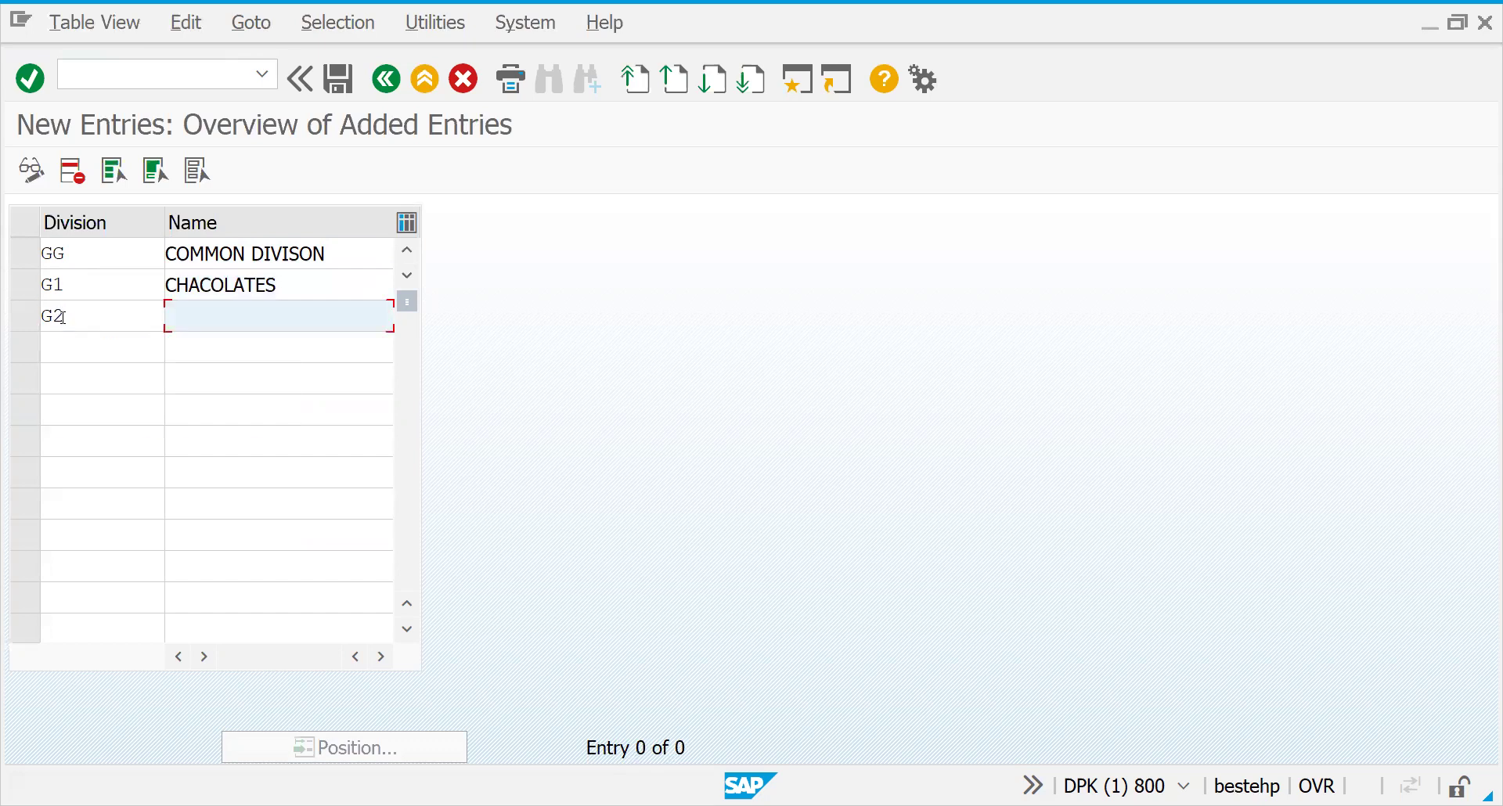
type("SNACKS")
key("Return")
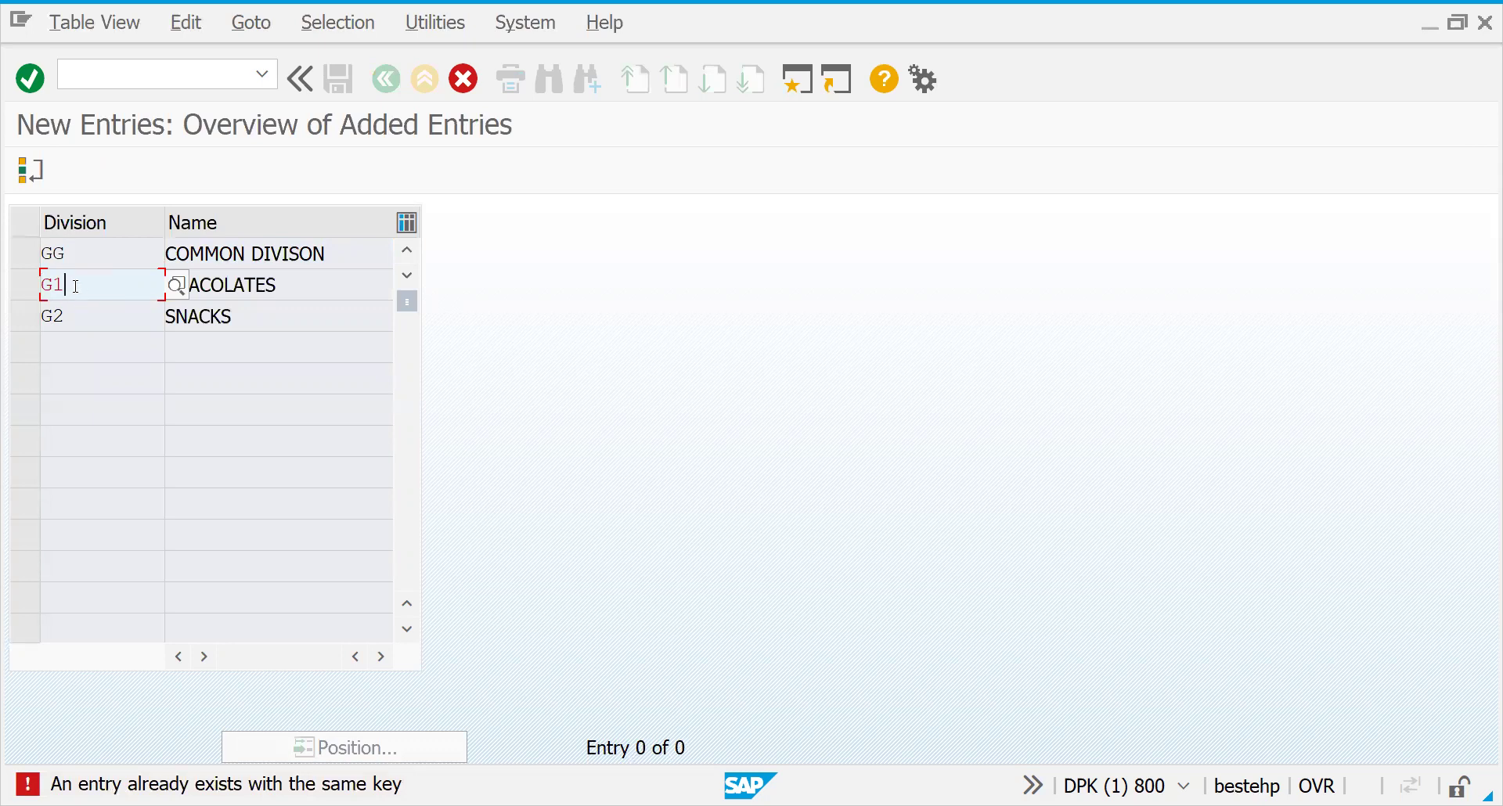
- Change the division code of CHACOLATES to GC and the code of SNACKS to GS
key("End")
key("BackSpace")
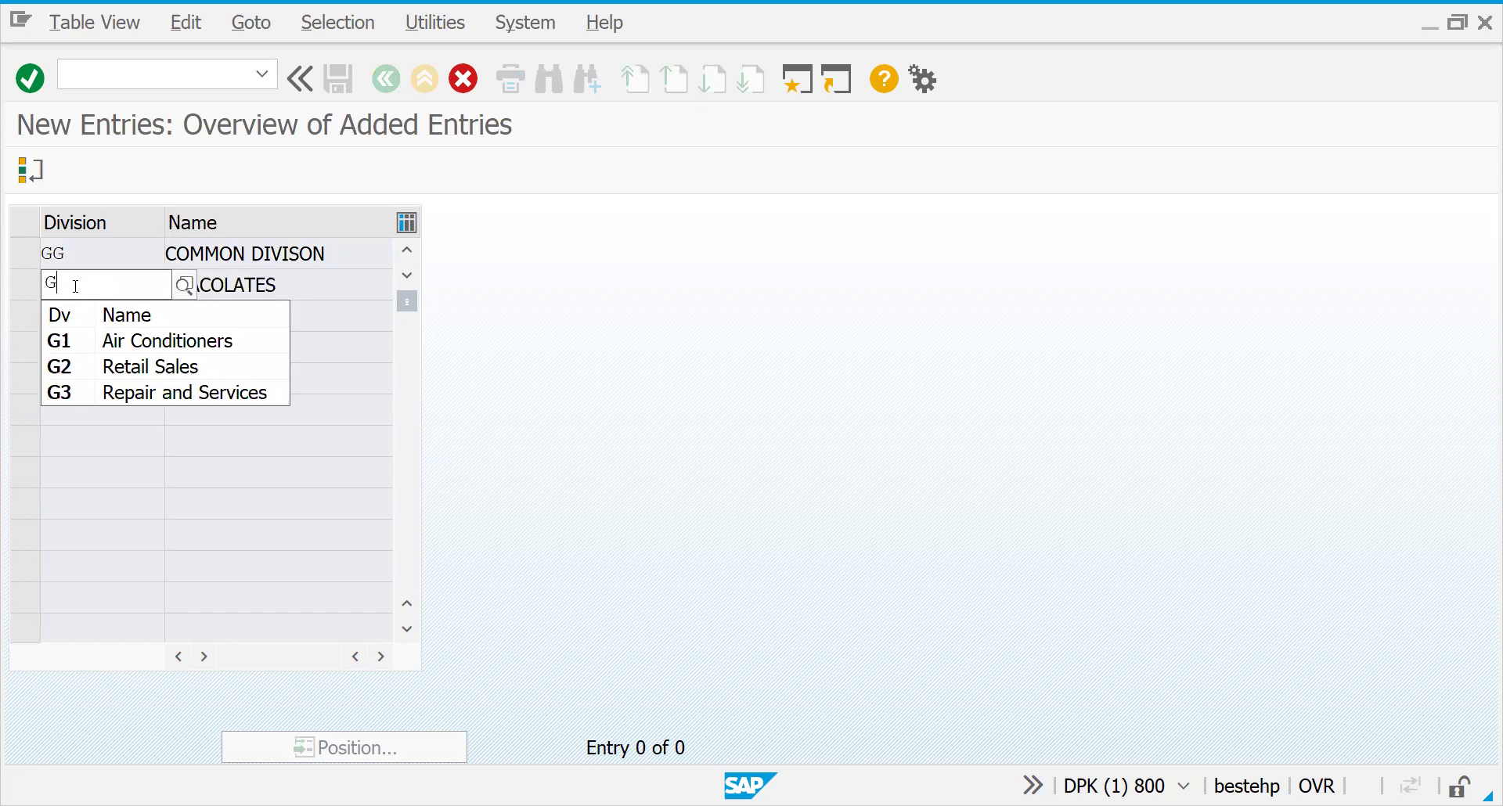
type("C")
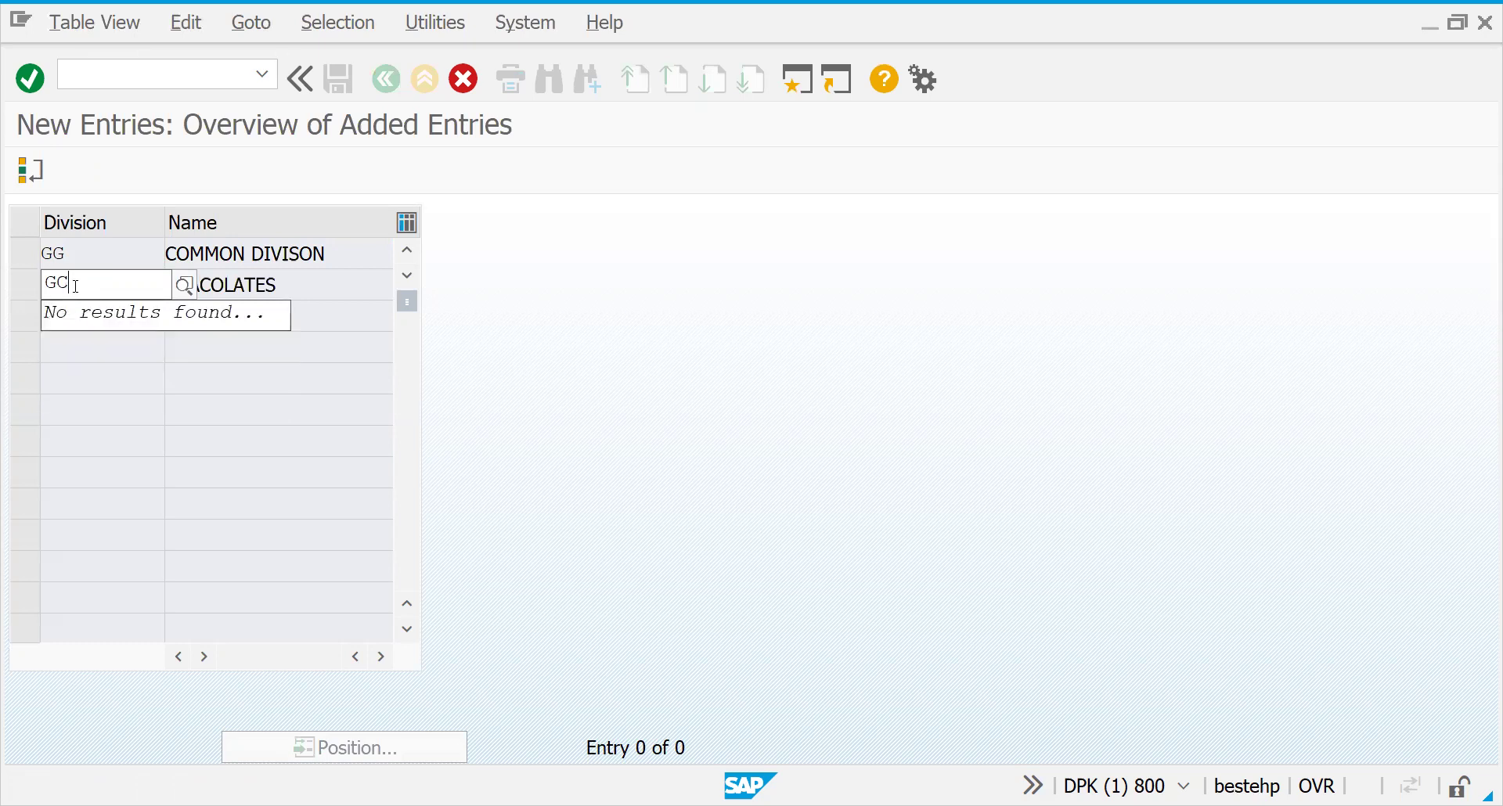
key("Return")
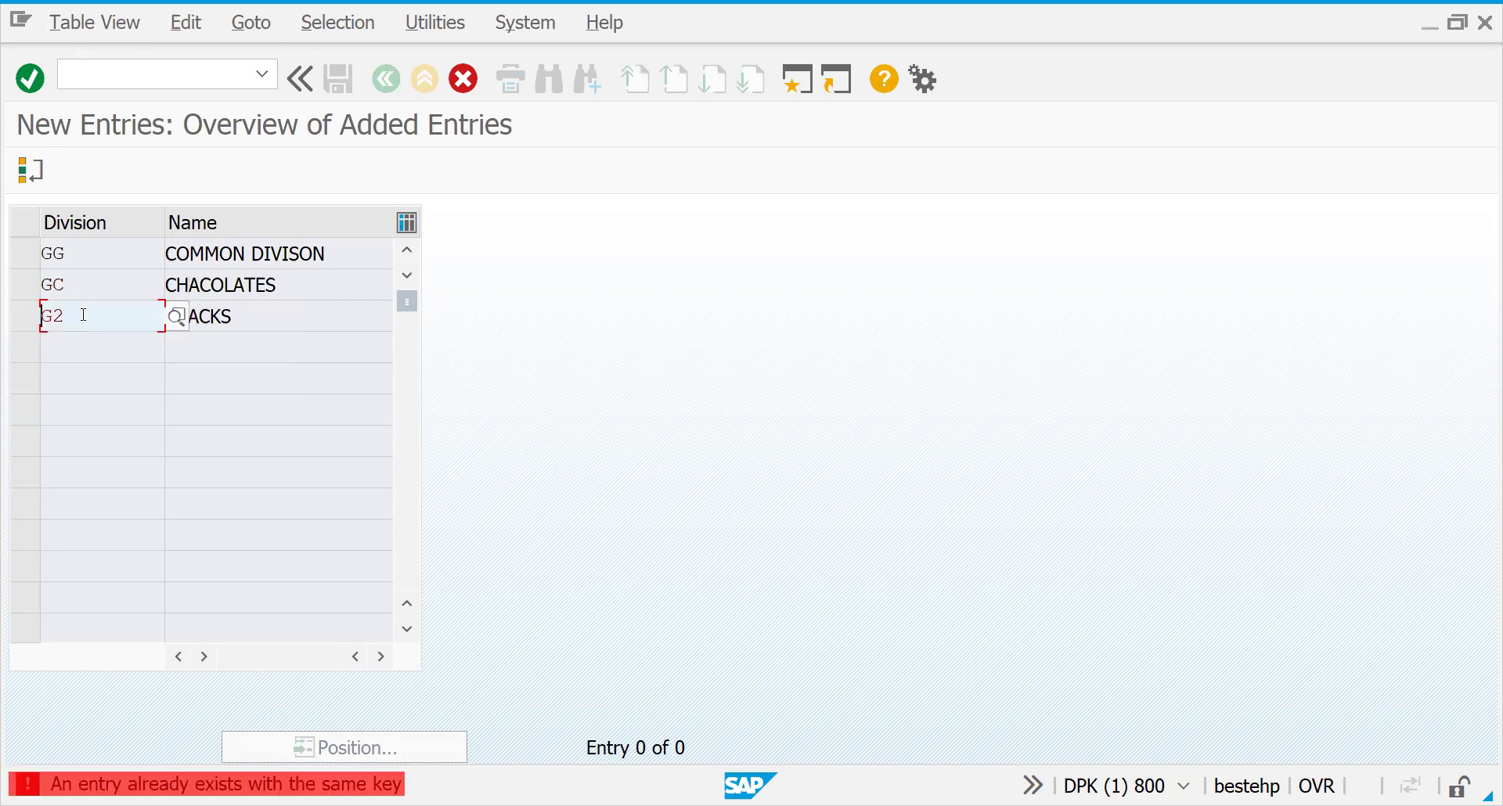
left_click(83, 314)
key("BackSpace")
type("S")
key("Return")
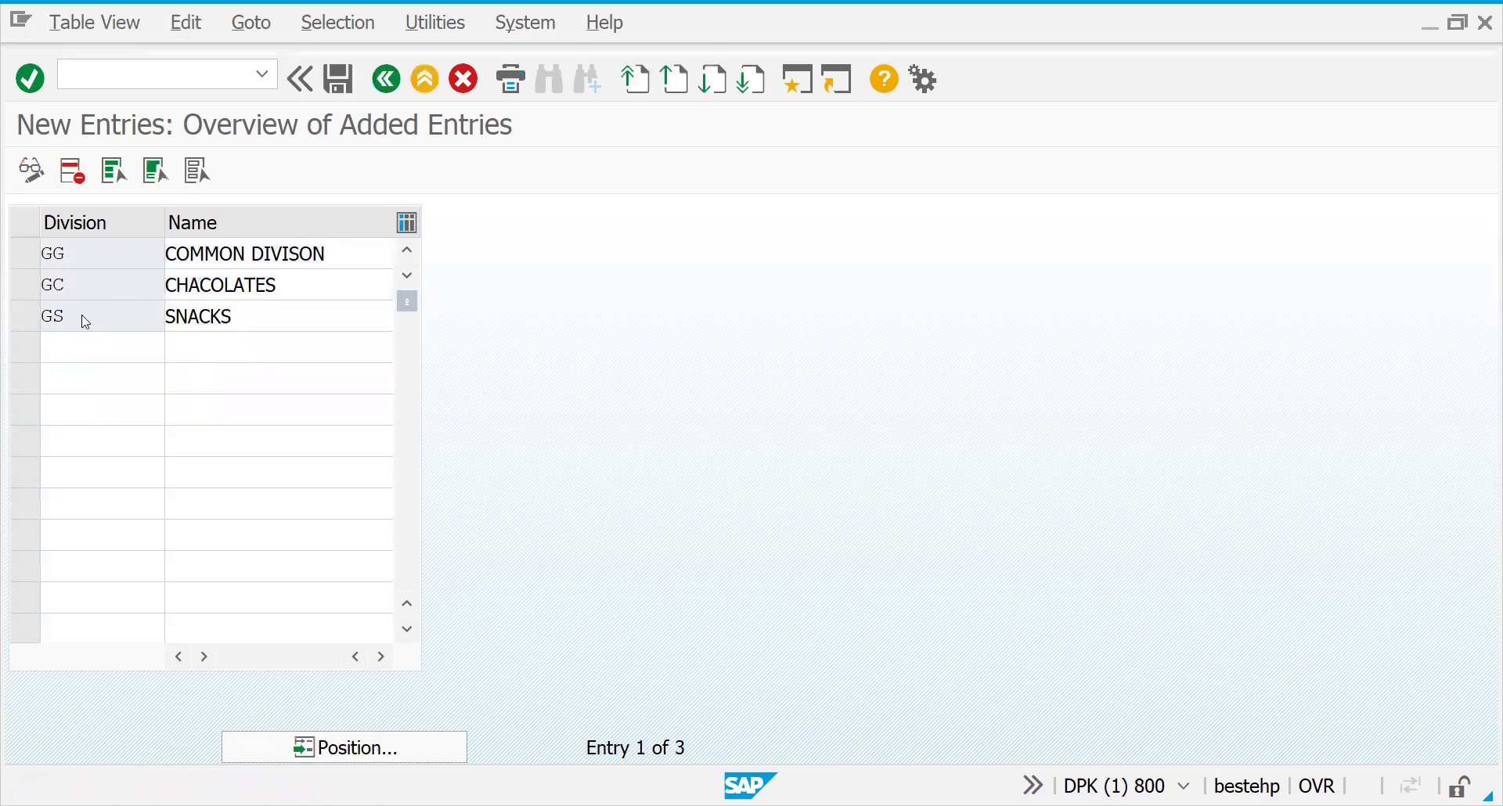
- Copy the three division codes and names into the DEFINTION sheet of the COURSE workbook in Excel, starting at cell H15
key("ctrl+y")
left_click_drag(39, 238, 264, 323)
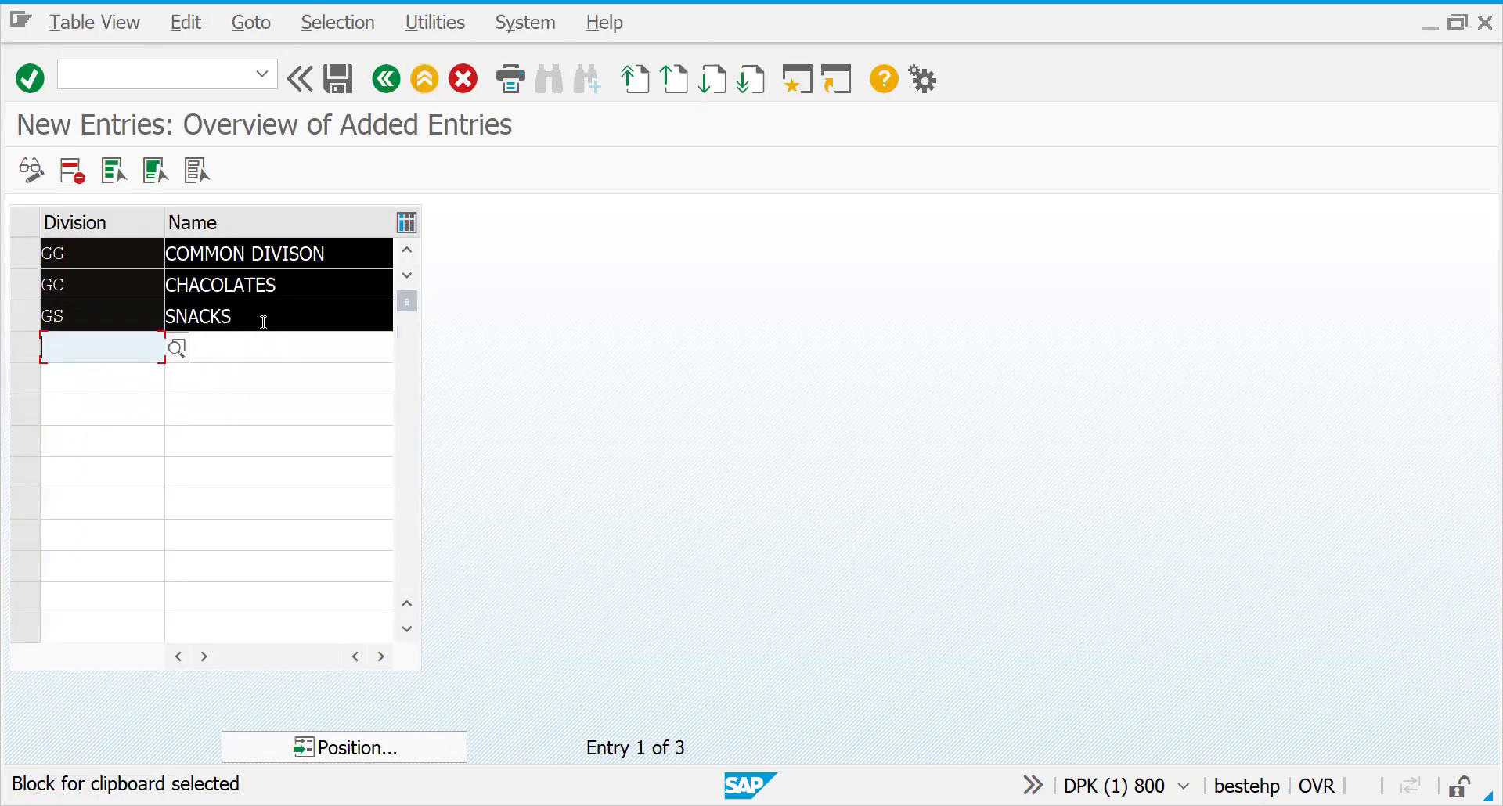
key("ctrl+c")
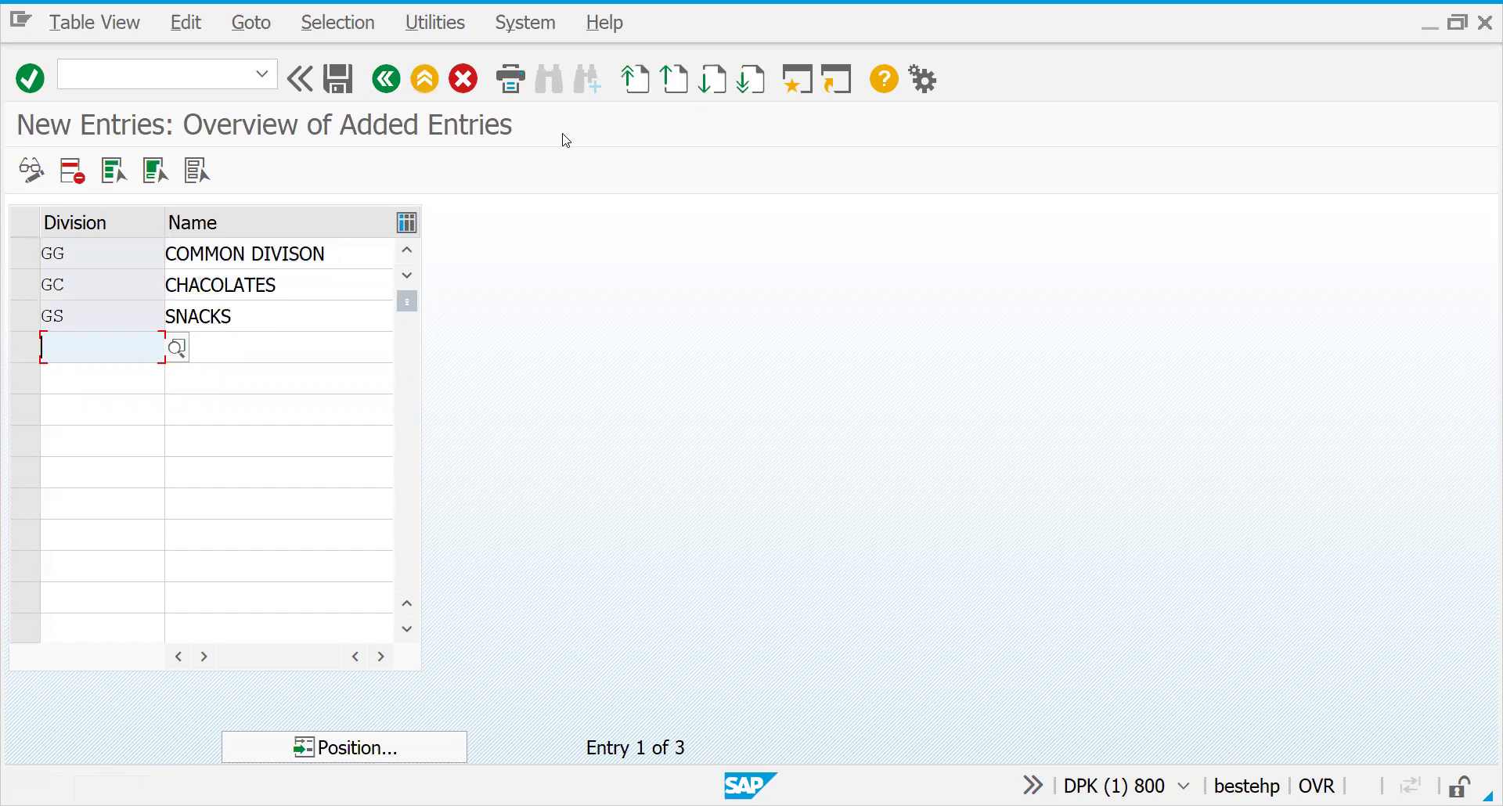
key("alt+Tab")
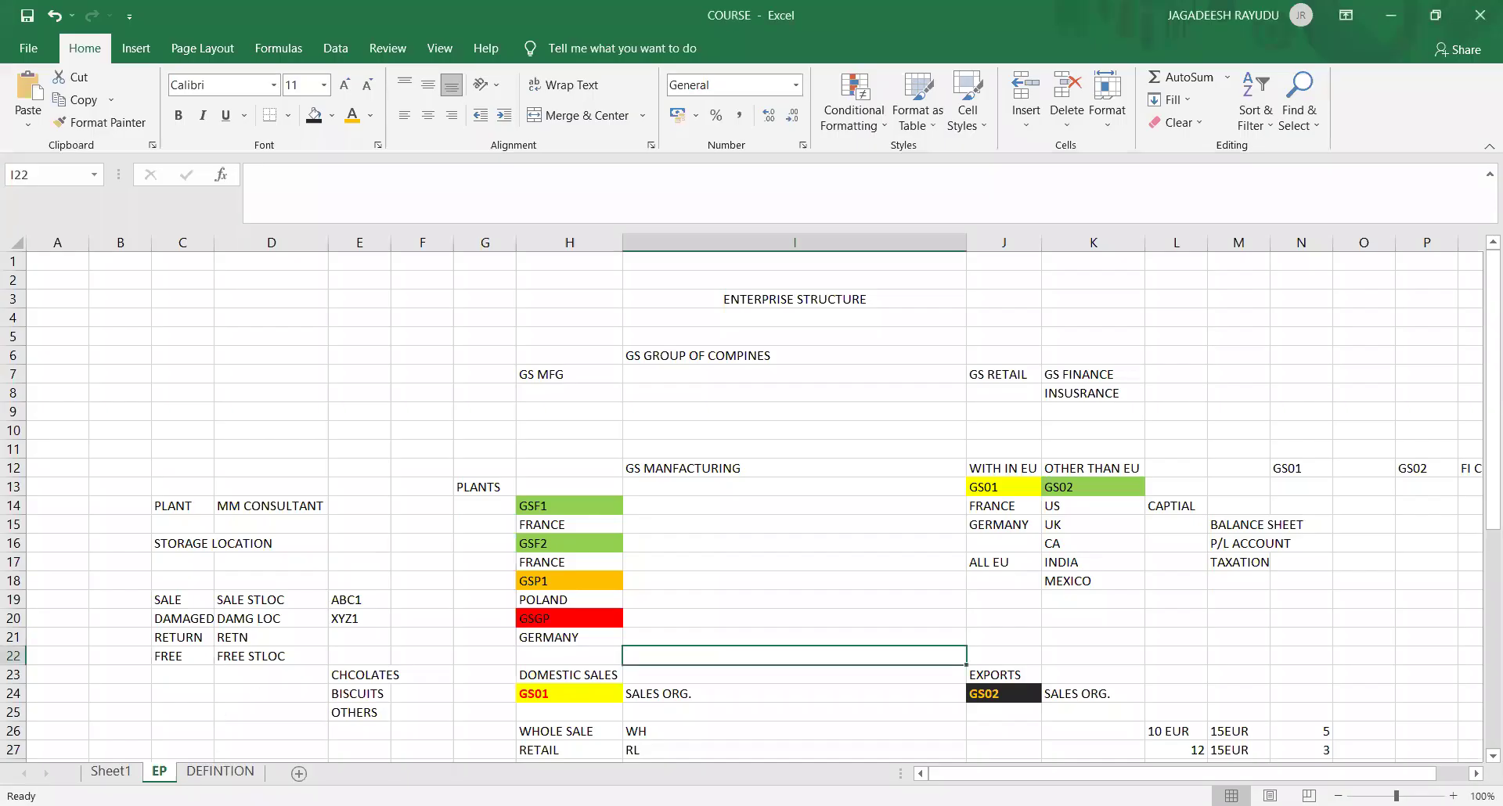
left_click(221, 772)
left_click(490, 523)
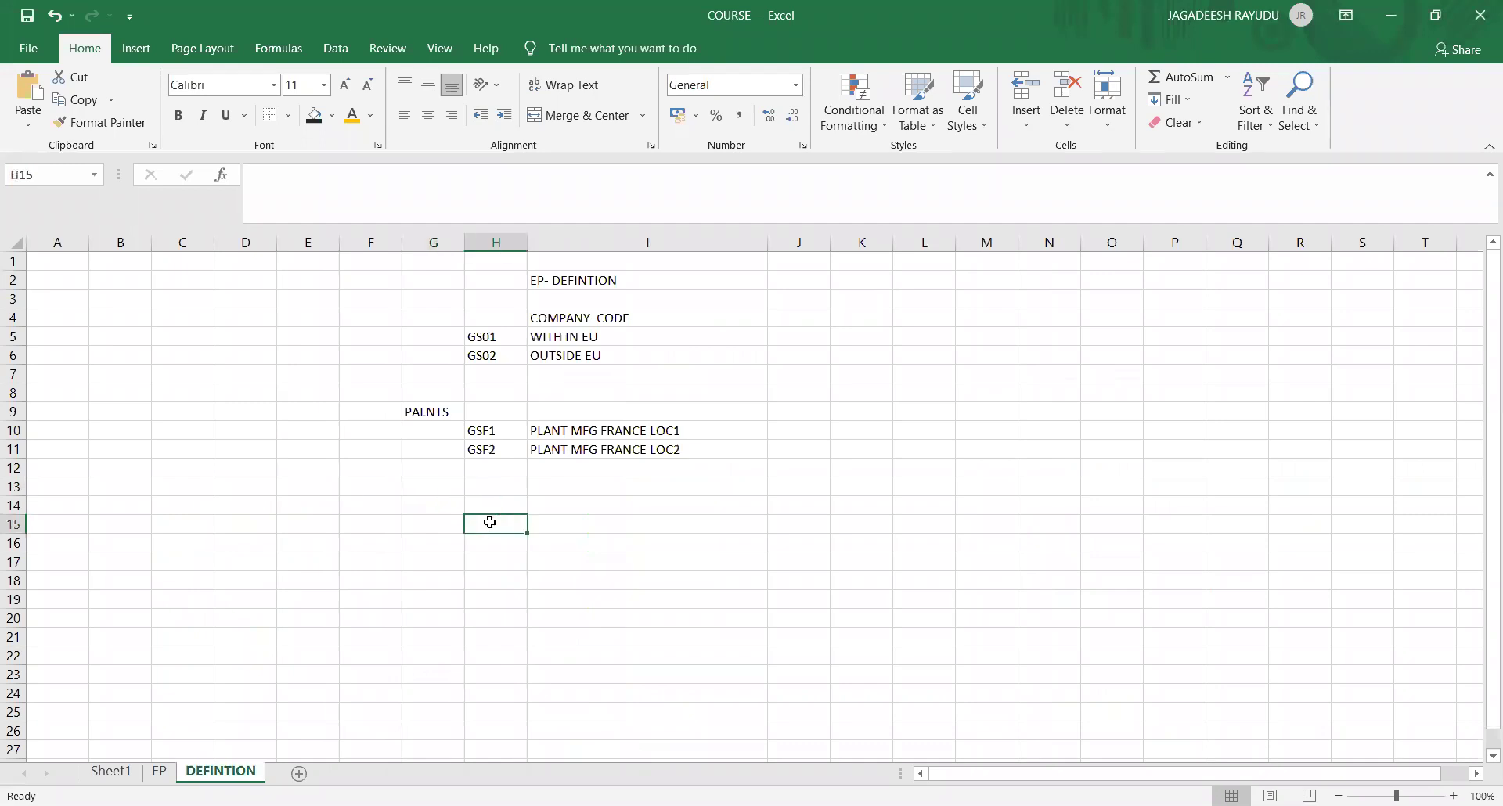
key("ctrl+v")
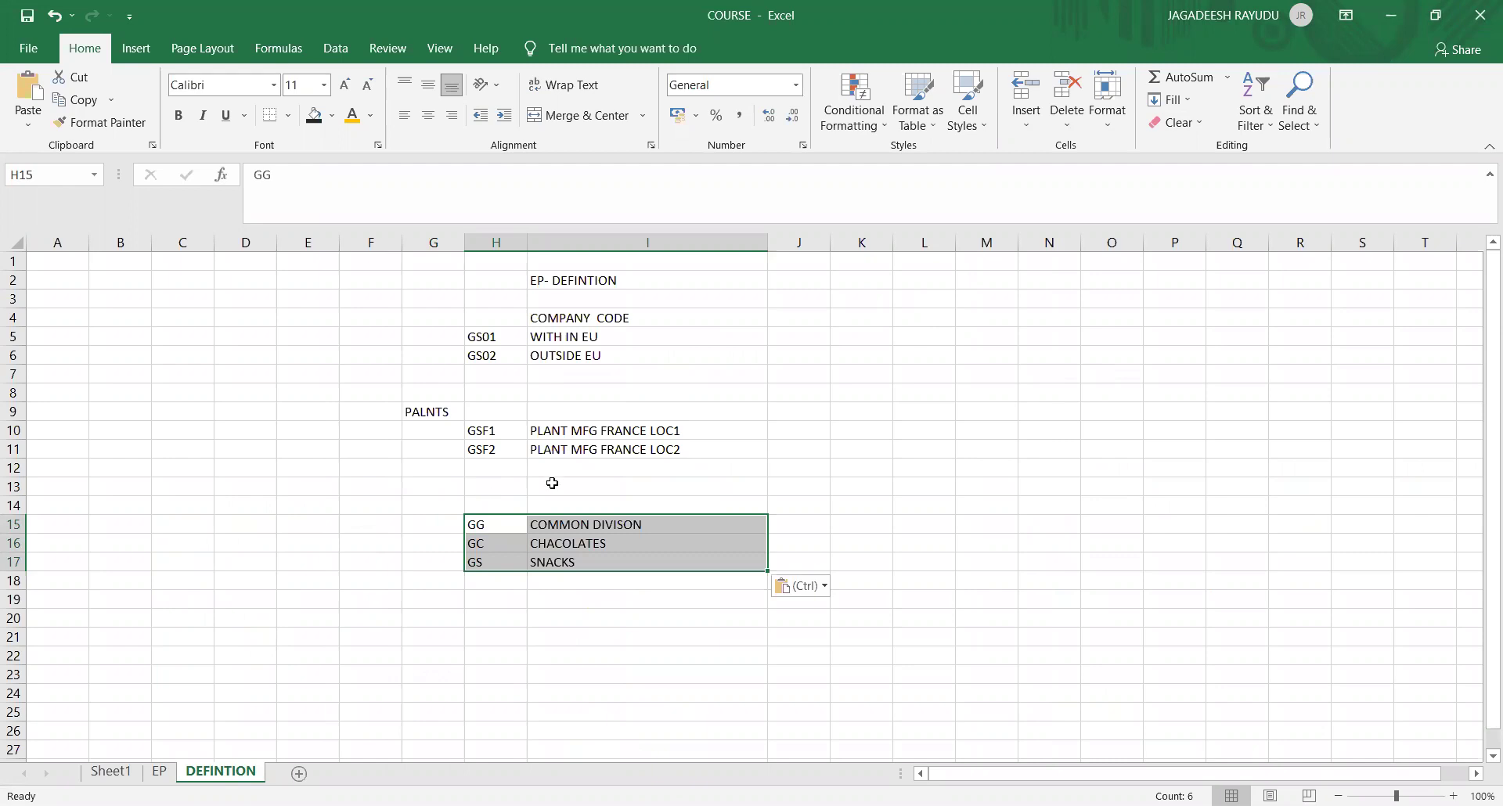
- Label the pasted divisions DIV in cell G15 and add the label DCH in cell G19
left_click(418, 521)
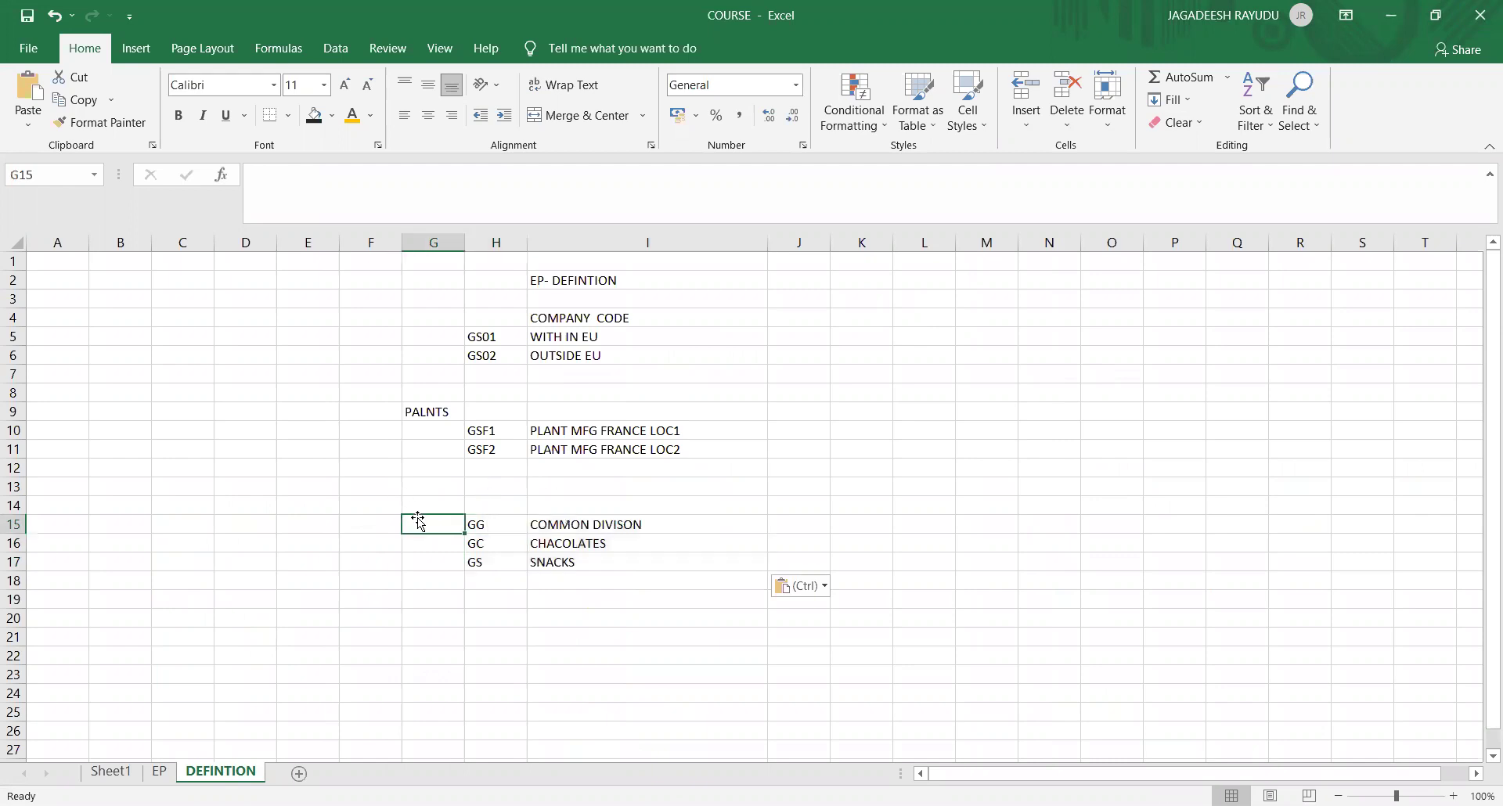
type("DIV")
left_click(424, 597)
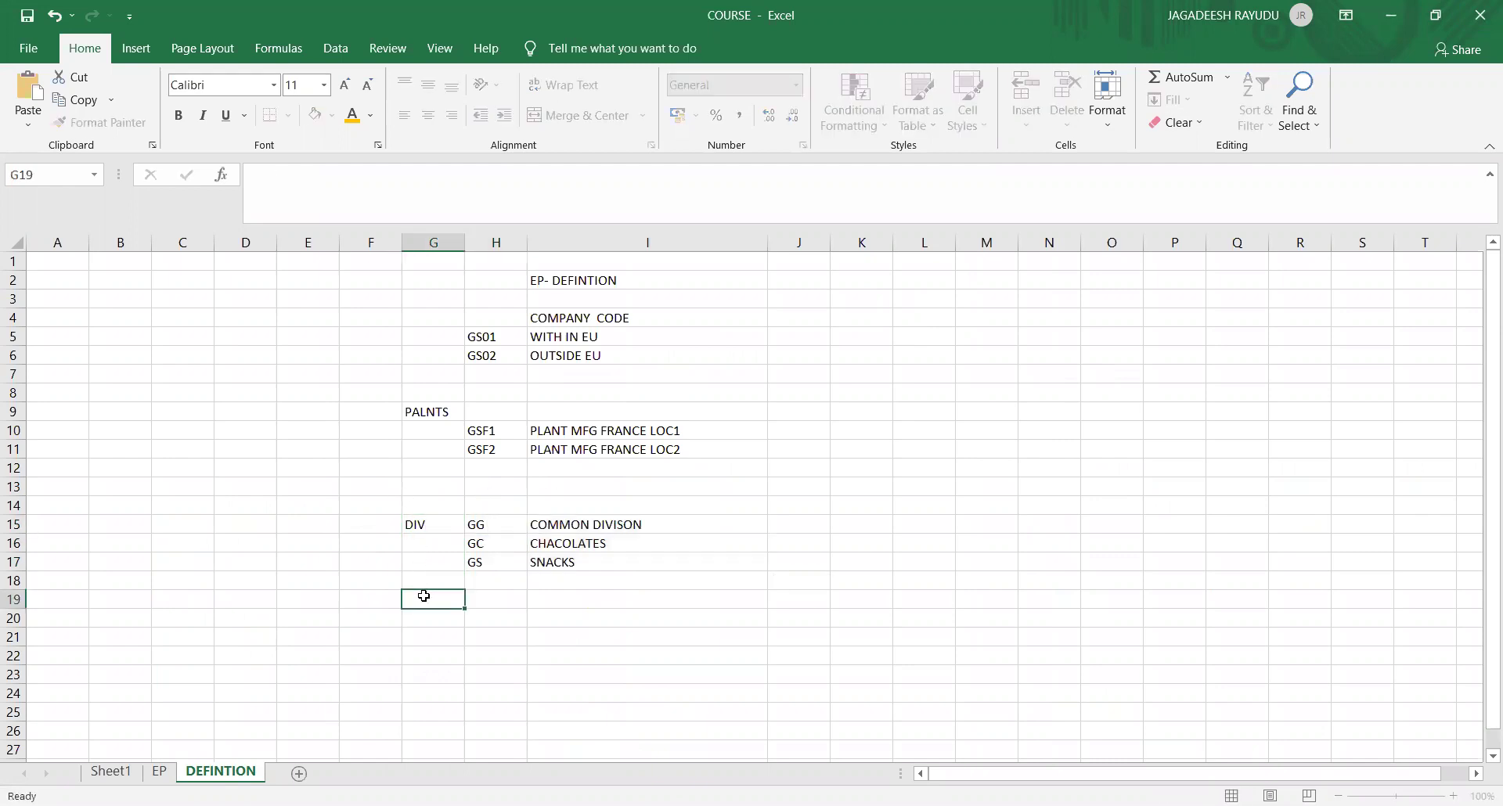
type("DCH")
left_click(569, 597)
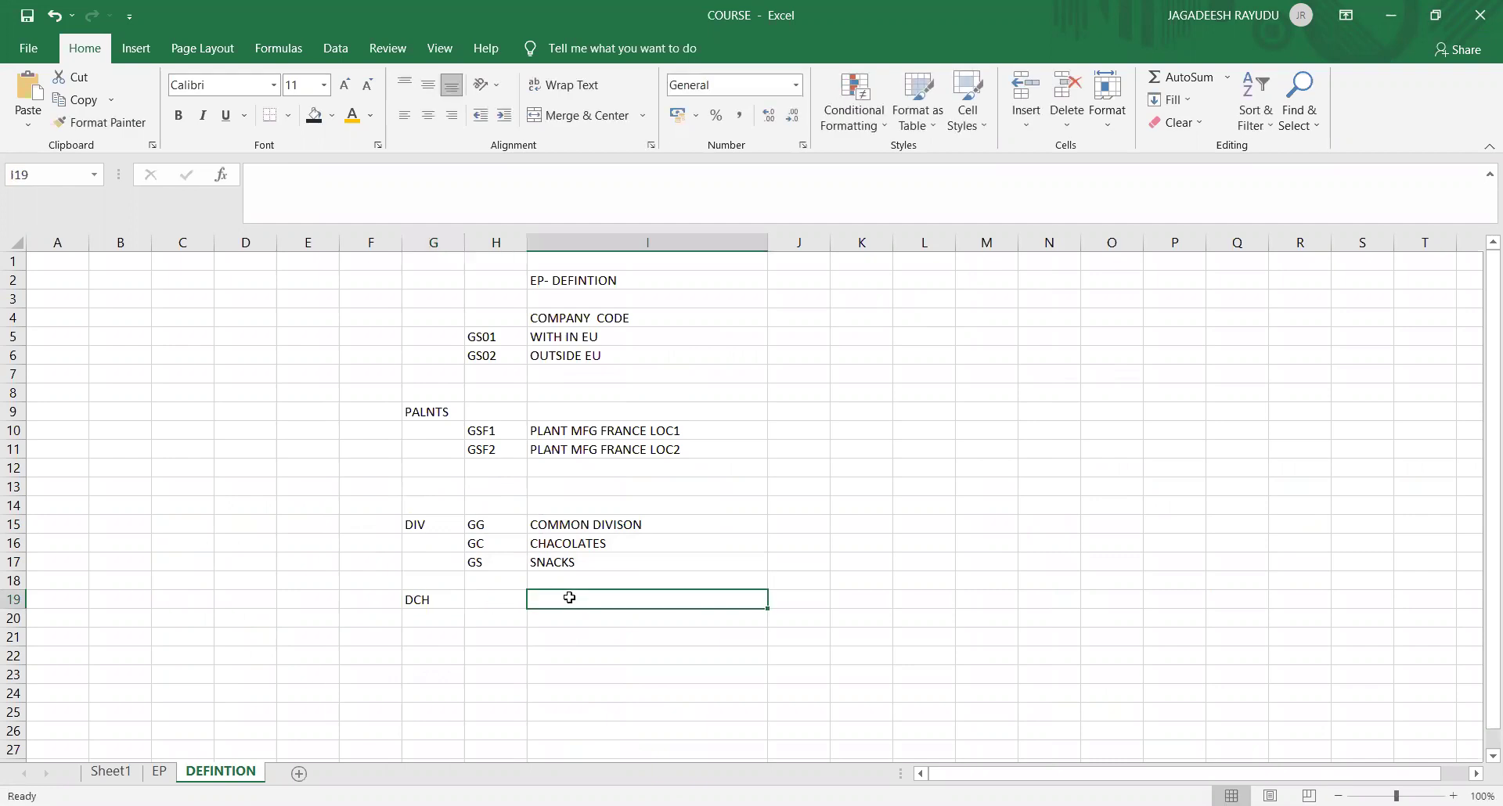
left_click(498, 599)
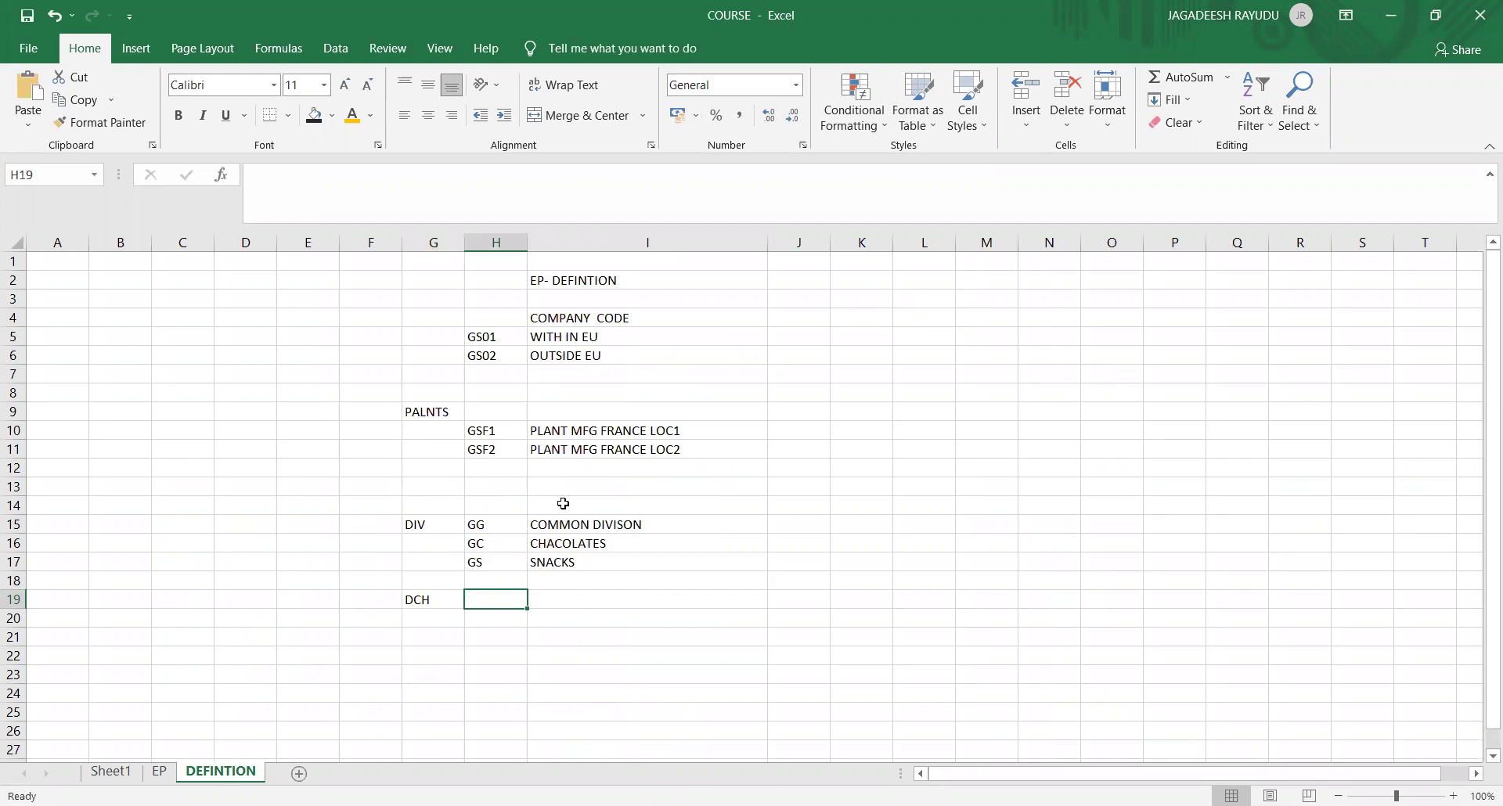
- Enter SALES ORG in cell G22 with the codes GS01 in H22 and GS02 in H23
left_click(432, 662)
type("SALES ORG")
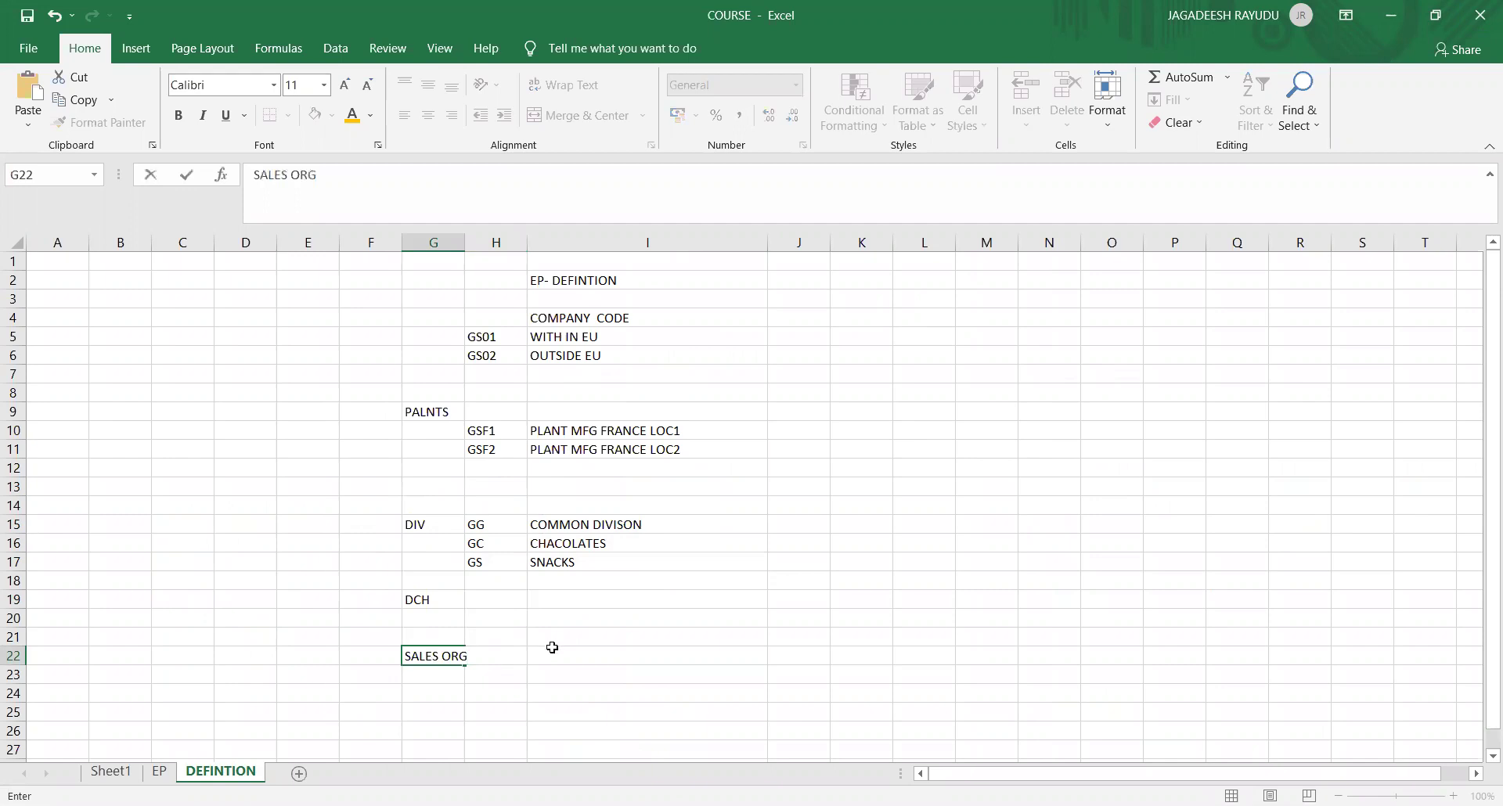
left_click(507, 658)
left_click_drag(486, 687, 495, 652)
left_click(495, 652)
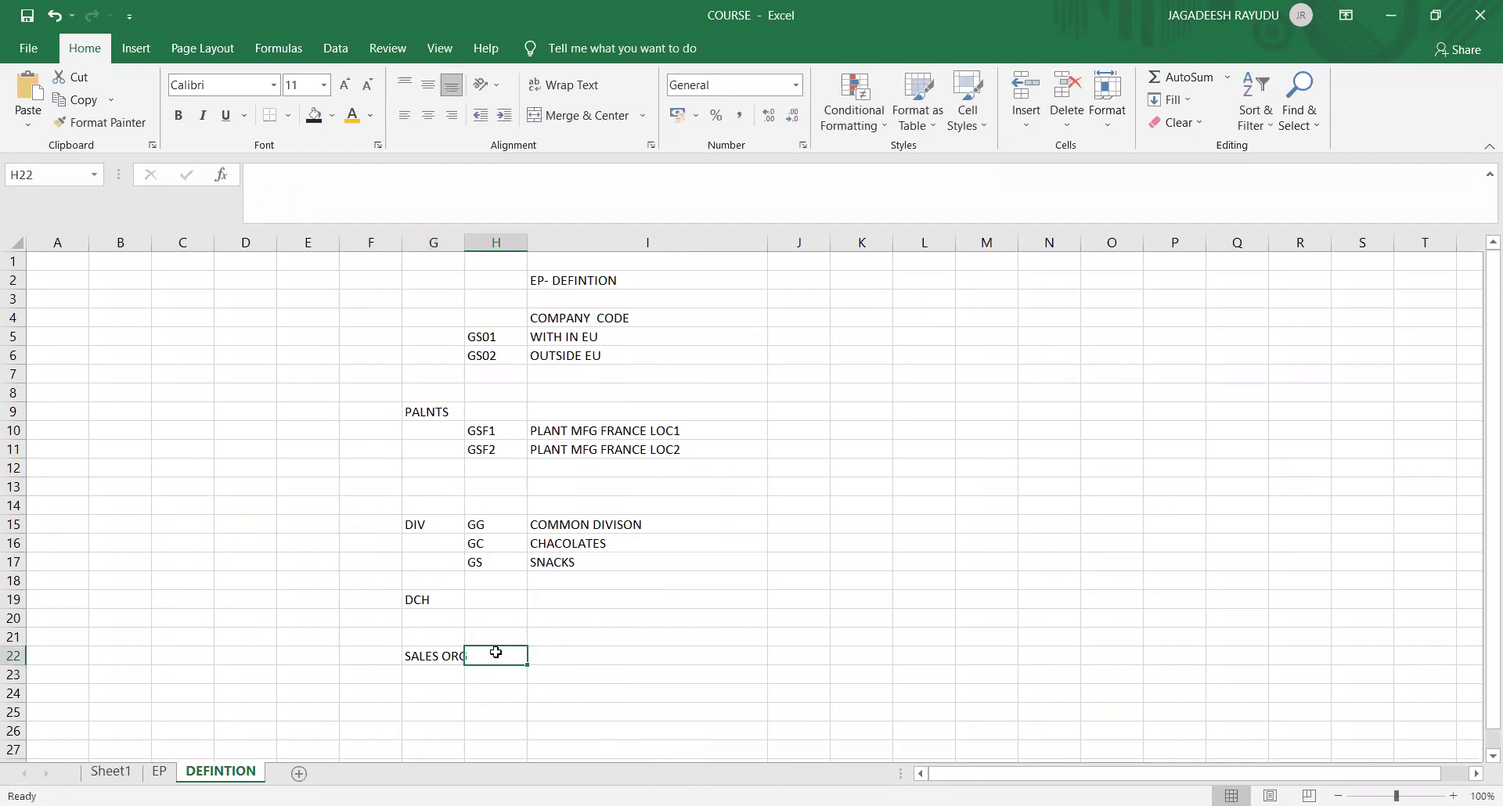
type("GS01")
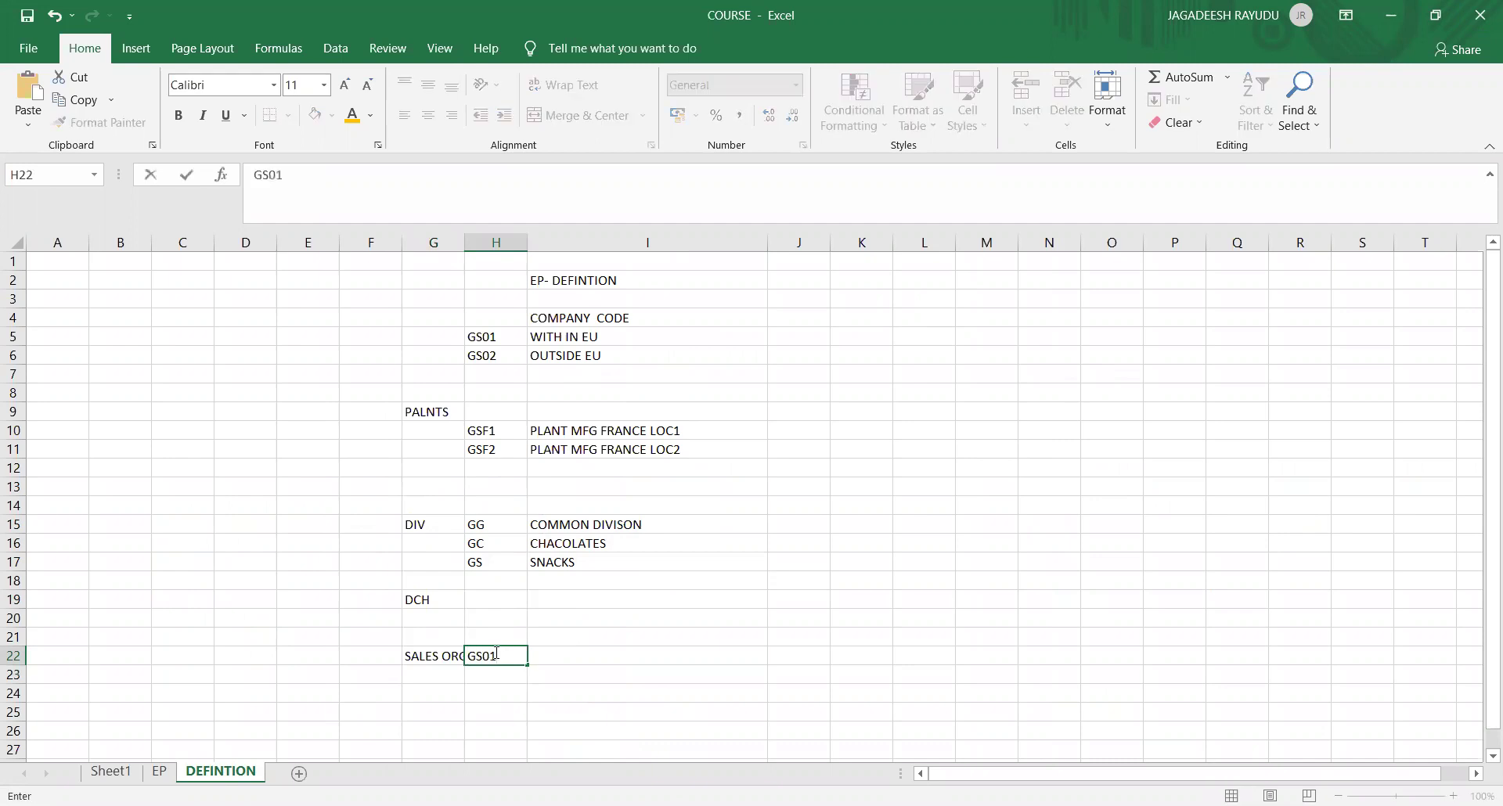
key("Return")
type("GS02")
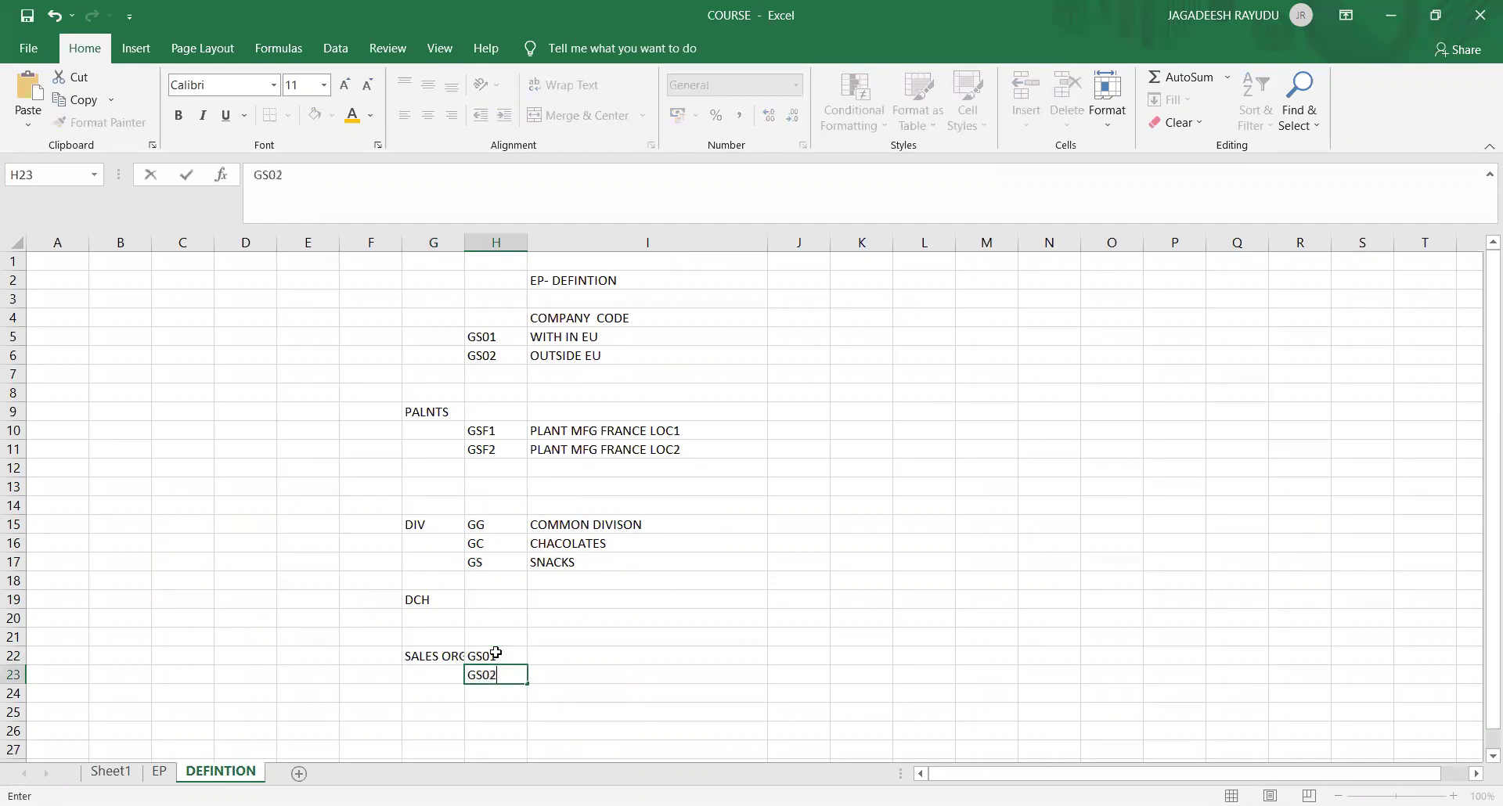
key("Return")
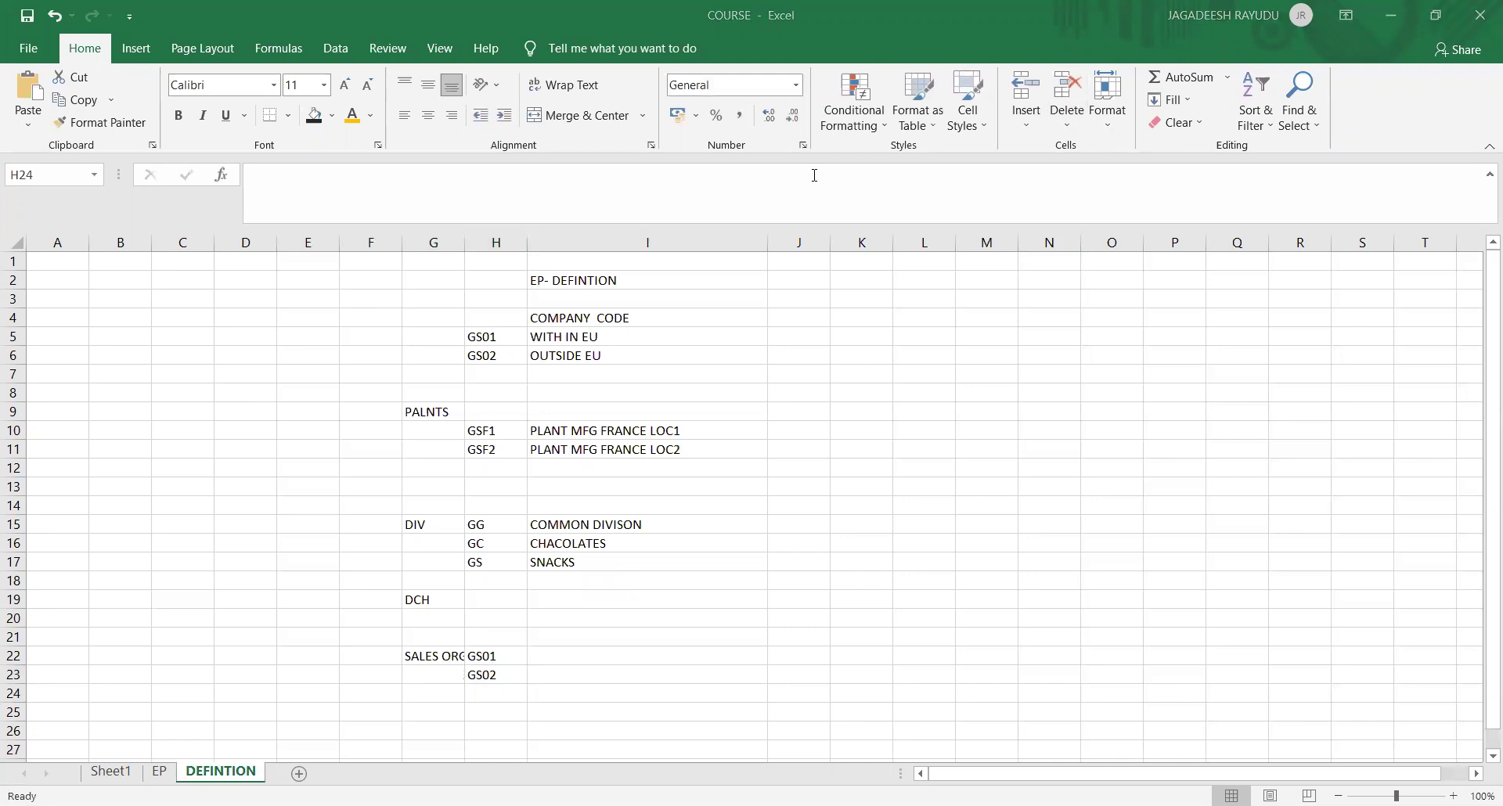
- Switch back to SAP, save the new divisions and return to the implementation guide
key("alt+Tab")
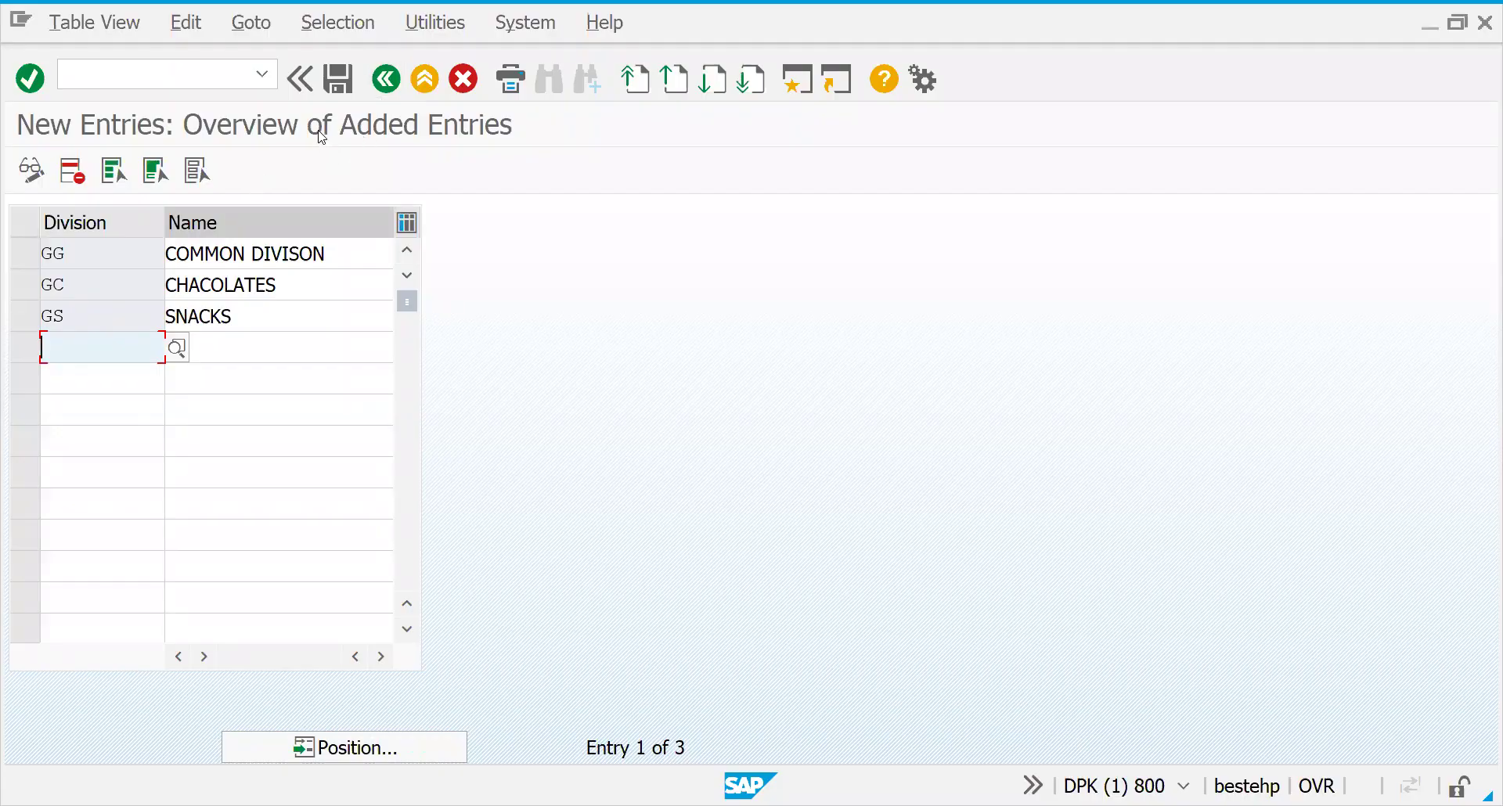
left_click(338, 79)
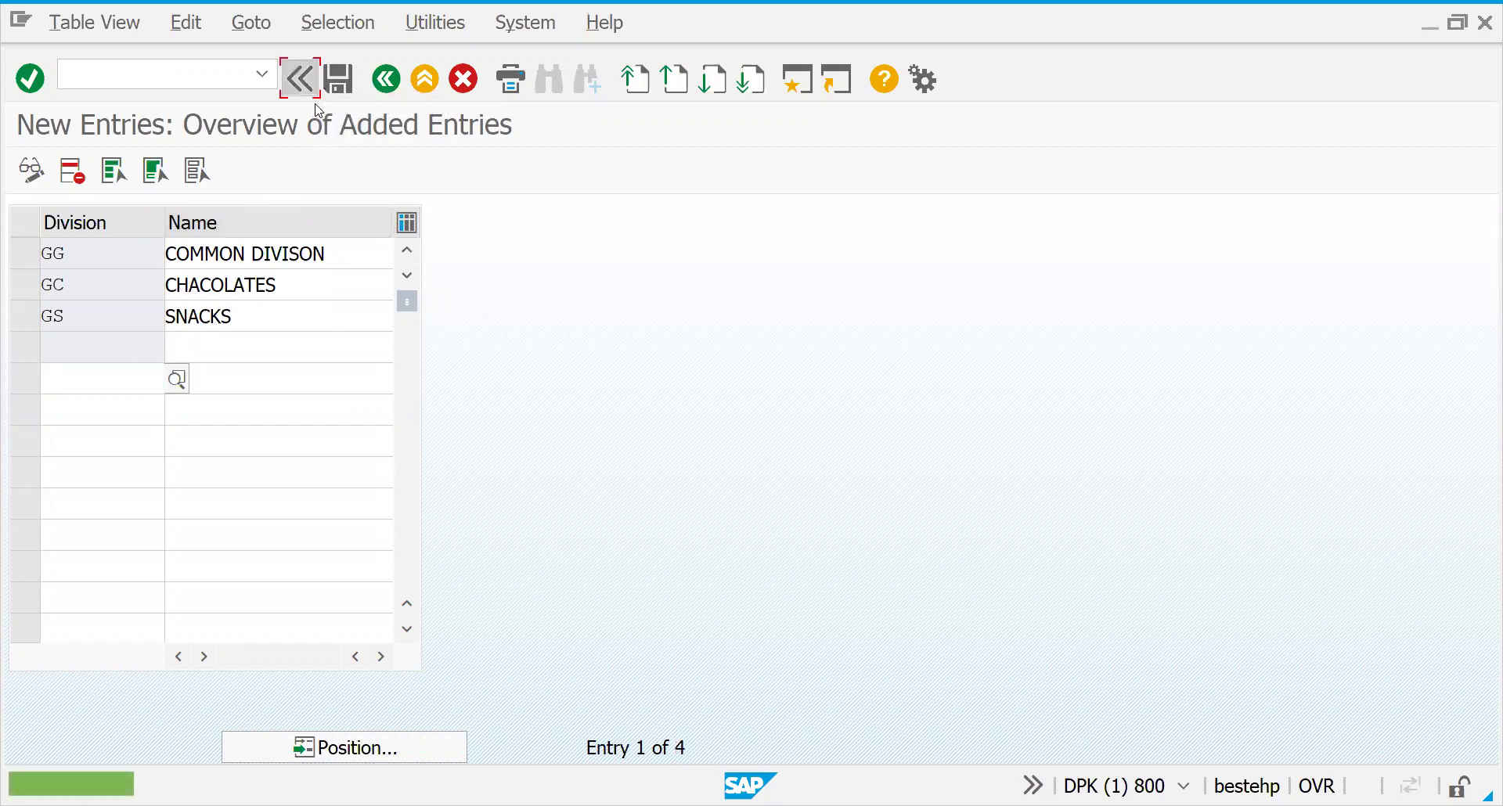
left_click(316, 102)
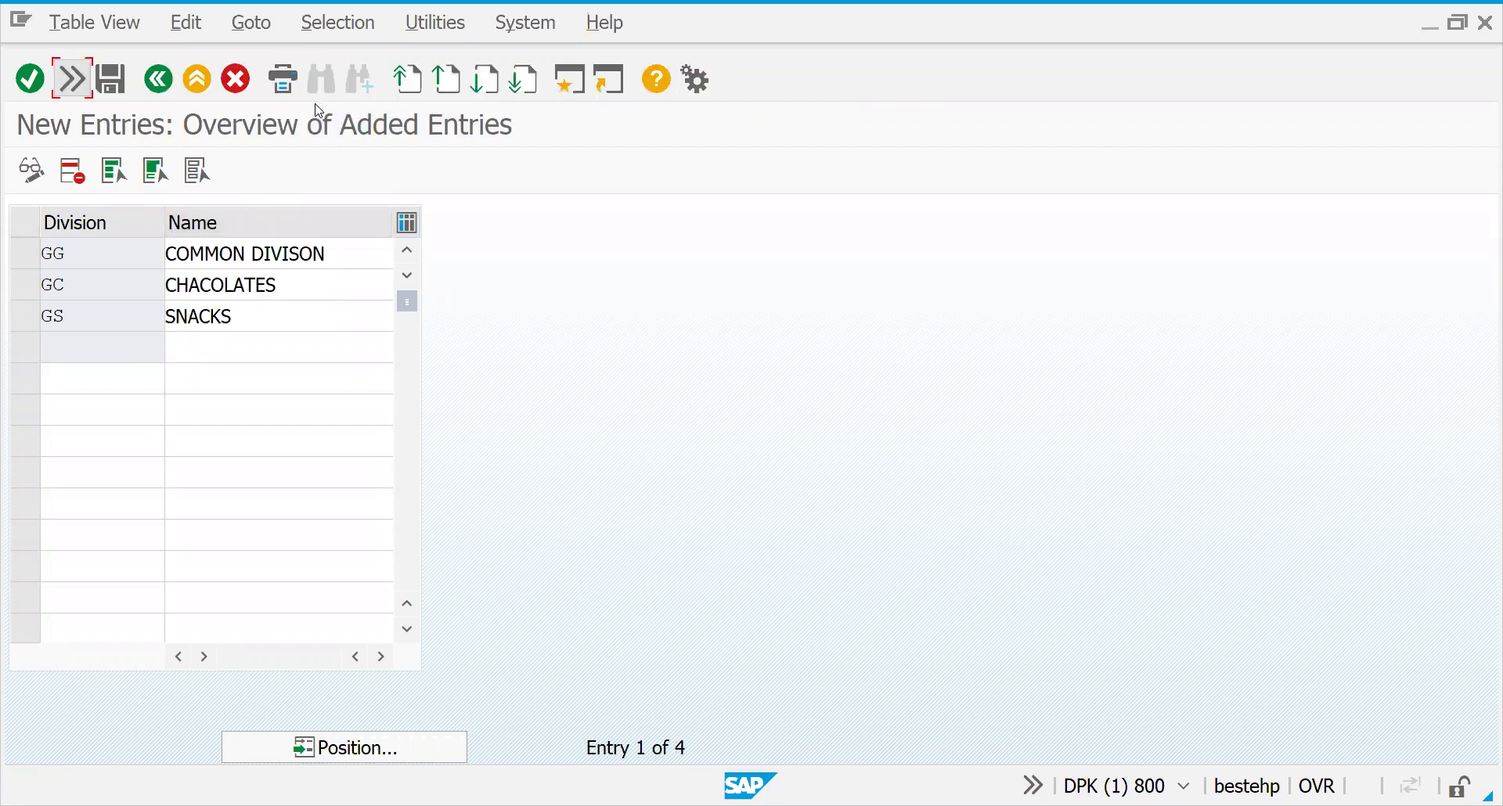
left_click(72, 79)
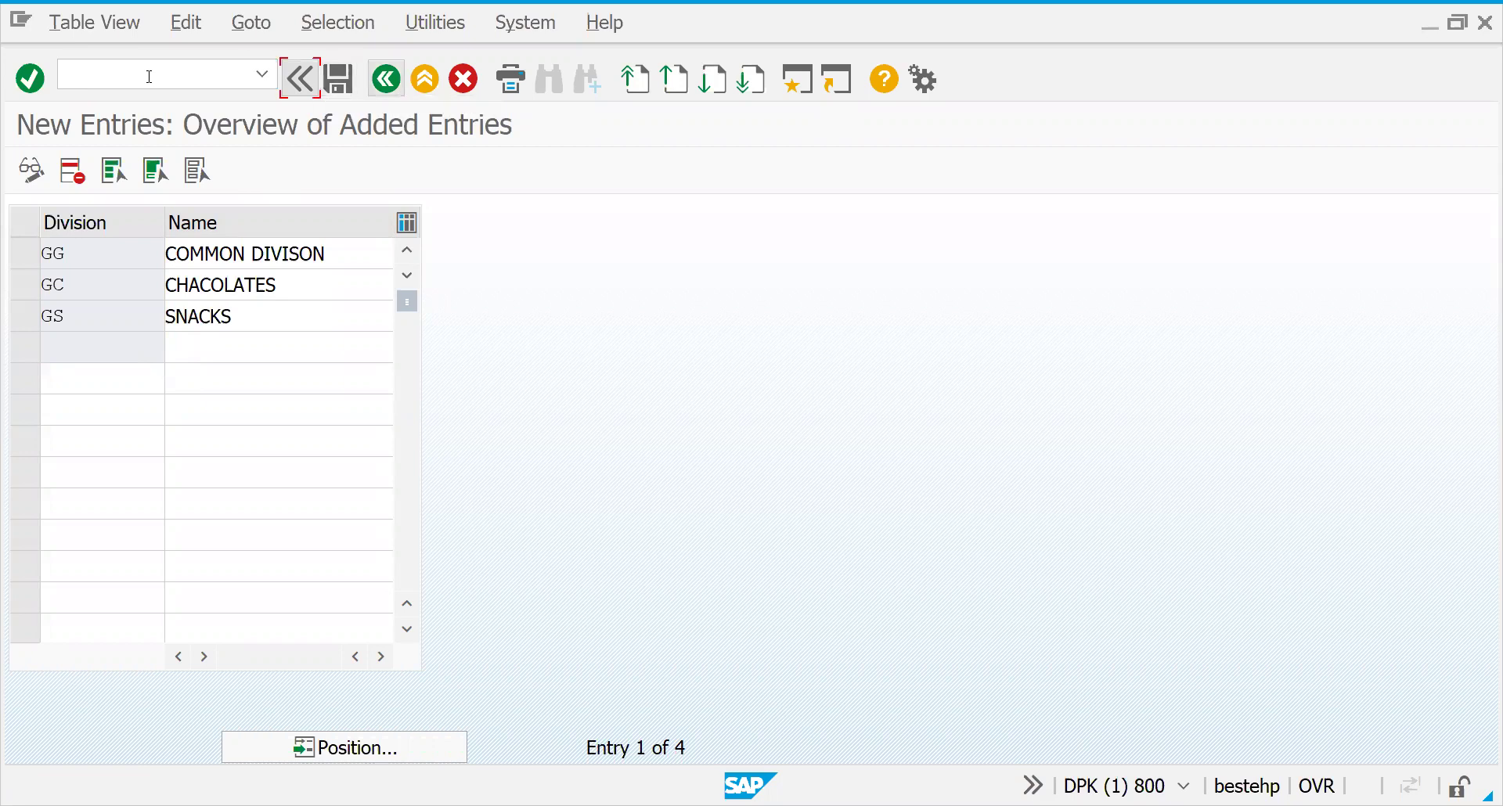
left_click(386, 79)
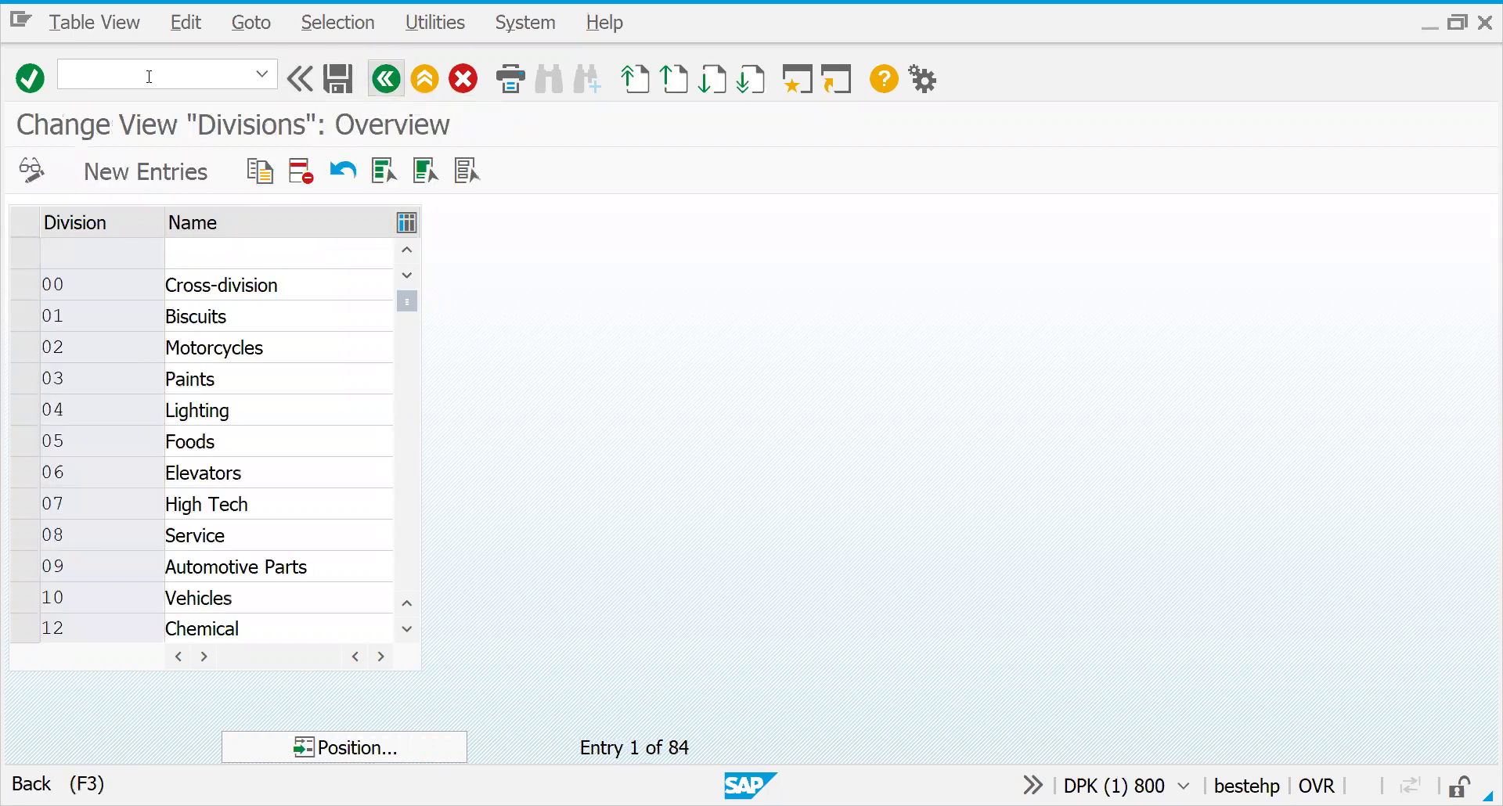
key("F3")
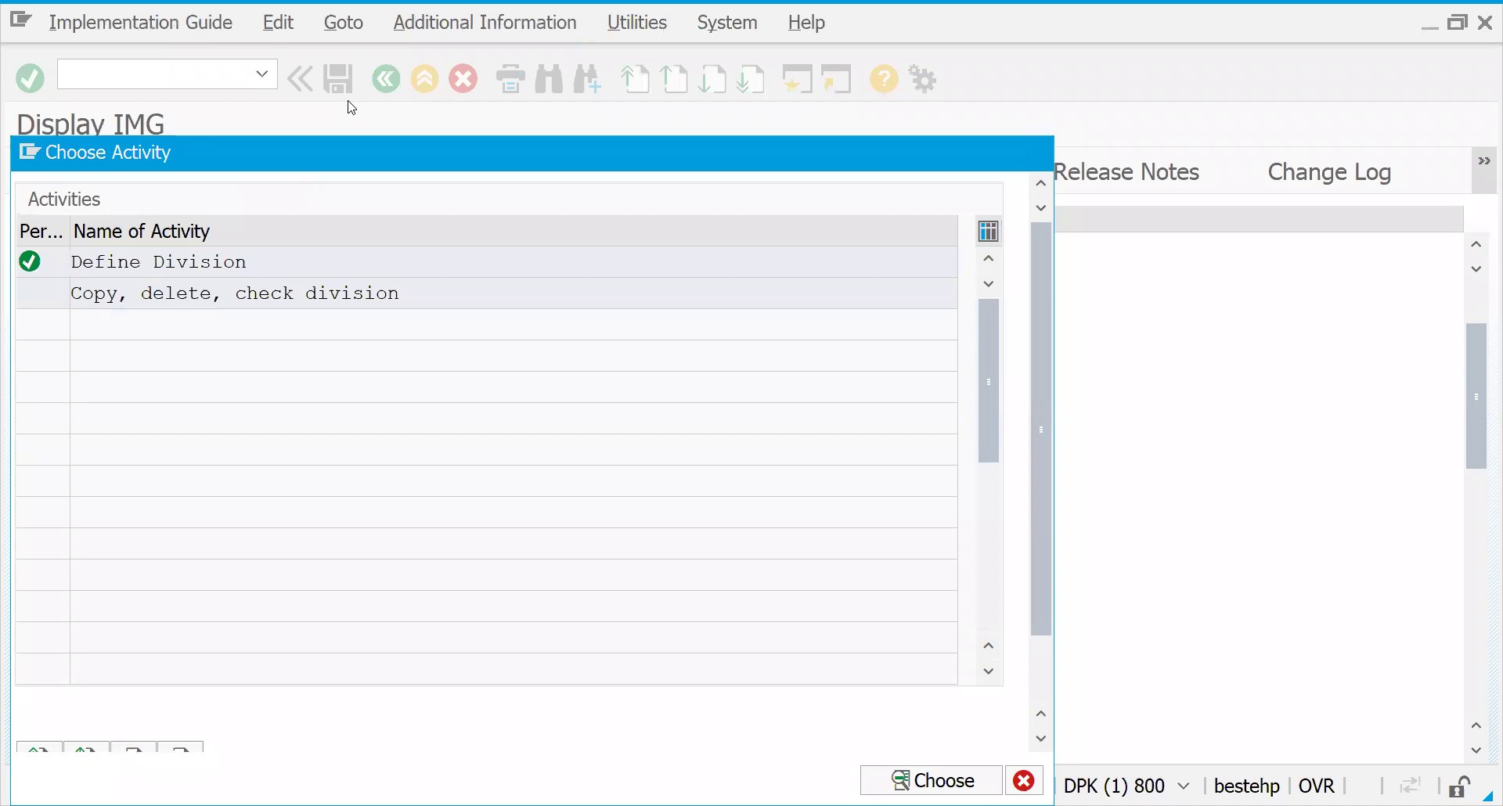
key("F3")
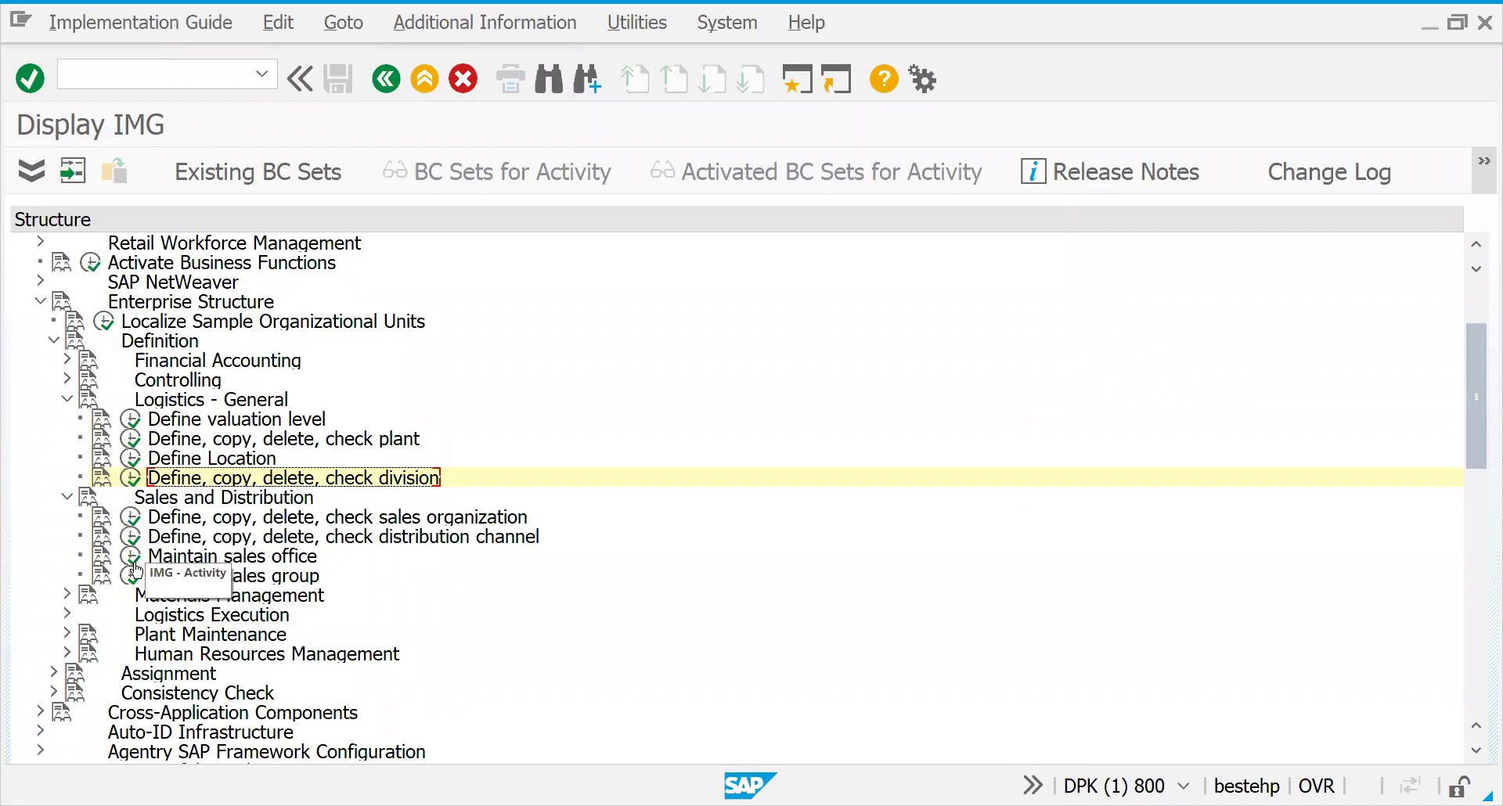
- Open the Define distribution channel activity under Sales and Distribution and position the list at entries beginning with G
left_click(133, 537)
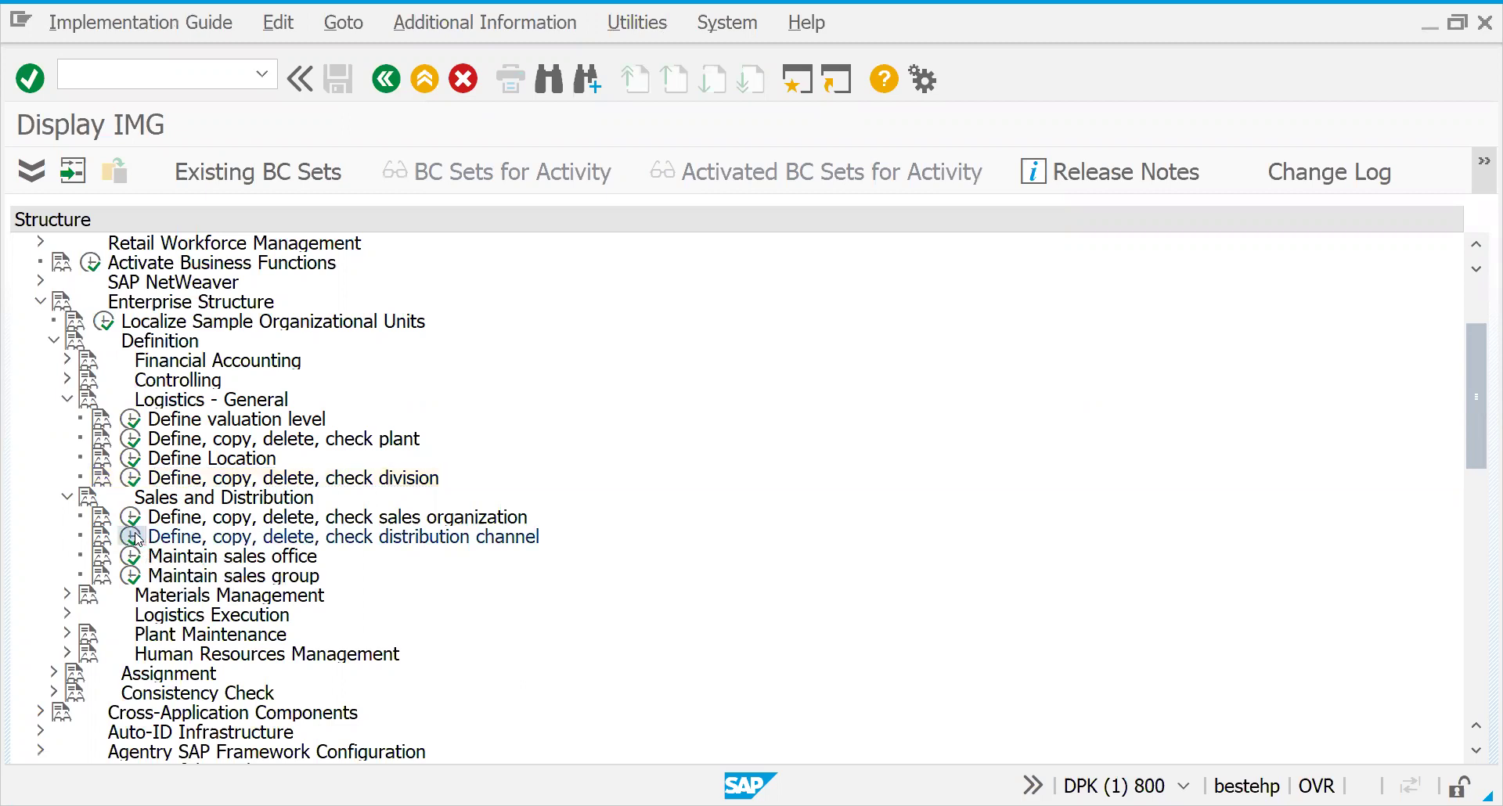
double_click(220, 269)
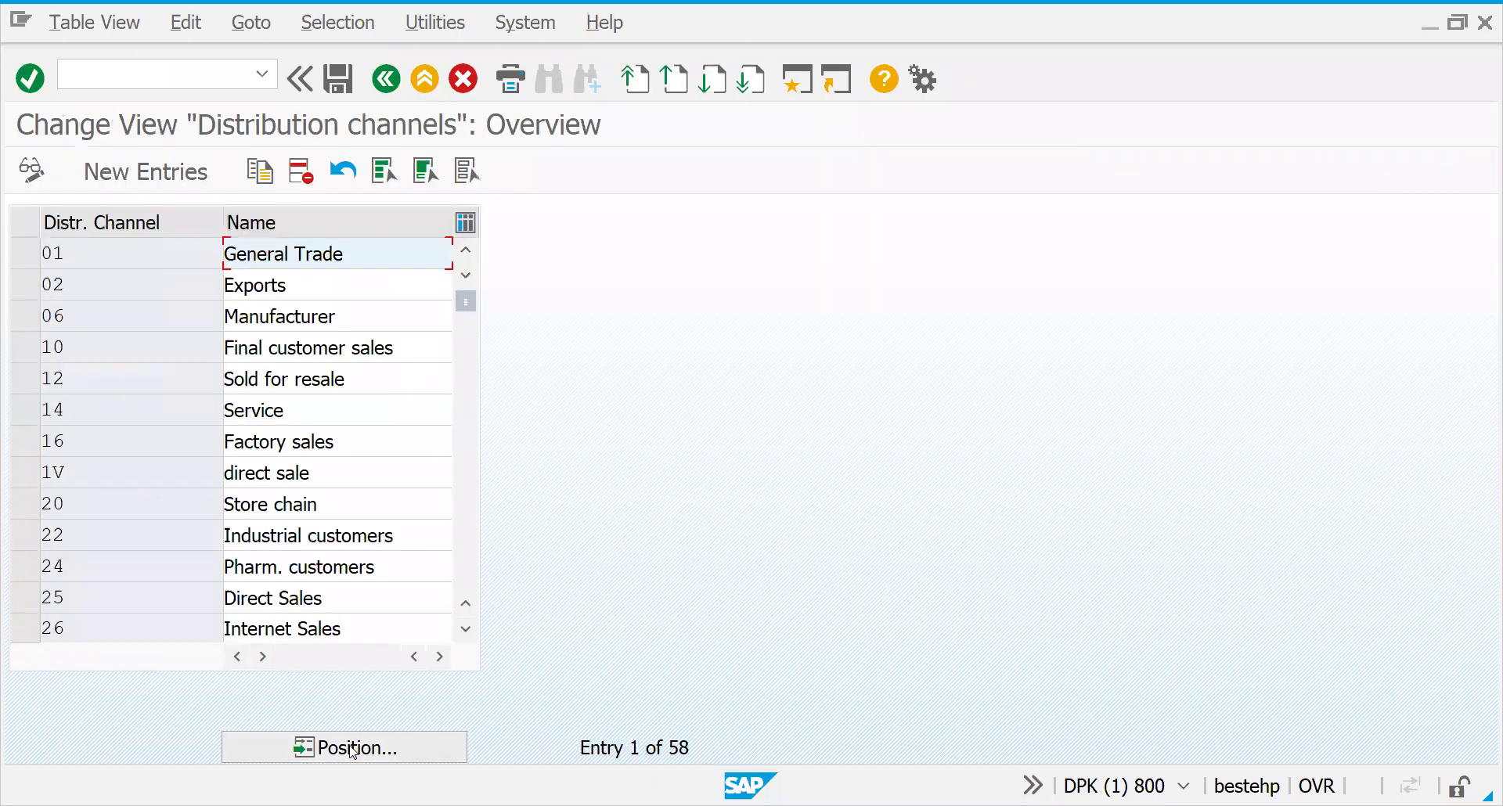
left_click(352, 748)
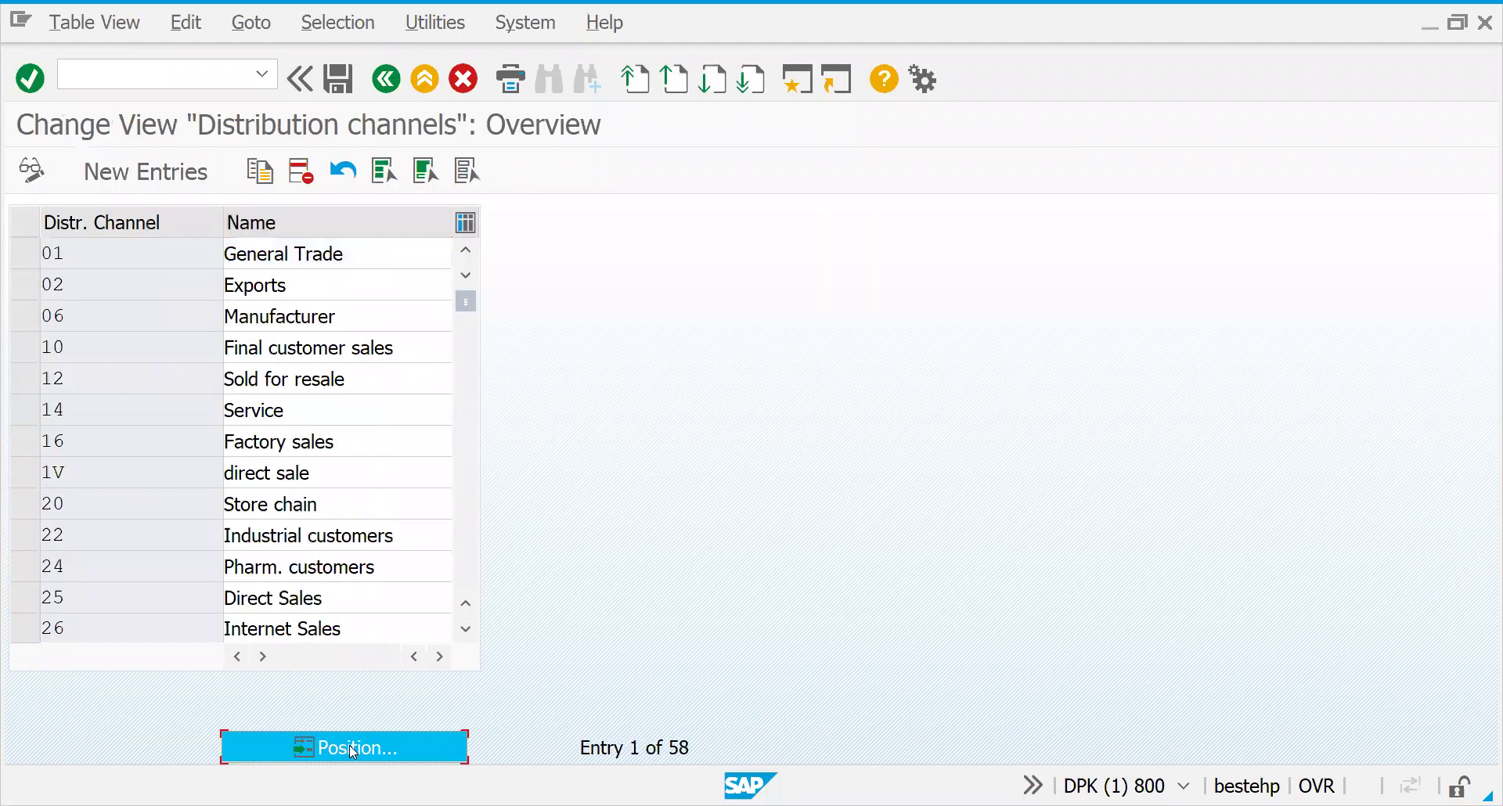
type("G")
key("Return")
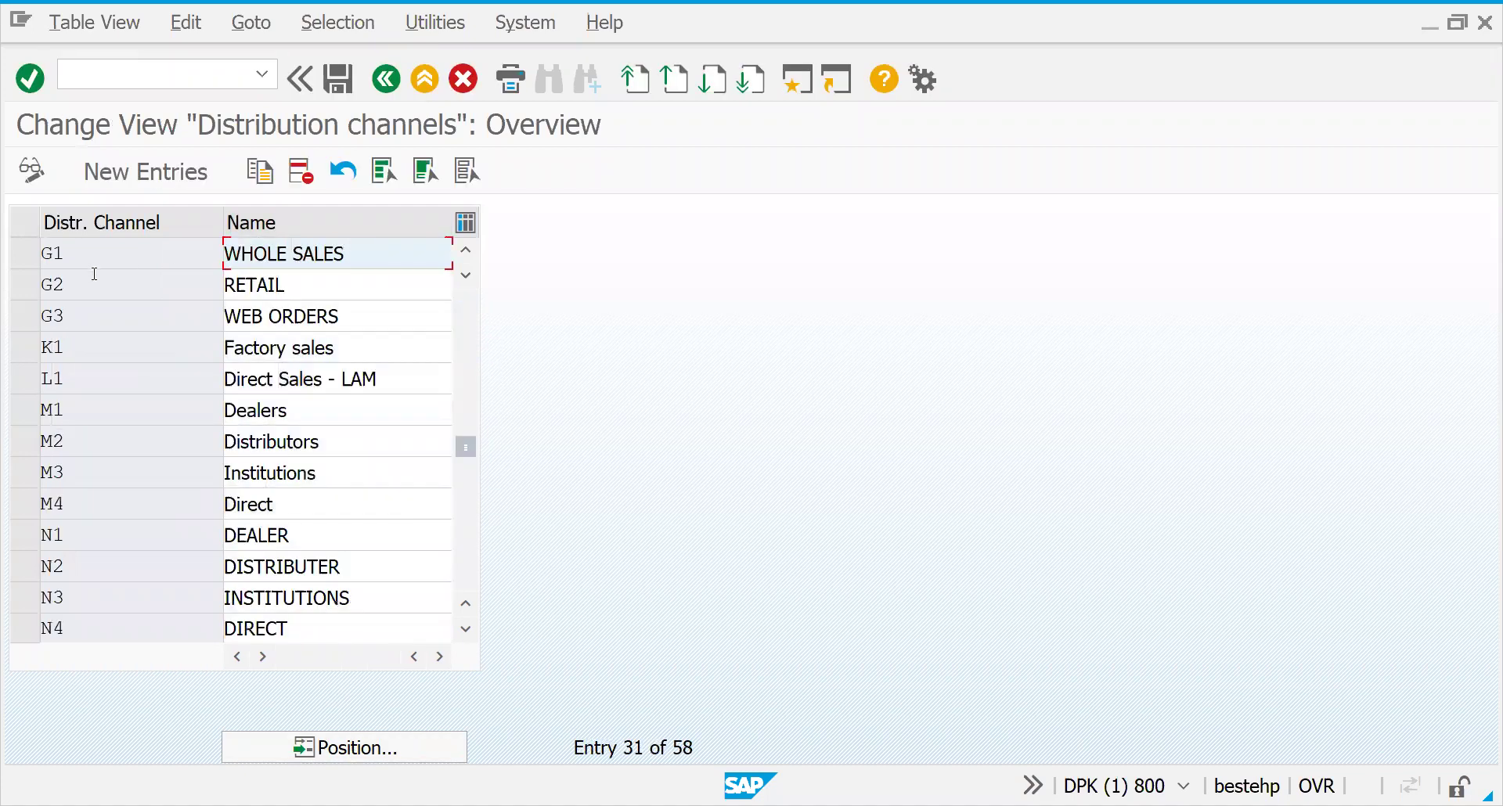
- Copy distribution channels G1 to G3 with their names and paste them at H19 in the Excel DEFINTION sheet
key("ctrl+y")
left_click_drag(40, 248, 361, 318)
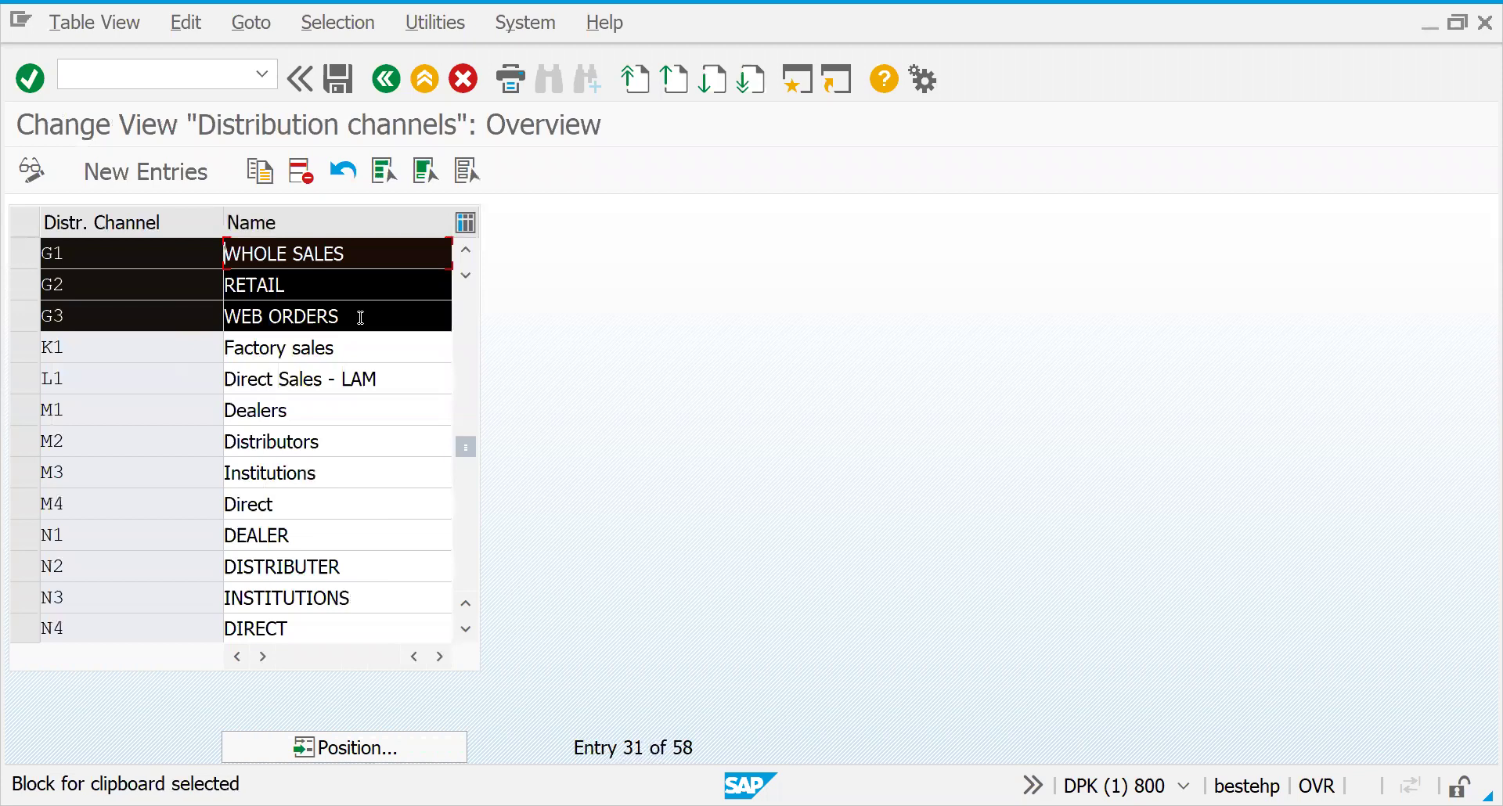
key("ctrl+c")
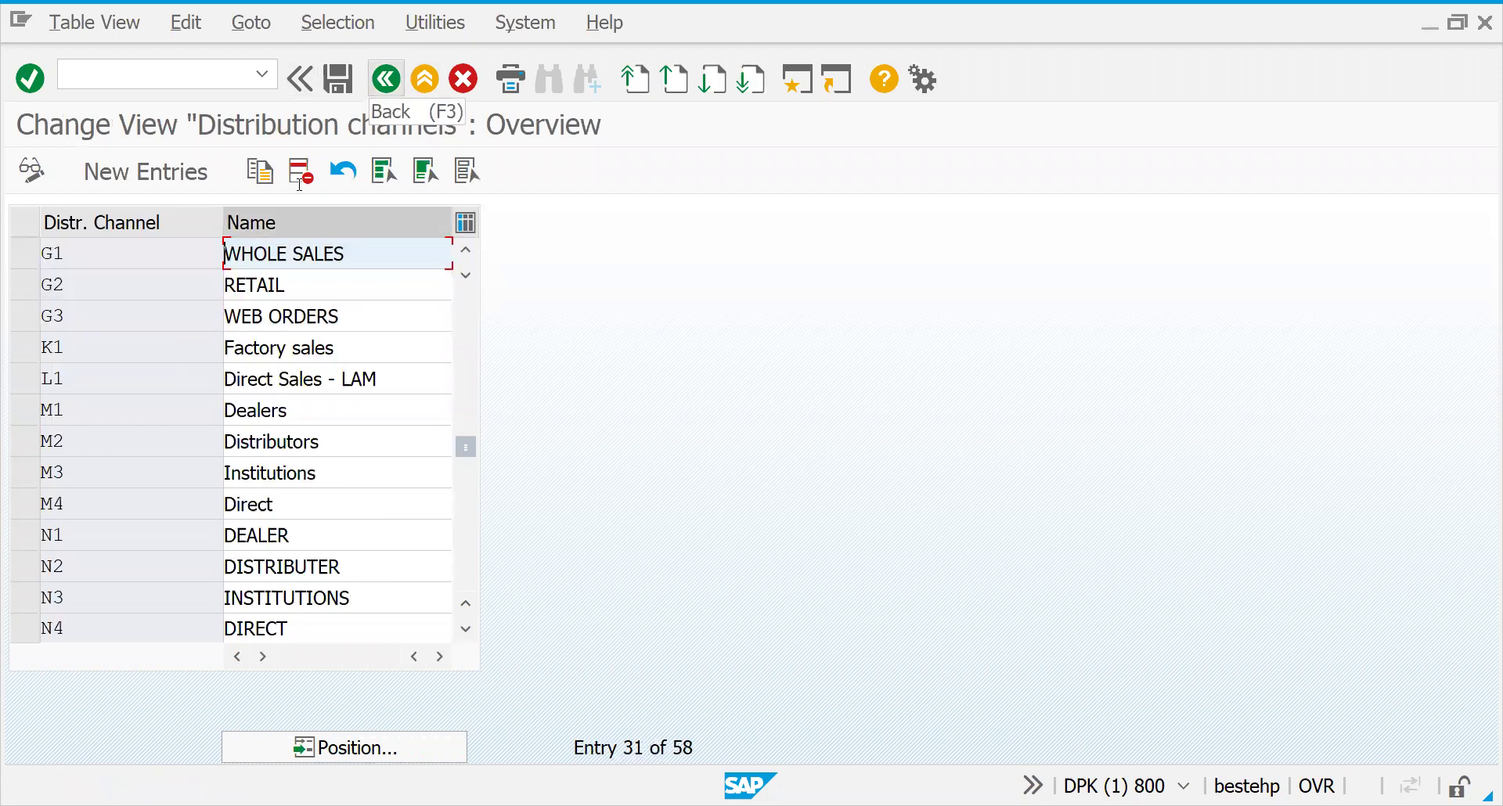
key("F3")
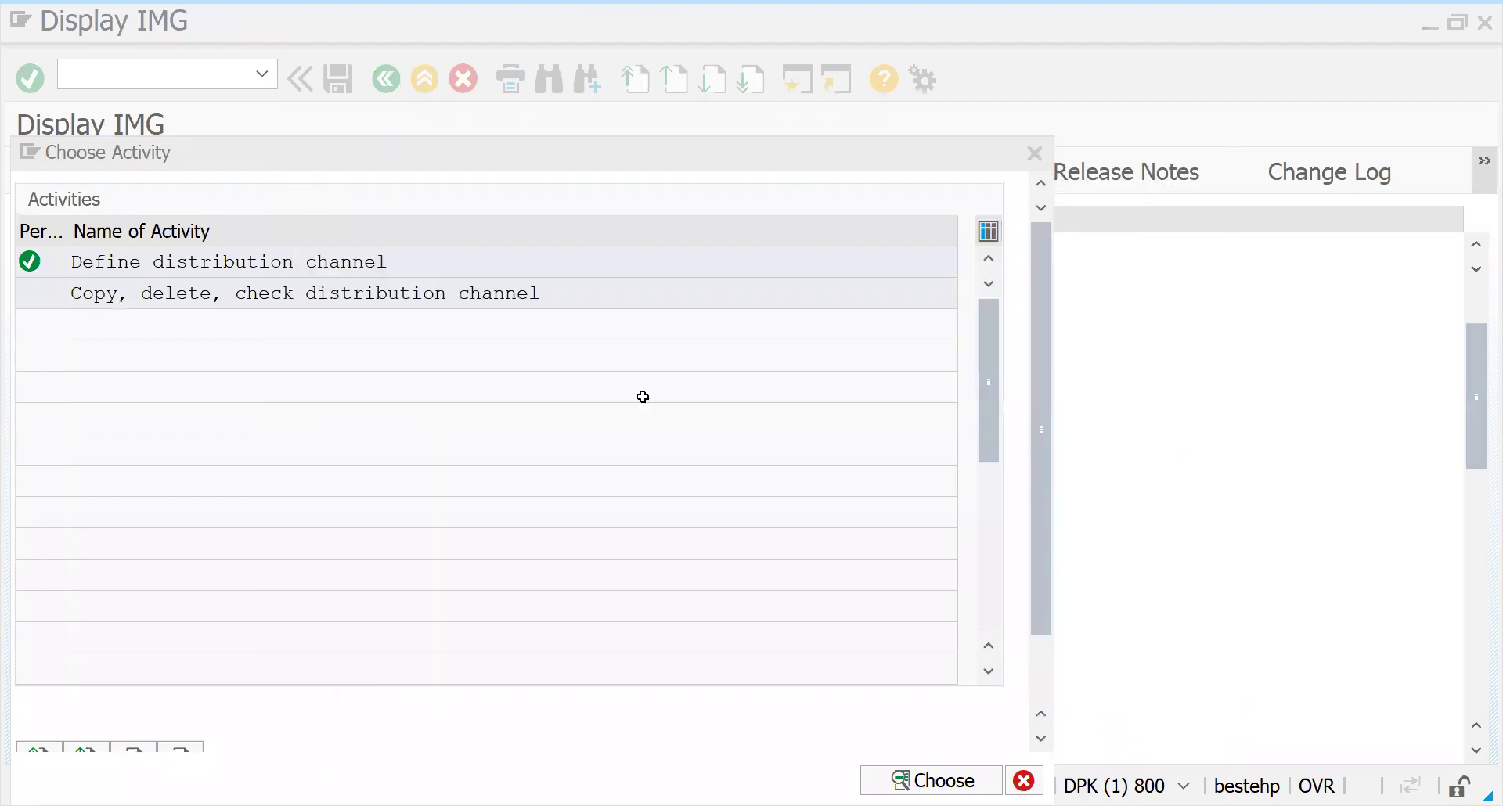
key("alt+Tab")
left_click(497, 600)
key("ctrl+v")
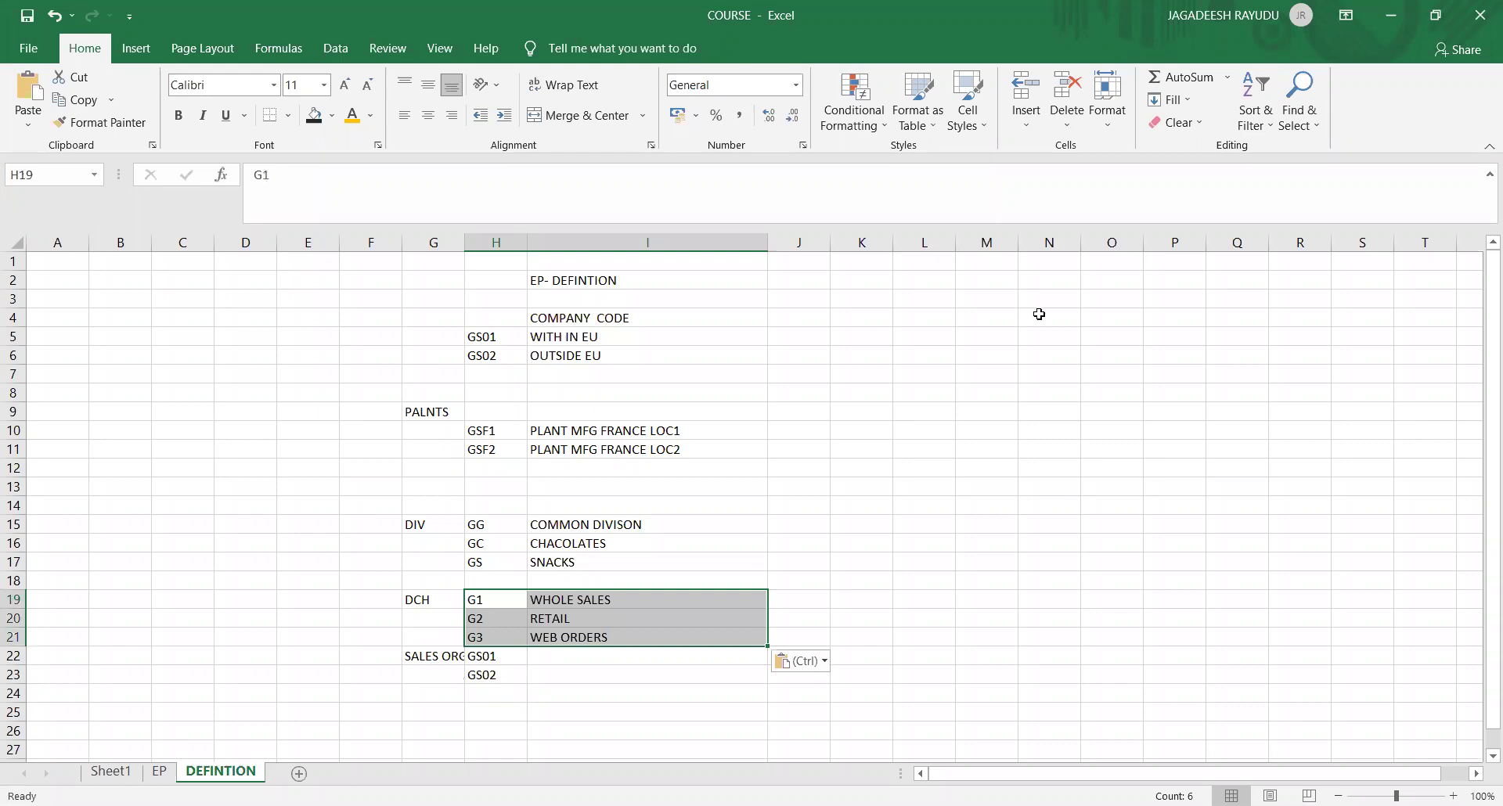
key("Escape")
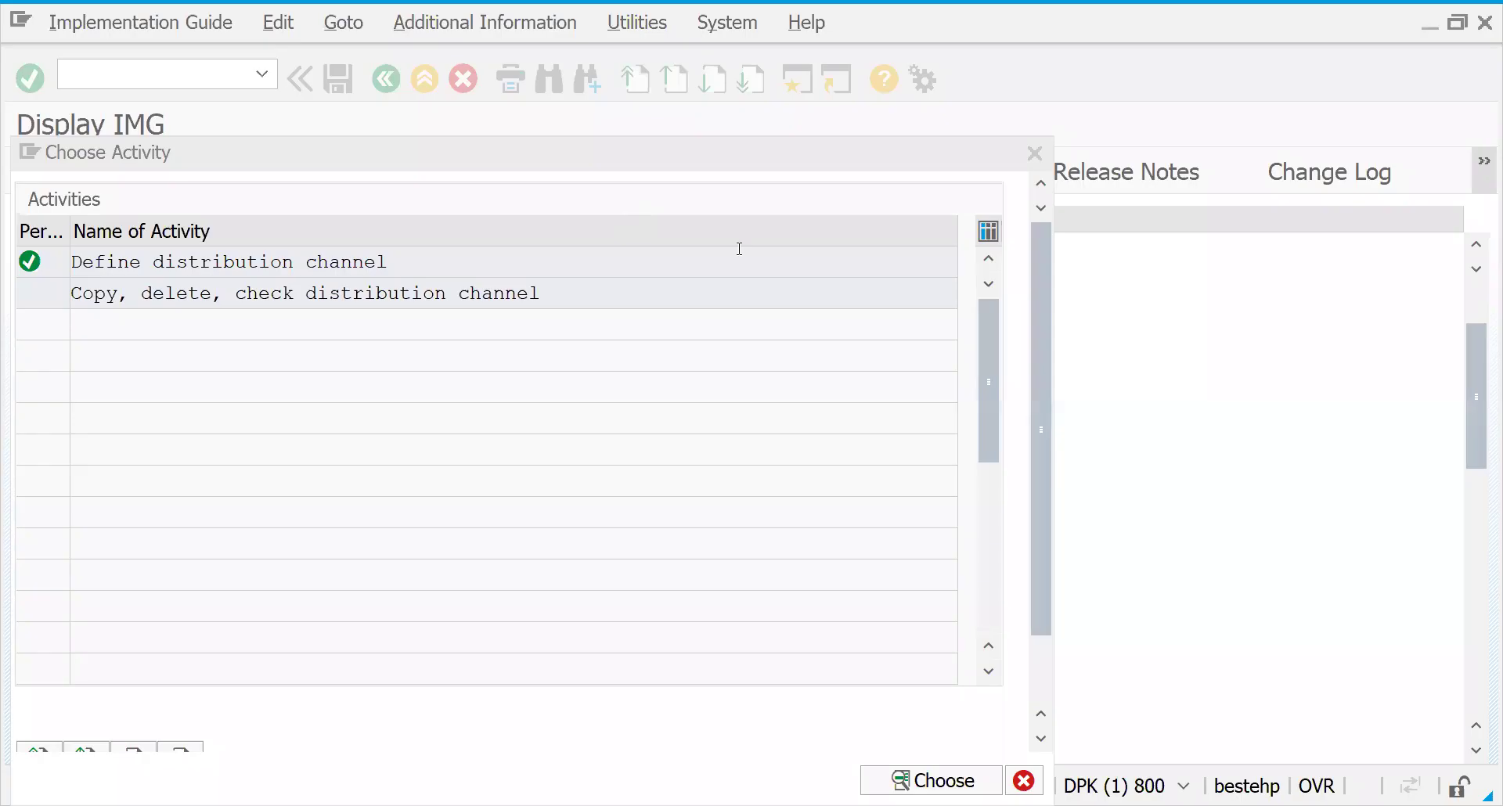
- Back in SAP, leave the distribution channel activities and open Maintain storage location under Materials Management
key("Escape")
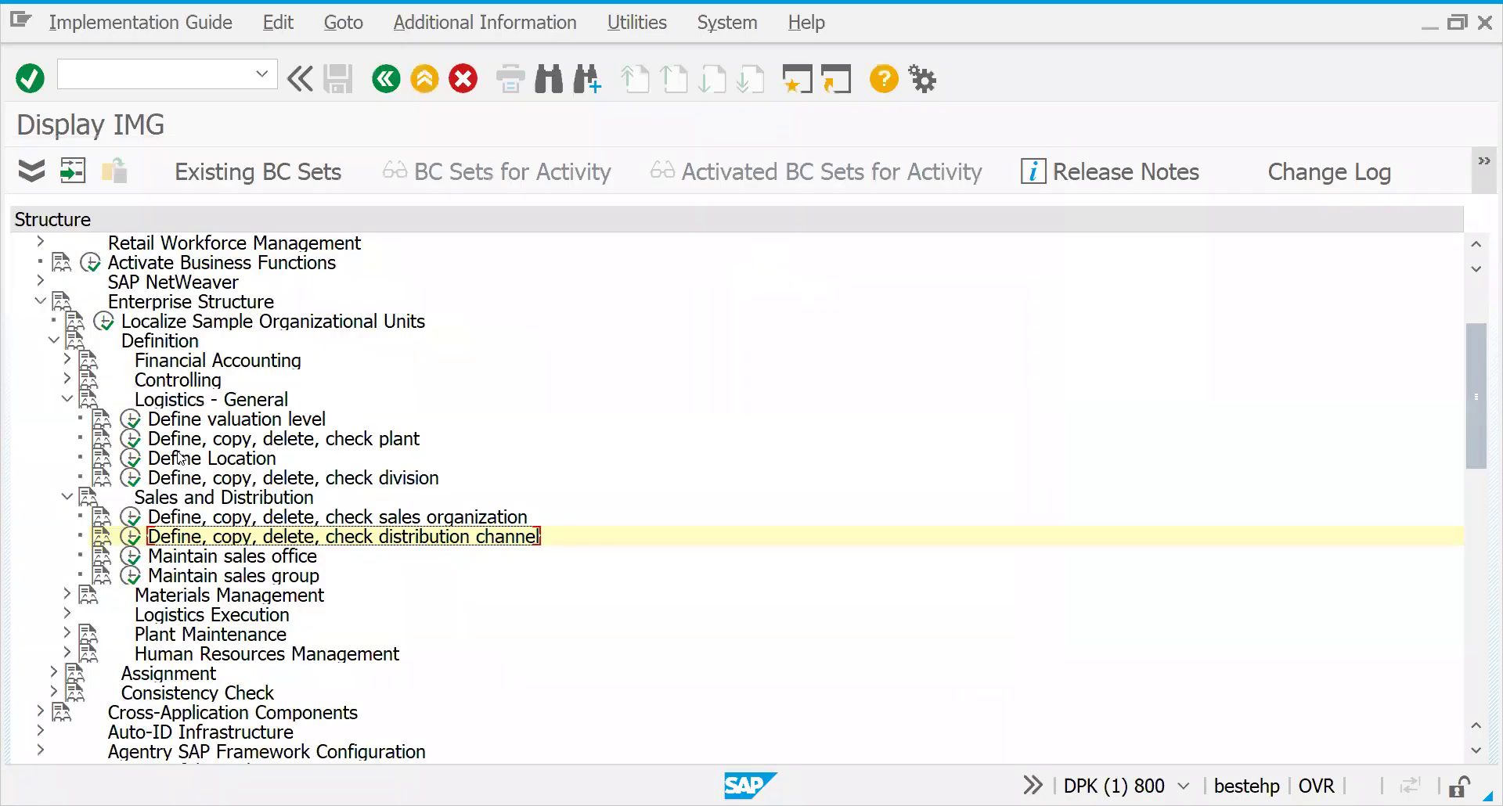
left_click(67, 596)
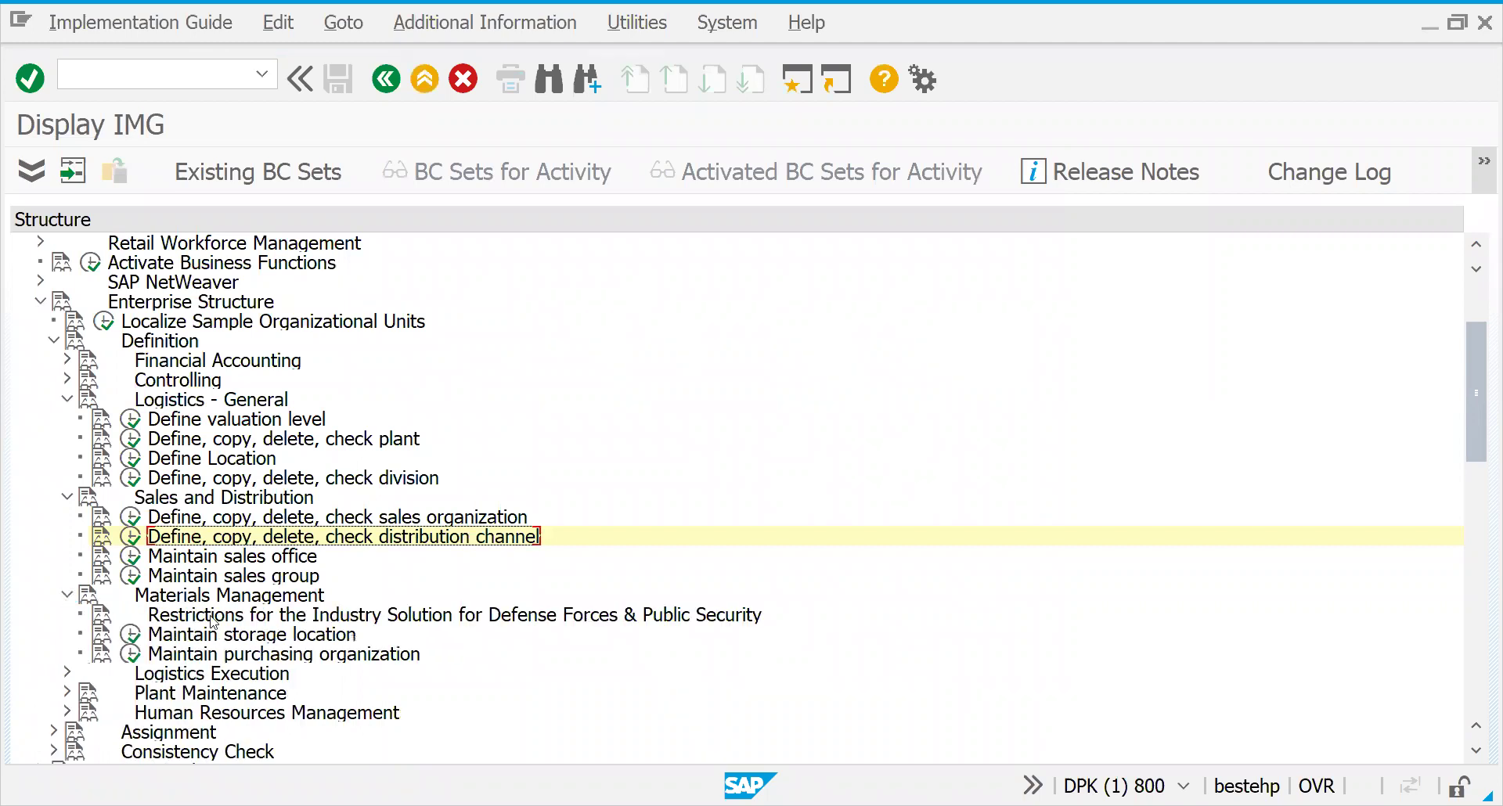
left_click(244, 599)
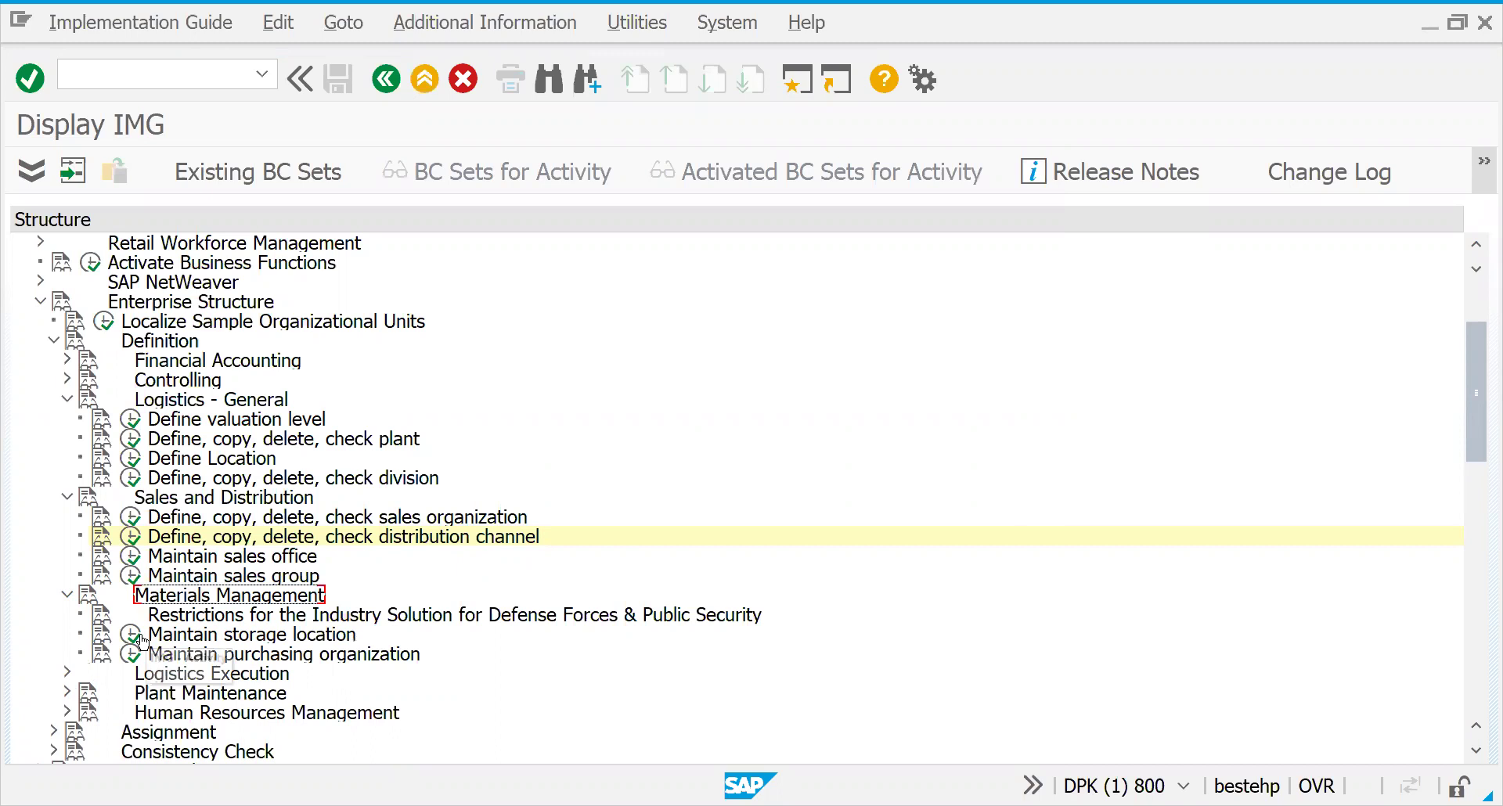
left_click(237, 642)
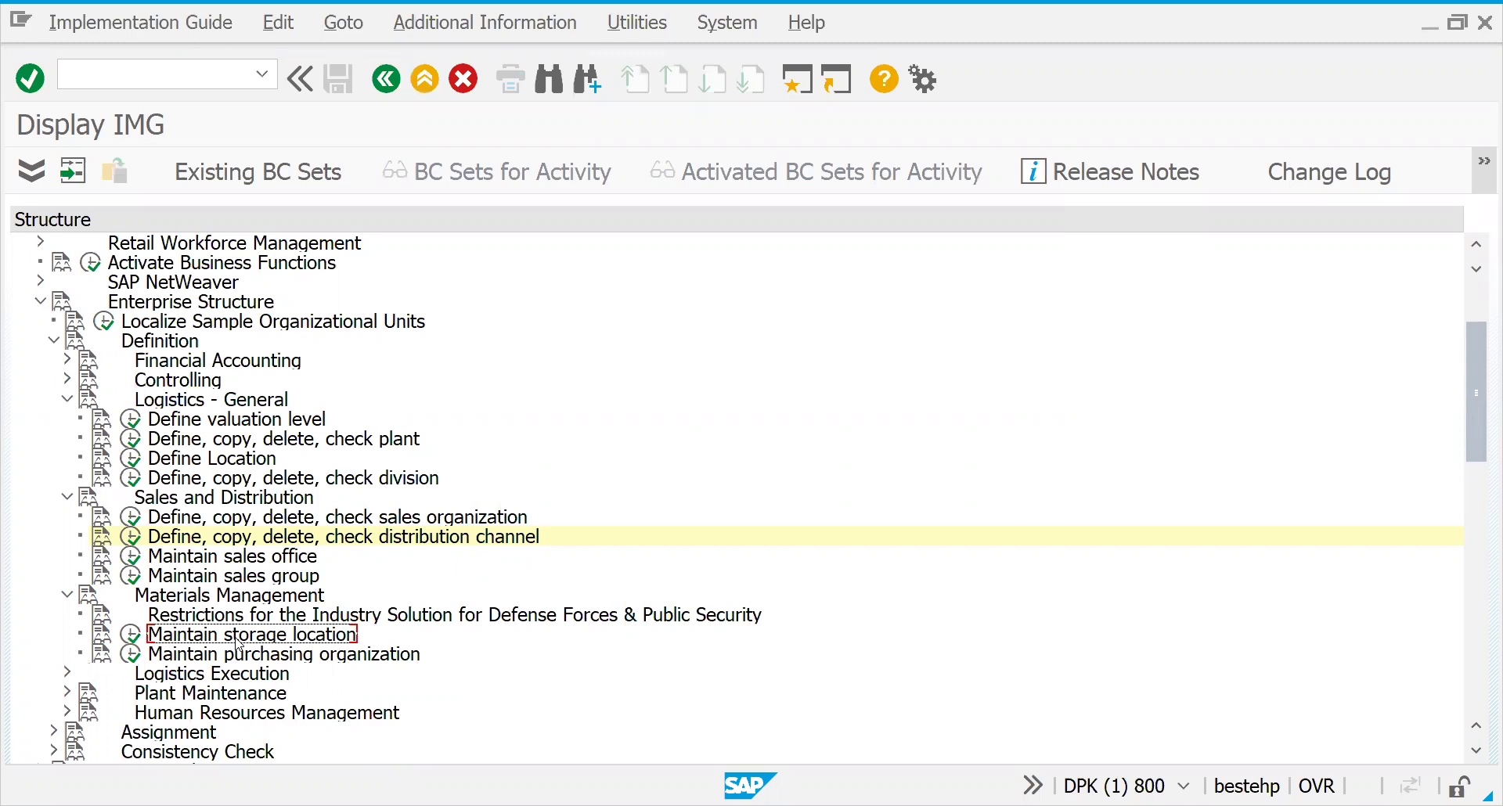
left_click(130, 634)
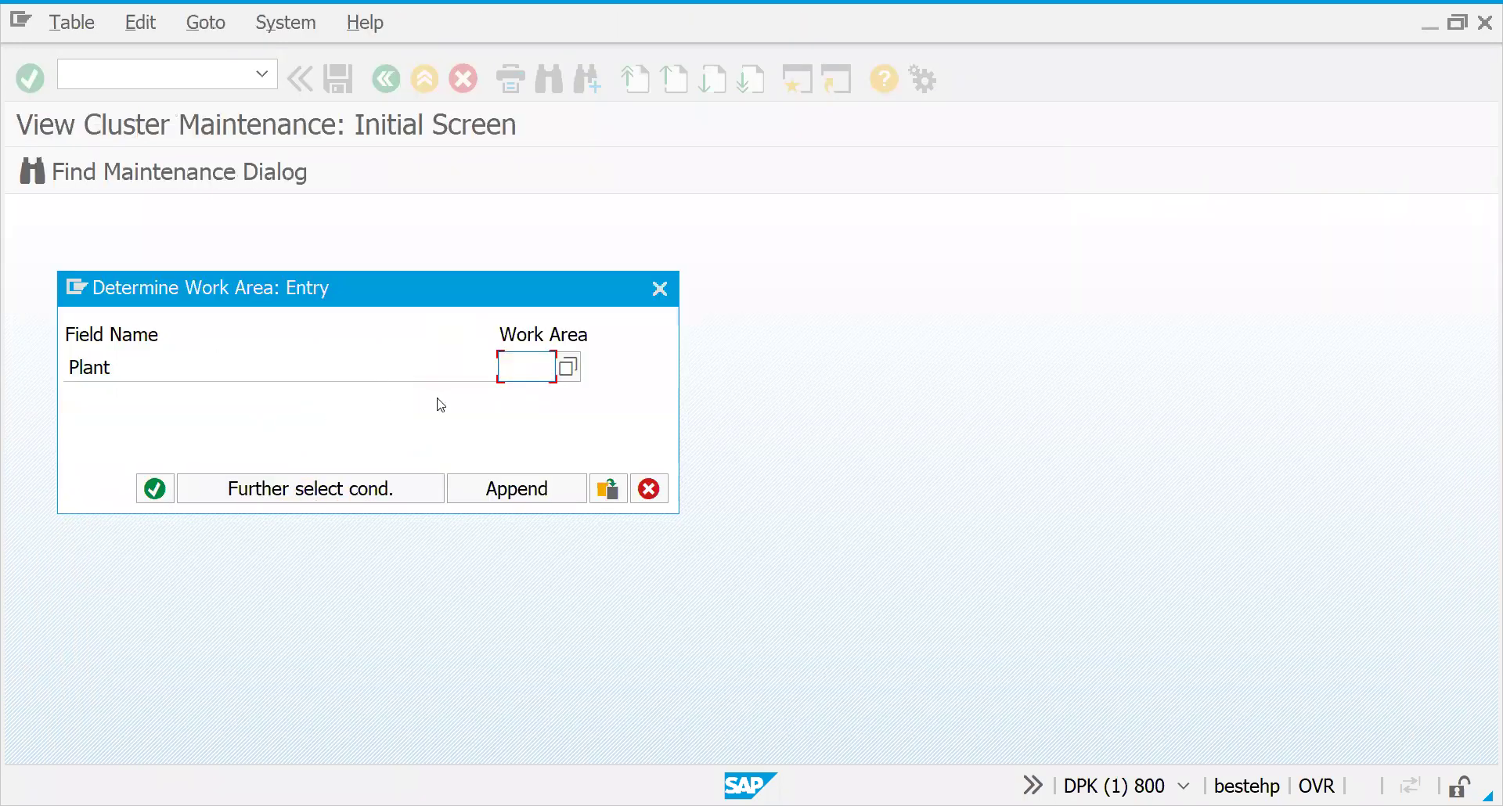
- Try to open the storage locations with GS01 as the plant work area
type("GS")
type("01")
key("Return")
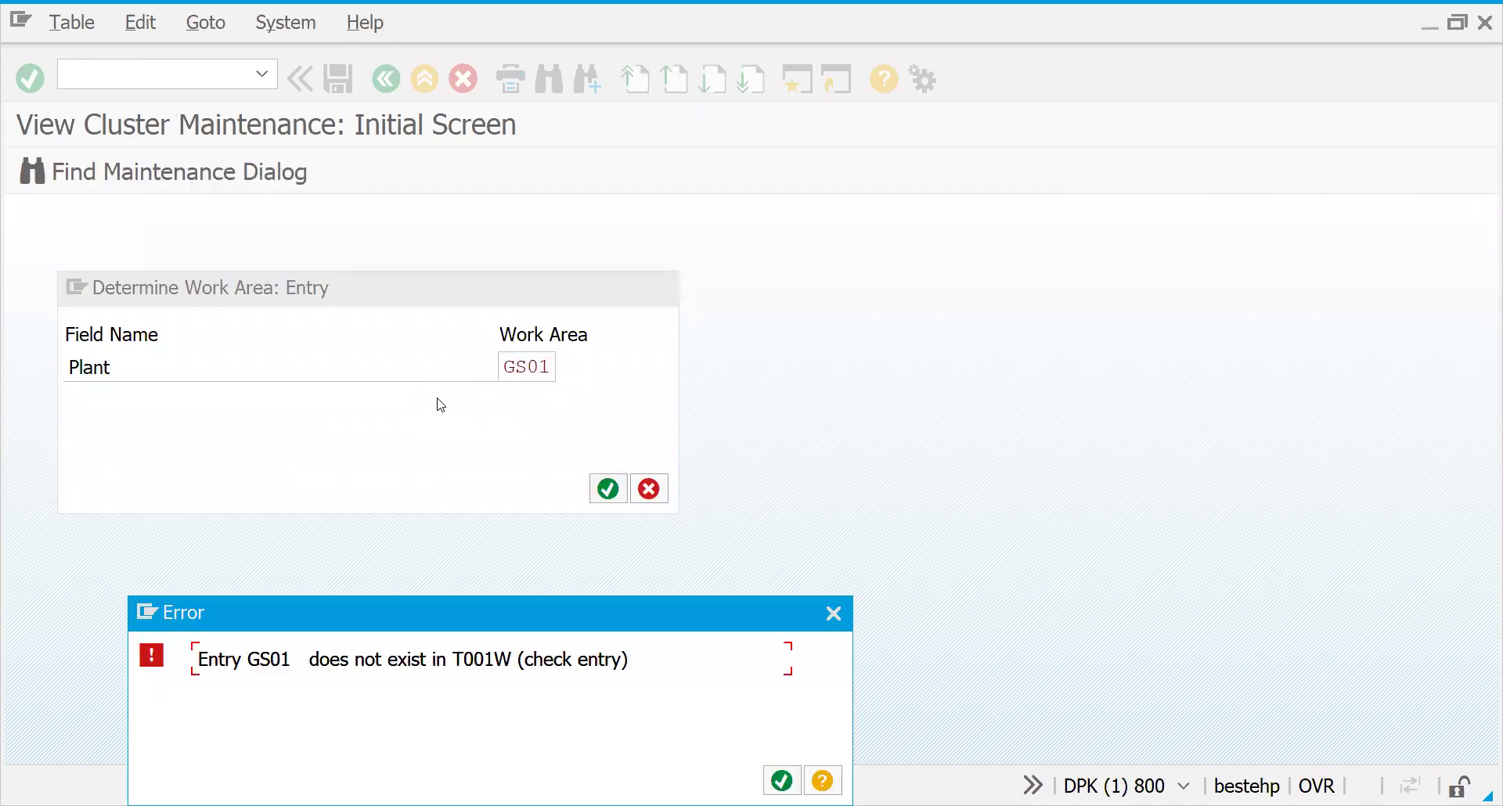
key("Return")
- Search for plants matching G* and open the storage locations of plant GSF1
left_click(569, 367)
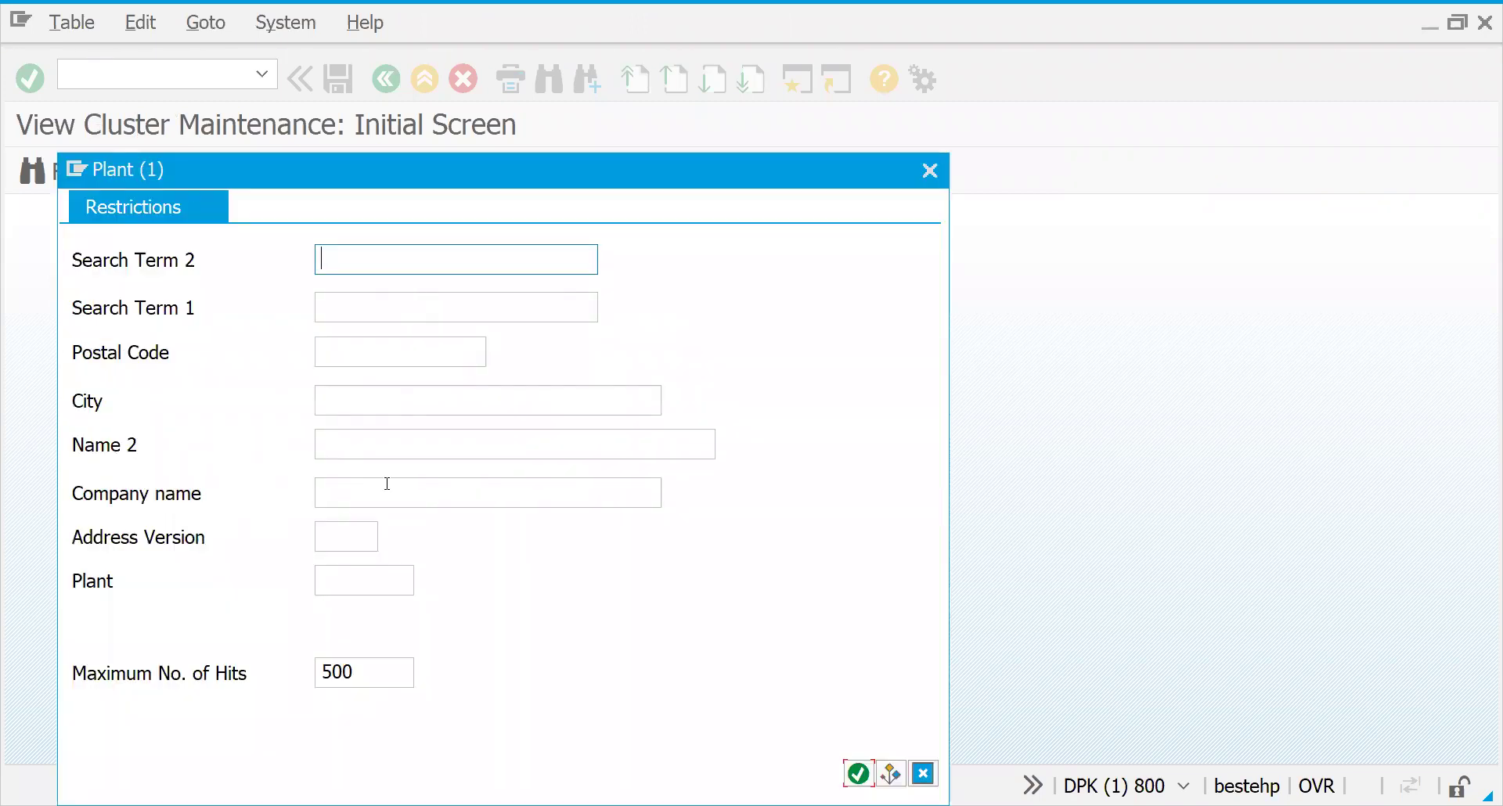
left_click(377, 577)
type("G")
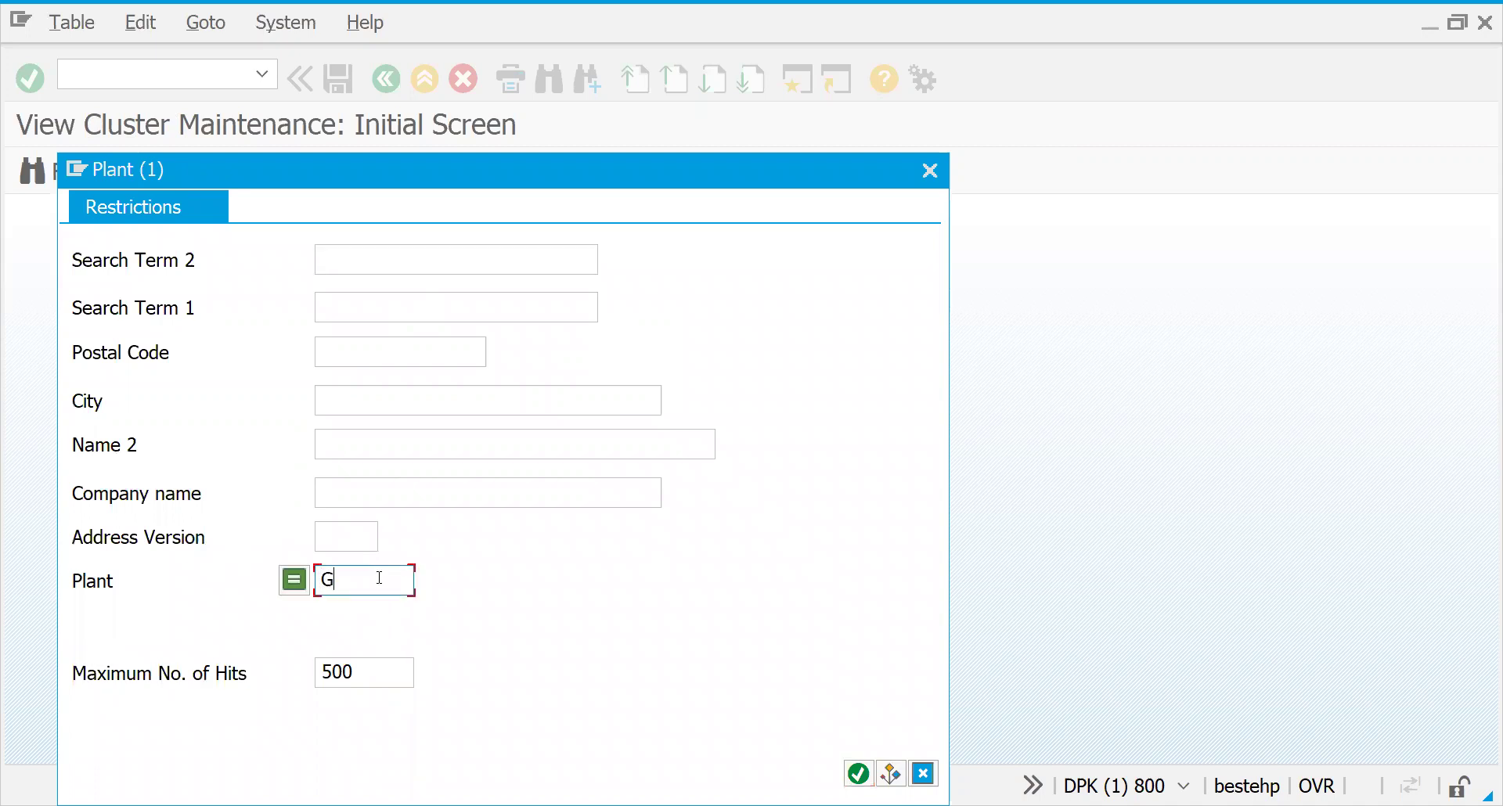
type("*")
key("Return")
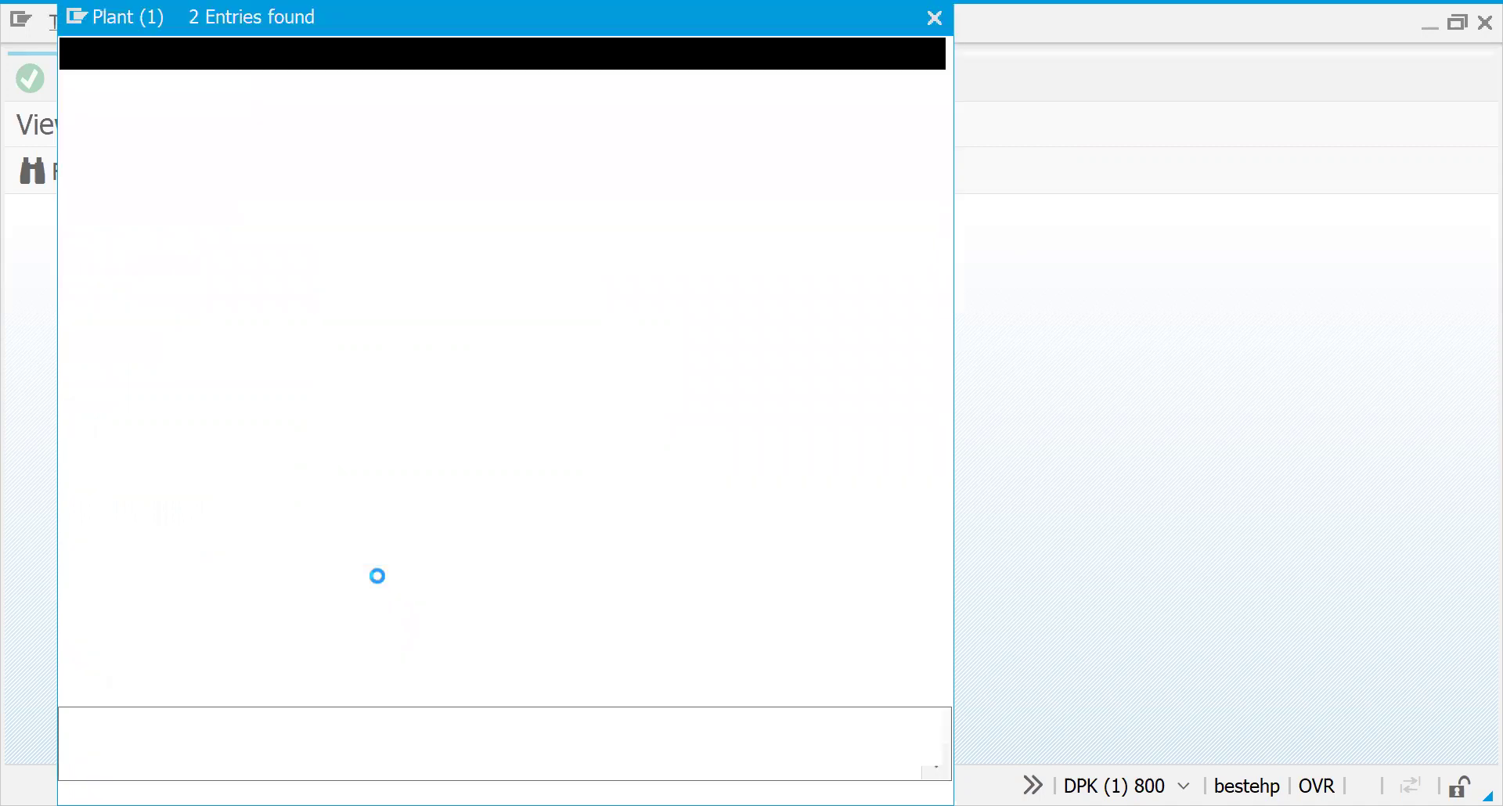
left_click(90, 188)
key("Return")
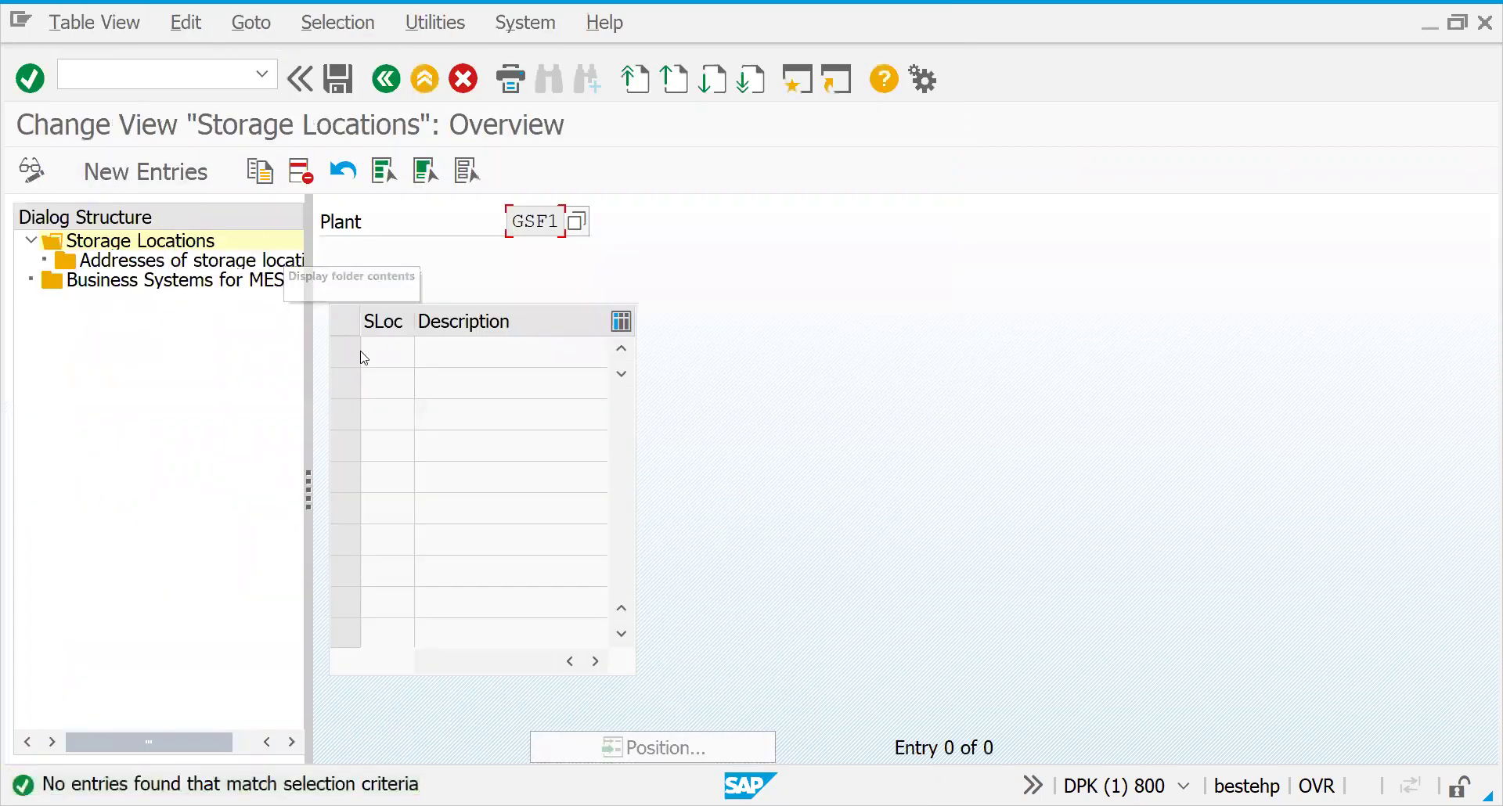
- Start new entries for plant GSF1 and add storage location GS01 with the description SALES
left_click(162, 179)
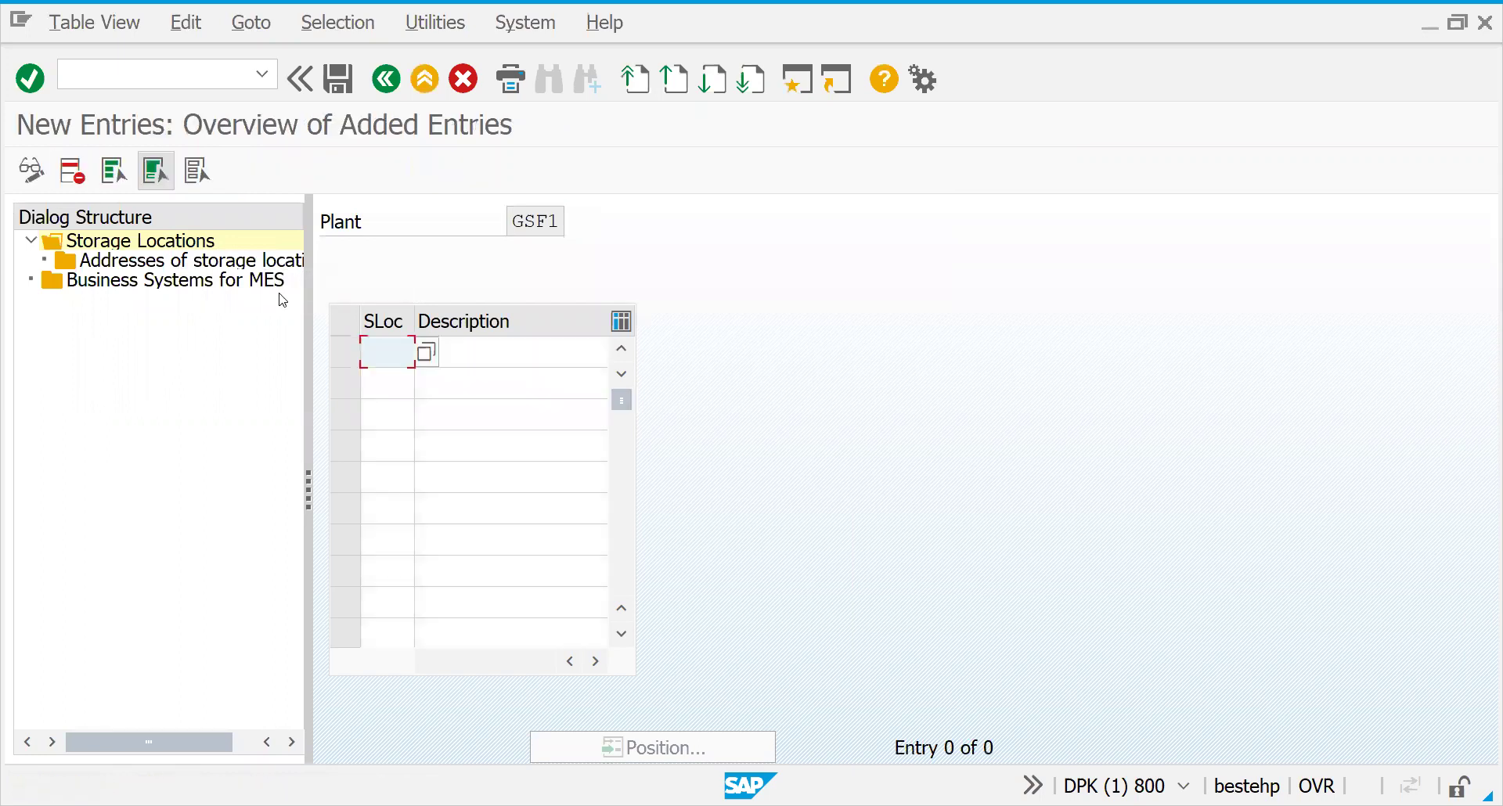
type("GS")
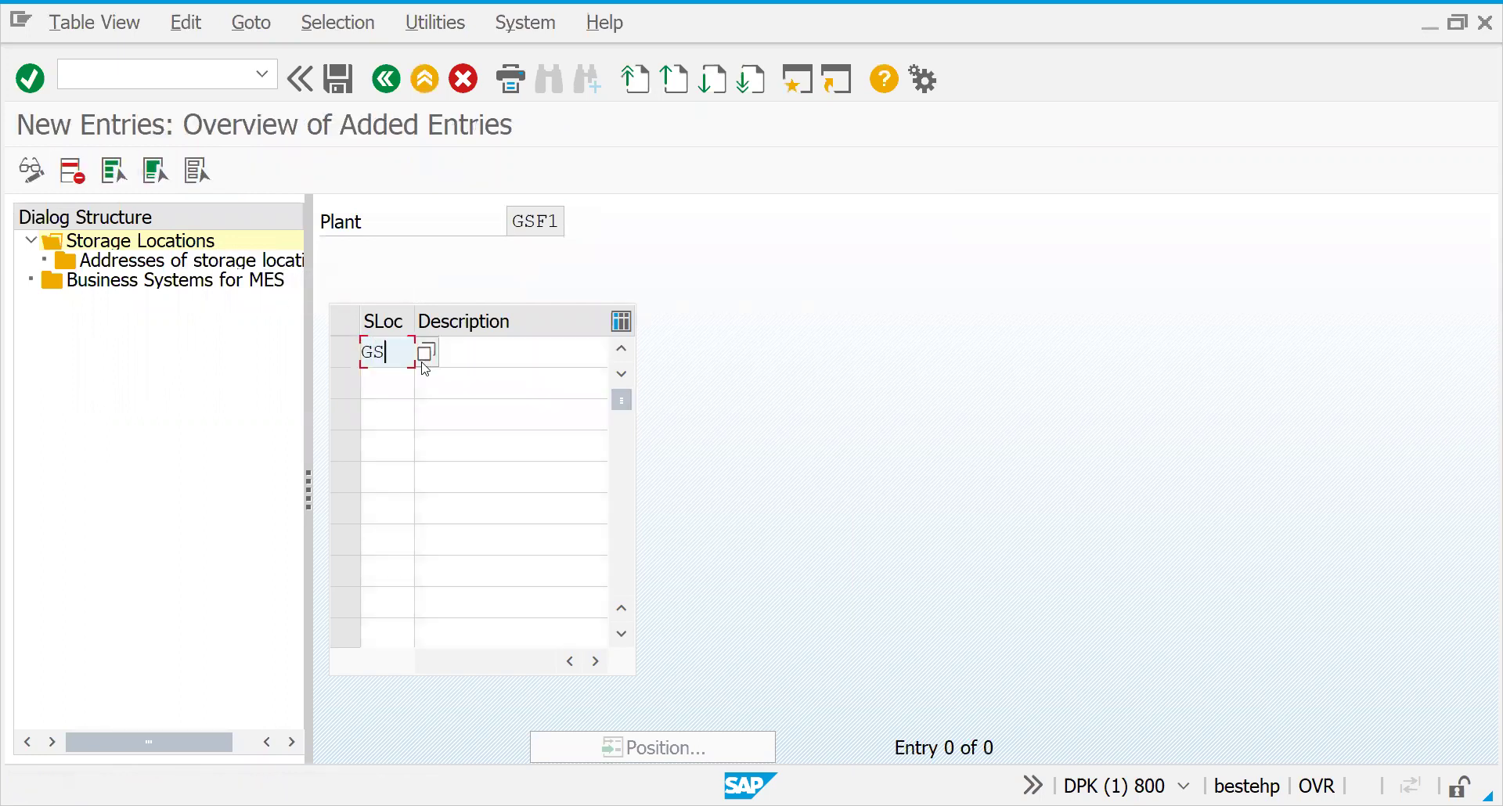
type("01")
left_click(421, 360)
type("SA")
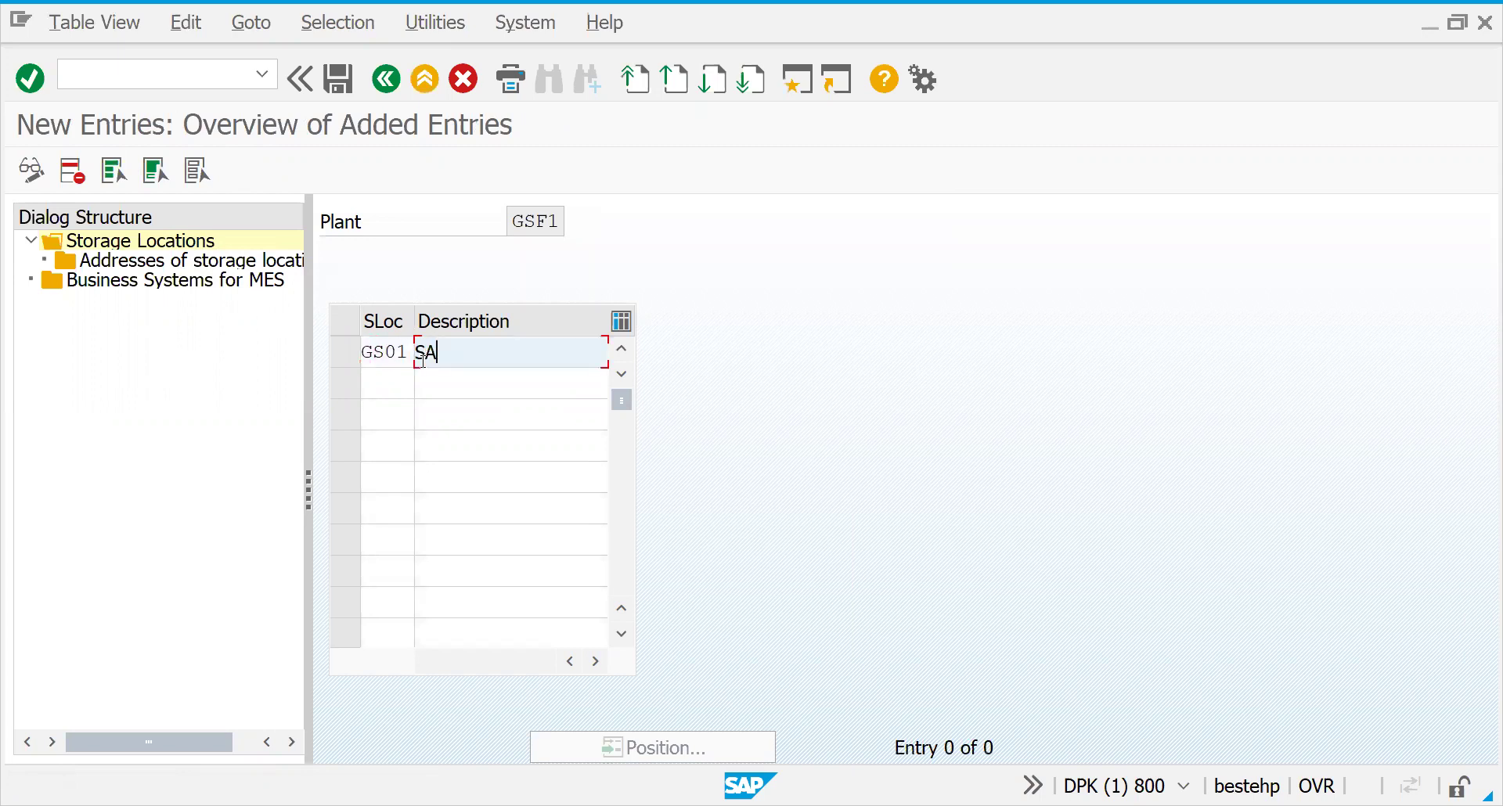
type("LES")
- Add storage location GS02 with the description DAMG in the second row
left_click(391, 385)
type("GS")
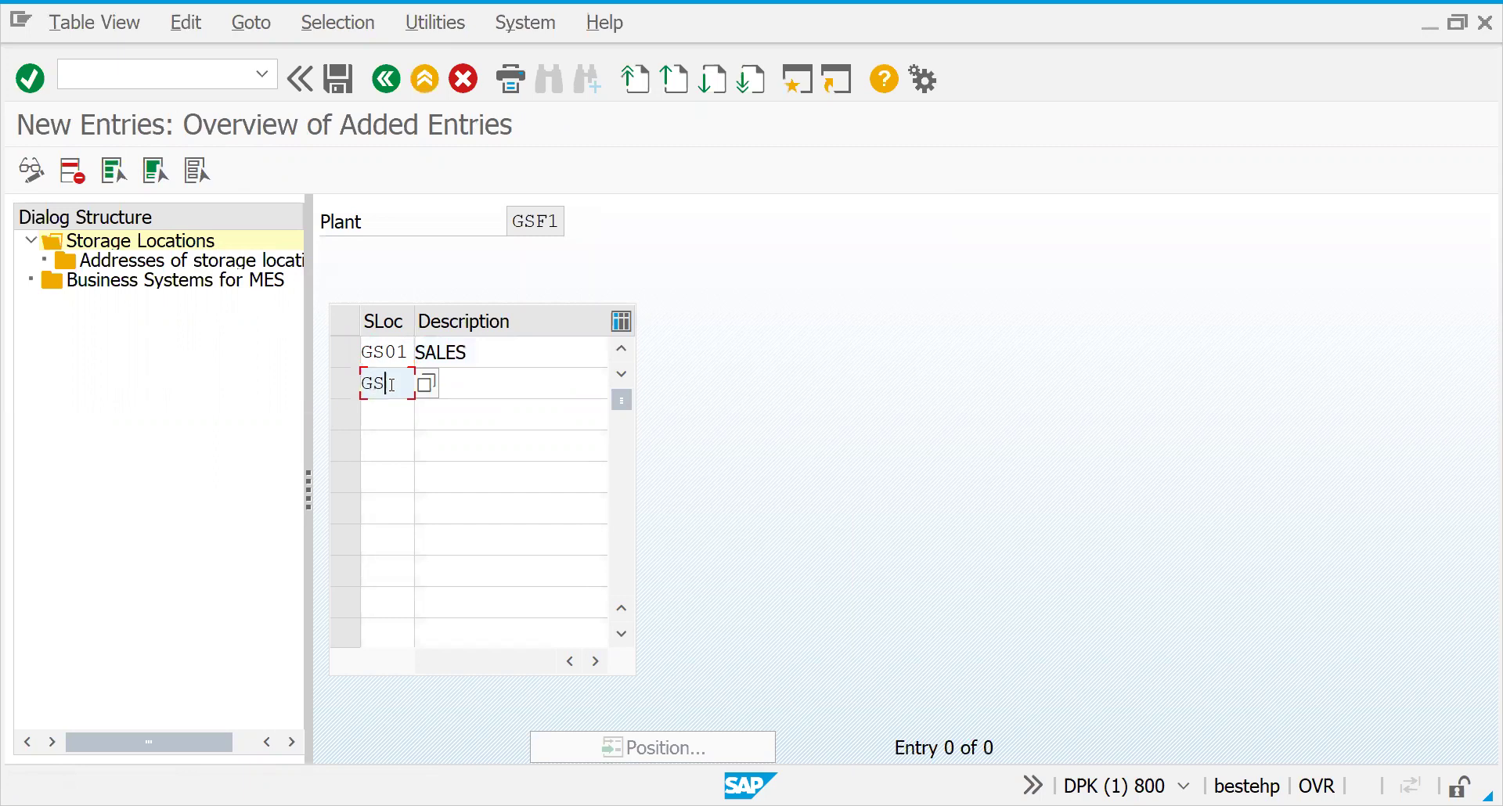
type("02")
key("Tab")
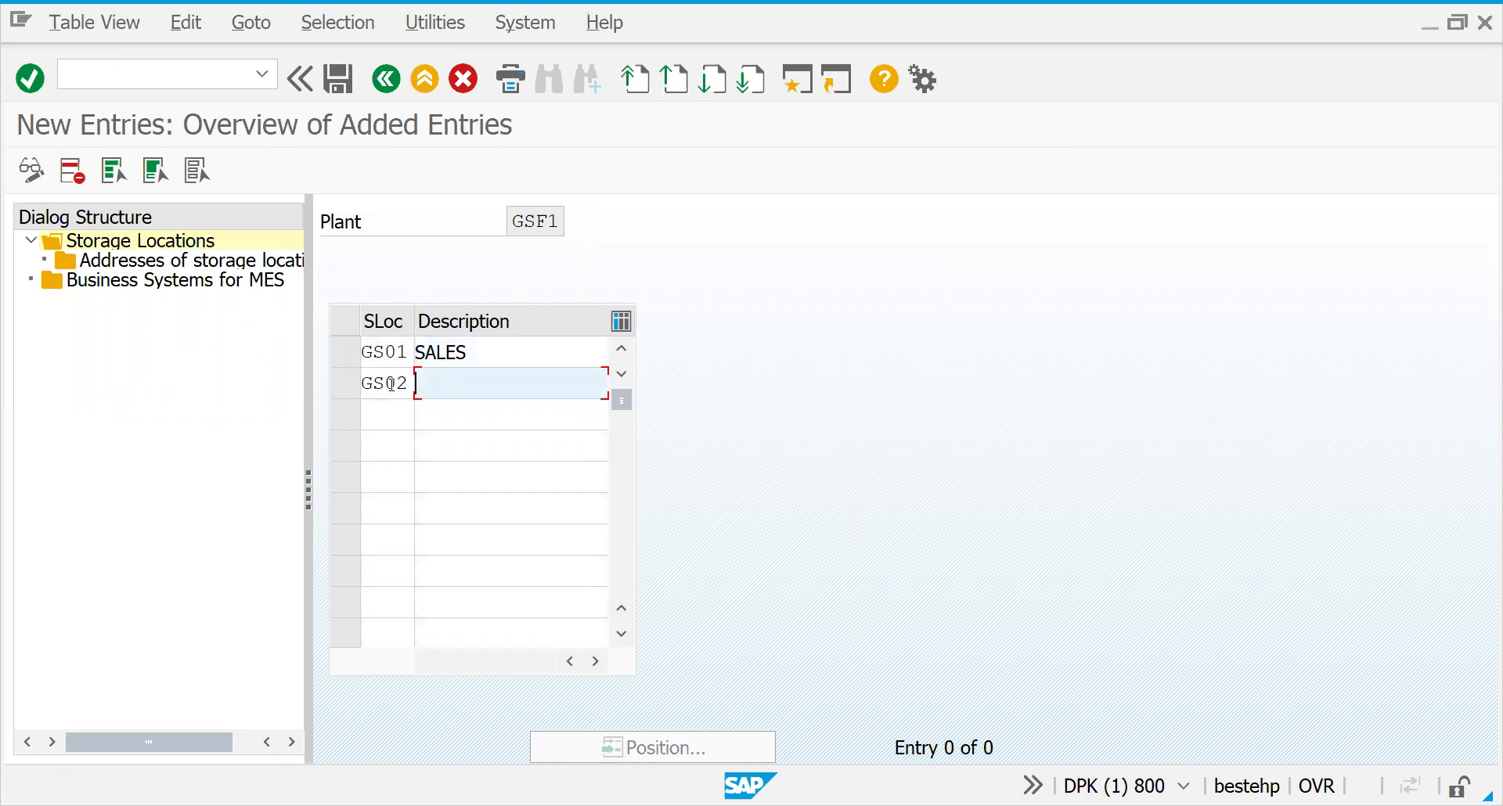
type("MA")
key("BackSpace")
key("BackSpace")
type("DAMG")
- Add storage location GS03 with the description RETURNS in the third row
left_click(395, 415)
type("GS0")
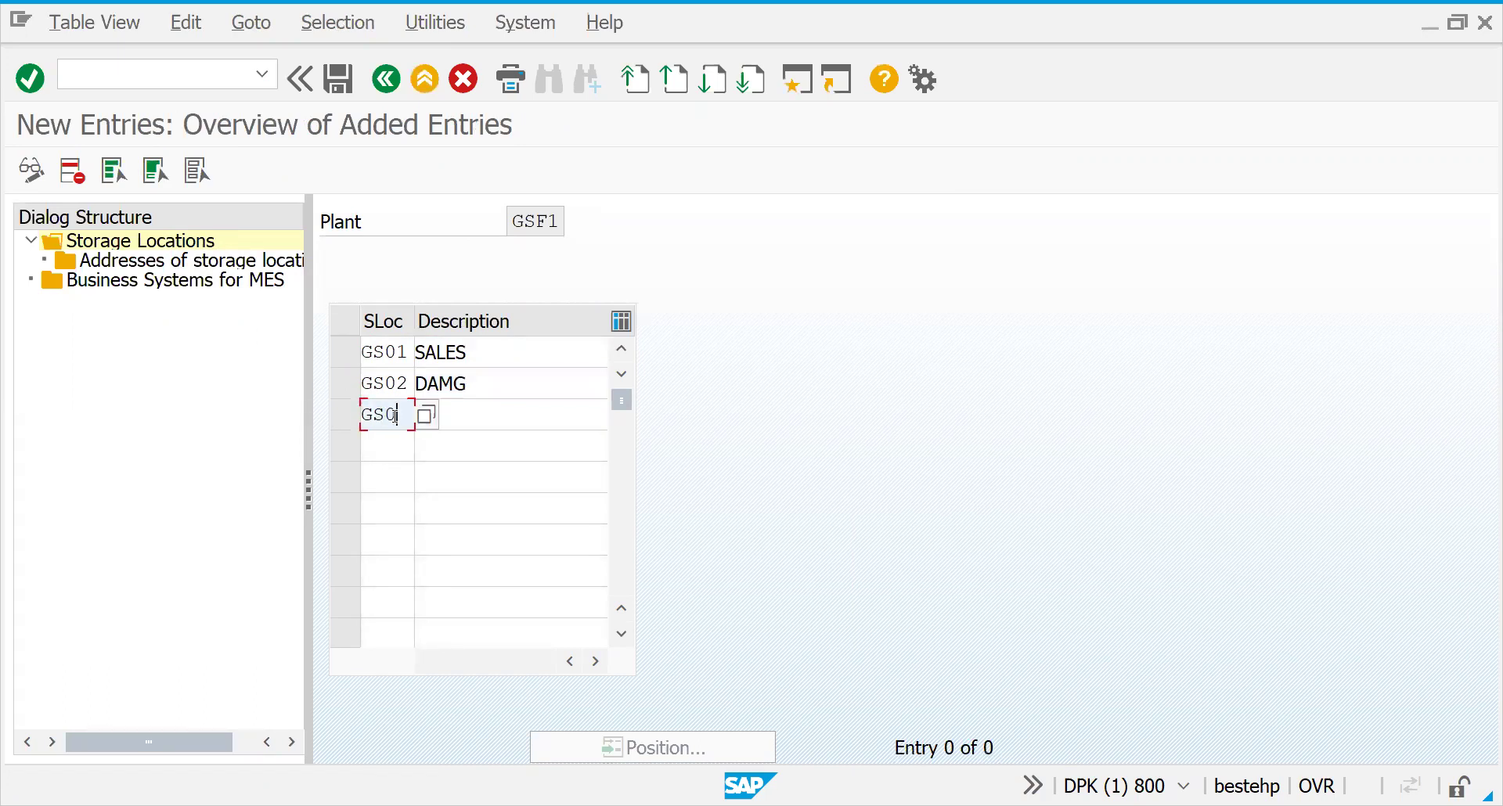
type("3 RET")
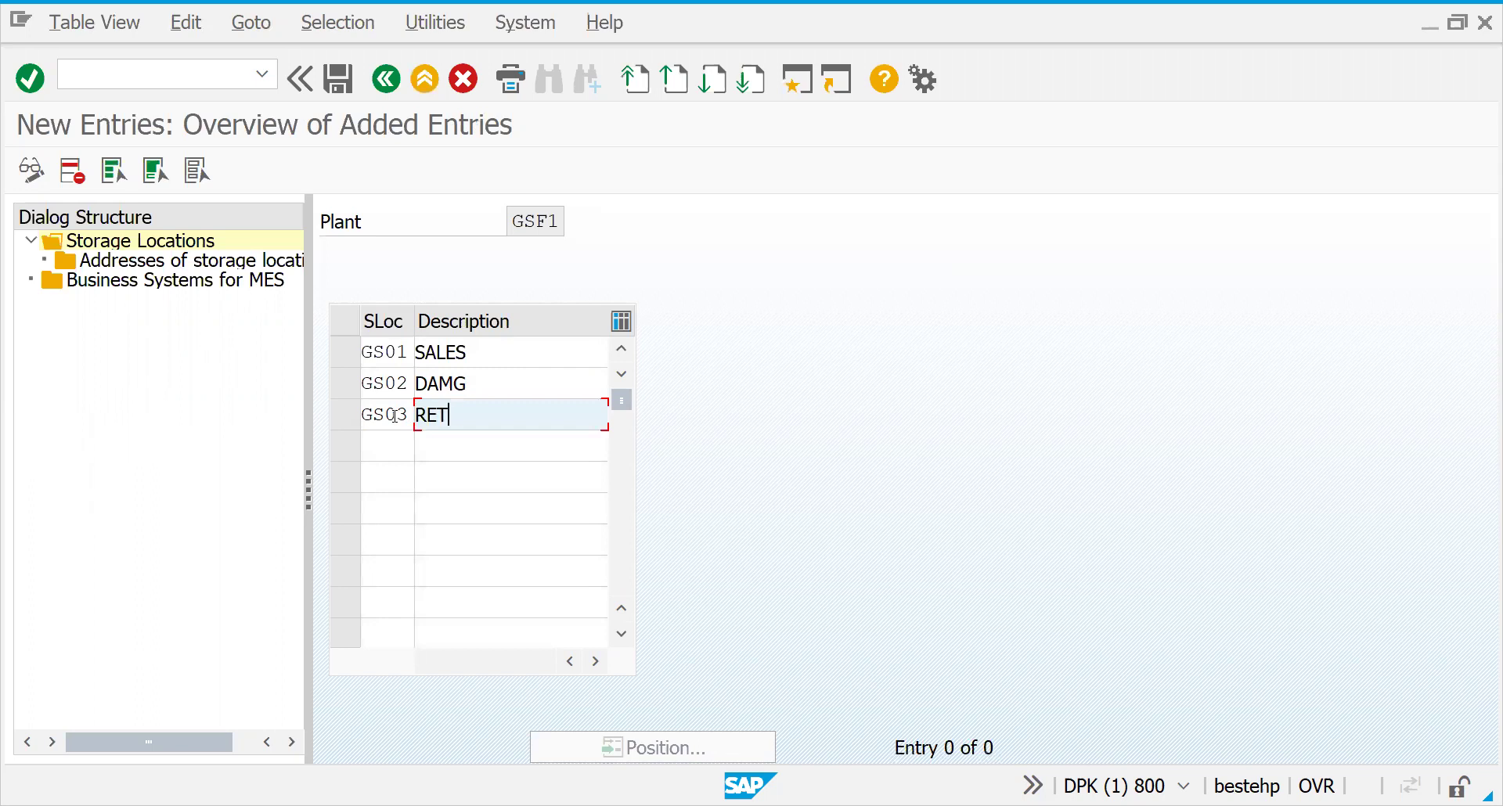
type("URNS")
key("Return")
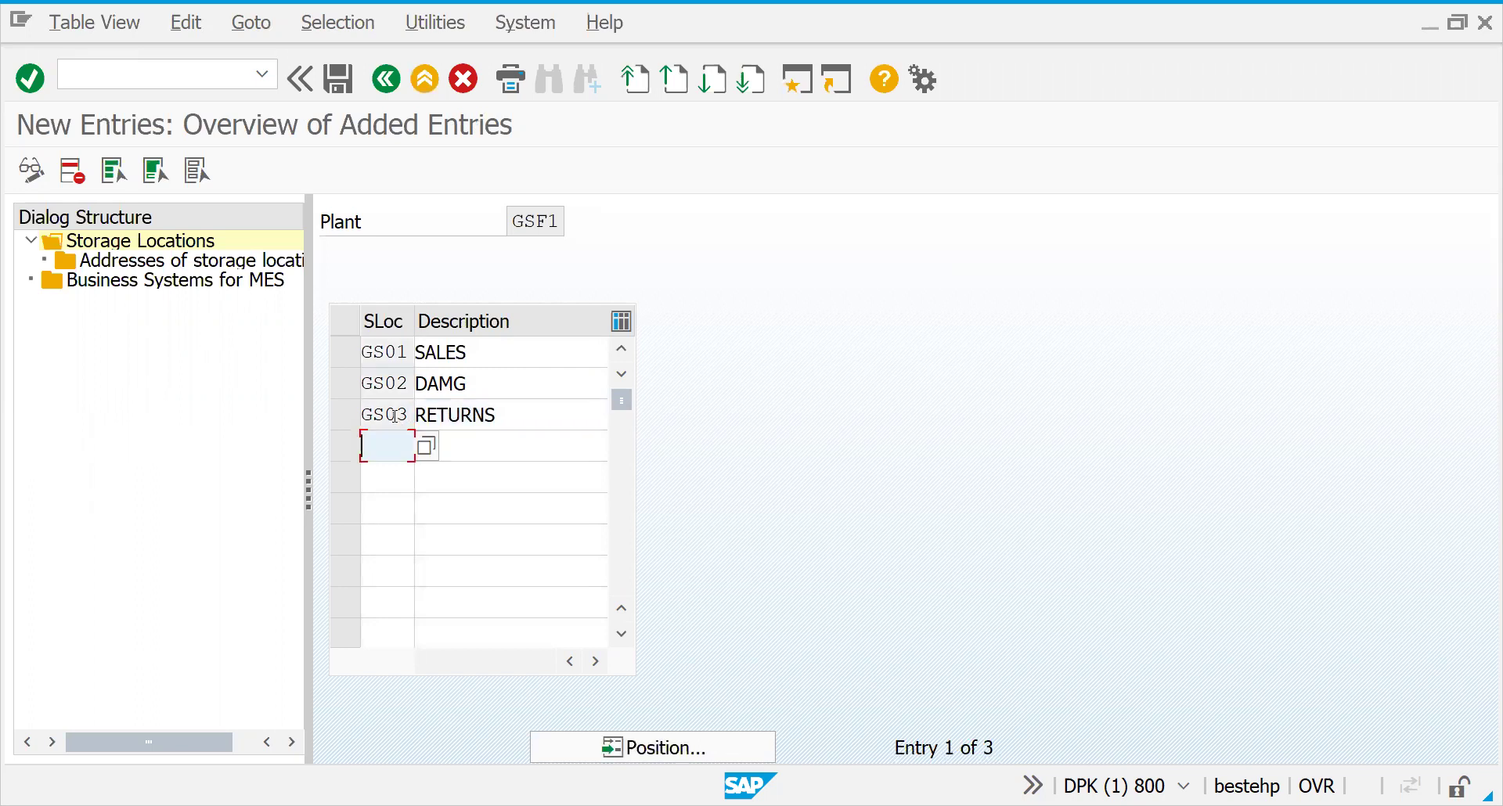
- Save the new storage locations and return to the implementation guide
left_click(396, 419)
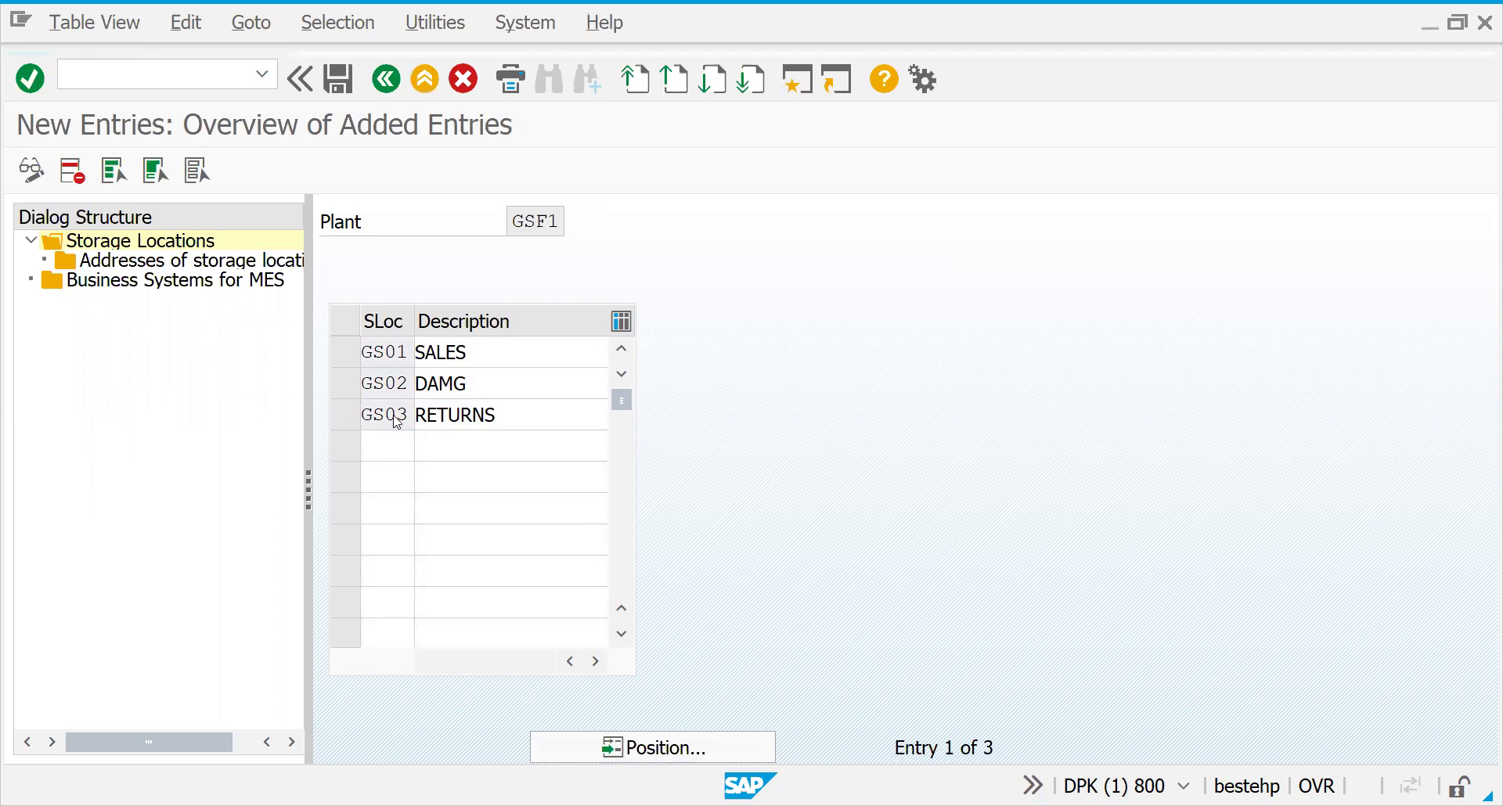
key("ctrl+s")
left_click(430, 497)
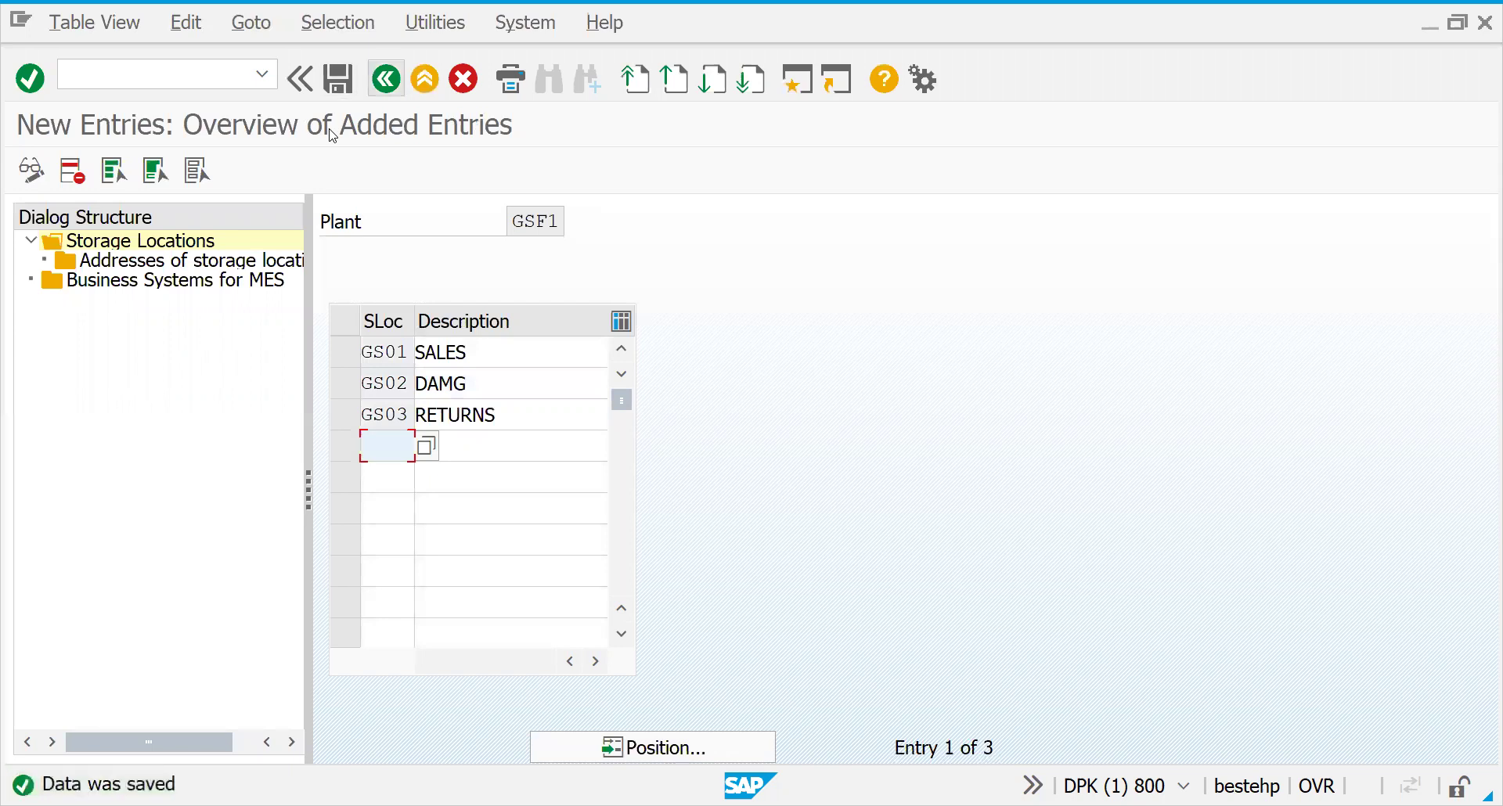
left_click(386, 78)
left_click(385, 80)
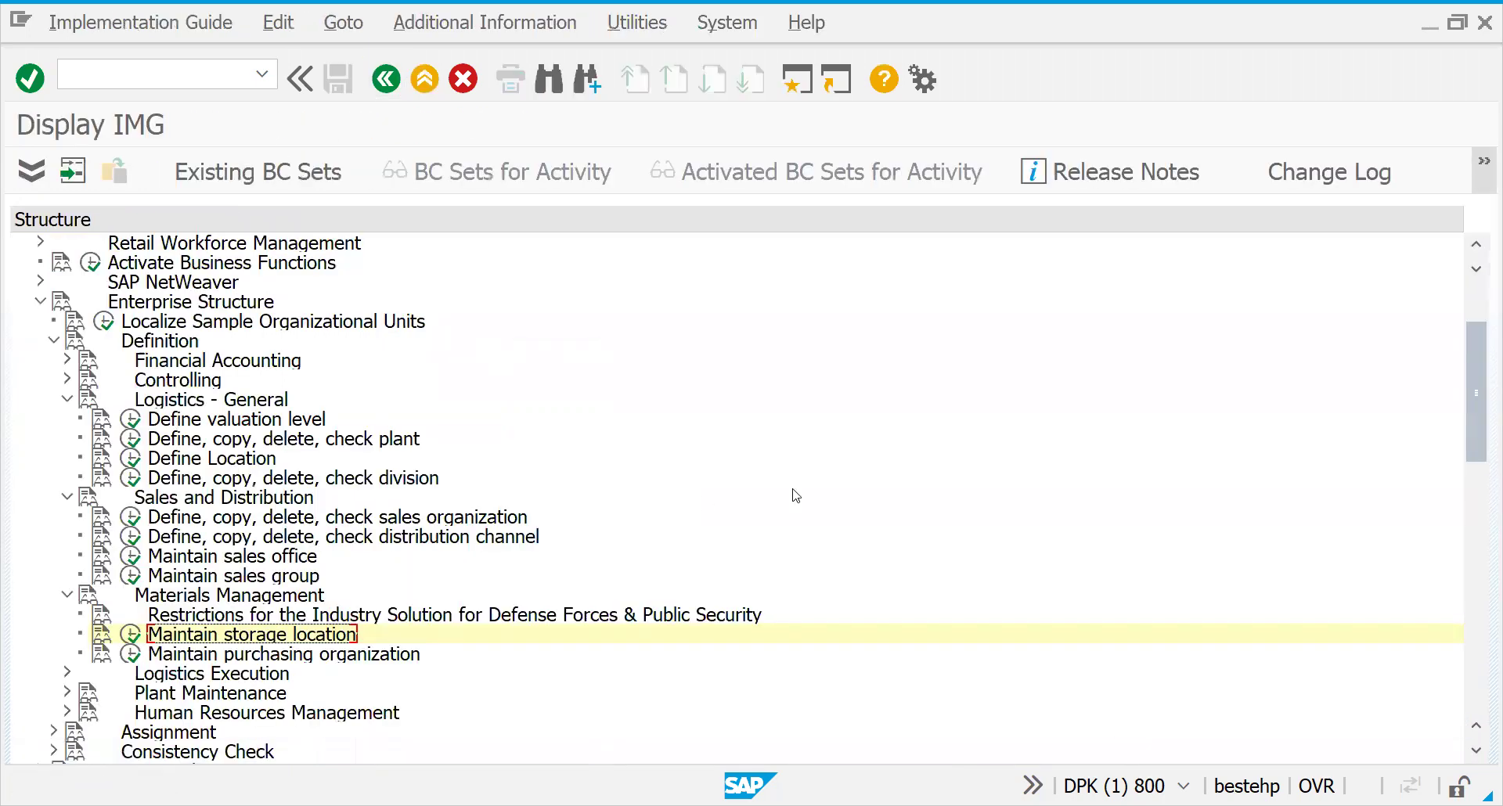
- Locate the Maintain purchasing organization activity under Materials Management
left_click_drag(1481, 361, 1481, 416)
scroll(1481, 409, "up", 1)
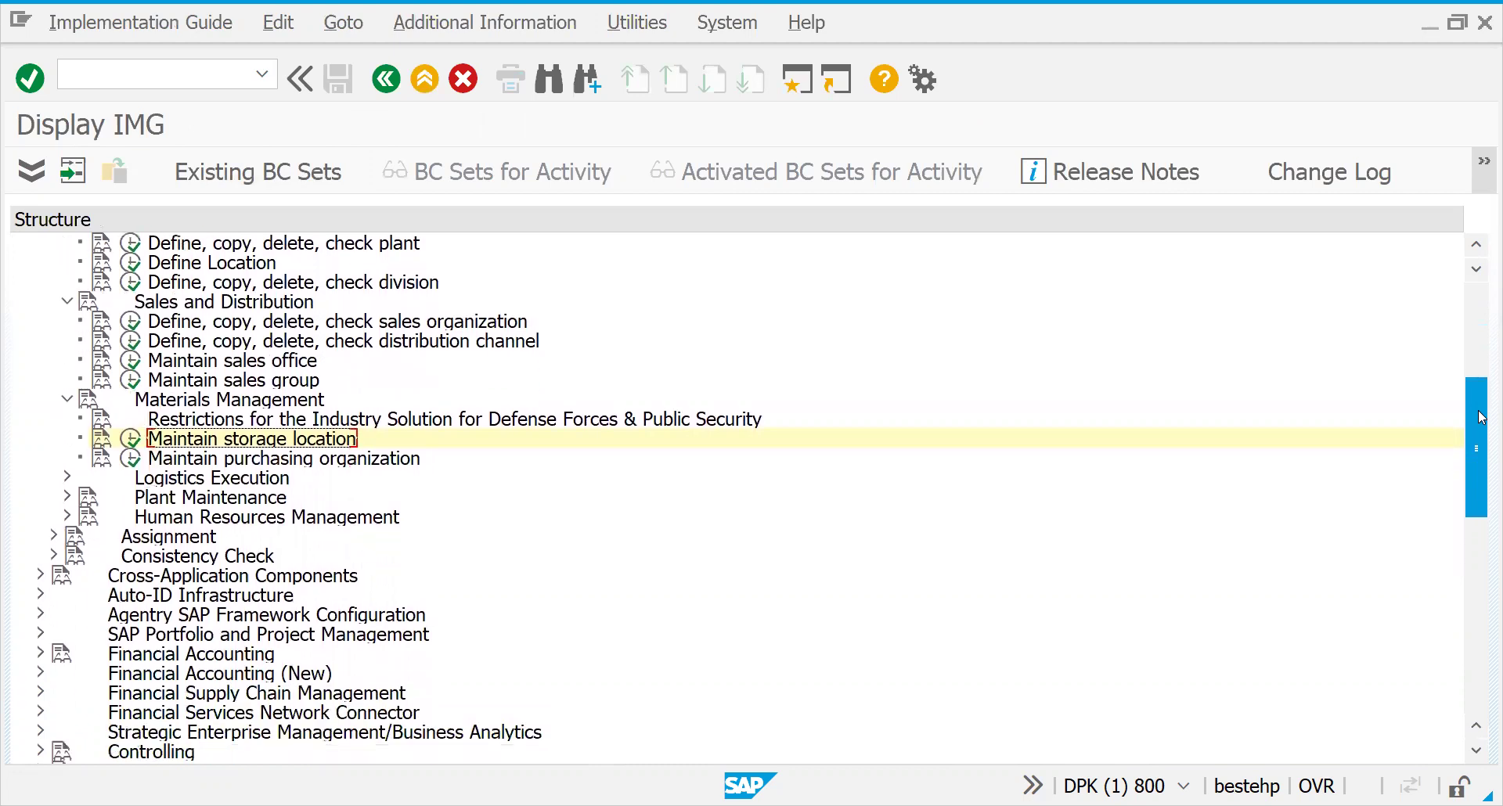
left_click(180, 460)
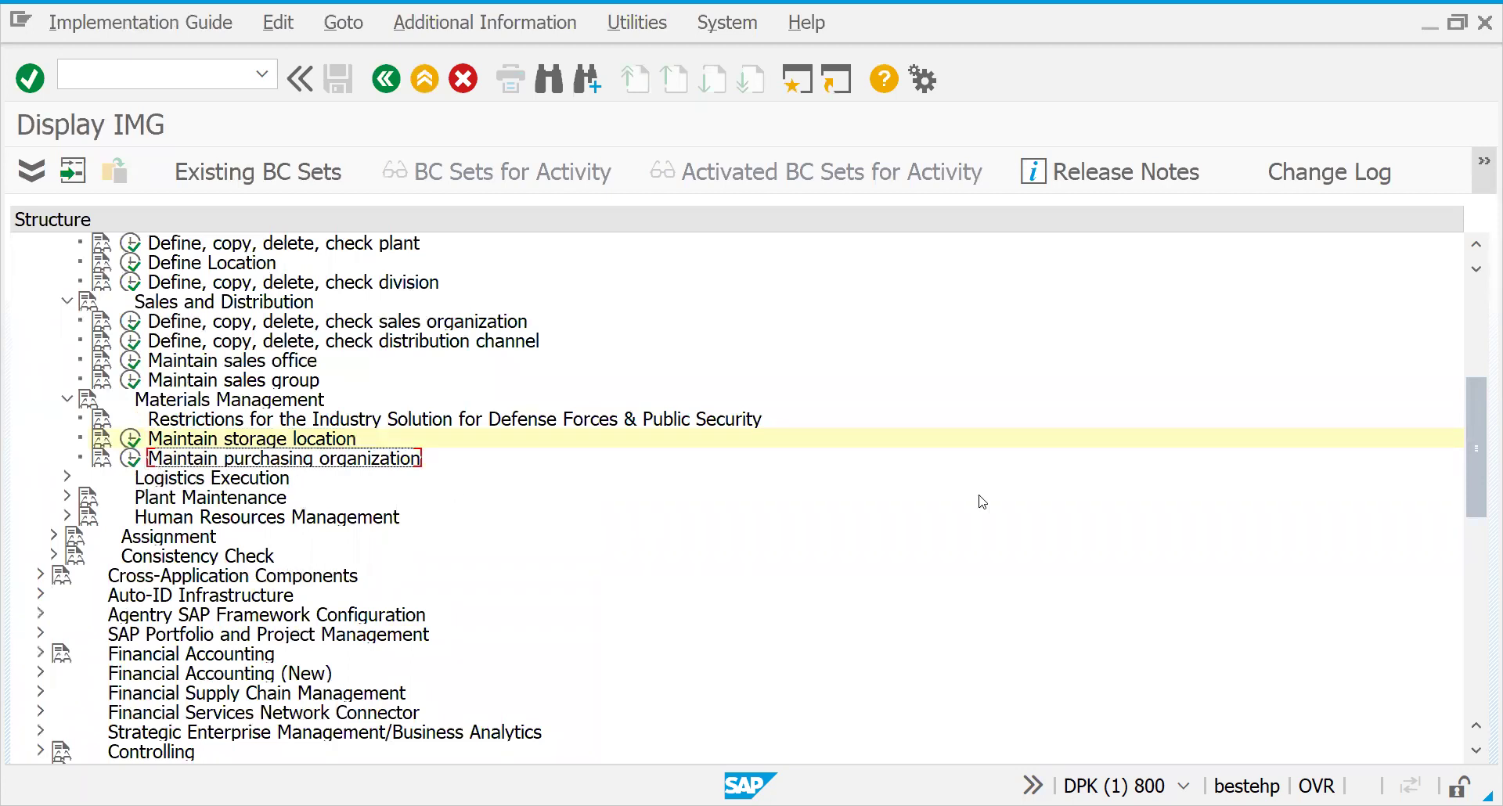
left_click_drag(1482, 462, 1481, 405)
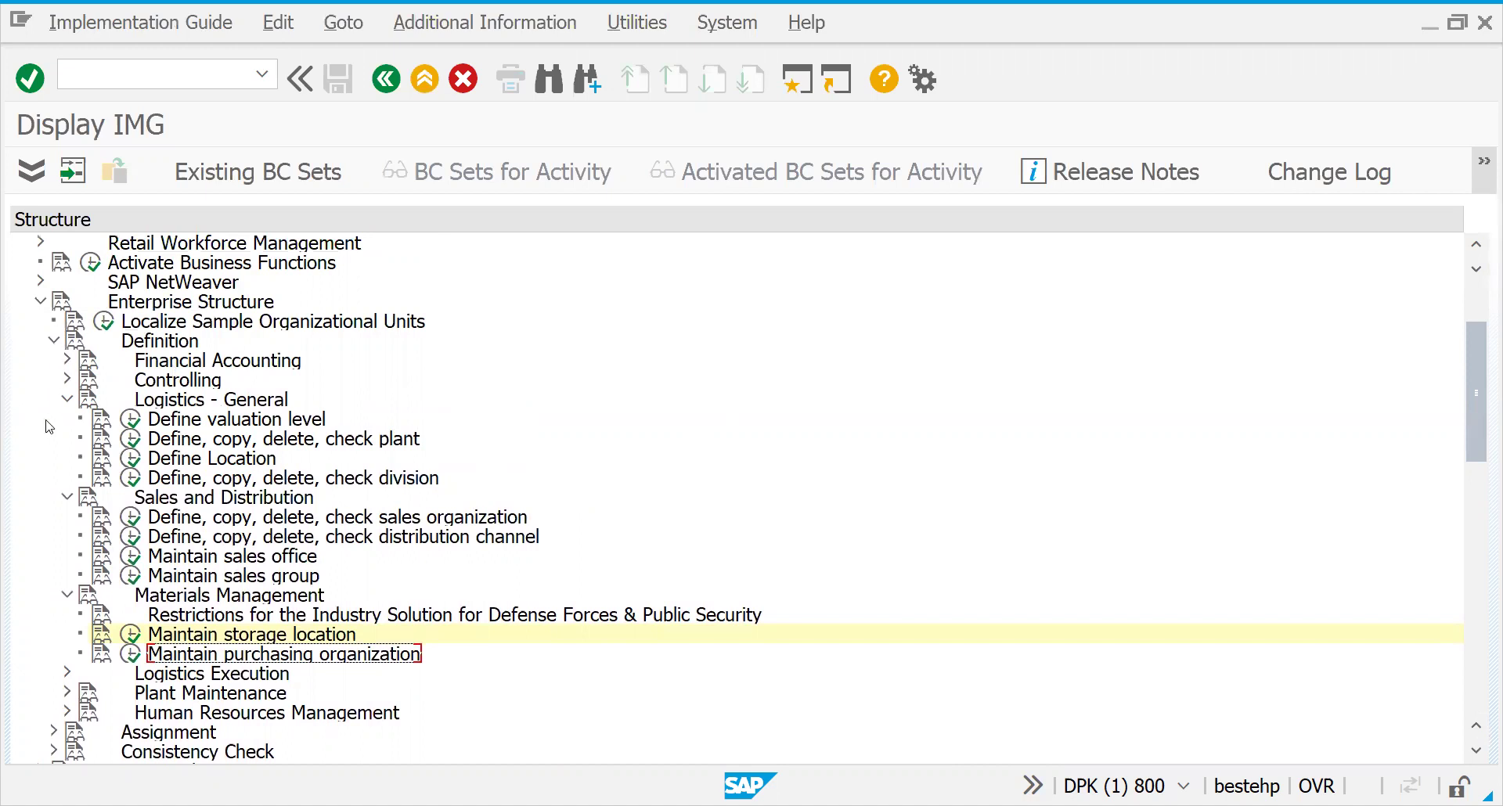
- Collapse the Definition section and examine the areas listed under Assignment in Enterprise Structure
left_click(53, 342)
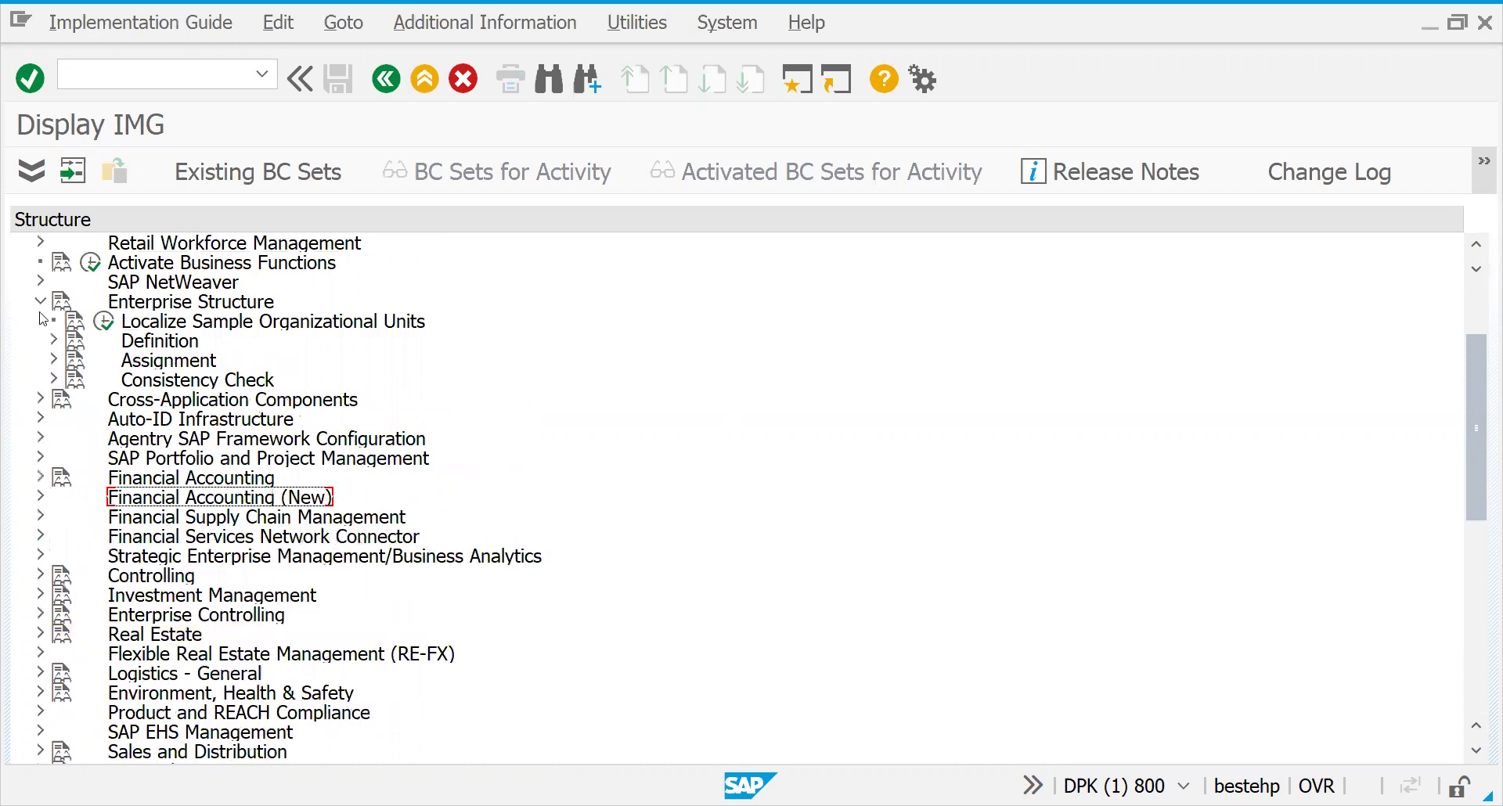
left_click(54, 361)
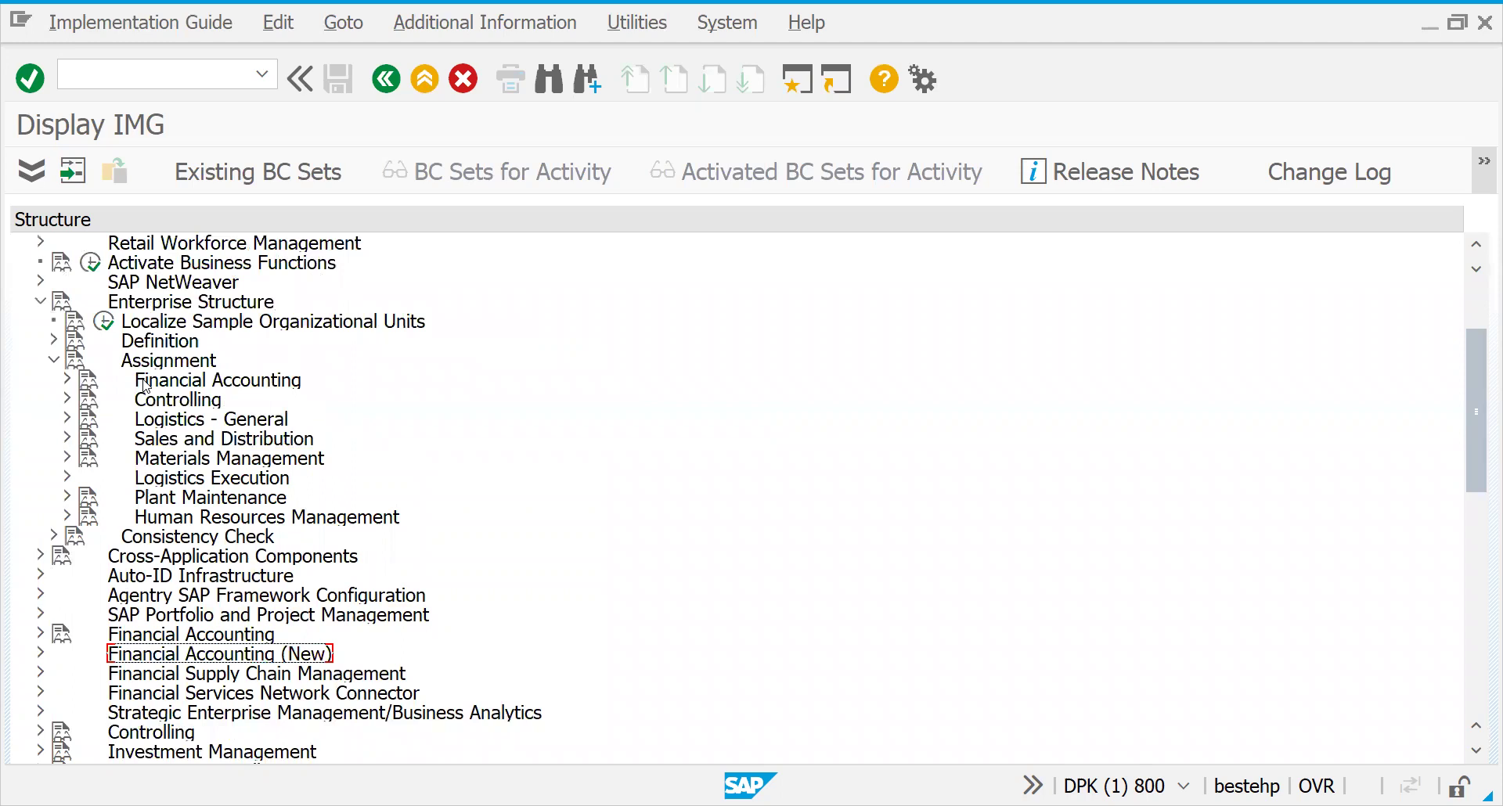
left_click(54, 362)
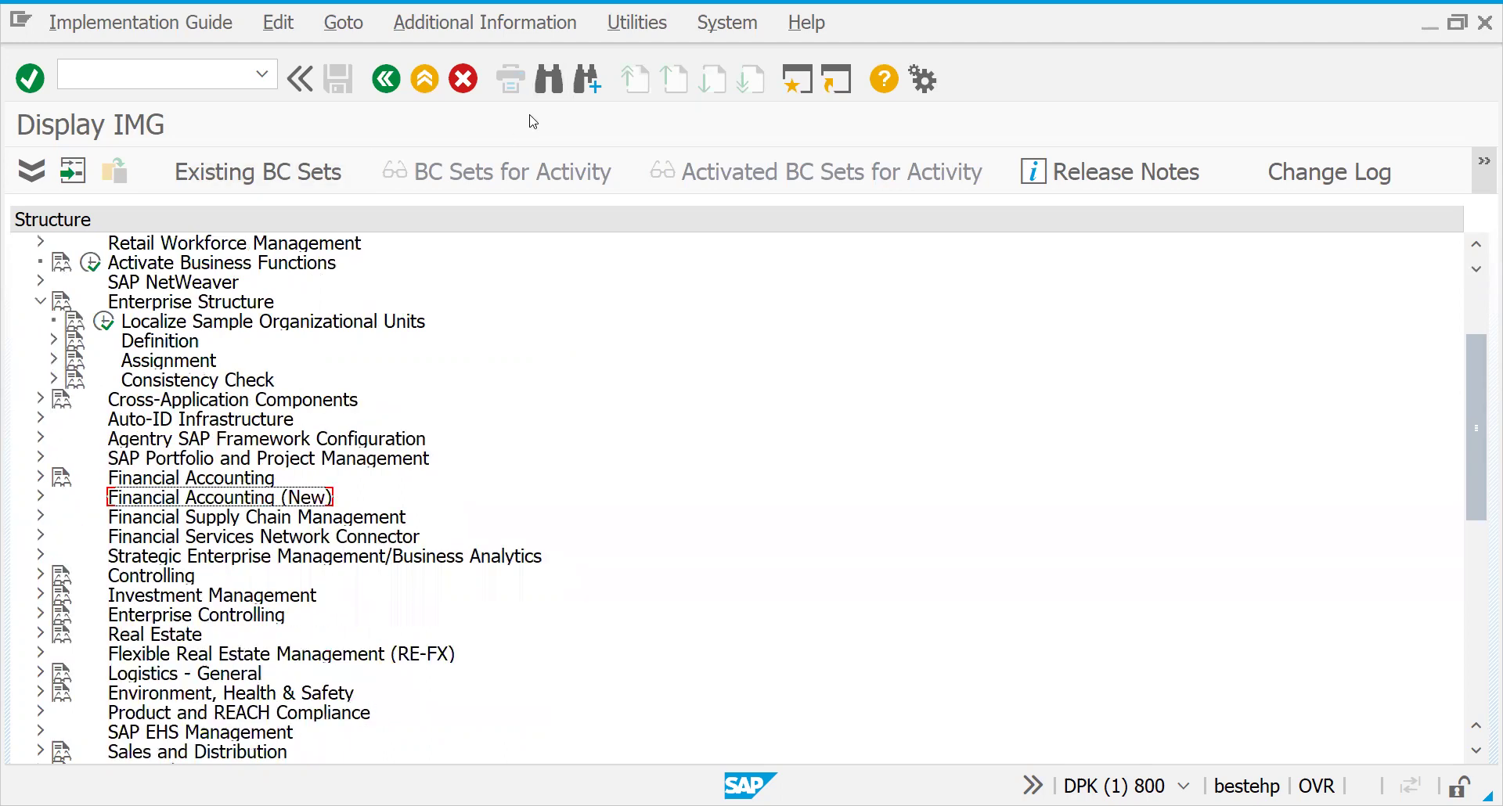